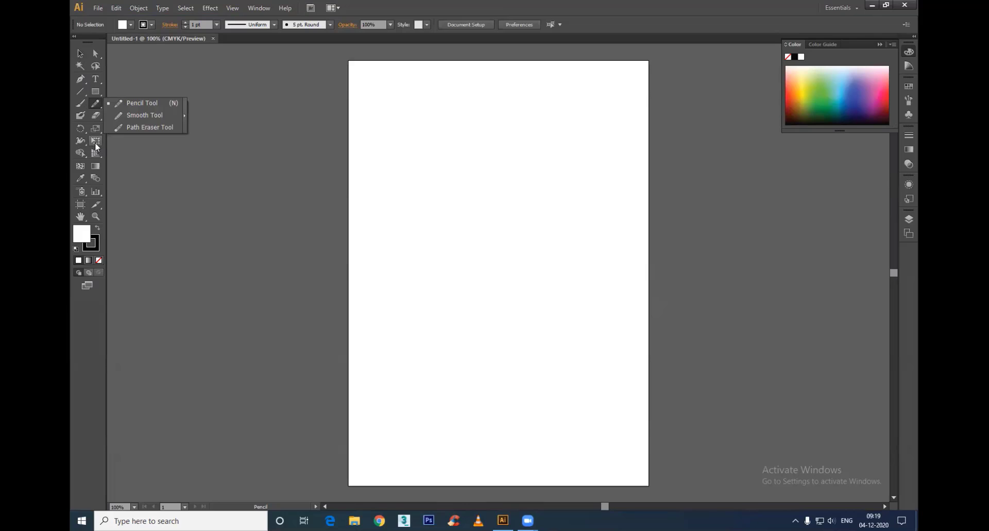
pyautogui.click(82, 154)
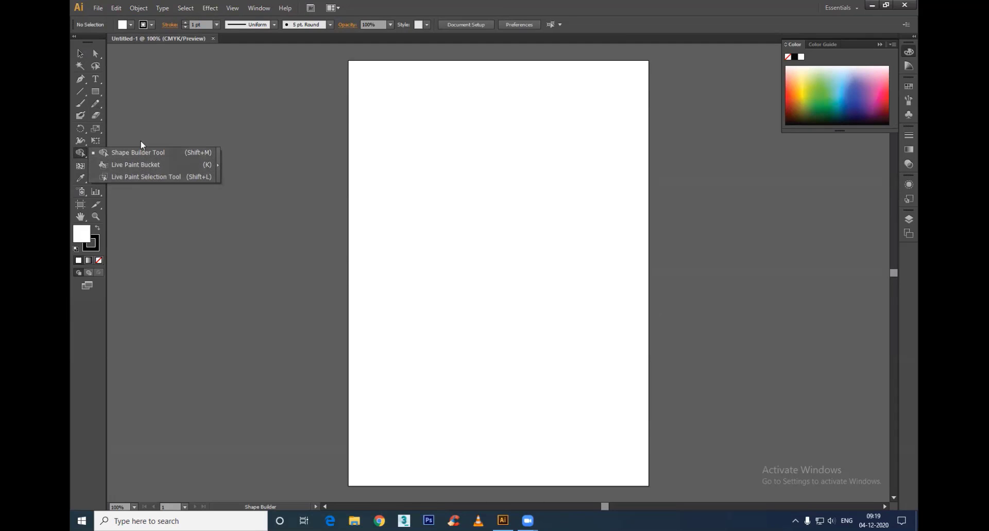
pyautogui.click(81, 54)
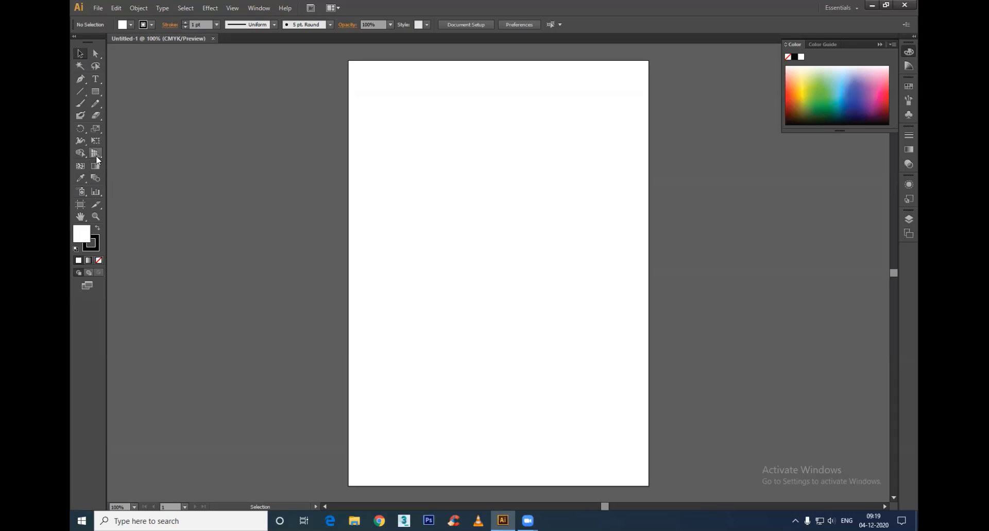
pyautogui.click(80, 154)
# Step: Display the two-point perspective grid with the Perspective Grid tool, and toggle its visibility off and back on
pyautogui.click(93, 155)
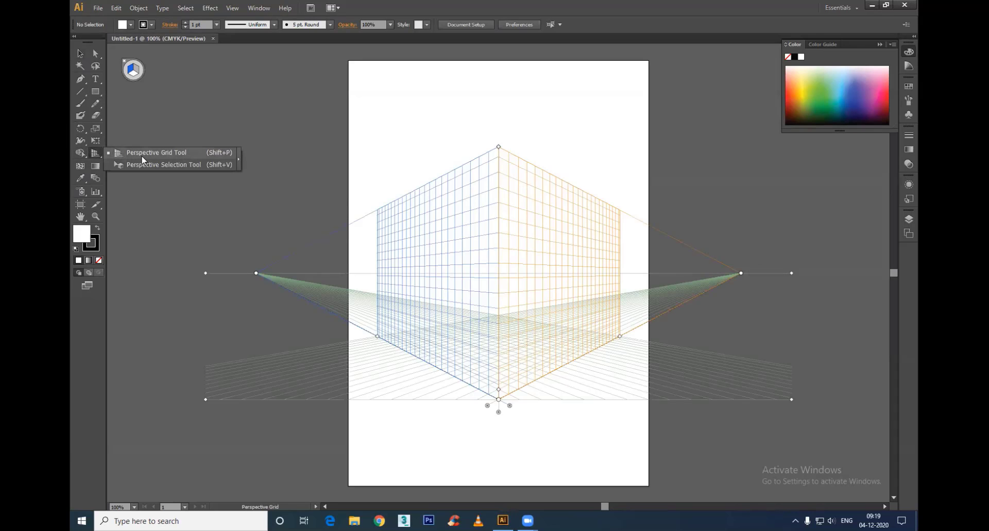
pyautogui.click(80, 53)
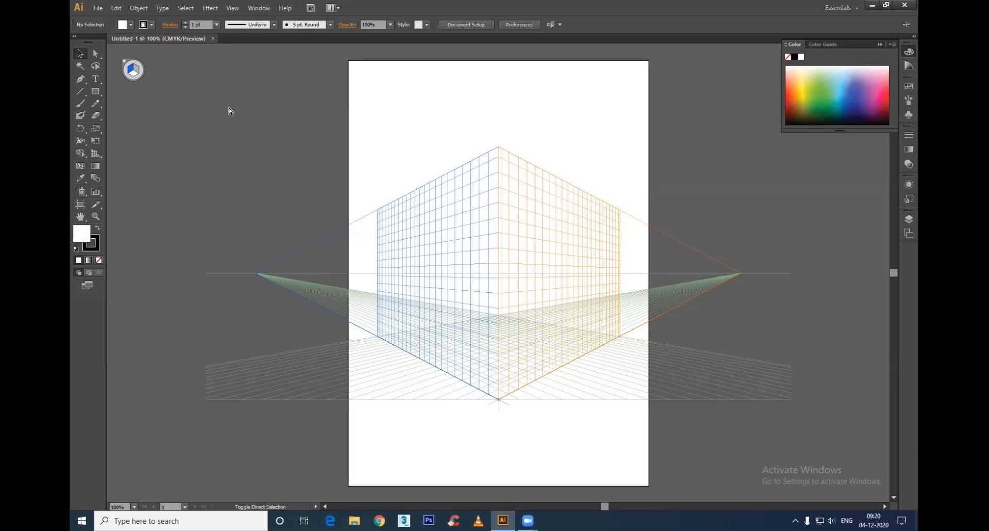
pyautogui.hotkey('ctrl', 'shift', 'i')
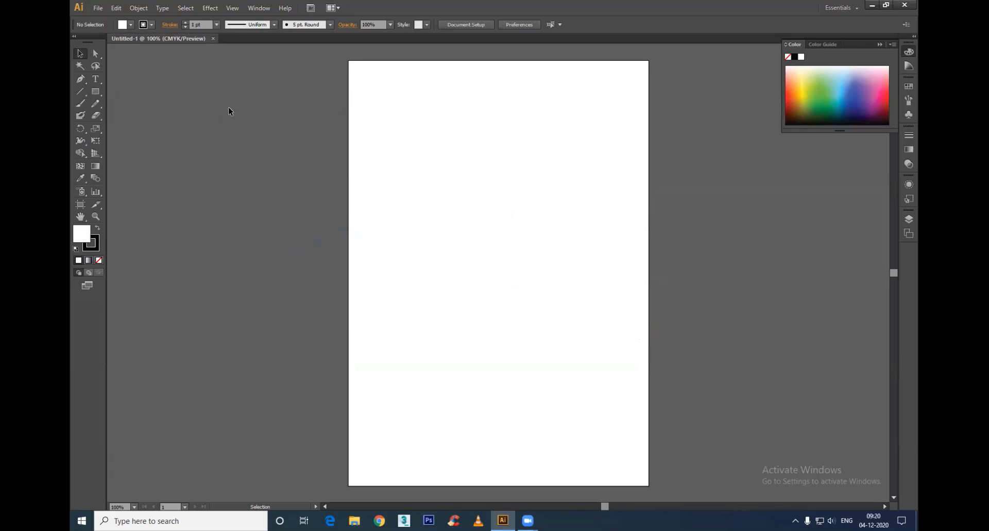
pyautogui.hotkey('ctrl', 'shift', 'i')
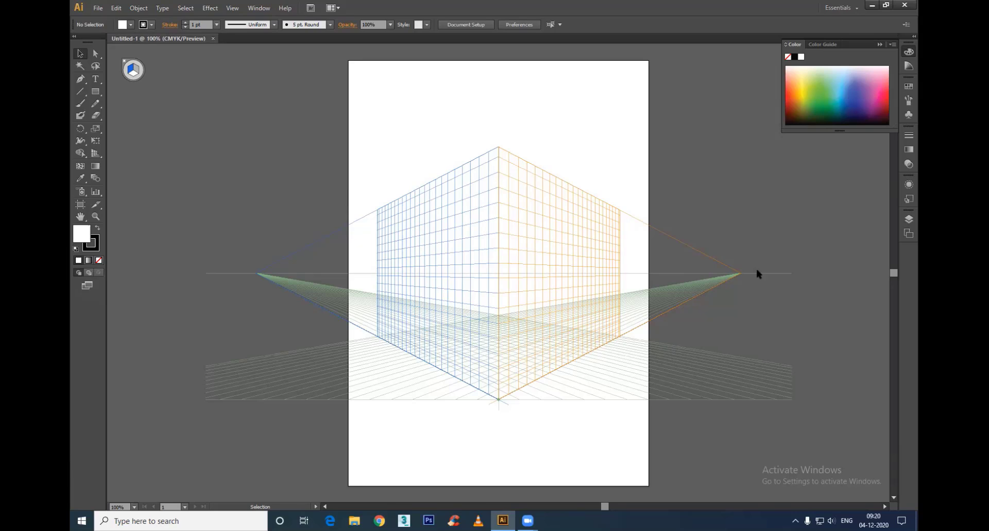
# Step: Switch the perspective grid to the One Point Perspective preset 1P-Normal View
pyautogui.click(233, 8)
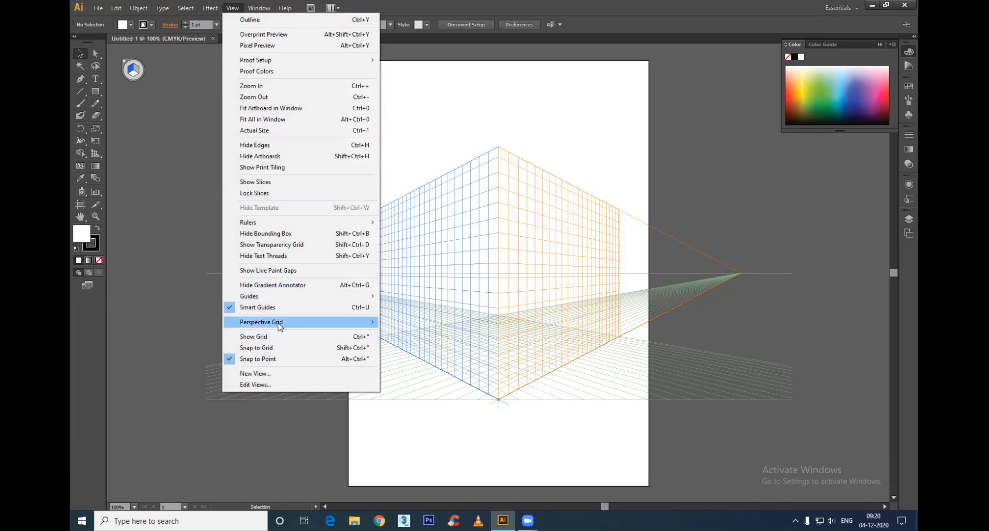
pyautogui.moveTo(278, 322)
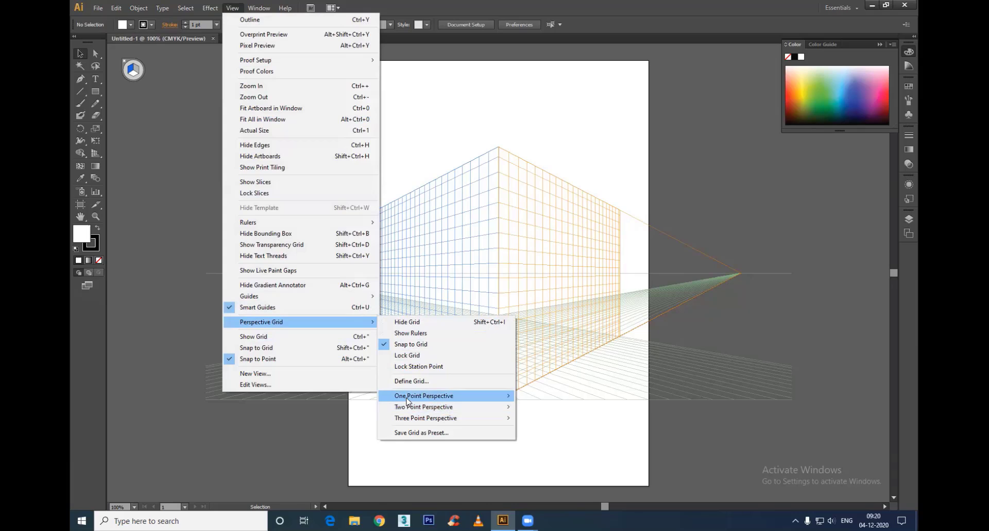
pyautogui.moveTo(406, 398)
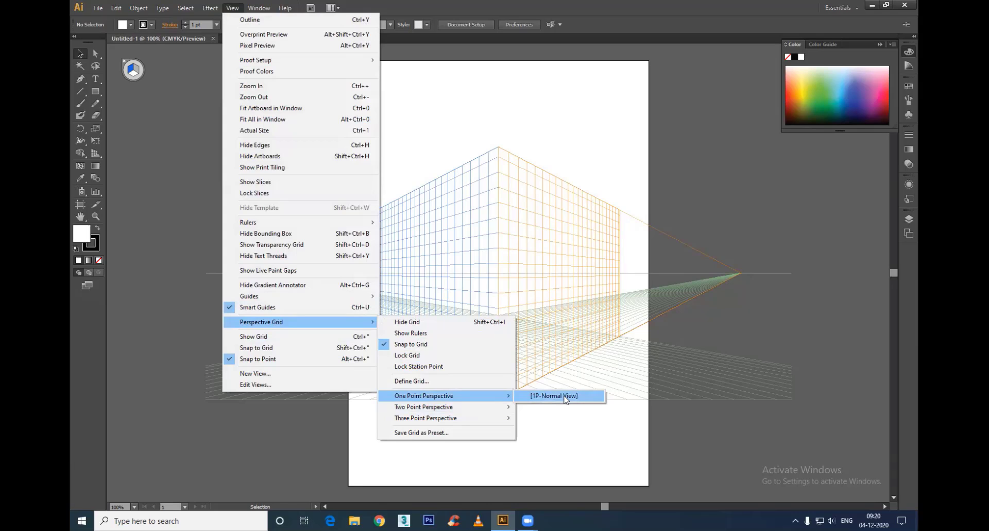
pyautogui.click(565, 399)
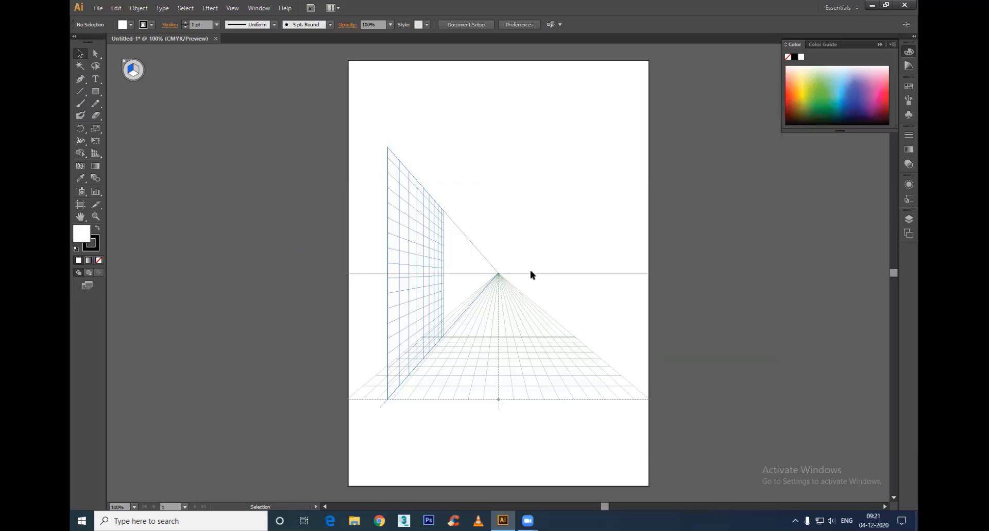
# Step: Move the one-point grid's vertical plane across to the artboard's right edge and nudge the whole grid slightly
pyautogui.click(96, 154)
pyautogui.moveTo(376, 409); pyautogui.dragTo(673, 412)
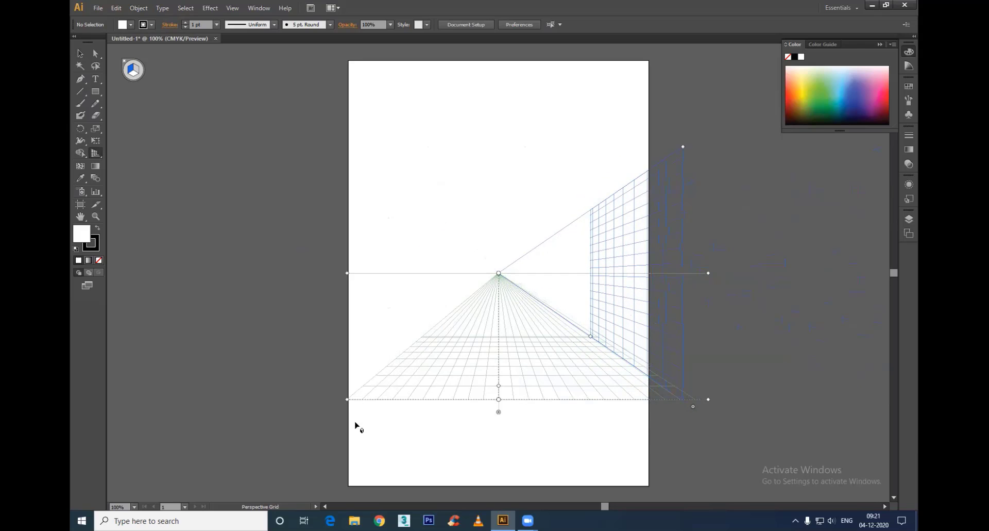
pyautogui.moveTo(348, 404)
pyautogui.mouseDown()
pyautogui.moveTo(348, 428)
pyautogui.moveTo(349, 382)
pyautogui.moveTo(341, 410)
pyautogui.moveTo(340, 393)
pyautogui.moveTo(355, 327)
pyautogui.moveTo(351, 407)
pyautogui.mouseUp()
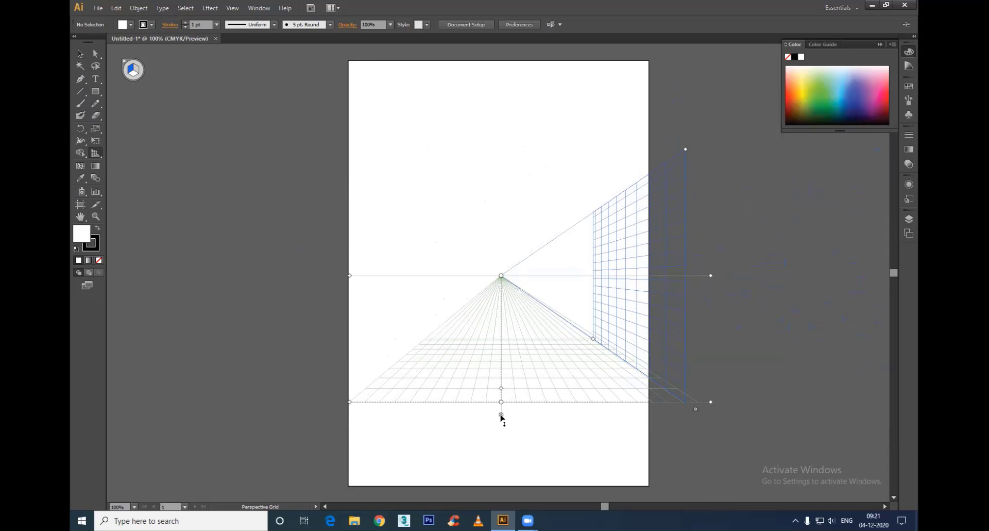
# Step: Reshape the grid by lowering its horizontal plane and horizon line, with the vanishing point shifted slightly right
pyautogui.moveTo(499, 415); pyautogui.dragTo(501, 506)
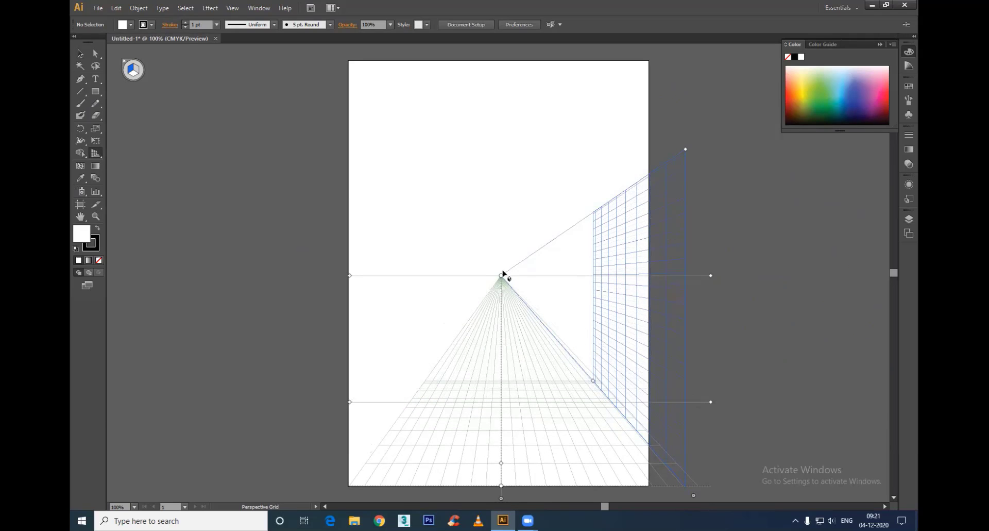
pyautogui.moveTo(500, 279); pyautogui.dragTo(506, 301)
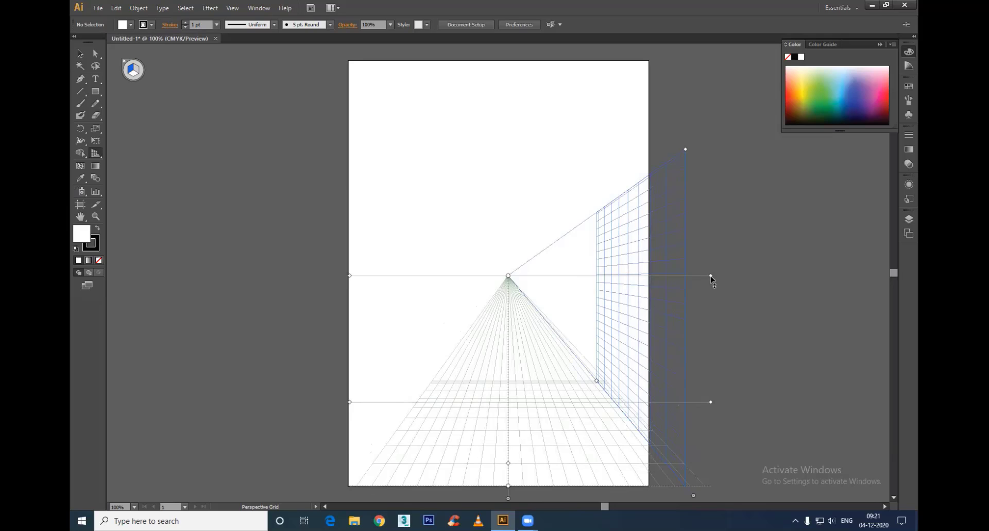
pyautogui.moveTo(711, 277); pyautogui.dragTo(714, 397)
pyautogui.moveTo(508, 498); pyautogui.dragTo(509, 479)
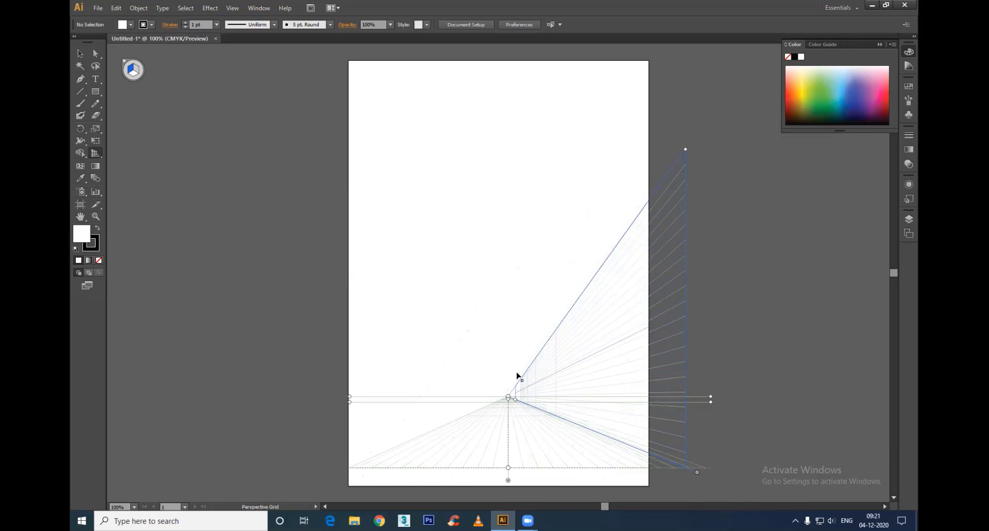
# Step: Move the whole perspective grid up and slightly left on the artboard, and raise its horizon line a little
pyautogui.moveTo(517, 372); pyautogui.dragTo(519, 414)
pyautogui.moveTo(350, 399); pyautogui.dragTo(331, 317)
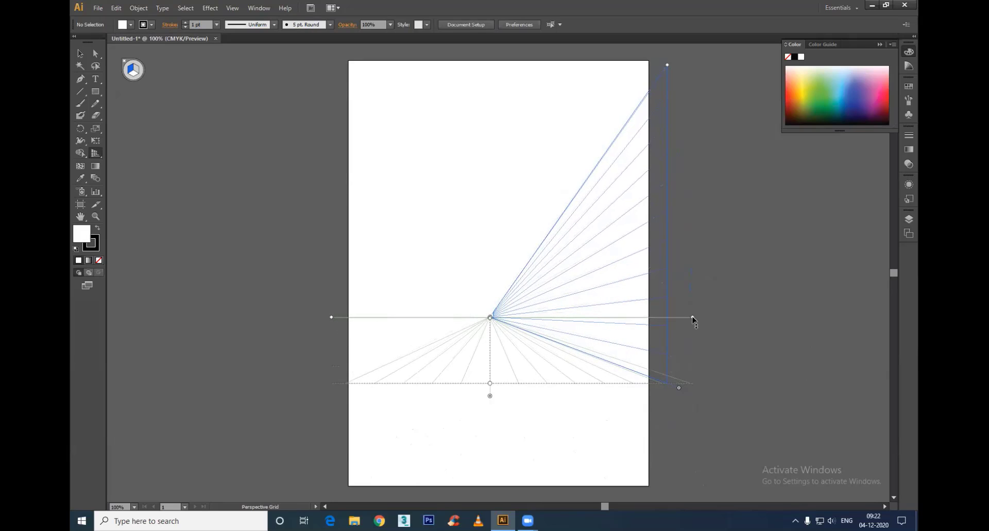
pyautogui.moveTo(693, 319)
pyautogui.mouseDown()
pyautogui.moveTo(696, 281)
pyautogui.moveTo(701, 324)
pyautogui.mouseUp()
# Step: Shift the grid's vertical plane further right and lower the horizontal plane a little
pyautogui.moveTo(679, 387); pyautogui.dragTo(715, 393)
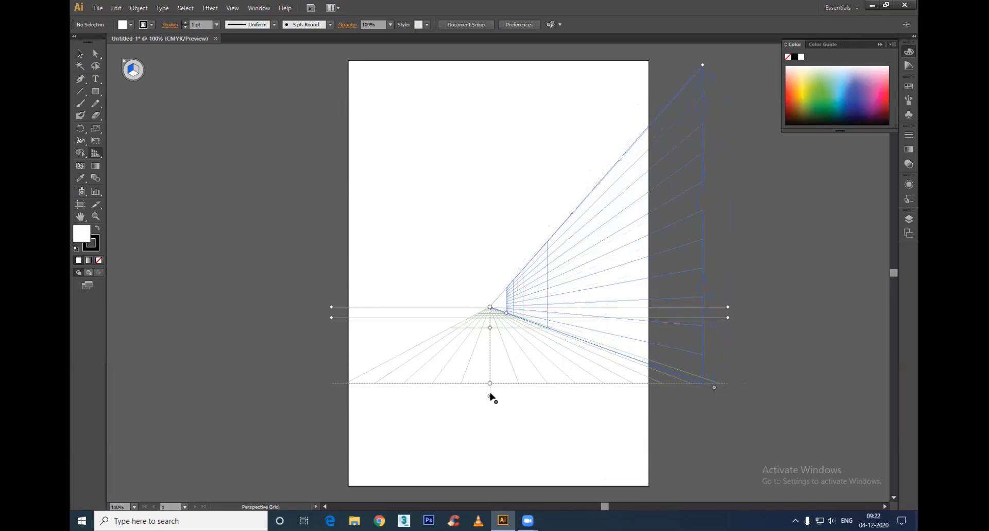
pyautogui.moveTo(490, 400); pyautogui.dragTo(499, 422)
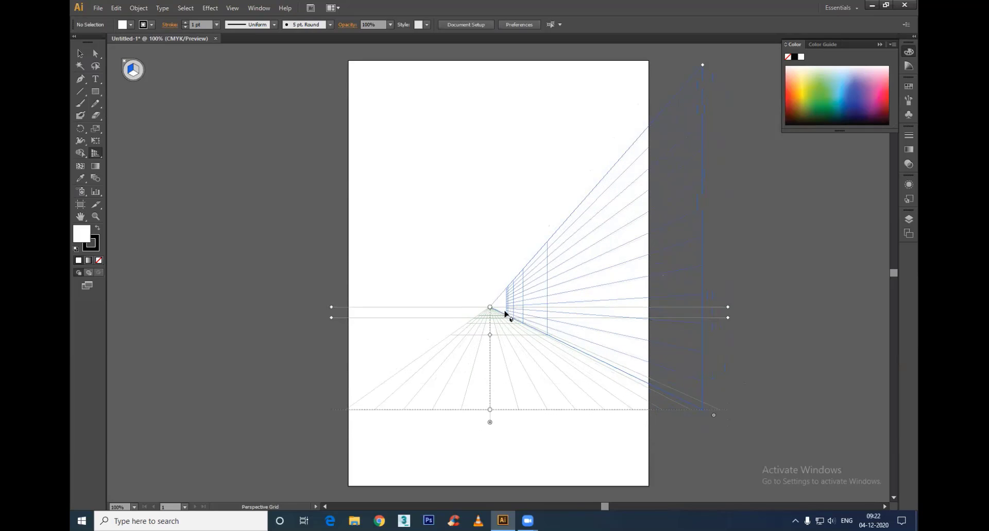
pyautogui.click(81, 55)
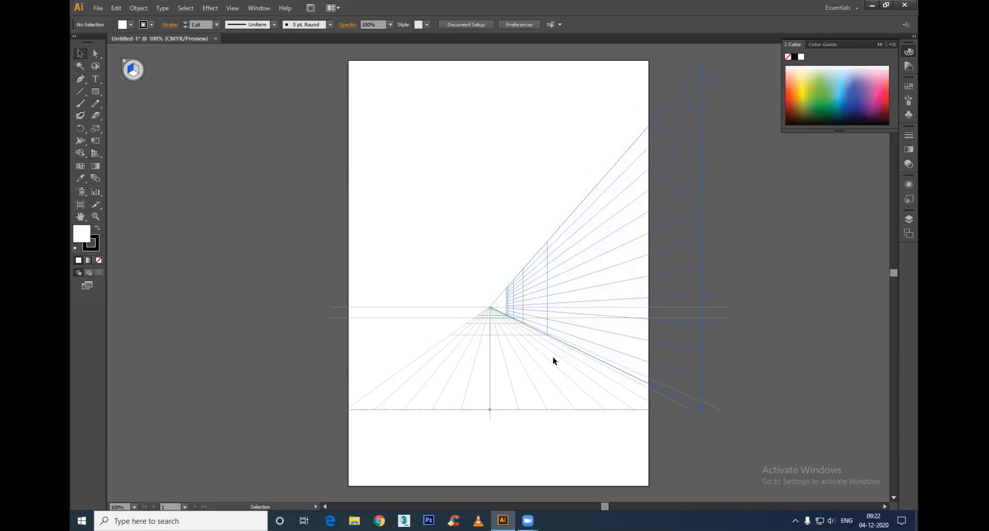
# Step: Create a new portrait A4 document with one artboard, keeping the default name and settings
pyautogui.click(98, 8)
pyautogui.click(114, 20)
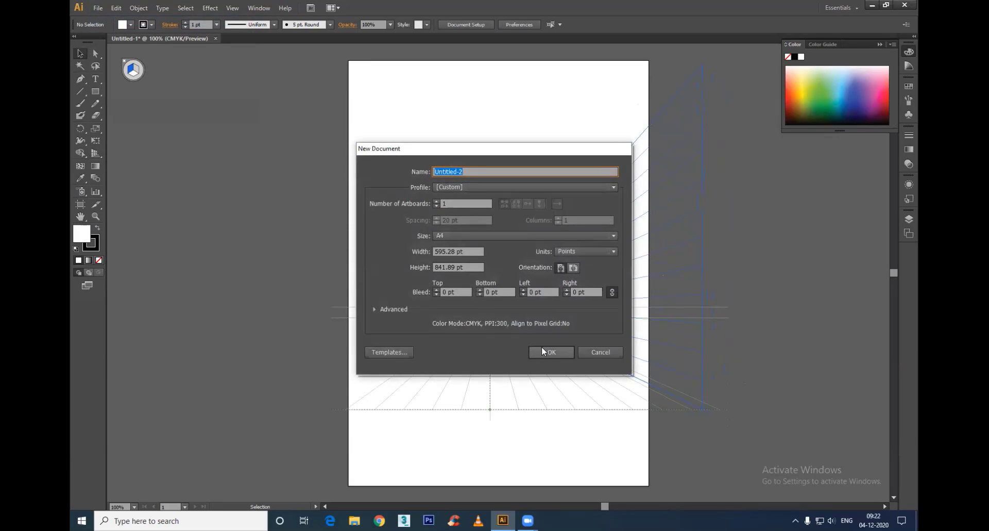
pyautogui.click(543, 352)
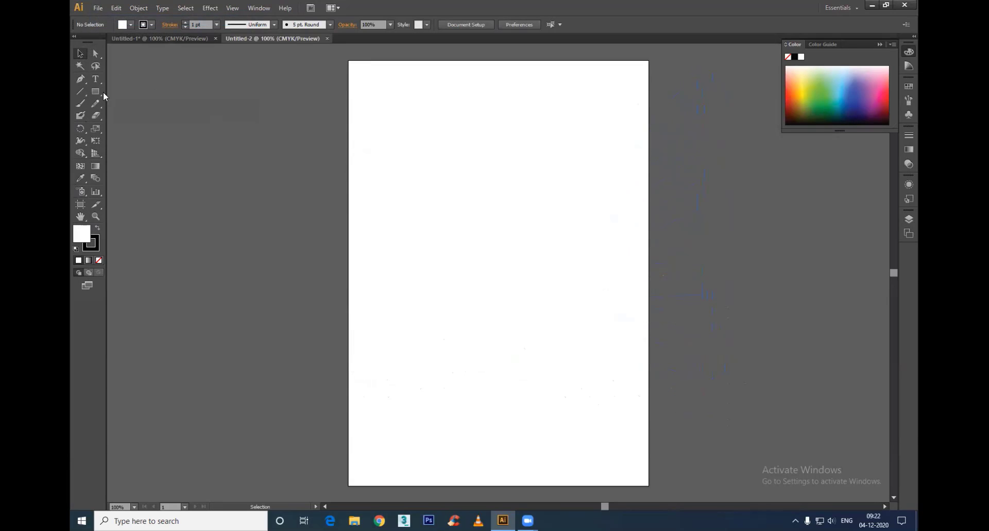
# Step: Draw a thin vertical rectangle about 5 × 612 pt left of the artboard's centre and fill it with dark grey 514D4E and a white stroke
pyautogui.click(97, 94)
pyautogui.moveTo(463, 97)
pyautogui.mouseDown()
pyautogui.moveTo(519, 349)
pyautogui.moveTo(521, 429)
pyautogui.moveTo(467, 407)
pyautogui.mouseUp()
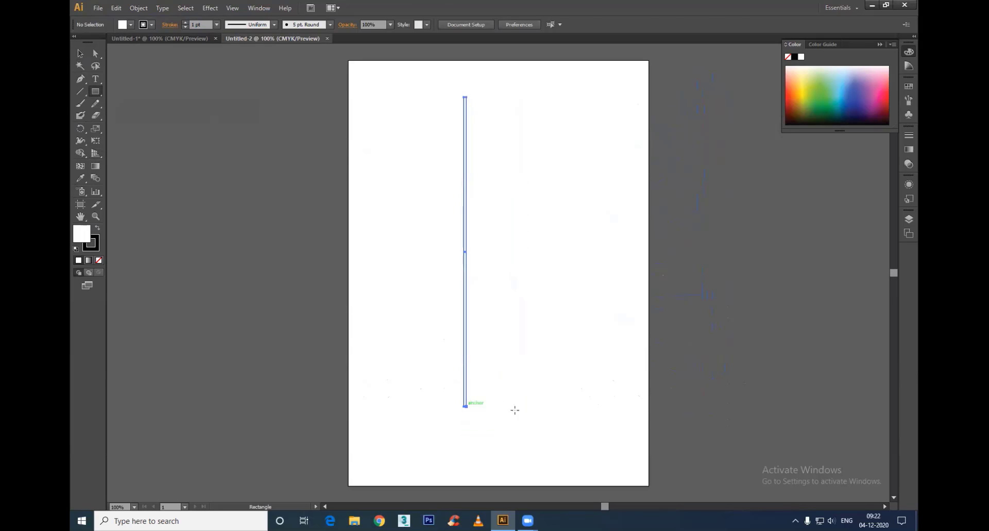
pyautogui.click(97, 229)
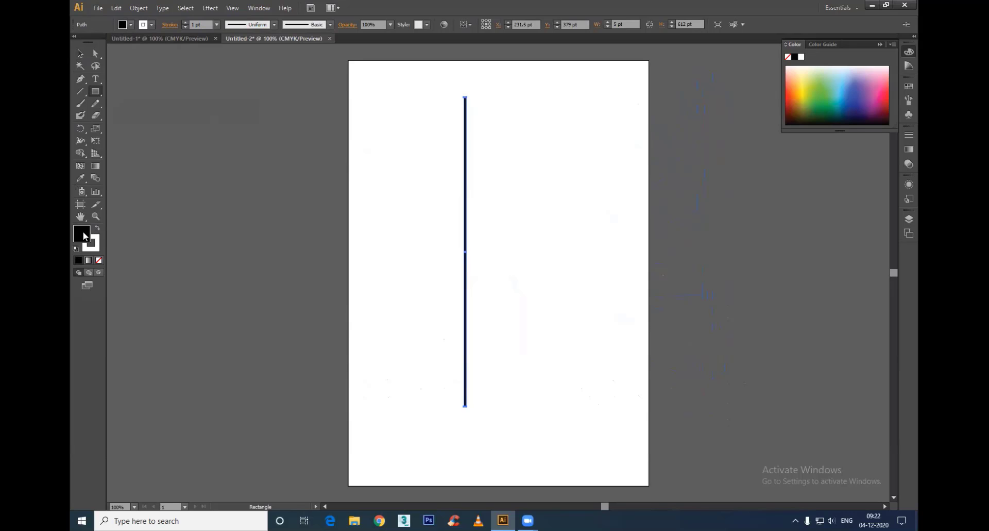
pyautogui.doubleClick(85, 236)
pyautogui.click(366, 283)
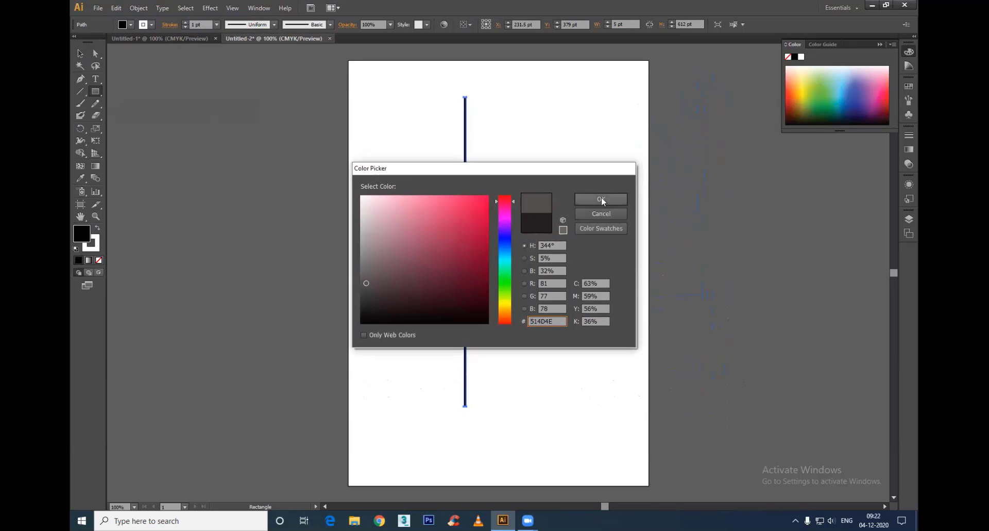
pyautogui.click(601, 199)
pyautogui.click(80, 53)
pyautogui.click(476, 123)
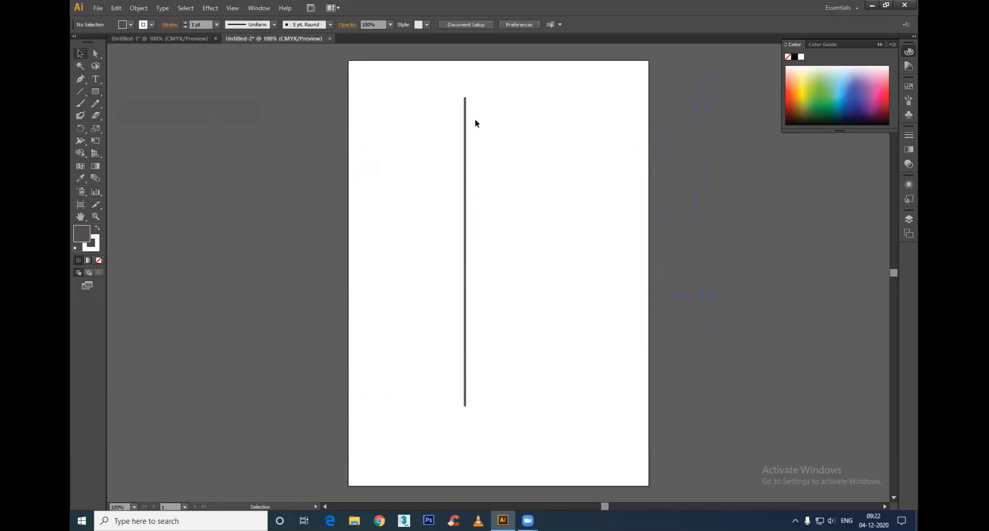
# Step: Duplicate the thin vertical bar a short distance to its right to form a second parallel rail
pyautogui.click(465, 170)
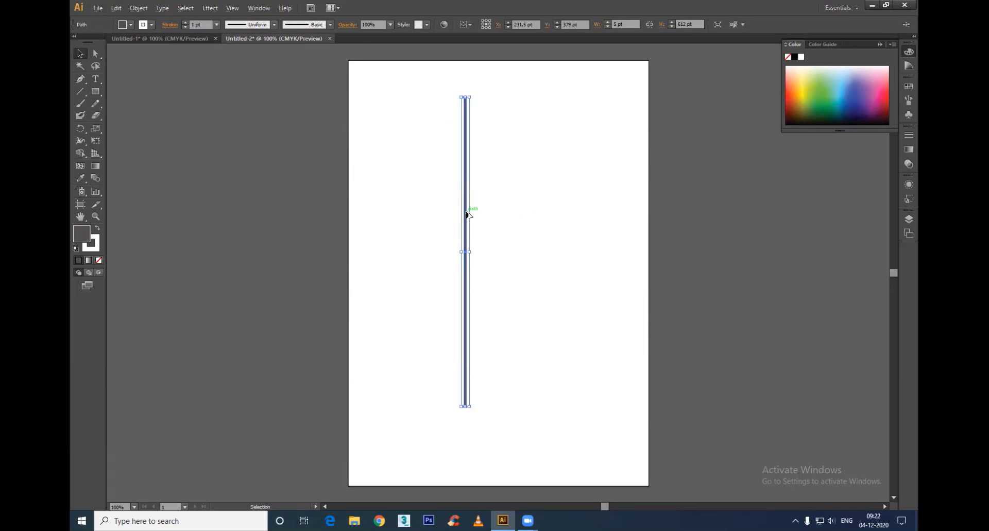
pyautogui.moveTo(469, 215); pyautogui.dragTo(501, 216)
pyautogui.click(380, 280)
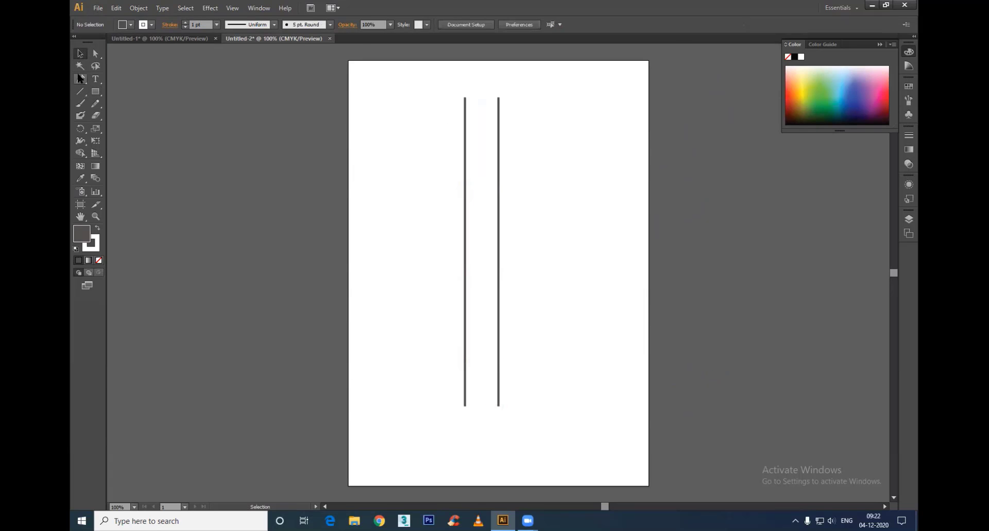
# Step: Draw a crossbar about 85 × 17 pt over the rails' upper ends and fill it with a white-to-black linear gradient at -90°
pyautogui.click(95, 91)
pyautogui.moveTo(461, 102); pyautogui.dragTo(503, 111)
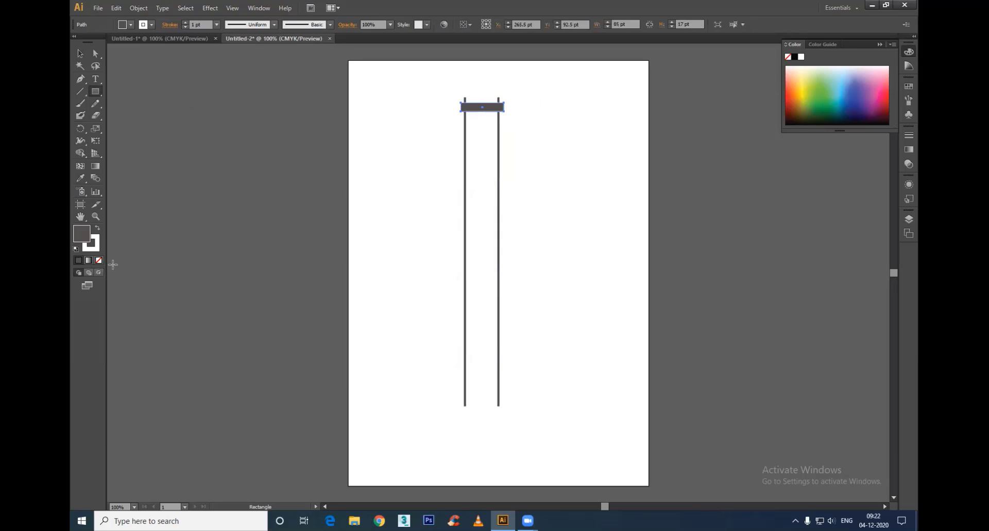
pyautogui.click(88, 260)
pyautogui.press('g')
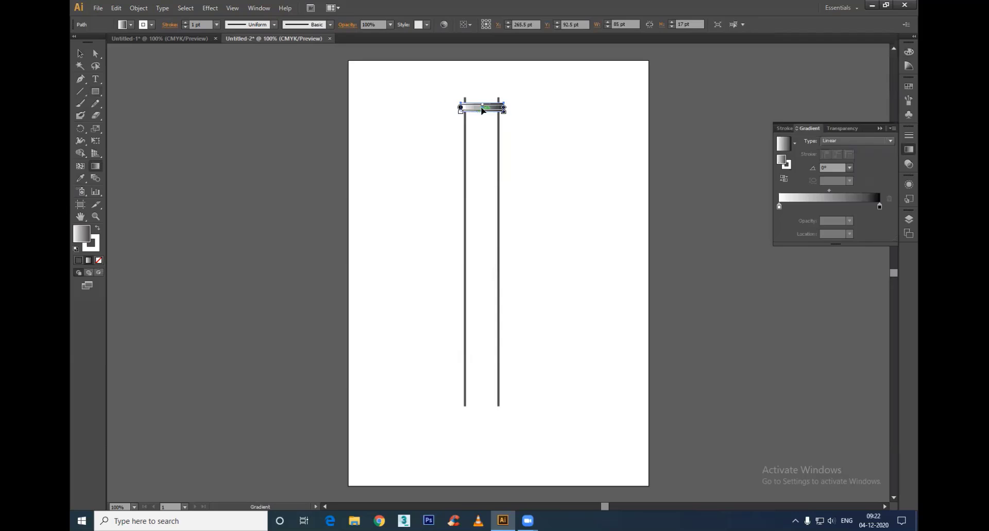
pyautogui.moveTo(481, 96); pyautogui.dragTo(482, 112)
# Step: Send the gradient crossbar behind the two vertical rails
pyautogui.click(80, 53)
pyautogui.click(142, 98)
pyautogui.click(496, 108)
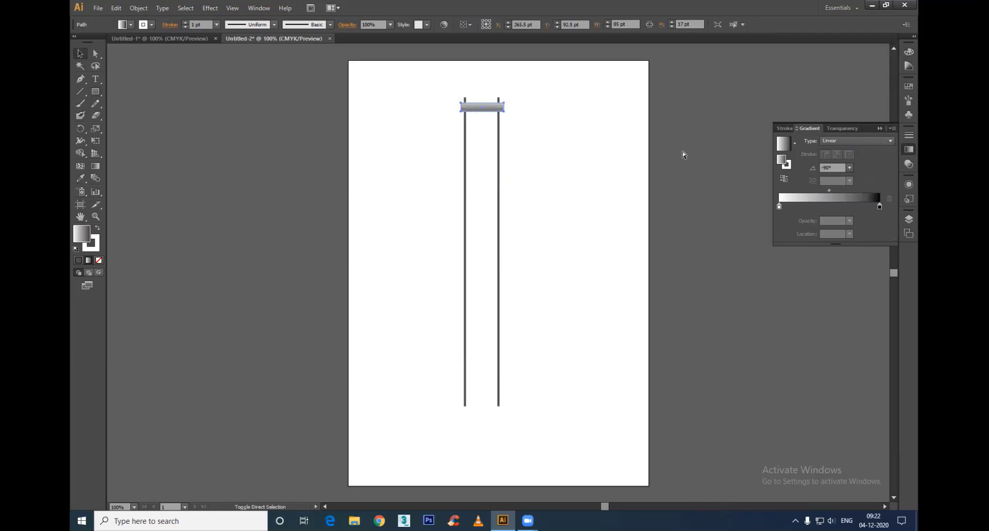
pyautogui.click(566, 159)
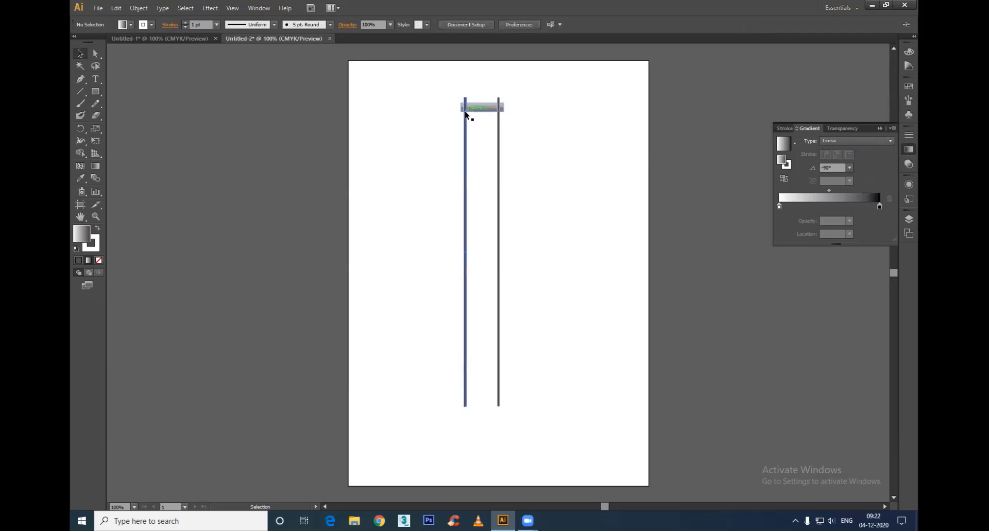
# Step: Duplicate the crossbar 36 pt lower and repeat the copy down to the rails' lower ends, making 17 evenly spaced crossbars
pyautogui.moveTo(476, 109); pyautogui.dragTo(476, 128)
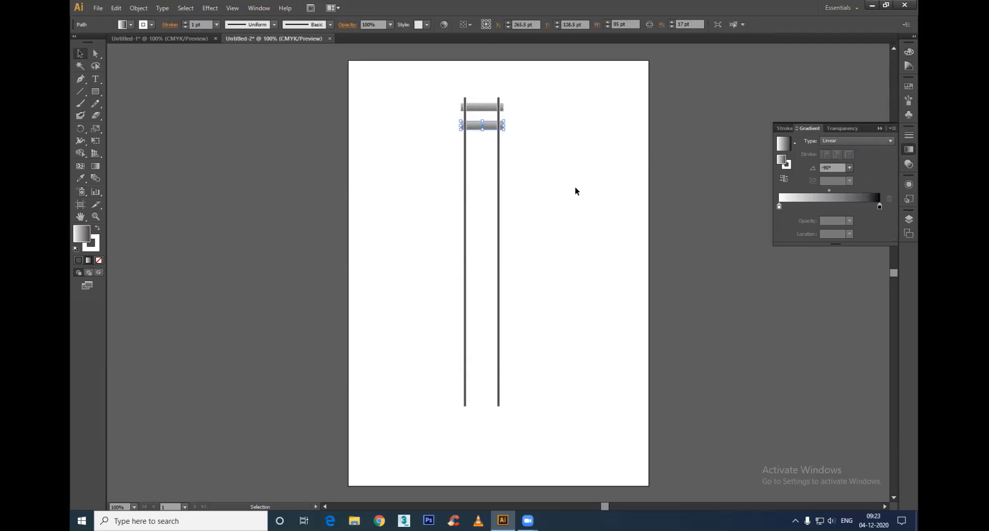
pyautogui.press('a')
pyautogui.press('v')
pyautogui.hotkey('ctrl', 'd')
pyautogui.hotkey('ctrl', 'd')
pyautogui.hotkey('ctrl', 'd')
pyautogui.hotkey('ctrl', 'd')
pyautogui.hotkey('ctrl', 'd')
pyautogui.hotkey('ctrl', 'd')
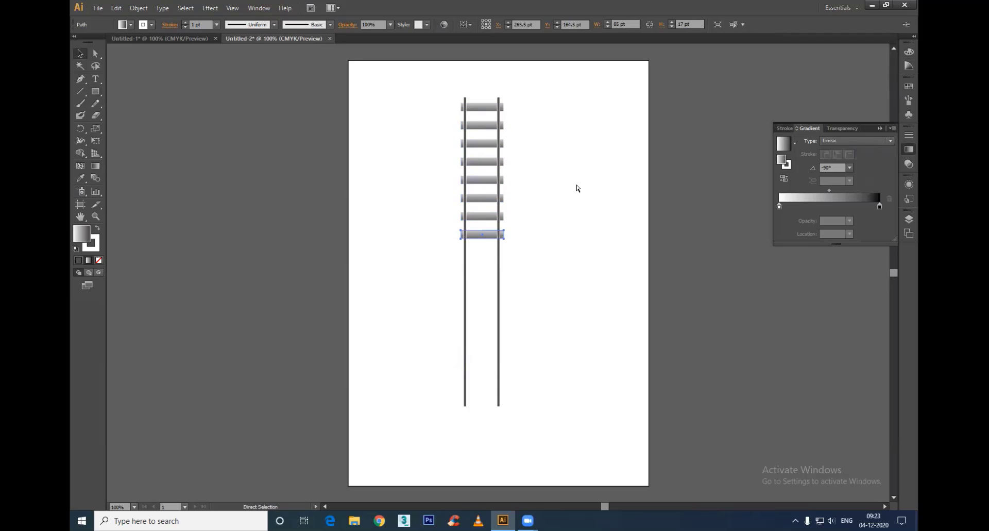
pyautogui.hotkey('ctrl', 'd')
pyautogui.hotkey('ctrl', 'd')
pyautogui.hotkey('ctrl', 'd')
pyautogui.hotkey('ctrl', 'd')
pyautogui.hotkey('ctrl', 'd')
pyautogui.hotkey('ctrl', 'd')
pyautogui.hotkey('ctrl', 'd')
pyautogui.hotkey('ctrl', 'd')
pyautogui.hotkey('ctrl', 'd')
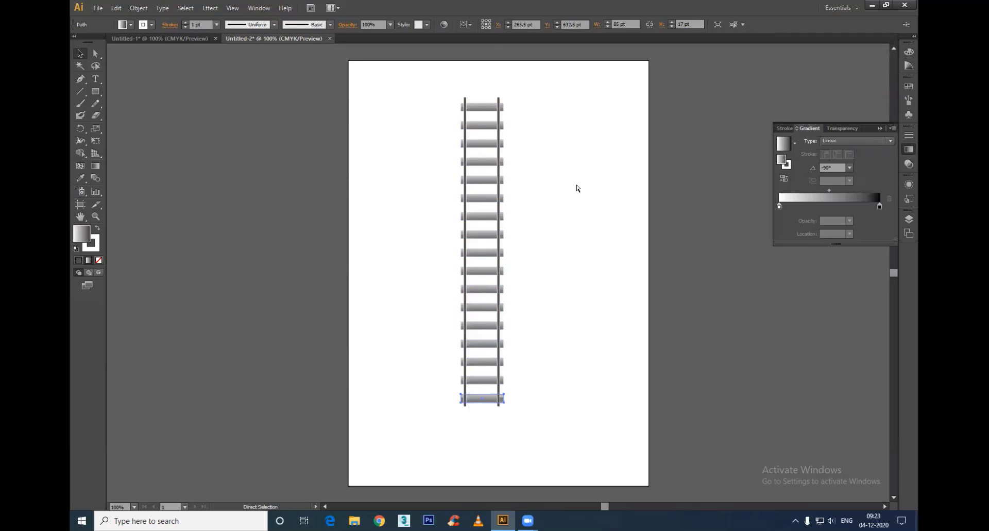
pyautogui.click(539, 237)
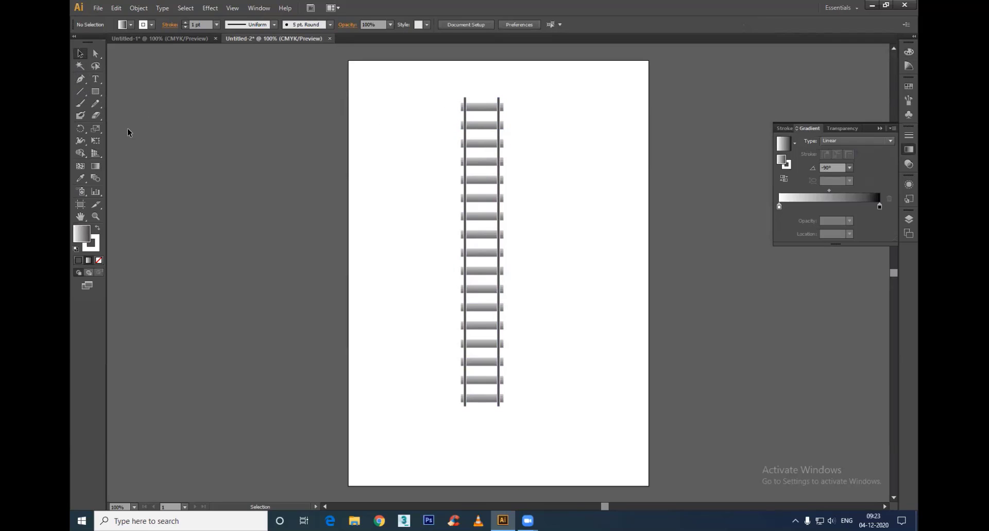
# Step: Draw a rectangle about 98 × 635 pt around the whole track and send it to the back
pyautogui.click(95, 91)
pyautogui.moveTo(457, 91)
pyautogui.mouseDown()
pyautogui.moveTo(503, 287)
pyautogui.moveTo(507, 411)
pyautogui.mouseUp()
pyautogui.hotkey('ctrl', 'shift', '[')
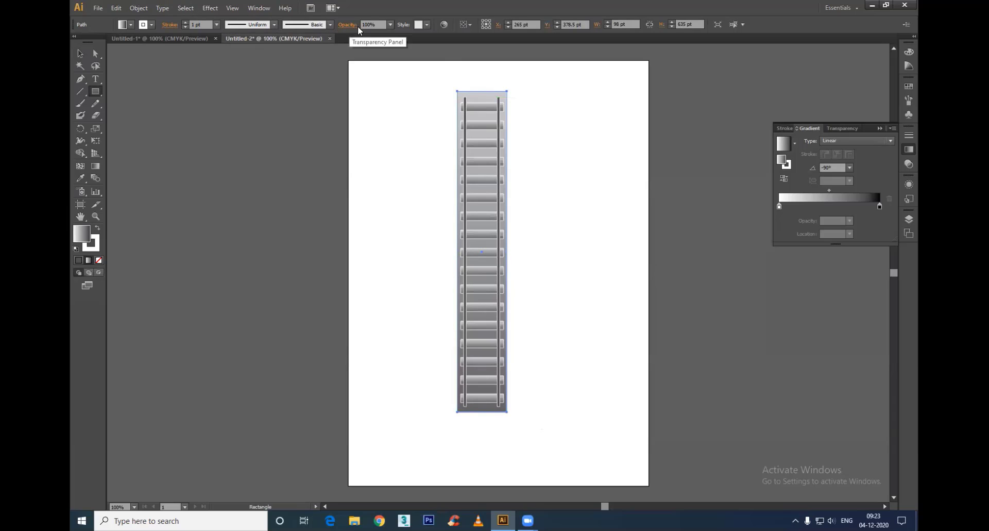
# Step: Try filling the backing rectangle with the brown swirl pattern swatch
pyautogui.click(132, 25)
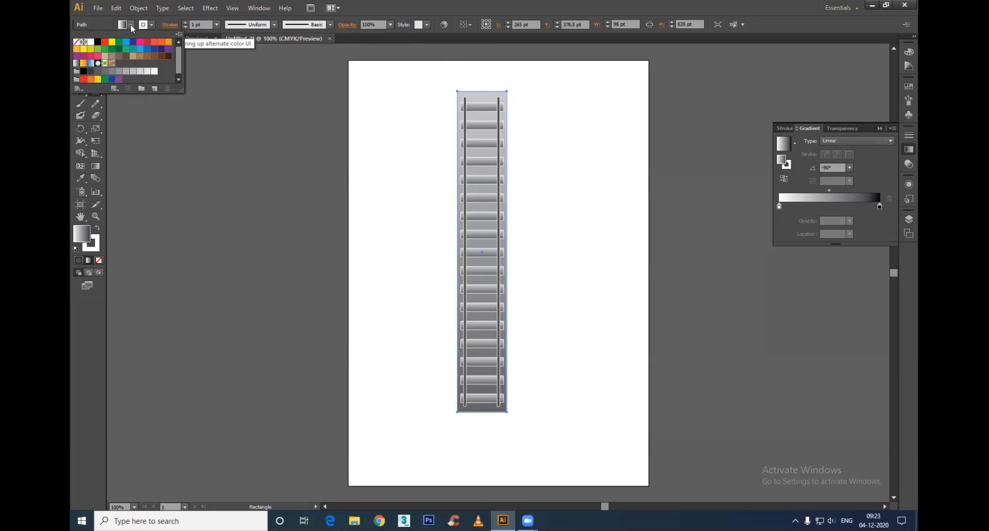
pyautogui.click(112, 63)
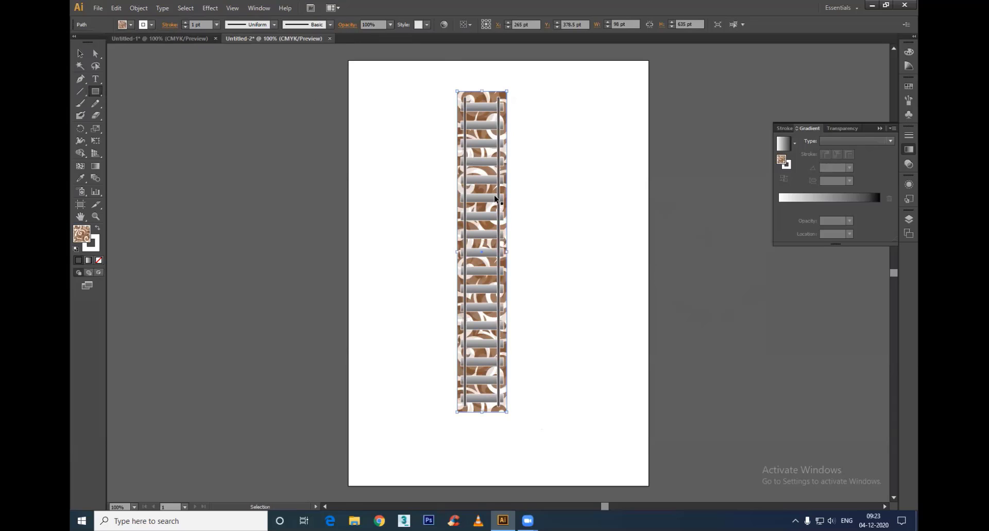
pyautogui.hotkey('ctrl', 'z')
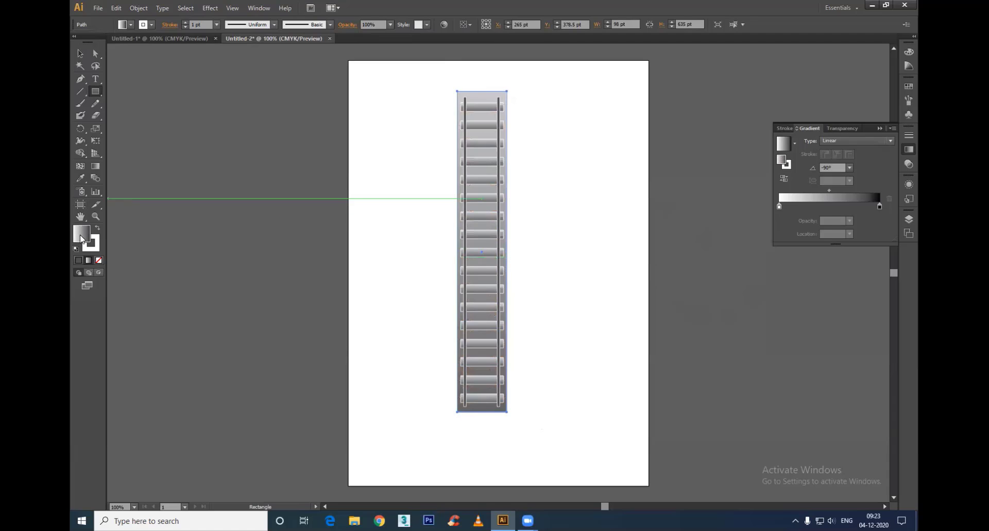
# Step: Set both colour stops of the backing rectangle's linear gradient to the same light brown swatch
pyautogui.doubleClick(879, 206)
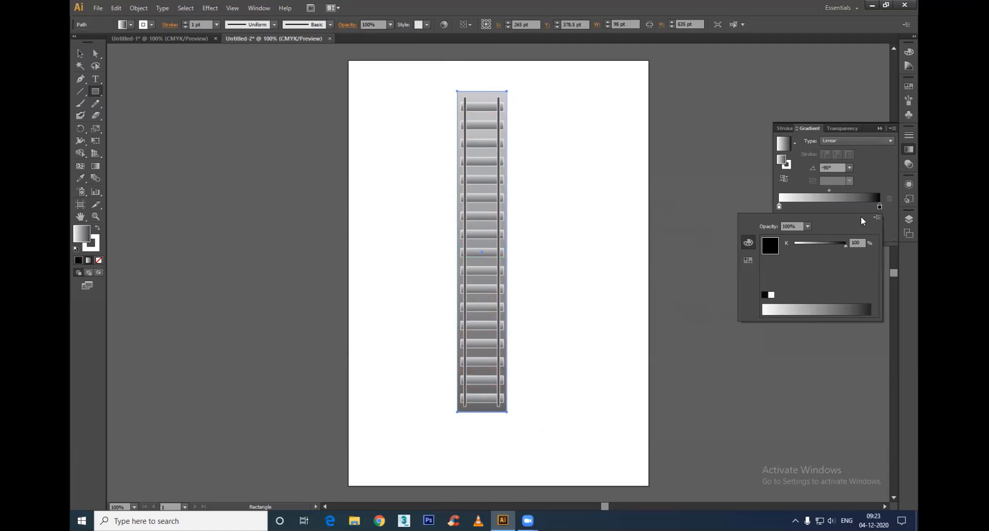
pyautogui.click(748, 258)
pyautogui.click(783, 252)
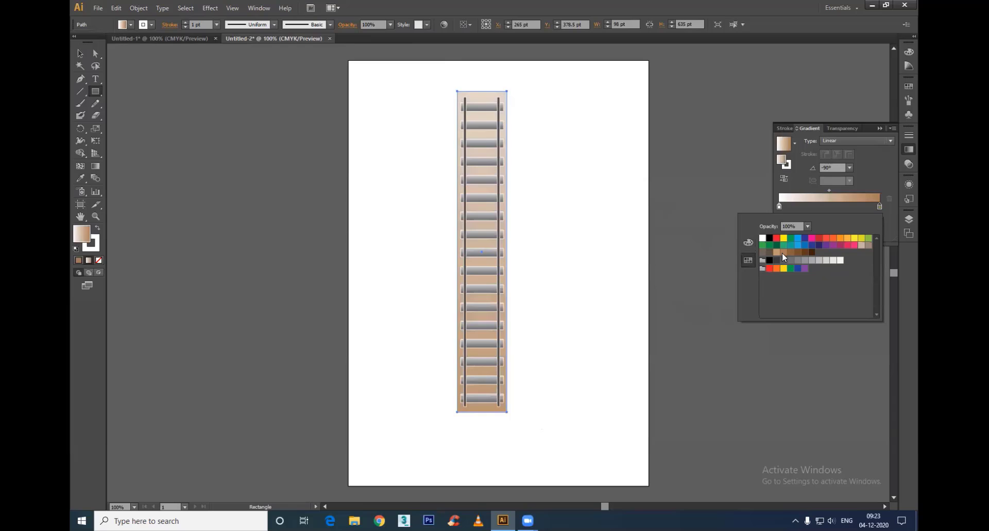
pyautogui.click(778, 206)
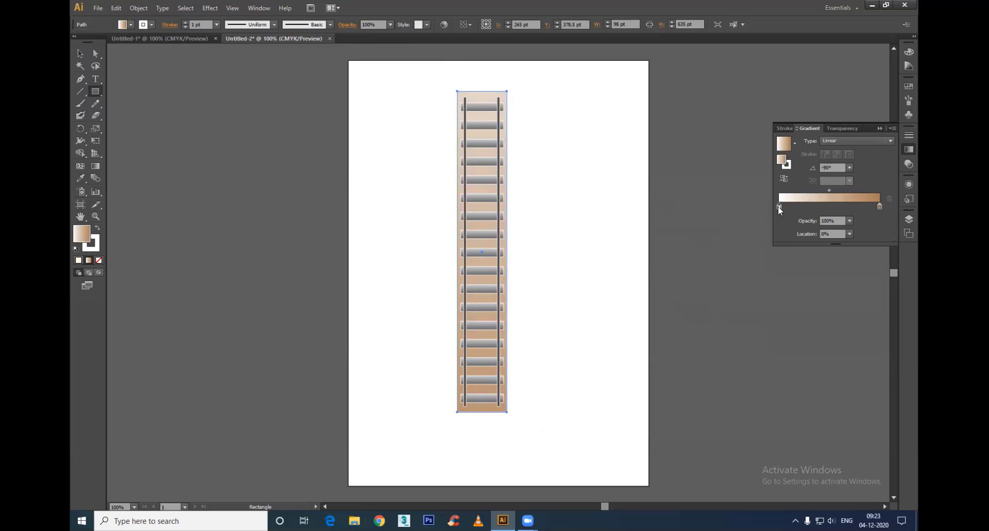
pyautogui.doubleClick(779, 206)
pyautogui.click(799, 253)
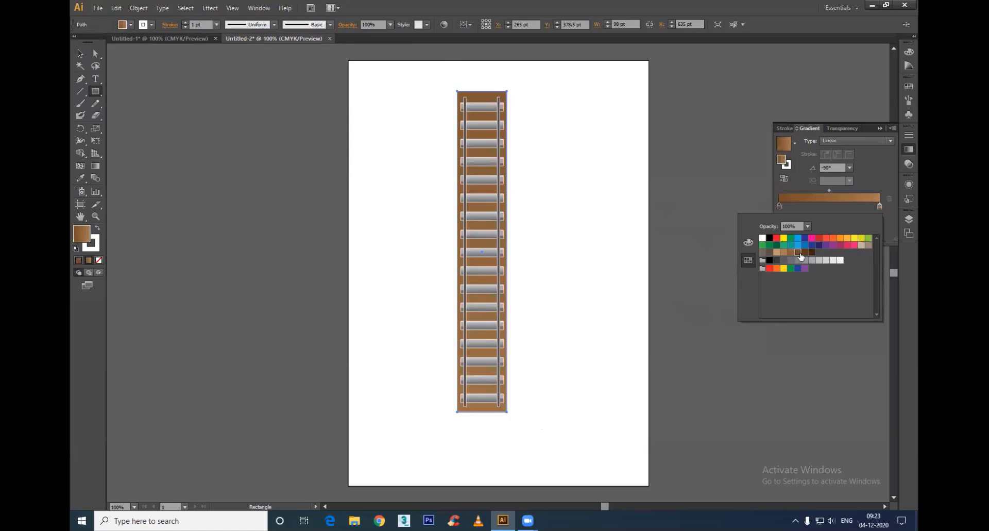
pyautogui.click(784, 252)
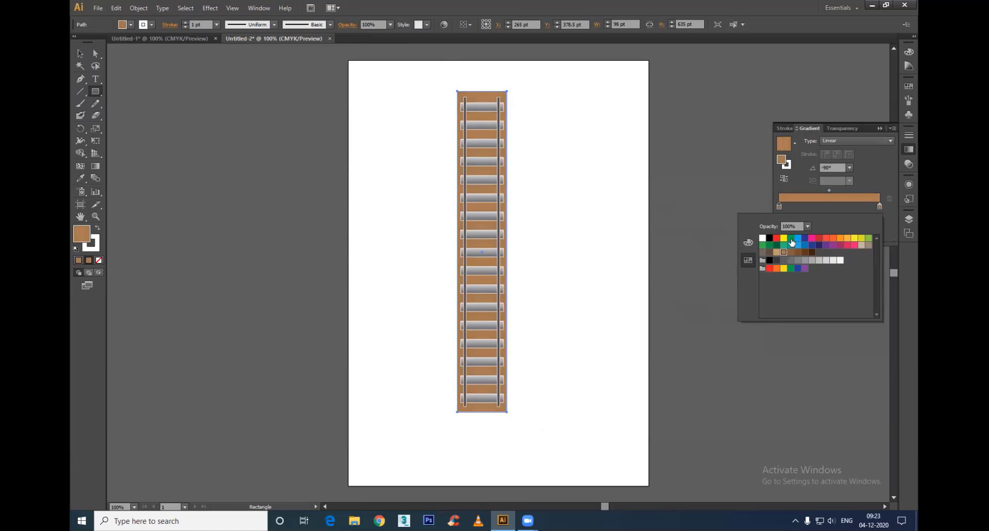
pyautogui.click(477, 101)
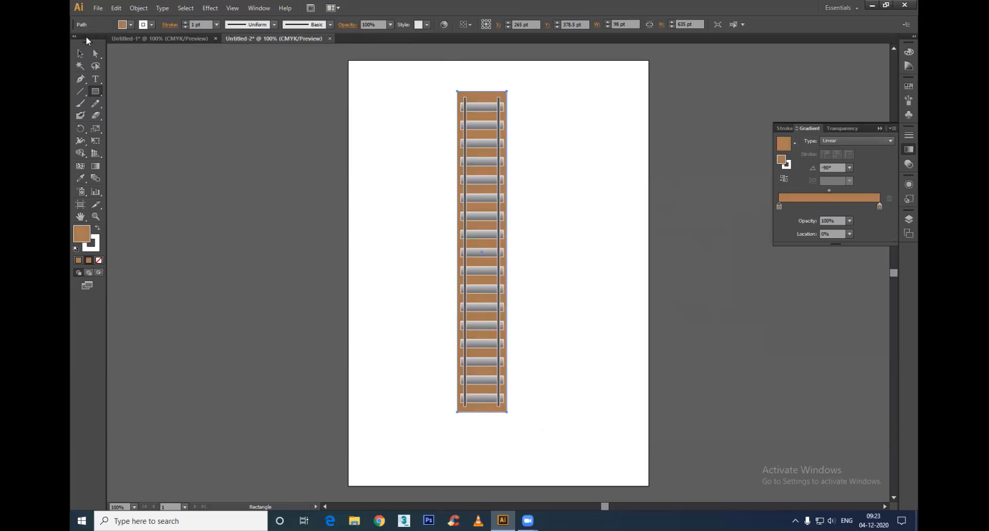
# Step: Remove the stroke from the brown backing rectangle and deselect it
pyautogui.click(80, 54)
pyautogui.doubleClick(80, 53)
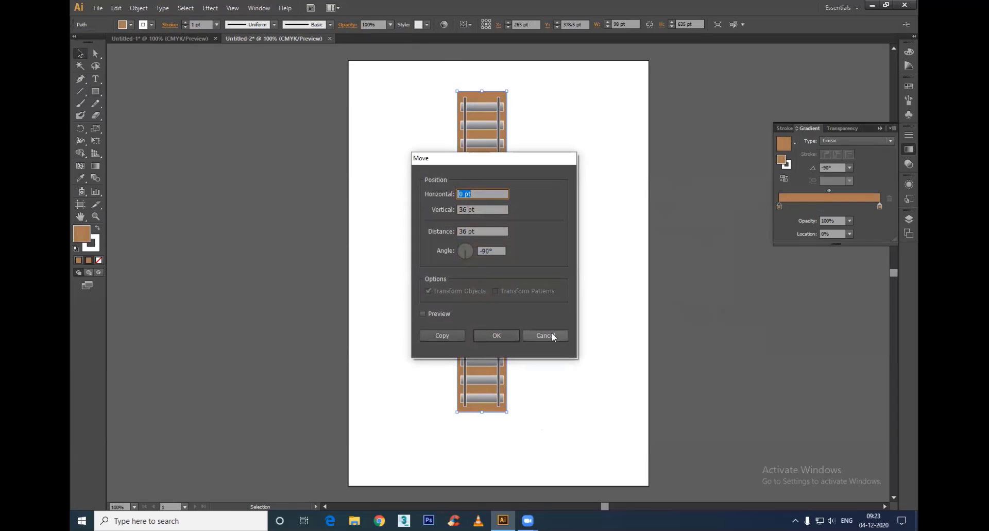
pyautogui.click(547, 333)
pyautogui.click(91, 246)
pyautogui.click(99, 260)
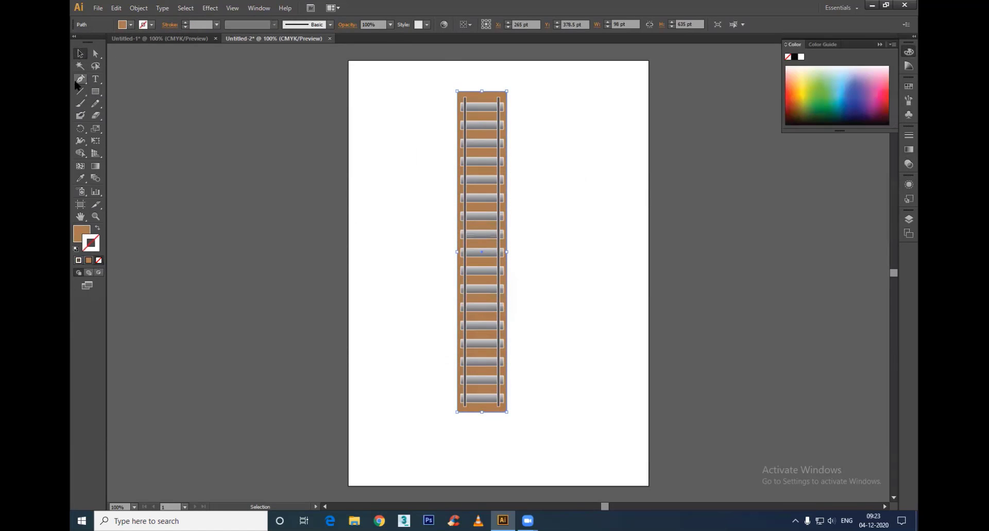
pyautogui.click(569, 237)
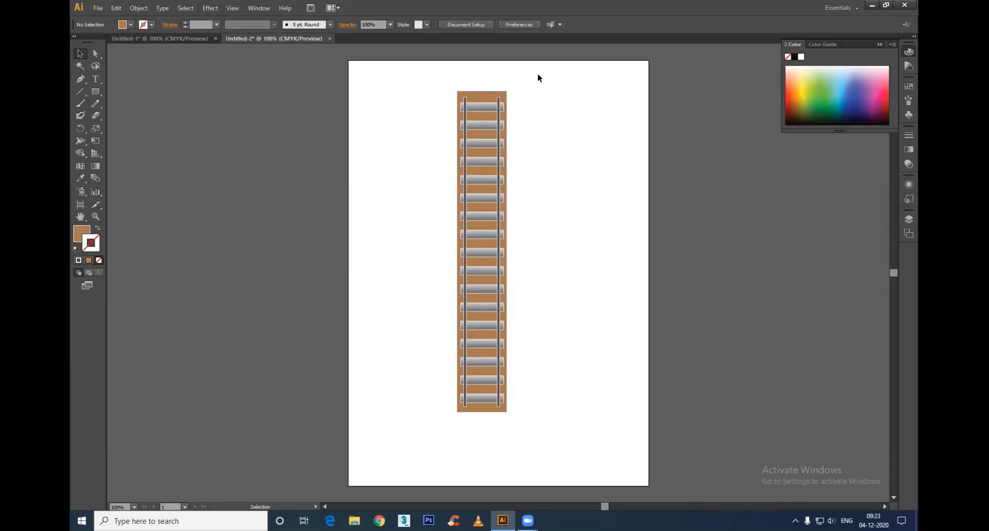
# Step: Select both vertical rails and stretch their upper ends to the brown backing's upper edge
pyautogui.moveTo(526, 79); pyautogui.dragTo(402, 432)
pyautogui.click(554, 375)
pyautogui.click(498, 405)
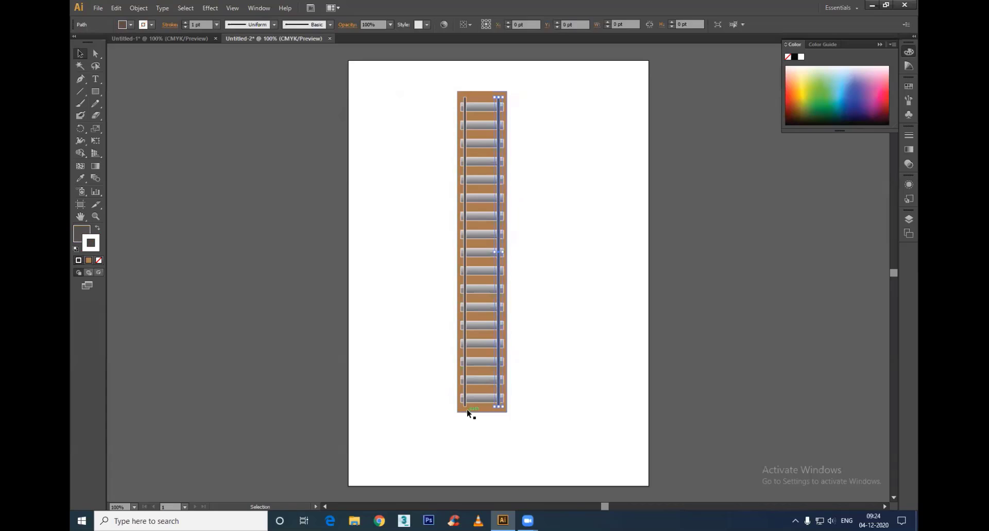
pyautogui.keyDown('shift'); pyautogui.click(465, 404); pyautogui.keyUp('shift')
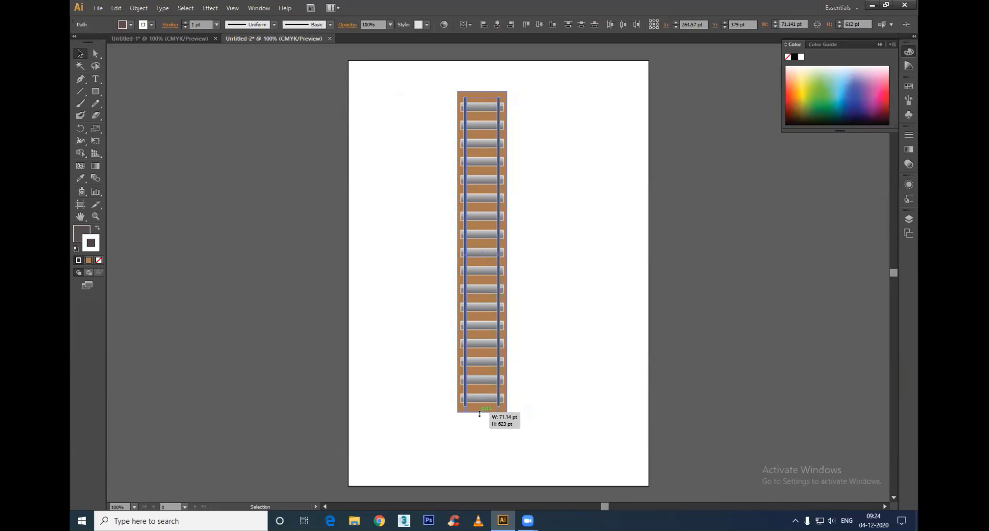
pyautogui.moveTo(479, 413); pyautogui.dragTo(480, 413)
pyautogui.click(485, 97)
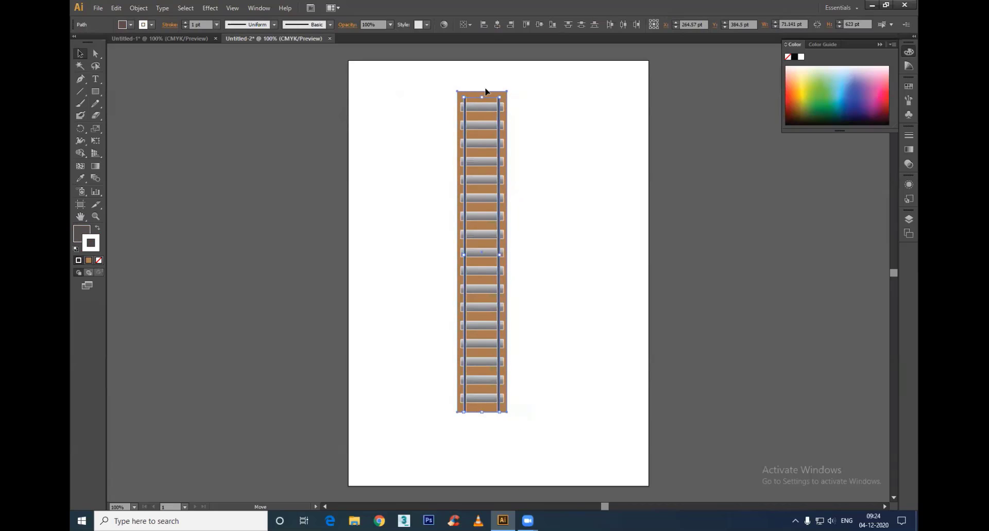
pyautogui.press('a')
pyautogui.hotkey('ctrl', 'z')
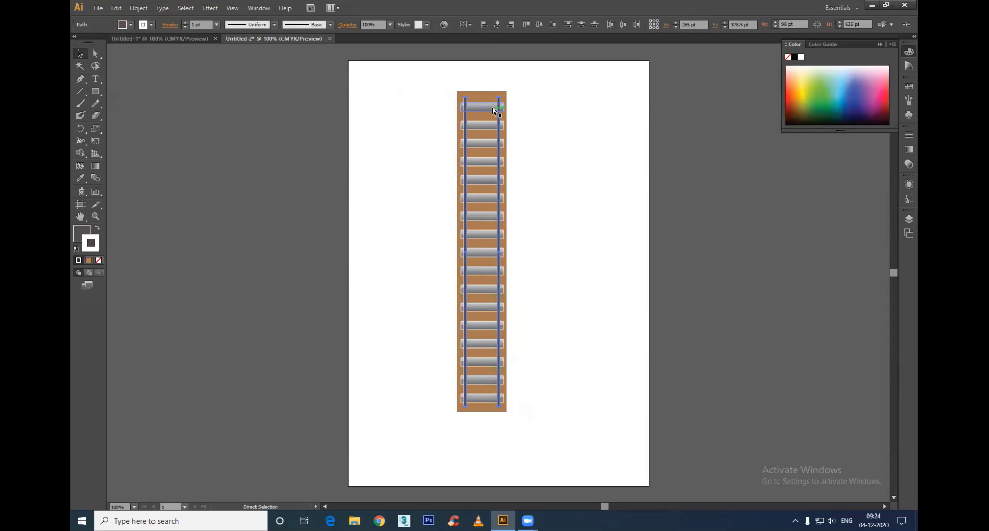
pyautogui.moveTo(482, 97); pyautogui.dragTo(483, 93)
pyautogui.click(586, 132)
# Step: Stretch the lower ends of both vertical rails down to the brown backing's lower edge
pyautogui.moveTo(548, 73); pyautogui.dragTo(353, 505)
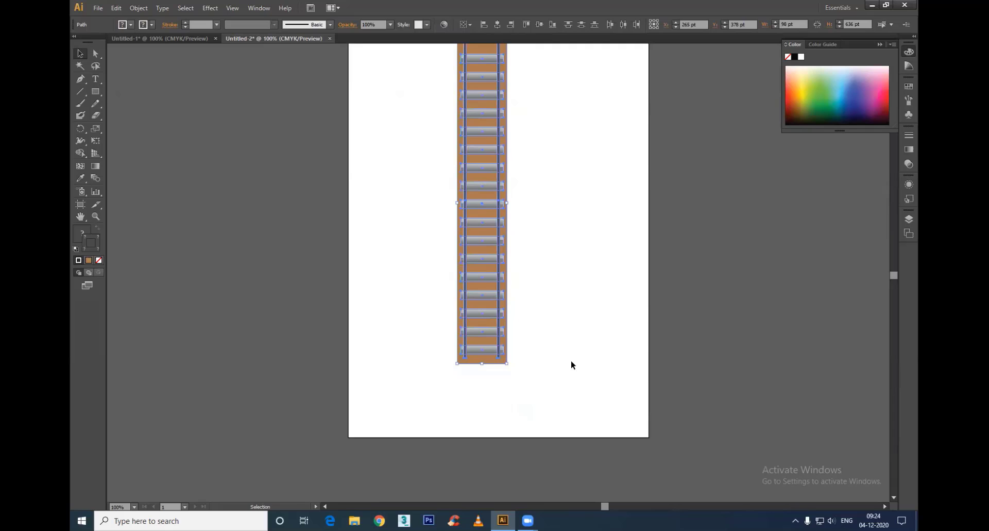
pyautogui.click(608, 342)
pyautogui.click(498, 357)
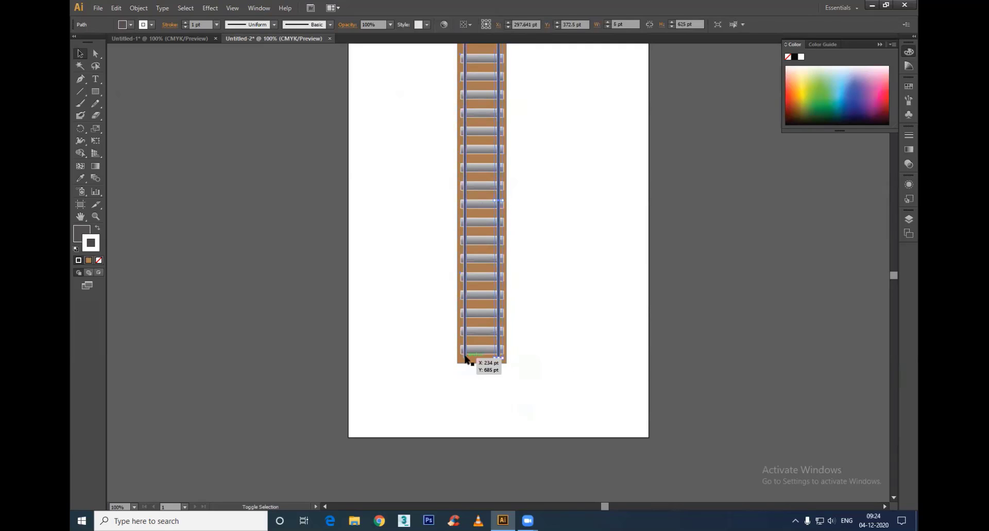
pyautogui.keyDown('shift'); pyautogui.click(483, 360); pyautogui.keyUp('shift')
pyautogui.moveTo(483, 359); pyautogui.dragTo(483, 364)
pyautogui.click(547, 397)
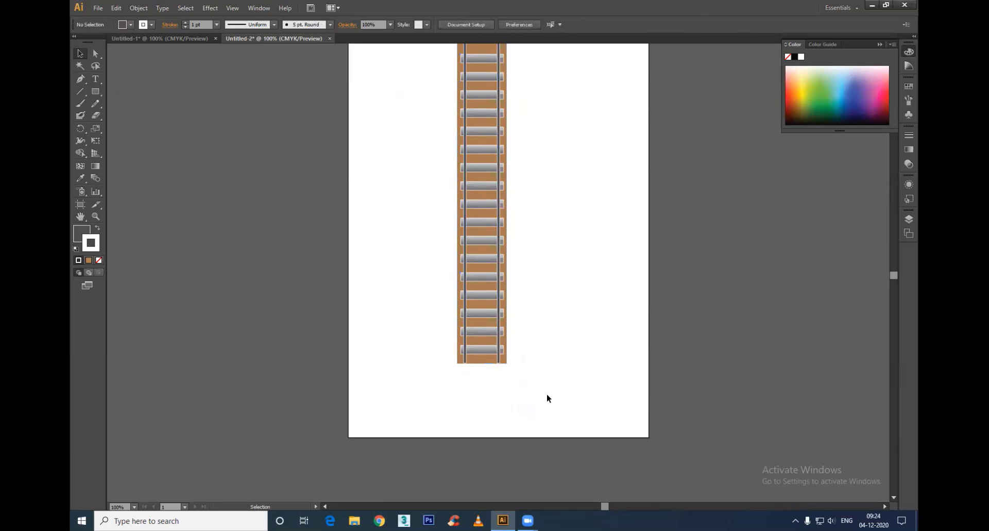
# Step: Select the complete railway track with its brown backing and copy it
pyautogui.scroll(-1, 547, 371)
pyautogui.moveTo(547, 371); pyautogui.dragTo(427, 165)
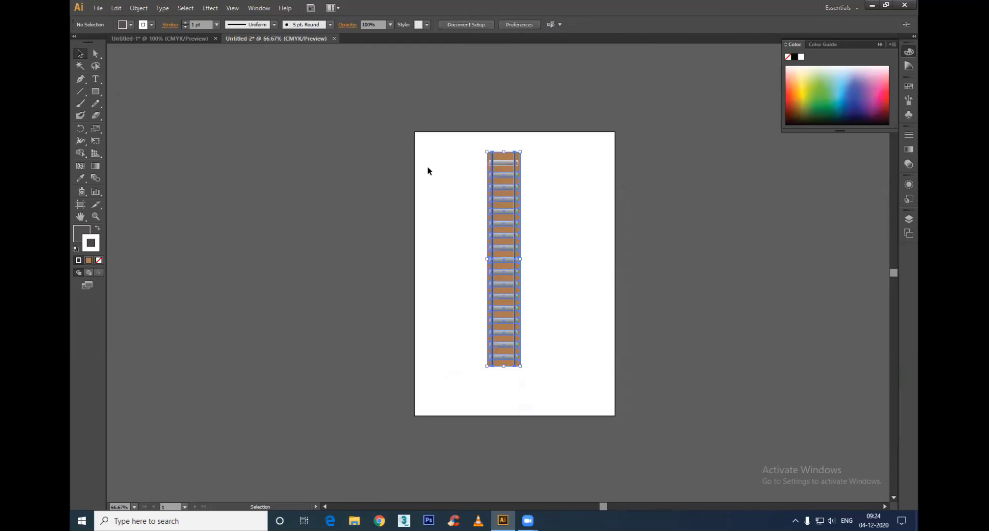
pyautogui.click(543, 228)
pyautogui.moveTo(547, 136); pyautogui.dragTo(449, 432)
pyautogui.press('a')
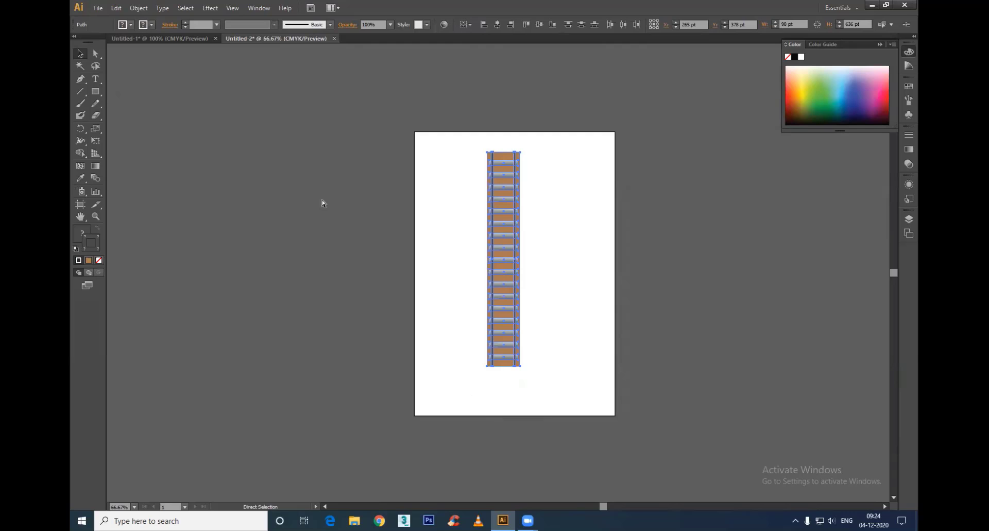
# Step: In the Untitled-1 document, activate the Perspective Selection tool and make the Horizontal Grid the active plane
pyautogui.click(158, 36)
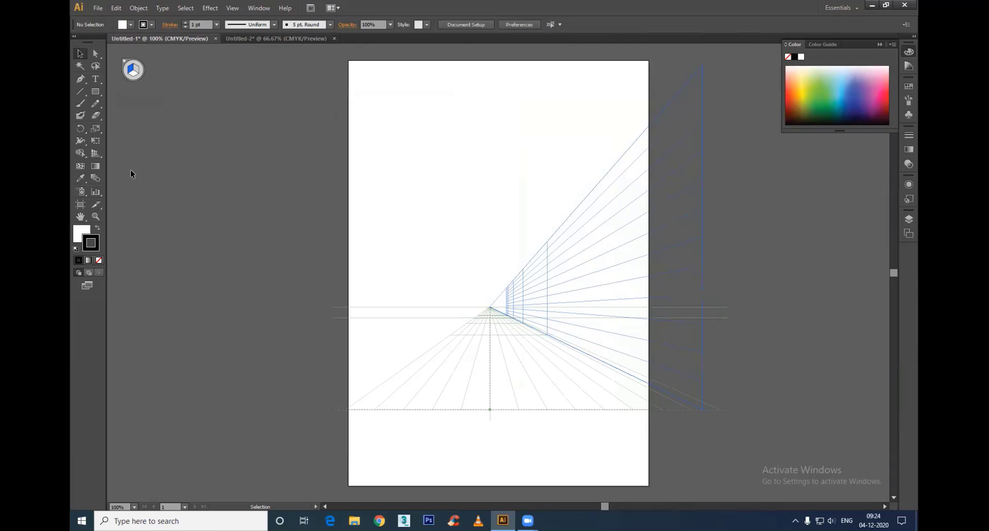
pyautogui.click(96, 153)
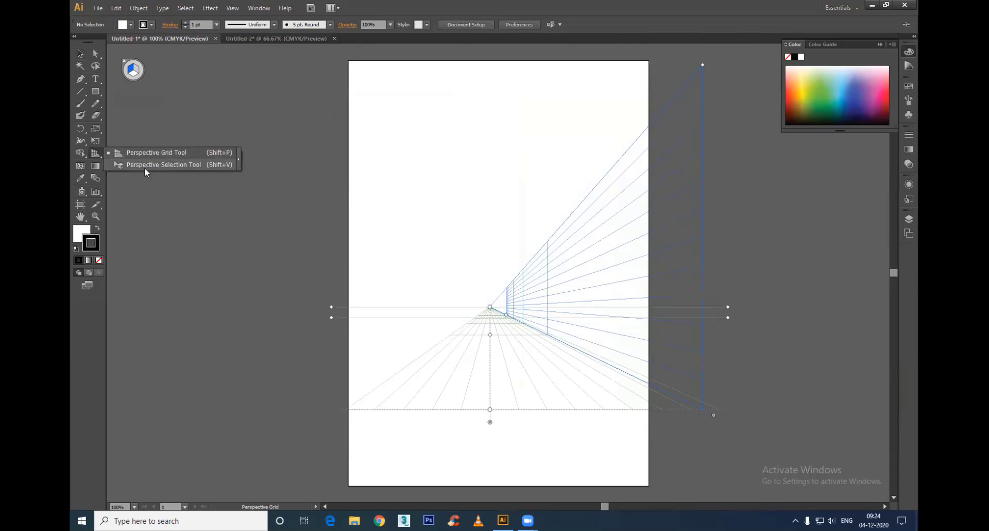
pyautogui.click(174, 164)
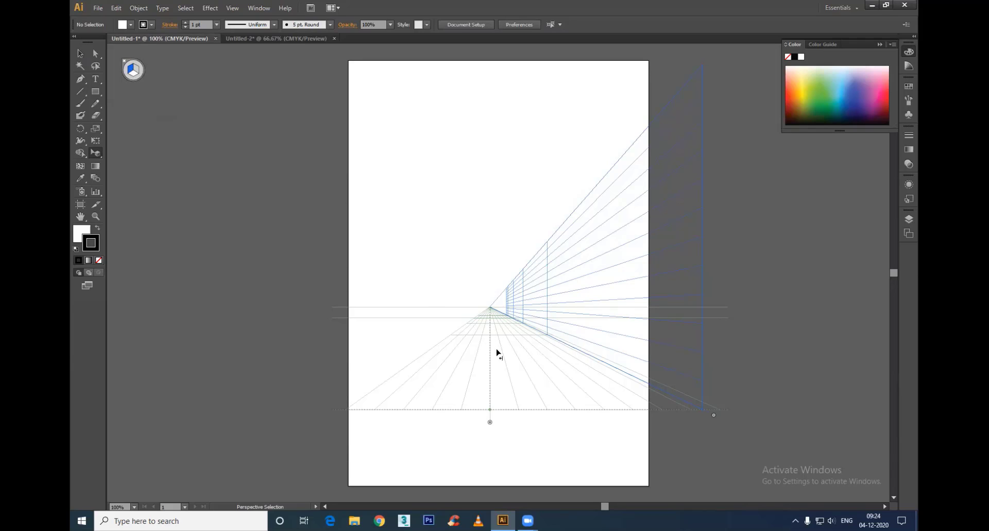
pyautogui.click(134, 72)
pyautogui.click(137, 73)
pyautogui.click(134, 73)
# Step: Try to place the pasted, ungrouped track pieces on the horizontal perspective plane
pyautogui.hotkey('ctrl', 'v')
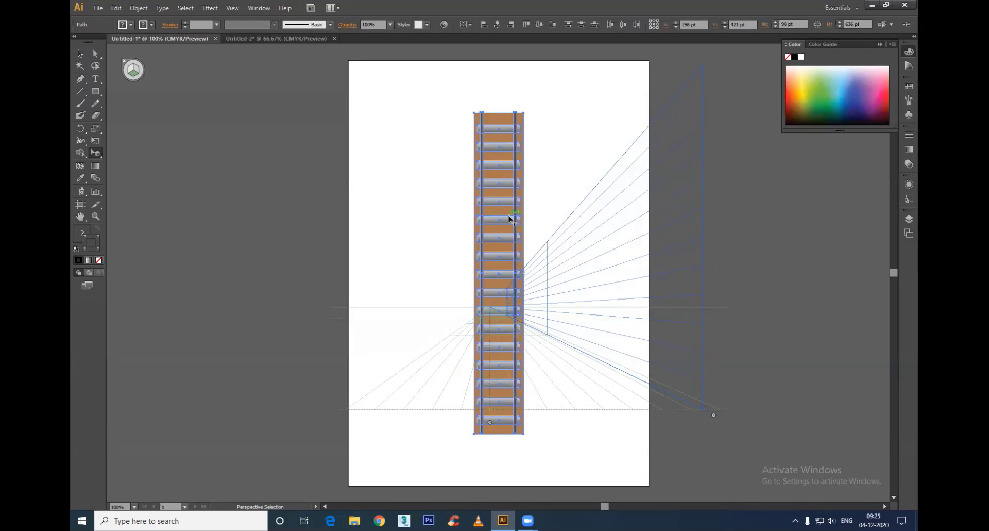
pyautogui.moveTo(498, 206); pyautogui.dragTo(500, 203)
pyautogui.hotkey('ctrl', 'shift', 'a')
pyautogui.click(495, 124)
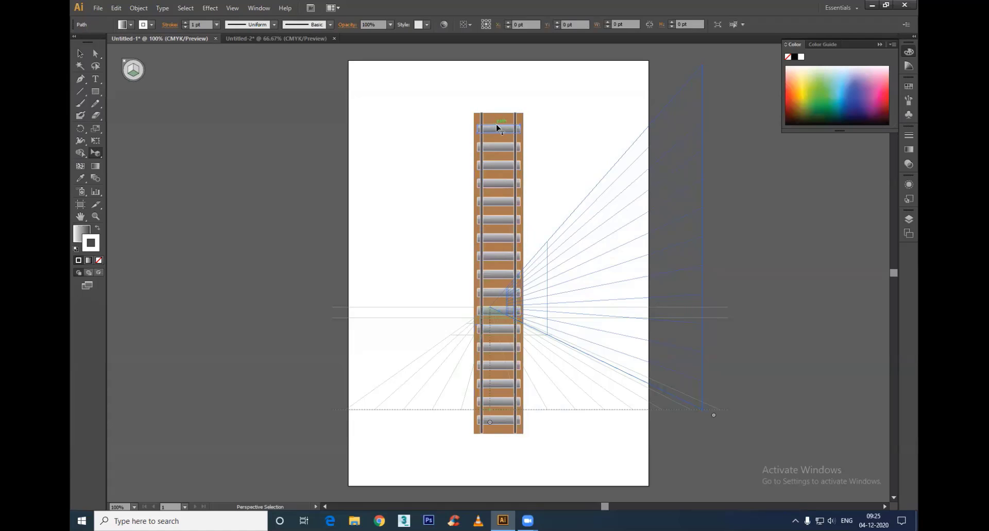
pyautogui.hotkey('ctrl', 'z')
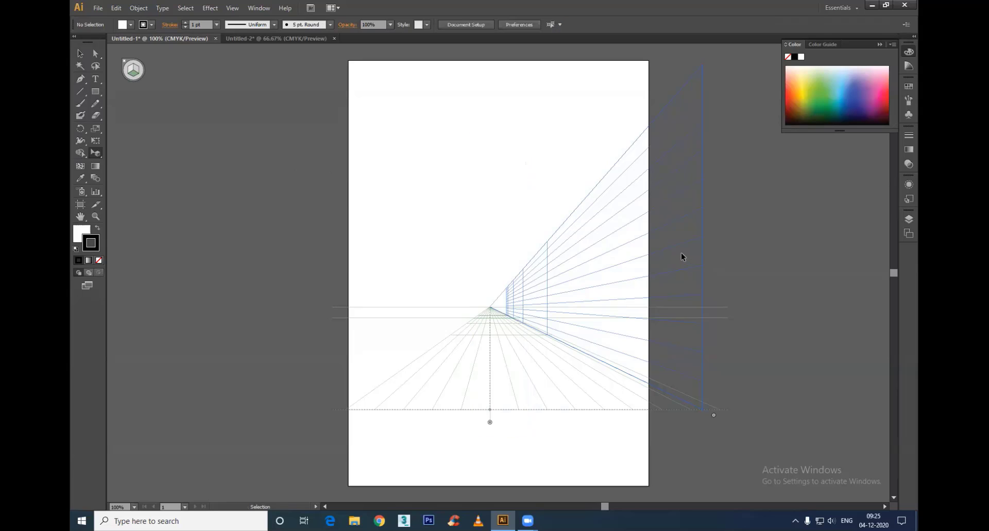
# Step: Group all the track pieces in Untitled-2 and copy the group for the perspective grid in Untitled-1
pyautogui.click(265, 38)
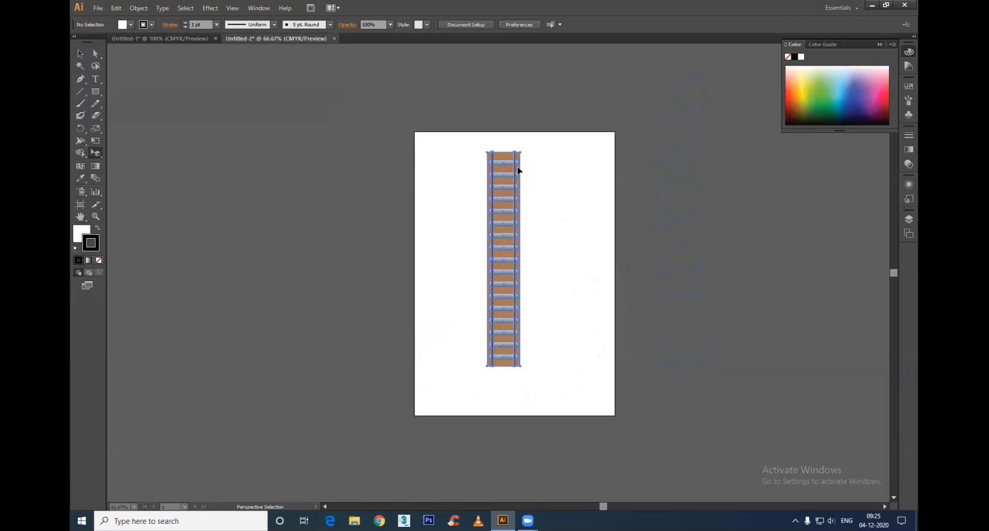
pyautogui.press('v')
pyautogui.click(536, 257)
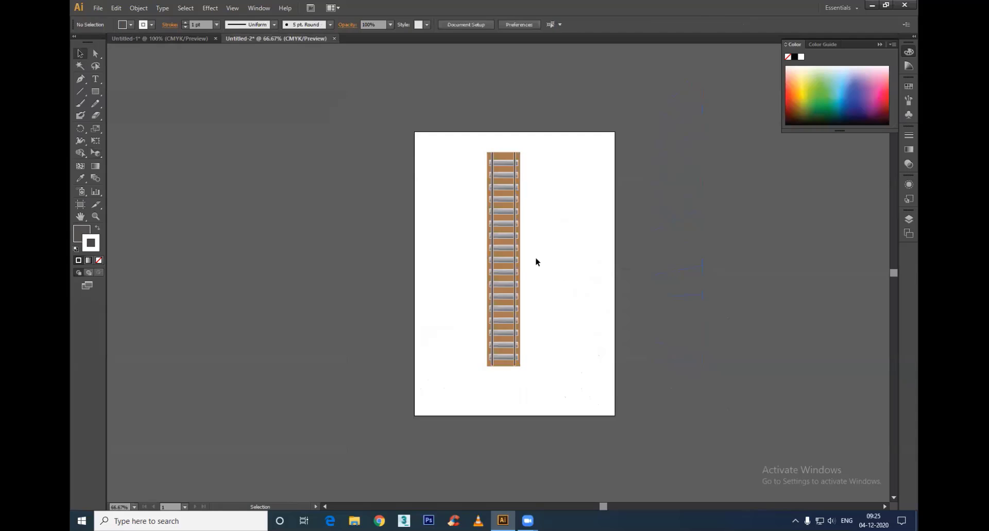
pyautogui.click(519, 232)
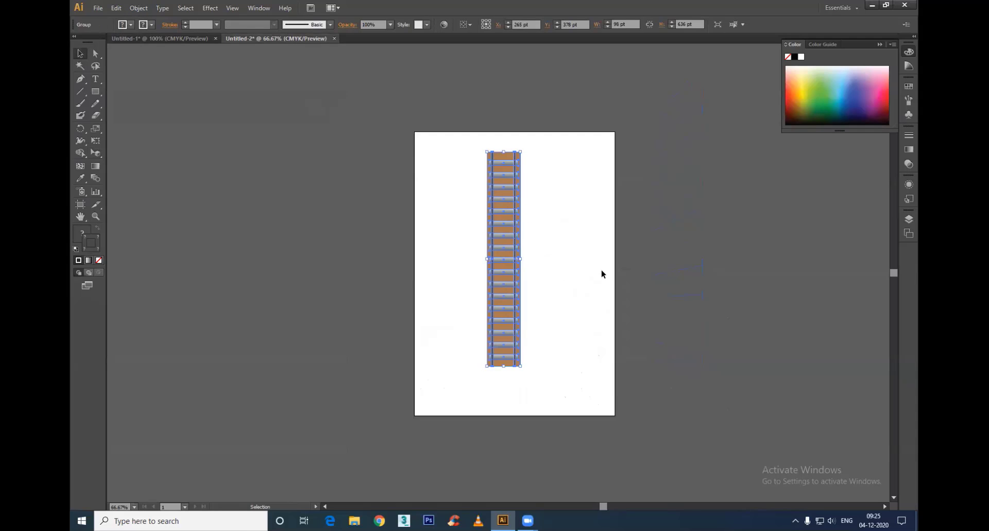
pyautogui.click(163, 38)
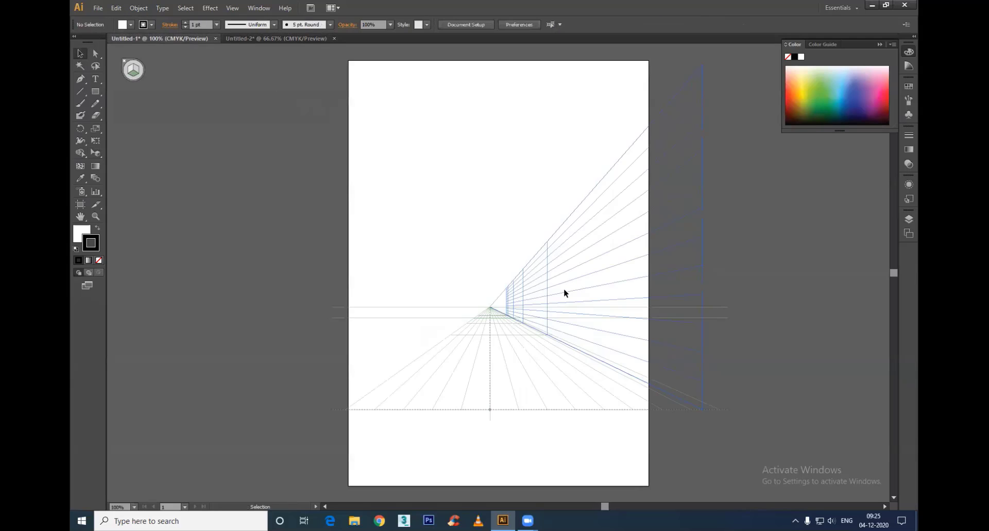
pyautogui.click(95, 156)
pyautogui.hotkey('ctrl', 'v')
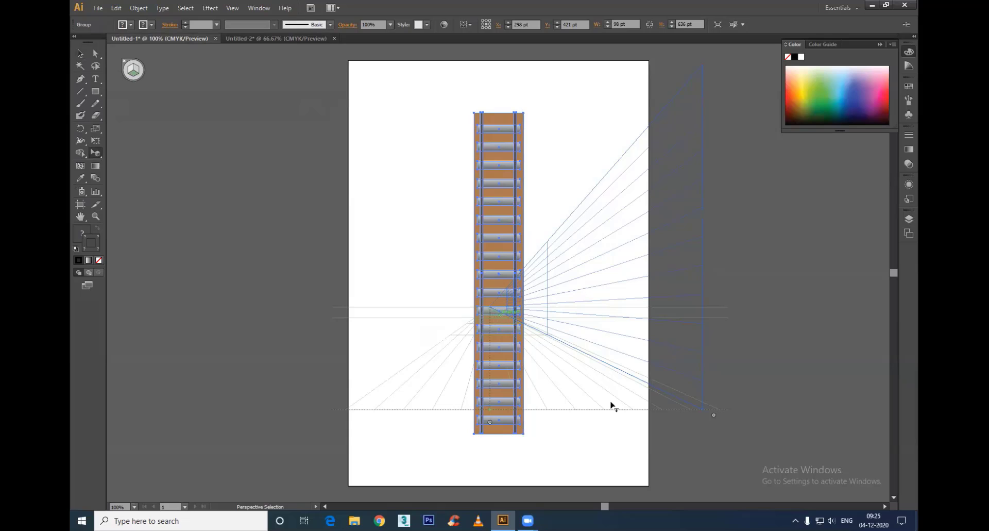
pyautogui.click(536, 389)
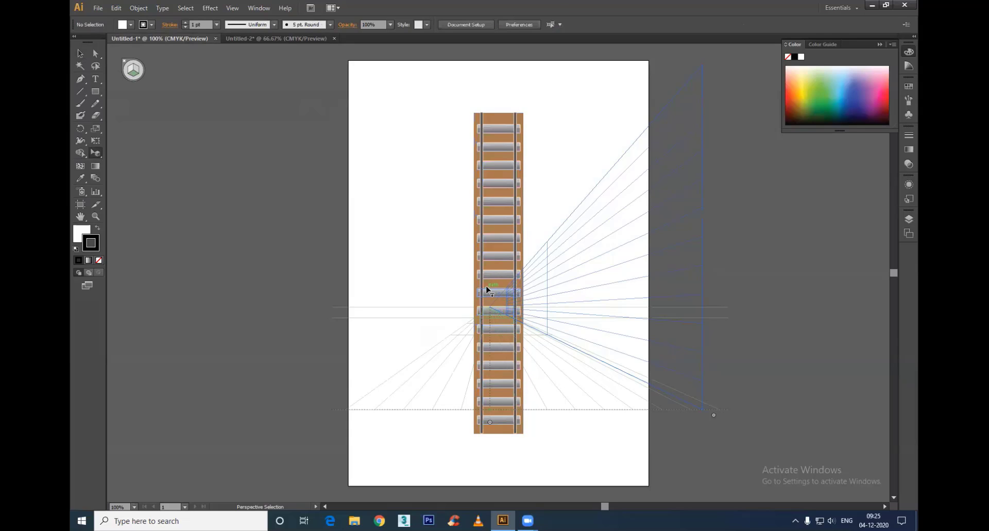
pyautogui.click(482, 226)
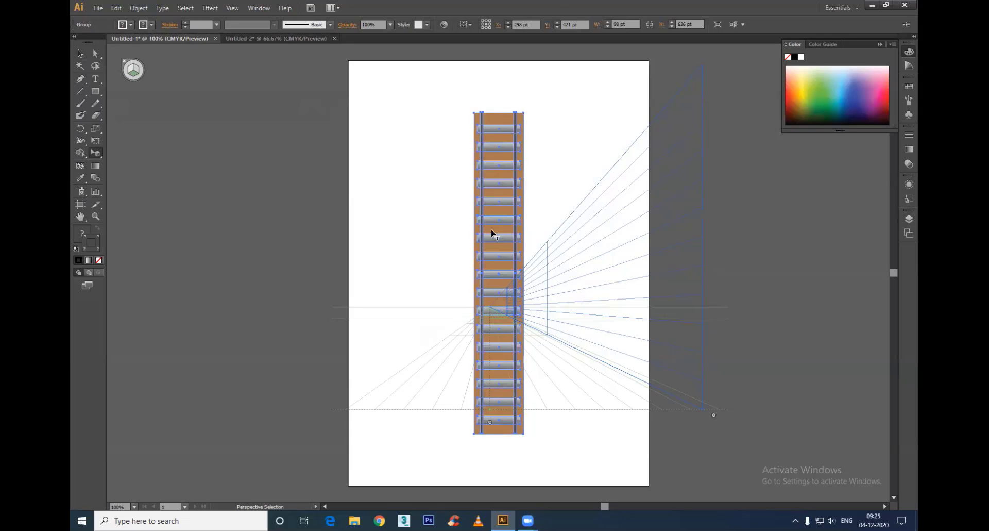
pyautogui.click(537, 246)
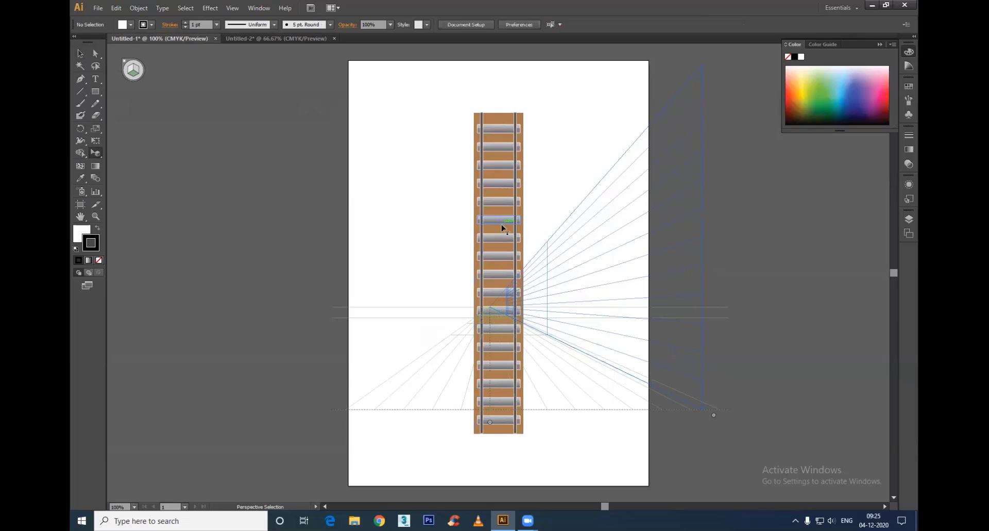
pyautogui.click(522, 272)
pyautogui.press('Delete')
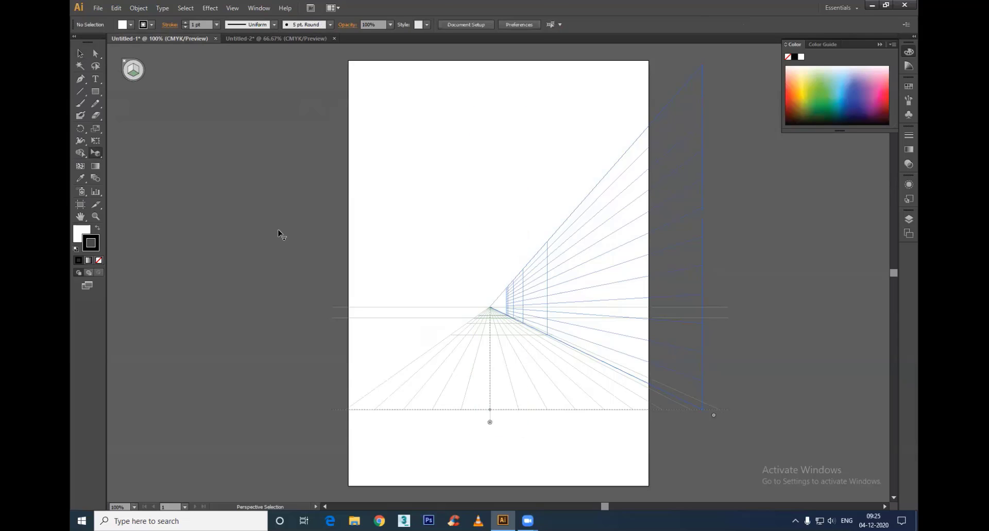
# Step: Try to place the pasted track group onto the horizontal grid near the vanishing point, and undo the attempt
pyautogui.press('v')
pyautogui.click(96, 153)
pyautogui.hotkey('ctrl', 'v')
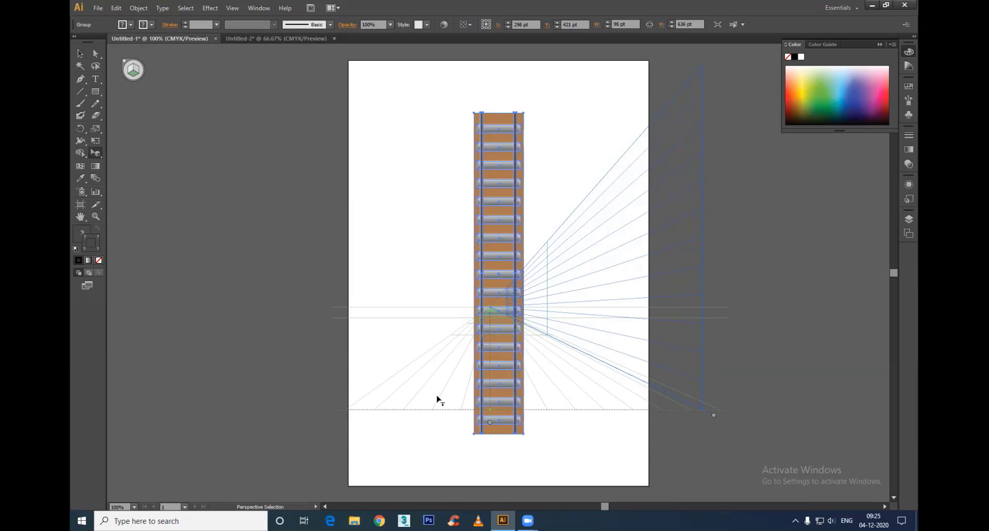
pyautogui.moveTo(516, 297); pyautogui.dragTo(494, 315)
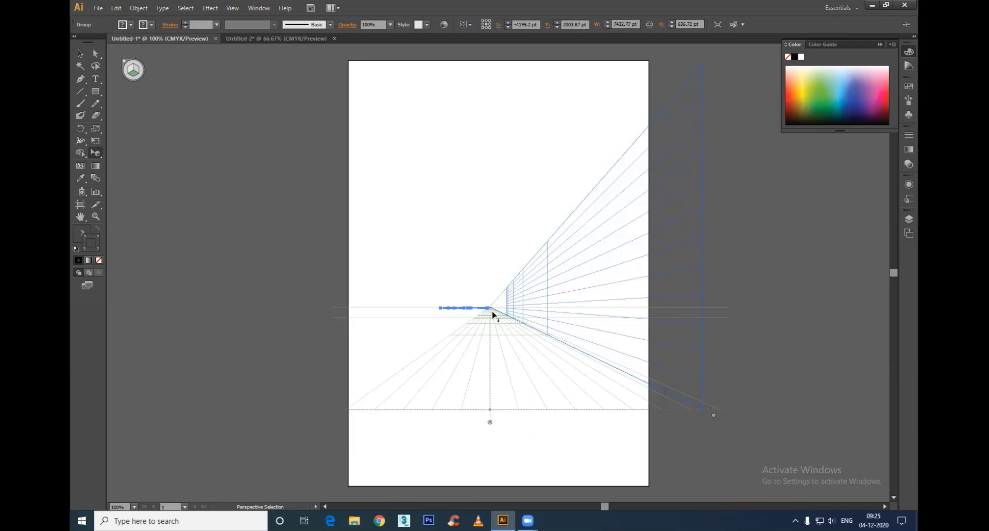
pyautogui.hotkey('ctrl', 'z')
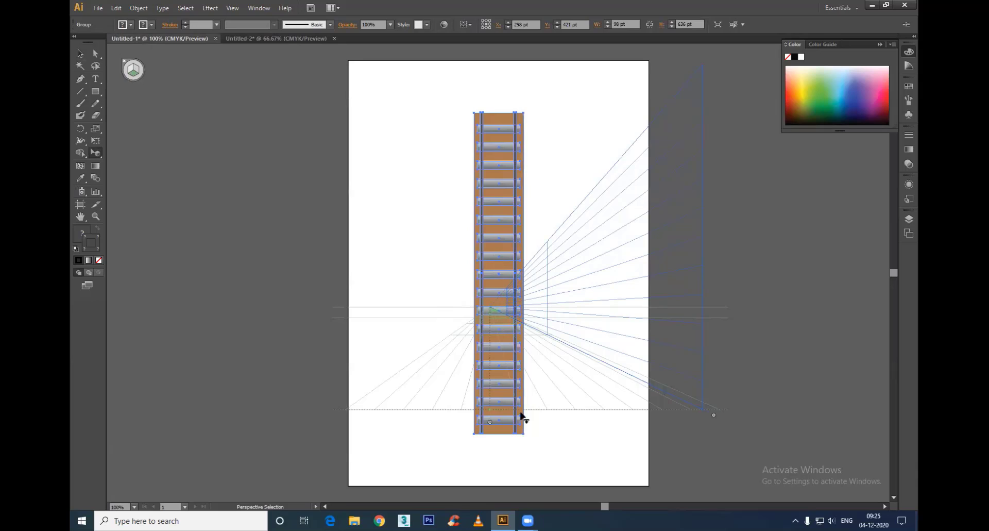
pyautogui.click(528, 351)
pyautogui.hotkey('ctrl', 'z')
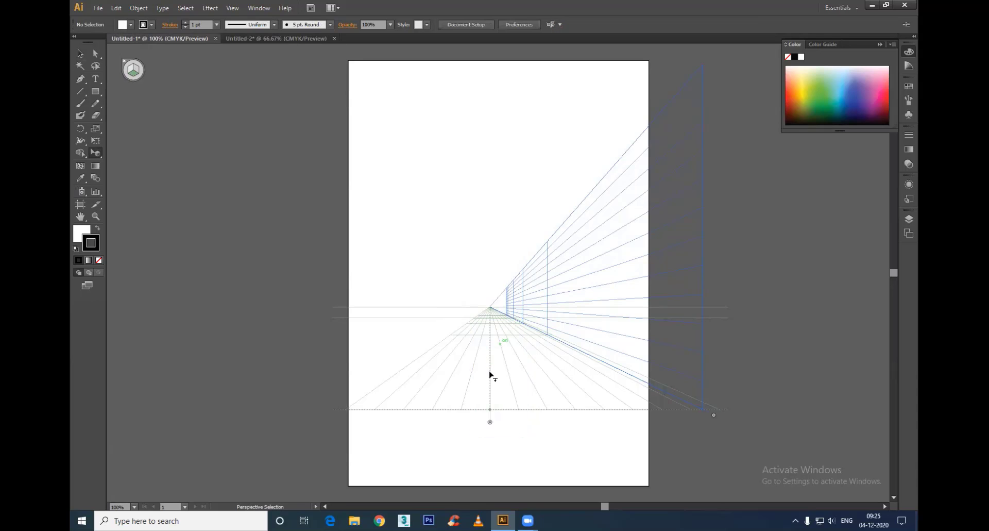
# Step: Paste the track group again and try stretching its near edge across the horizontal plane, reverting to the flat pasted track
pyautogui.hotkey('ctrl', 'v')
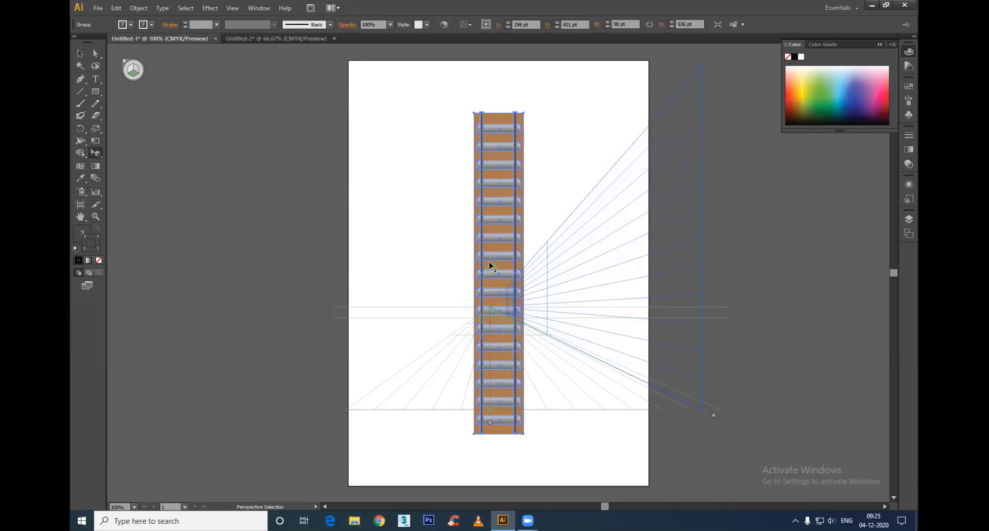
pyautogui.moveTo(498, 432)
pyautogui.mouseDown()
pyautogui.moveTo(561, 410)
pyautogui.moveTo(523, 424)
pyautogui.moveTo(541, 415)
pyautogui.moveTo(347, 410)
pyautogui.mouseUp()
pyautogui.moveTo(571, 409); pyautogui.dragTo(706, 419)
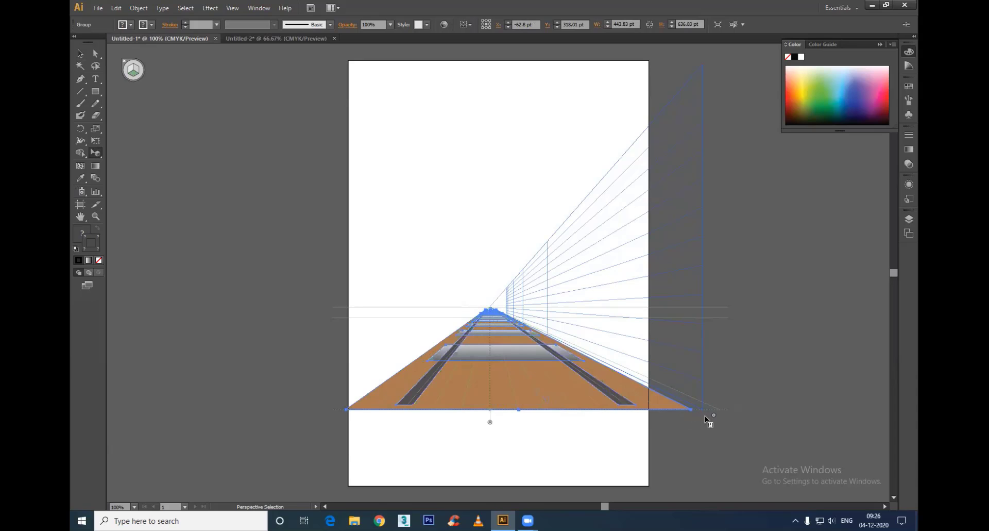
pyautogui.hotkey('ctrl', 'z')
pyautogui.hotkey('ctrl', 'z')
pyautogui.hotkey('ctrl', 'z')
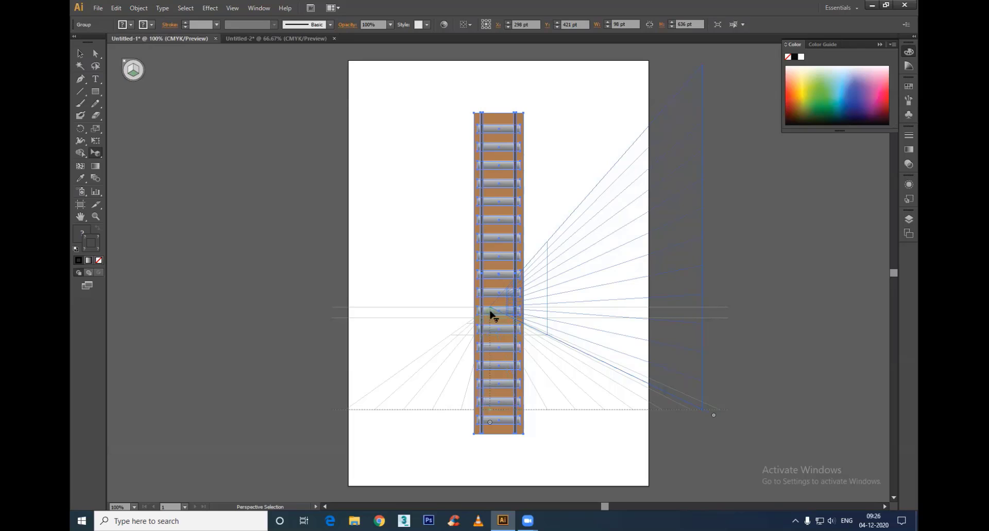
# Step: Lay the track group on the horizontal plane and widen its near end to both side edges of the grid, 710 pt wide
pyautogui.click(549, 387)
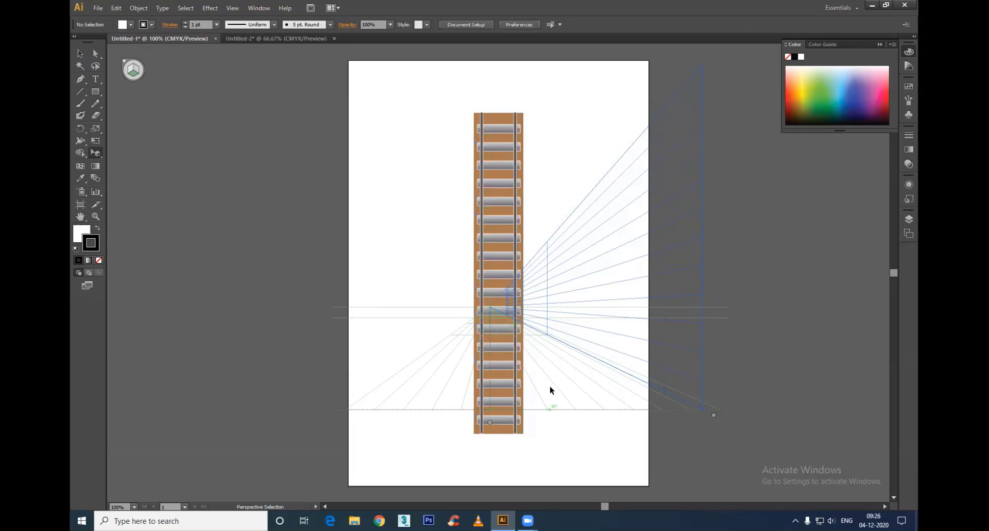
pyautogui.hotkey('ctrl', 'z')
pyautogui.hotkey('ctrl', 'shift', 'z')
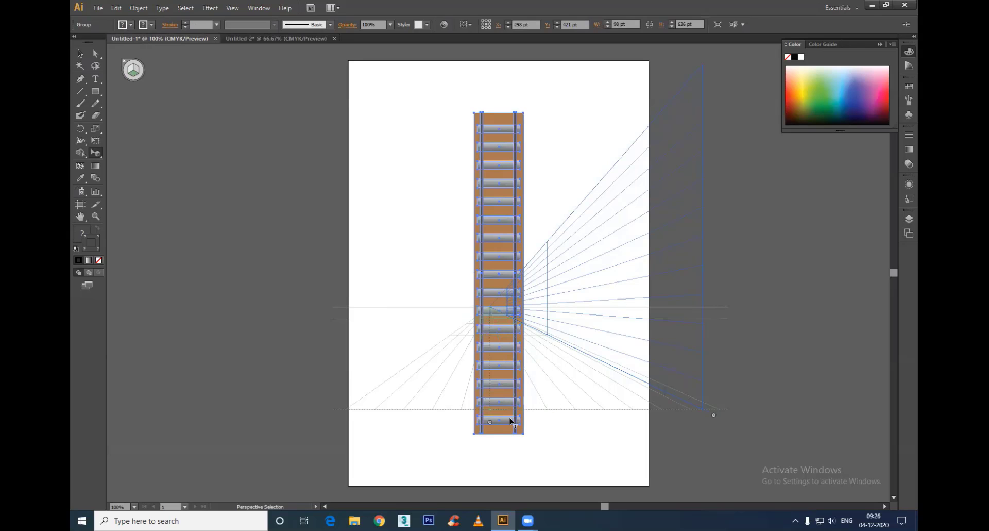
pyautogui.moveTo(512, 422); pyautogui.dragTo(536, 411)
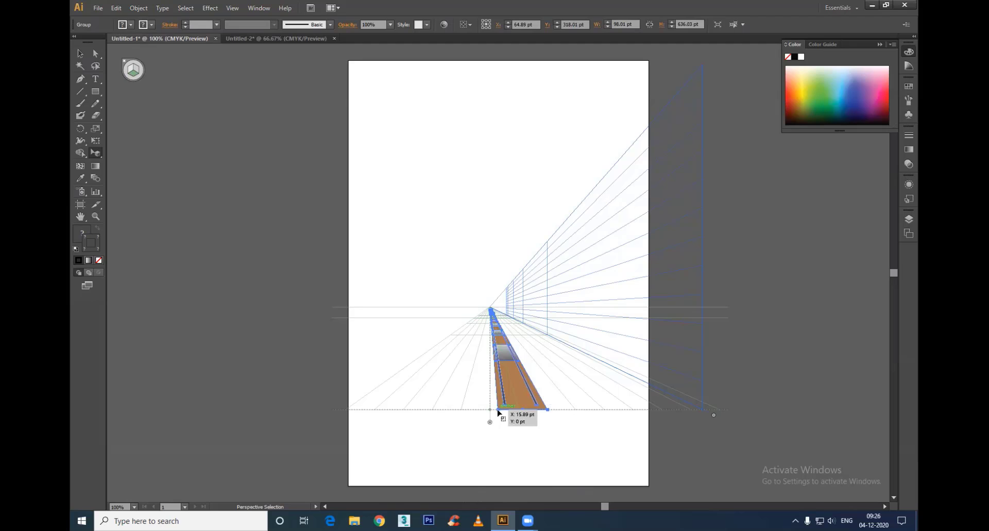
pyautogui.moveTo(499, 410); pyautogui.dragTo(346, 410)
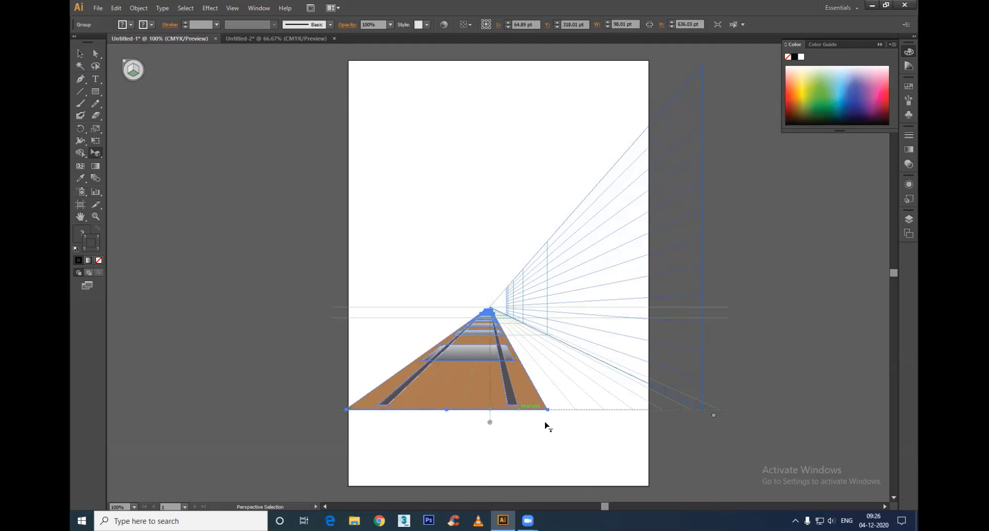
pyautogui.moveTo(548, 409); pyautogui.dragTo(706, 412)
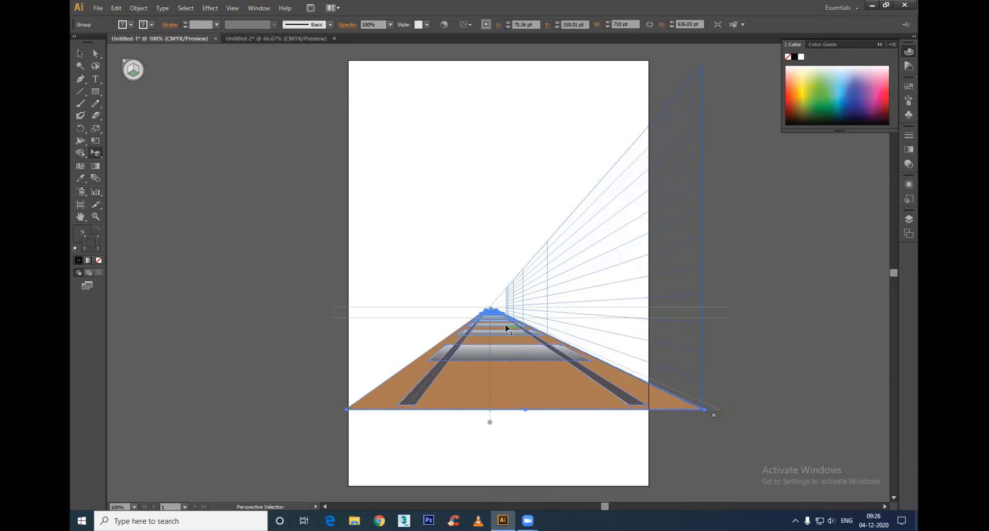
# Step: Extend the horizontal grid toward the artboard's lower edge and stretch the track's near edge to match it
pyautogui.moveTo(490, 423); pyautogui.dragTo(490, 473)
pyautogui.moveTo(526, 410); pyautogui.dragTo(463, 464)
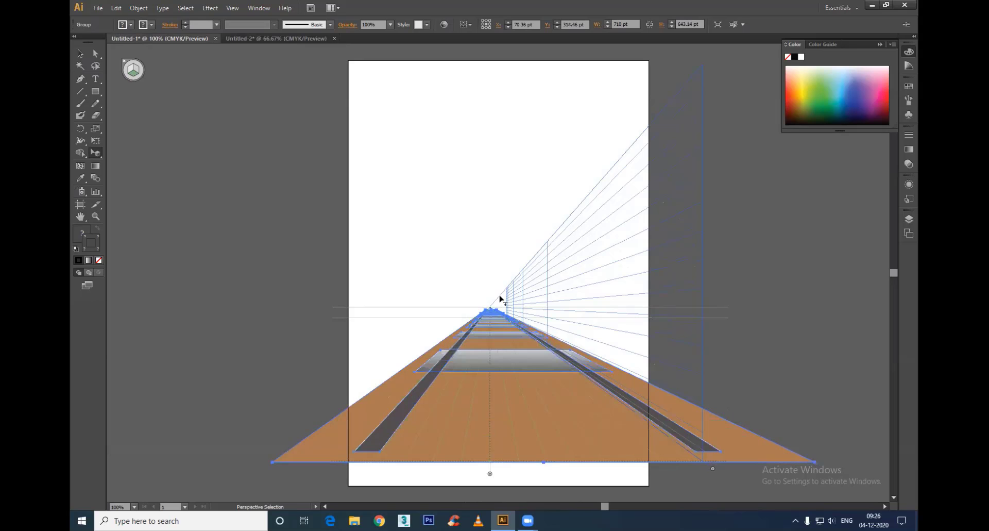
pyautogui.click(768, 306)
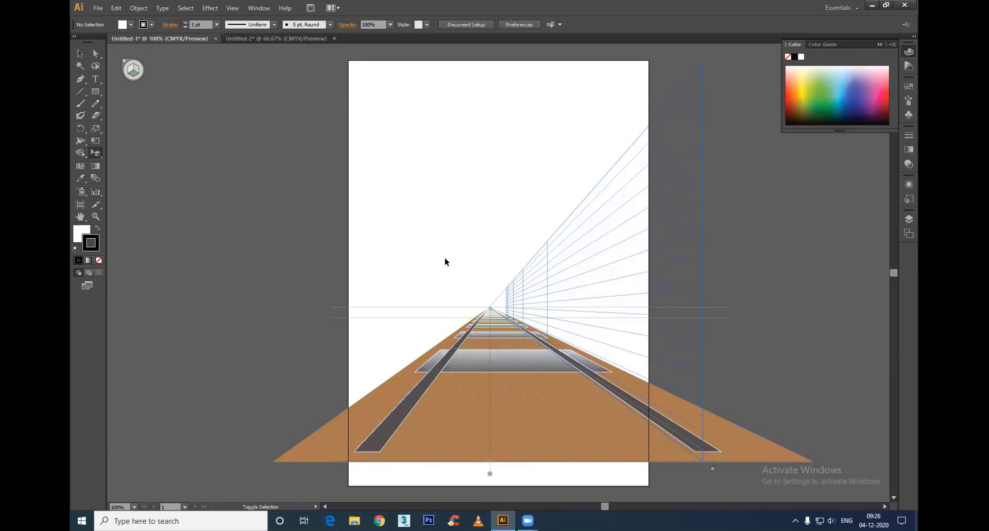
# Step: Hide the perspective grid and examine the track in perspective up close and from a distance
pyautogui.hotkey('ctrl', 'shift', 'i')
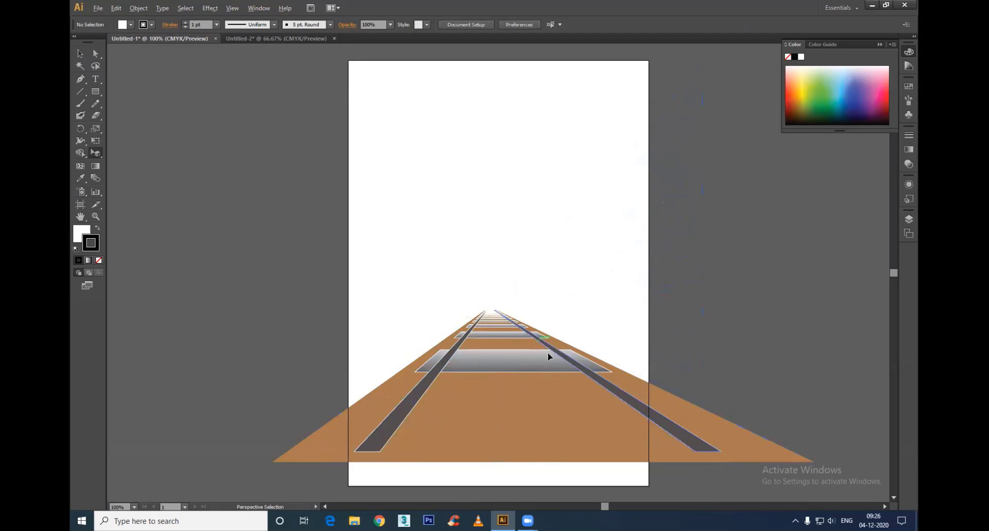
pyautogui.scroll(2, 553, 367)
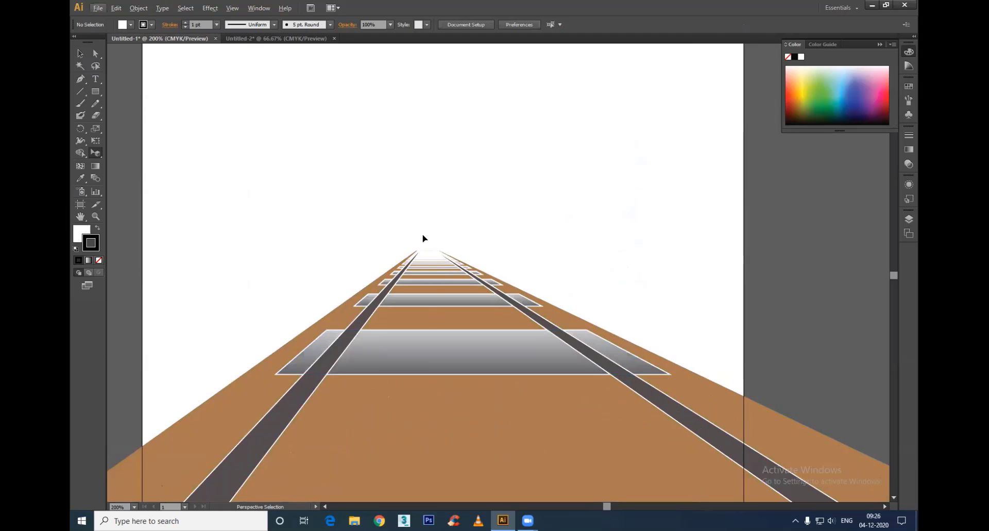
pyautogui.scroll(-1, 477, 334)
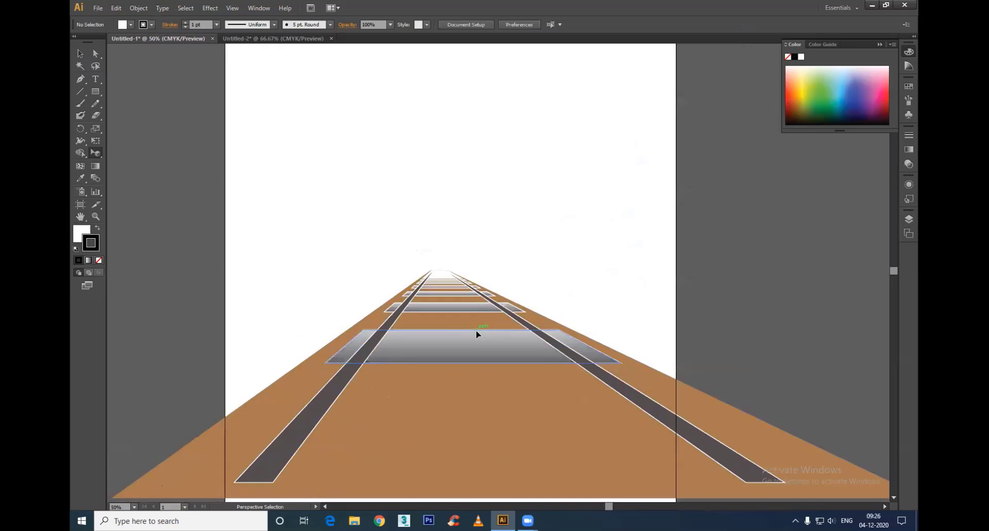
pyautogui.scroll(-3, 476, 330)
# Step: Group the whole perspective track and delete it from the Untitled-1 artboard
pyautogui.moveTo(734, 270); pyautogui.dragTo(240, 454)
pyautogui.hotkey('ctrl', 'g')
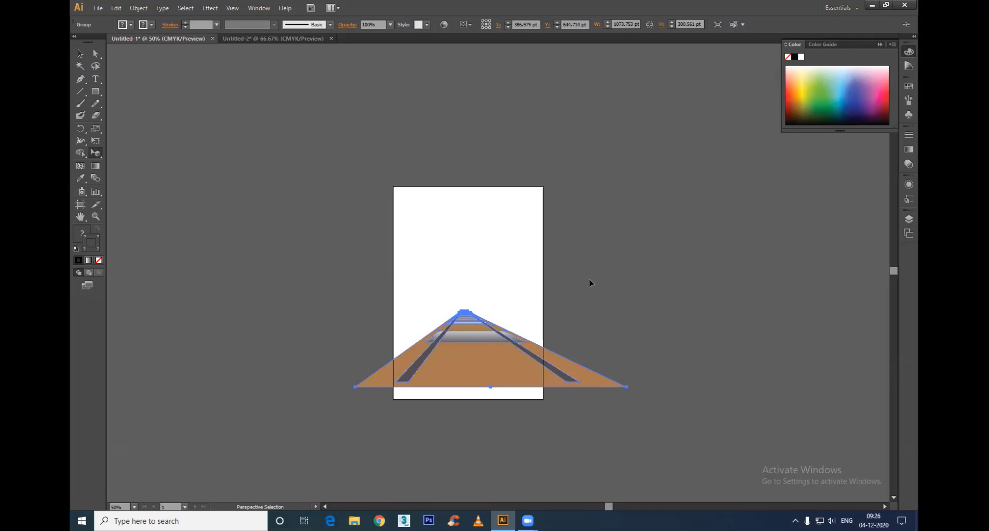
pyautogui.press('v')
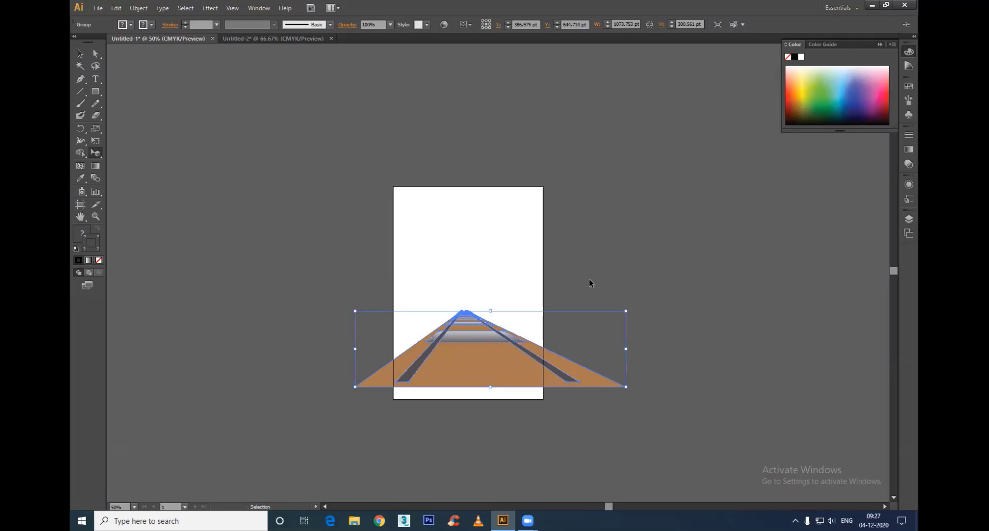
pyautogui.hotkey('shift', 'v')
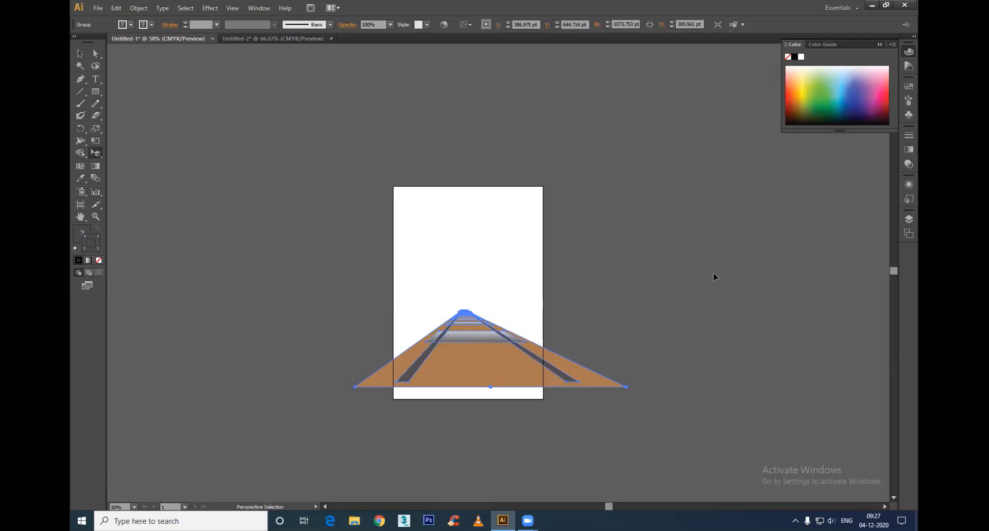
pyautogui.press('Delete')
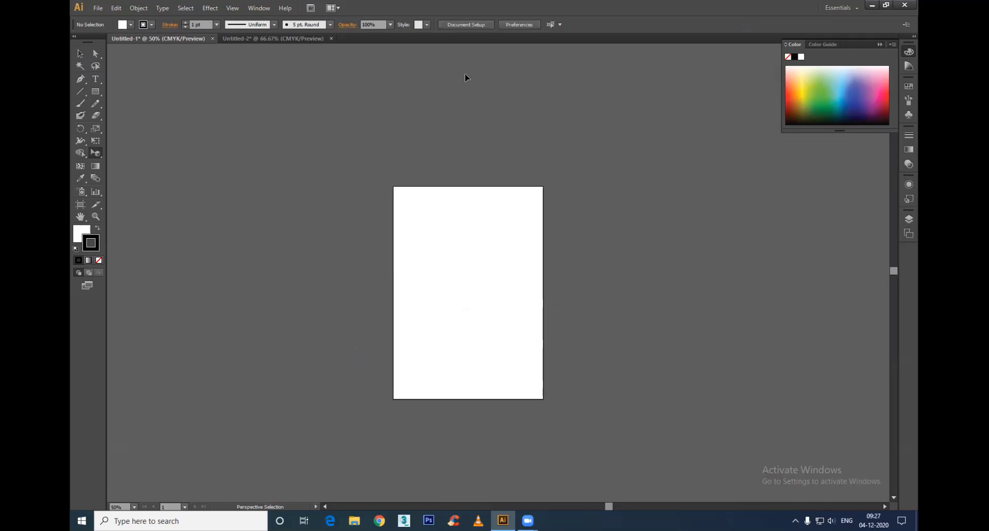
# Step: Show the perspective grid again and change it to the Two Point Perspective preset [2P-Normal View]
pyautogui.hotkey('ctrl', 'shift', 'i')
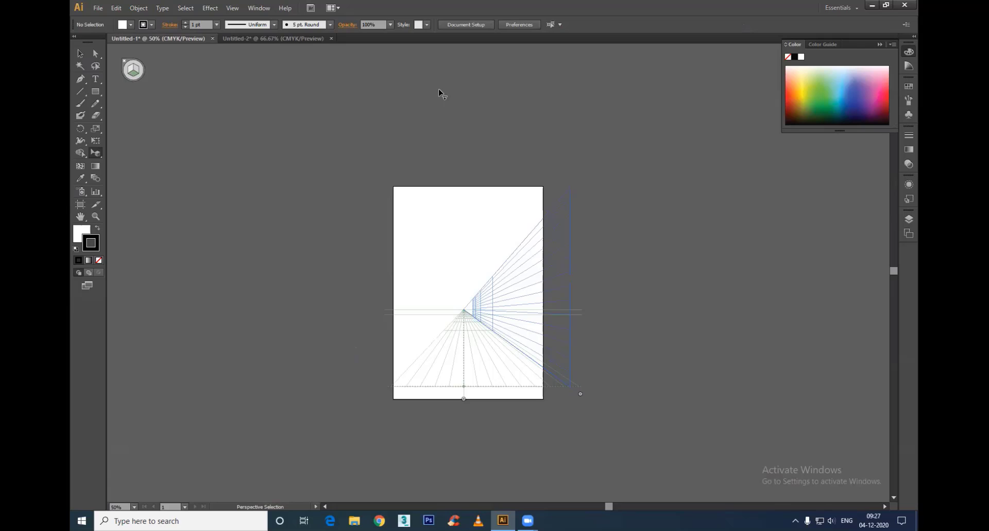
pyautogui.click(257, 7)
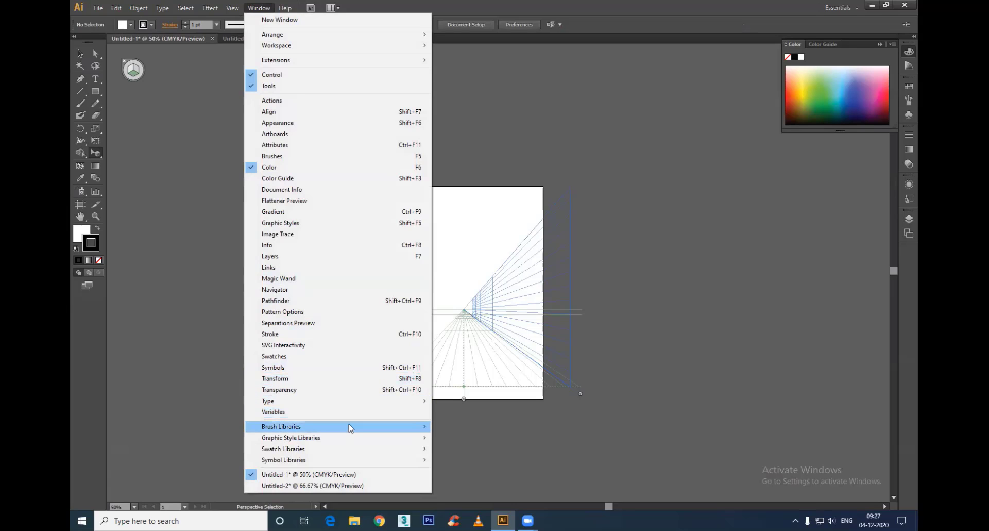
pyautogui.moveTo(233, 8)
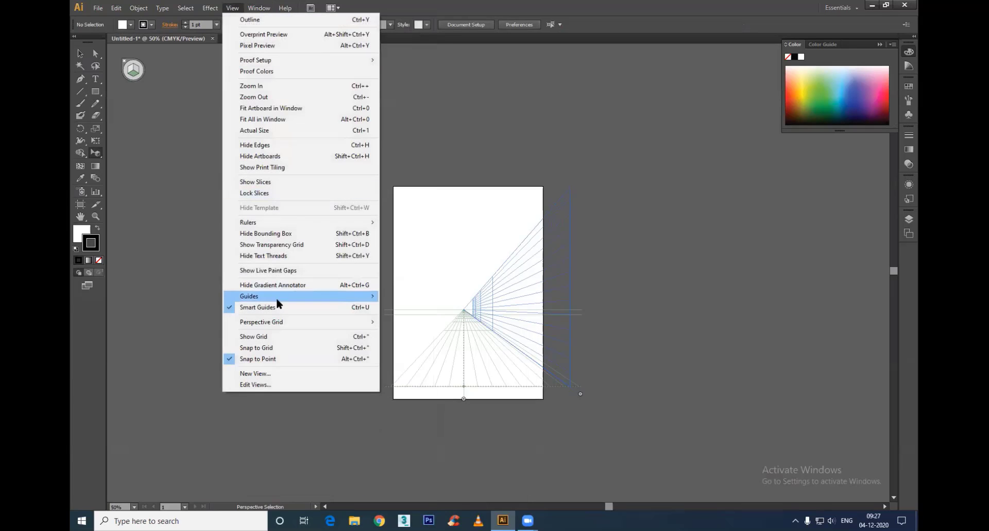
pyautogui.moveTo(278, 322)
pyautogui.moveTo(424, 407)
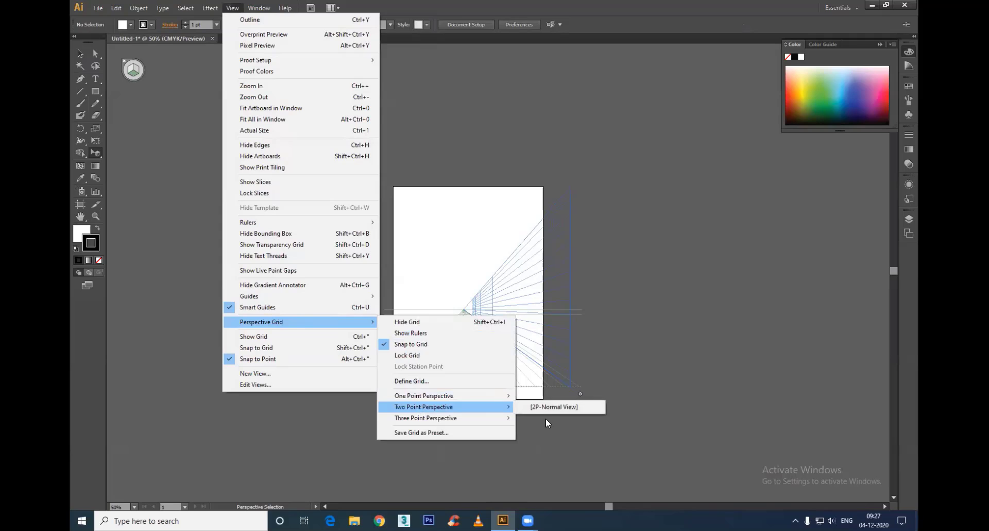
pyautogui.click(548, 408)
pyautogui.scroll(2, 547, 283)
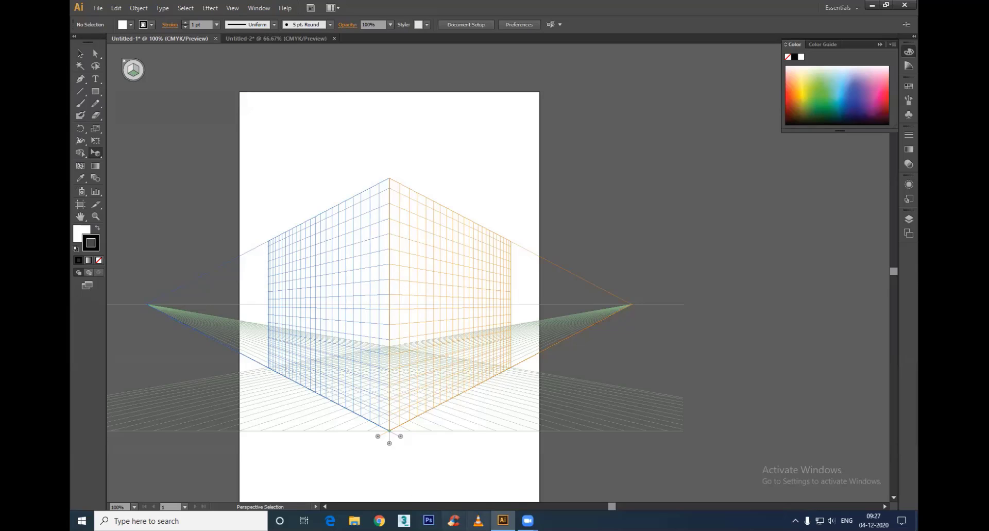
# Step: Switch to Chrome, search Google Images for "isometric building illustrator" and preview some of the building illustrations
pyautogui.click(379, 520)
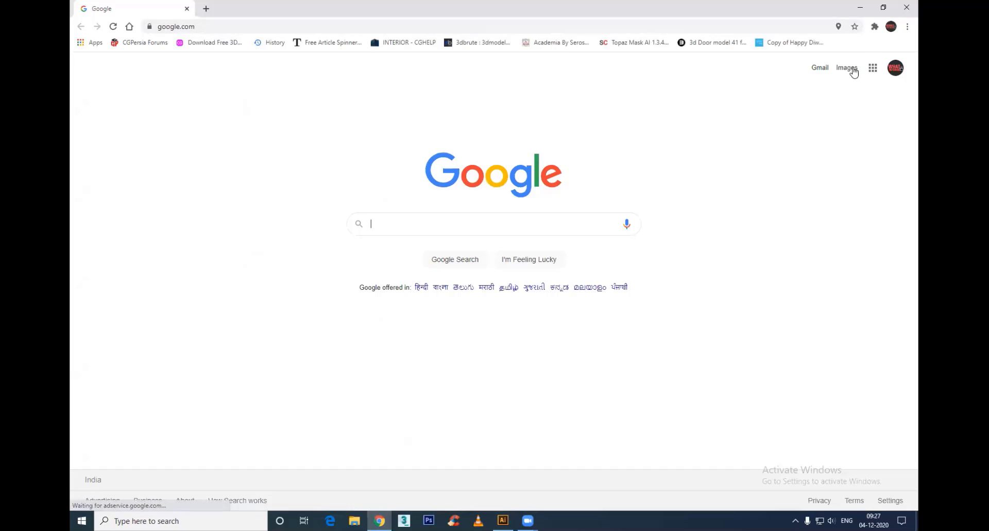
pyautogui.write('i')
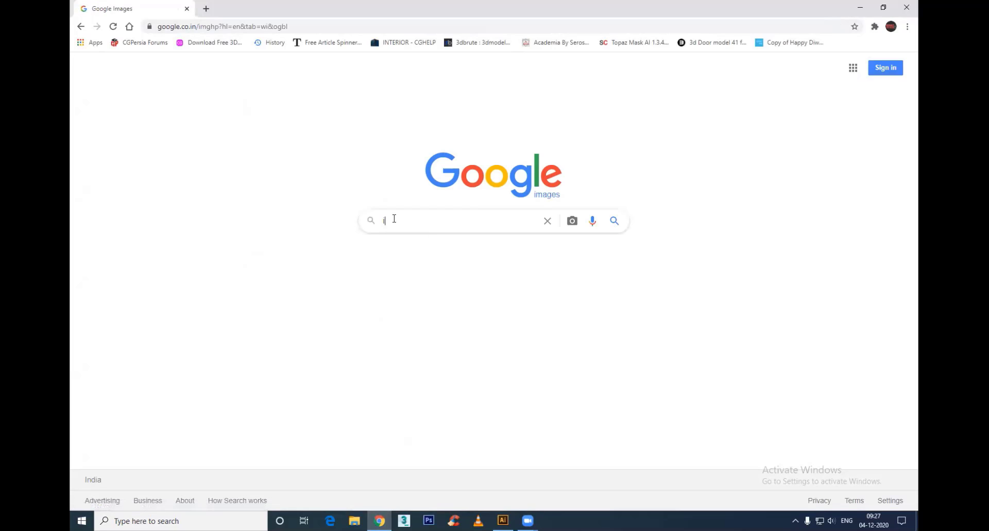
pyautogui.write('sometric')
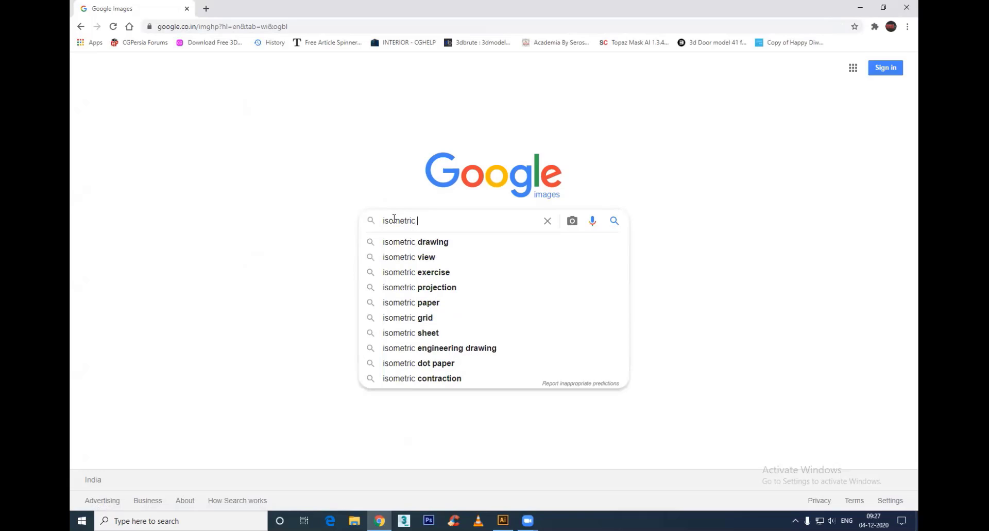
pyautogui.write(' build')
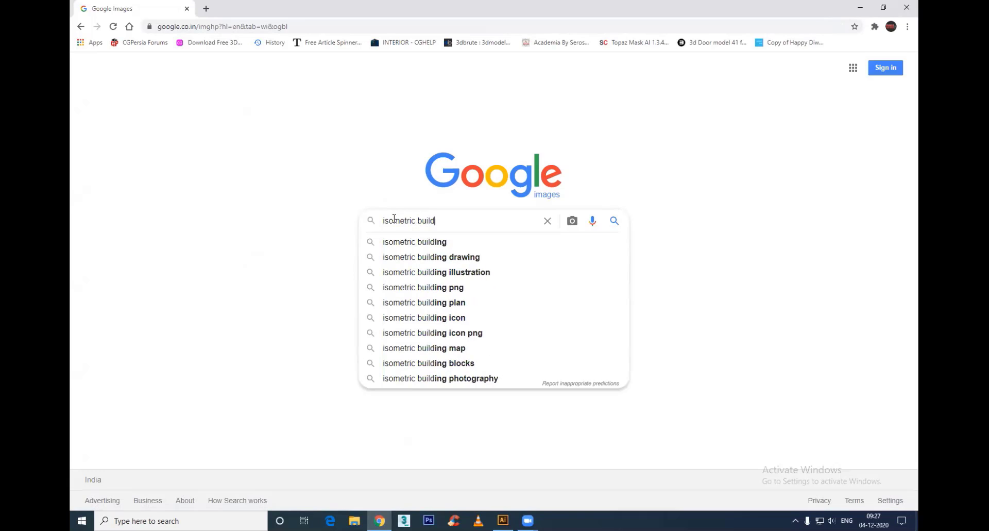
pyautogui.write('ing illustrator')
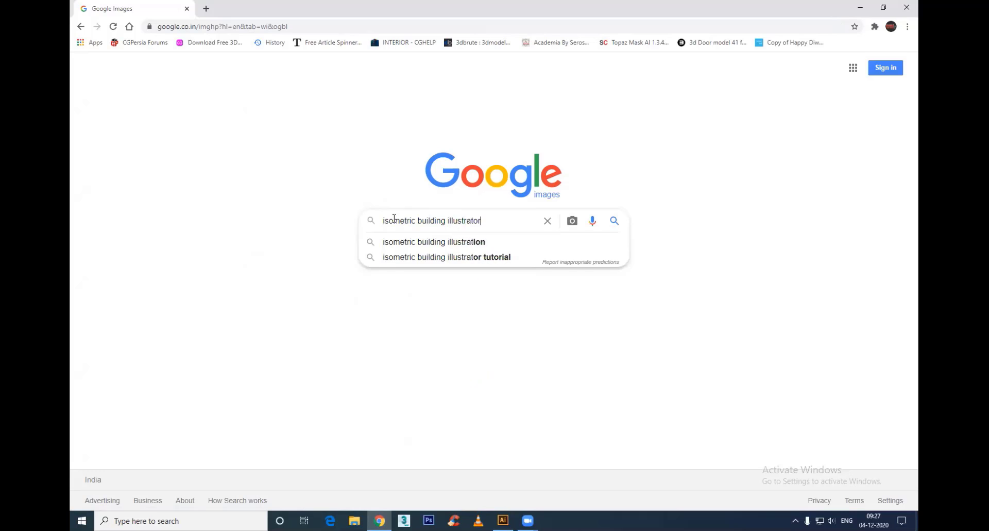
pyautogui.press('Return')
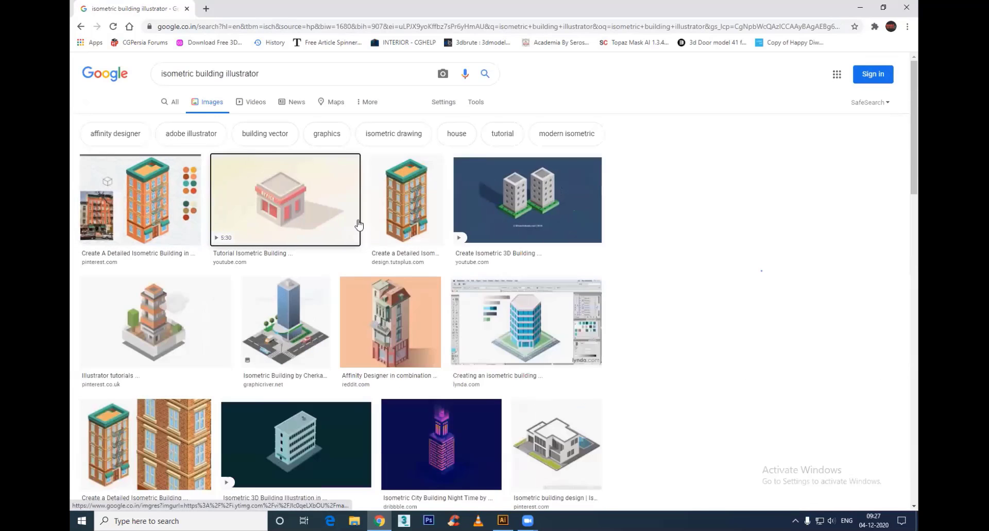
pyautogui.click(359, 225)
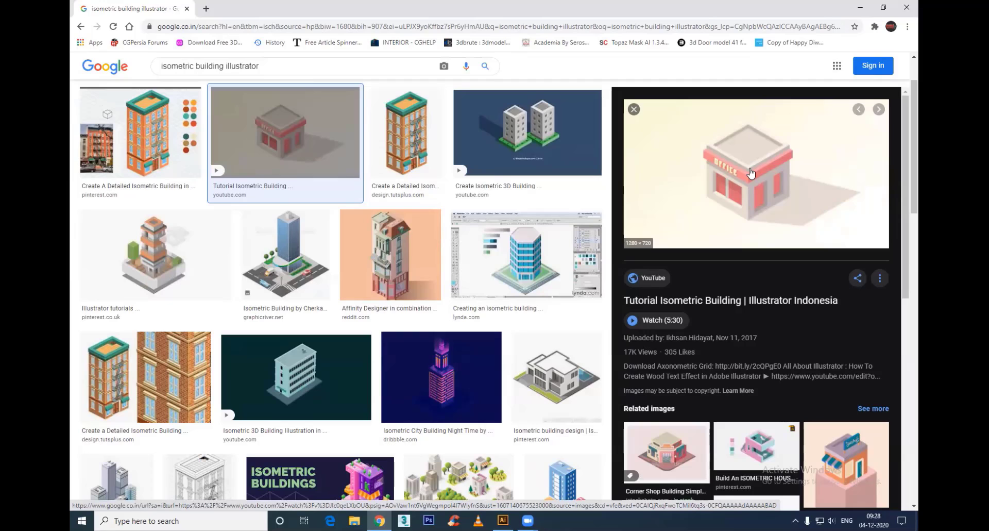
pyautogui.press('Right')
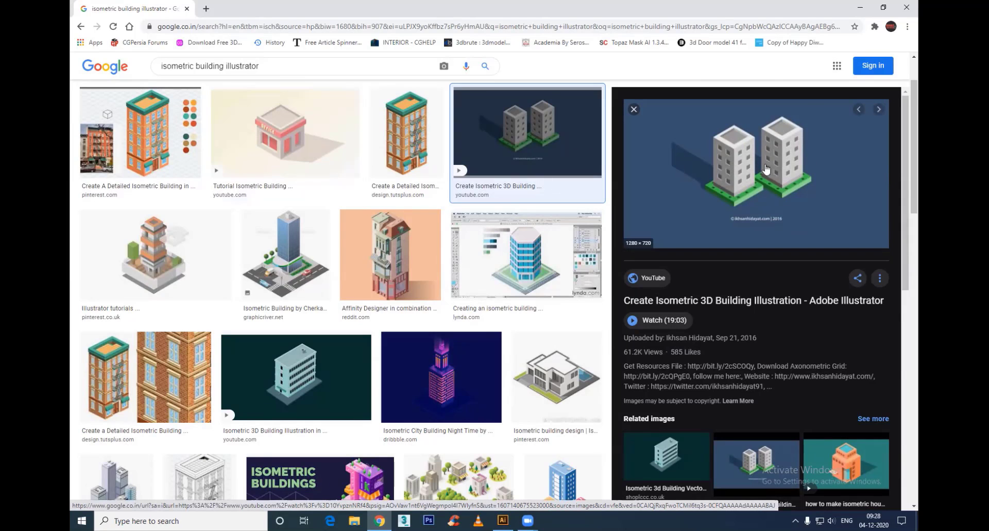
# Step: Switch back to Illustrator and delete the flat railway track from the Untitled-2 document
pyautogui.hotkey('alt', 'Tab')
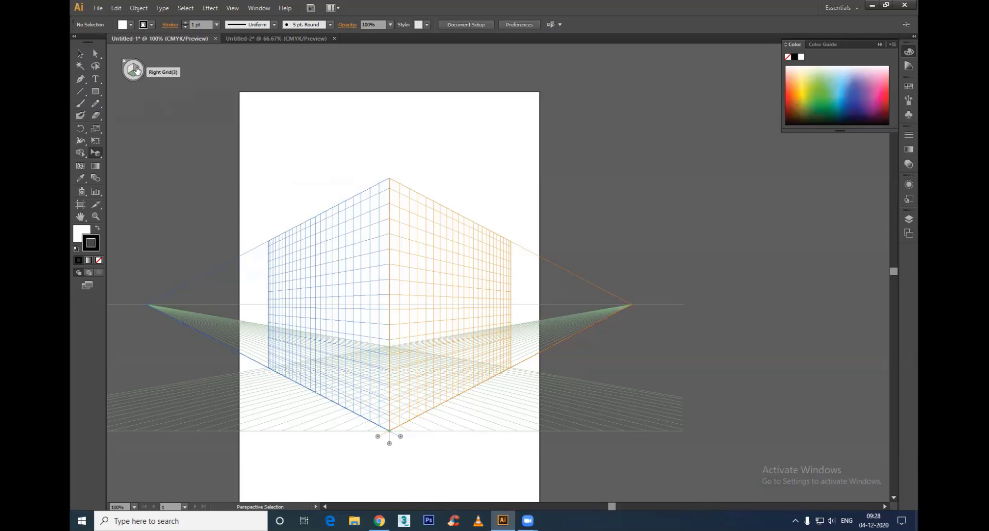
pyautogui.click(287, 37)
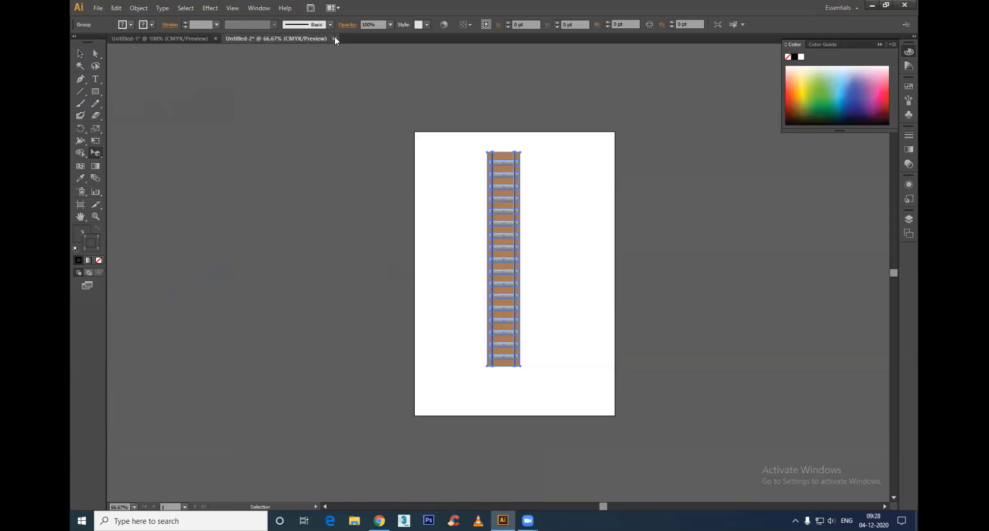
pyautogui.click(334, 38)
pyautogui.click(590, 274)
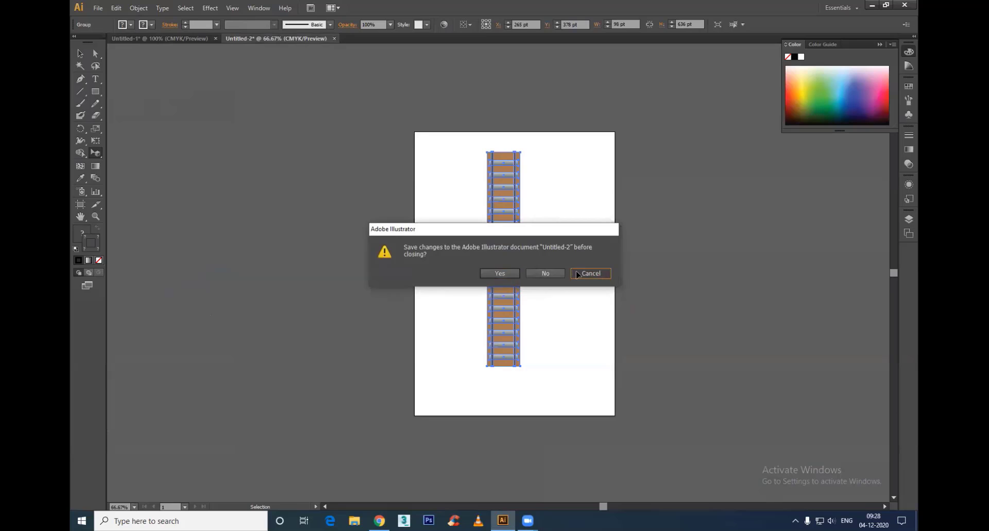
pyautogui.press('Delete')
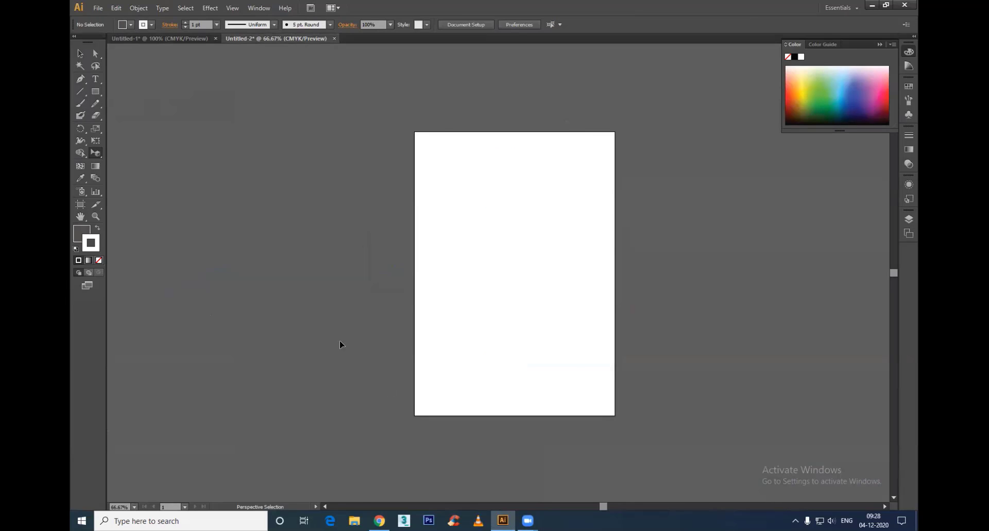
# Step: Return to Chrome and search Google Images for "building vector"
pyautogui.click(379, 521)
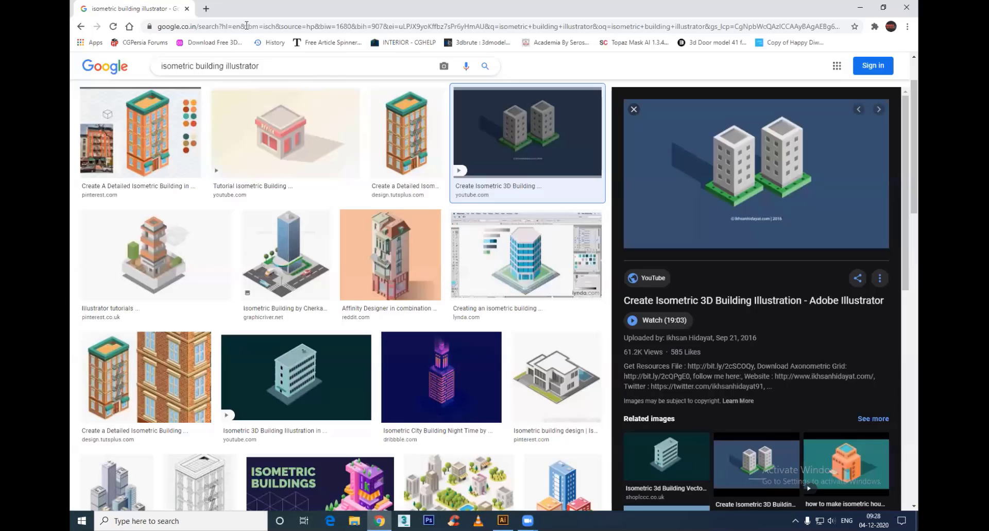
pyautogui.moveTo(261, 66); pyautogui.dragTo(88, 72)
pyautogui.write('buil')
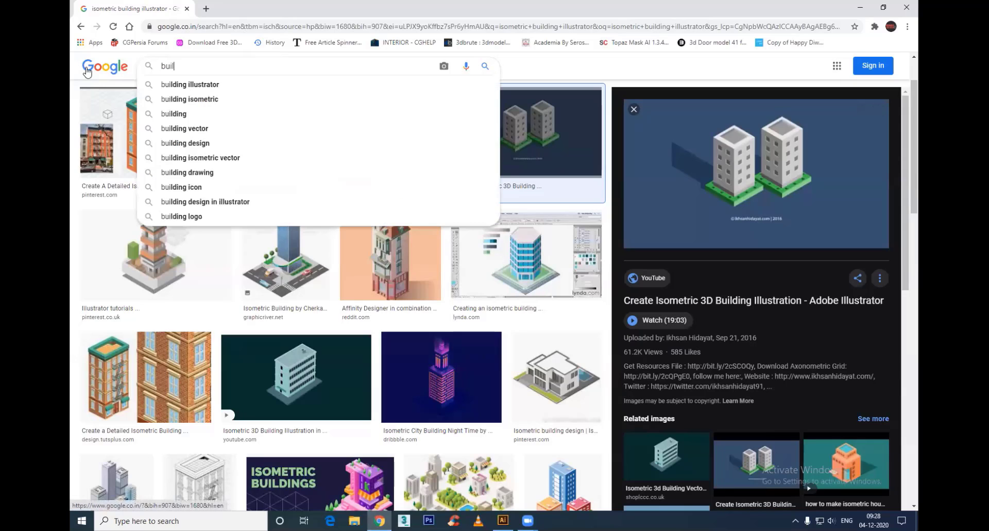
pyautogui.write('ding vex')
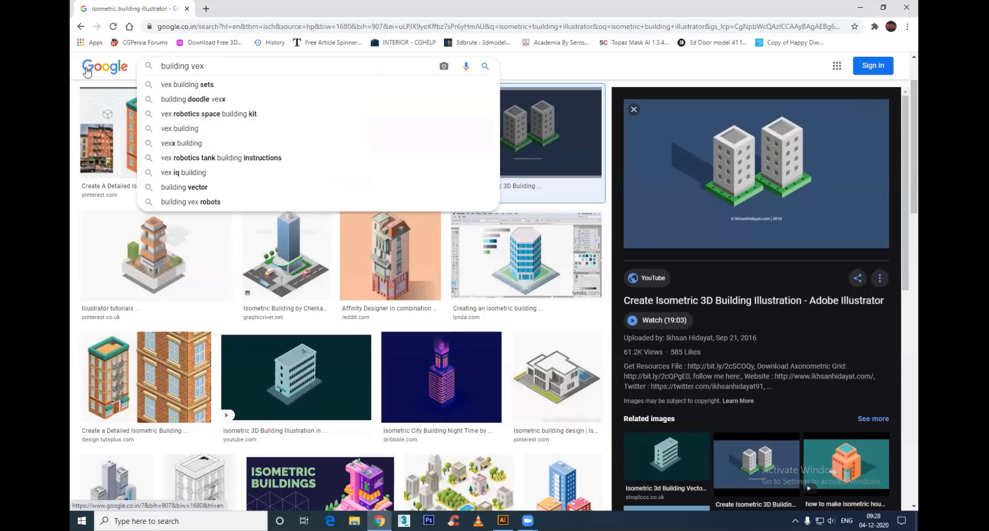
pyautogui.press('BackSpace')
pyautogui.write('ctor')
pyautogui.press('Return')
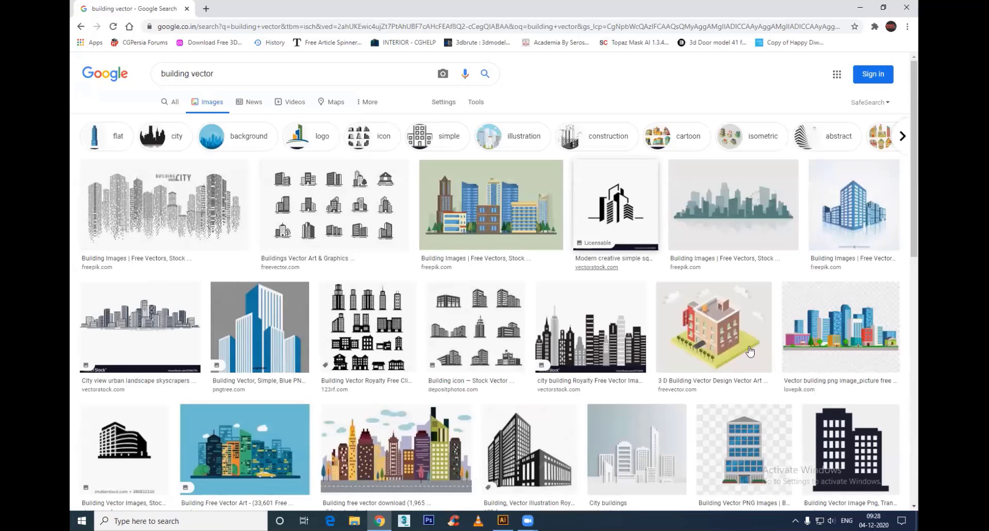
# Step: Browse the building vector results for a flat front-view illustration, previewing the DesignsCanyon tower along the way
pyautogui.scroll(-7, 520, 383)
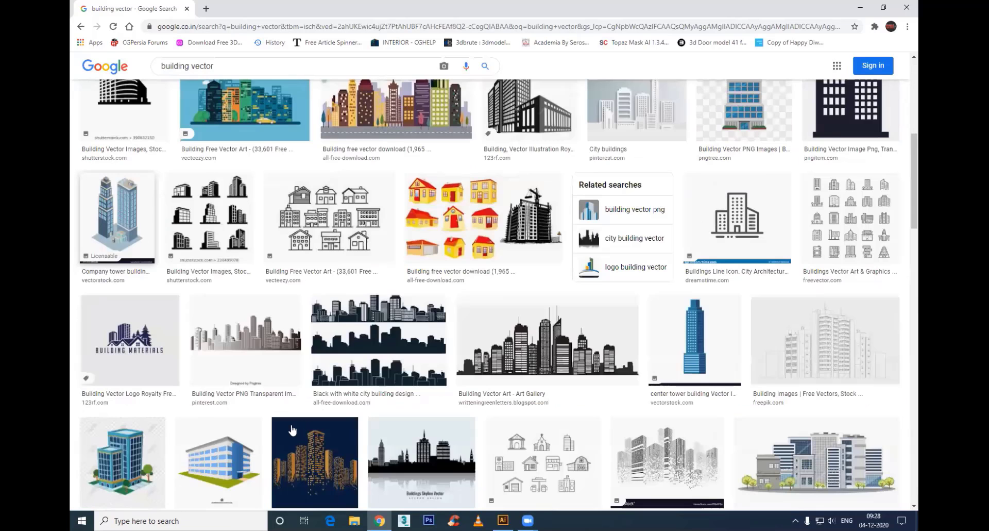
pyautogui.scroll(-5, 293, 427)
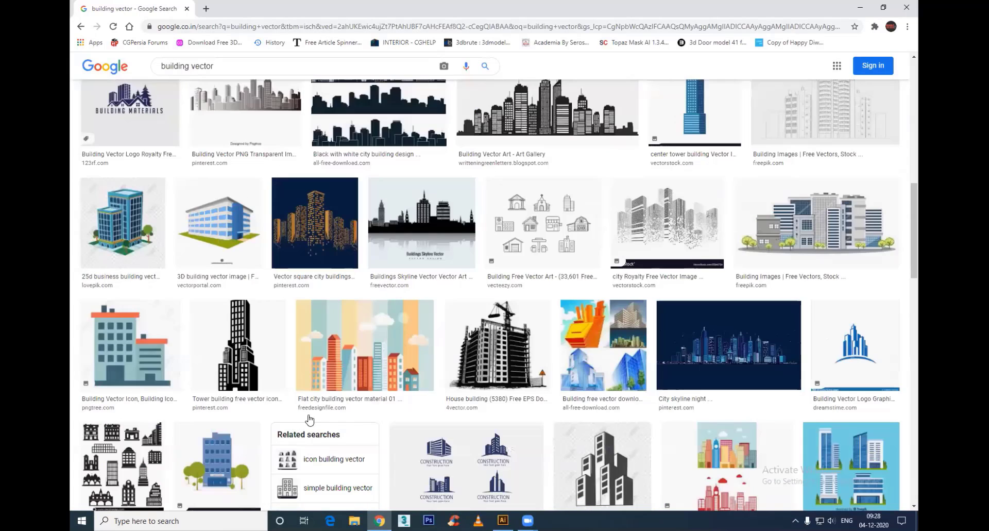
pyautogui.scroll(-6, 375, 378)
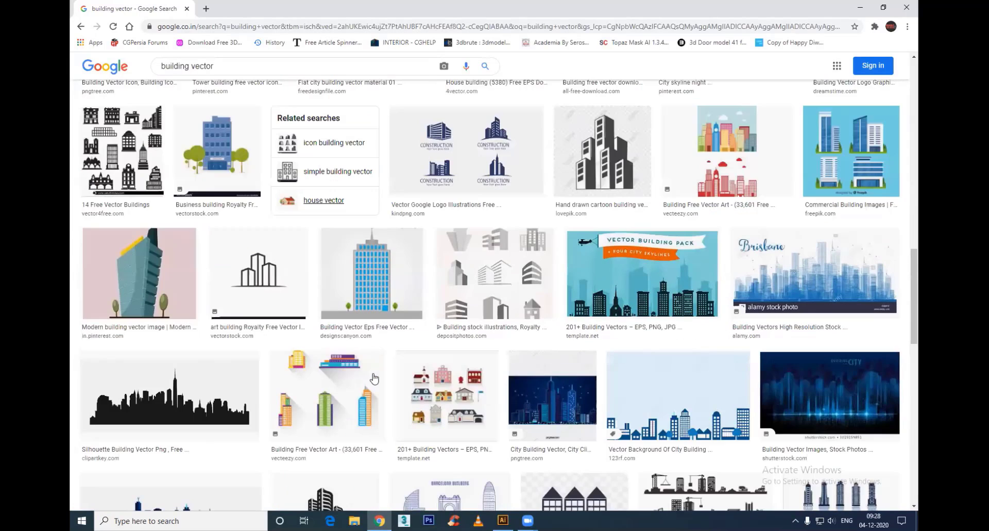
pyautogui.click(377, 259)
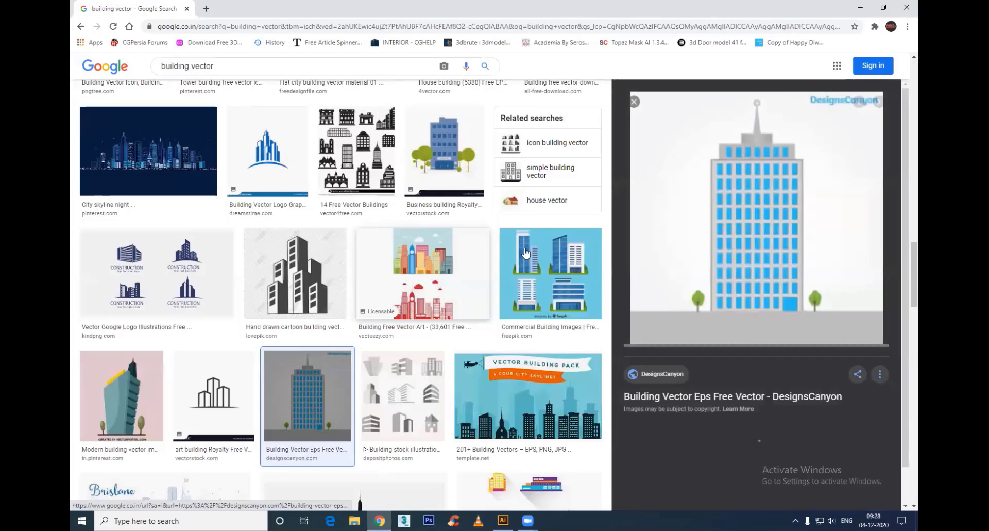
pyautogui.scroll(-8, 364, 280)
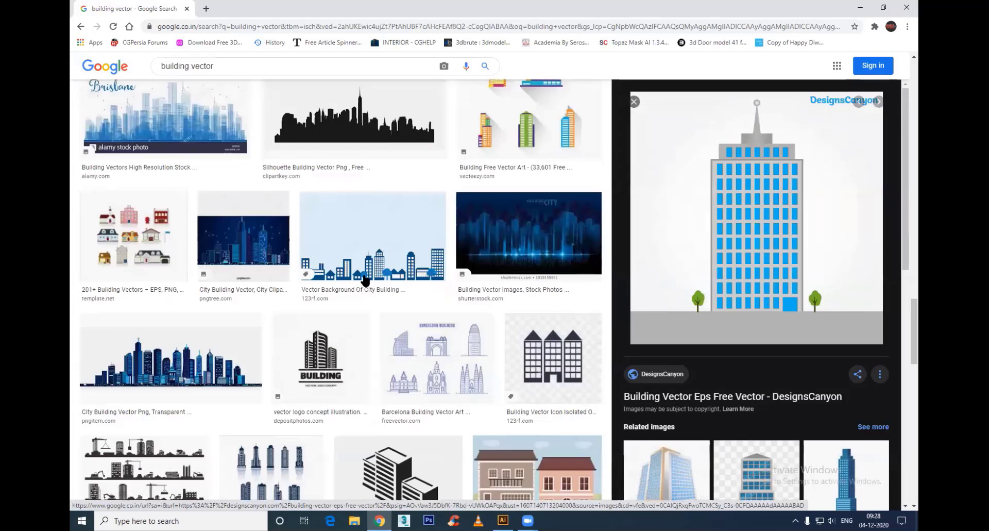
pyautogui.scroll(-6, 364, 281)
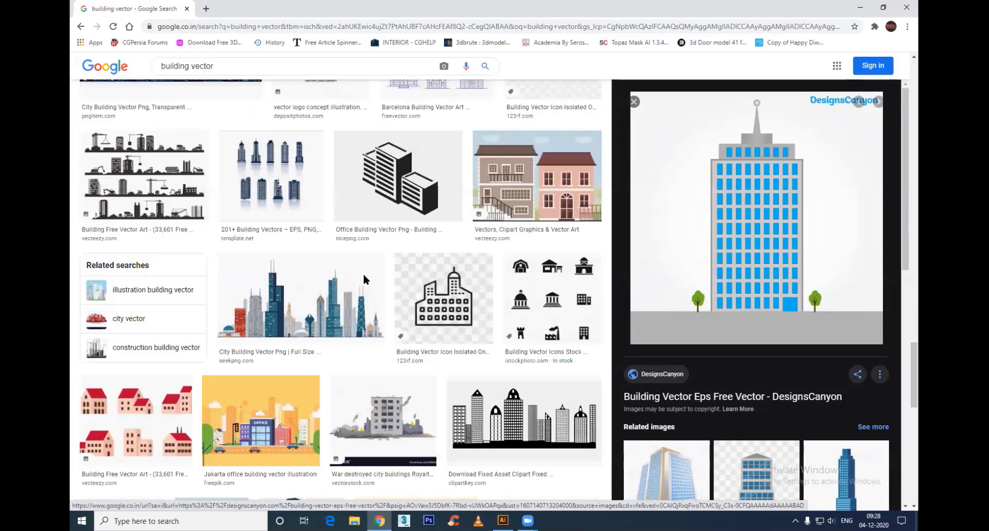
pyautogui.scroll(-4, 363, 279)
pyautogui.scroll(-4, 364, 281)
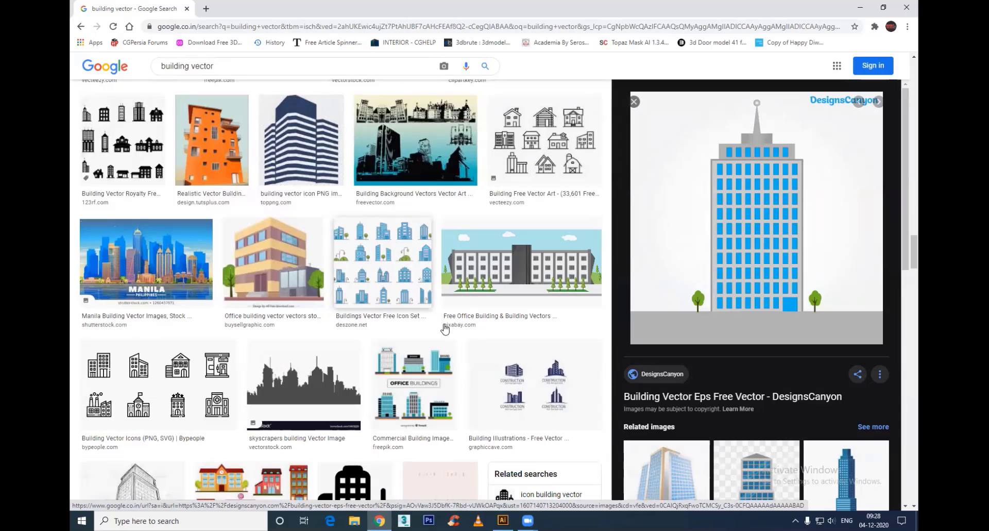
pyautogui.scroll(-3, 445, 328)
pyautogui.scroll(-3, 445, 327)
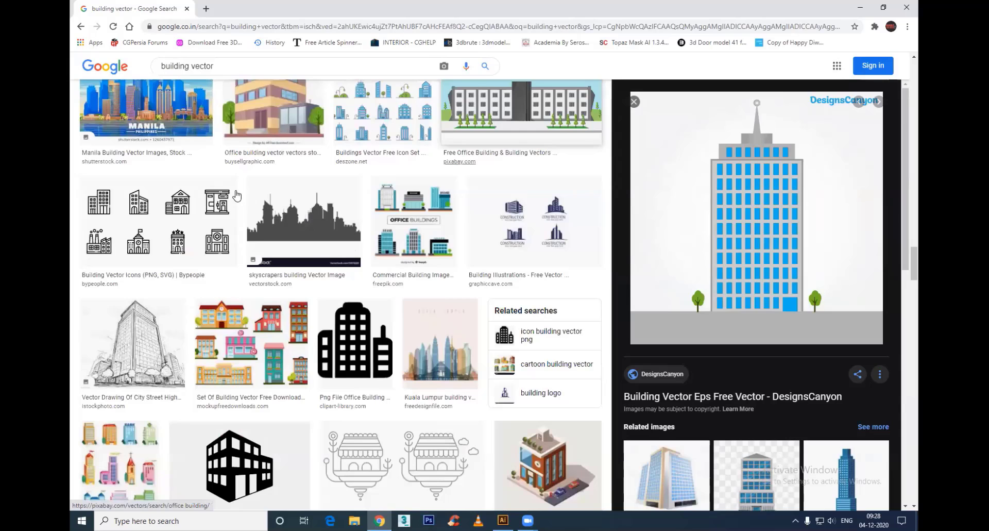
# Step: Copy the "Set Of Building Vector Free Download" image and paste it into the Untitled-2 document in Illustrator
pyautogui.click(237, 195)
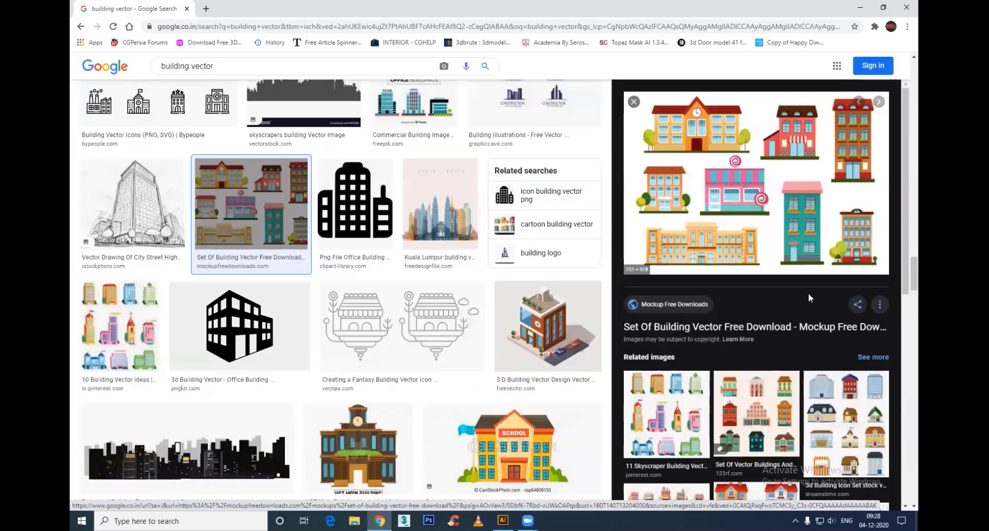
pyautogui.rightClick(771, 158)
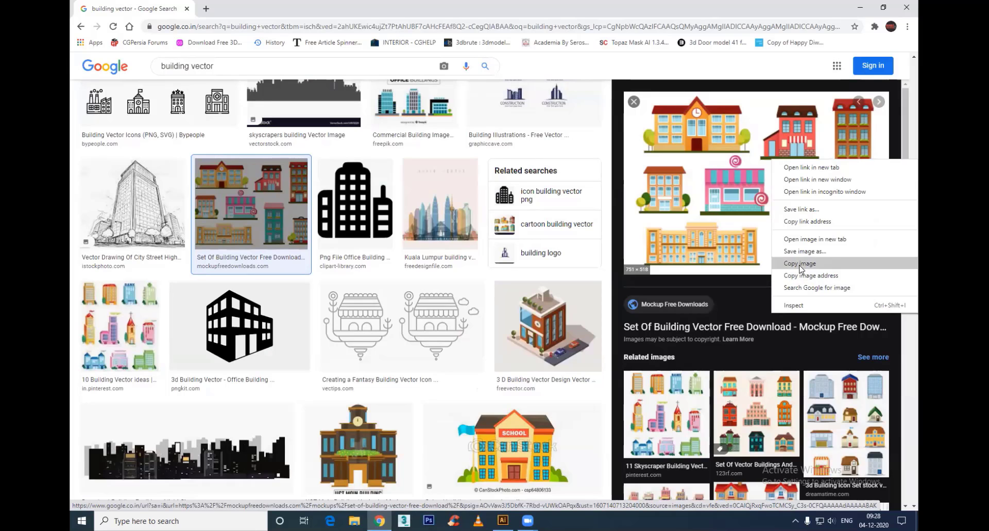
pyautogui.click(801, 263)
pyautogui.hotkey('alt', 'Tab')
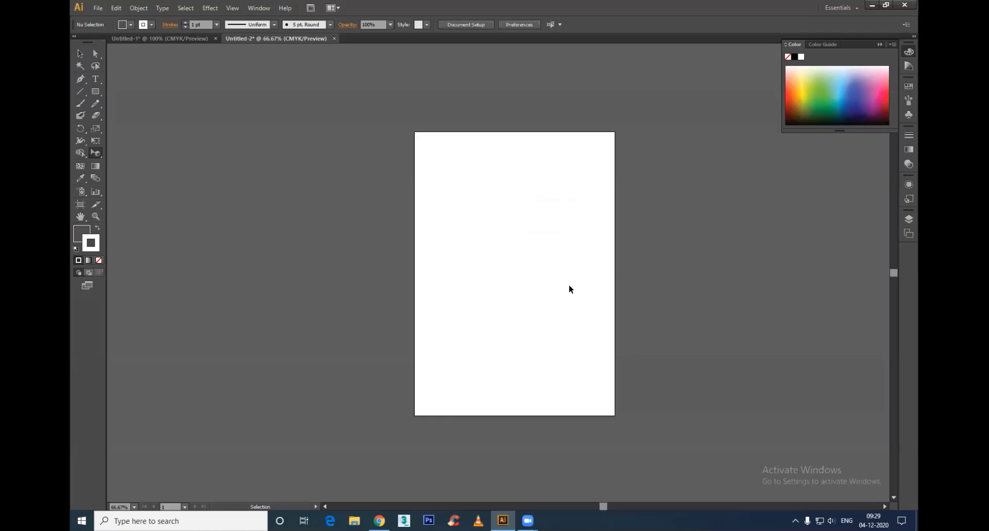
pyautogui.hotkey('ctrl', 'v')
pyautogui.hotkey('ctrl', '+')
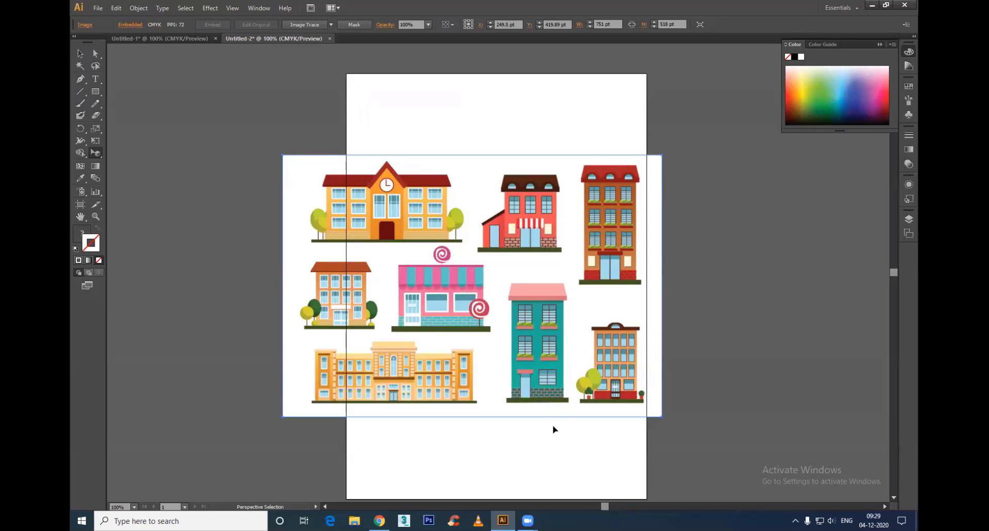
# Step: Try an Image Trace of the pasted buildings image with the 3 Colors preset, and undo it
pyautogui.rightClick(652, 180)
pyautogui.click(554, 173)
pyautogui.click(332, 23)
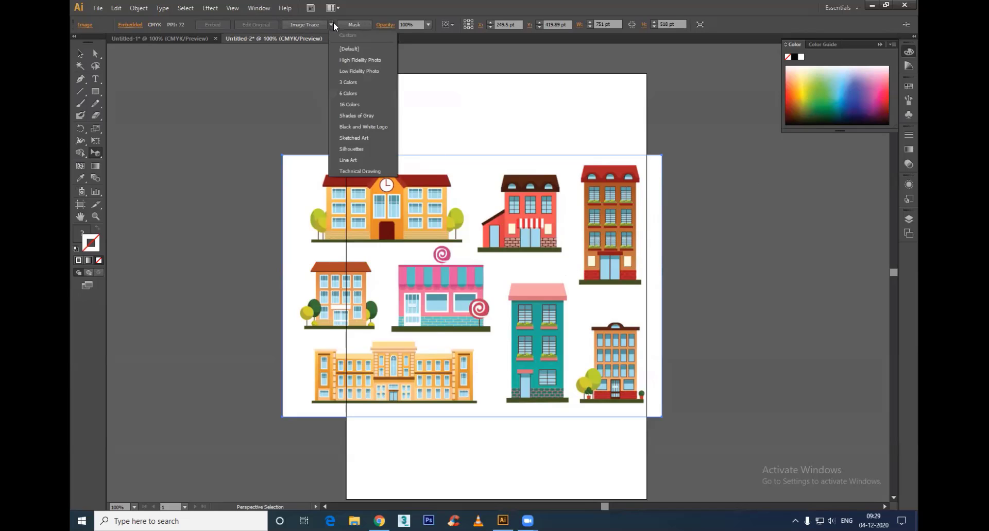
pyautogui.click(349, 83)
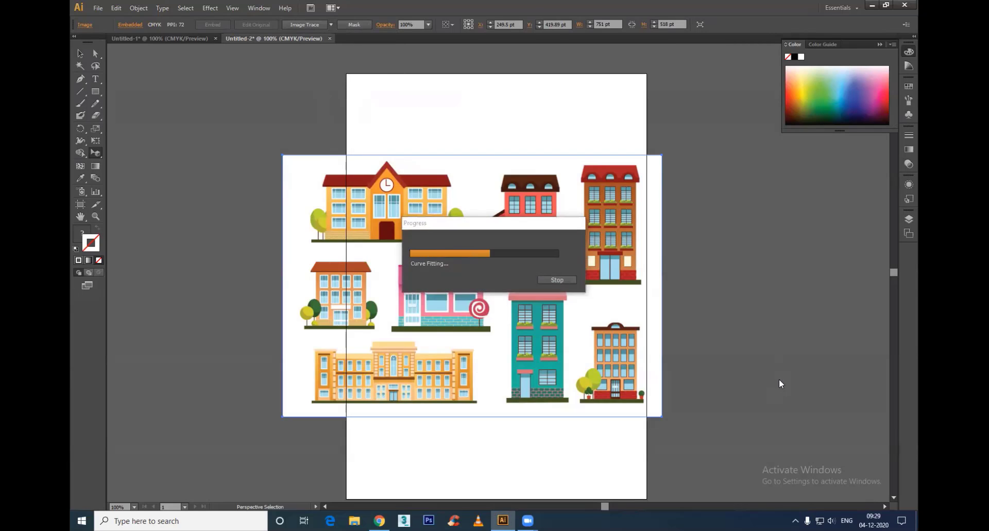
pyautogui.hotkey('ctrl', 'z')
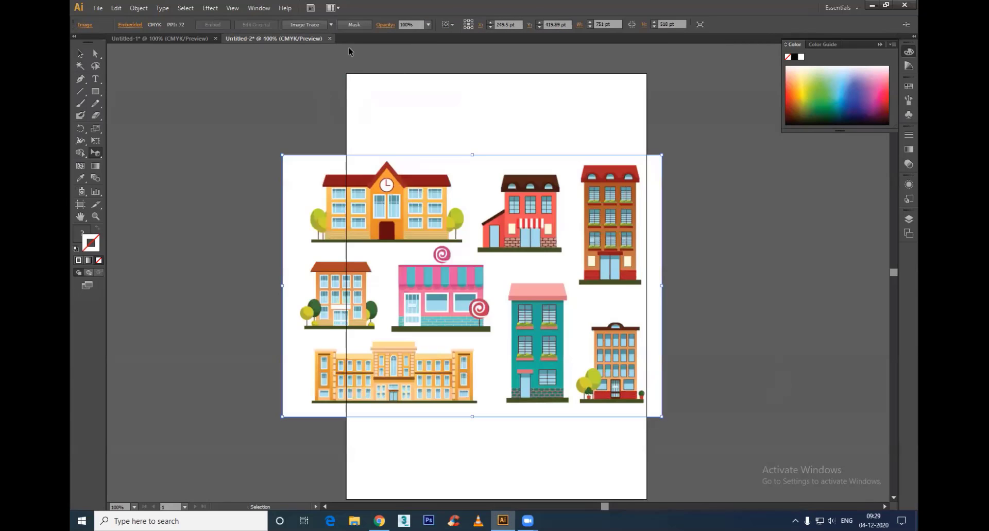
# Step: Trace the buildings image with the Low Fidelity Photo preset, expand the result into paths and deselect it
pyautogui.click(330, 25)
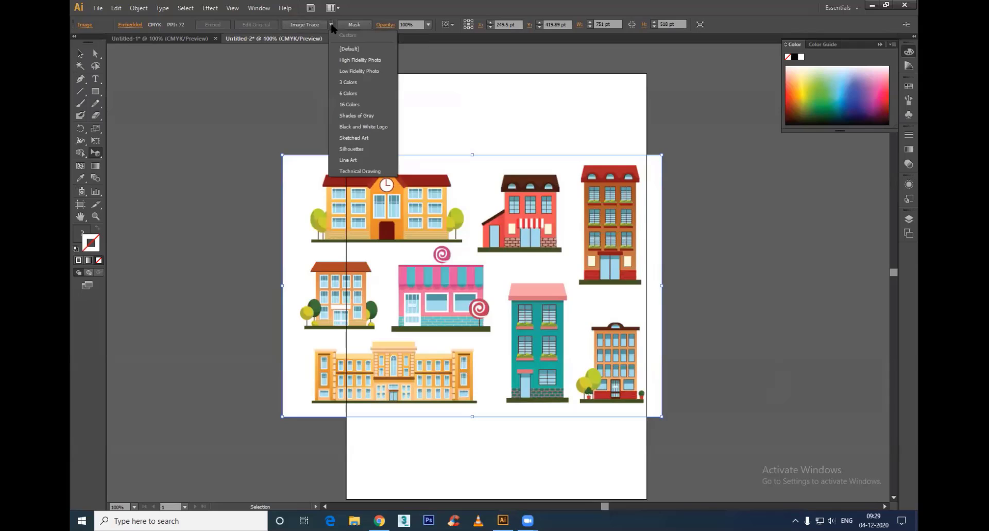
pyautogui.click(354, 71)
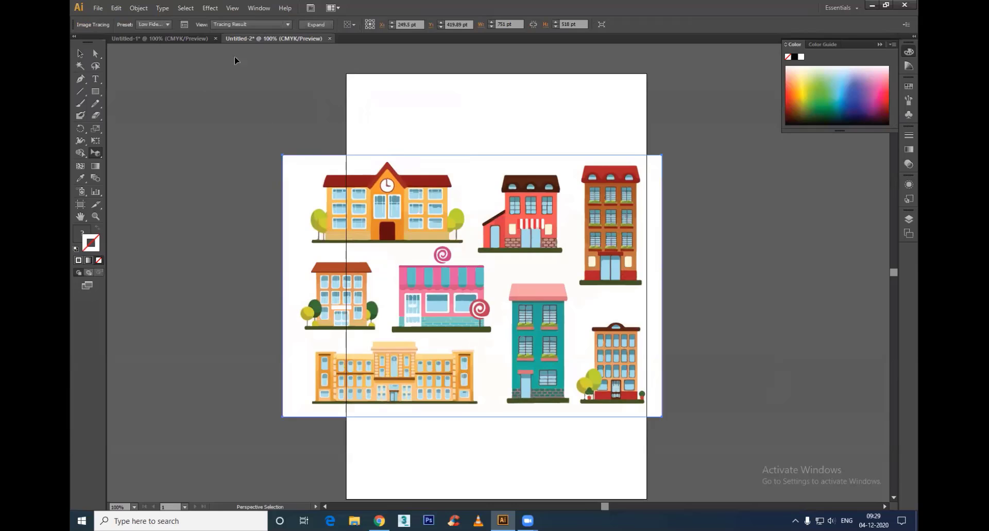
pyautogui.click(308, 25)
pyautogui.click(415, 184)
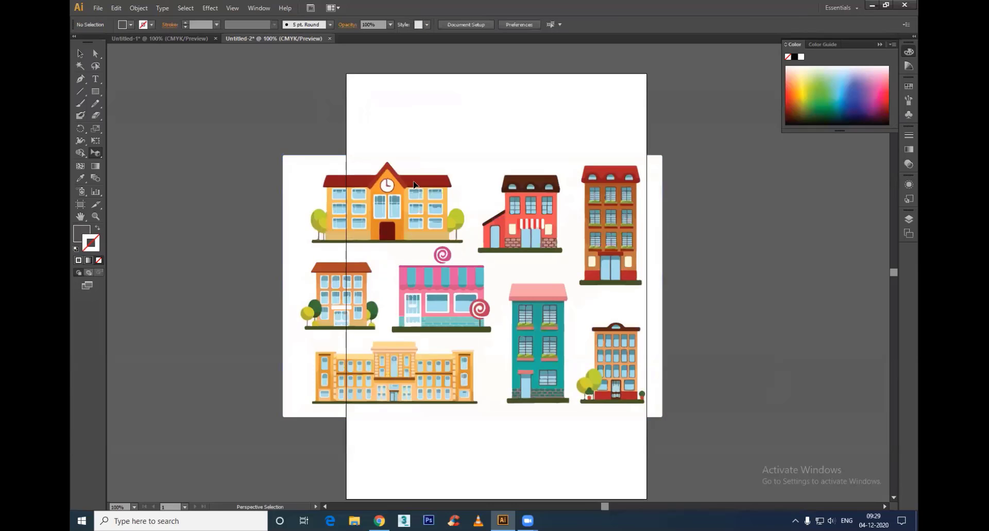
# Step: Select only the paths of the teal three-storey building in the traced artwork, copy them and clear the selection
pyautogui.click(95, 53)
pyautogui.moveTo(223, 139)
pyautogui.mouseDown()
pyautogui.moveTo(492, 474)
pyautogui.moveTo(503, 468)
pyautogui.mouseUp()
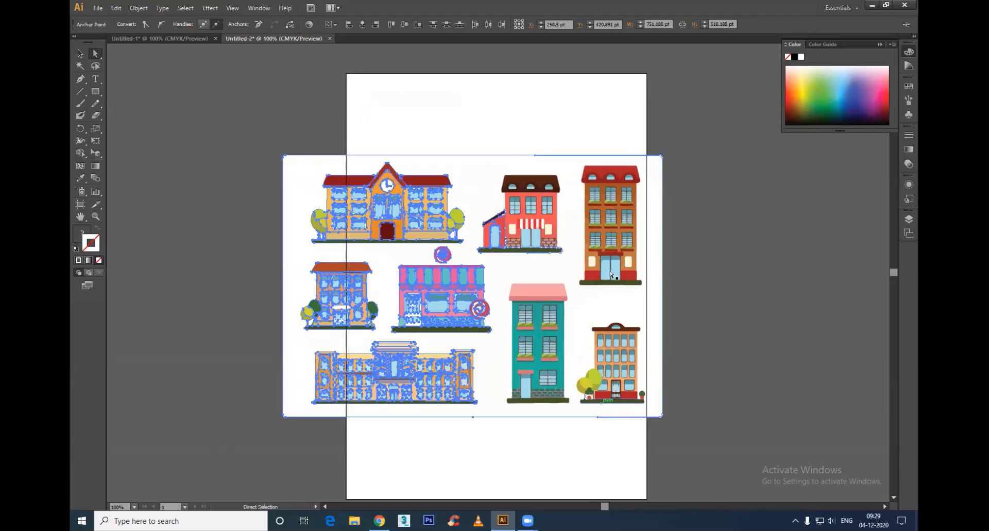
pyautogui.moveTo(573, 432); pyautogui.dragTo(504, 273)
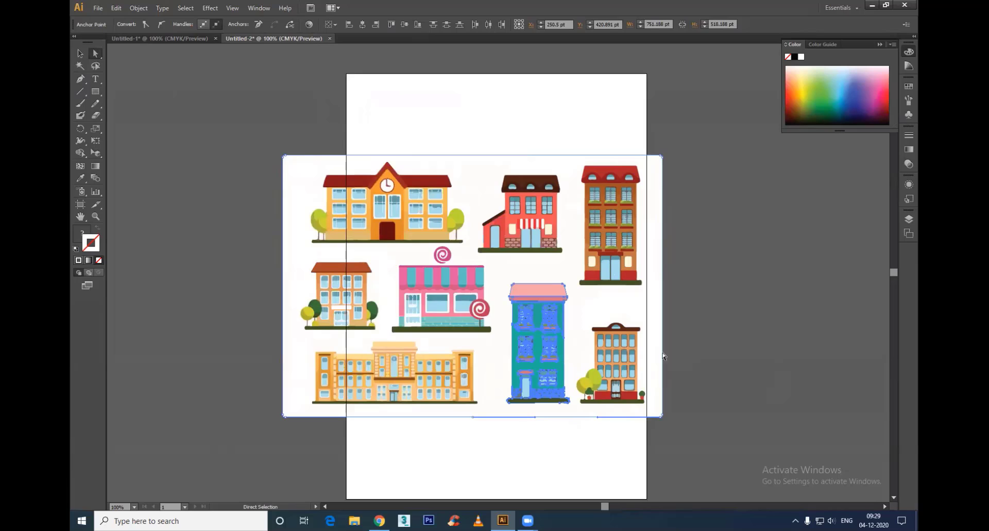
pyautogui.press('v')
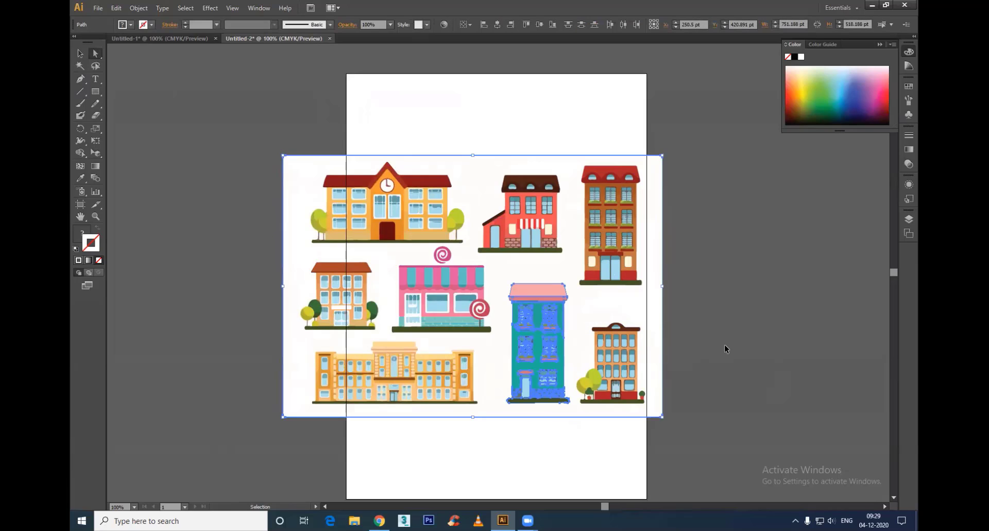
pyautogui.press('a')
pyautogui.click(751, 334)
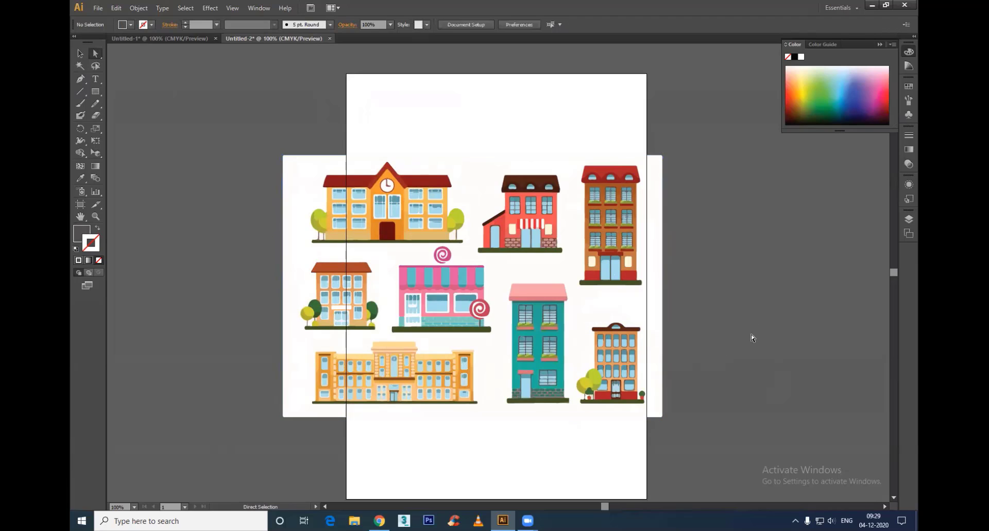
# Step: Lock Layer 1, add a new layer above it and paste the copied teal building there
pyautogui.press('F7')
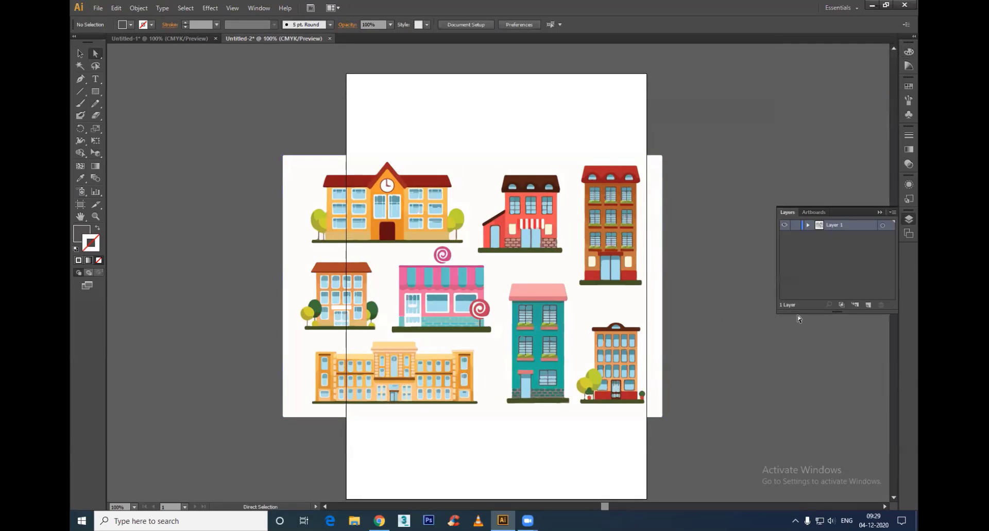
pyautogui.click(868, 304)
pyautogui.hotkey('ctrl', 'v')
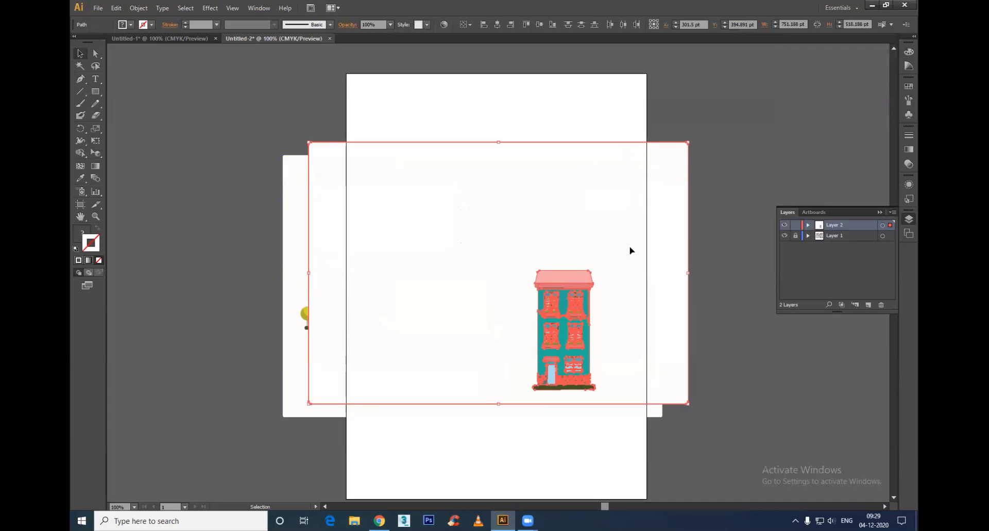
# Step: Delete the white backdrop pasted along with the teal building and hide Layer 1
pyautogui.hotkey('ctrl', 'shift', 'a')
pyautogui.click(685, 238)
pyautogui.press('Delete')
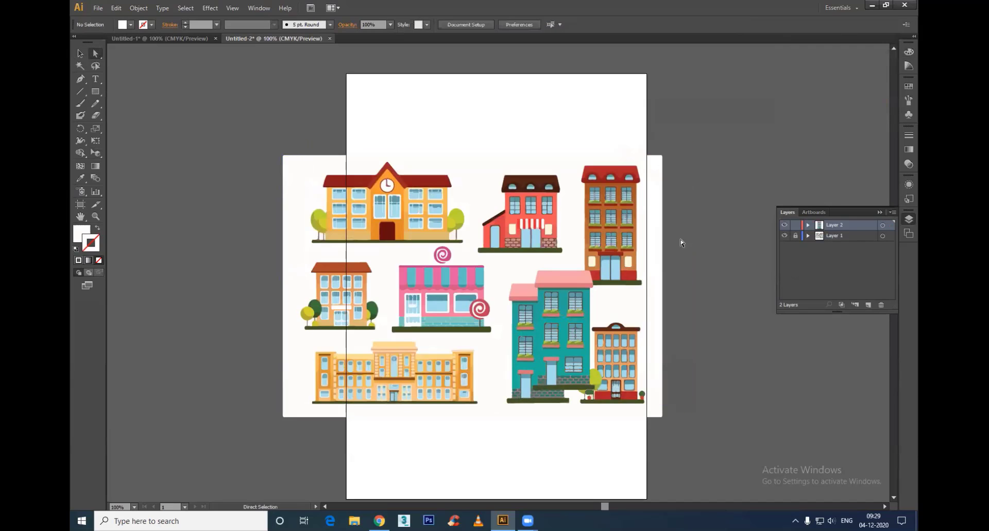
pyautogui.press('v')
pyautogui.click(785, 236)
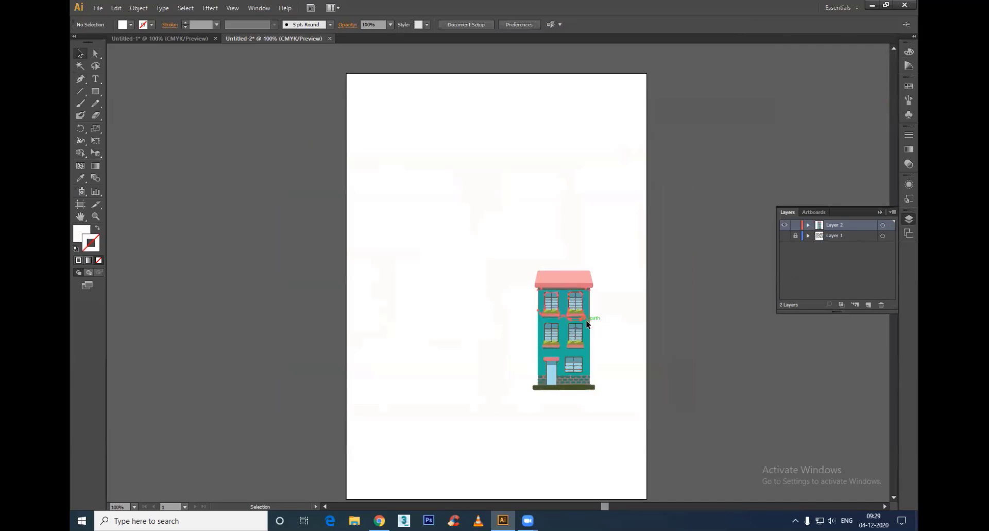
# Step: Remove the light pink upper roof shape from the teal building
pyautogui.click(586, 319)
pyautogui.click(596, 318)
pyautogui.click(569, 280)
pyautogui.moveTo(571, 287); pyautogui.dragTo(571, 224)
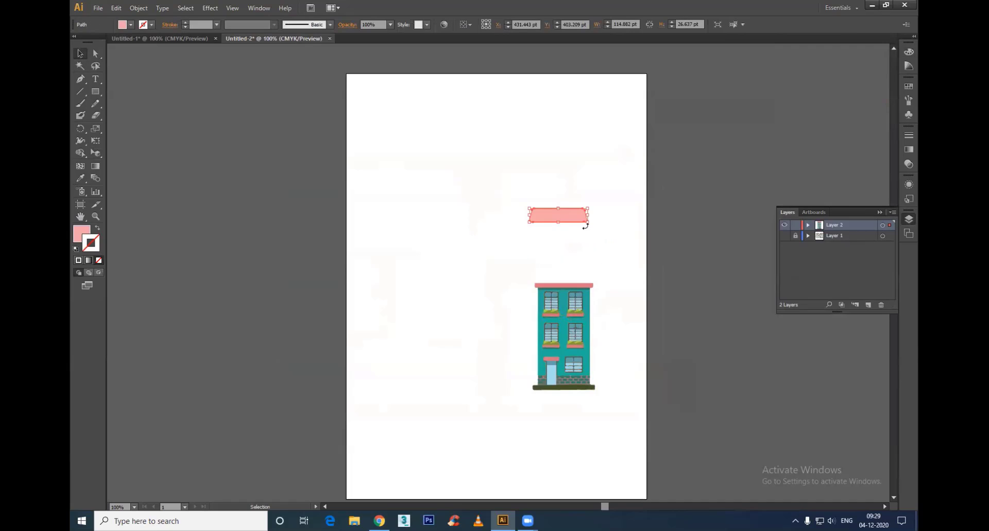
pyautogui.press('Delete')
# Step: Delete the dark green ground strip beneath the teal building
pyautogui.moveTo(478, 216); pyautogui.dragTo(524, 261)
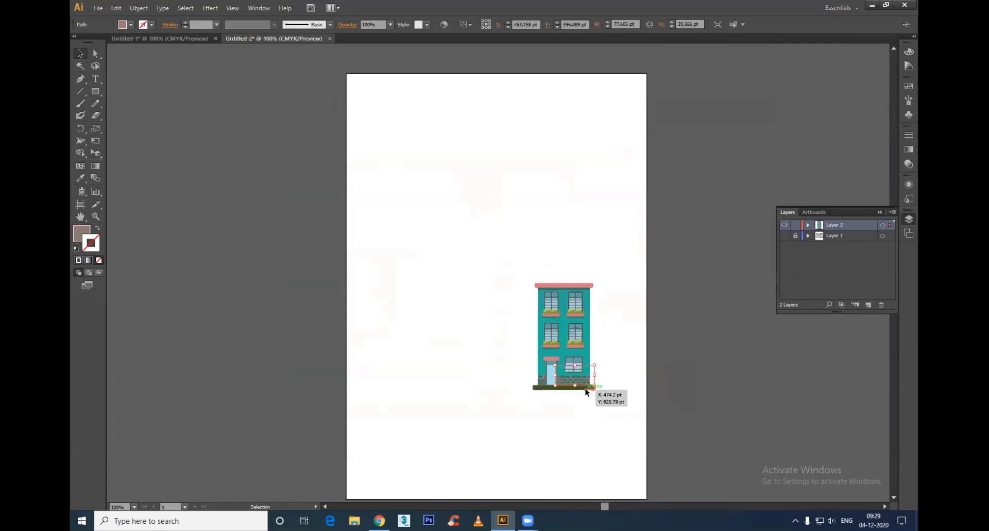
pyautogui.click(587, 388)
pyautogui.click(634, 385)
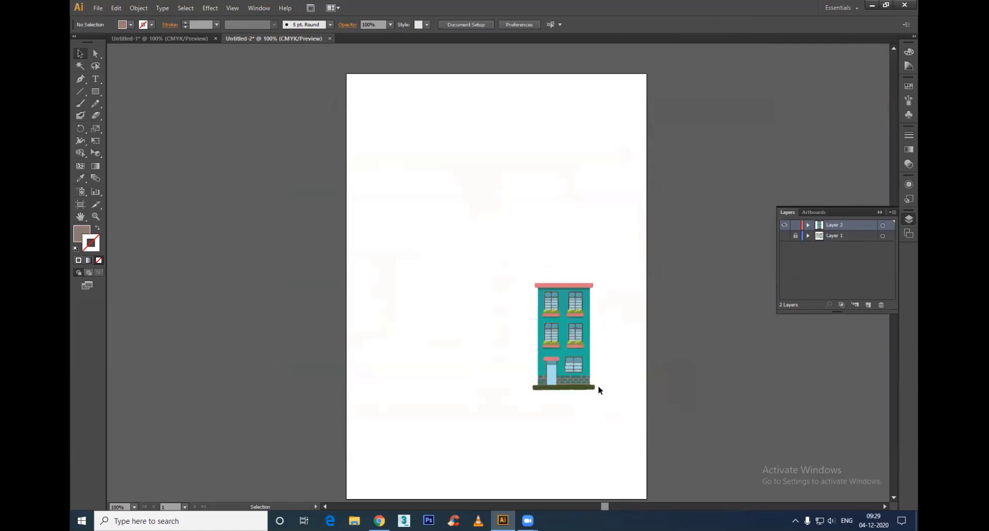
pyautogui.moveTo(598, 385); pyautogui.dragTo(449, 412)
pyautogui.press('Delete')
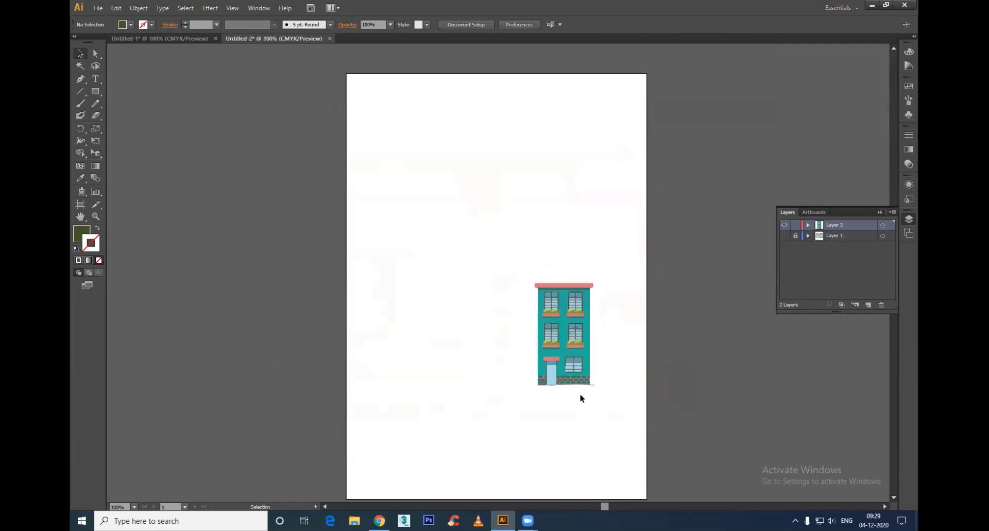
pyautogui.moveTo(592, 380); pyautogui.dragTo(601, 401)
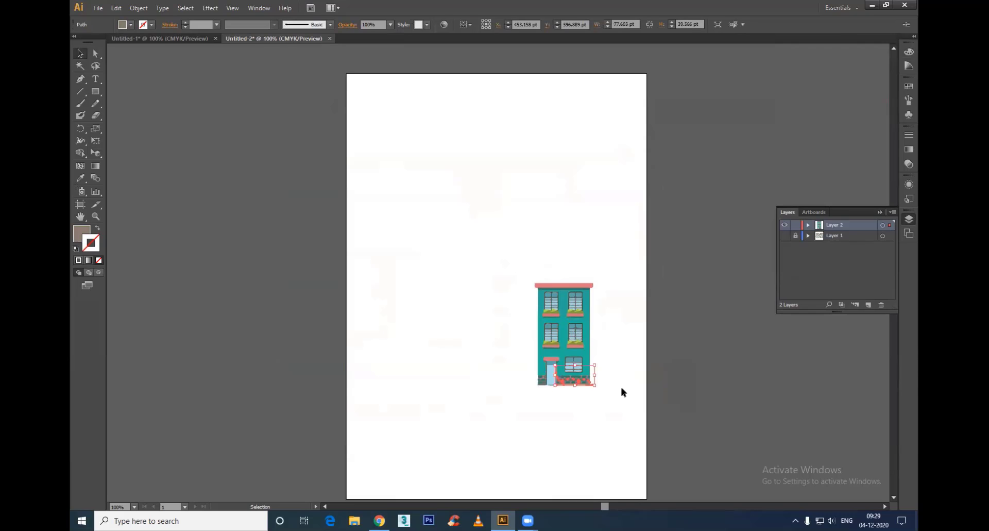
# Step: Enlarge the whole building to about 290 × 496 pt, centre it on the artboard, copy it and deselect it
pyautogui.moveTo(508, 268); pyautogui.dragTo(678, 478)
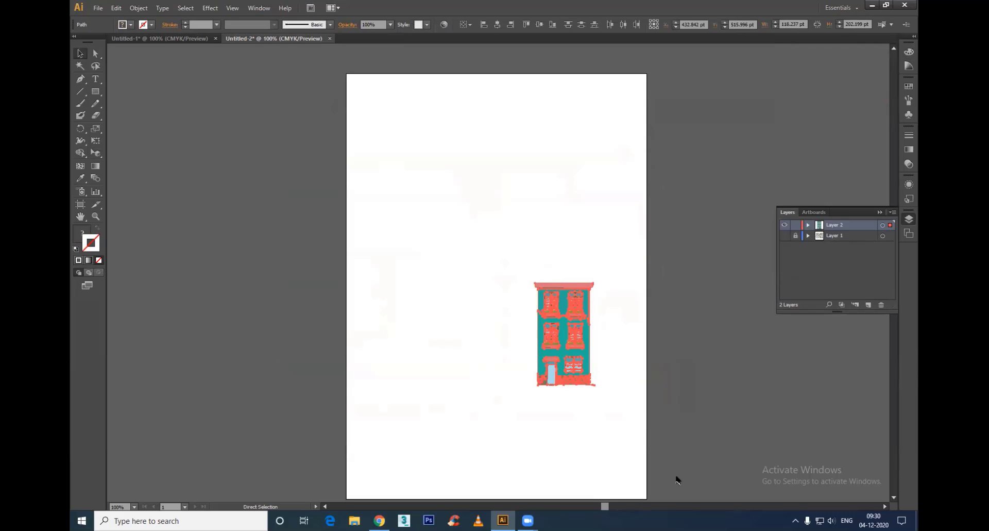
pyautogui.moveTo(596, 283); pyautogui.dragTo(678, 135)
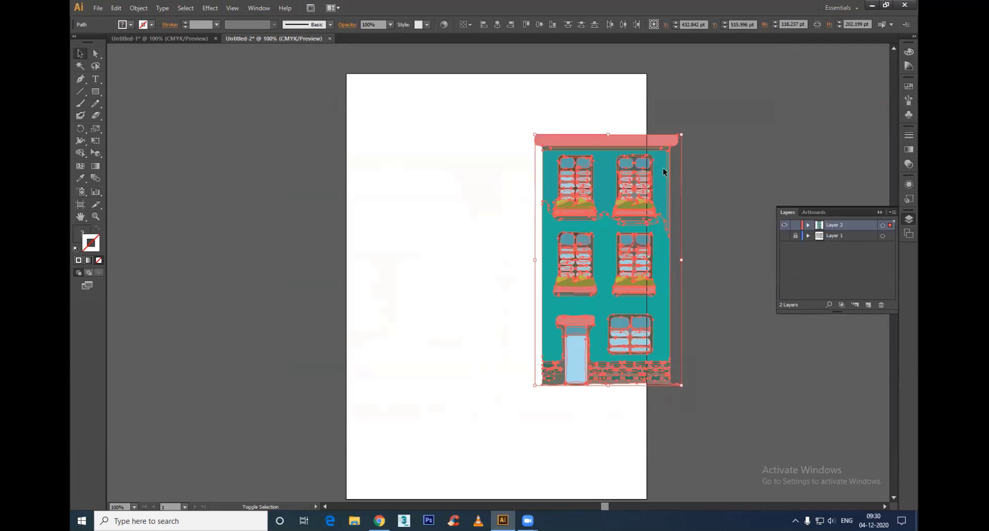
pyautogui.moveTo(637, 311); pyautogui.dragTo(517, 327)
pyautogui.press('a')
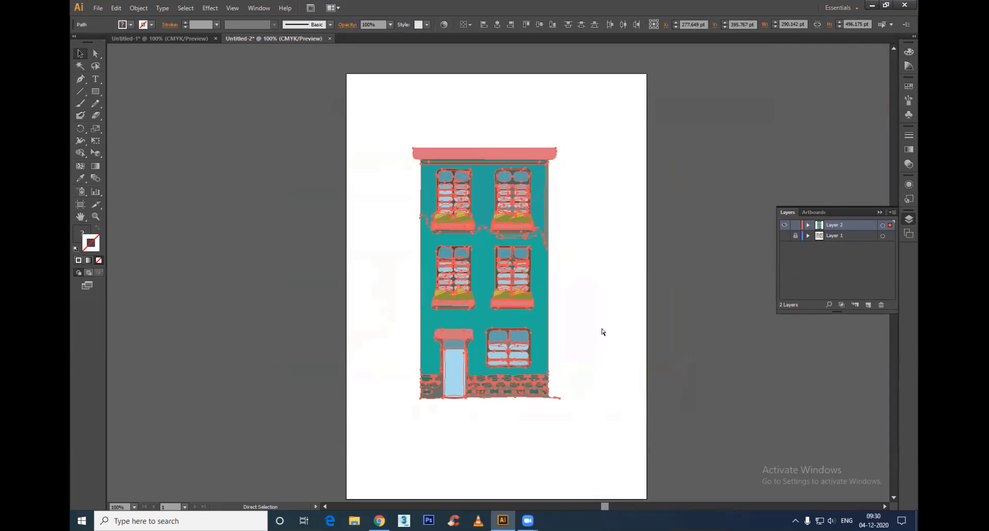
pyautogui.hotkey('ctrl', 'c')
pyautogui.click(583, 271)
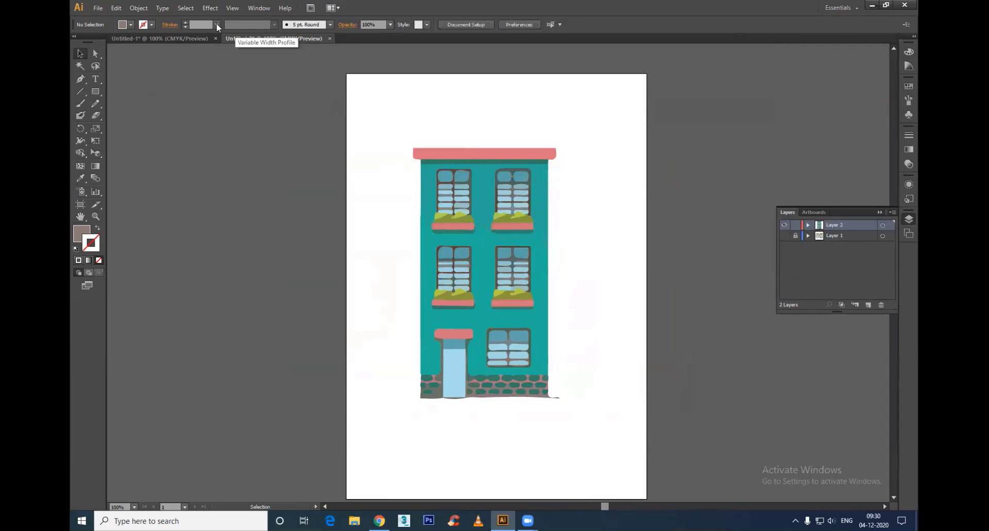
# Step: Switch to the Untitled-1 document, make the right grid plane active and paste the building
pyautogui.click(160, 38)
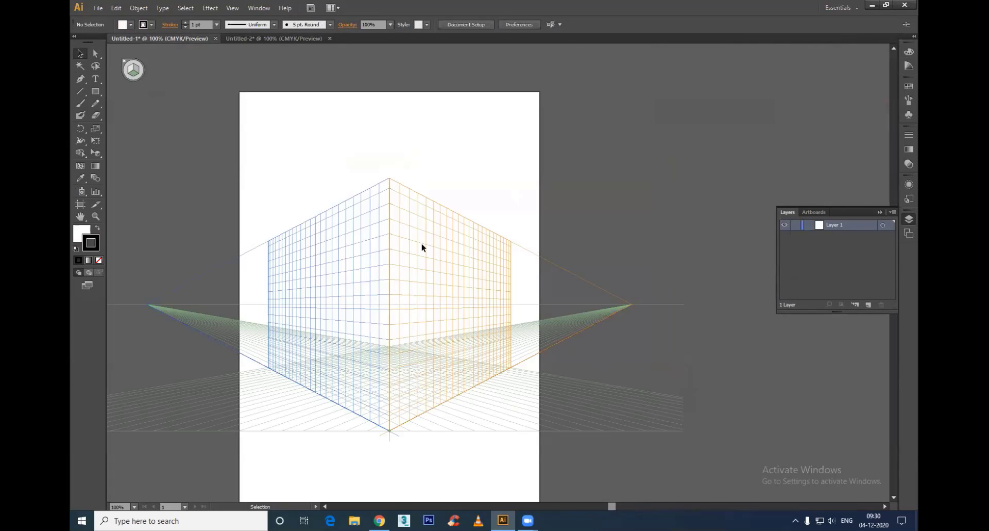
pyautogui.click(95, 153)
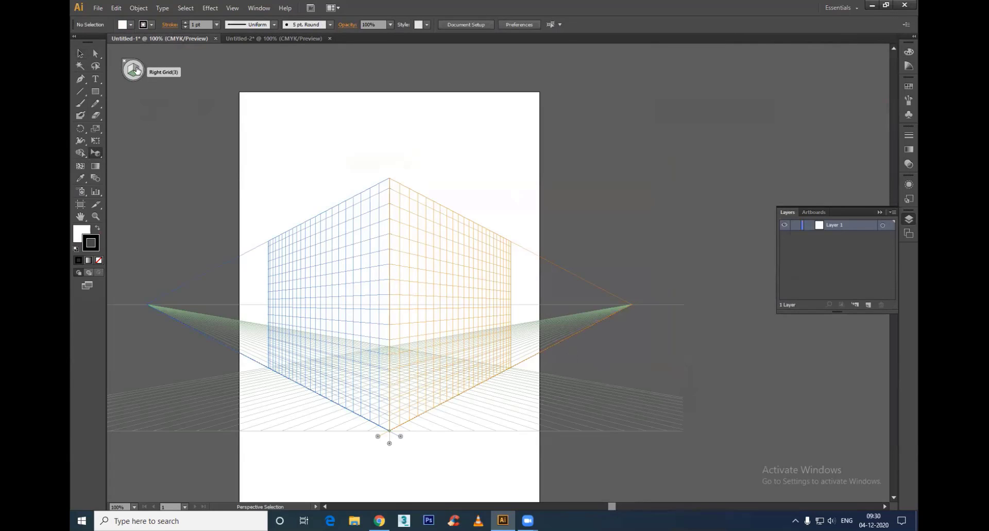
pyautogui.click(137, 71)
pyautogui.hotkey('ctrl', 'v')
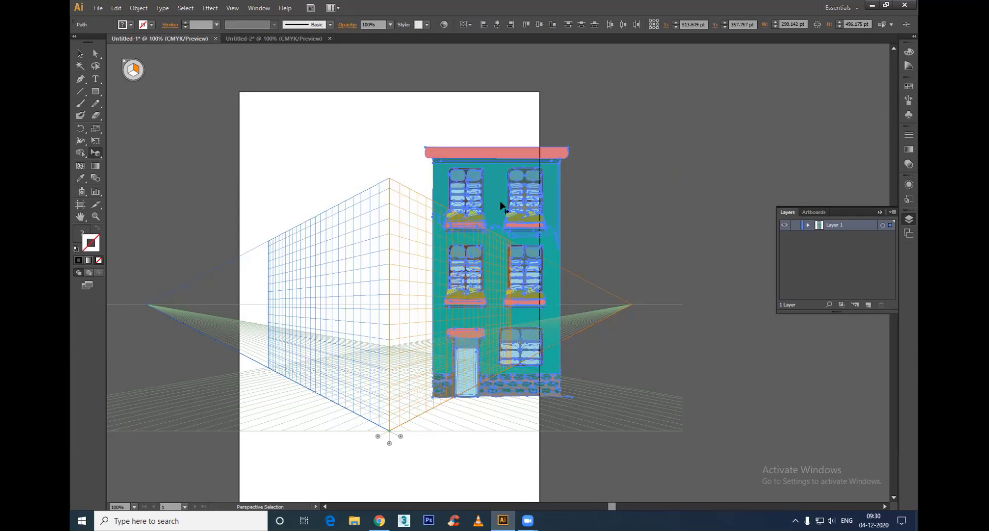
# Step: Try attaching the building to the right perspective plane, aligning its wall with the centre edge and stretching its height to 500 pt
pyautogui.moveTo(497, 204); pyautogui.dragTo(432, 246)
pyautogui.moveTo(452, 344); pyautogui.dragTo(455, 343)
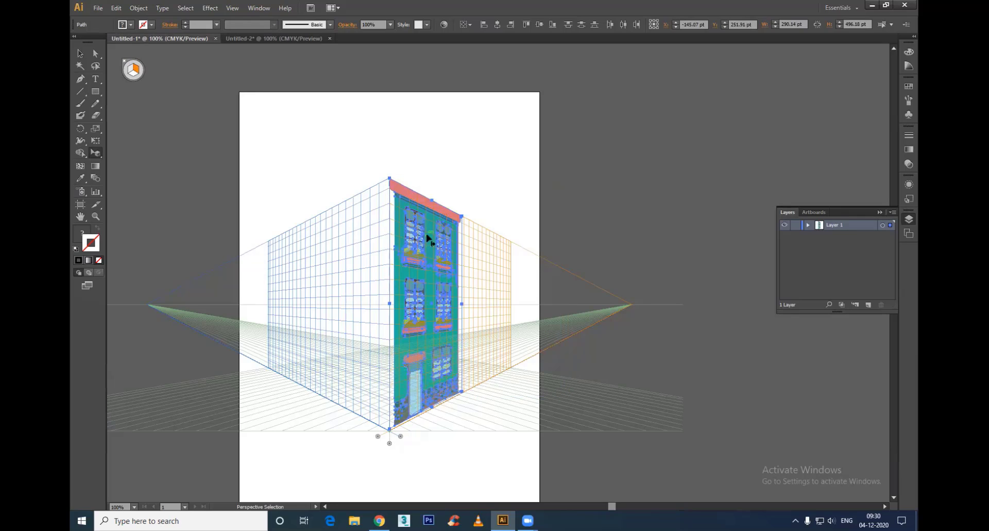
pyautogui.moveTo(411, 387); pyautogui.dragTo(409, 380)
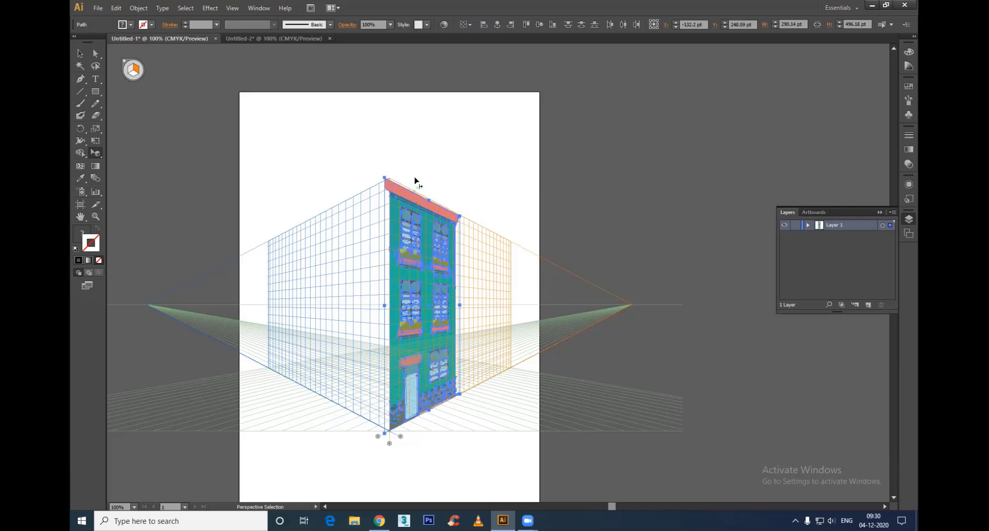
pyautogui.moveTo(429, 202)
pyautogui.mouseDown()
pyautogui.moveTo(429, 138)
pyautogui.moveTo(426, 198)
pyautogui.mouseUp()
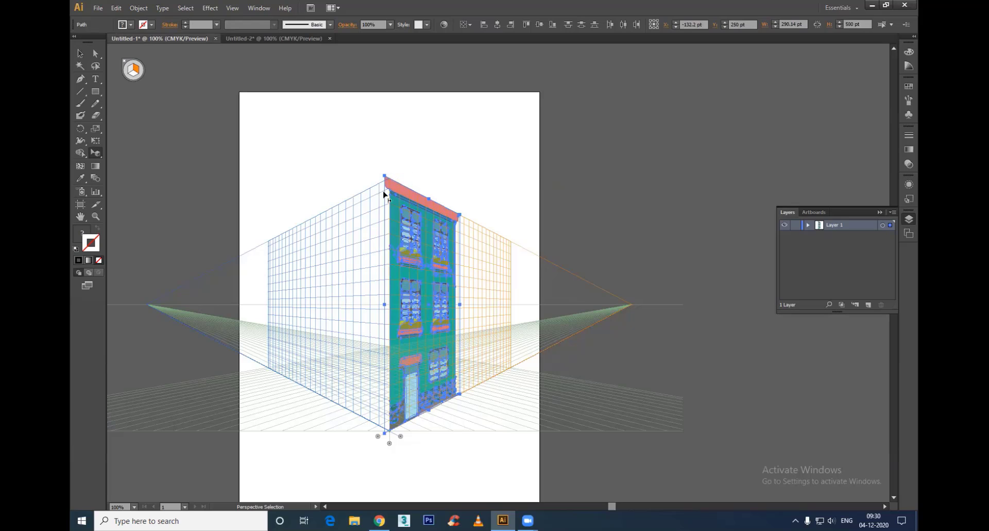
# Step: Undo the building's perspective adjustments and its paste in Untitled-1
pyautogui.press('v')
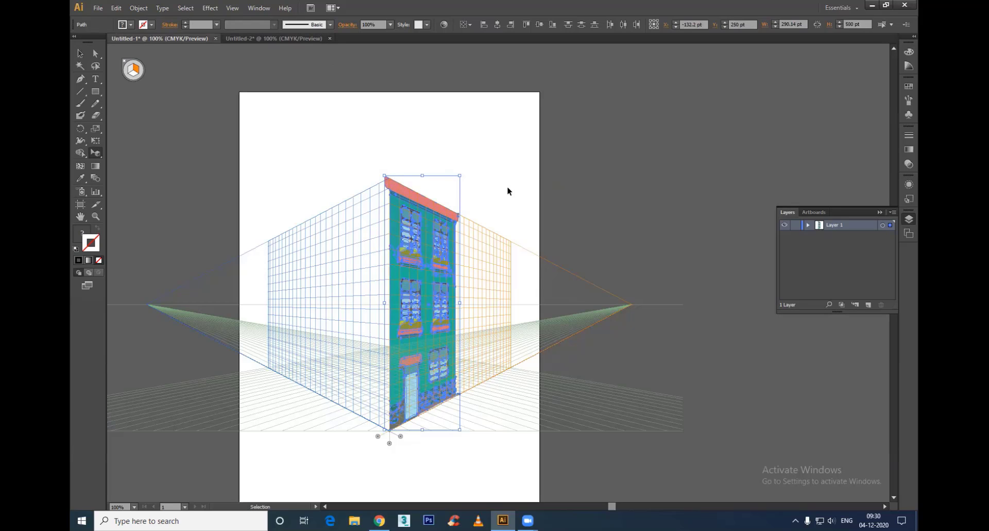
pyautogui.hotkey('ctrl', 'z')
pyautogui.hotkey('ctrl', 'z')
pyautogui.hotkey('ctrl', 'z')
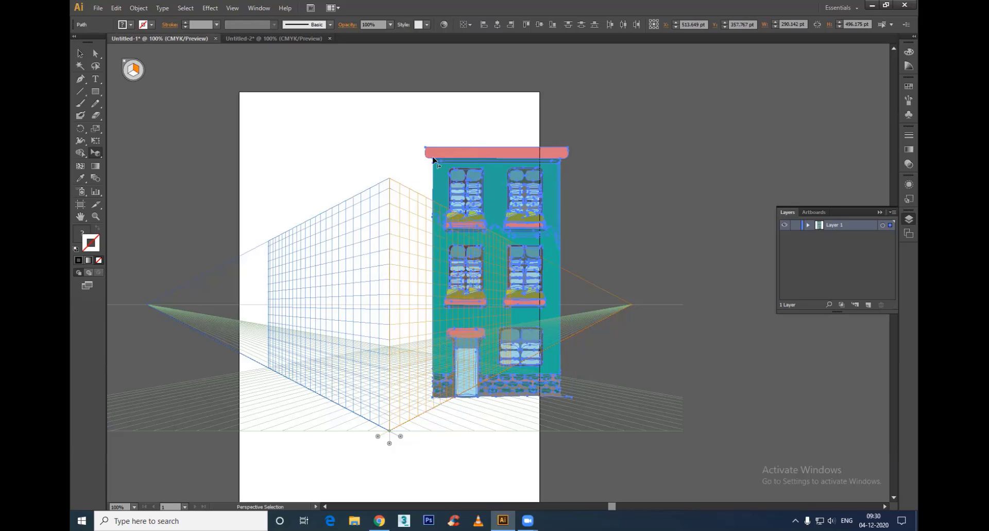
pyautogui.hotkey('ctrl', 'z')
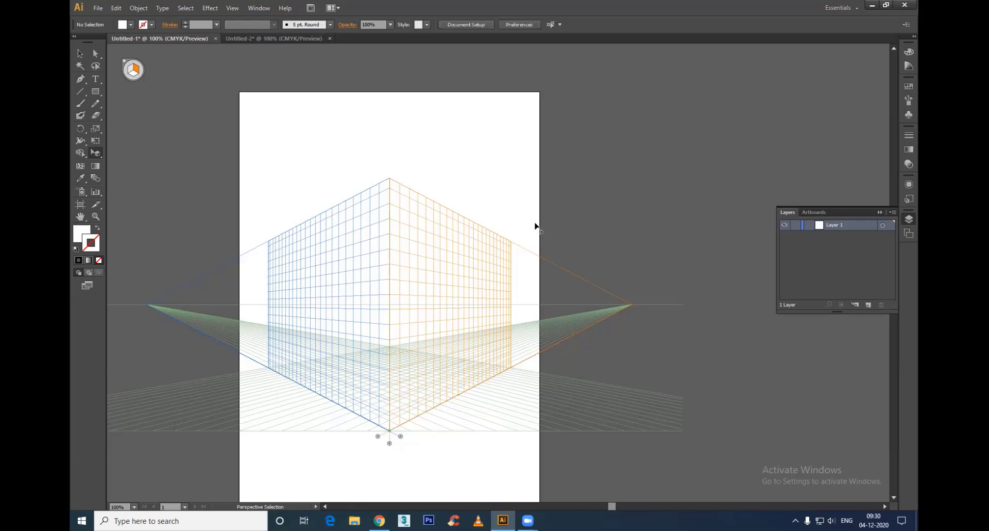
# Step: Return to the Untitled-2 document and delete the pink roof slab overhanging the building's walls
pyautogui.click(259, 37)
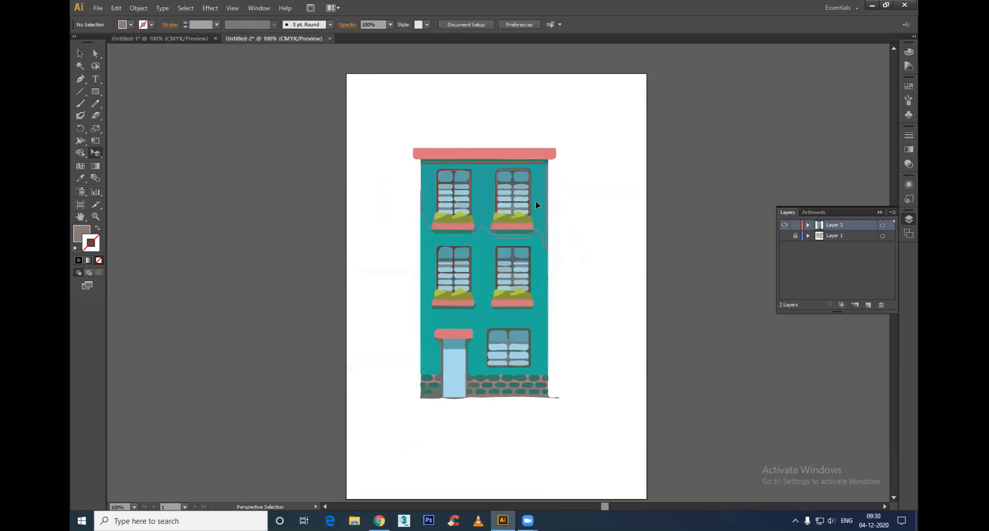
pyautogui.click(418, 153)
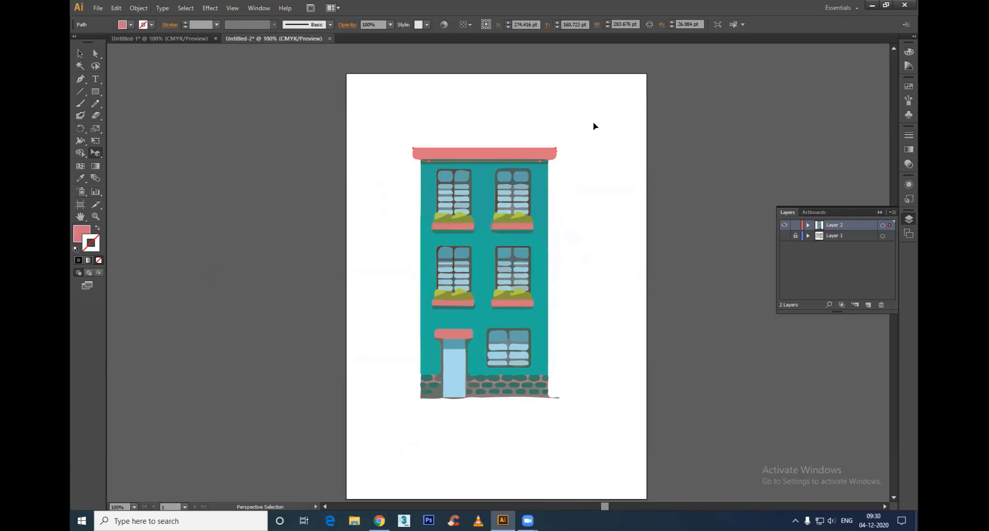
pyautogui.press('Delete')
pyautogui.moveTo(539, 124); pyautogui.dragTo(423, 216)
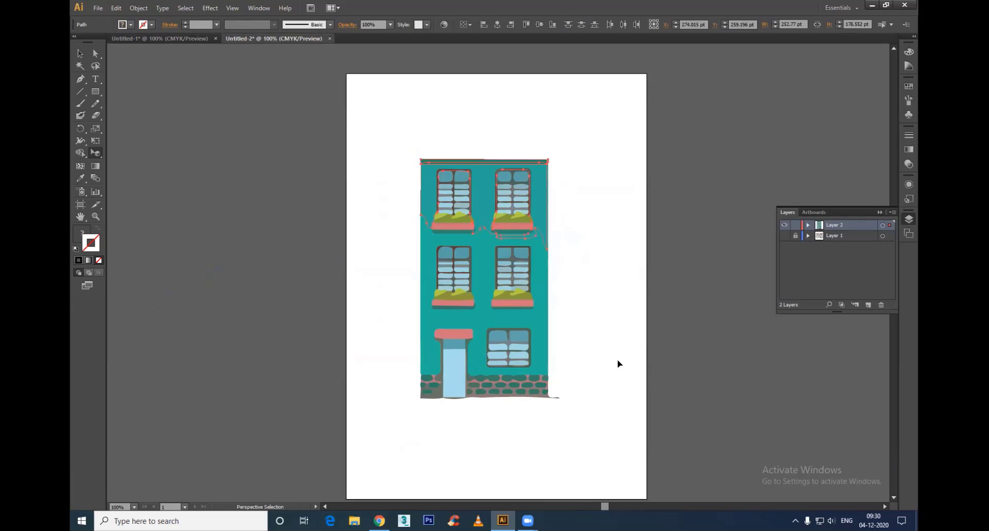
pyautogui.click(617, 360)
# Step: Draw a rectangle over the stray tip protruding from the brick base's right corner, flush with the wall, and select both shapes
pyautogui.click(559, 396)
pyautogui.scroll(5, 582, 425)
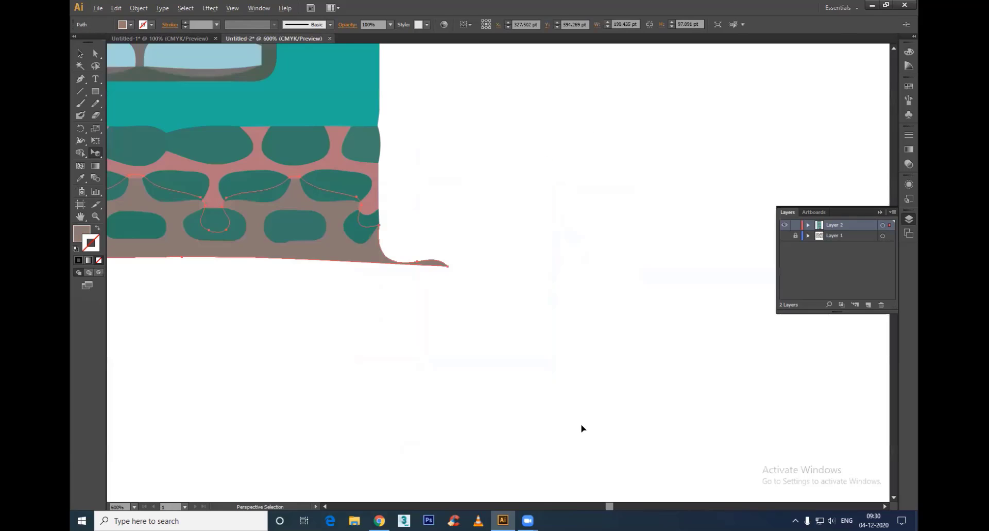
pyautogui.click(95, 91)
pyautogui.moveTo(592, 173)
pyautogui.mouseDown()
pyautogui.moveTo(392, 369)
pyautogui.moveTo(377, 373)
pyautogui.mouseUp()
pyautogui.press('v')
pyautogui.keyDown('shift'); pyautogui.click(333, 259); pyautogui.keyUp('shift')
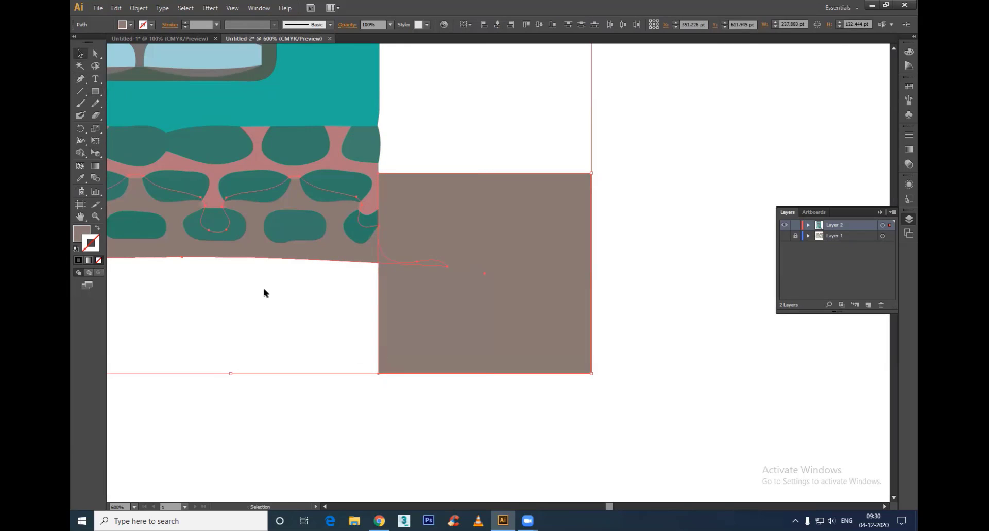
# Step: Split the overlap with the Shape Builder tool and delete the rectangle together with the protruding tip of the base
pyautogui.click(83, 153)
pyautogui.click(385, 259)
pyautogui.press('v')
pyautogui.click(365, 299)
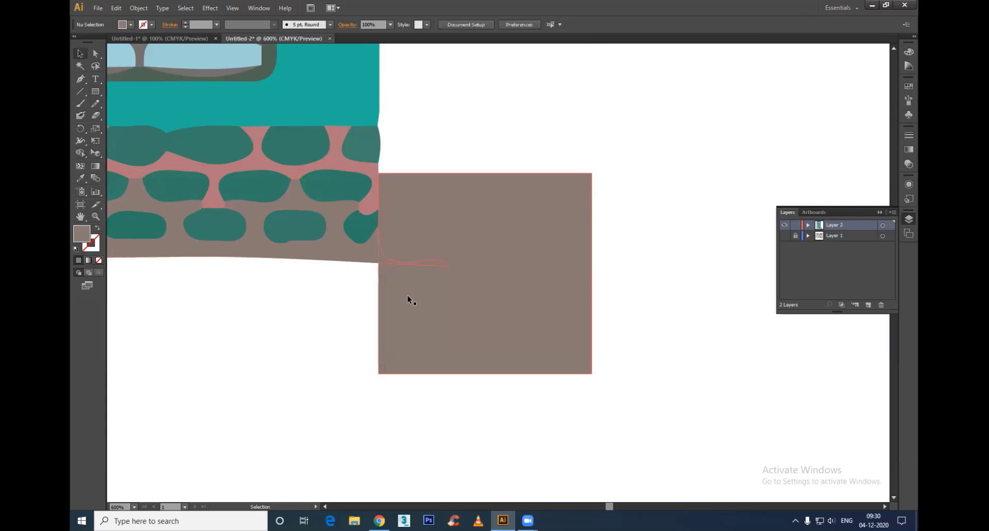
pyautogui.press('a')
pyautogui.moveTo(456, 421); pyautogui.dragTo(430, 170)
pyautogui.press('Delete')
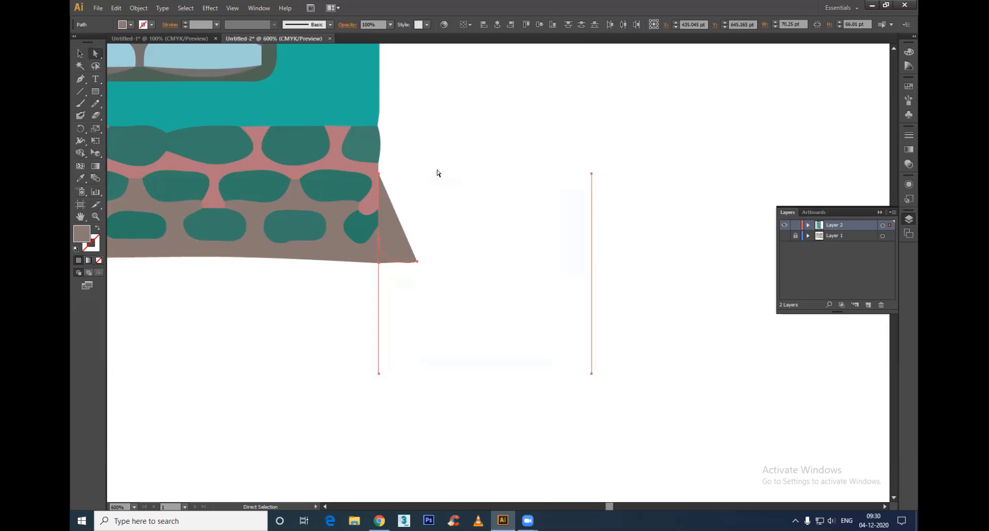
pyautogui.press('Delete')
# Step: Copy the entire cleaned building artwork and paste it into the Untitled-1 document with the Perspective Selection tool active
pyautogui.scroll(-7, 296, 360)
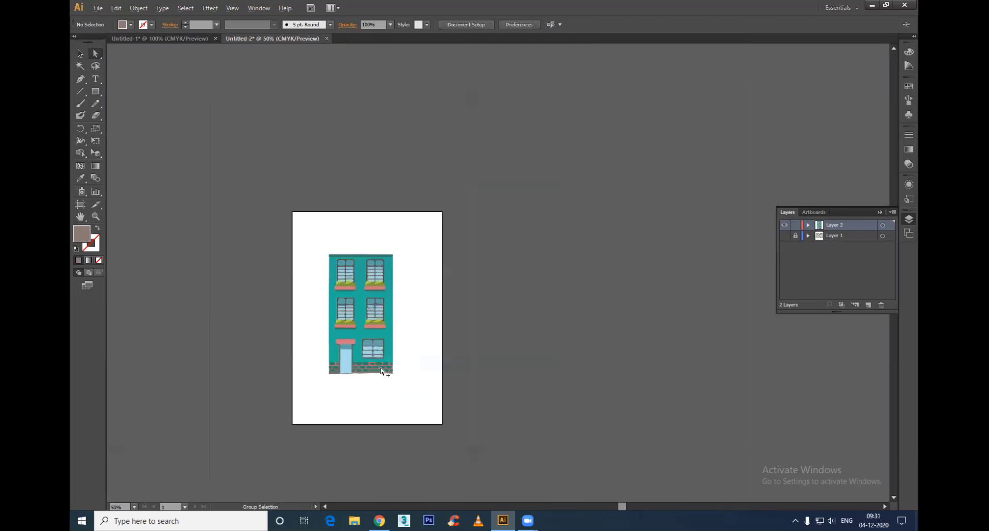
pyautogui.moveTo(423, 409); pyautogui.dragTo(248, 127)
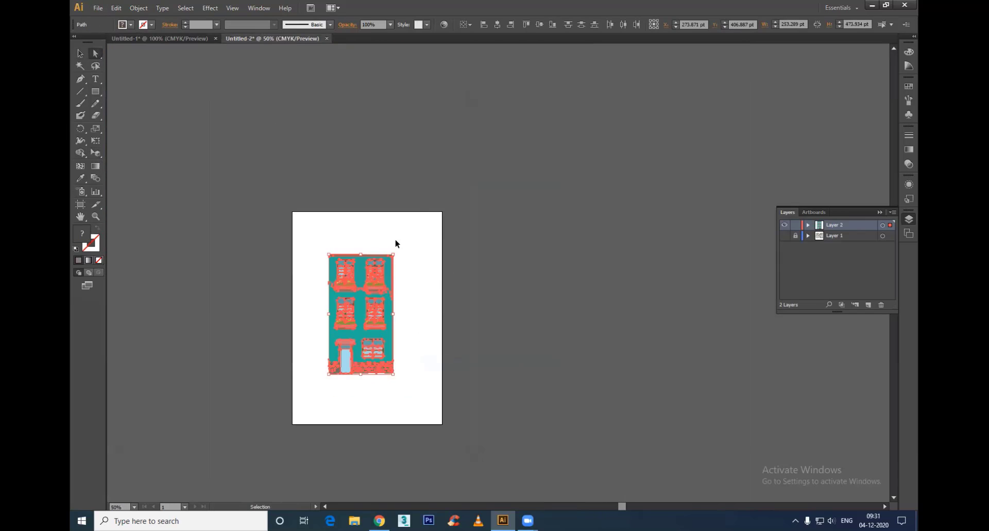
pyautogui.click(160, 38)
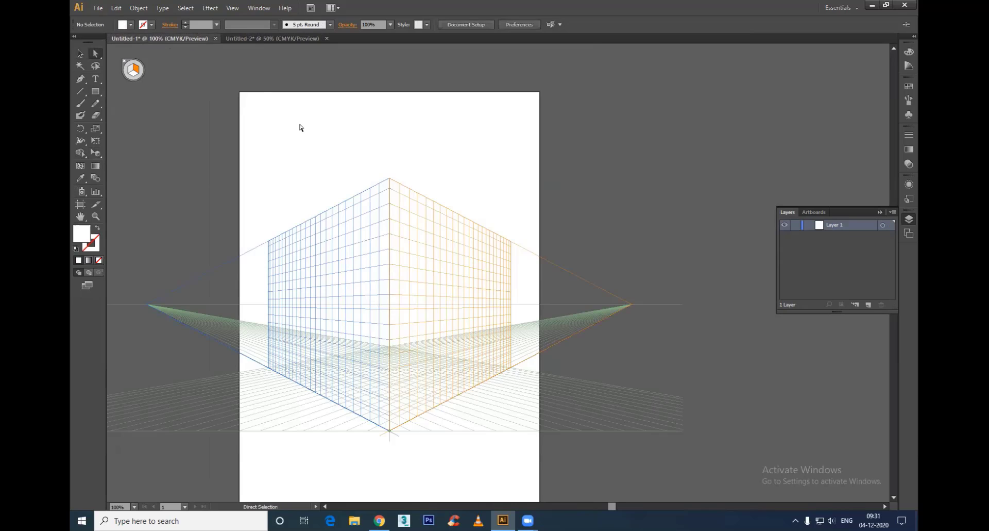
pyautogui.click(96, 152)
pyautogui.hotkey('ctrl', 'v')
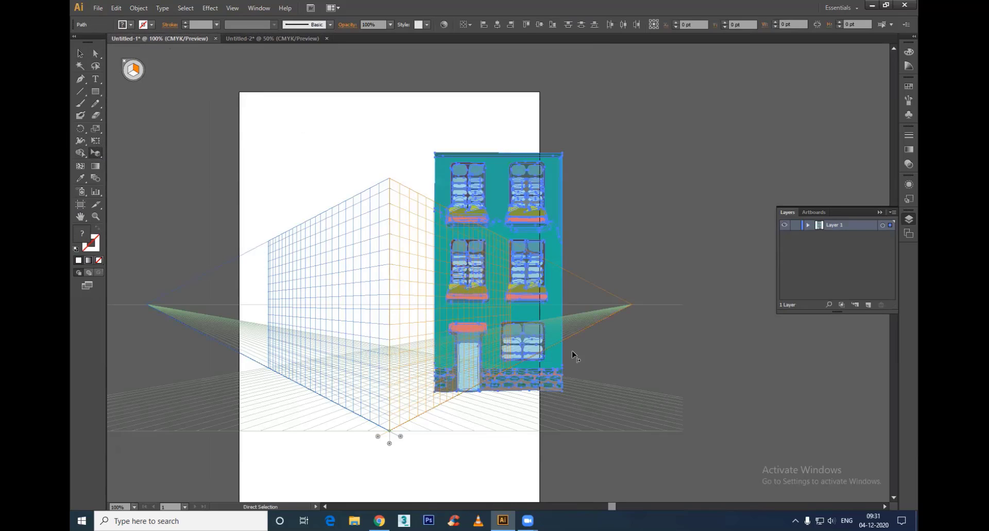
# Step: Fit the teal building onto the right grid plane, from the central vertical edge at full grid height, and preview it with the grid hidden
pyautogui.moveTo(520, 204); pyautogui.dragTo(434, 230)
pyautogui.moveTo(427, 400); pyautogui.dragTo(428, 416)
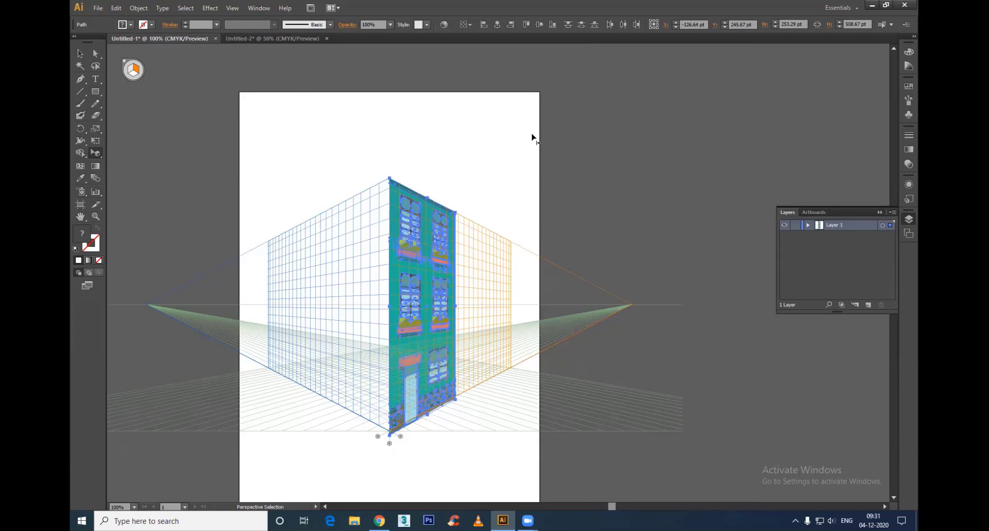
pyautogui.hotkey('ctrl', 'shift', 'i')
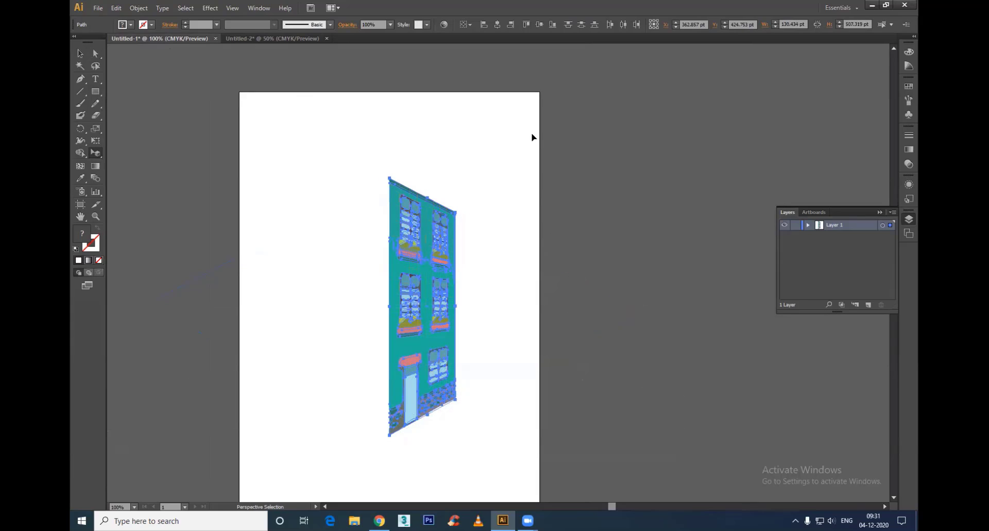
pyautogui.click(533, 137)
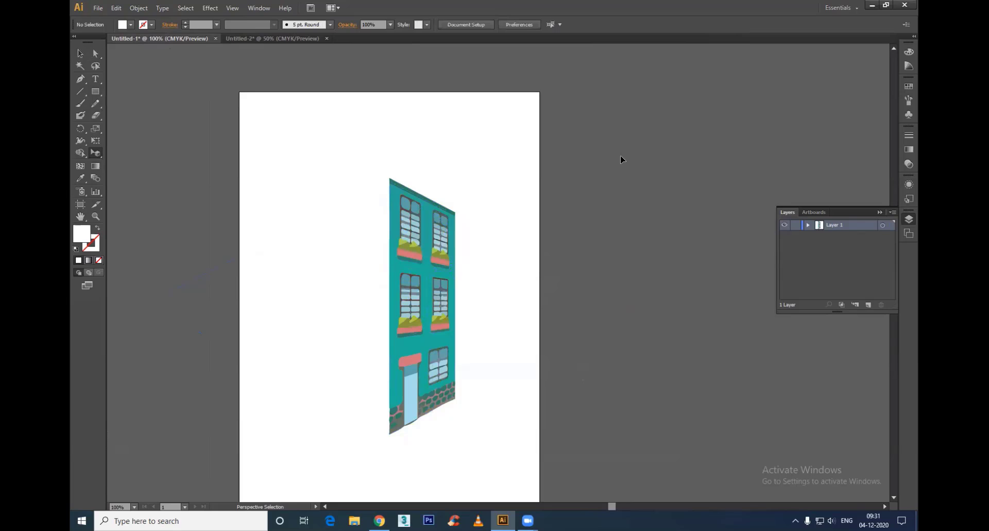
pyautogui.hotkey('ctrl', 'shift', 'i')
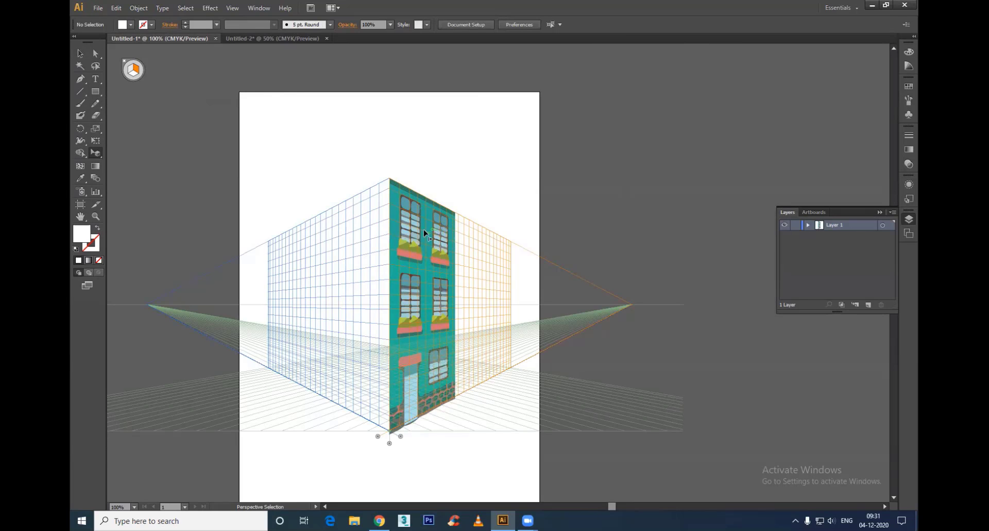
# Step: Draw a full-height rectangle about 134 by 500 pt on the left grid plane from the central edge, and fill it with the facade's teal
pyautogui.click(127, 64)
pyautogui.click(129, 71)
pyautogui.click(95, 92)
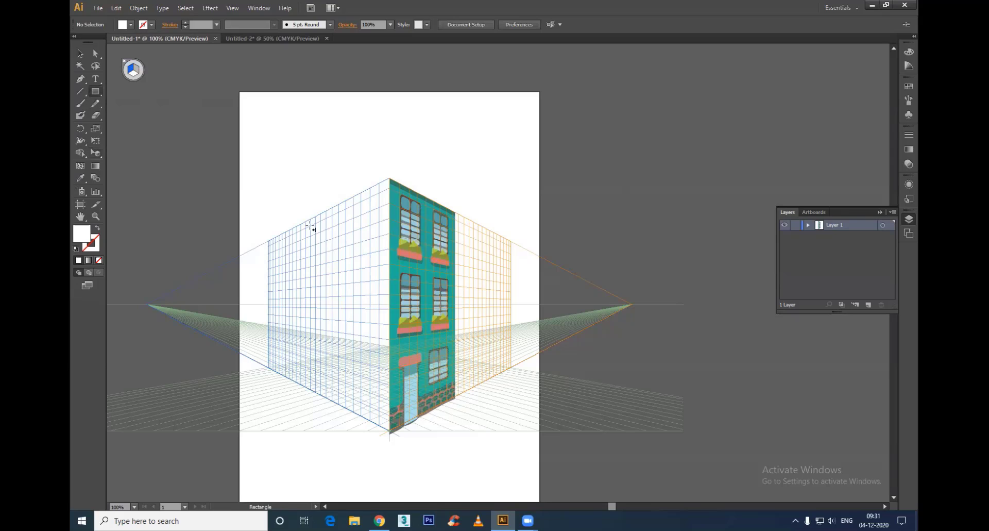
pyautogui.moveTo(389, 178); pyautogui.dragTo(349, 410)
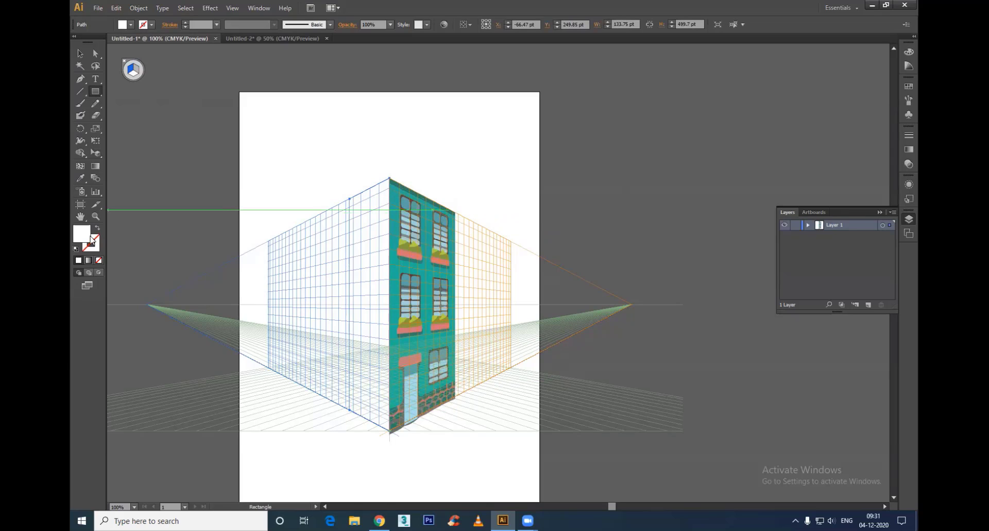
pyautogui.press('i')
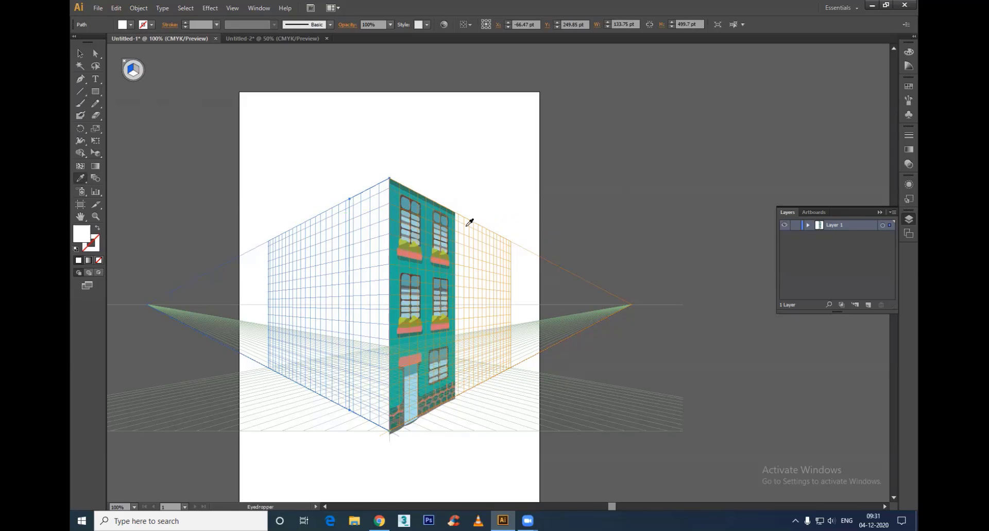
pyautogui.click(397, 187)
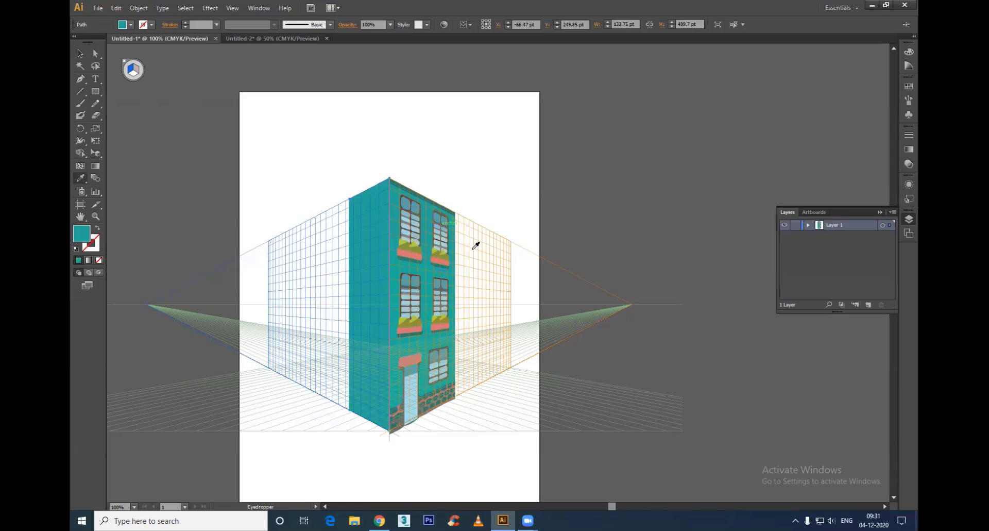
# Step: Change the side wall rectangle's fill to a much darker shade of teal
pyautogui.press('v')
pyautogui.doubleClick(81, 233)
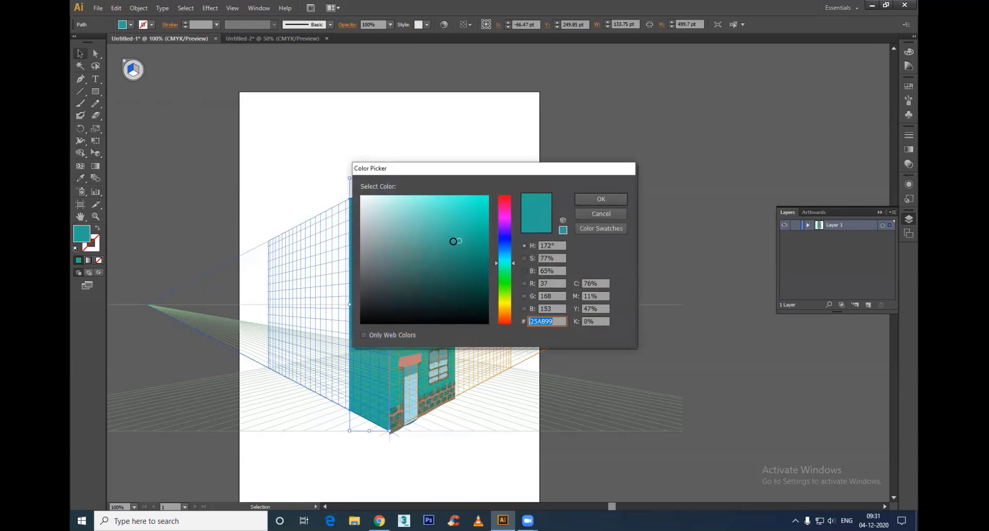
pyautogui.click(585, 204)
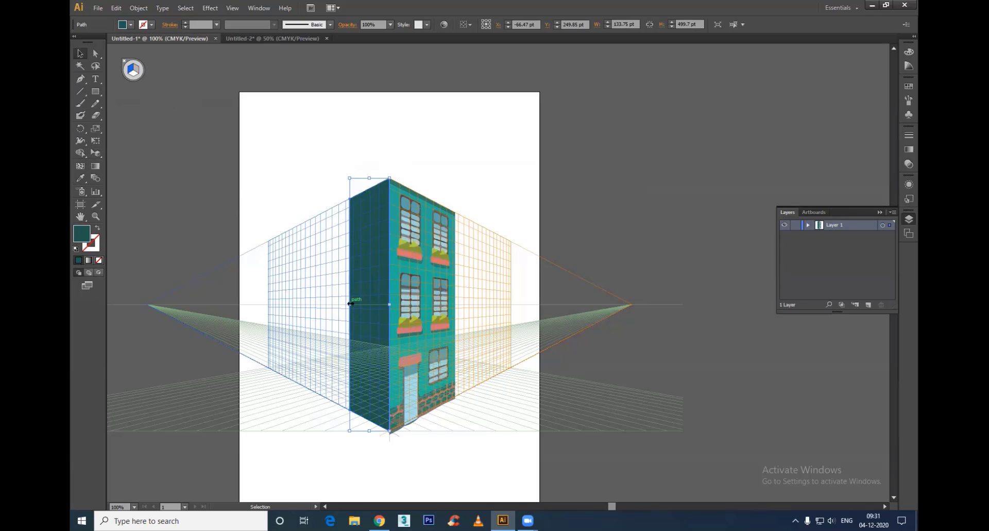
pyautogui.moveTo(351, 304); pyautogui.dragTo(311, 303)
pyautogui.hotkey('ctrl', 'z')
pyautogui.moveTo(351, 305); pyautogui.dragTo(290, 305)
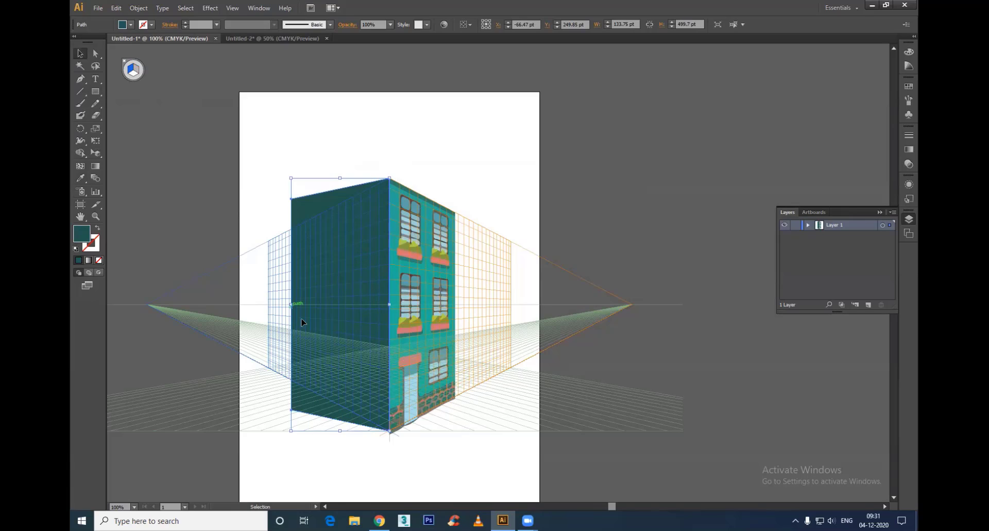
pyautogui.hotkey('ctrl', 'z')
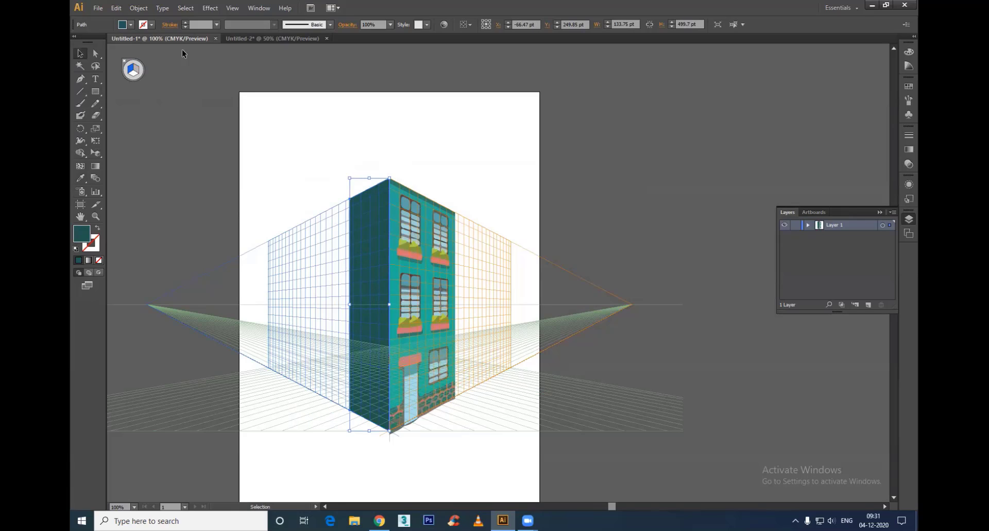
# Step: Widen the dark side wall to about 226 pt along the left grid plane with the Perspective Selection tool, and deselect it
pyautogui.click(96, 151)
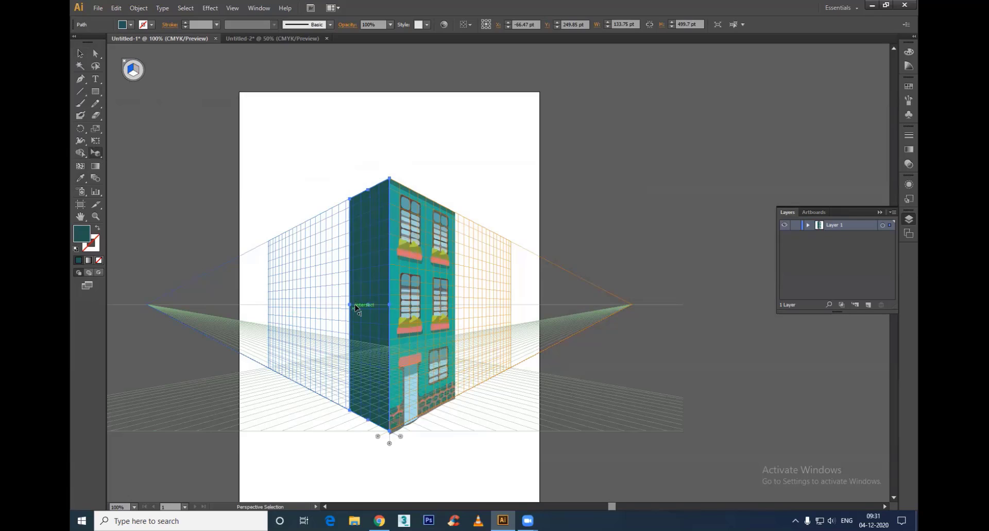
pyautogui.moveTo(351, 305); pyautogui.dragTo(329, 306)
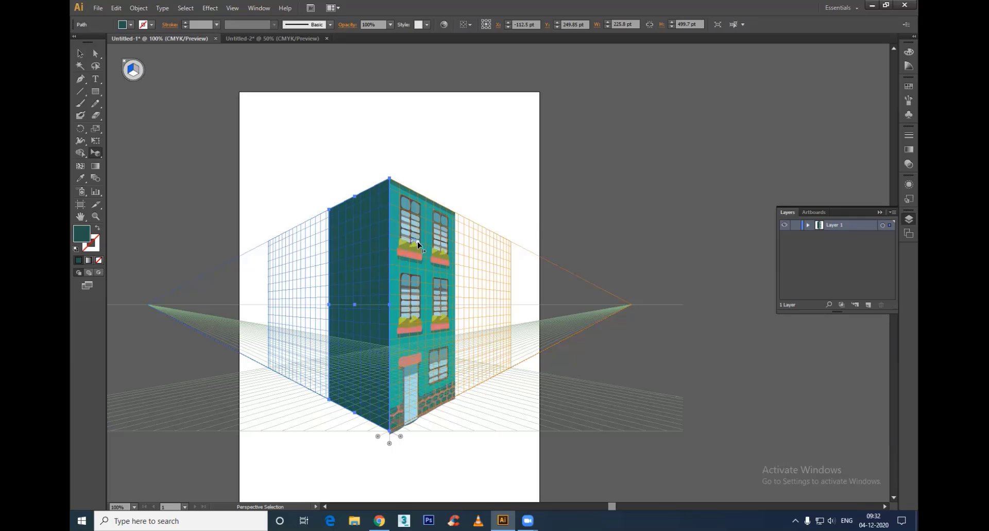
pyautogui.click(416, 256)
pyautogui.click(466, 161)
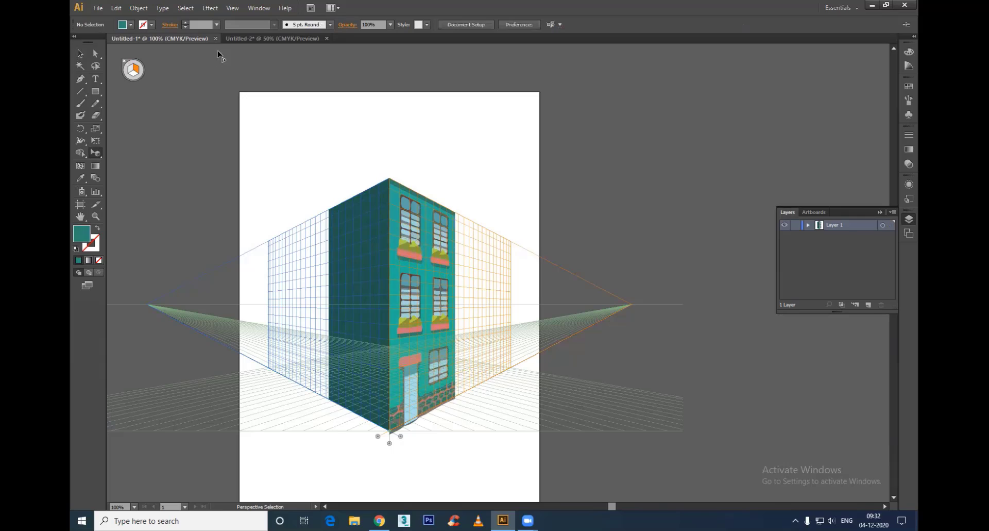
# Step: In the Untitled-2 document, recolor the building's teal wall orange-brown by shifting the fill's hue
pyautogui.click(273, 38)
pyautogui.click(438, 282)
pyautogui.press('a')
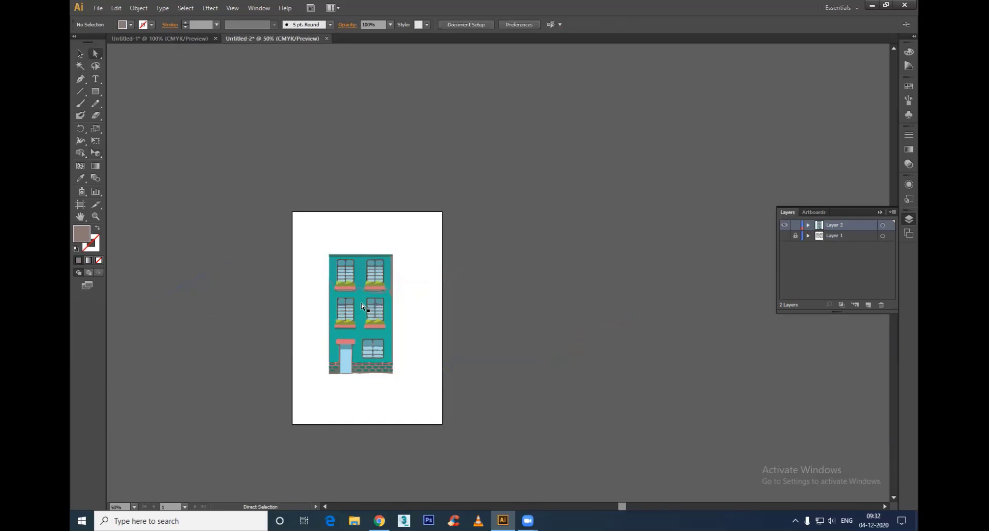
pyautogui.click(388, 332)
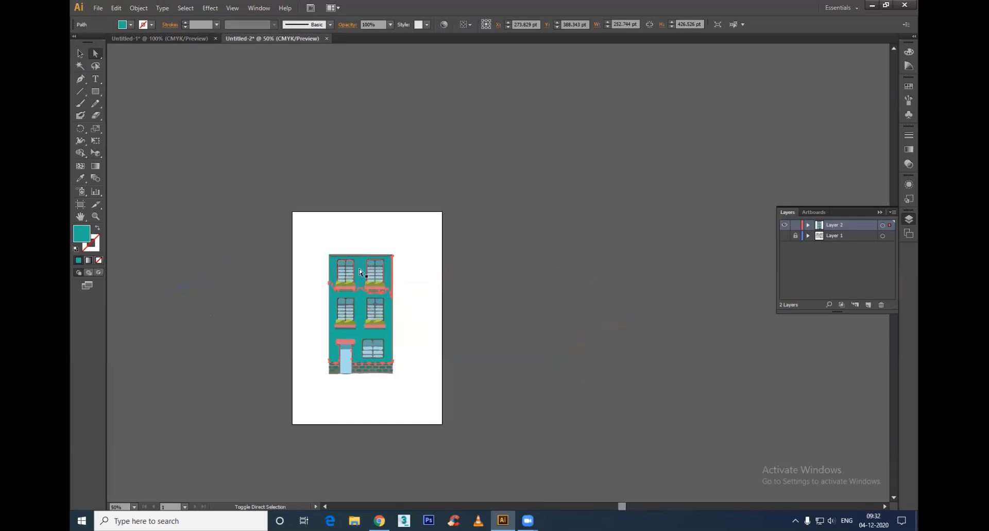
pyautogui.hotkey('ctrl', 'a')
pyautogui.doubleClick(86, 237)
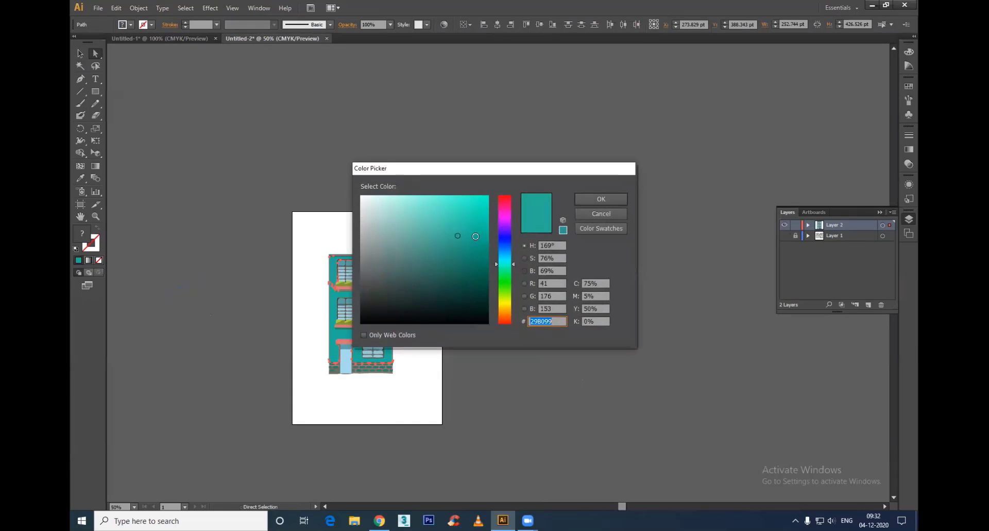
pyautogui.moveTo(505, 283); pyautogui.dragTo(500, 315)
pyautogui.click(605, 199)
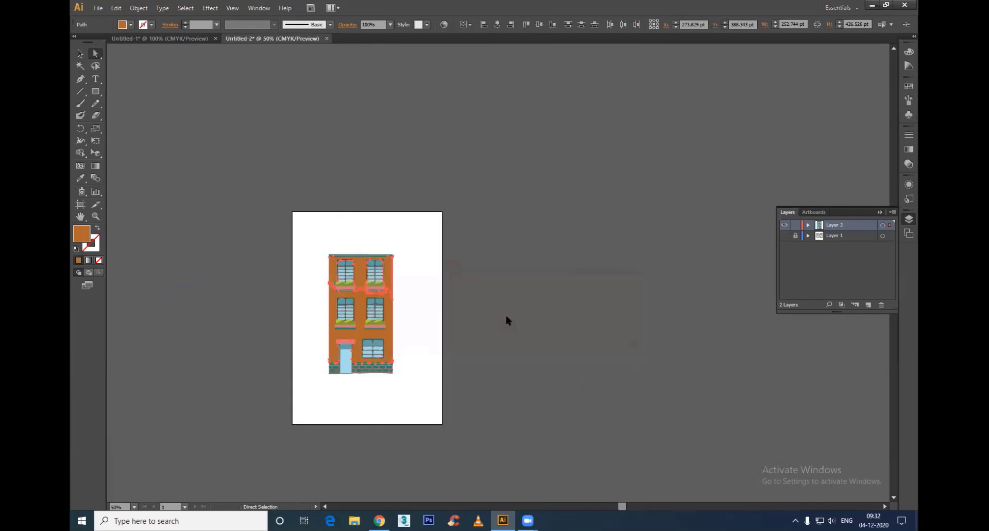
# Step: Copy the whole orange building and paste it into Untitled-1 with the Perspective Selection tool active
pyautogui.click(347, 230)
pyautogui.moveTo(323, 212); pyautogui.dragTo(481, 439)
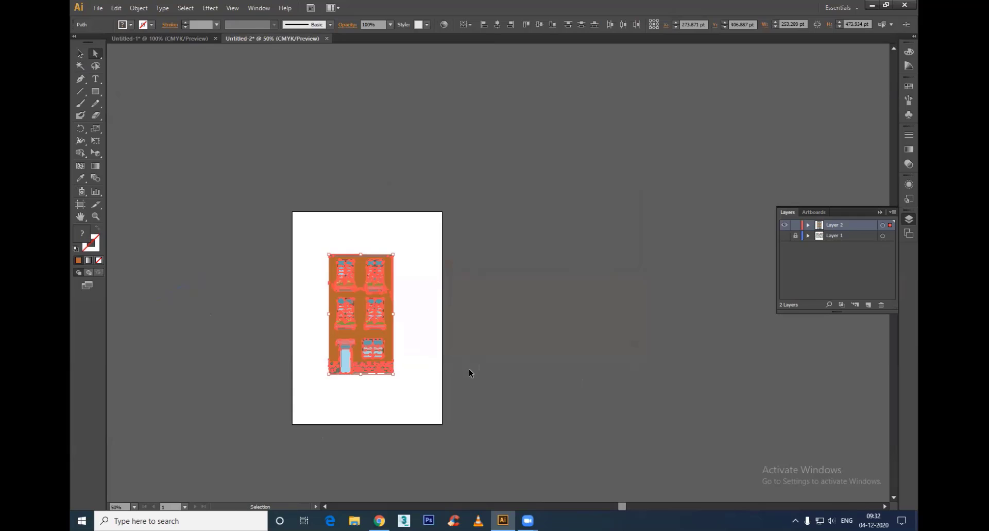
pyautogui.click(166, 43)
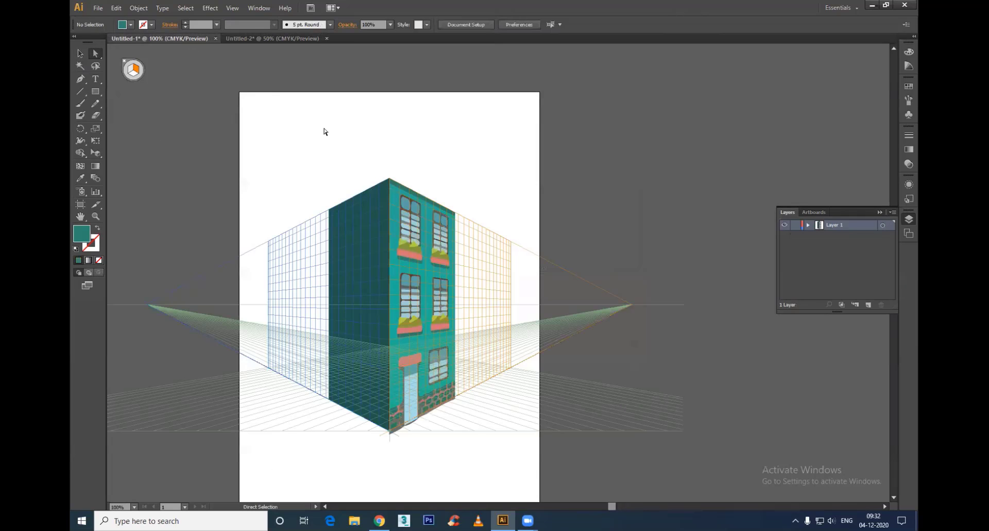
pyautogui.click(96, 153)
pyautogui.hotkey('ctrl', 'v')
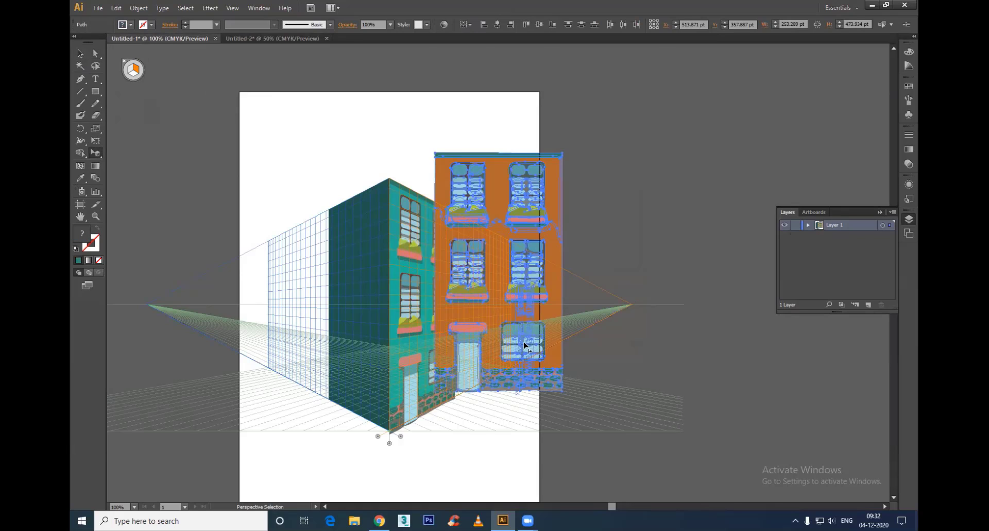
# Step: Place the orange building on the right grid plane at 330 by 500 pt, leaving a narrow gap beyond the teal building
pyautogui.moveTo(497, 304); pyautogui.dragTo(515, 305)
pyautogui.moveTo(496, 267); pyautogui.dragTo(506, 239)
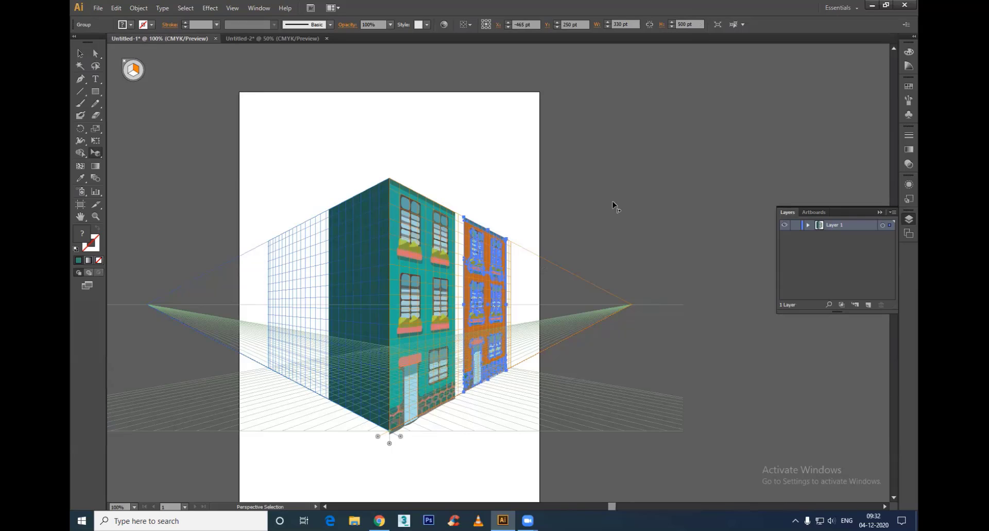
pyautogui.click(417, 290)
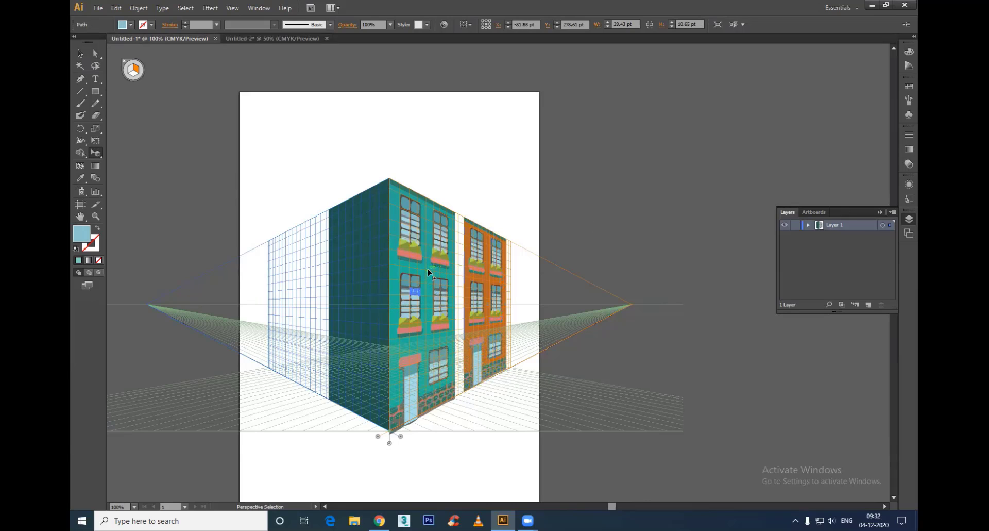
pyautogui.click(495, 277)
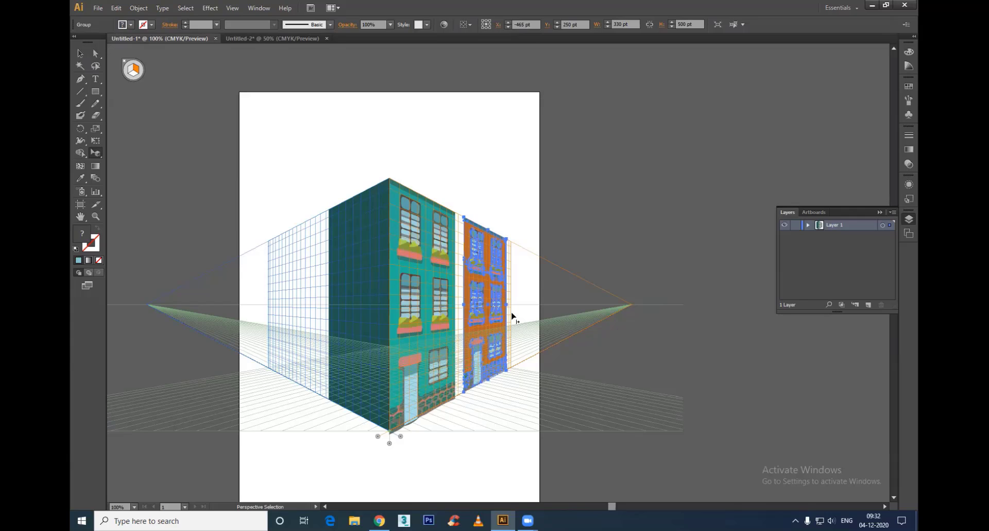
pyautogui.click(592, 207)
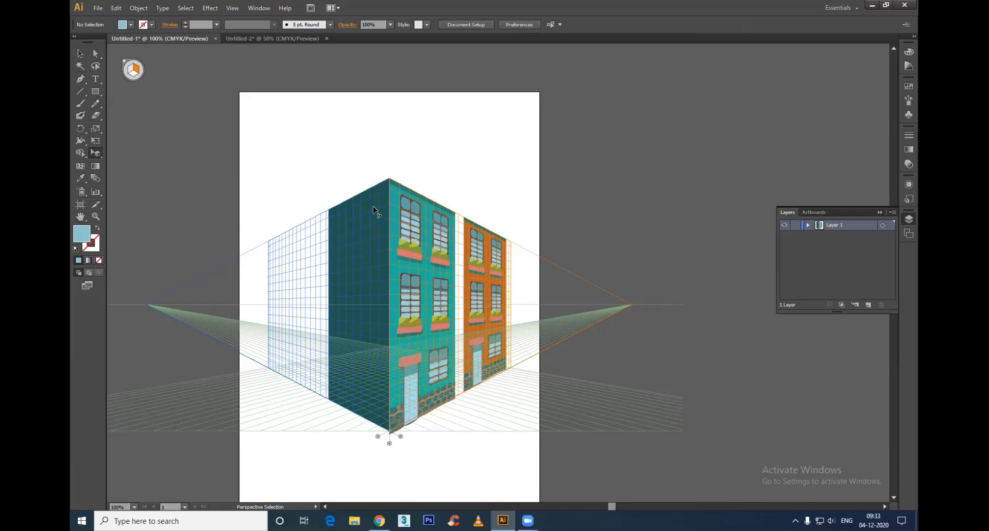
# Step: Duplicate the dark side wall on the left grid plane, offsetting the copy across the teal facade
pyautogui.click(130, 70)
pyautogui.click(365, 258)
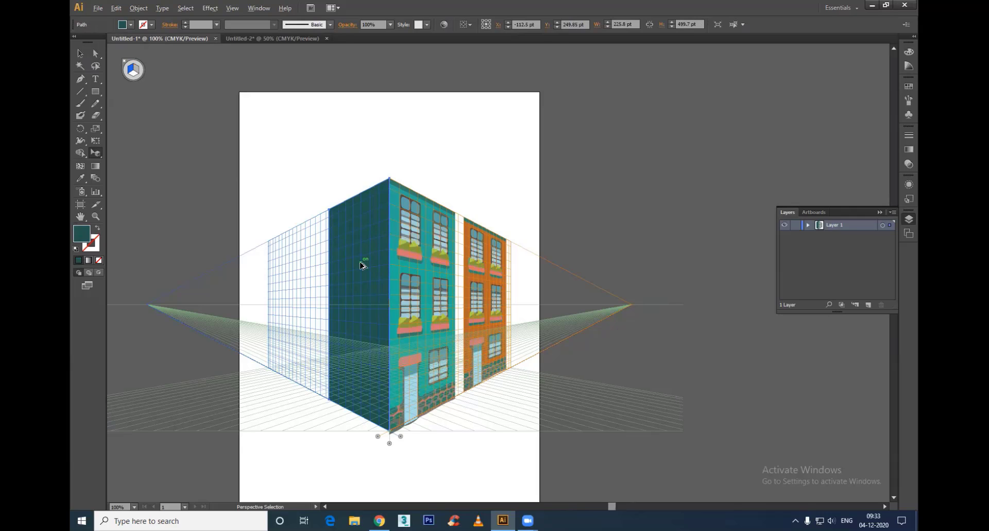
pyautogui.moveTo(360, 263); pyautogui.dragTo(417, 261)
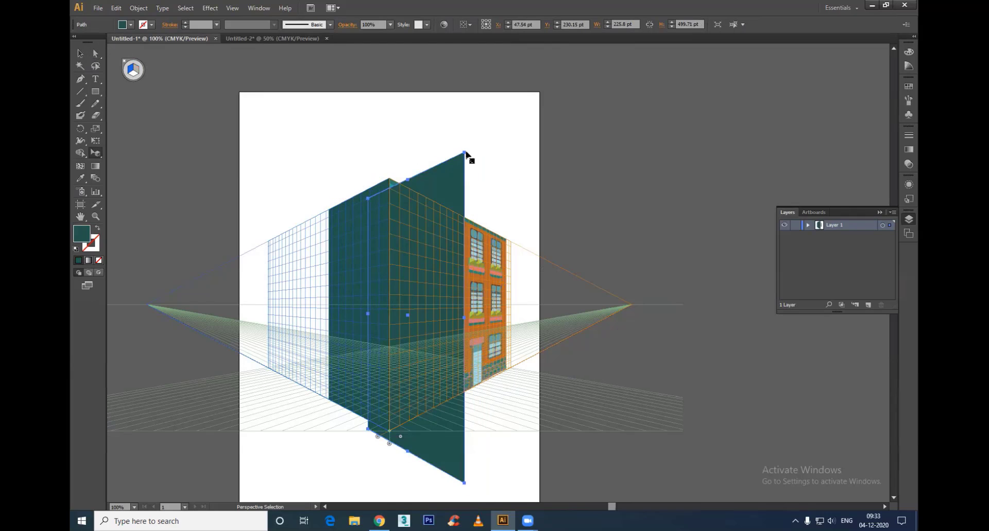
# Step: Shrink the copied wall to about 109 by 278 pt and place it behind the teal facade at its far edge
pyautogui.moveTo(465, 153); pyautogui.dragTo(406, 300)
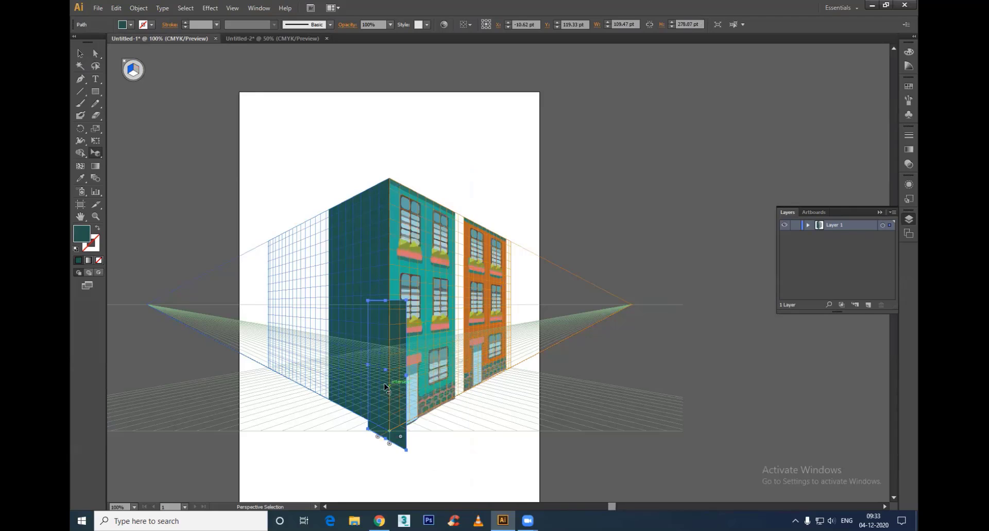
pyautogui.moveTo(385, 386); pyautogui.dragTo(428, 299)
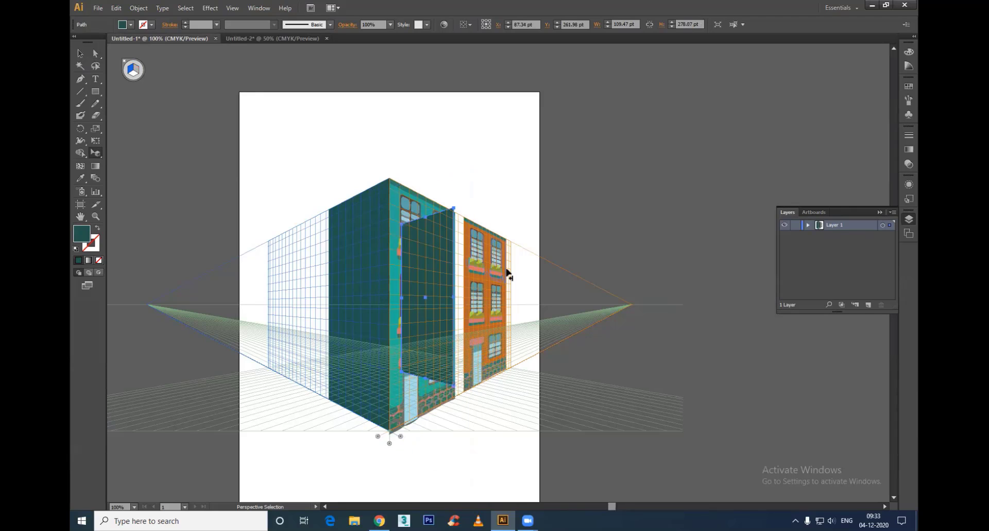
pyautogui.hotkey('ctrl', 'shift', '[')
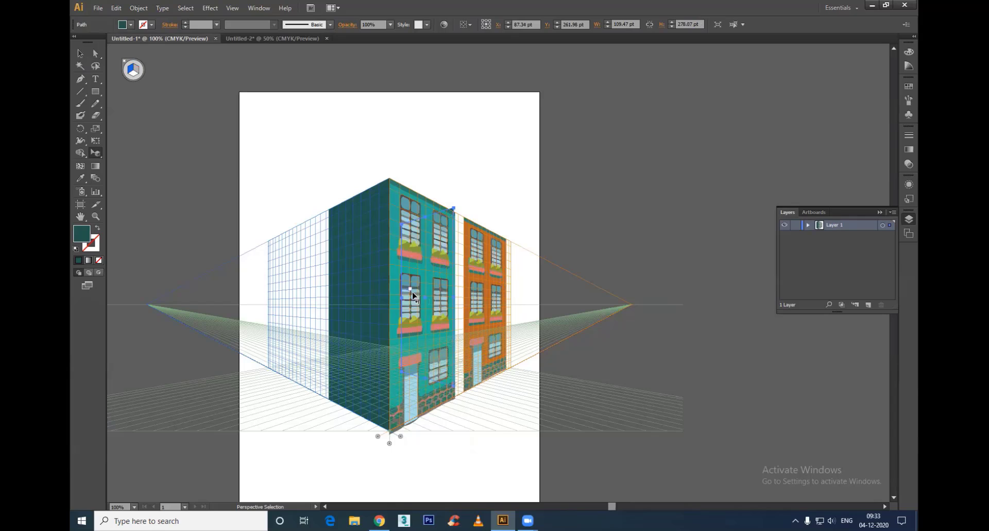
# Step: Align the dark wall behind the teal facade with the orange building's near edge, resizing it to about 109 by 265 pt
pyautogui.moveTo(428, 299); pyautogui.dragTo(434, 306)
pyautogui.moveTo(465, 399); pyautogui.dragTo(464, 394)
pyautogui.moveTo(464, 214); pyautogui.dragTo(464, 219)
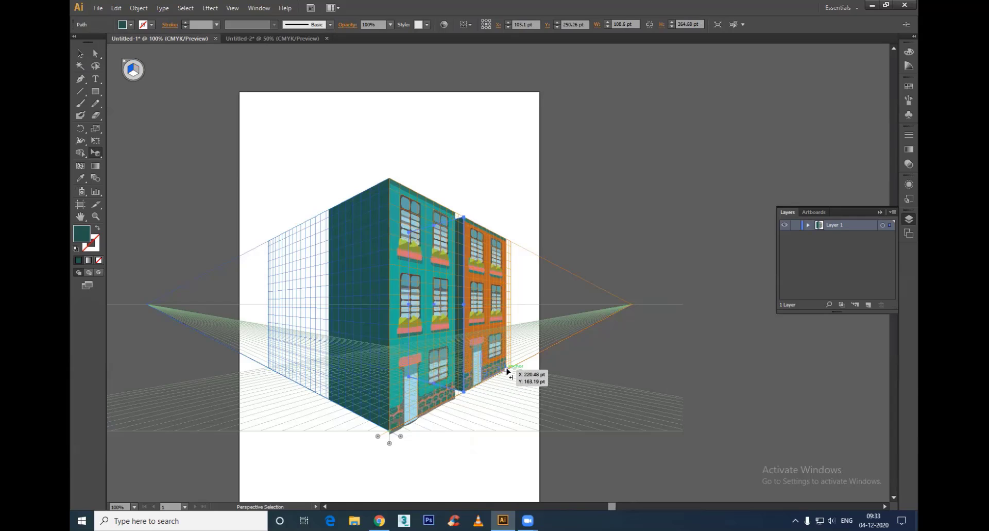
# Step: Recolor the orange building's side wall dark brown, using hex 4F2B11
pyautogui.press('i')
pyautogui.click(482, 276)
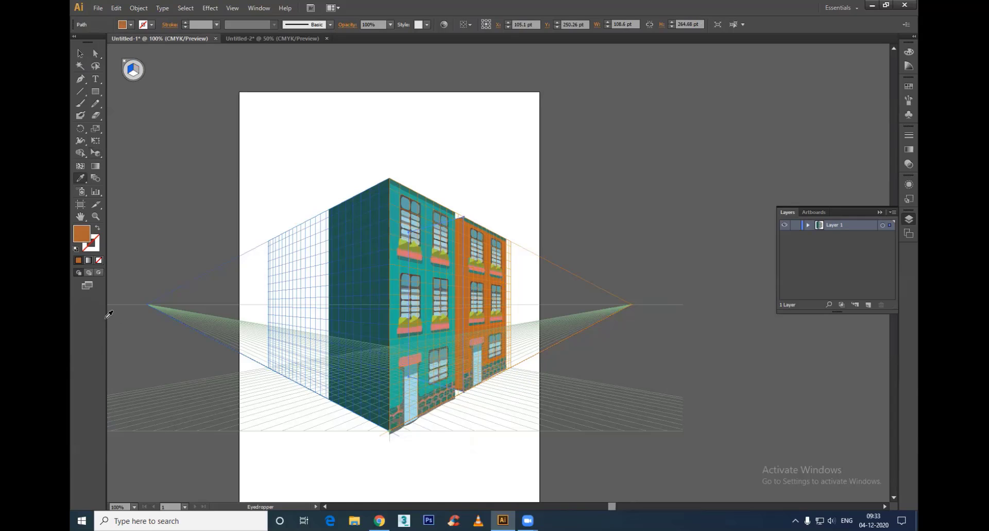
pyautogui.doubleClick(80, 239)
pyautogui.click(461, 284)
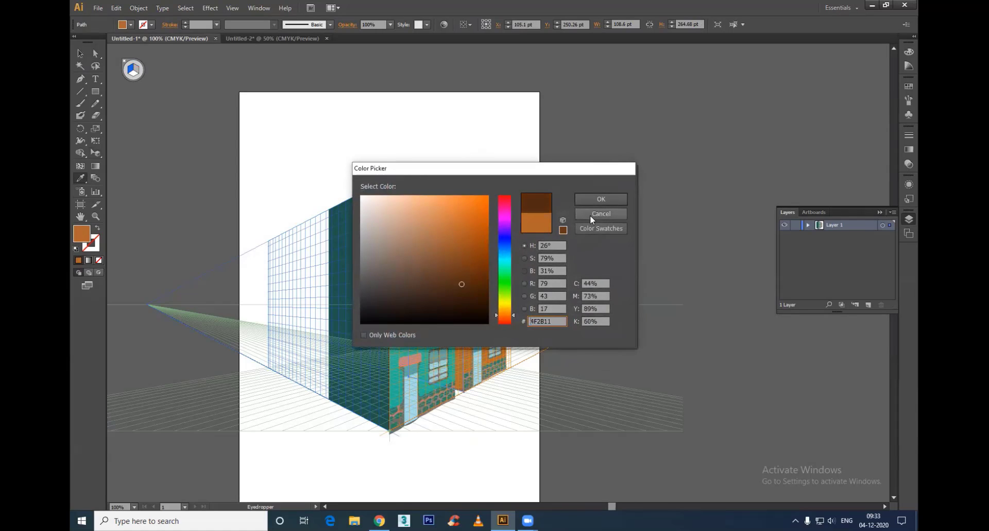
pyautogui.press('Return')
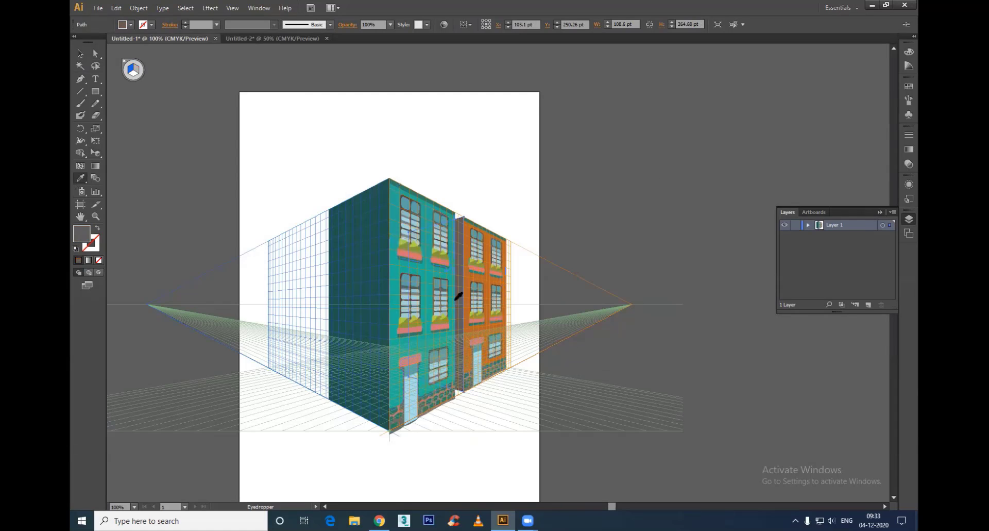
# Step: Duplicate the orange building farther along the right grid plane, shrinking the copy to about 400 by 508 pt
pyautogui.press('v')
pyautogui.click(492, 271)
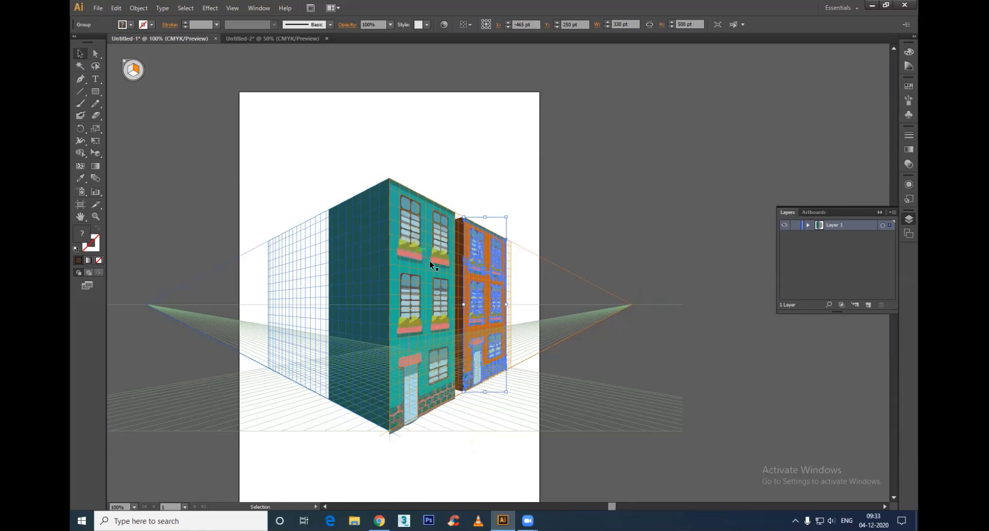
pyautogui.moveTo(490, 306); pyautogui.dragTo(553, 307)
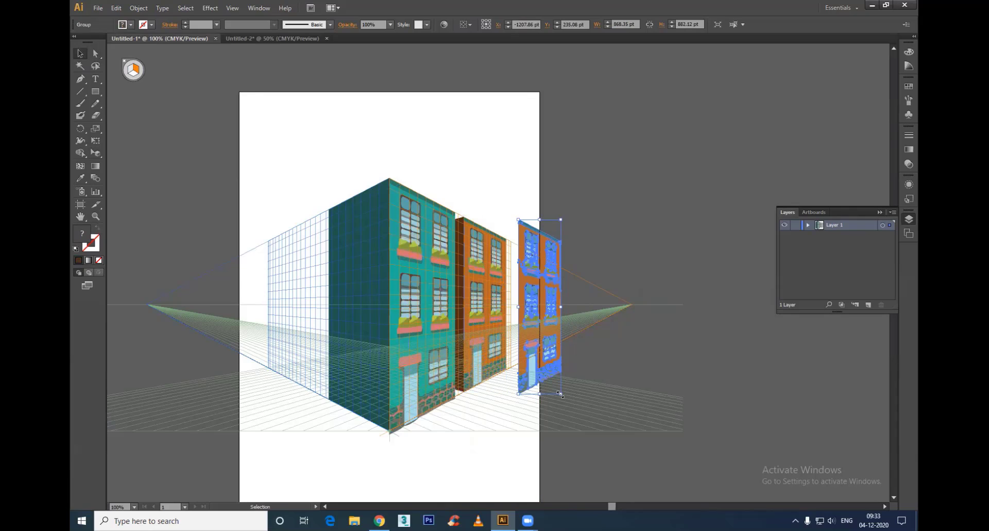
pyautogui.moveTo(560, 394); pyautogui.dragTo(526, 317)
pyautogui.moveTo(529, 260); pyautogui.dragTo(529, 242)
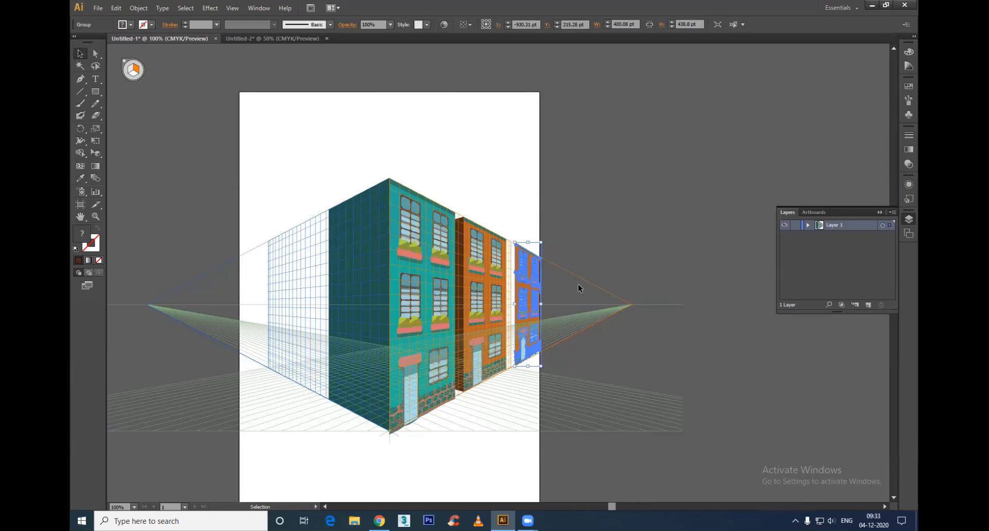
pyautogui.click(658, 387)
# Step: Recolor the main facade shape of the farthest building bright coral orange
pyautogui.press('a')
pyautogui.click(523, 291)
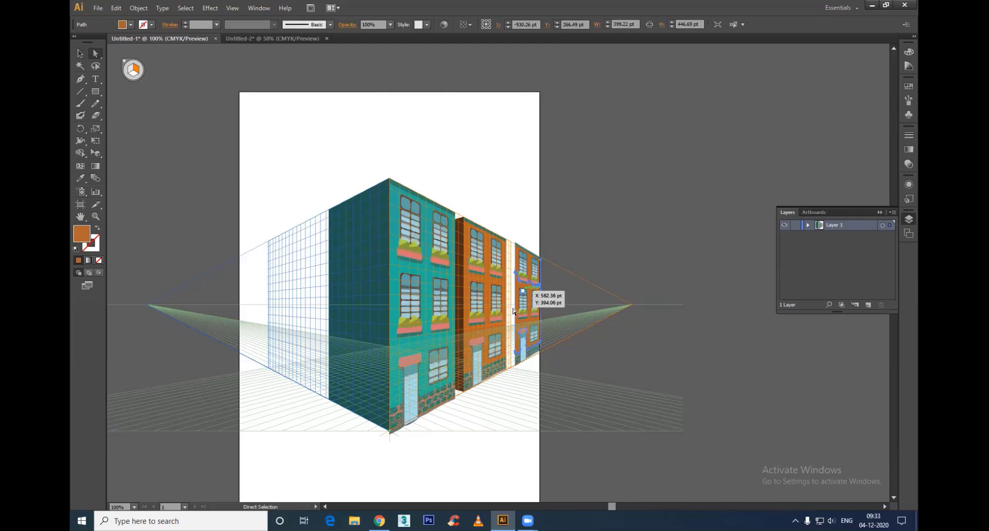
pyautogui.doubleClick(82, 233)
pyautogui.click(504, 322)
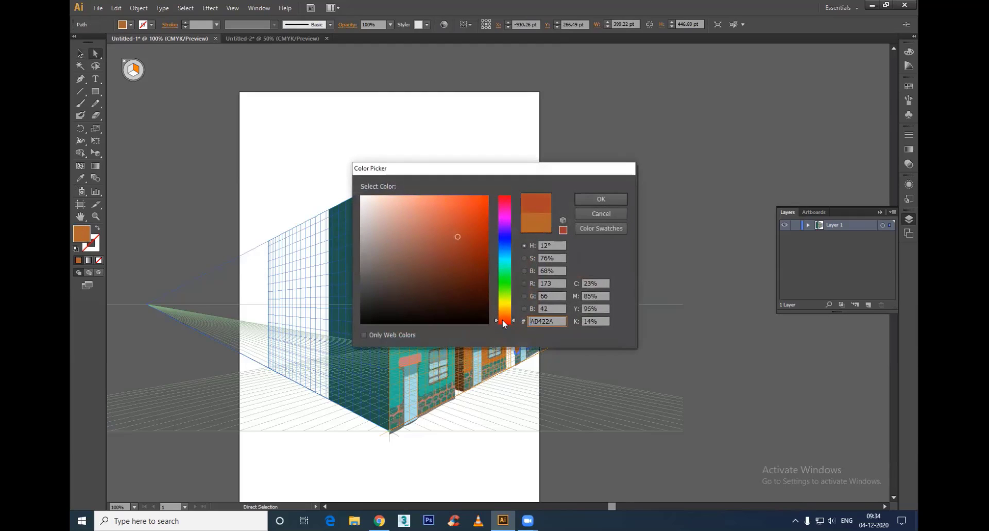
pyautogui.click(463, 200)
pyautogui.click(599, 200)
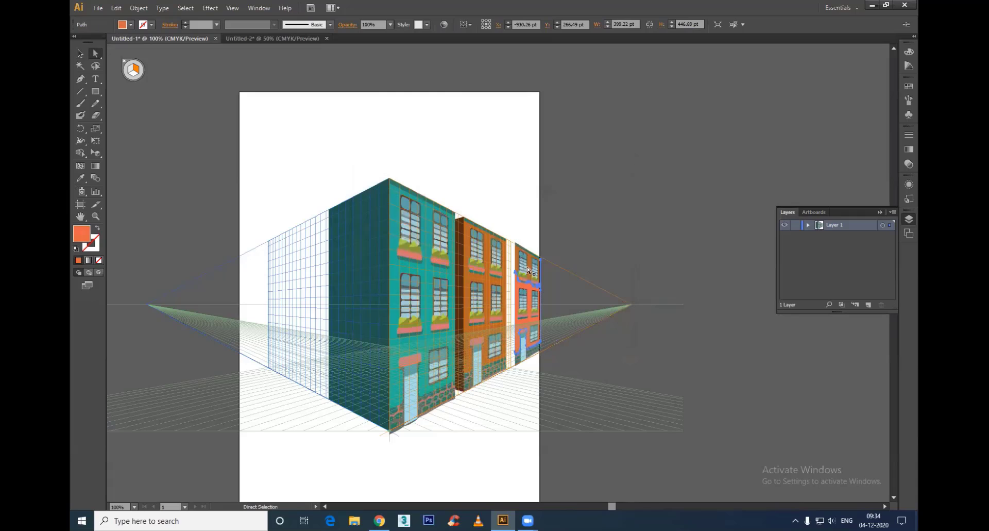
# Step: Match the farthest building's upper facade section to the coral of its lower facade with the Eyedropper
pyautogui.click(531, 262)
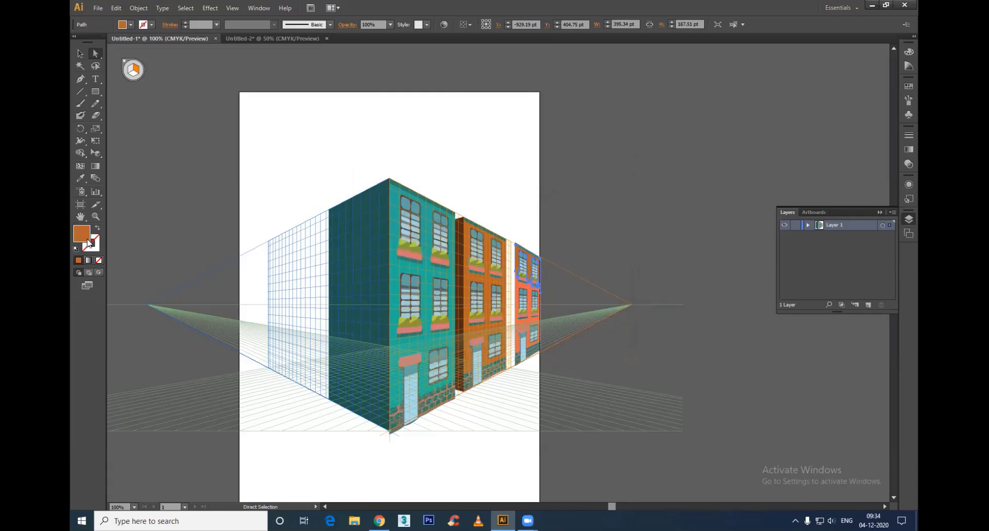
pyautogui.press('i')
pyautogui.click(525, 324)
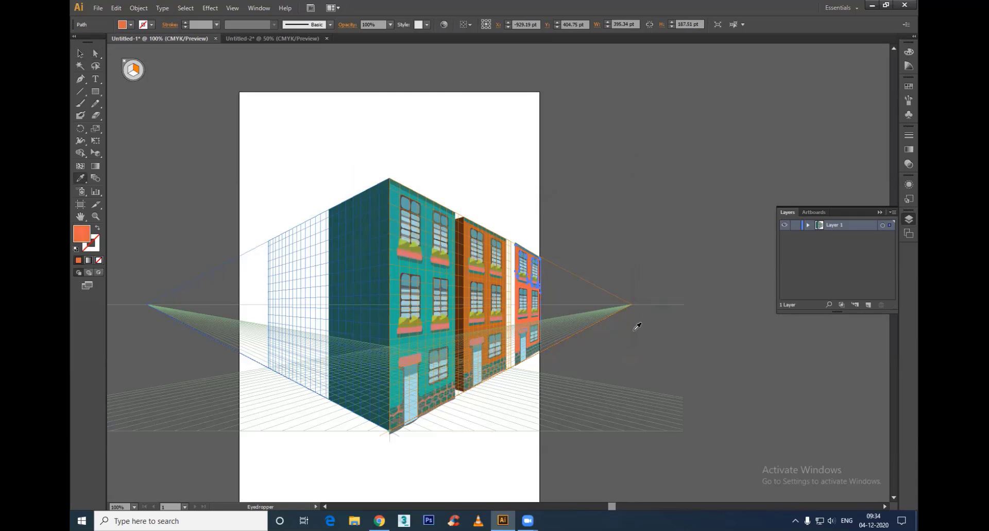
pyautogui.press('v')
pyautogui.click(693, 371)
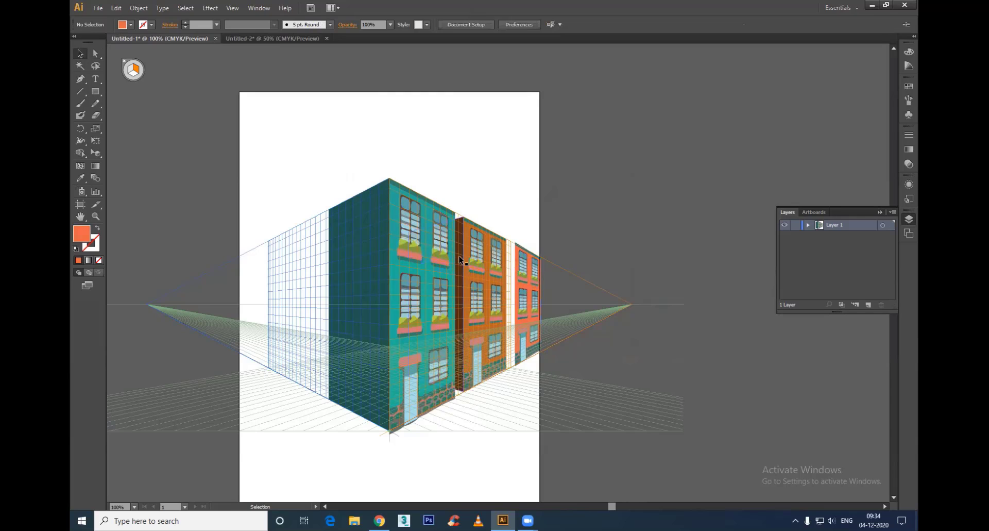
# Step: Duplicate the brown side wall to the coral building's near edge, resizing the copy to about 51 by 165 pt
pyautogui.moveTo(461, 262); pyautogui.dragTo(513, 269)
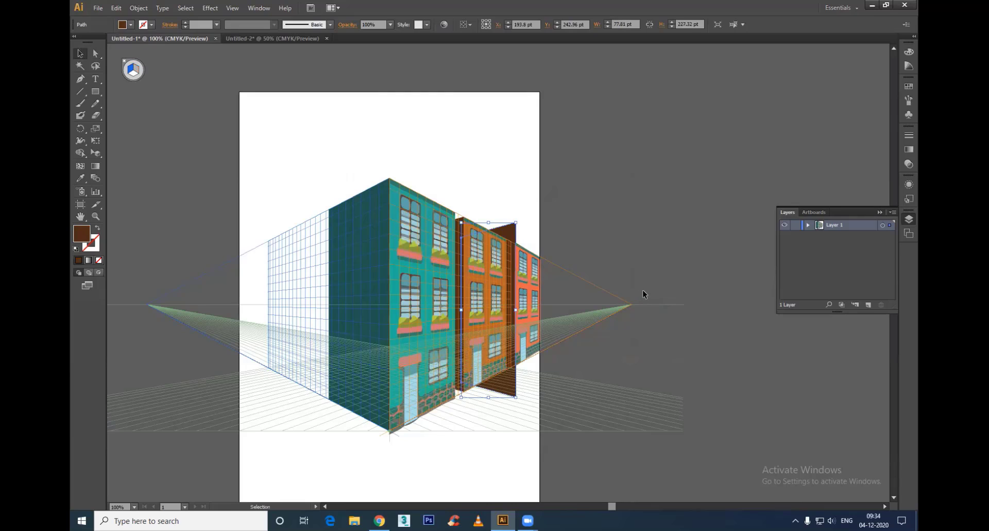
pyautogui.moveTo(516, 222); pyautogui.dragTo(501, 280)
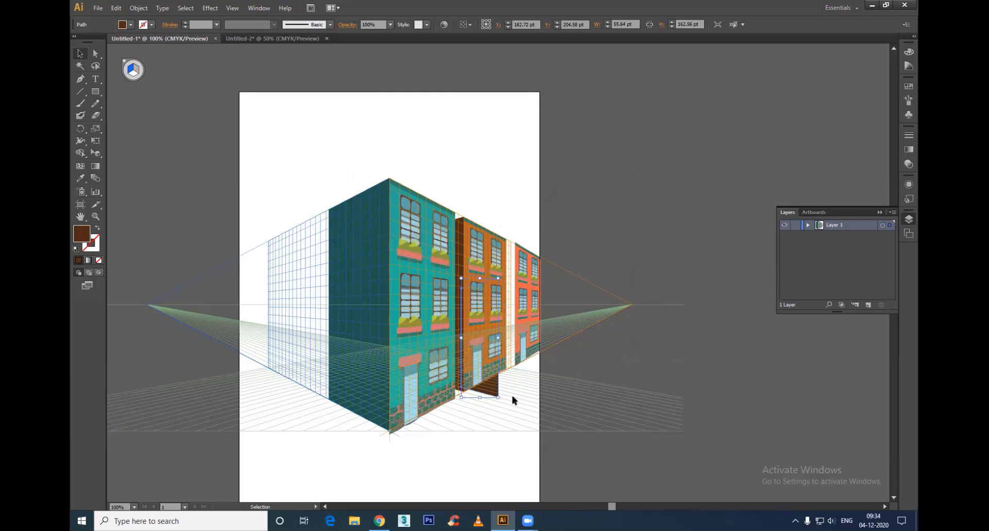
pyautogui.moveTo(490, 395); pyautogui.dragTo(505, 367)
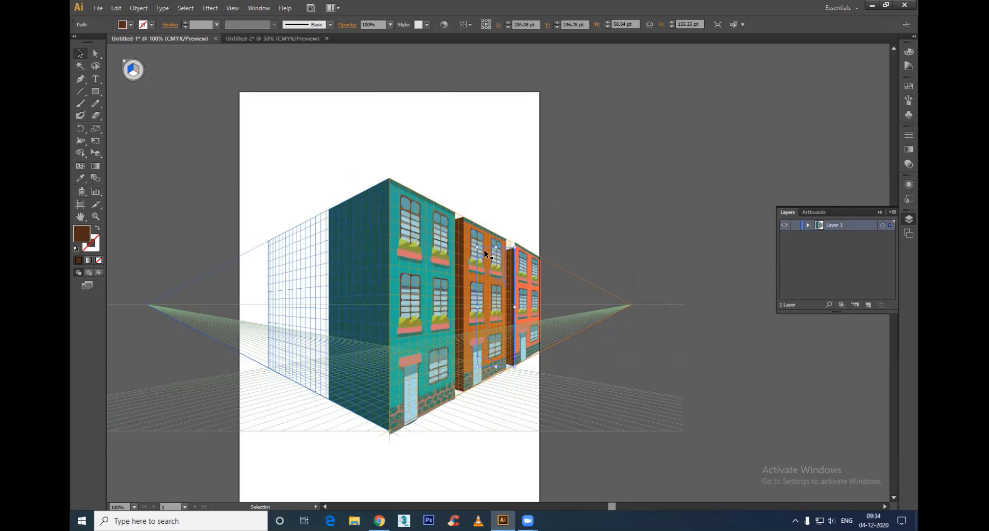
pyautogui.moveTo(496, 247); pyautogui.dragTo(496, 239)
# Step: Recolor the coral building's side wall dark reddish brown, using hex 75382C
pyautogui.press('i')
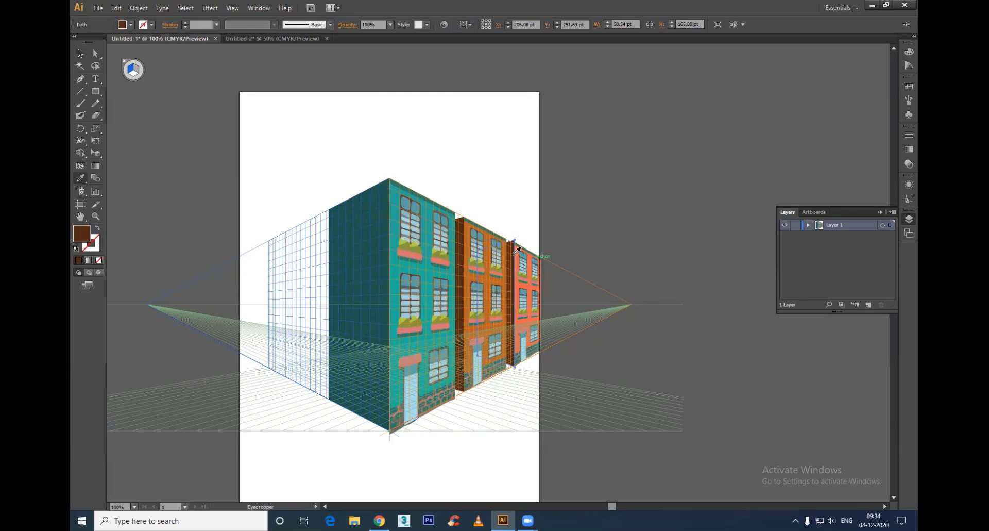
pyautogui.click(518, 284)
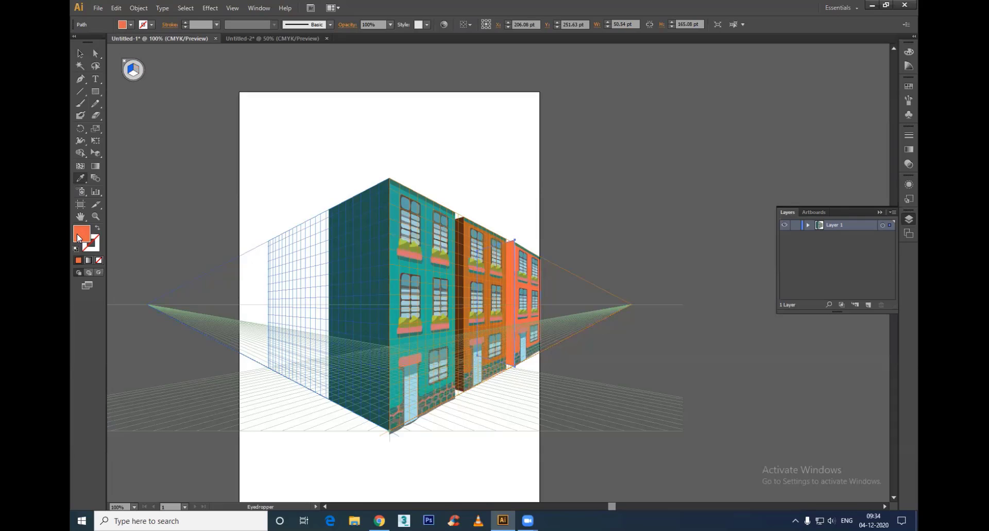
pyautogui.doubleClick(79, 238)
pyautogui.click(441, 264)
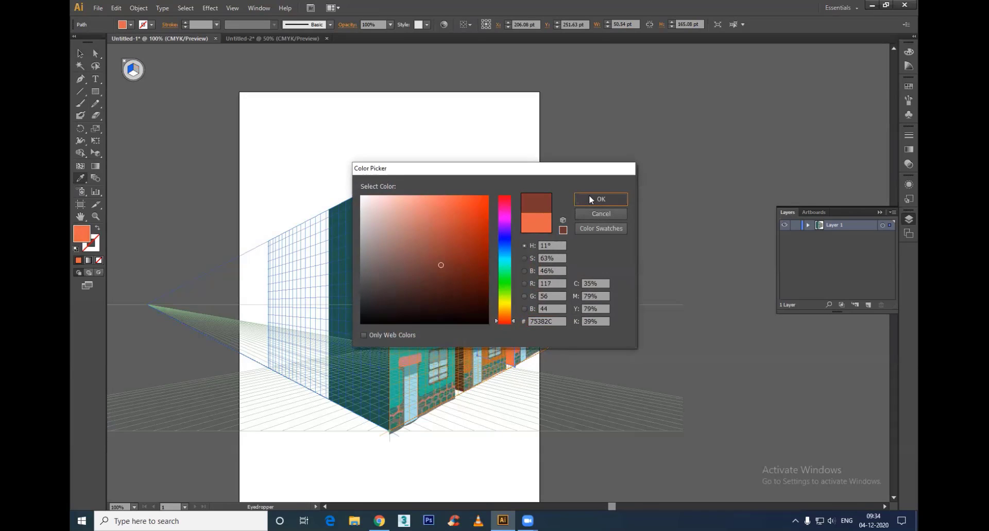
pyautogui.click(590, 197)
# Step: Lower the reddish-brown wall's top edge to meet the coral building's roofline, making the wall about 161 pt high
pyautogui.press('v')
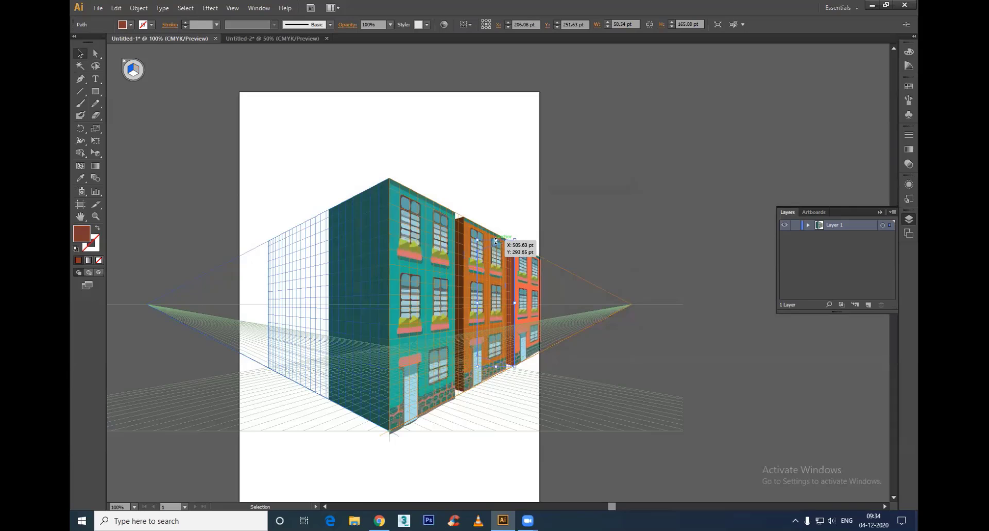
pyautogui.moveTo(496, 241); pyautogui.dragTo(498, 243)
pyautogui.click(685, 359)
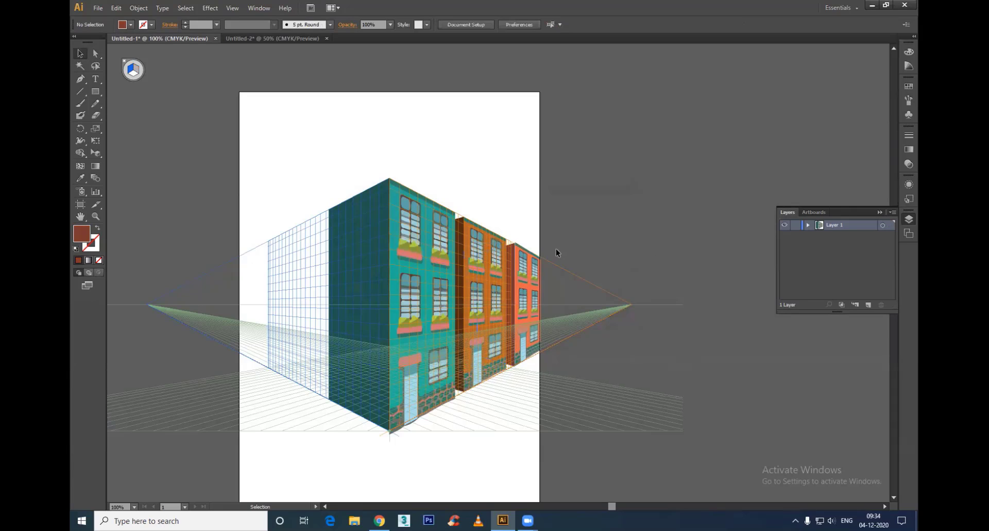
pyautogui.keyDown('alt'); pyautogui.scroll(3, 542, 238); pyautogui.keyUp('alt')
pyautogui.moveTo(426, 268); pyautogui.dragTo(426, 267)
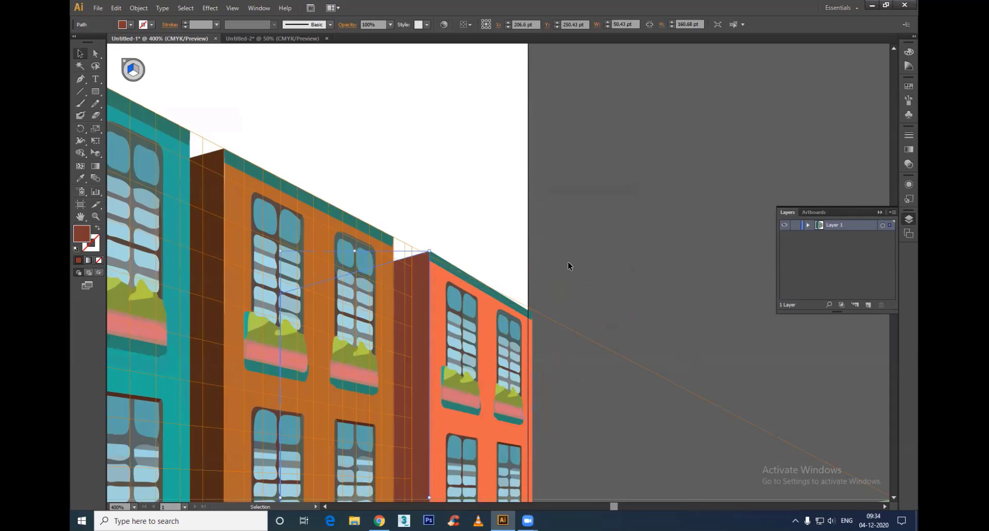
pyautogui.keyDown('alt'); pyautogui.scroll(-4, 551, 363); pyautogui.keyUp('alt')
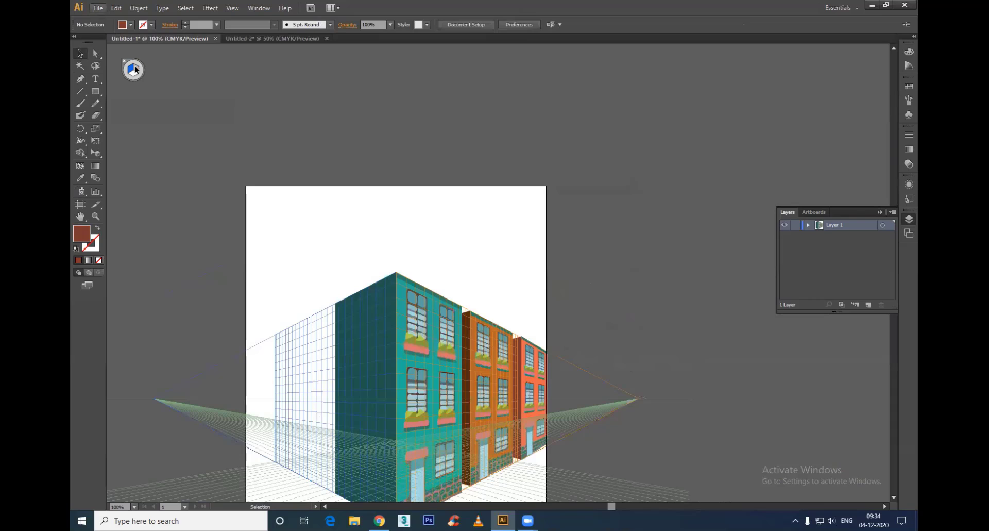
pyautogui.scroll(-5, 581, 228)
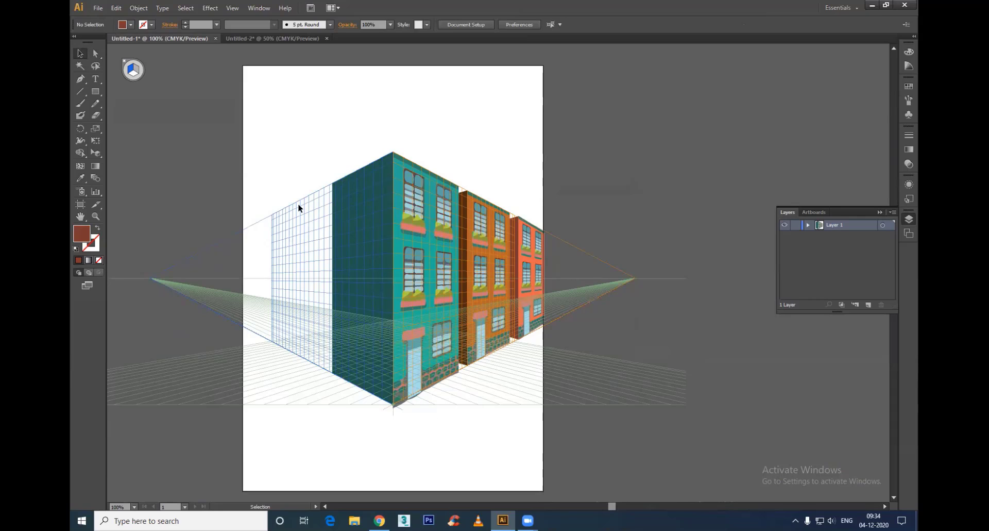
pyautogui.click(480, 246)
pyautogui.press('a')
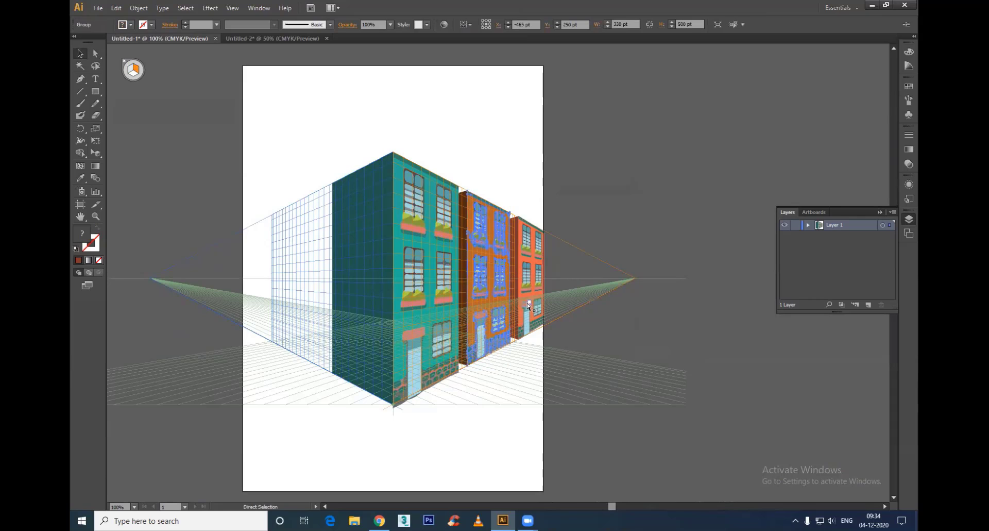
pyautogui.press('v')
# Step: Hide Layer 2 and unlock Layer 1 in Untitled-2
pyautogui.click(269, 38)
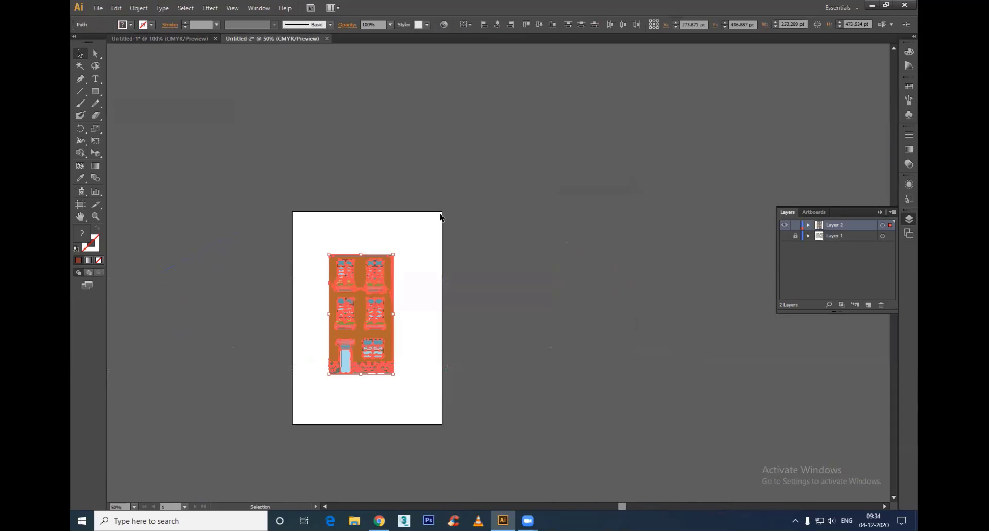
pyautogui.click(661, 286)
pyautogui.click(785, 225)
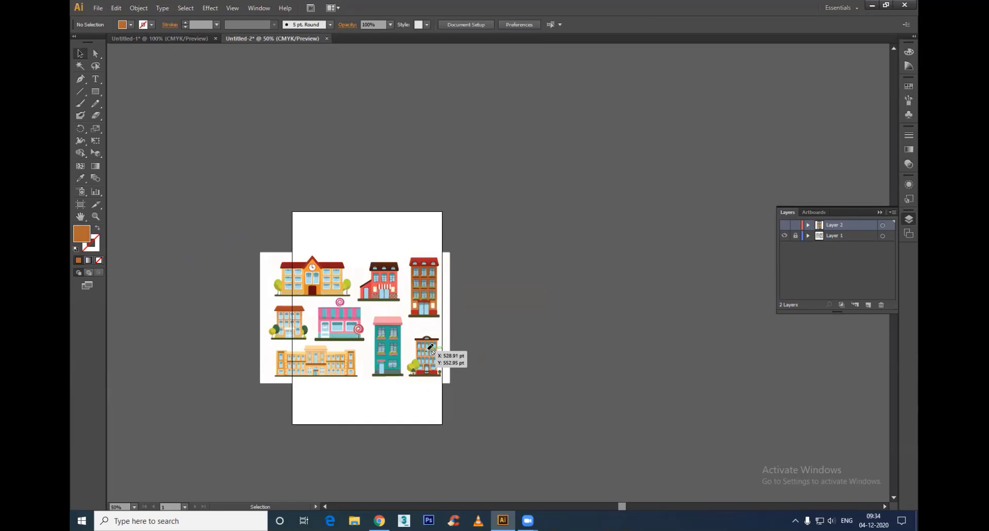
pyautogui.click(95, 54)
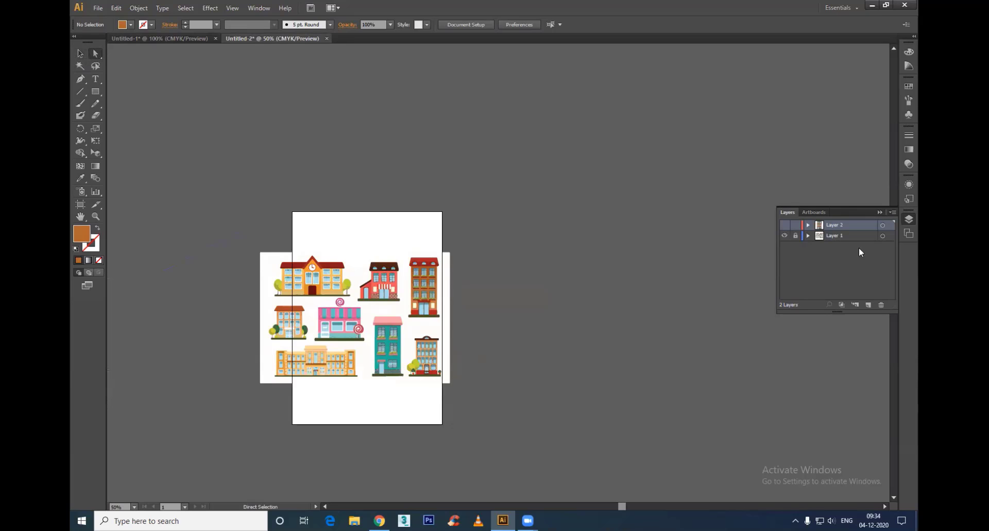
pyautogui.click(795, 236)
# Step: Remove the large off-white background rectangle behind the building illustrations
pyautogui.click(434, 356)
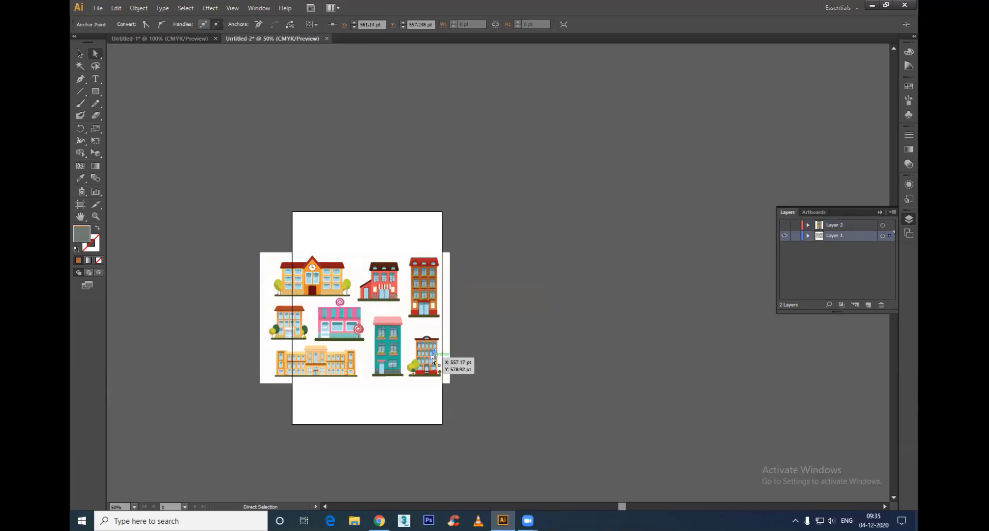
pyautogui.click(453, 345)
pyautogui.click(450, 344)
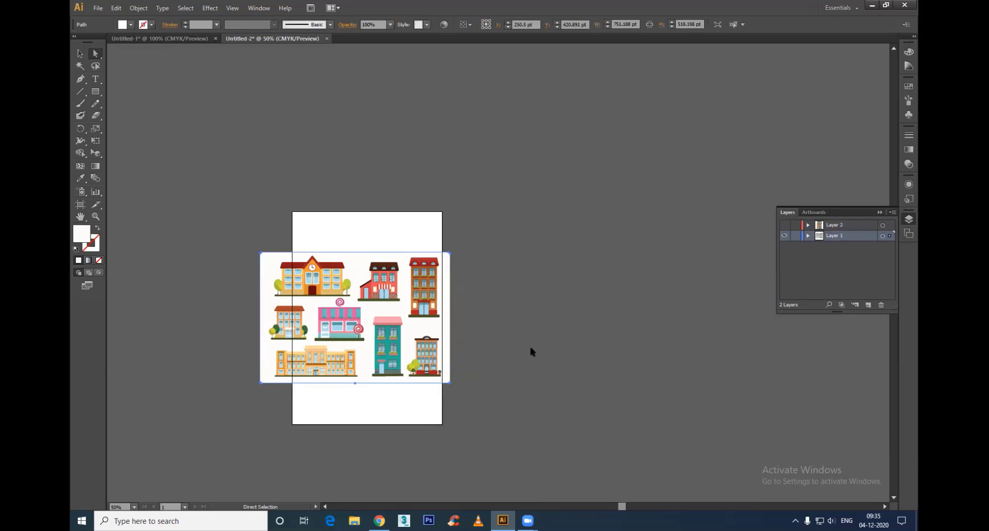
pyautogui.click(531, 348)
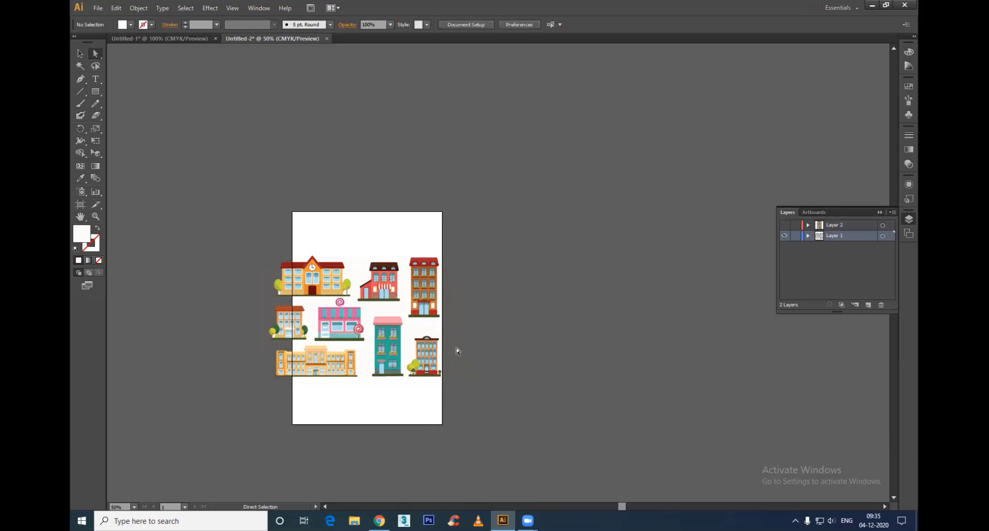
# Step: Copy the small orange building with the yellow-green tree from Untitled-2 and paste it into Untitled-1 with the left grid plane active
pyautogui.moveTo(459, 330); pyautogui.dragTo(407, 390)
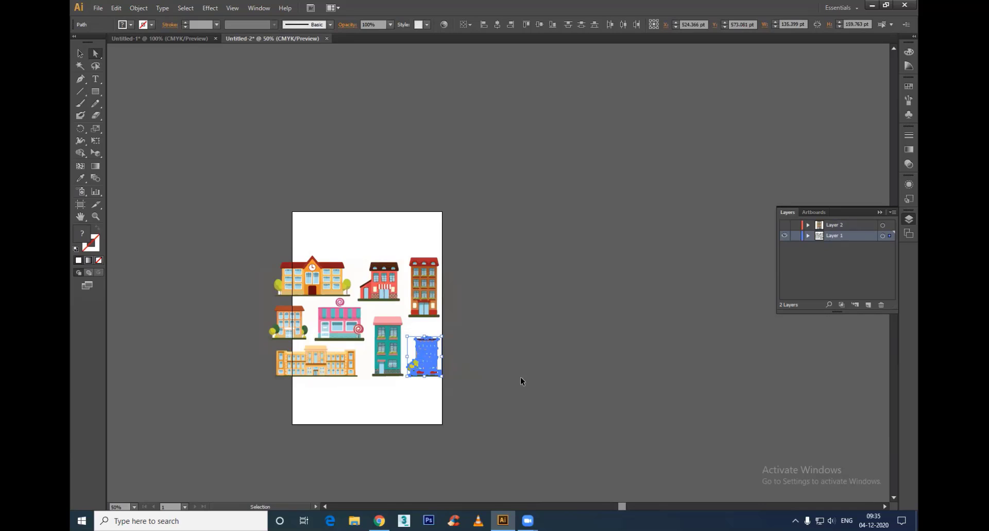
pyautogui.press('a')
pyautogui.click(174, 38)
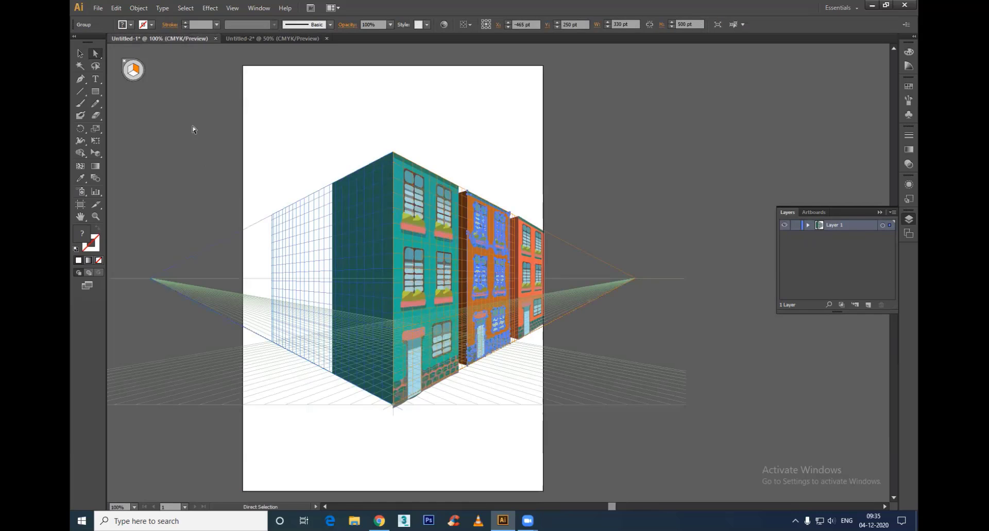
pyautogui.click(129, 71)
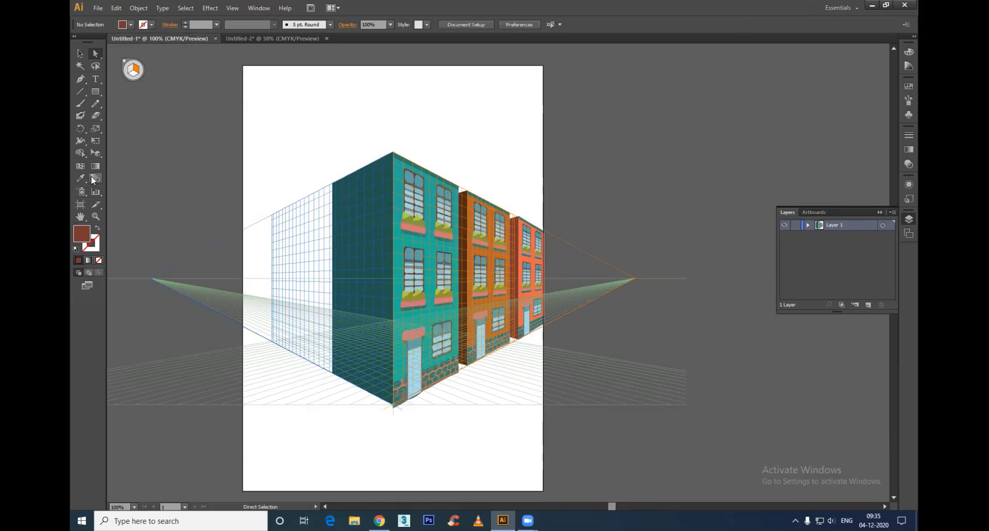
pyautogui.click(95, 153)
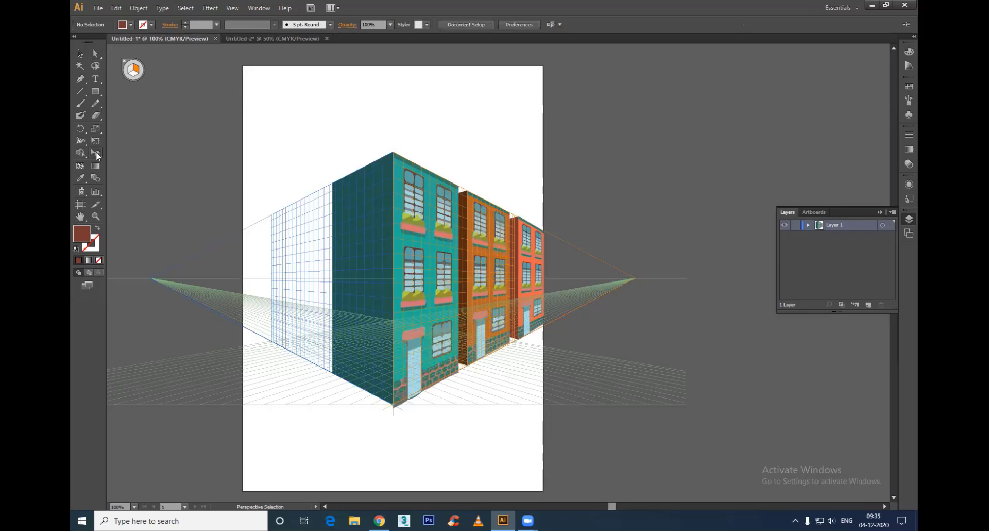
pyautogui.click(129, 70)
pyautogui.hotkey('ctrl', 'v')
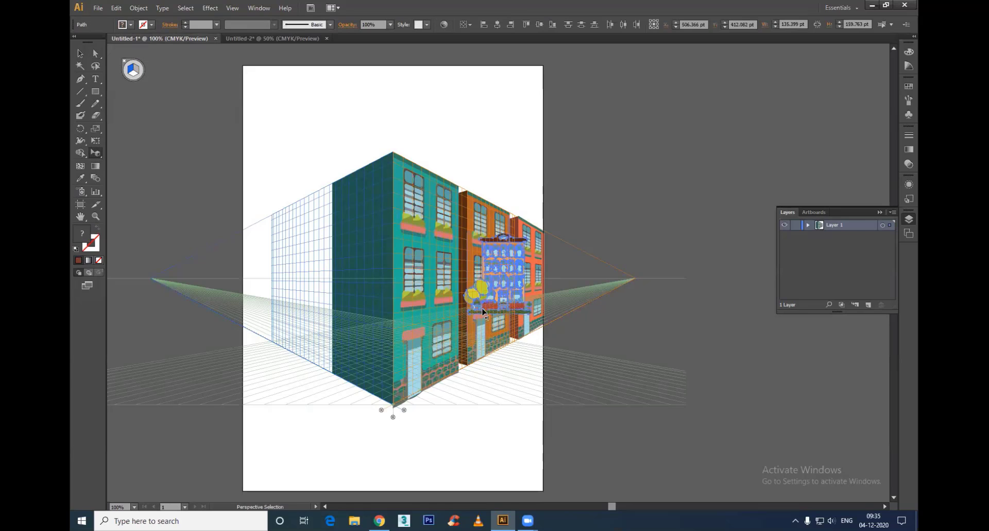
# Step: Place the pasted building on the left perspective plane beyond the dark teal wall and enlarge it to roughly the teal building's height
pyautogui.moveTo(507, 271); pyautogui.dragTo(306, 310)
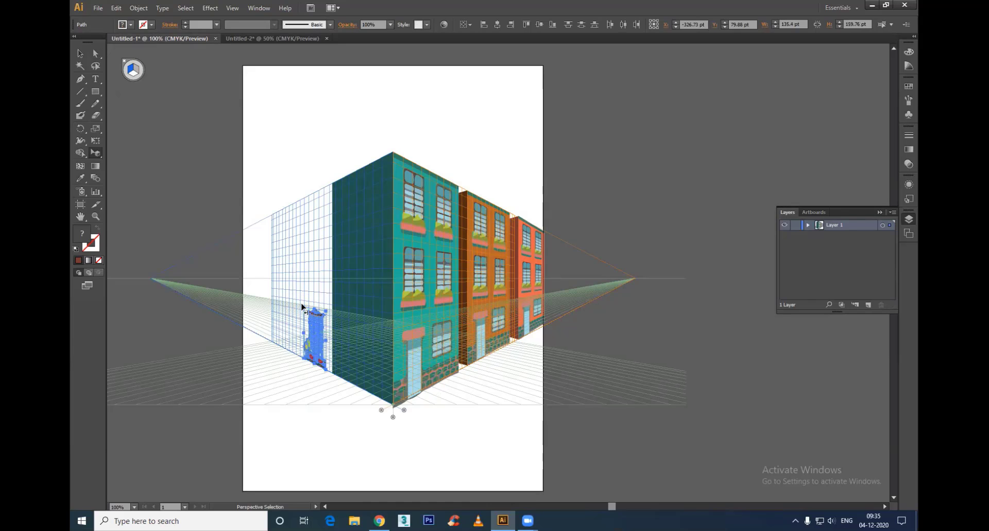
pyautogui.moveTo(275, 271); pyautogui.dragTo(277, 194)
pyautogui.click(496, 473)
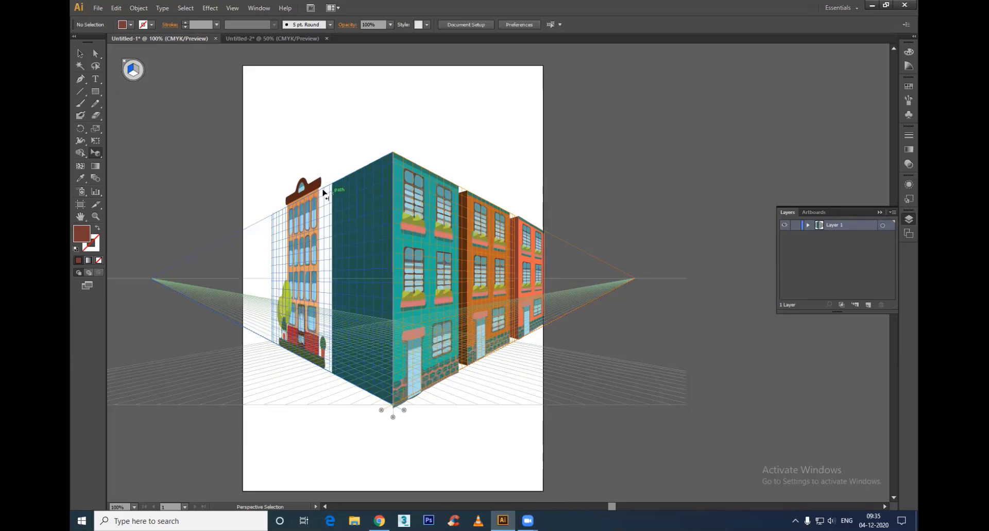
# Step: Draw a reddish-brown side wall about 152 by 286 pt on the right grid plane for the small orange building, behind the dark teal wall
pyautogui.click(141, 70)
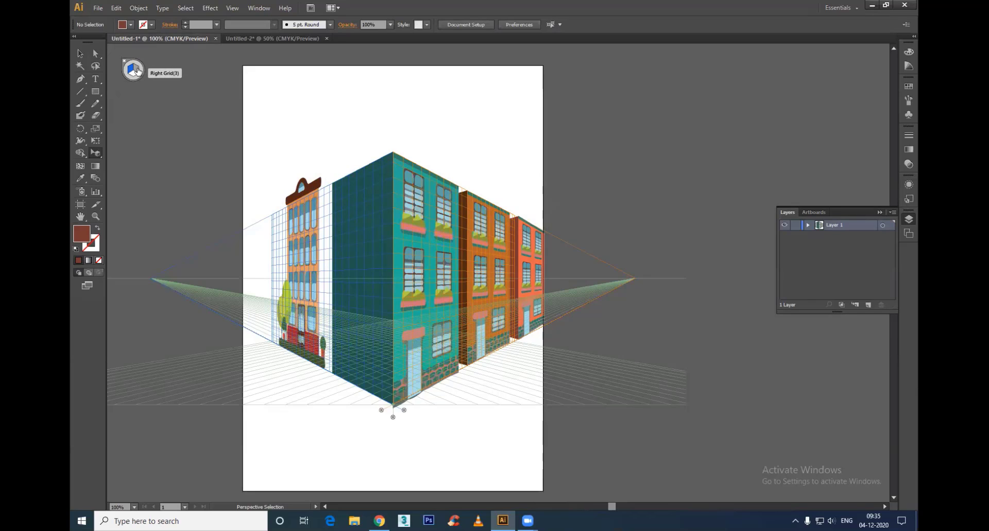
pyautogui.click(95, 91)
pyautogui.moveTo(332, 181); pyautogui.dragTo(391, 347)
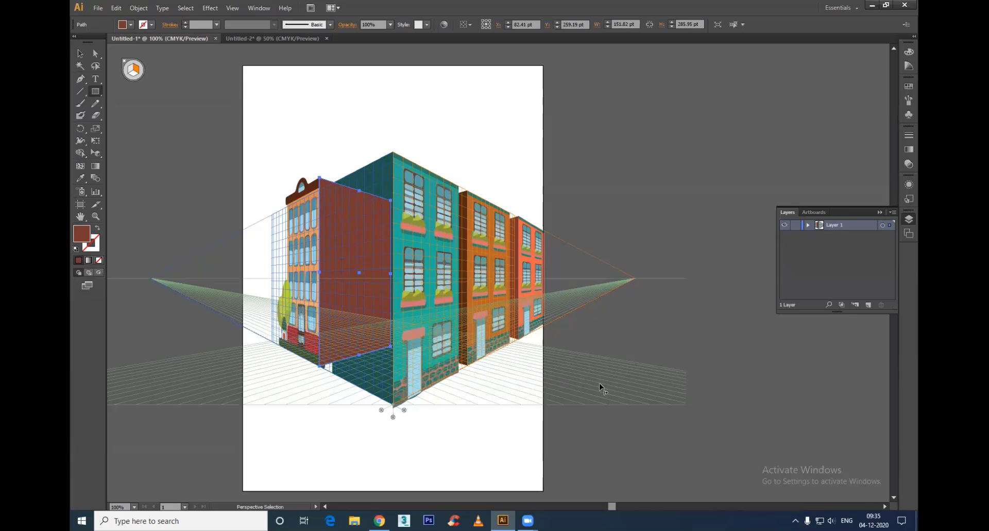
pyautogui.hotkey('ctrl', '[')
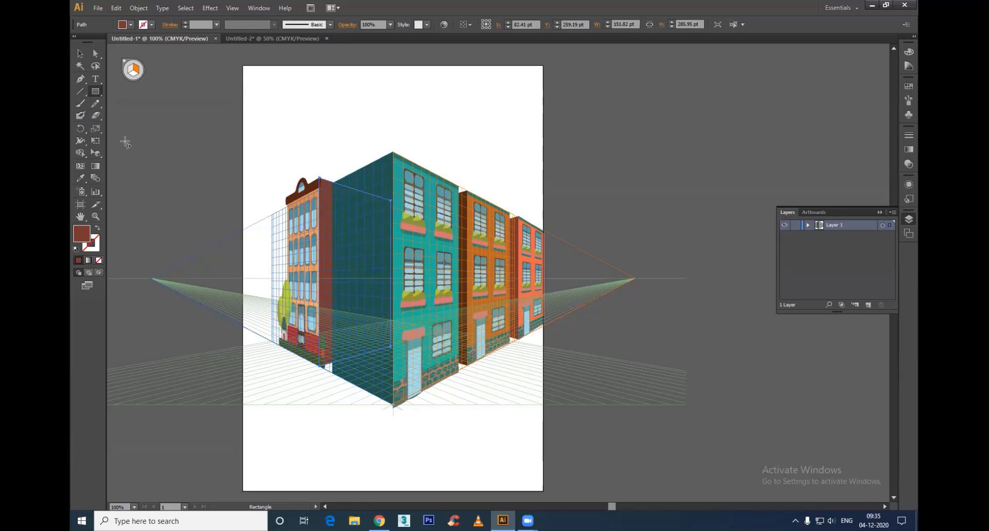
pyautogui.click(78, 53)
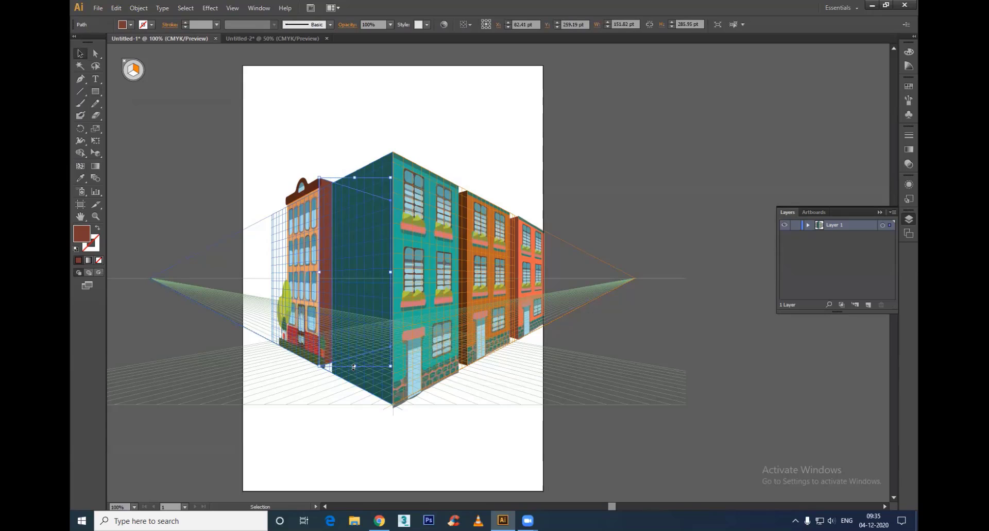
pyautogui.click(314, 385)
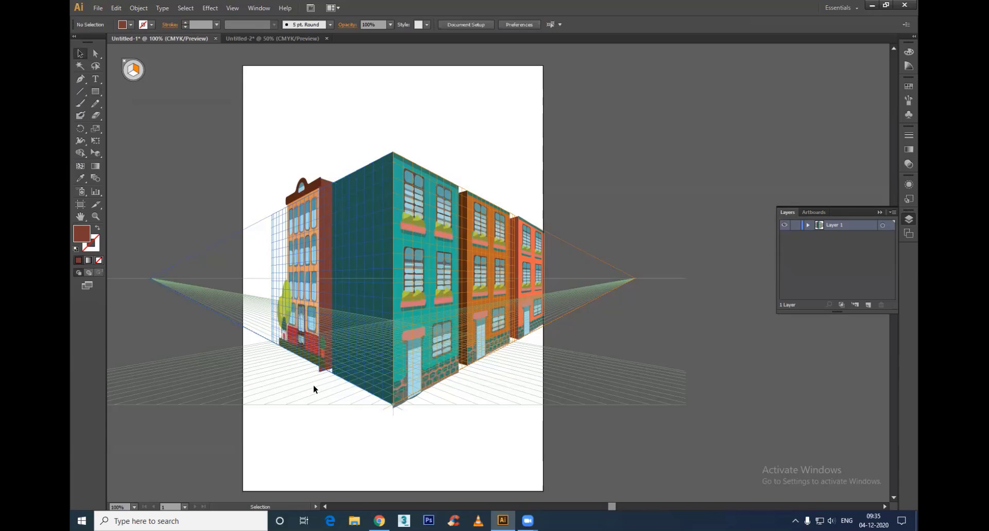
# Step: Draw a ground rectangle about 6311 by 5293 pt on the horizontal grid plane under the buildings and send it to the back
pyautogui.press('a')
pyautogui.hotkey('shift', 'v')
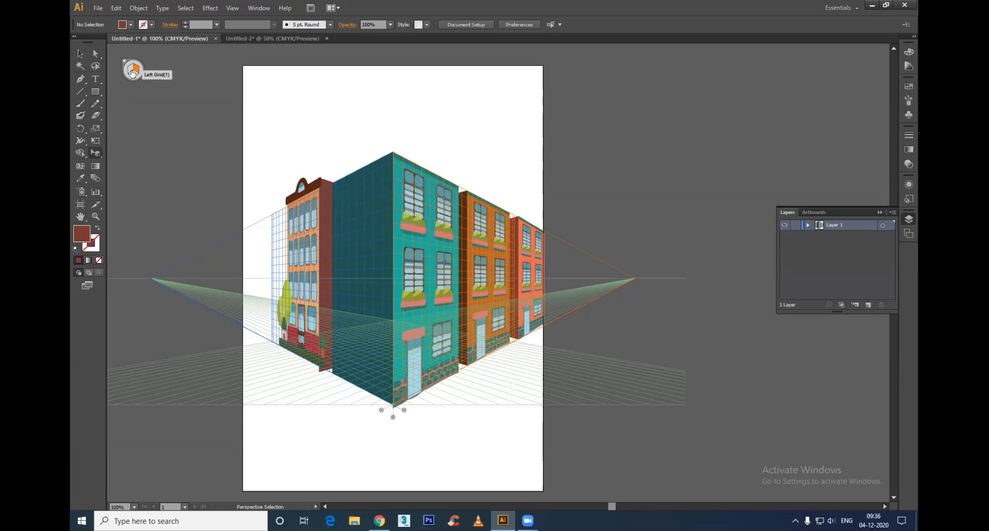
pyautogui.click(134, 75)
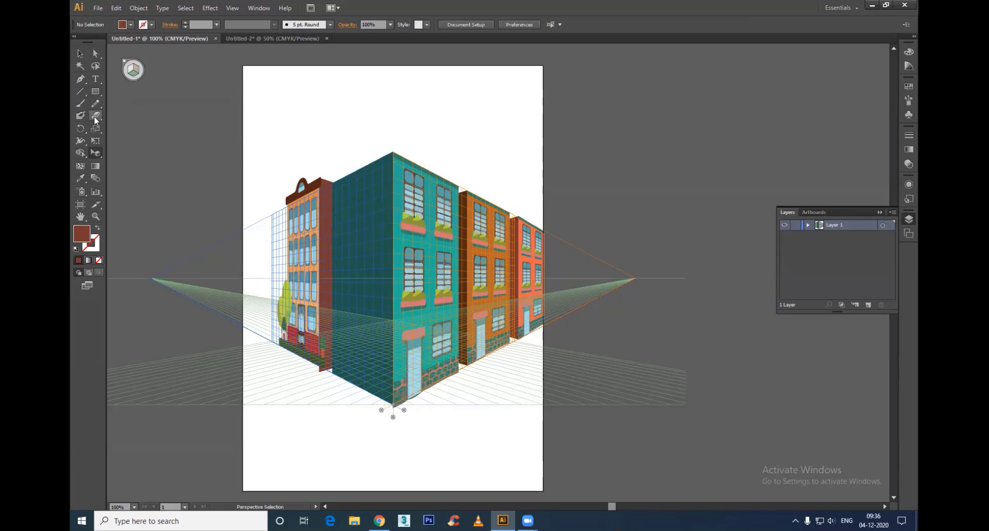
pyautogui.click(96, 91)
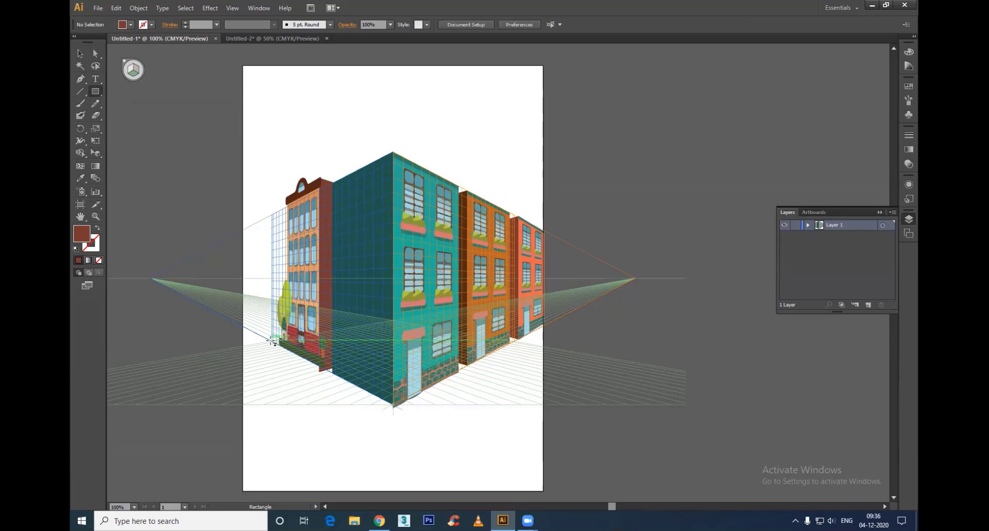
pyautogui.moveTo(273, 341); pyautogui.dragTo(389, 463)
pyautogui.hotkey('ctrl', 'z')
pyautogui.moveTo(392, 286); pyautogui.dragTo(391, 457)
pyautogui.hotkey('ctrl', 'shift', '[')
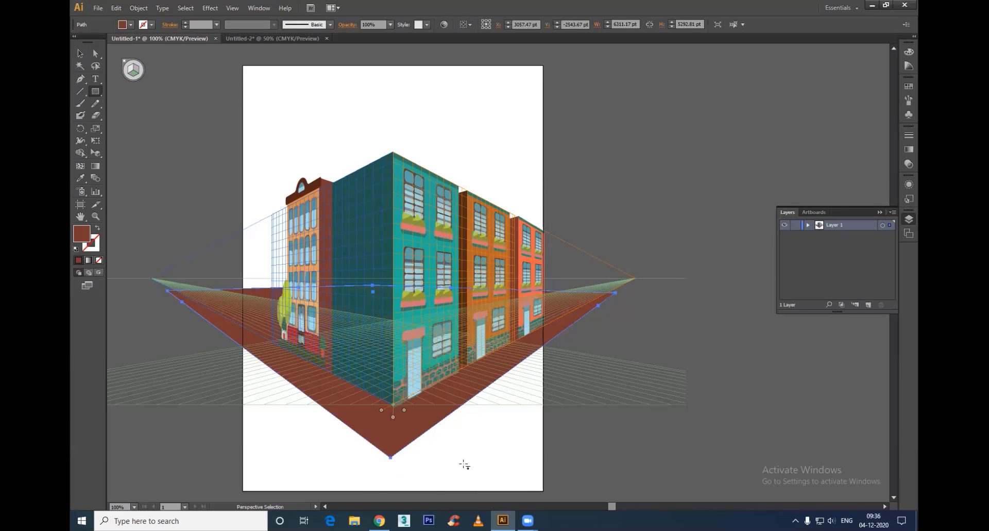
# Step: Recolor the ground rectangle dark brownish gray
pyautogui.press('m')
pyautogui.doubleClick(81, 234)
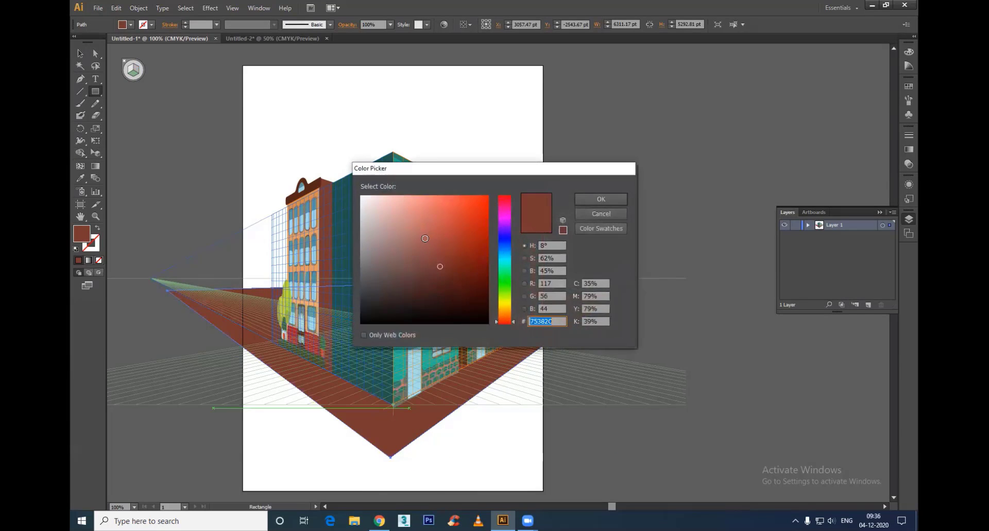
pyautogui.click(375, 262)
pyautogui.click(366, 274)
pyautogui.click(601, 199)
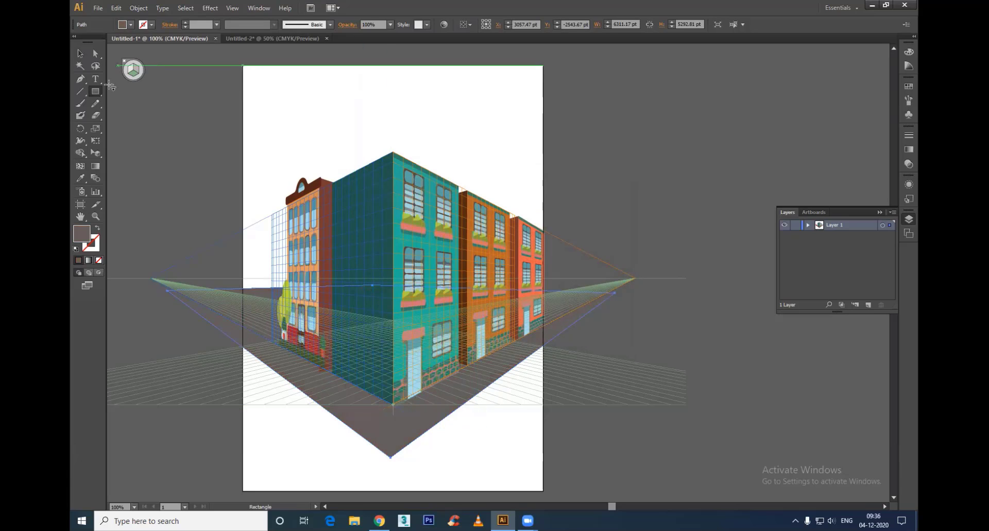
# Step: Deselect the ground rectangle and hide the perspective grid
pyautogui.click(81, 53)
pyautogui.click(604, 158)
pyautogui.press('ctrl')
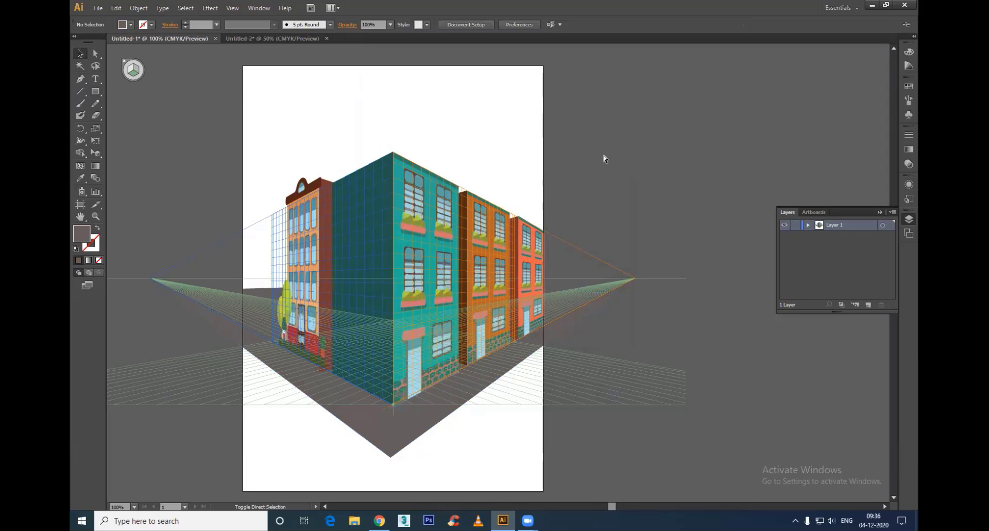
pyautogui.hotkey('ctrl', 'shift', 'i')
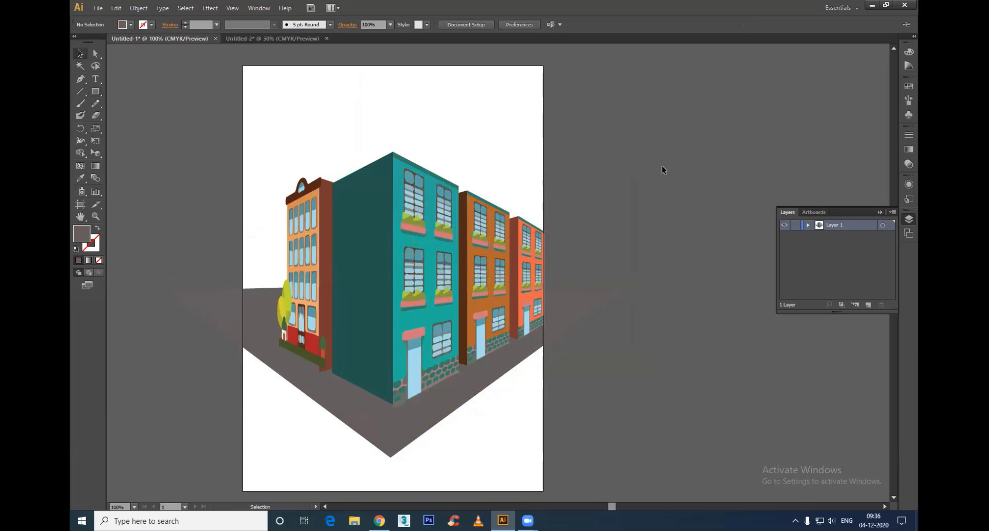
pyautogui.moveTo(663, 148); pyautogui.dragTo(199, 443)
pyautogui.press('a')
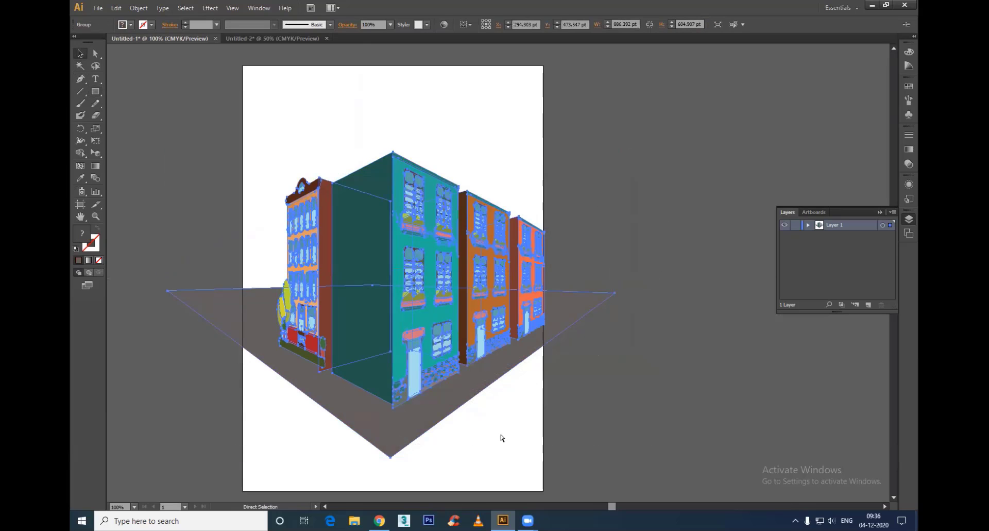
pyautogui.click(618, 409)
# Step: Draw a 552 by 552 pt square over the street scene, covering most of the artboard's width
pyautogui.click(96, 91)
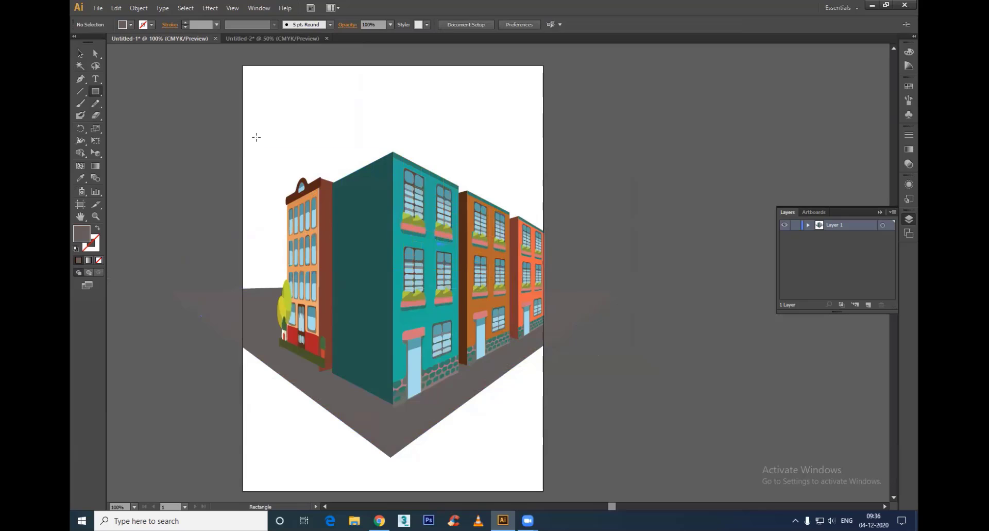
pyautogui.moveTo(257, 137)
pyautogui.mouseDown()
pyautogui.moveTo(521, 419)
pyautogui.moveTo(508, 412)
pyautogui.moveTo(535, 417)
pyautogui.mouseUp()
pyautogui.press('v')
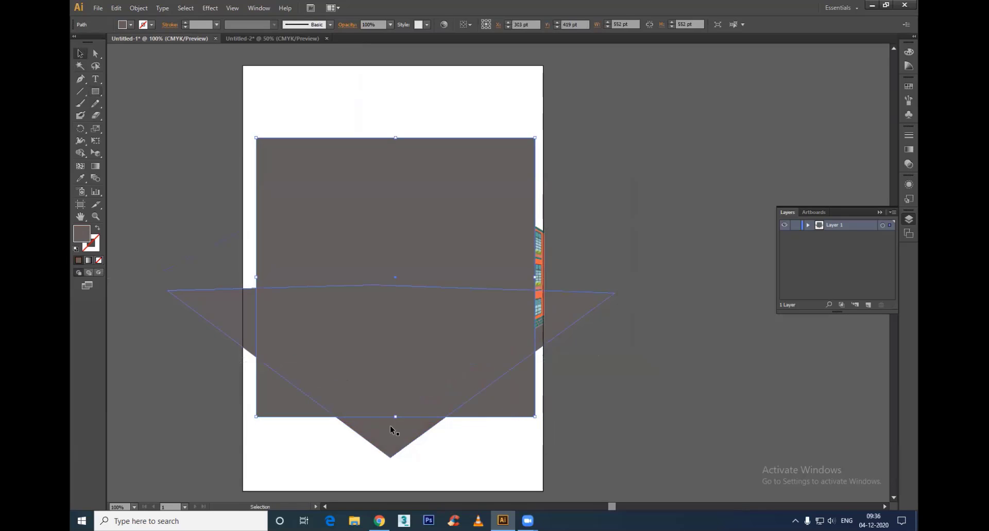
# Step: Clip the whole street scene to the square and shrink it proportionally about its centre to less than half its size
pyautogui.hotkey('ctrl', 'a')
pyautogui.press('a')
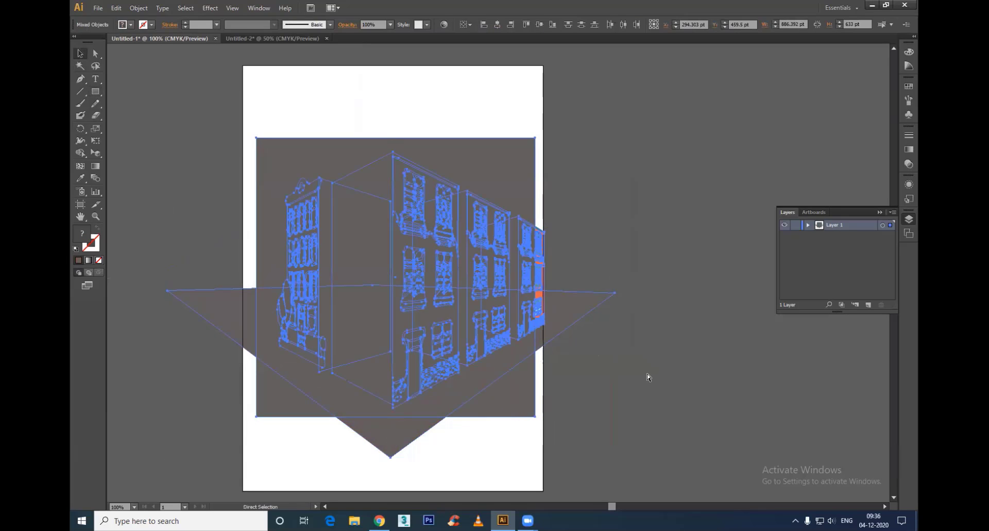
pyautogui.hotkey('ctrl', '7')
pyautogui.press('v')
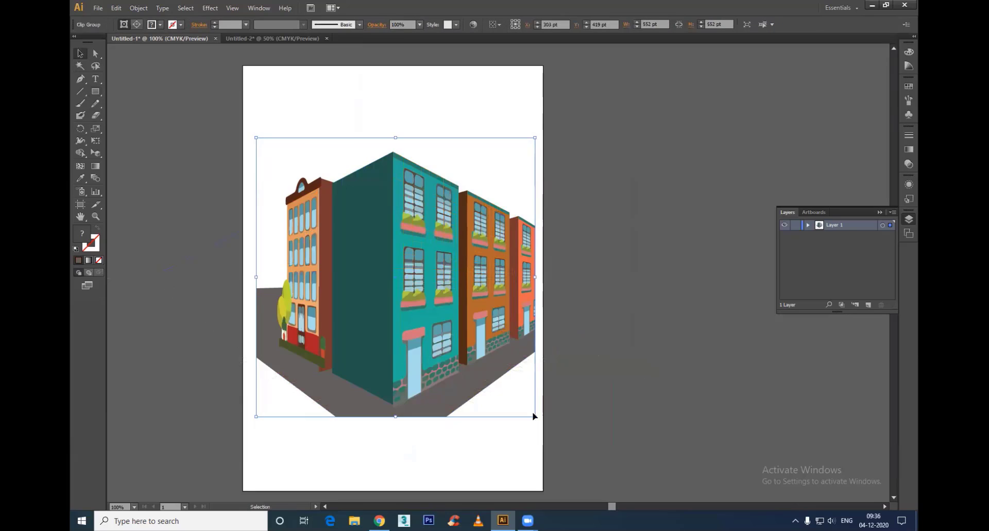
pyautogui.moveTo(534, 416); pyautogui.dragTo(458, 339)
pyautogui.click(493, 385)
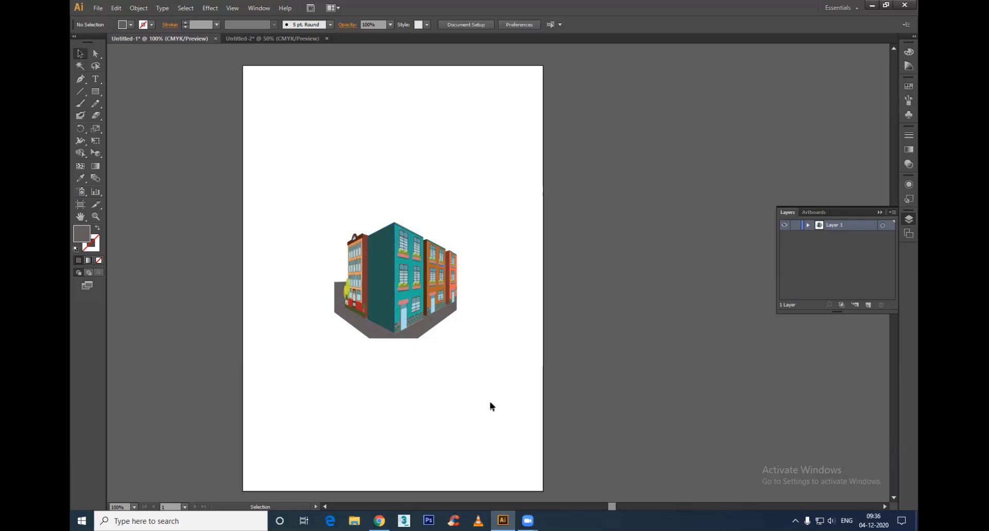
# Step: Show the perspective grid again, undo the last shrinking of the clipped street scene and deselect it
pyautogui.scroll(2, 380, 271)
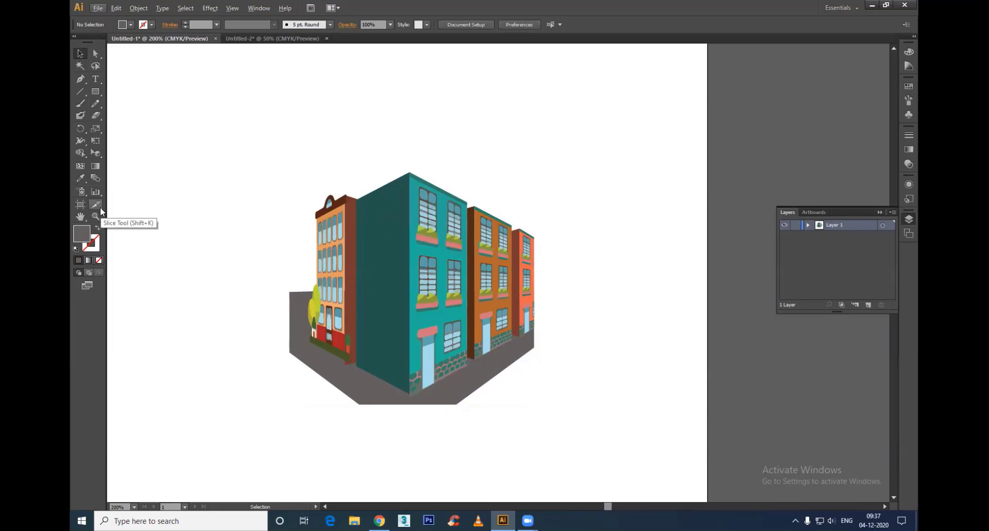
pyautogui.hotkey('ctrl', 'shift', 'i')
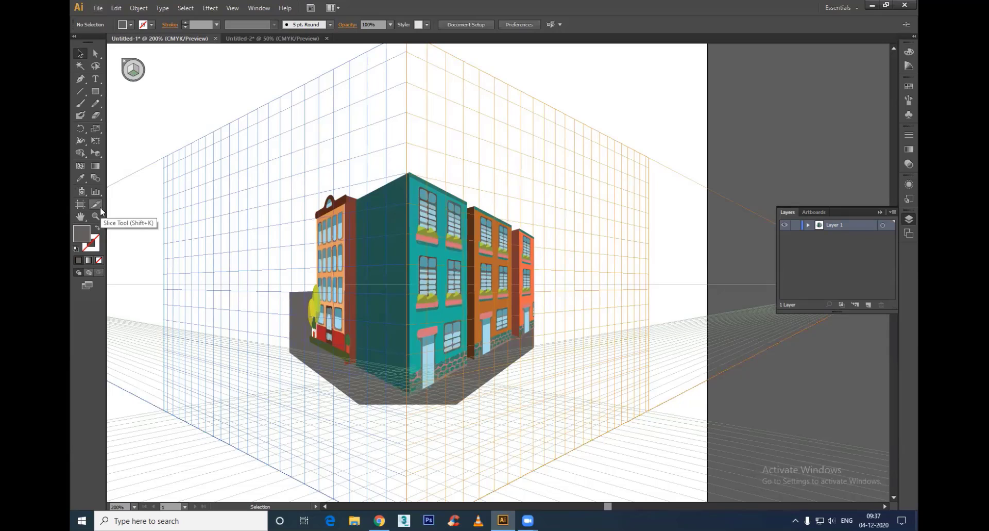
pyautogui.hotkey('ctrl', 'z')
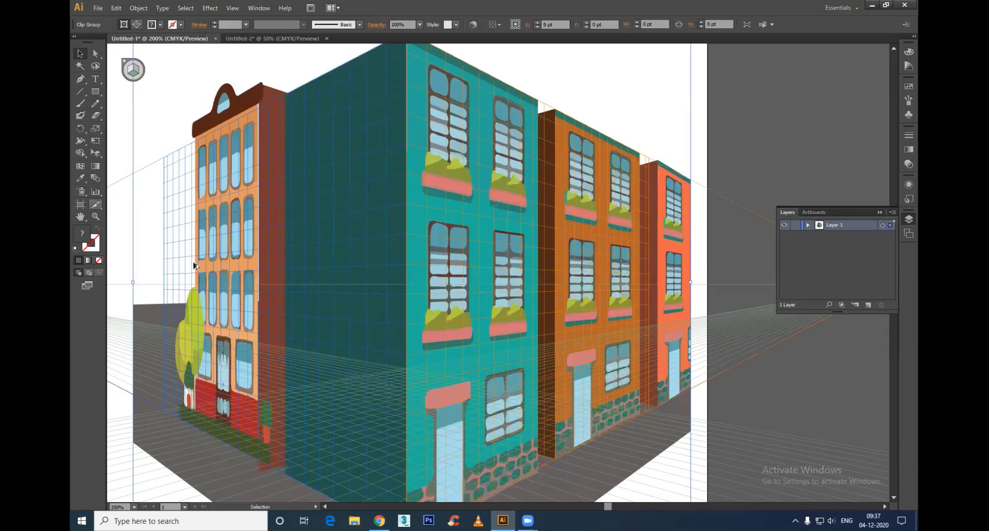
pyautogui.scroll(-5, 333, 331)
pyautogui.click(333, 332)
pyautogui.scroll(2, 332, 331)
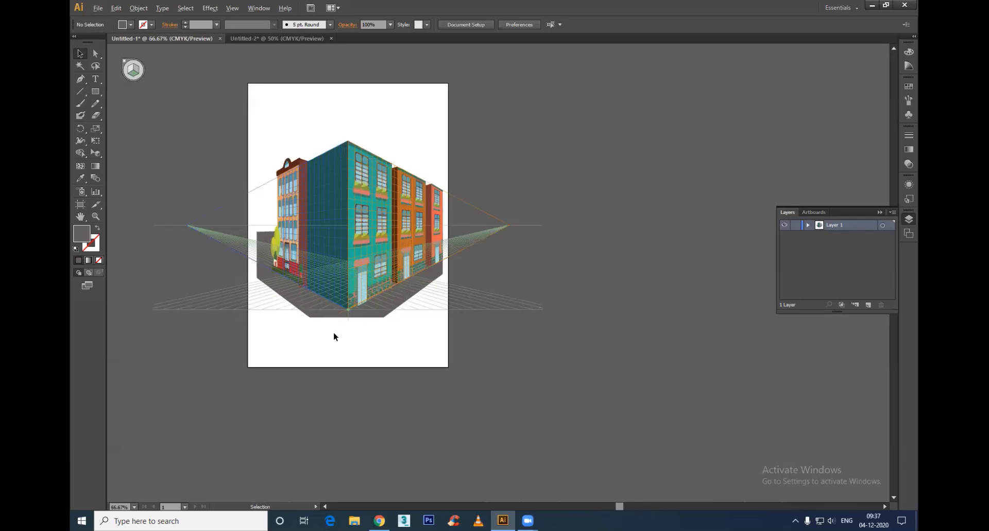
pyautogui.moveTo(406, 322); pyautogui.dragTo(412, 401)
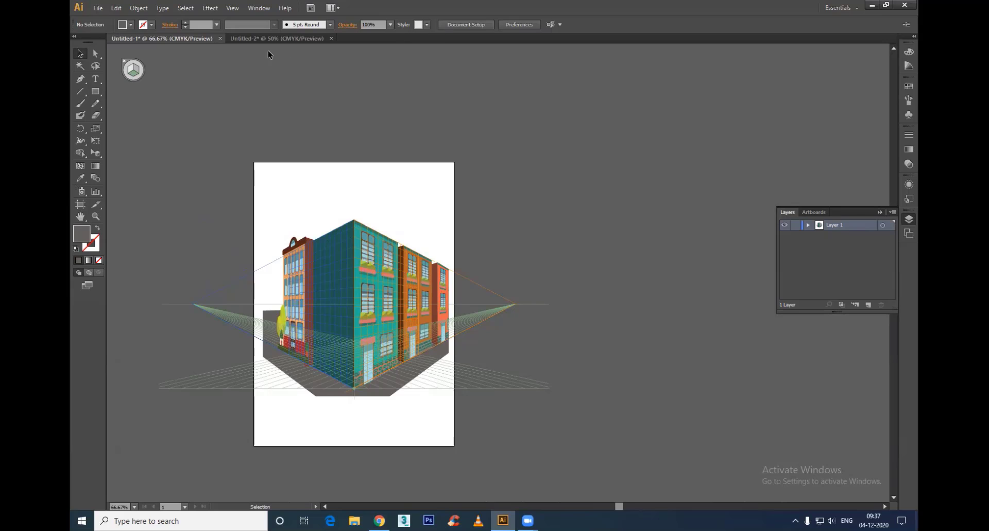
# Step: Close the Untitled-2 document with the building artwork without saving its changes
pyautogui.click(273, 38)
pyautogui.click(332, 38)
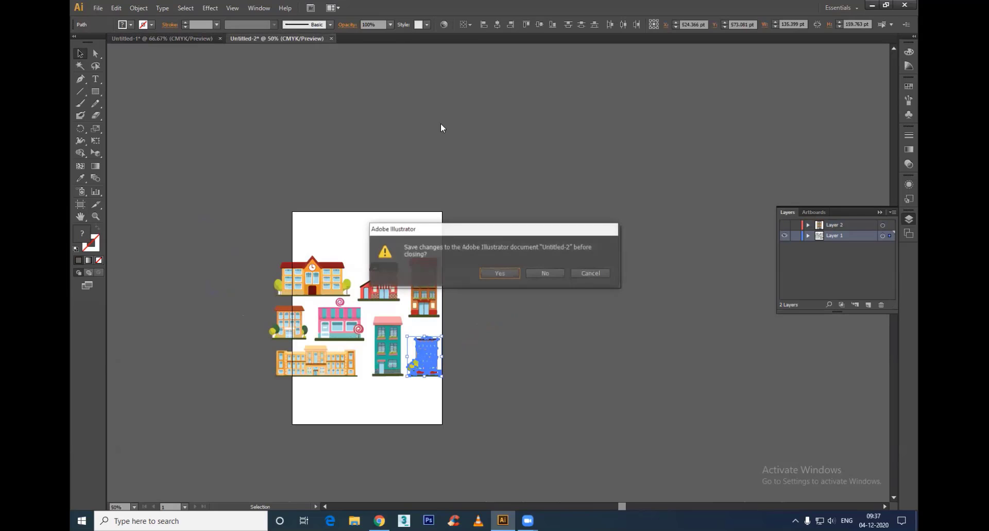
pyautogui.click(545, 273)
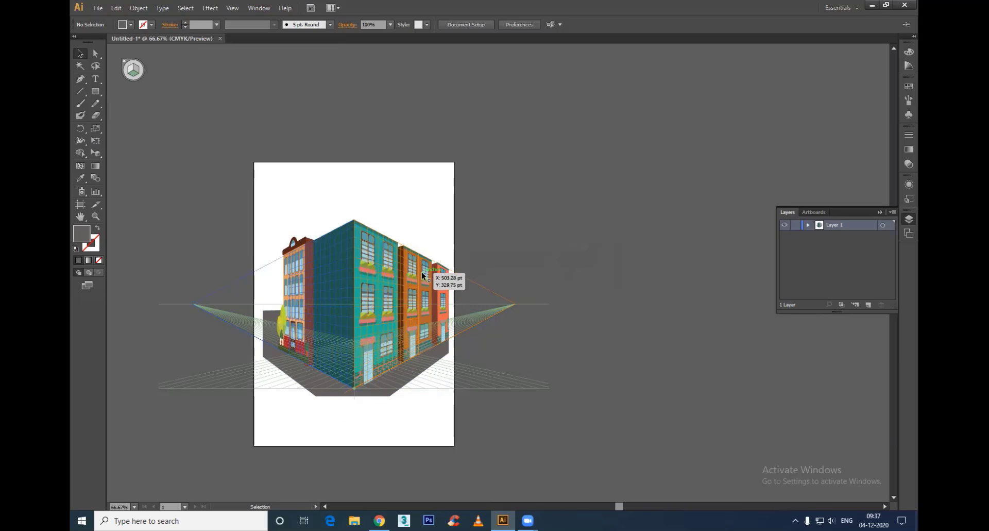
# Step: Try the three-point perspective grid preset on the street scene document
pyautogui.click(246, 9)
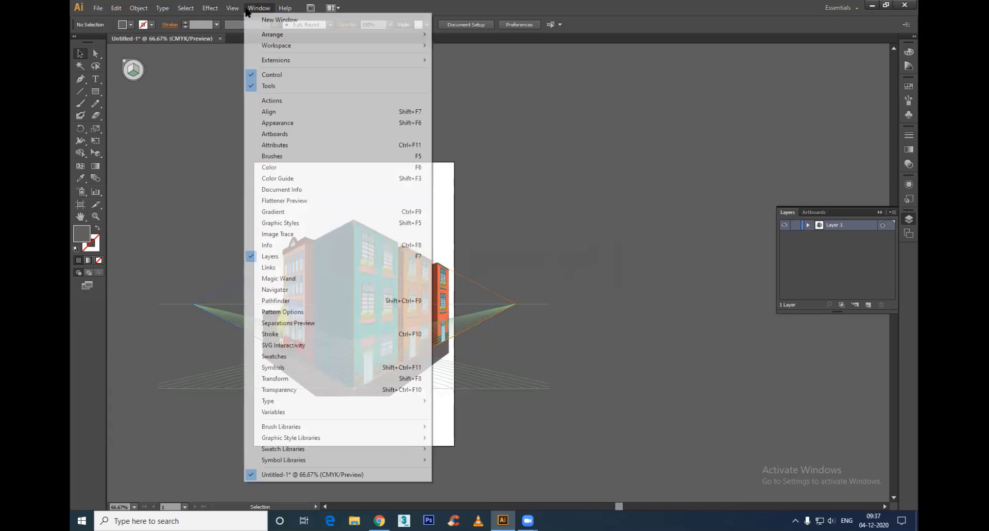
pyautogui.moveTo(232, 7)
pyautogui.moveTo(302, 322)
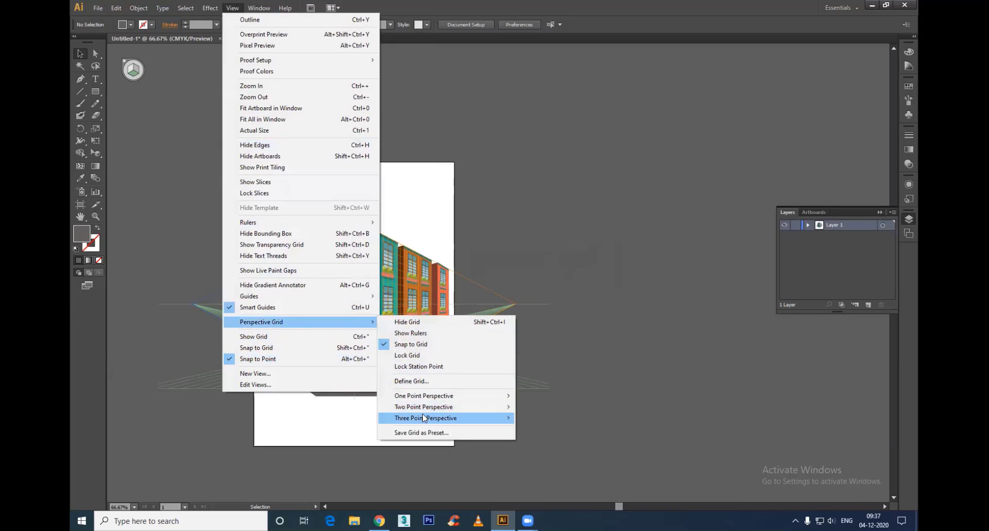
pyautogui.moveTo(423, 418)
pyautogui.click(559, 417)
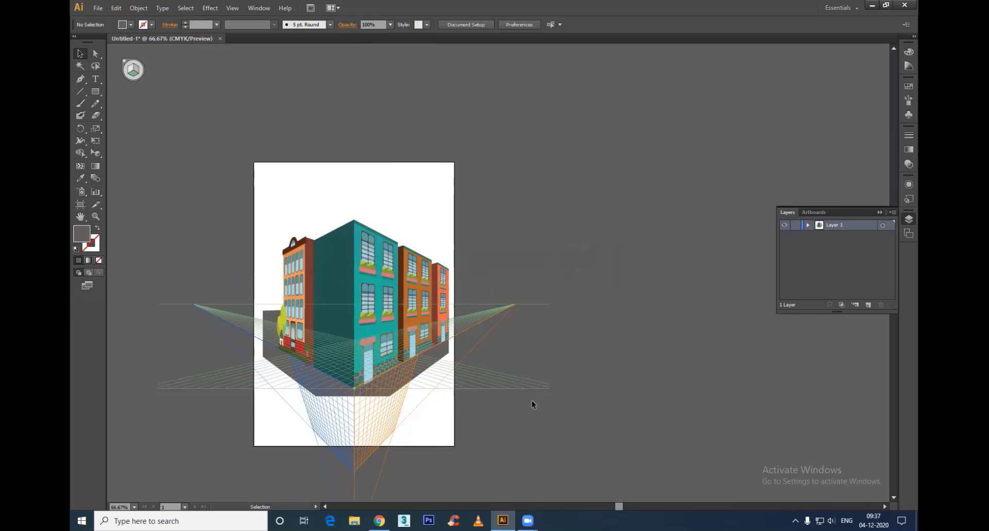
# Step: Create a new blank document and show the perspective grid on its artboard
pyautogui.click(98, 8)
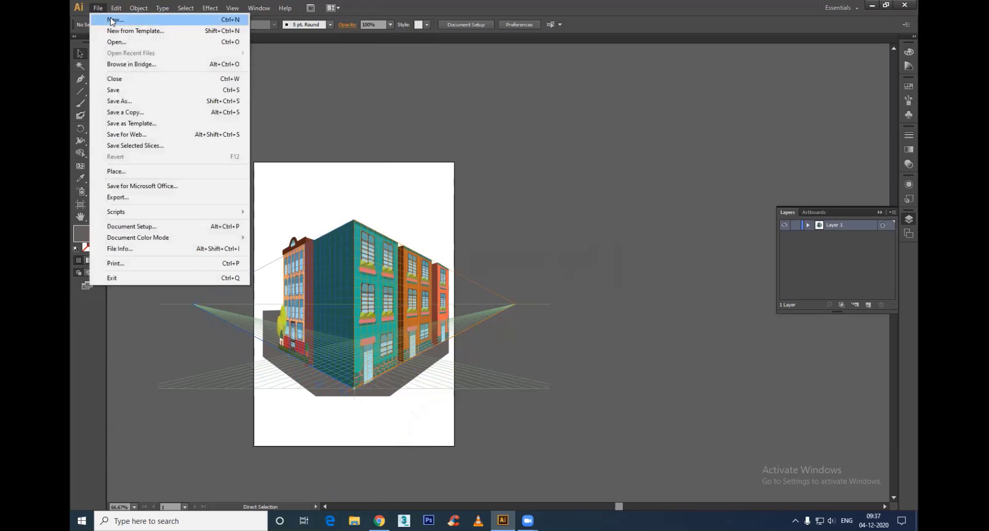
pyautogui.click(110, 15)
pyautogui.click(552, 354)
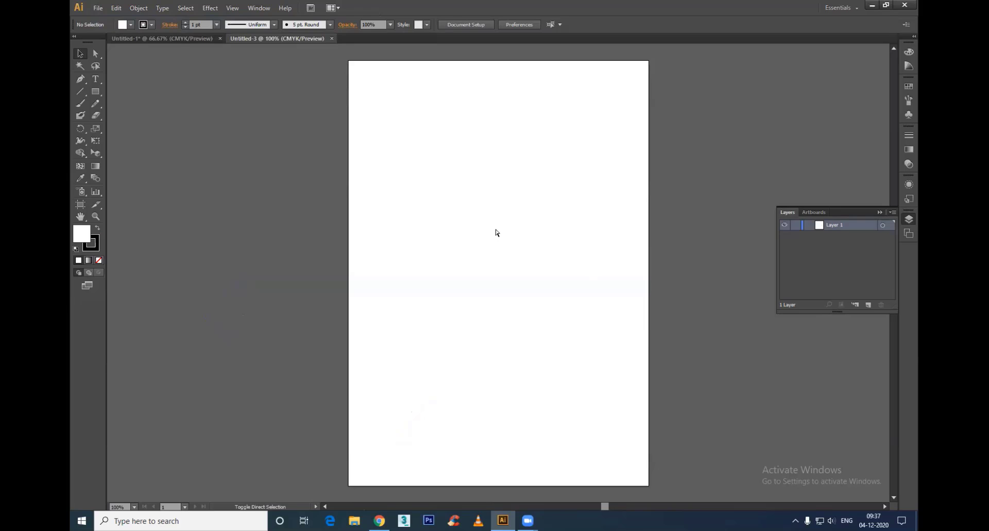
pyautogui.hotkey('ctrl', 'shift', 'i')
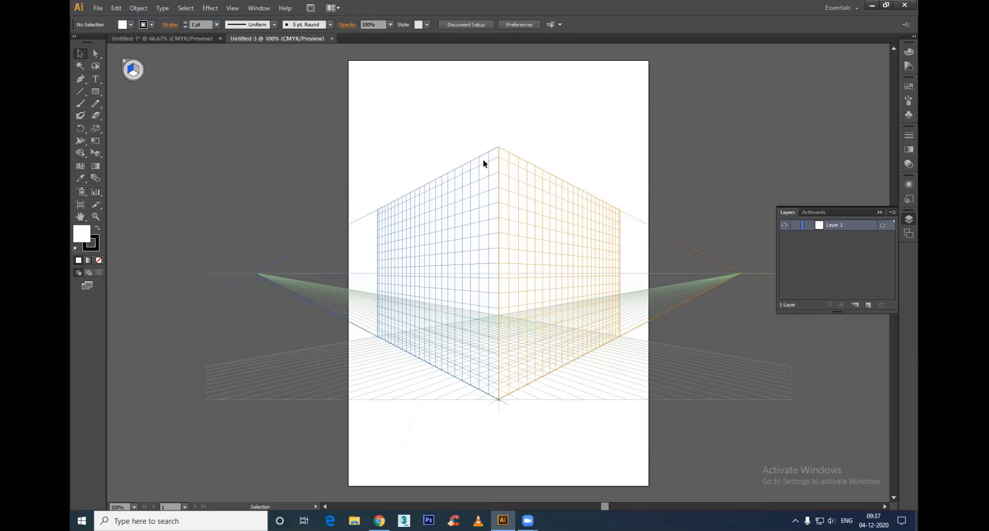
# Step: Switch the new document's grid to the three-point perspective preset
pyautogui.click(258, 10)
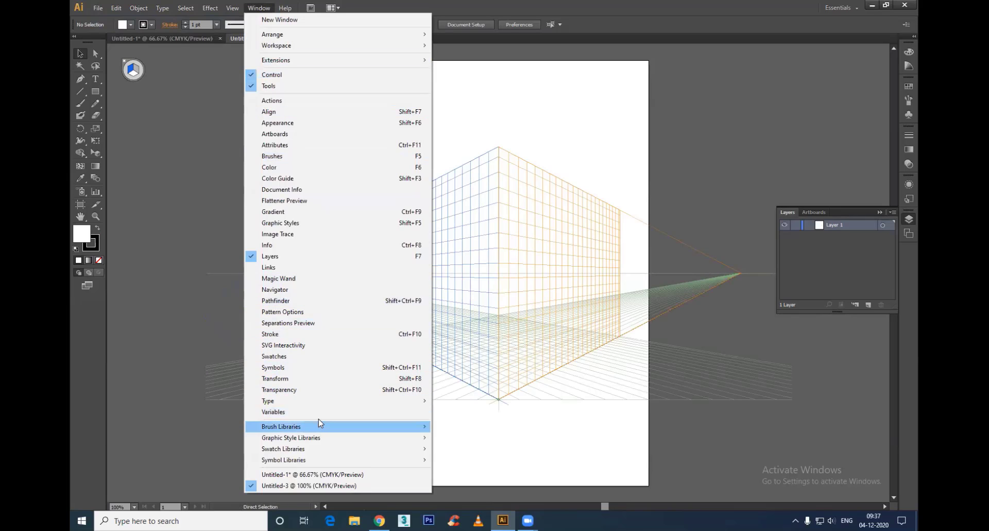
pyautogui.moveTo(236, 12)
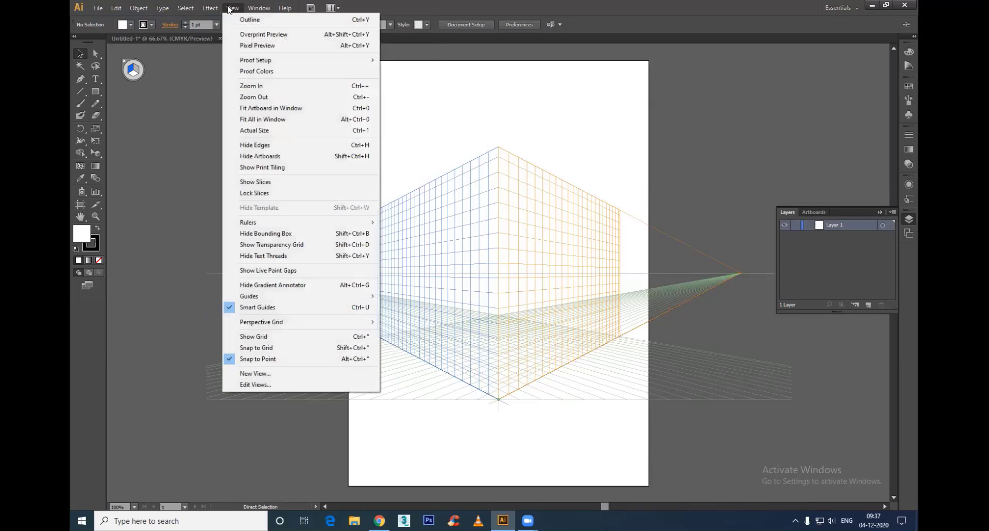
pyautogui.moveTo(331, 322)
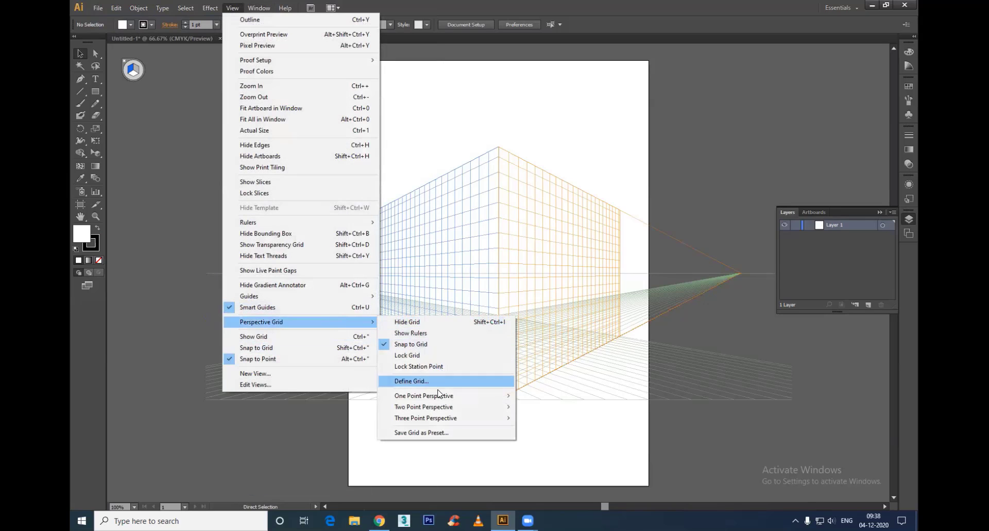
pyautogui.moveTo(430, 418)
pyautogui.click(550, 422)
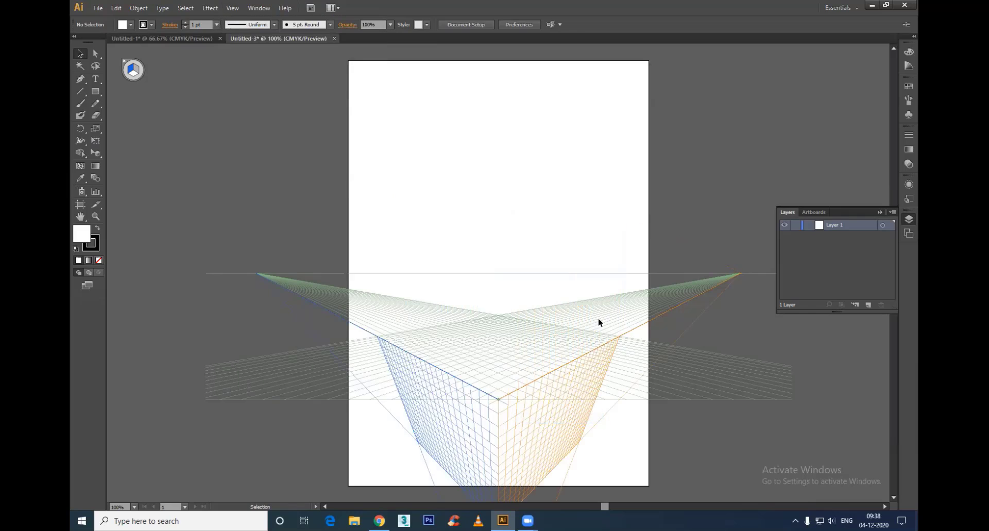
# Step: Raise the ground plane of the three-point grid closer to the horizon line with the Perspective Selection tool
pyautogui.click(95, 153)
pyautogui.scroll(-3, 453, 279)
pyautogui.hscroll(3, 454, 278)
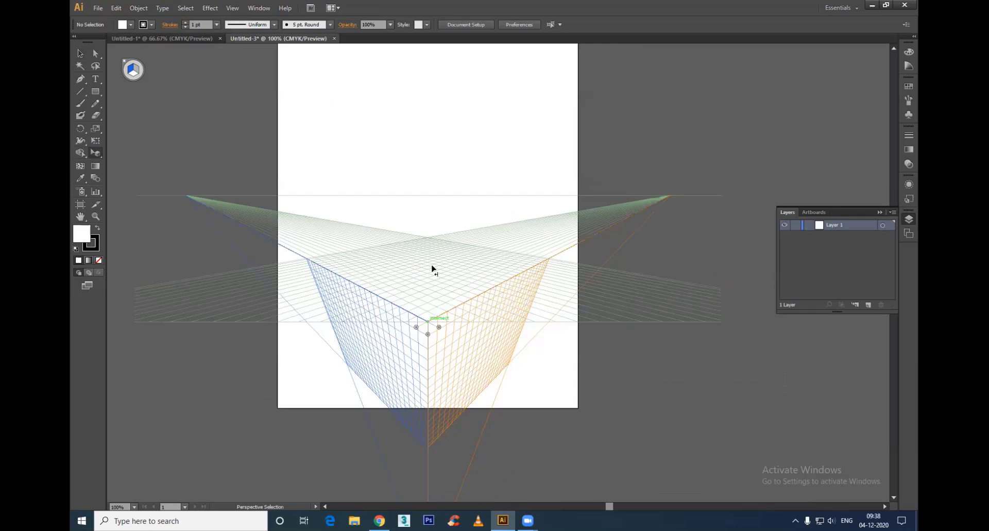
pyautogui.moveTo(428, 336); pyautogui.dragTo(434, 223)
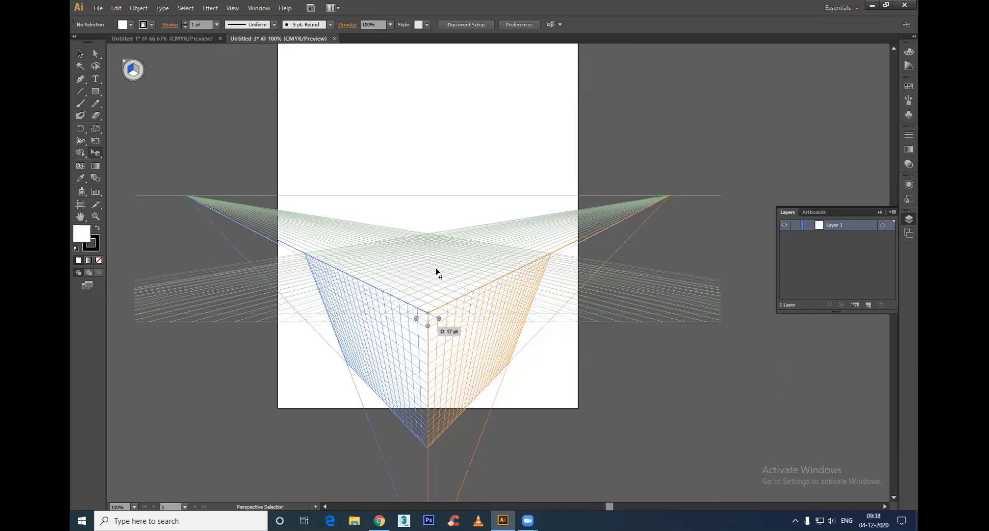
pyautogui.moveTo(436, 268); pyautogui.dragTo(434, 297)
pyautogui.scroll(-3, 460, 416)
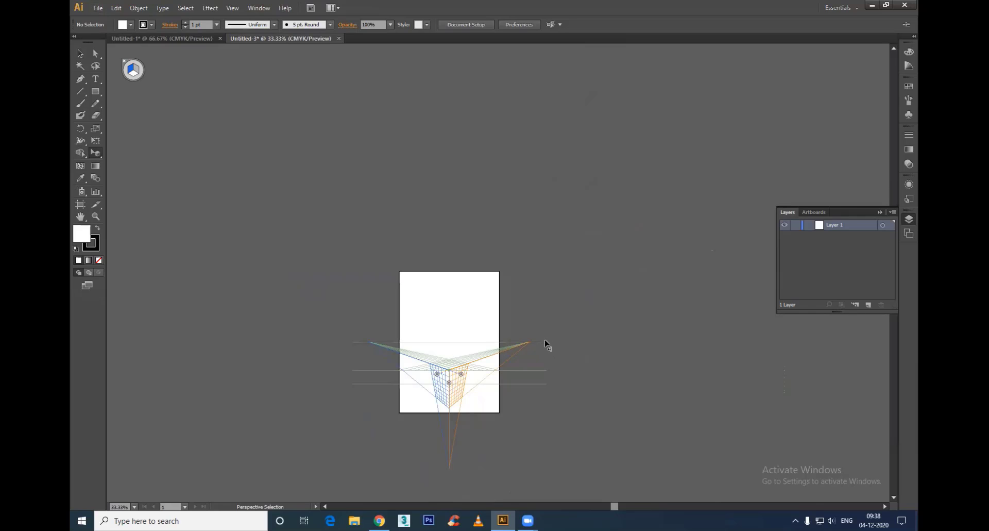
pyautogui.scroll(3, 479, 404)
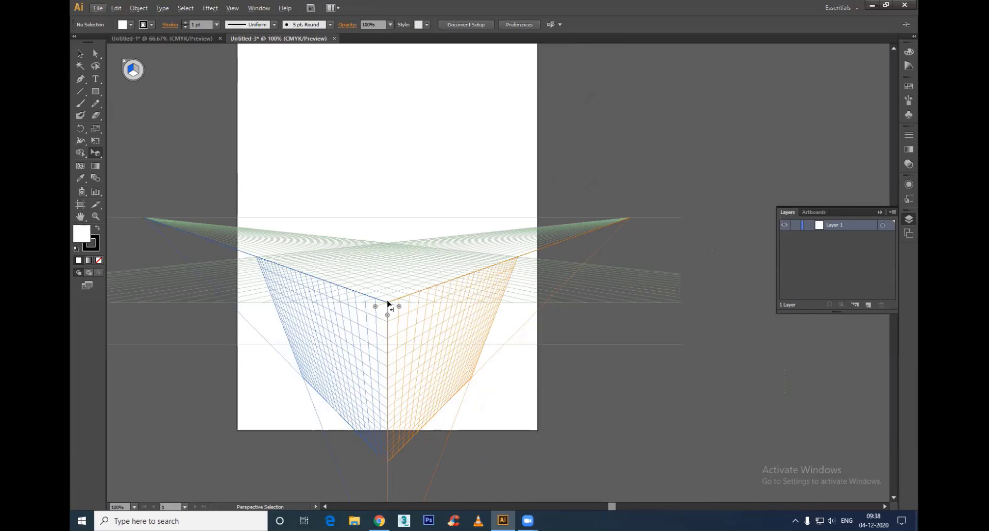
pyautogui.moveTo(388, 316); pyautogui.dragTo(400, 295)
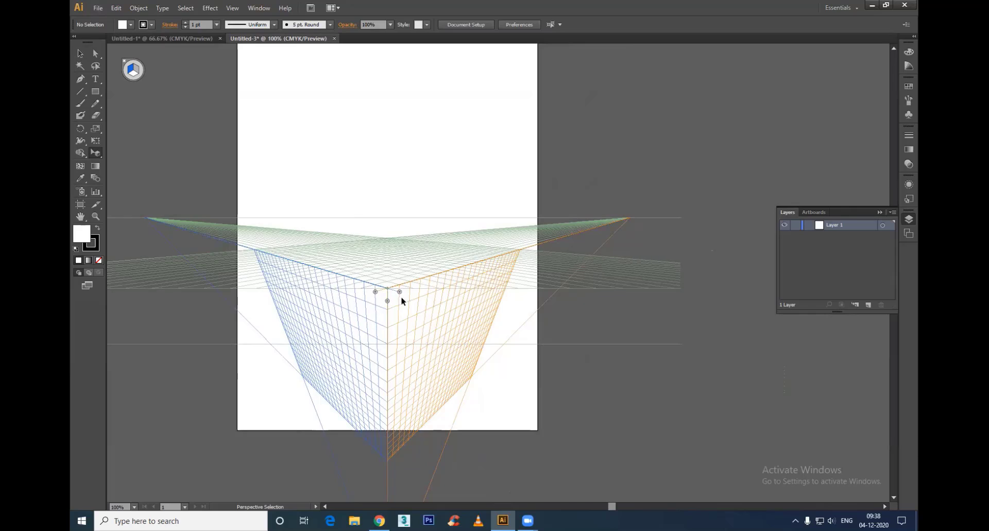
pyautogui.keyDown('alt'); pyautogui.scroll(-1, 362, 331); pyautogui.keyUp('alt')
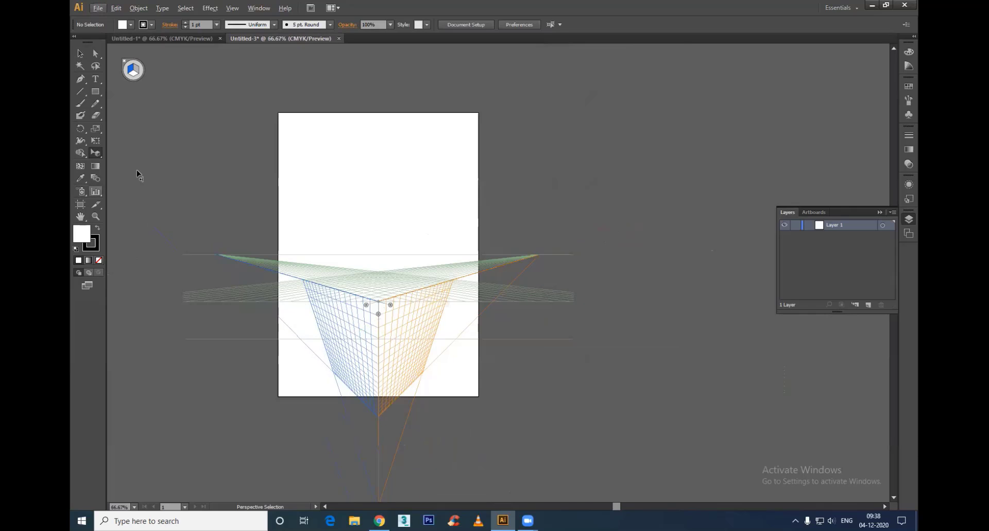
# Step: Add the letter I as point text above the grid, show its character settings and enlarge it to about 153 pt
pyautogui.click(95, 79)
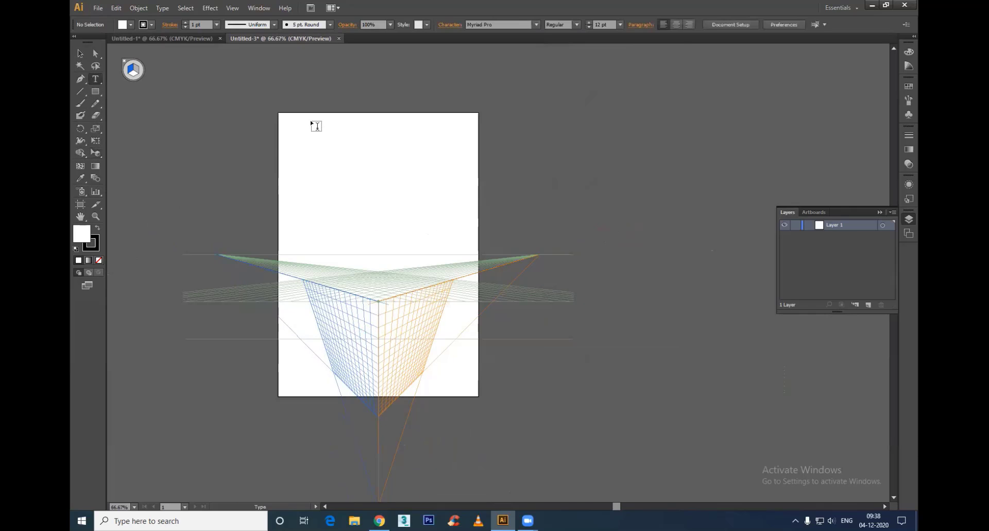
pyautogui.click(310, 140)
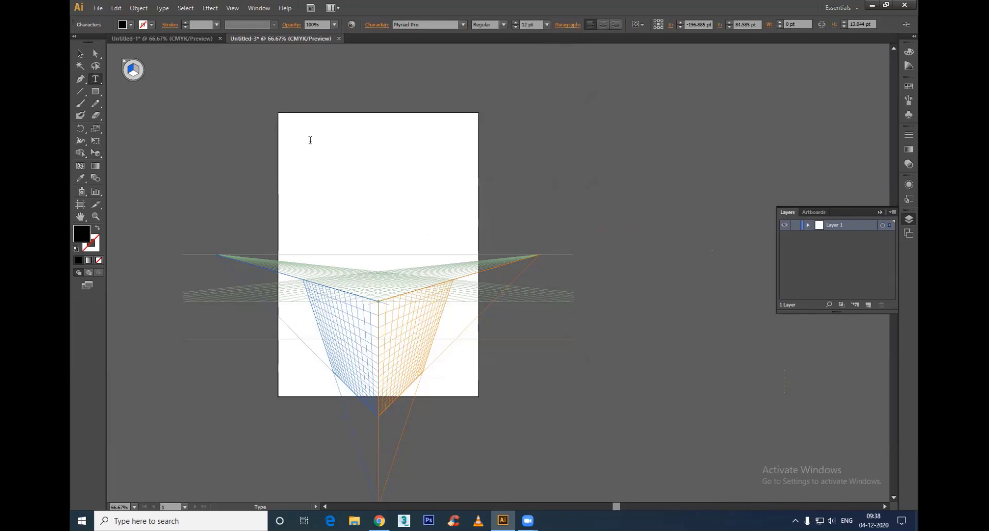
pyautogui.click(80, 53)
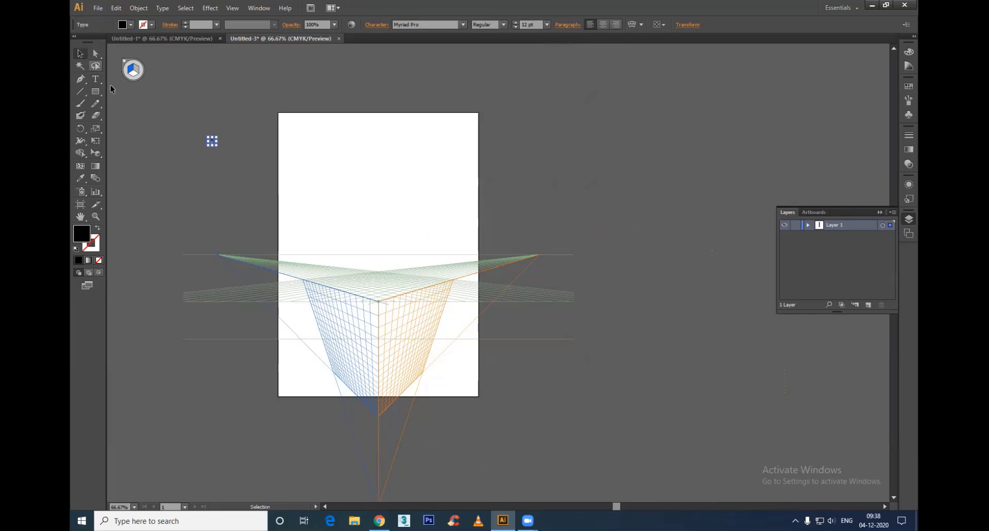
pyautogui.hotkey('ctrl', 't')
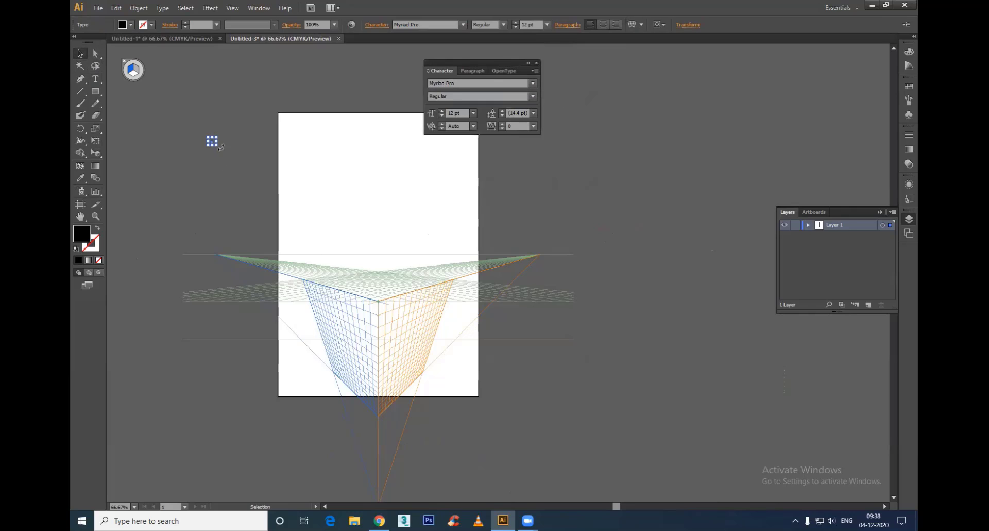
pyautogui.moveTo(217, 146); pyautogui.dragTo(337, 229)
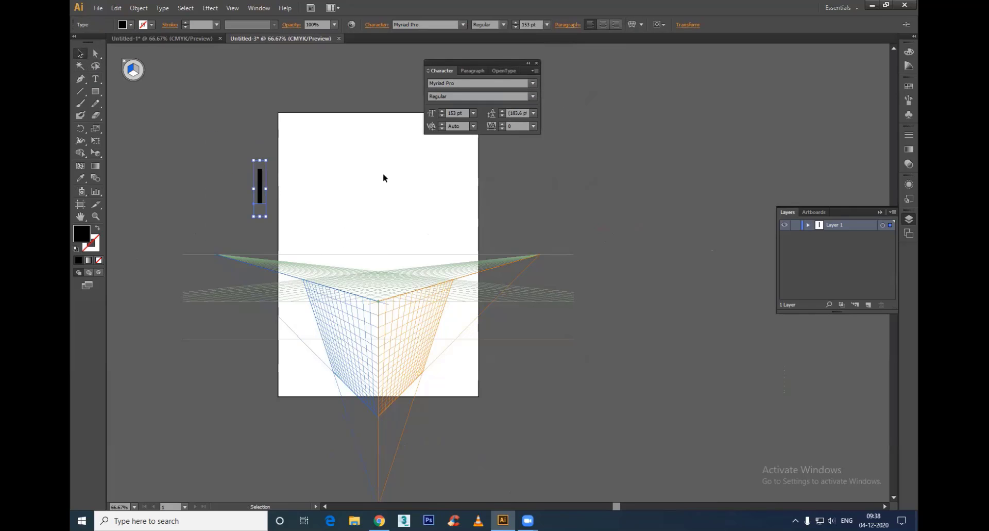
# Step: Try out other fonts on the letter I, from Orator Std Slanted through to Proxy 5
pyautogui.click(443, 82)
pyautogui.press('Down')
pyautogui.press('Down')
pyautogui.press('Down')
pyautogui.press('Down')
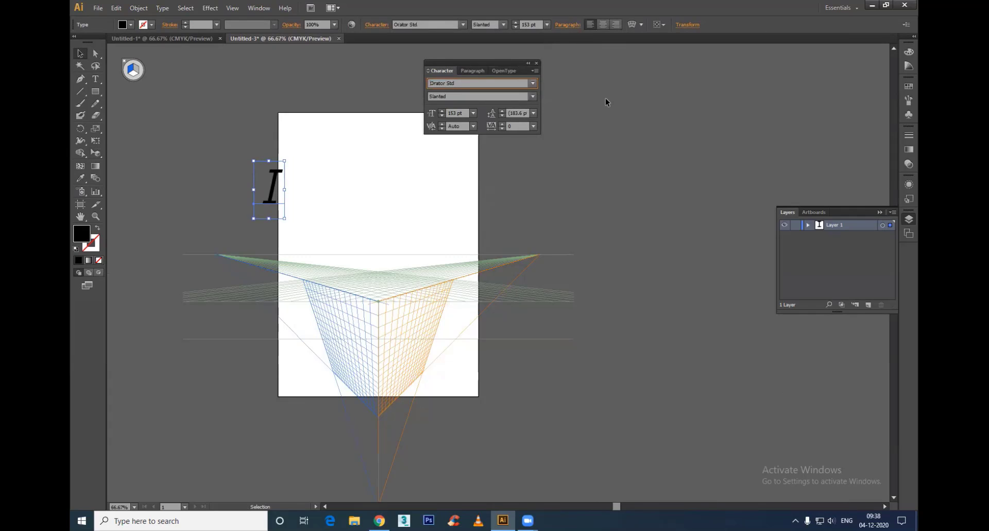
pyautogui.press('Down')
pyautogui.press('Down')
pyautogui.press('Down')
pyautogui.press('Down')
pyautogui.press('Down')
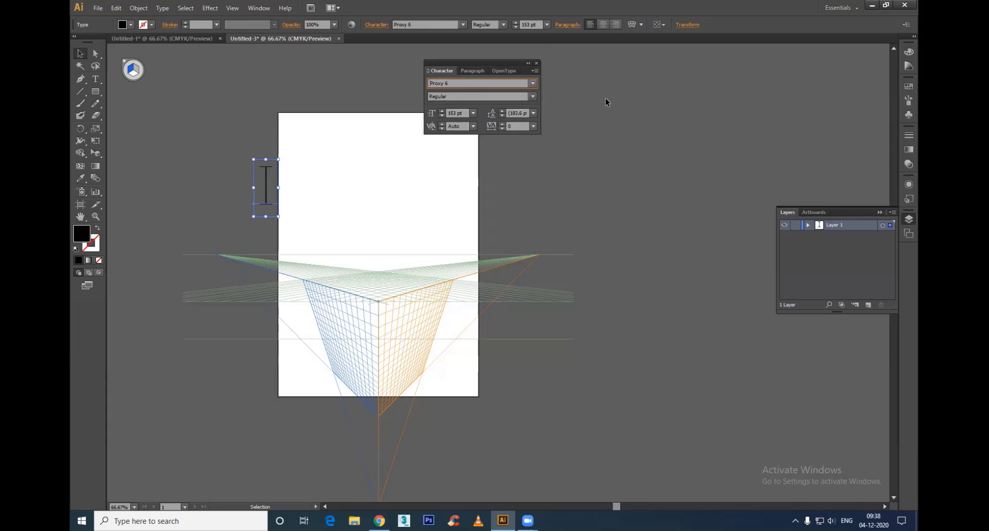
# Step: Set the letter I in the Blackoak Std font and select it as an object
pyautogui.doubleClick(266, 177)
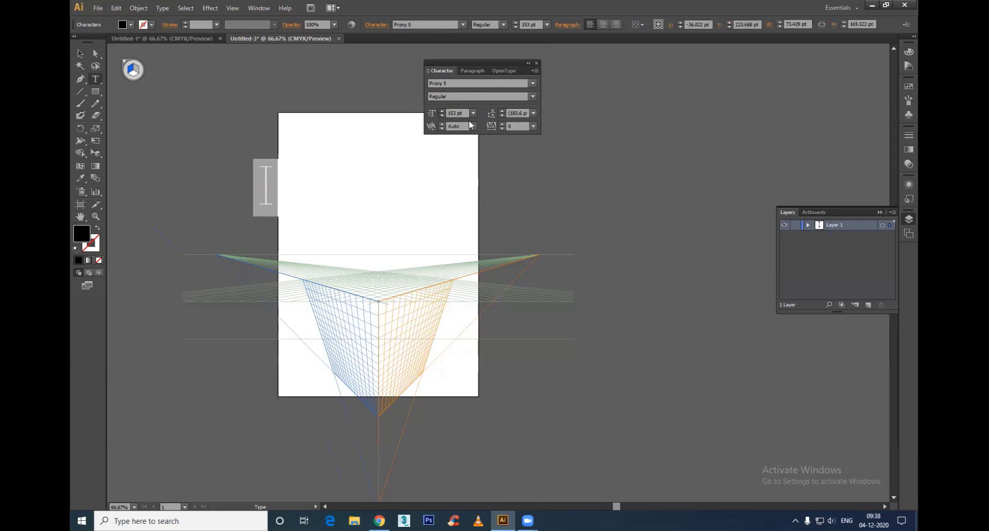
pyautogui.click(532, 83)
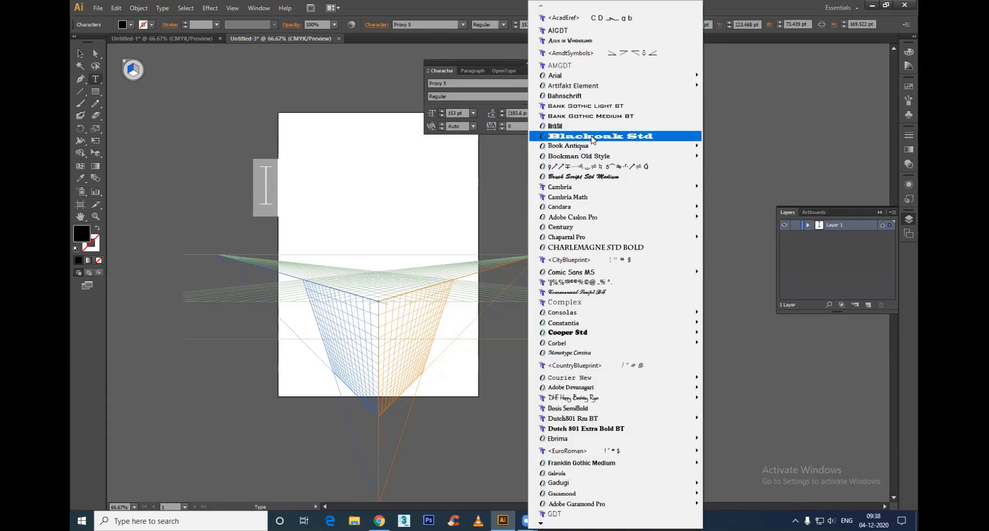
pyautogui.click(593, 136)
pyautogui.click(80, 53)
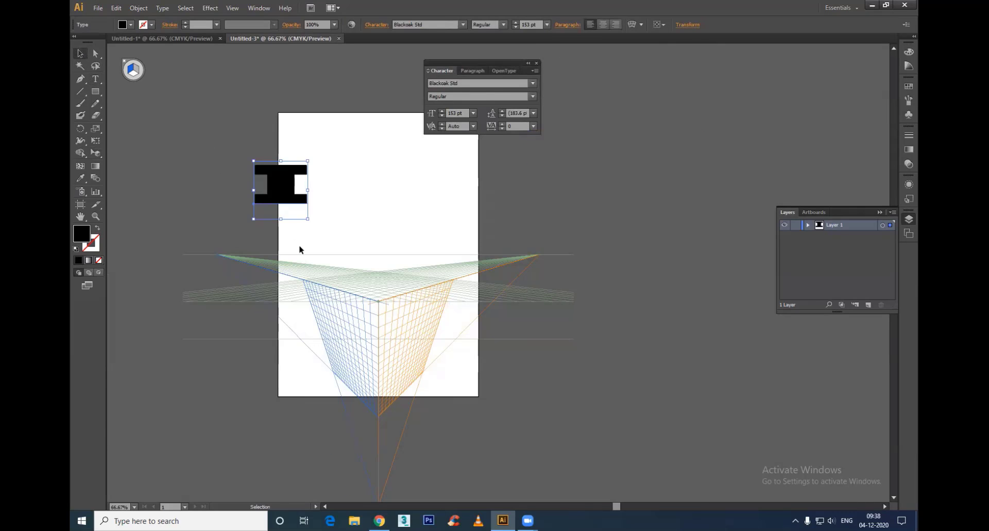
# Step: Stretch the letter I vertically to about 284 pt and place a copy of it beside the original above the grid
pyautogui.moveTo(280, 217); pyautogui.dragTo(280, 269)
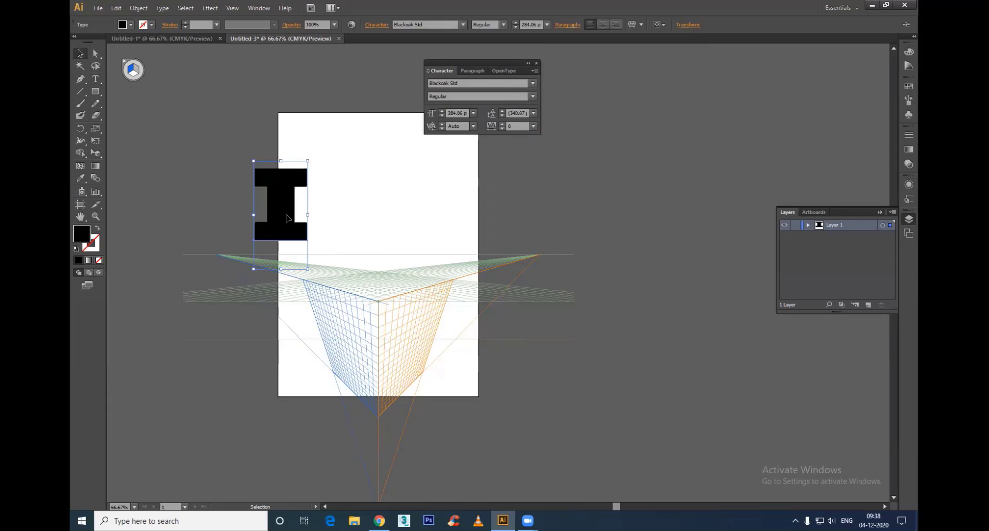
pyautogui.moveTo(279, 191); pyautogui.dragTo(321, 167)
# Step: Replace the copied I with a capital F in the same font and narrow the F slightly
pyautogui.doubleClick(321, 168)
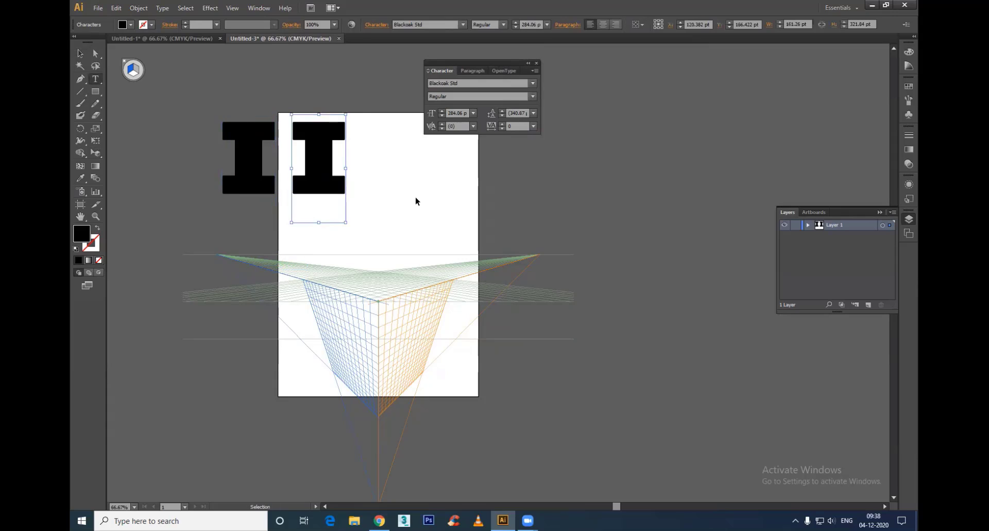
pyautogui.hotkey('ctrl', 'a')
pyautogui.write('f')
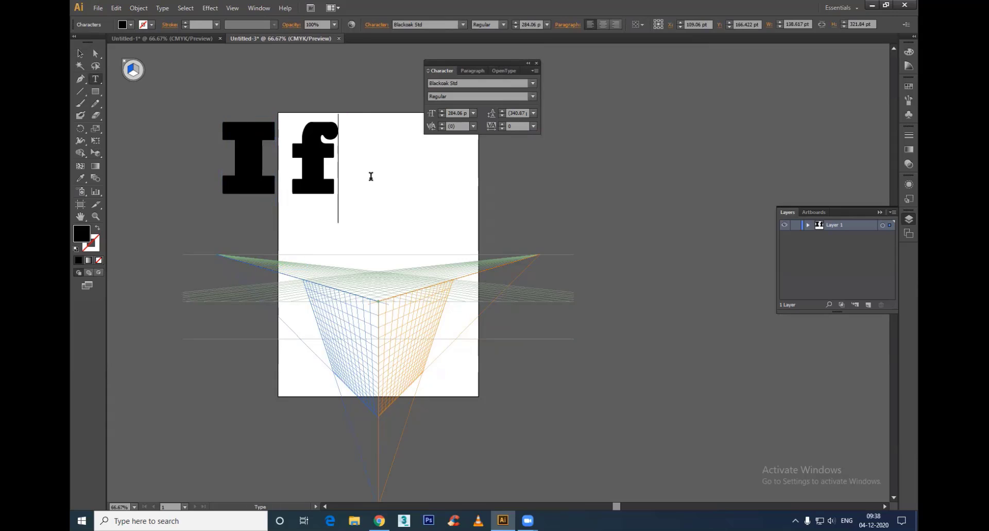
pyautogui.press('ctrl')
pyautogui.hotkey('ctrl', 'z')
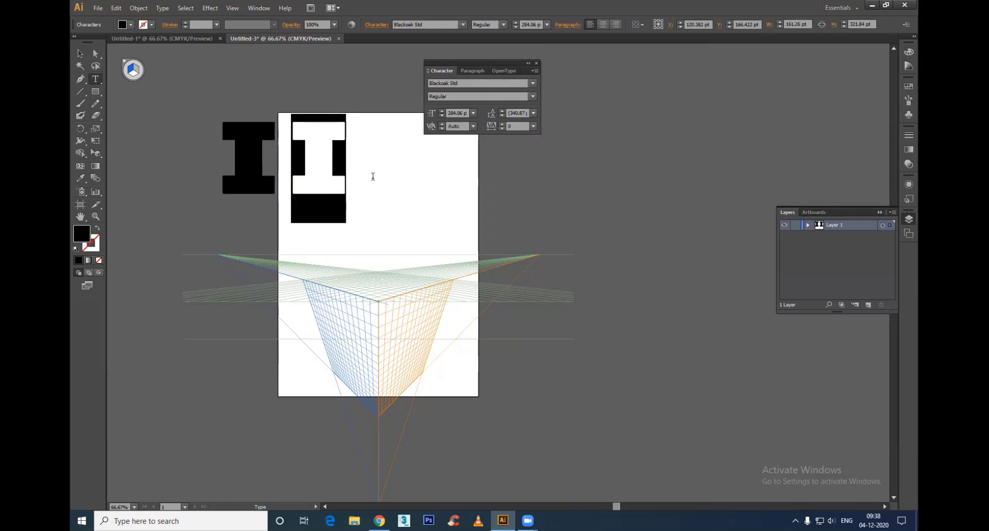
pyautogui.write('f')
pyautogui.press('ctrl')
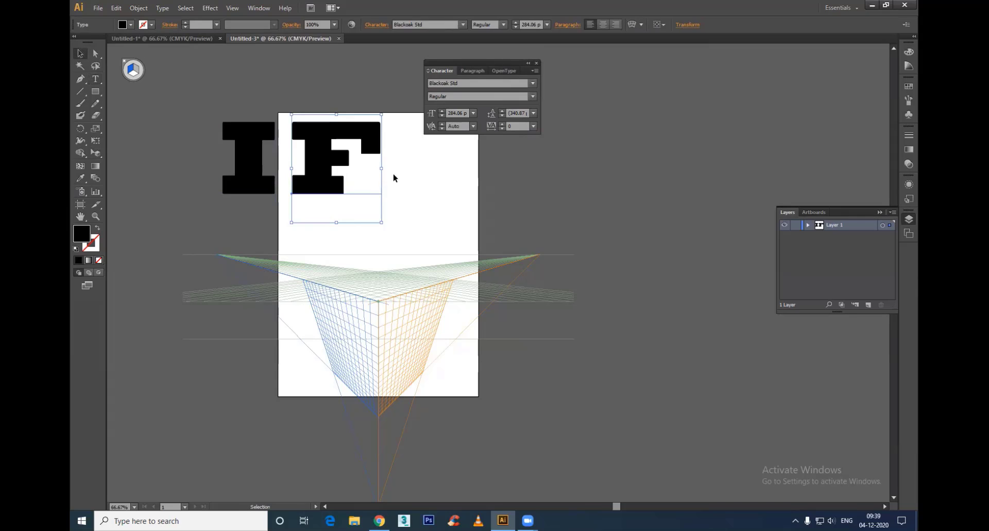
pyautogui.moveTo(382, 169); pyautogui.dragTo(364, 174)
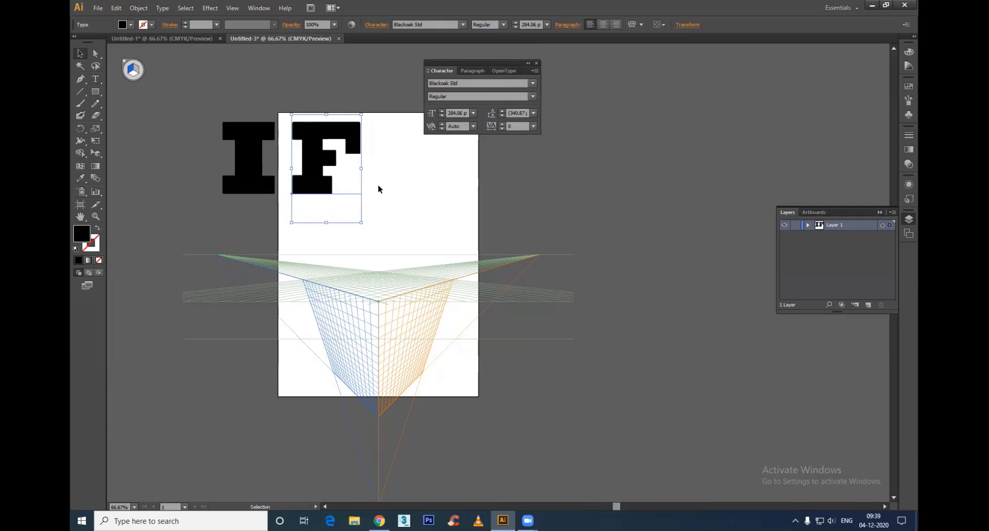
pyautogui.click(379, 187)
# Step: Duplicate the F beside it and change the copy to the letter B
pyautogui.click(323, 171)
pyautogui.moveTo(324, 171); pyautogui.dragTo(411, 171)
pyautogui.doubleClick(411, 172)
pyautogui.hotkey('ctrl', 'a')
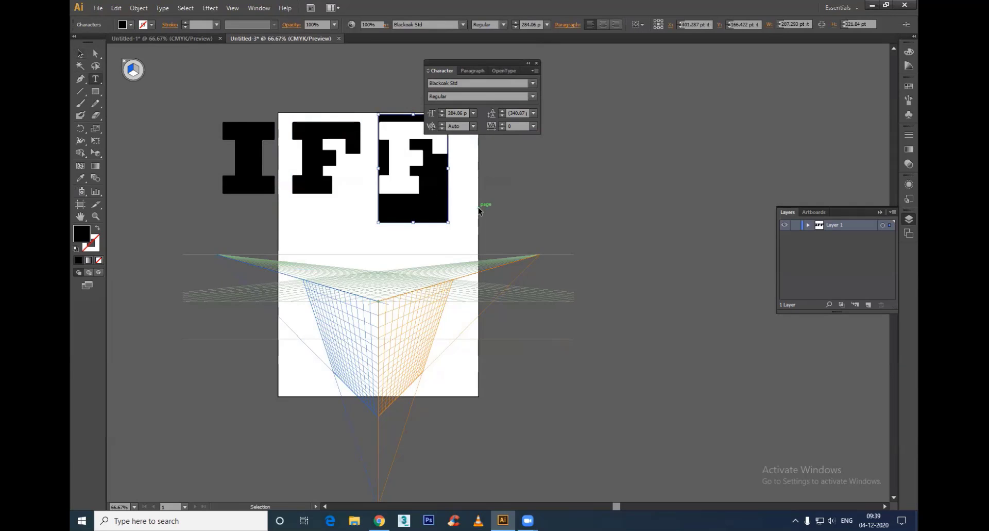
pyautogui.hotkey('ctrl', 'v')
pyautogui.hotkey('ctrl', 'z')
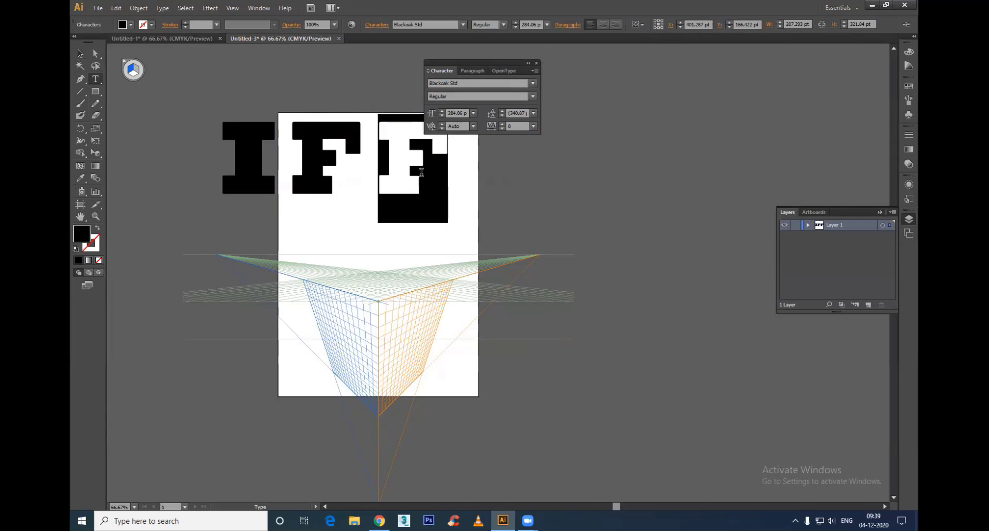
pyautogui.write('B')
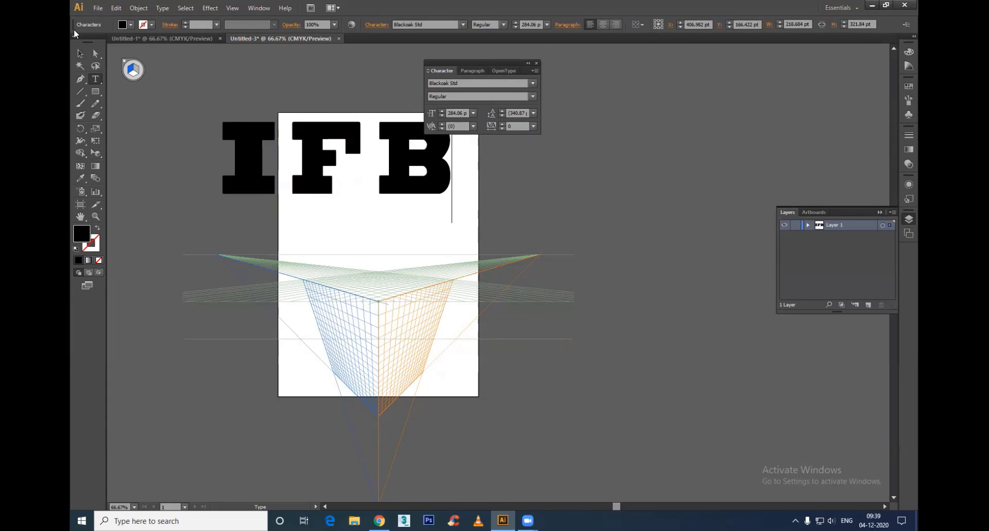
pyautogui.click(80, 53)
pyautogui.click(535, 185)
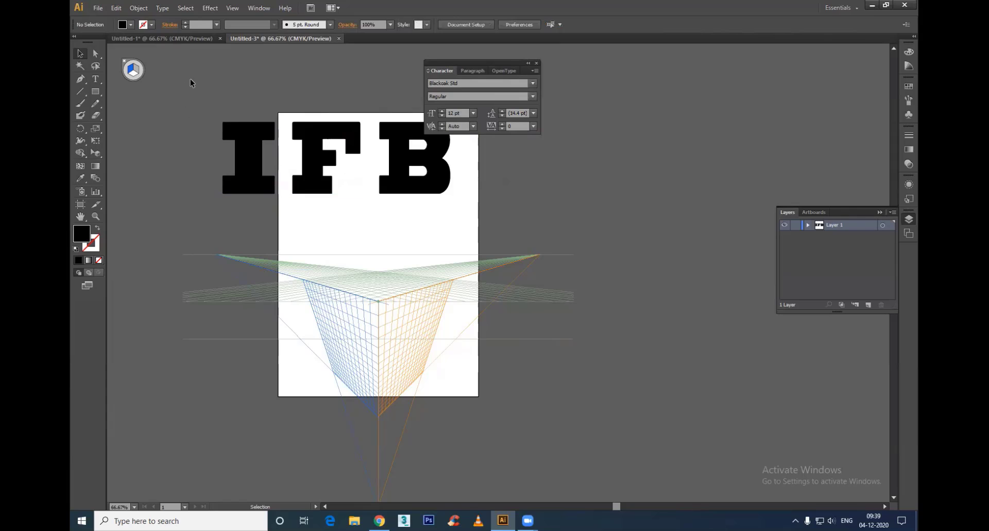
# Step: Expand the letters I, F and B from text into vector shapes
pyautogui.moveTo(192, 82); pyautogui.dragTo(438, 167)
pyautogui.click(140, 8)
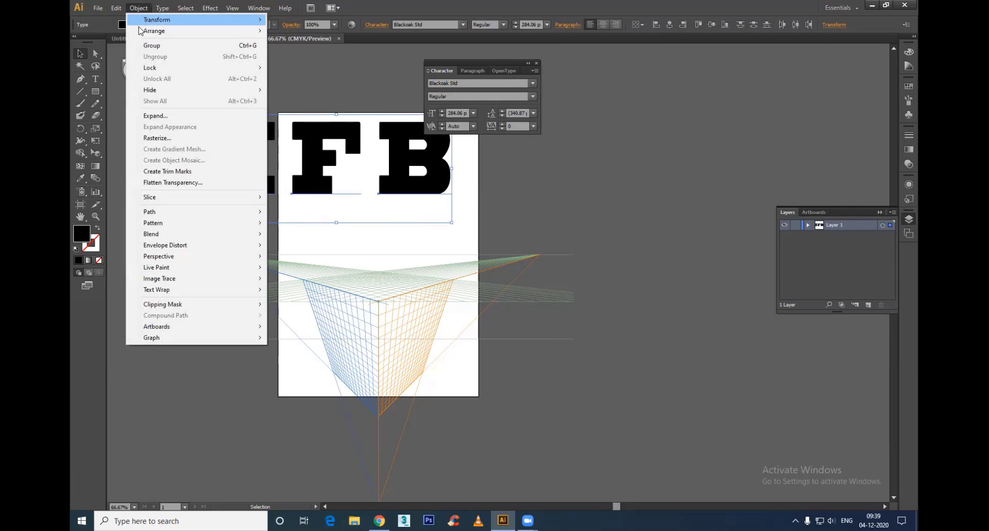
pyautogui.click(170, 115)
pyautogui.click(472, 318)
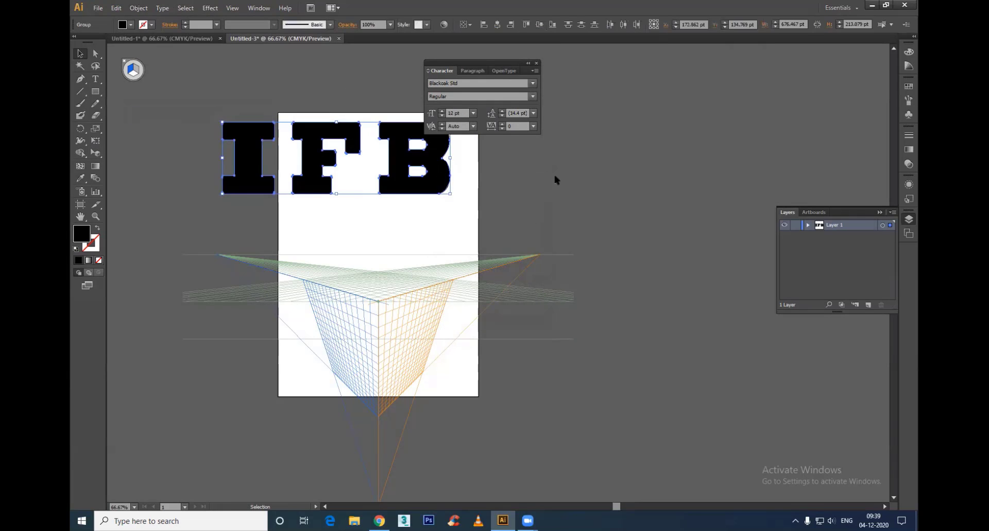
pyautogui.click(556, 176)
# Step: Fill the letter B with a light pink
pyautogui.click(406, 184)
pyautogui.doubleClick(76, 234)
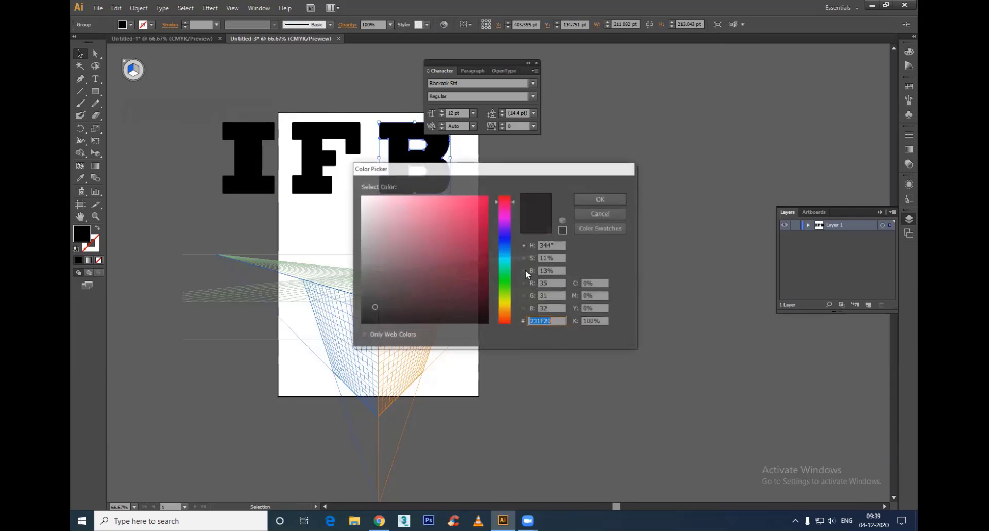
pyautogui.click(436, 220)
pyautogui.click(599, 198)
# Step: Fill the letter F with a light orange, RGB 234, 176, 92
pyautogui.click(307, 137)
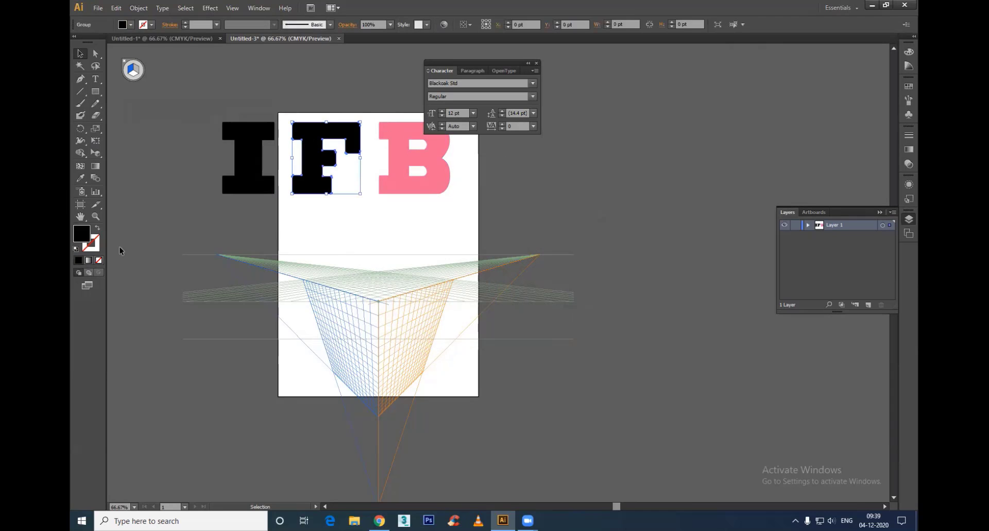
pyautogui.doubleClick(82, 235)
pyautogui.moveTo(507, 299); pyautogui.dragTo(507, 304)
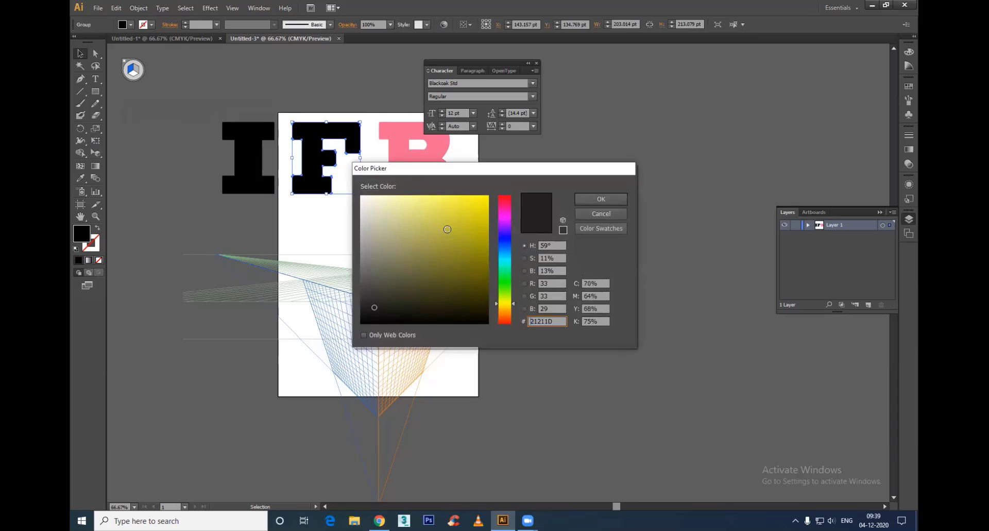
pyautogui.click(438, 205)
pyautogui.click(505, 311)
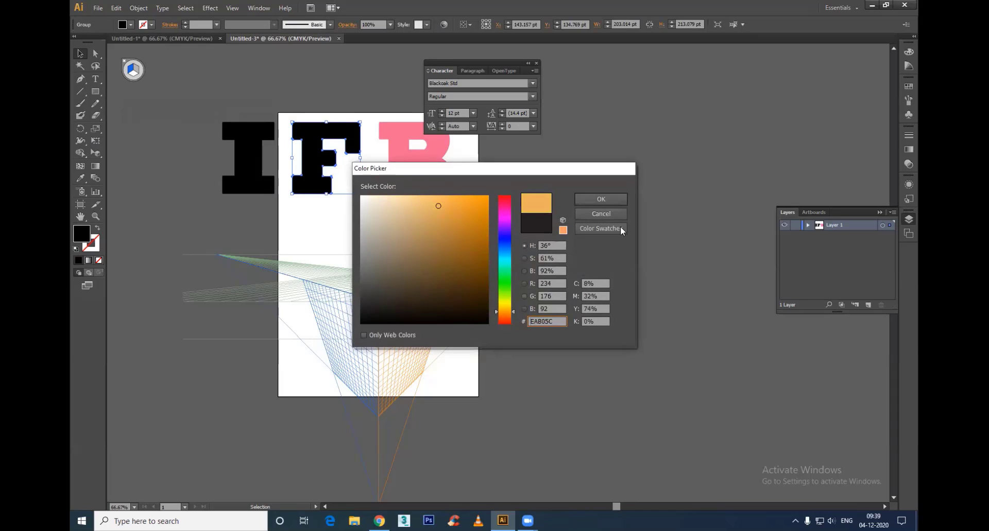
pyautogui.click(600, 199)
pyautogui.click(558, 191)
# Step: Fill the letter I with a light yellowish green
pyautogui.click(269, 189)
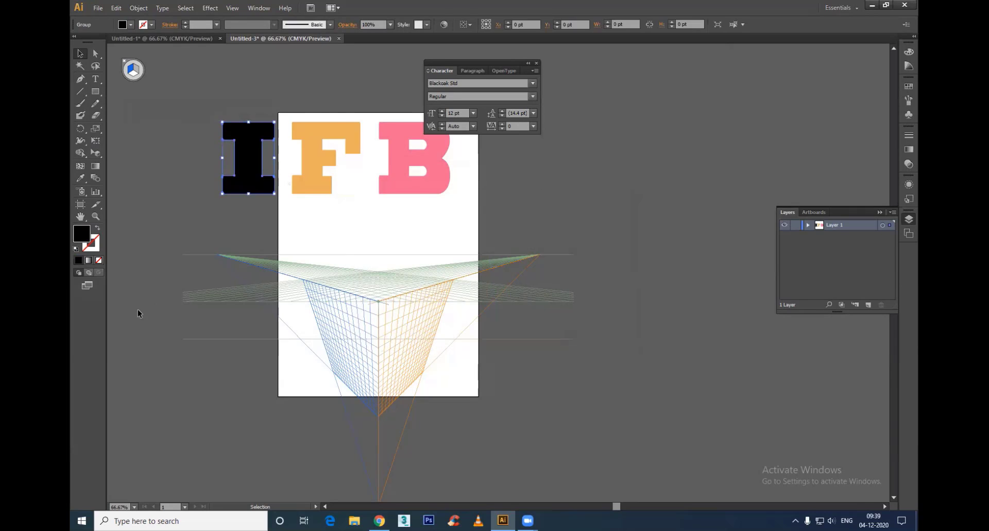
pyautogui.doubleClick(82, 235)
pyautogui.click(505, 293)
pyautogui.click(453, 238)
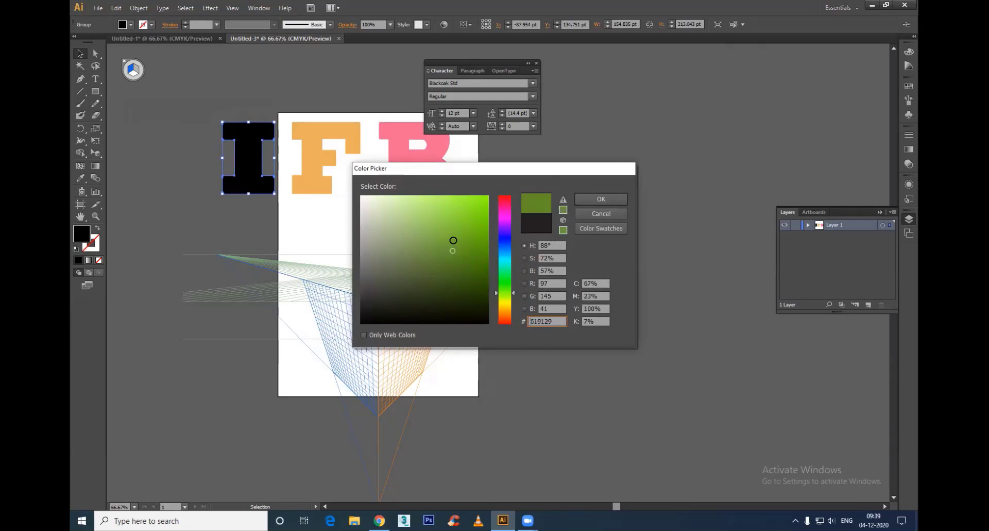
pyautogui.click(440, 209)
pyautogui.click(598, 202)
pyautogui.click(678, 228)
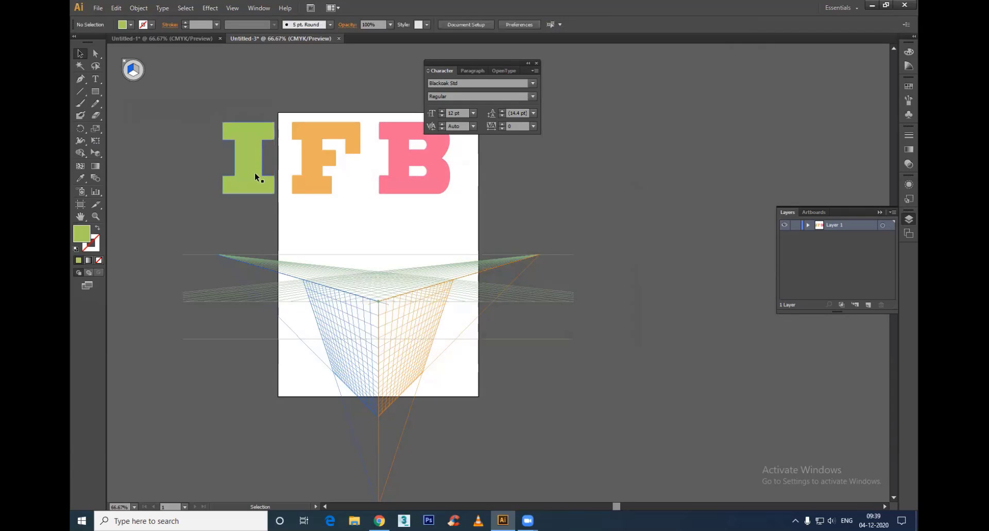
# Step: Space the letters out by moving the green I off the artboard and shifting the orange F slightly
pyautogui.moveTo(254, 172); pyautogui.dragTo(228, 175)
pyautogui.moveTo(307, 174); pyautogui.dragTo(312, 178)
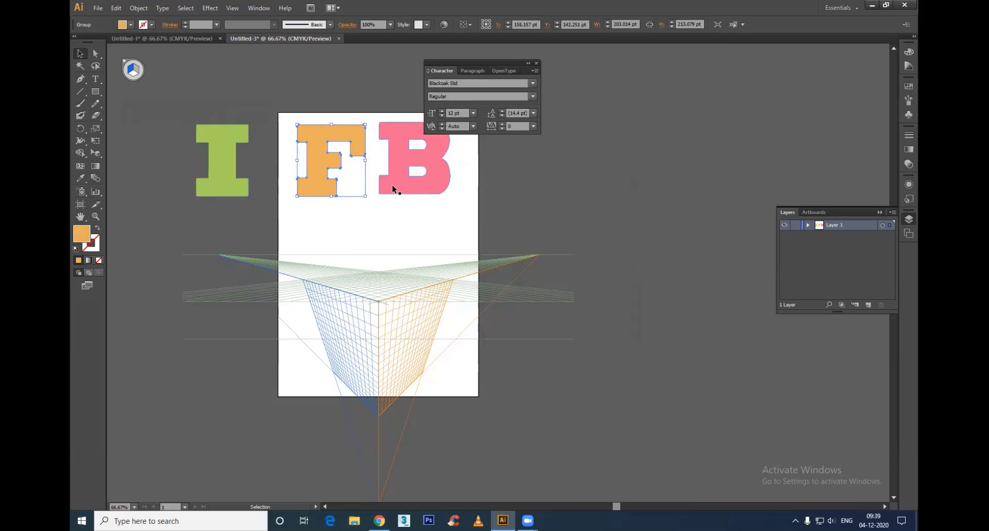
pyautogui.click(243, 180)
pyautogui.press('v')
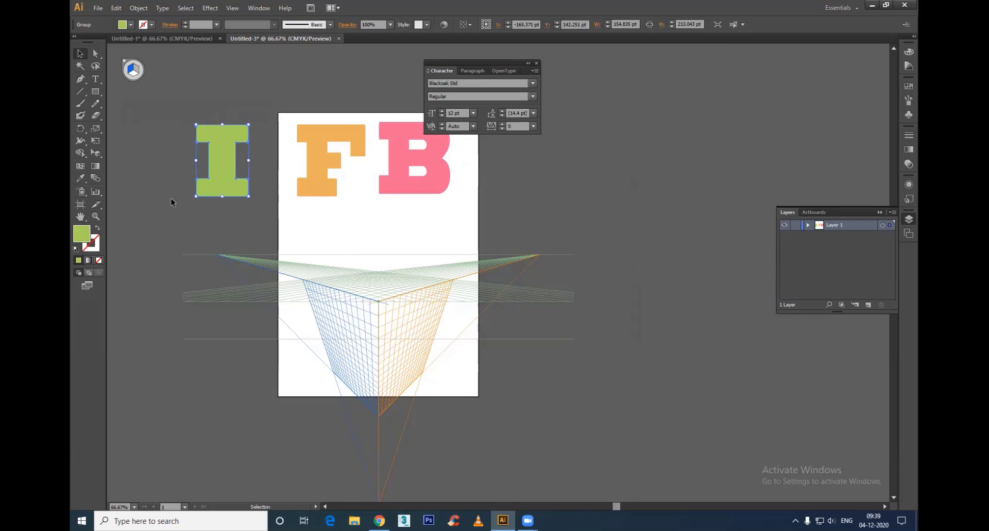
pyautogui.click(175, 156)
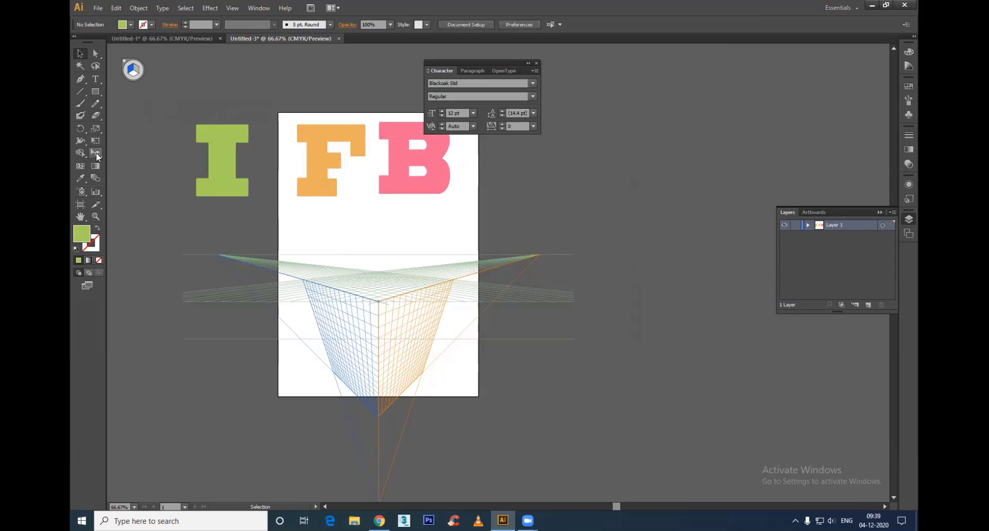
# Step: Try placing the letter I on the horizontal plane of the perspective grid, and undo the placement
pyautogui.hotkey('shift', 'v')
pyautogui.click(135, 74)
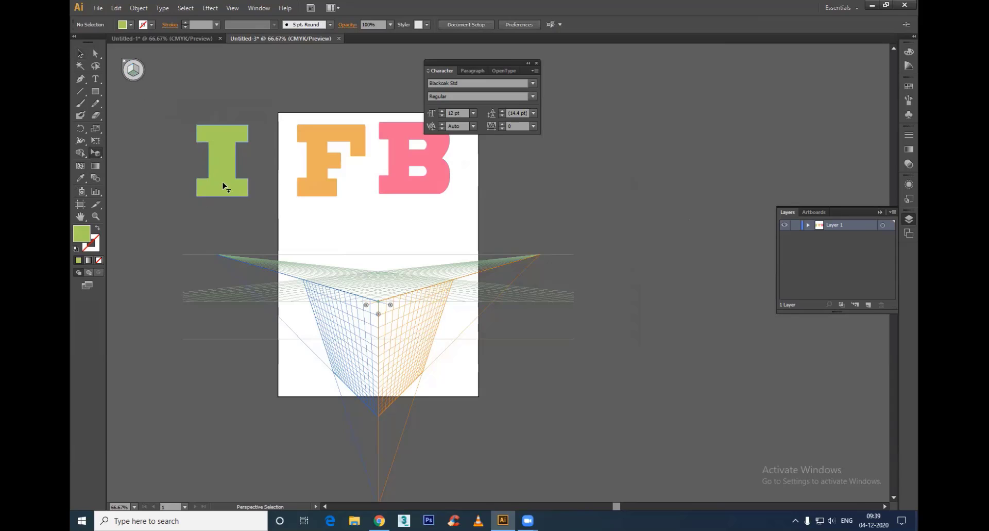
pyautogui.moveTo(382, 281)
pyautogui.mouseDown()
pyautogui.moveTo(372, 289)
pyautogui.moveTo(387, 270)
pyautogui.mouseUp()
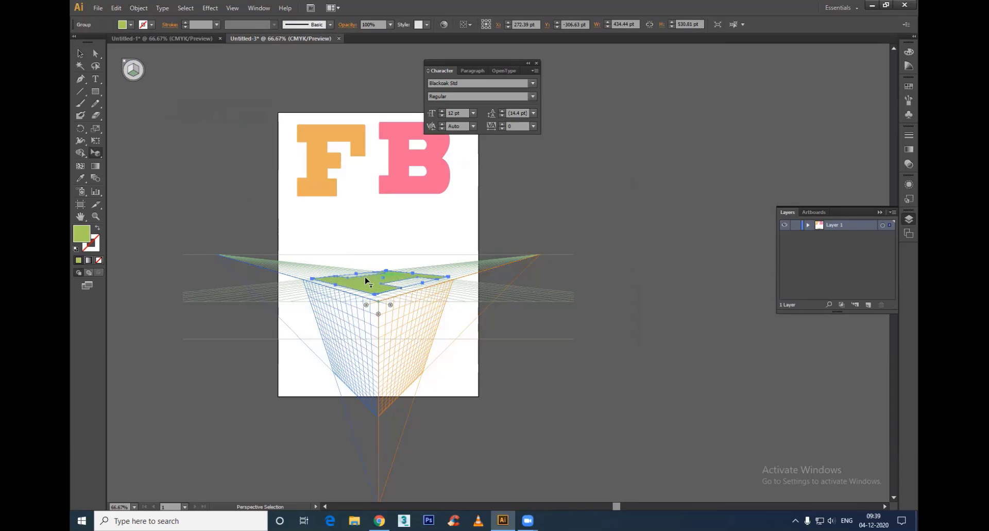
pyautogui.hotkey('ctrl', 'z')
pyautogui.hotkey('ctrl', 'z')
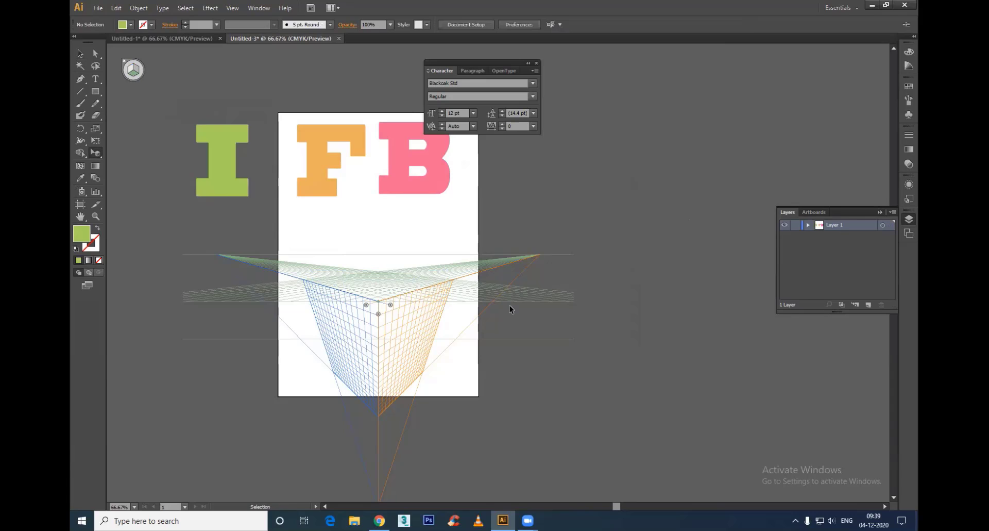
# Step: Place the green I on the left grid plane in perspective and enlarge it to about 450 by 434 pt
pyautogui.click(129, 69)
pyautogui.moveTo(219, 161); pyautogui.dragTo(349, 339)
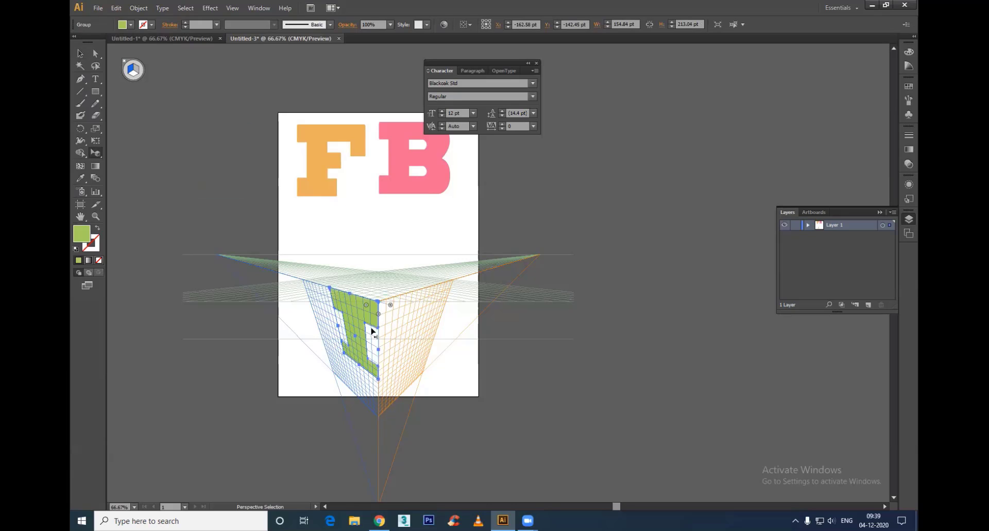
pyautogui.moveTo(343, 353); pyautogui.dragTo(334, 363)
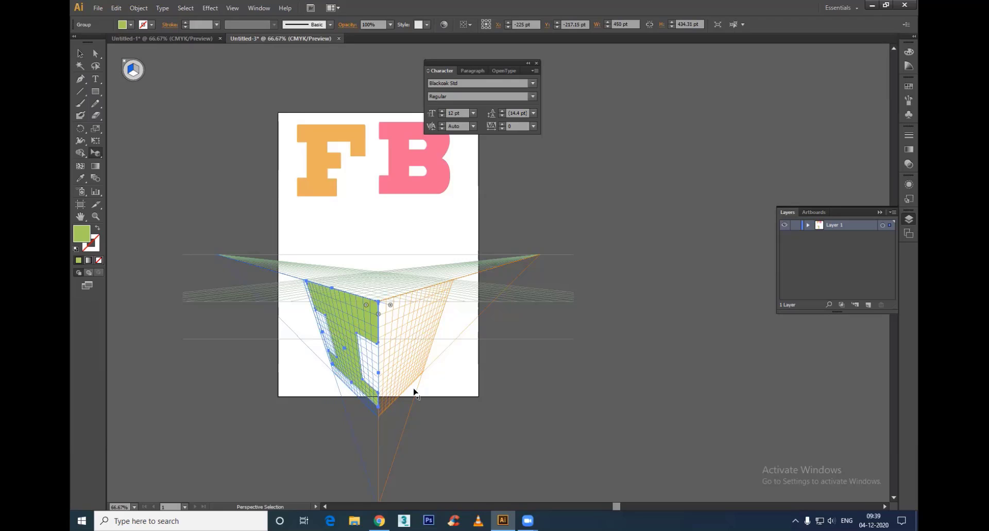
# Step: Place the orange F on the horizontal grid plane in perspective and enlarge it to about 508 by 480 pt
pyautogui.click(135, 73)
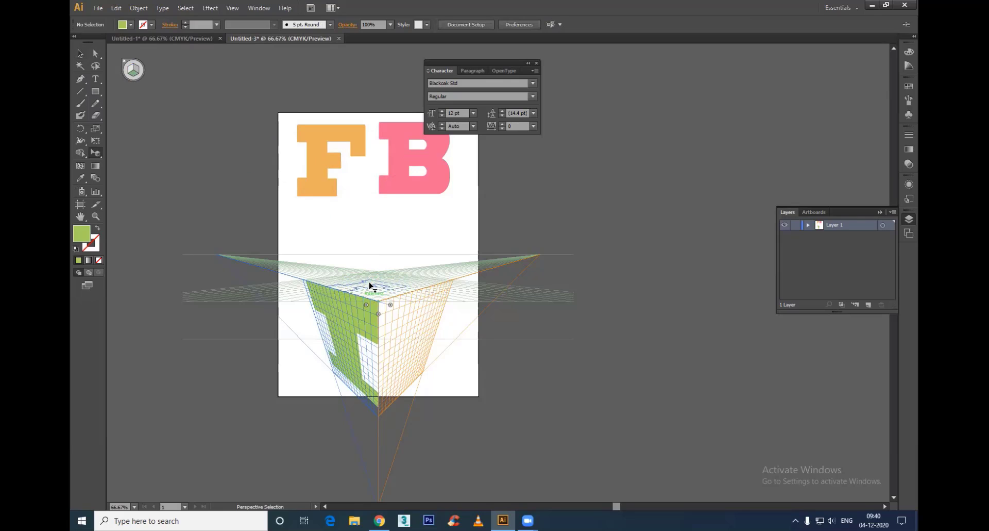
pyautogui.moveTo(369, 283); pyautogui.dragTo(378, 272)
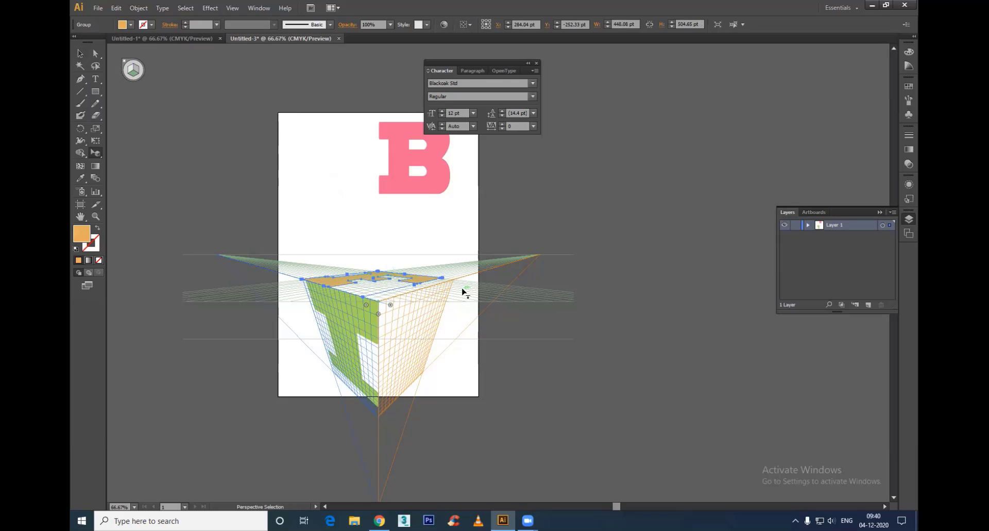
pyautogui.moveTo(442, 277); pyautogui.dragTo(455, 282)
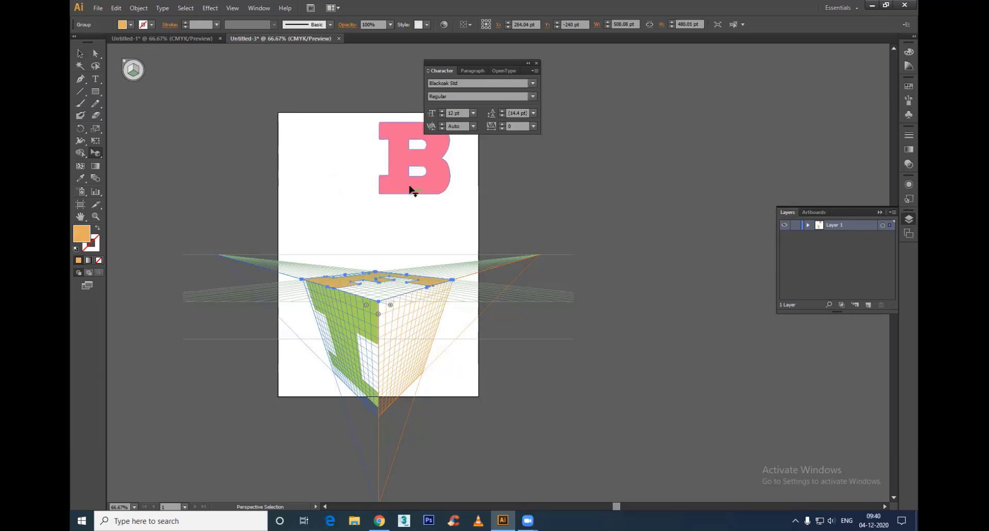
# Step: Place the pink B on the right grid plane in perspective, sized about 420 by 429 pt
pyautogui.click(137, 71)
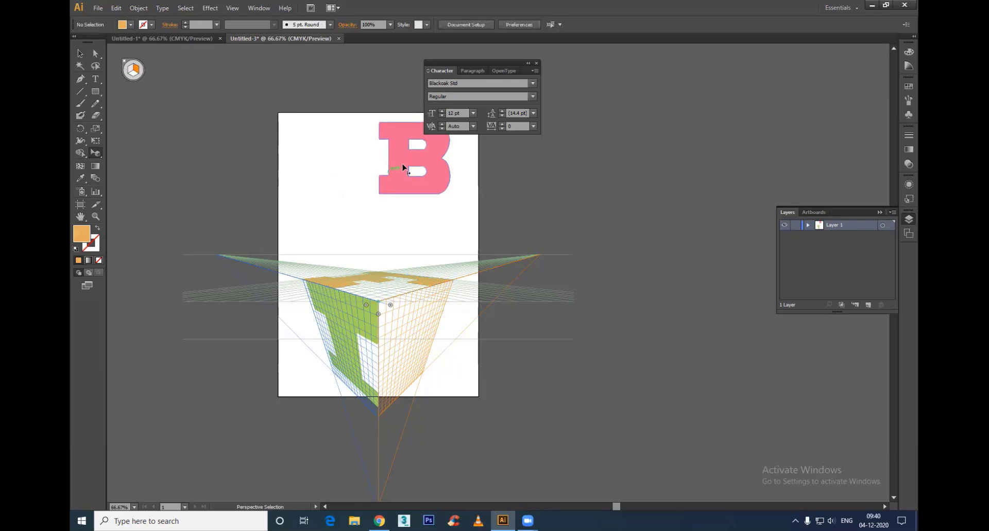
pyautogui.moveTo(407, 169); pyautogui.dragTo(423, 368)
pyautogui.click(80, 53)
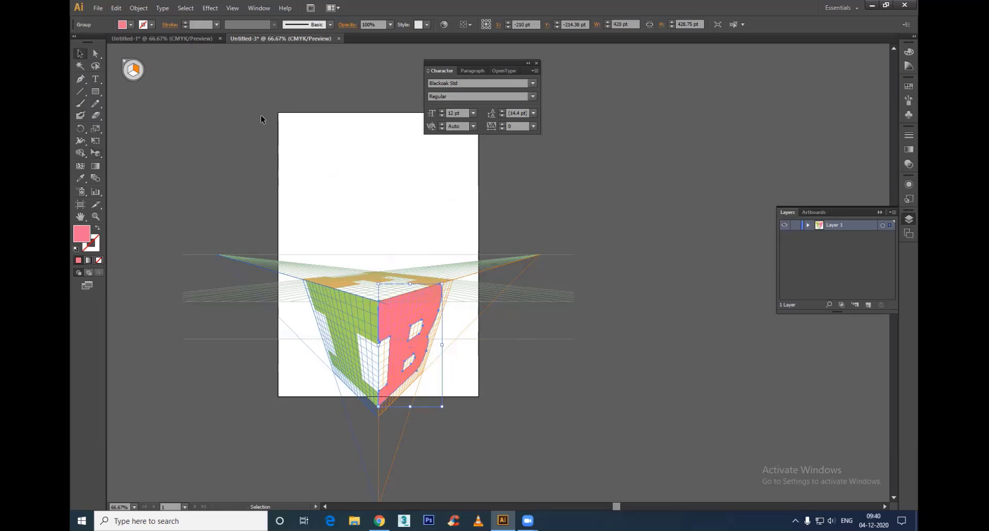
# Step: Hide the perspective grid and move the finished letter cube up to the middle of the artboard
pyautogui.hotkey('ctrl', 'shift', 'i')
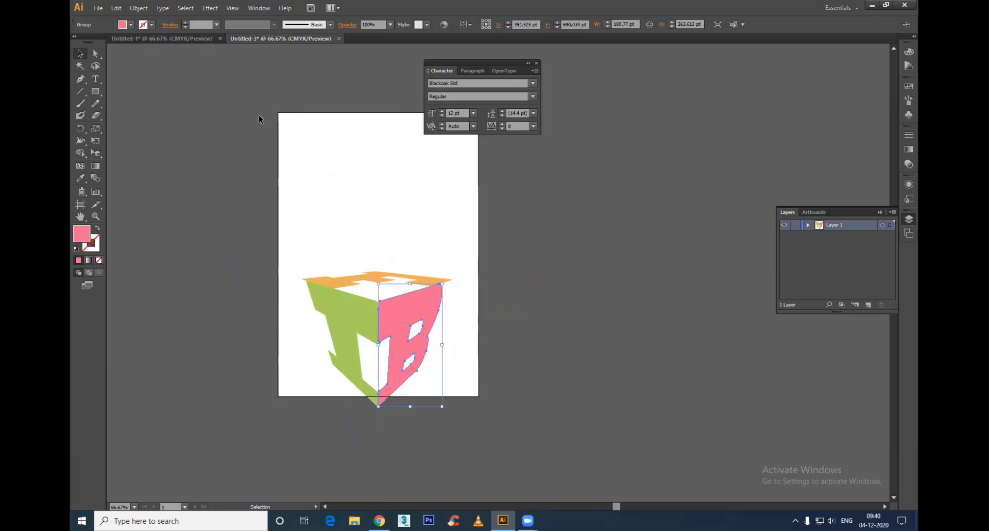
pyautogui.moveTo(322, 226); pyautogui.dragTo(402, 225)
pyautogui.click(474, 206)
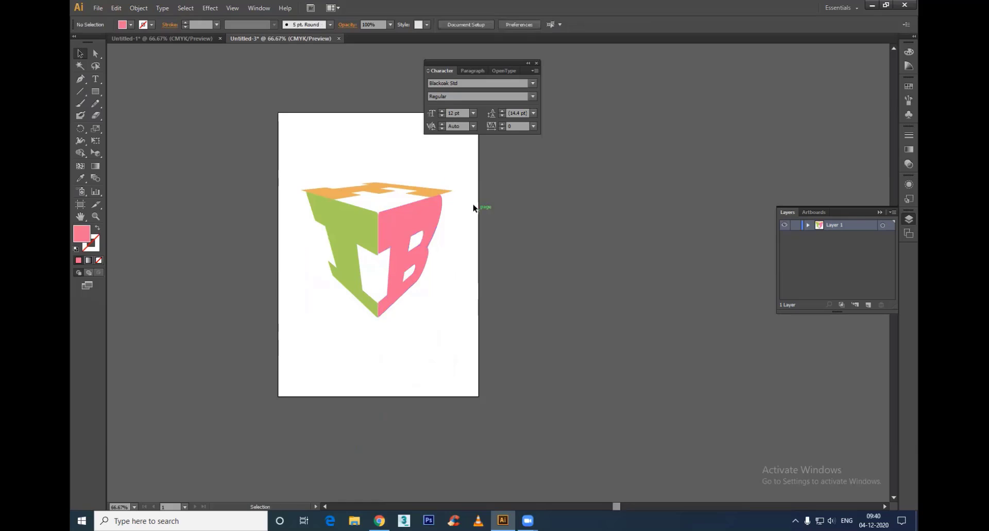
# Step: Narrow the orange F on top of the cube to about 412 pt wide
pyautogui.click(451, 190)
pyautogui.moveTo(451, 190); pyautogui.dragTo(441, 191)
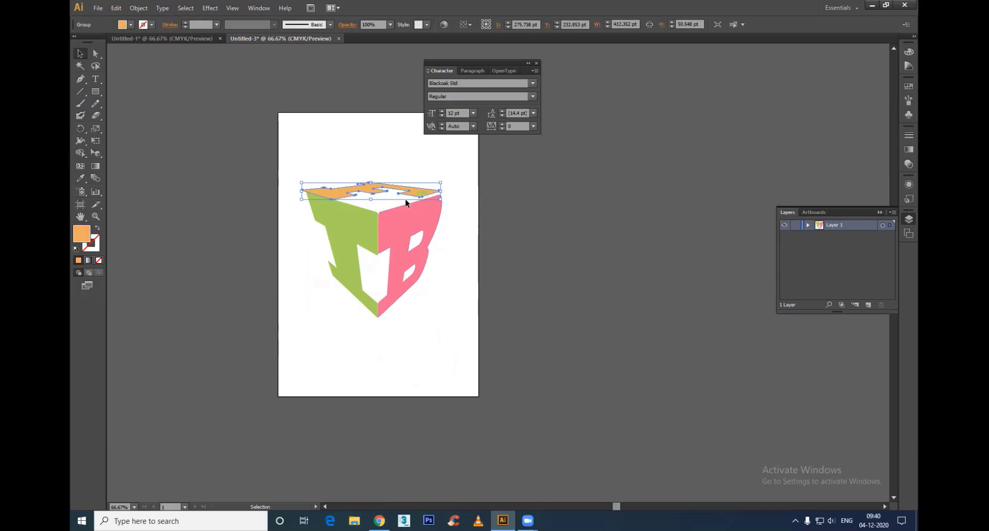
# Step: Try to lower the right corner anchor points of the orange F toward the pink B's upper edge
pyautogui.click(436, 202)
pyautogui.press('a')
pyautogui.click(438, 192)
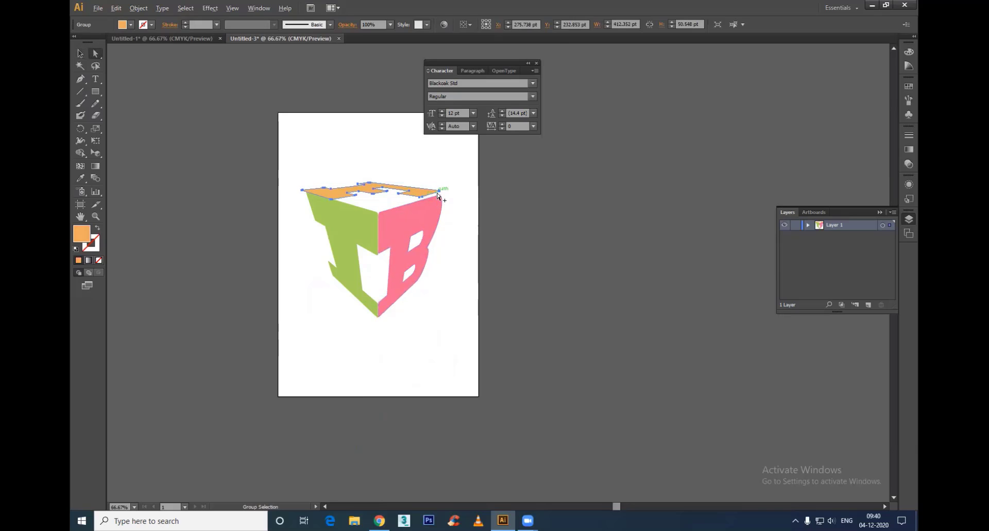
pyautogui.scroll(3, 438, 192)
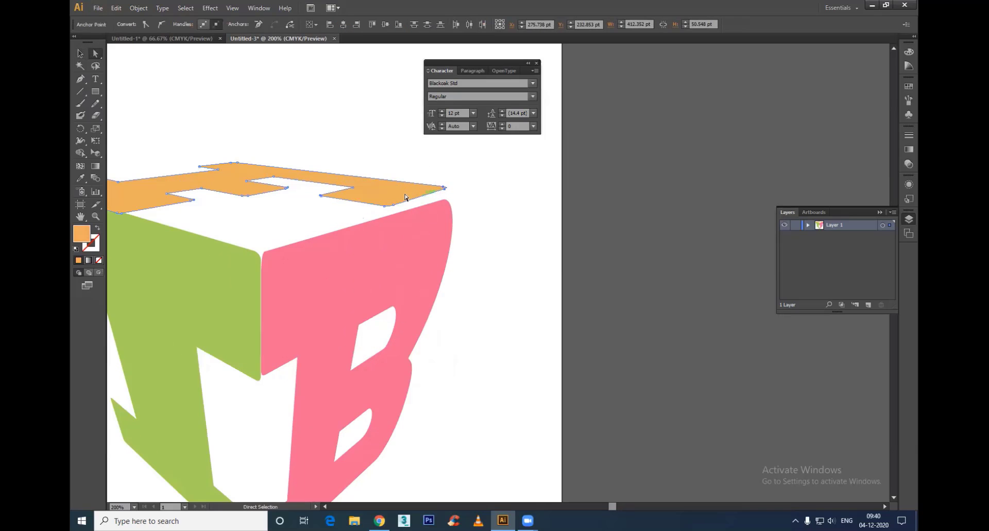
pyautogui.moveTo(398, 213); pyautogui.dragTo(385, 198)
pyautogui.hotkey('ctrl', 'z')
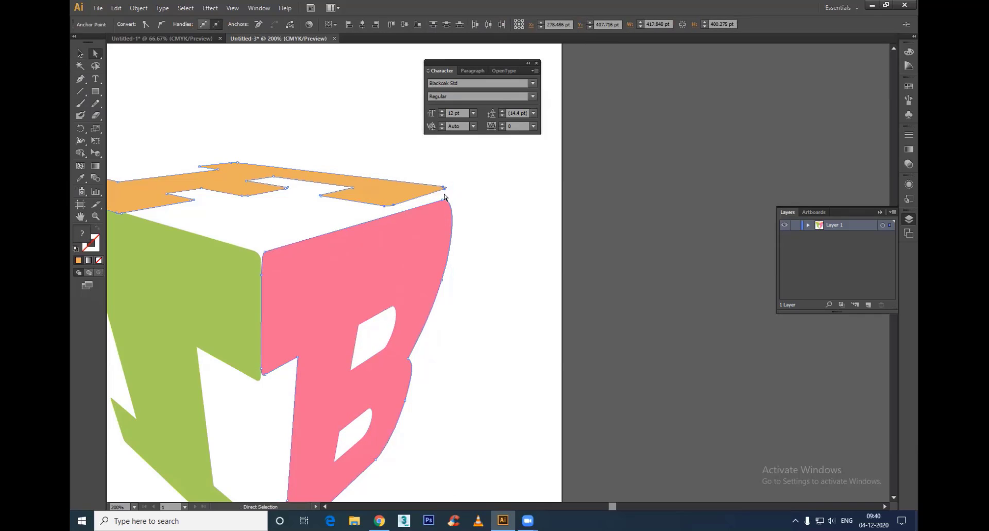
pyautogui.moveTo(443, 194)
pyautogui.mouseDown()
pyautogui.moveTo(449, 190)
pyautogui.moveTo(443, 200)
pyautogui.mouseUp()
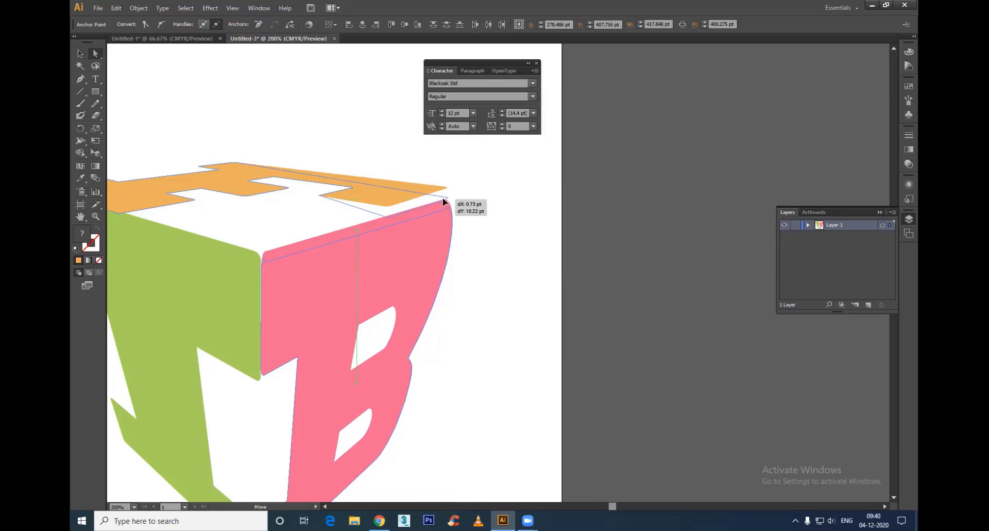
pyautogui.press('v')
pyautogui.hotkey('ctrl', 'z')
# Step: Move the right corner anchor points of the orange F down onto the upper edge of the pink B
pyautogui.click(416, 207)
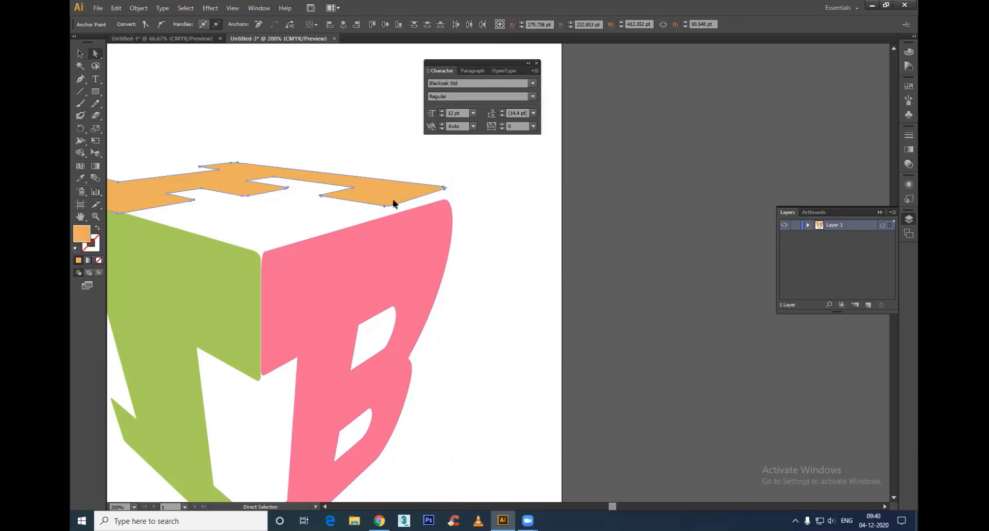
pyautogui.moveTo(398, 211); pyautogui.dragTo(392, 214)
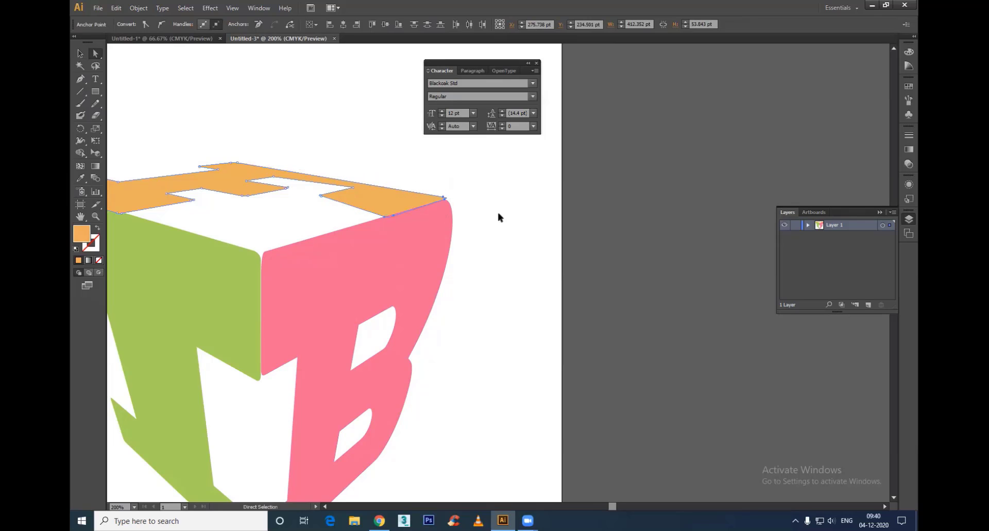
pyautogui.click(496, 210)
# Step: Give all three letters of the cube a black stroke 5 pt thick
pyautogui.scroll(-3, 438, 245)
pyautogui.click(80, 53)
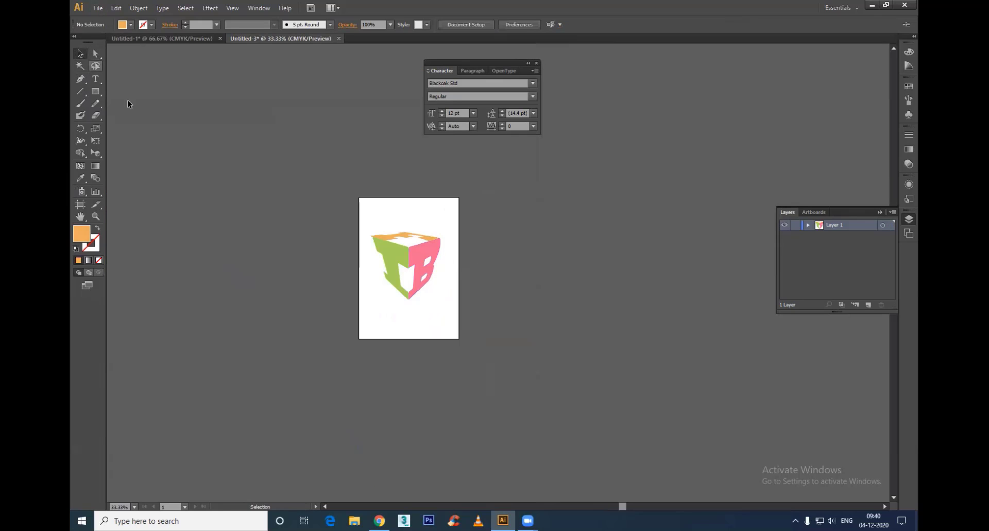
pyautogui.scroll(2, 508, 281)
pyautogui.click(356, 311)
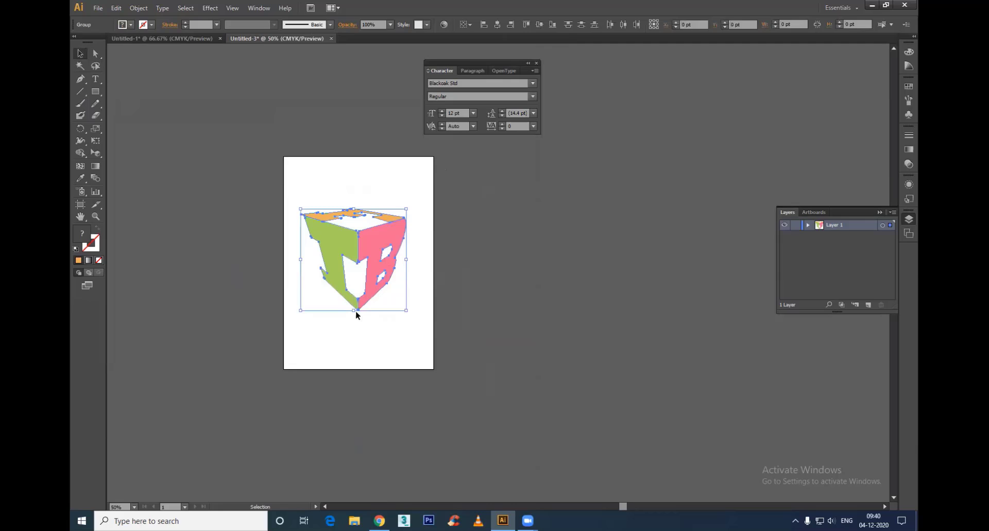
pyautogui.click(79, 261)
pyautogui.click(78, 260)
pyautogui.doubleClick(97, 251)
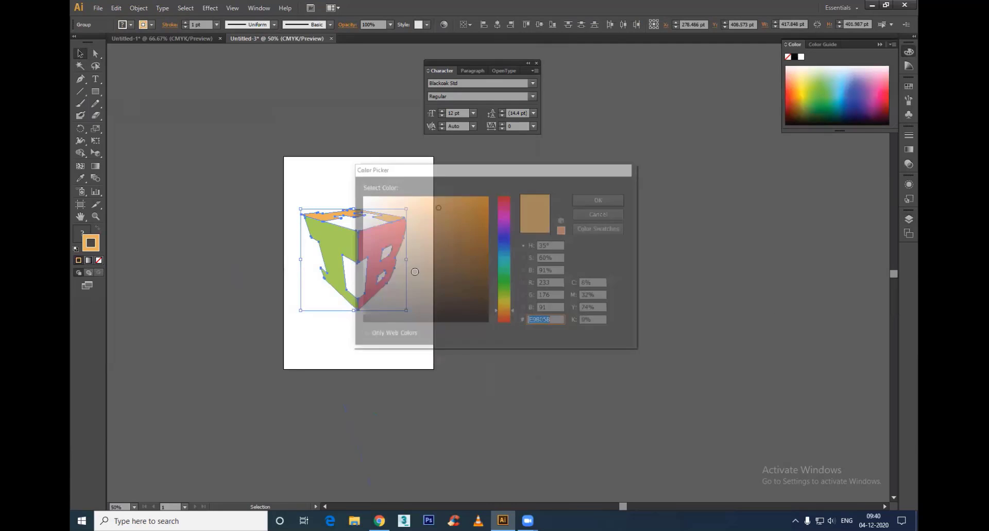
pyautogui.moveTo(396, 303); pyautogui.dragTo(370, 313)
pyautogui.click(601, 200)
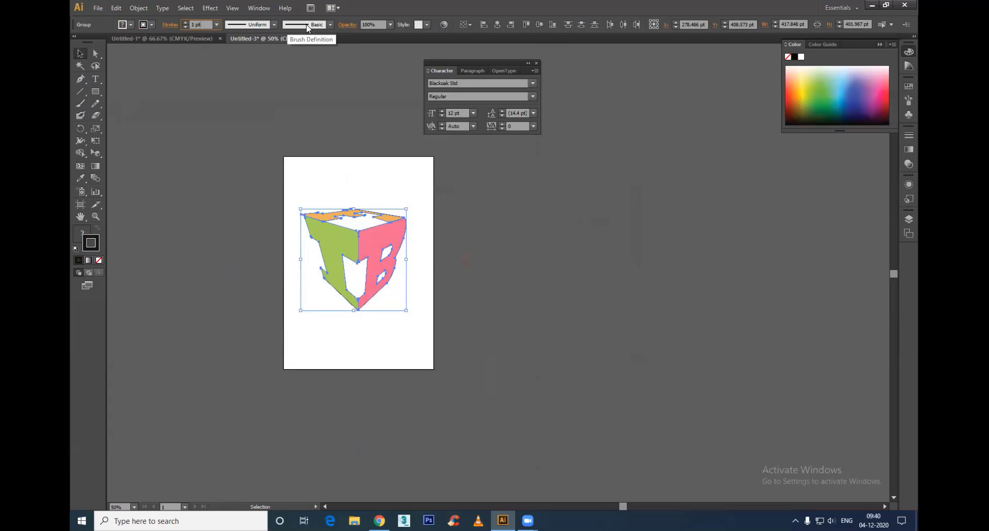
pyautogui.press('Up')
pyautogui.press('Up')
pyautogui.press('Up')
pyautogui.press('Up')
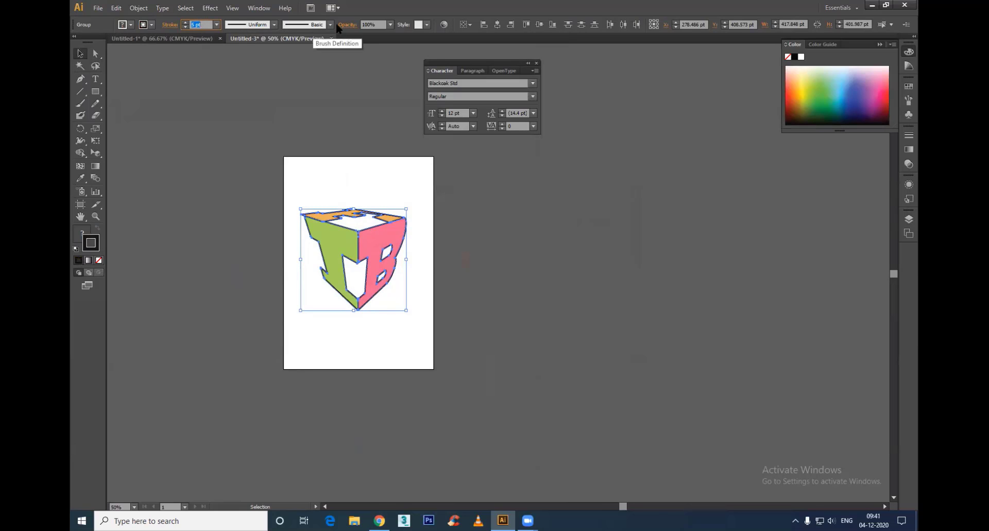
# Step: Apply the variable width profile with two bulges to the letters' stroke and inspect the cube at 100%
pyautogui.click(268, 25)
pyautogui.click(261, 88)
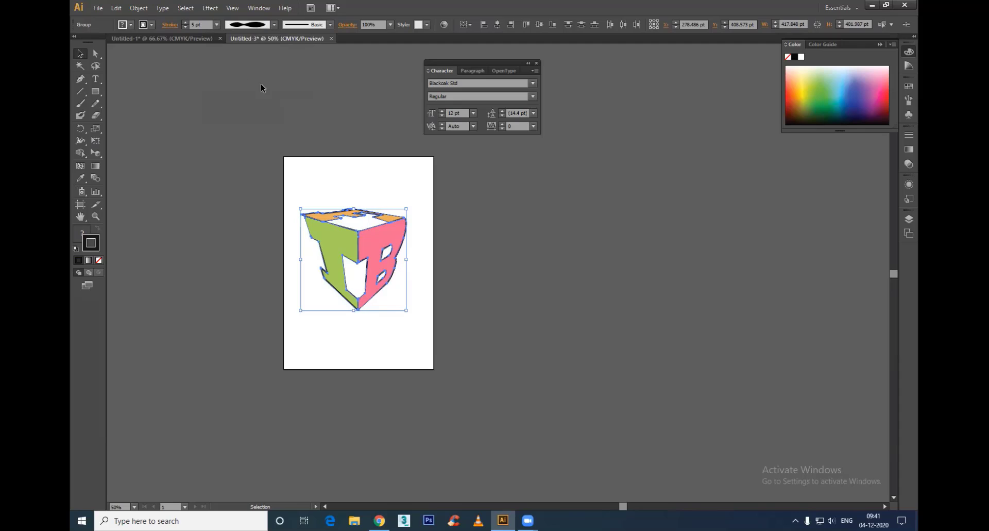
pyautogui.click(423, 241)
pyautogui.hotkey('ctrl', '1')
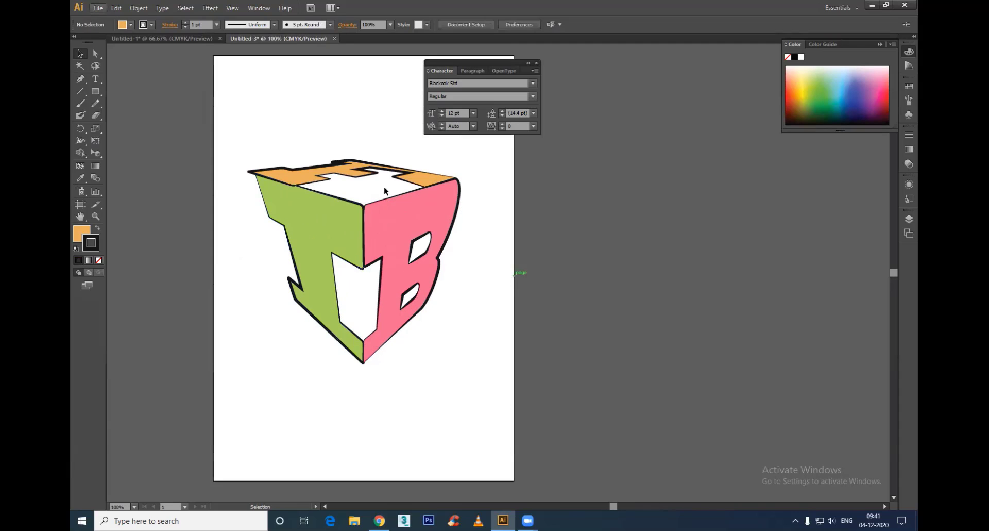
# Step: Apply the variable width profile that is thick in the middle and tapers at both ends to all letters' strokes
pyautogui.hotkey('ctrl', 'a')
pyautogui.click(247, 24)
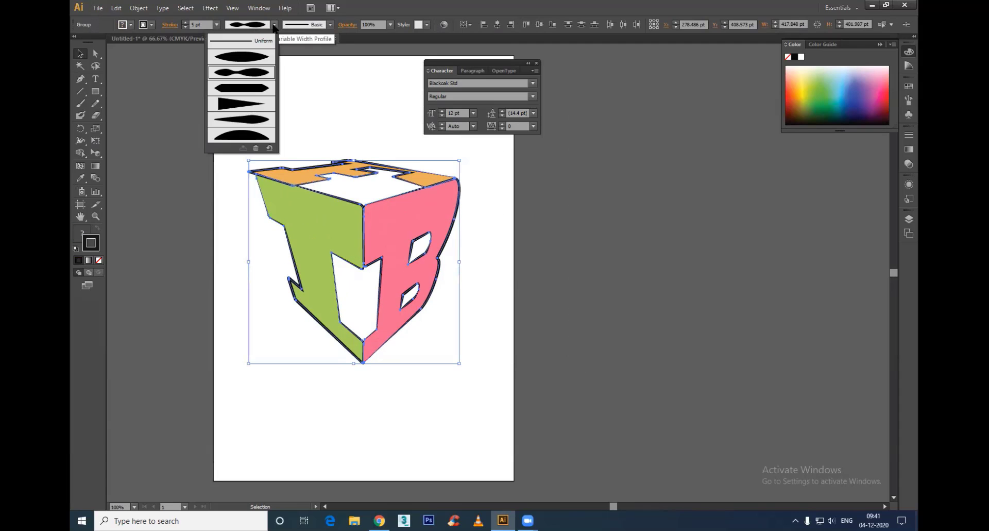
pyautogui.click(242, 57)
pyautogui.click(493, 239)
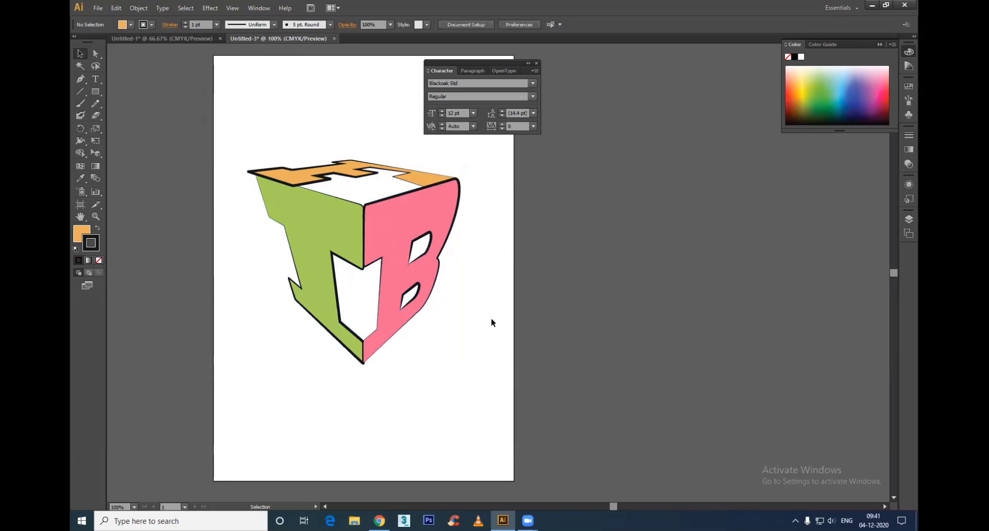
pyautogui.hotkey('ctrl', '-')
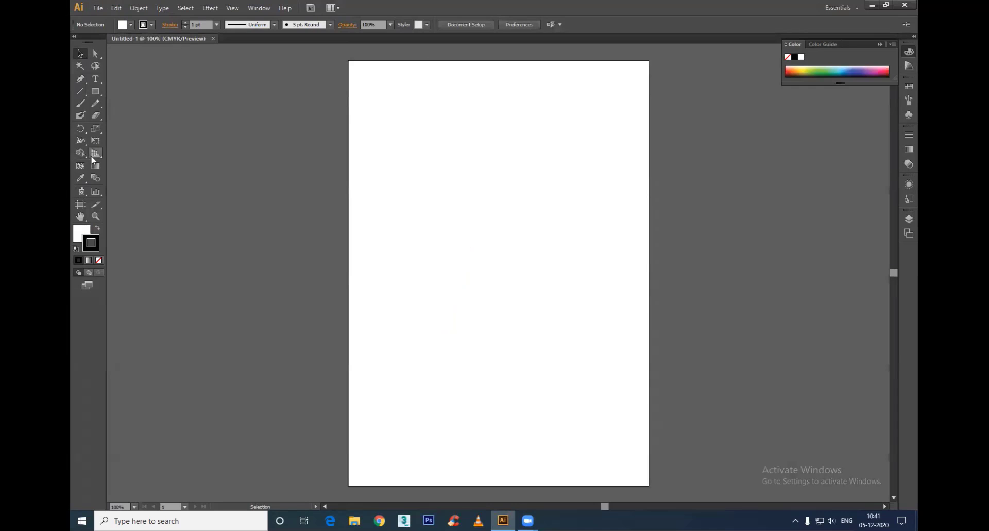
# Step: Show the perspective grid on the blank artboard and hide it again
pyautogui.click(95, 153)
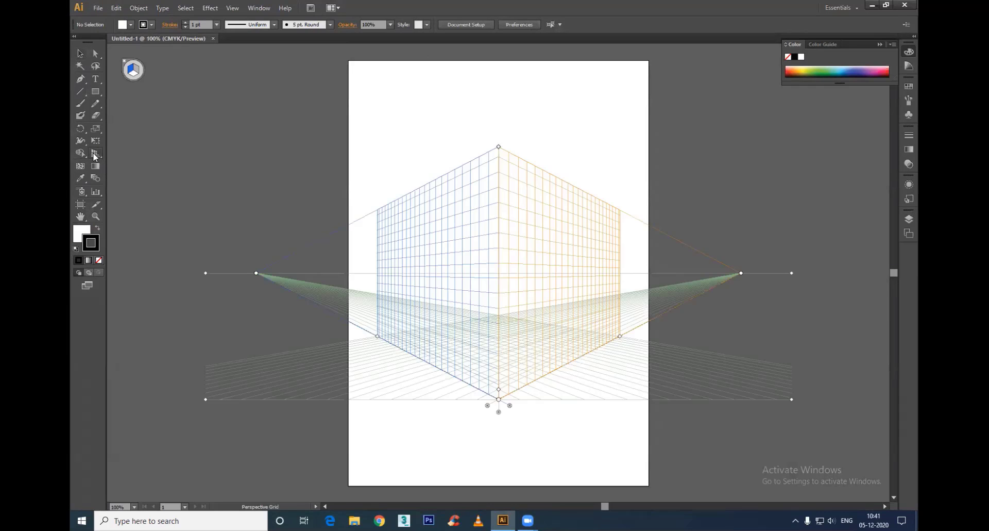
pyautogui.click(99, 154)
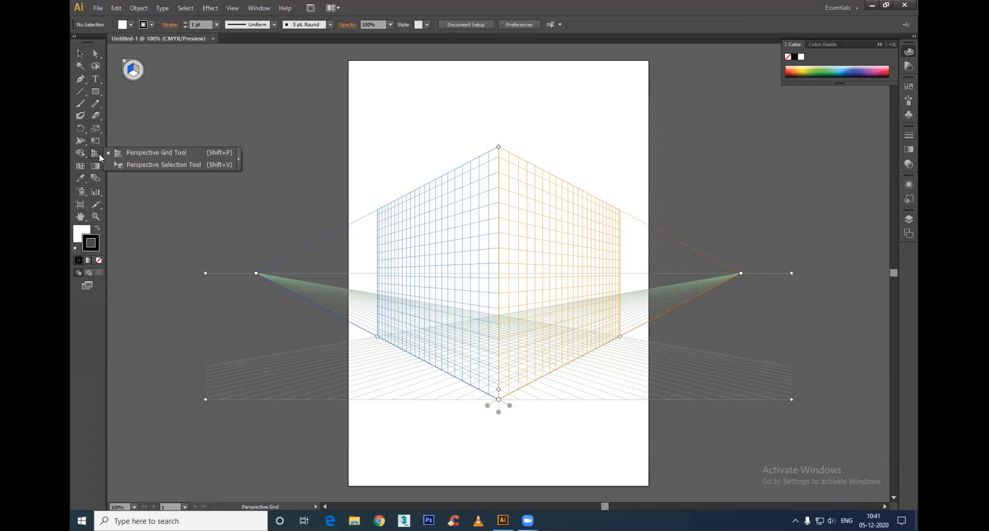
pyautogui.hotkey('shift', 'v')
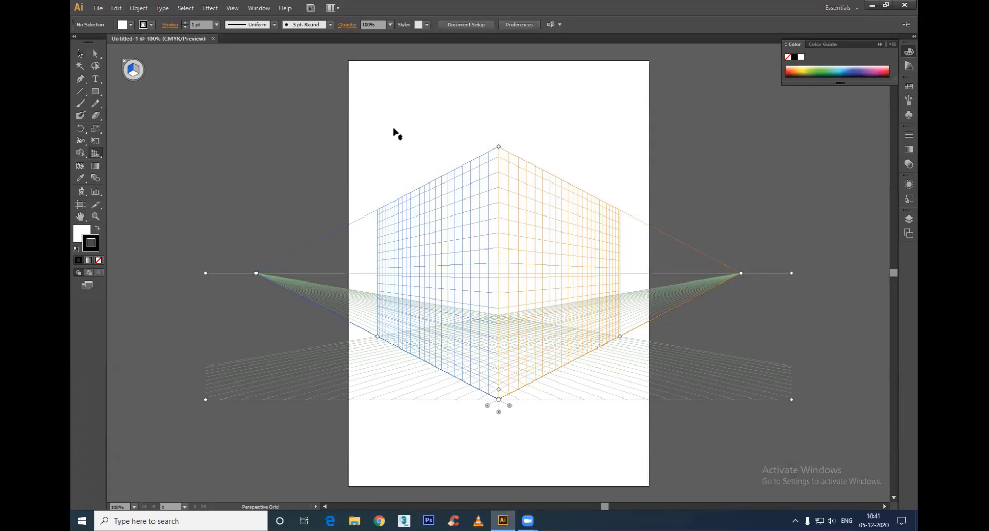
pyautogui.hotkey('ctrl', 'shift', 'i')
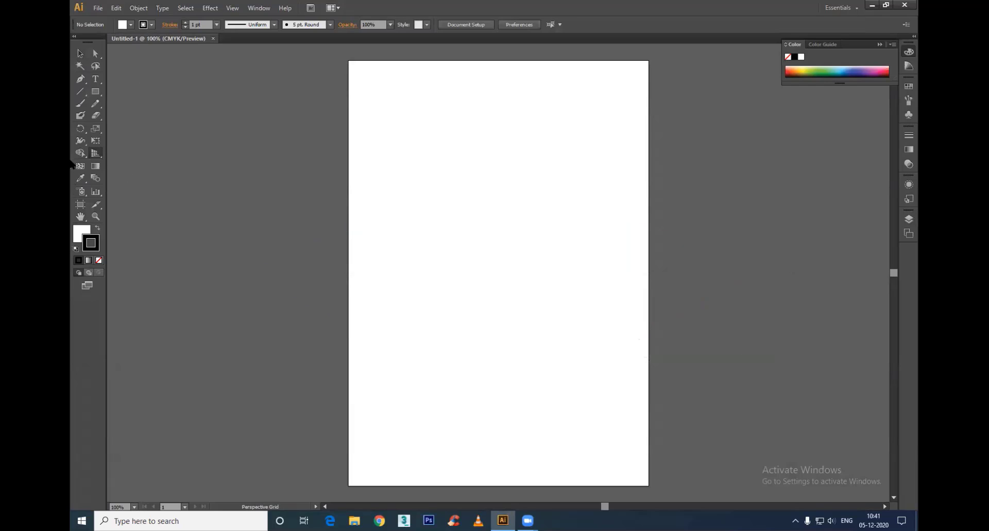
# Step: Draw a square of about 262 by 262 pt in the middle of the artboard
pyautogui.click(81, 165)
pyautogui.click(96, 91)
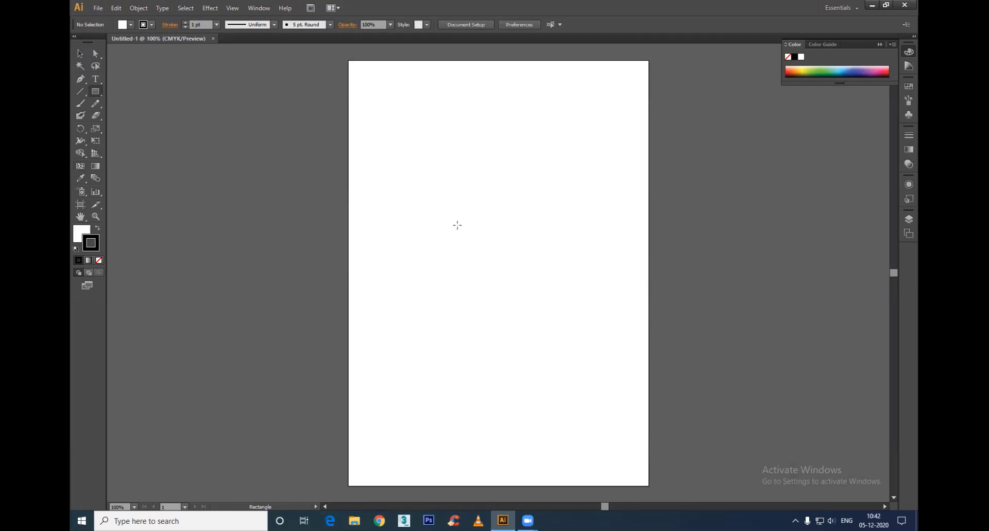
pyautogui.moveTo(431, 185); pyautogui.dragTo(565, 334)
pyautogui.press('v')
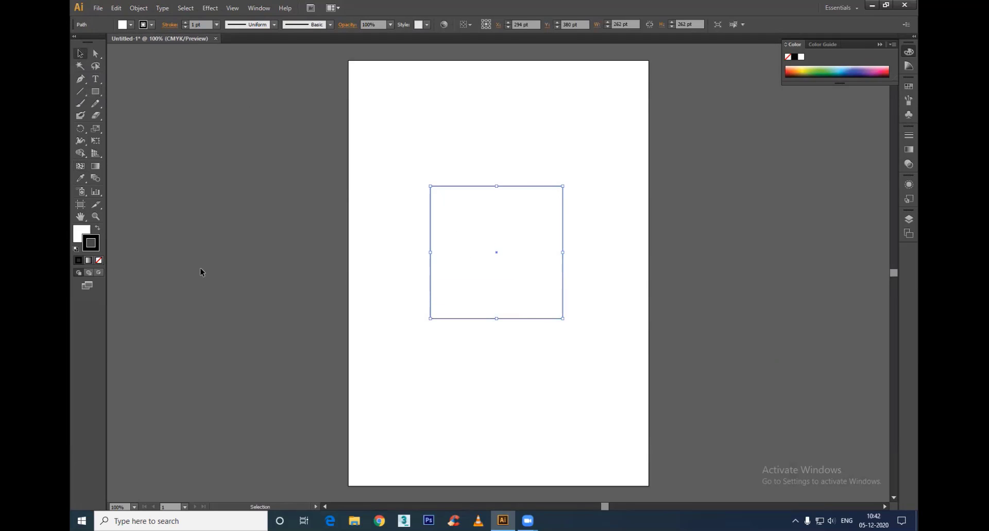
# Step: Fill the square with a white-to-black linear gradient, keeping its stroke solid black
pyautogui.click(88, 261)
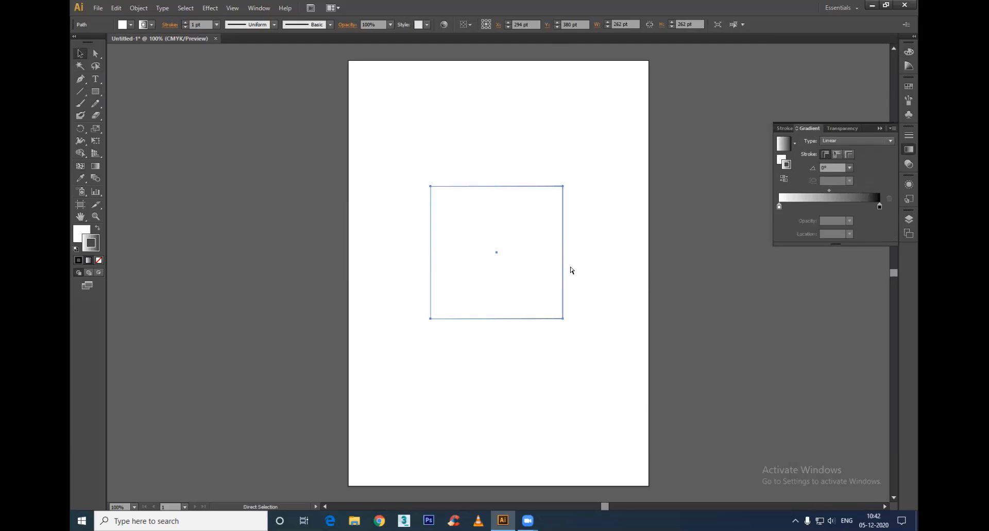
pyautogui.click(80, 232)
pyautogui.click(89, 260)
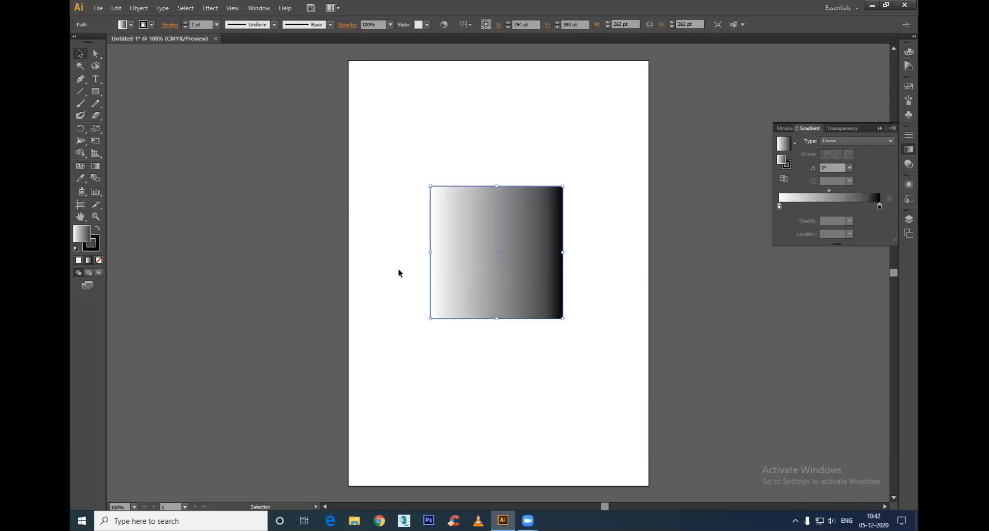
pyautogui.moveTo(372, 143); pyautogui.dragTo(667, 304)
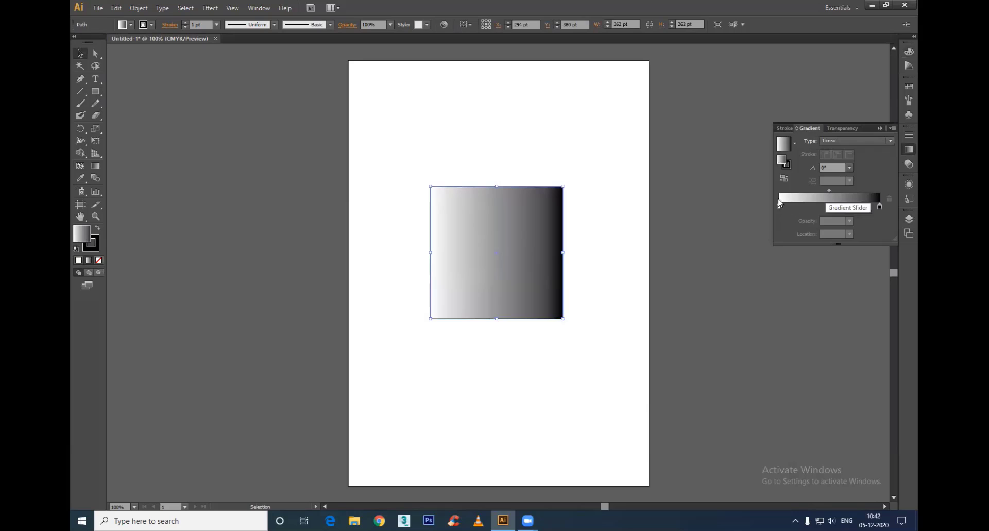
# Step: Try the radial gradient type on the square and return it to linear
pyautogui.click(834, 140)
pyautogui.click(832, 153)
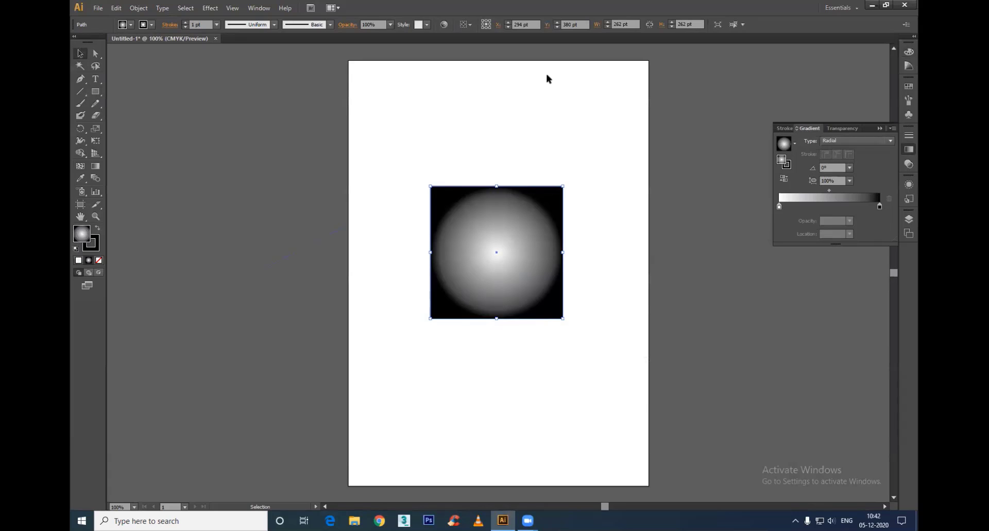
pyautogui.click(838, 152)
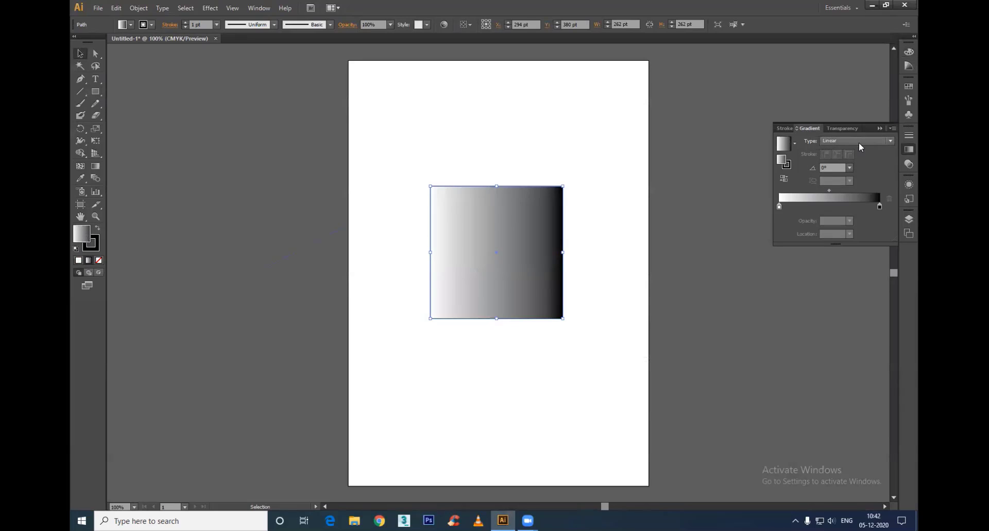
# Step: Recolour the square's linear gradient with red as the starting colour and orange as the ending colour
pyautogui.doubleClick(779, 206)
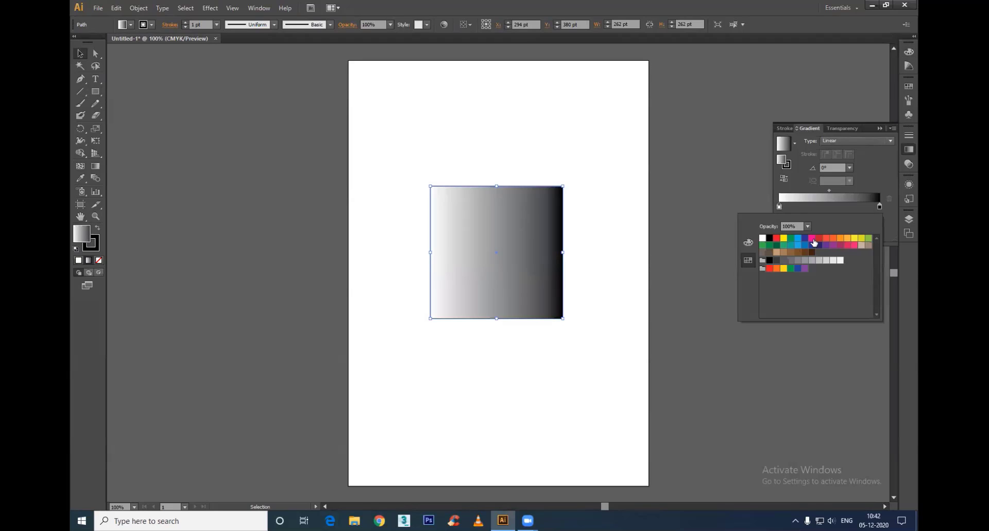
pyautogui.click(819, 238)
pyautogui.click(880, 206)
pyautogui.doubleClick(880, 206)
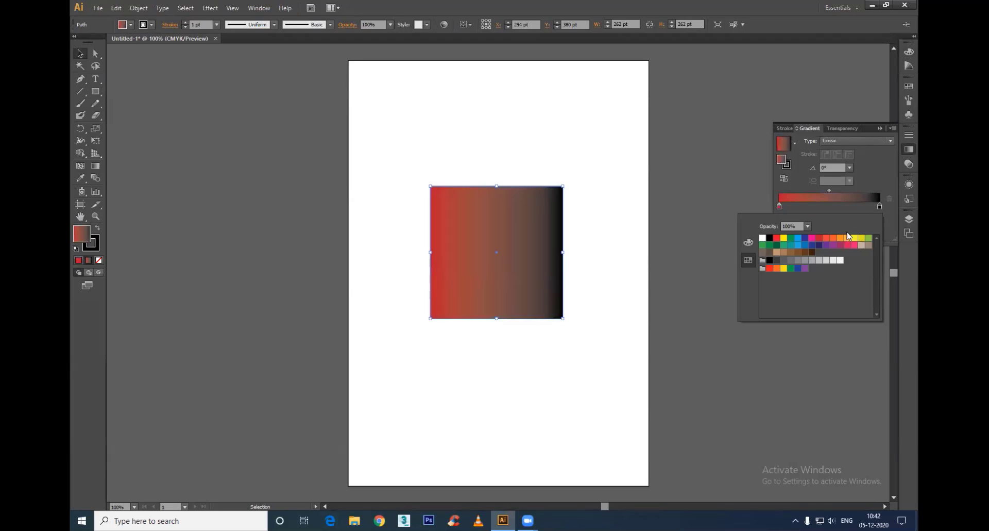
pyautogui.click(841, 240)
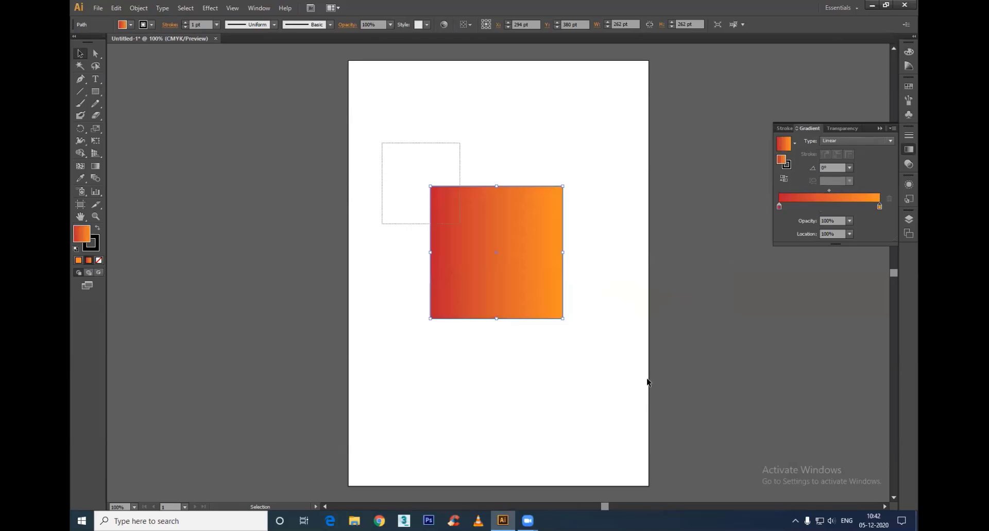
pyautogui.click(672, 290)
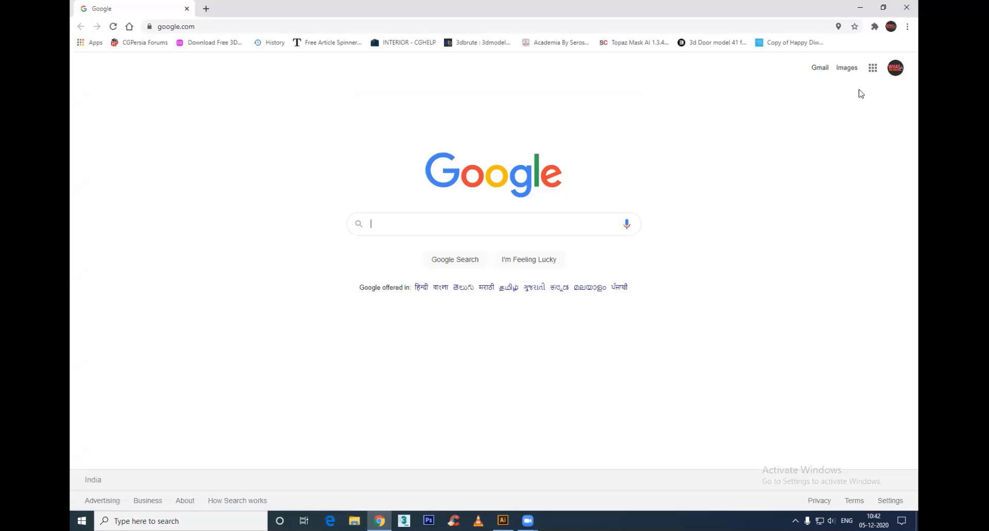
# Step: Search Google Images in Chrome for "juice leaflet"
pyautogui.click(846, 69)
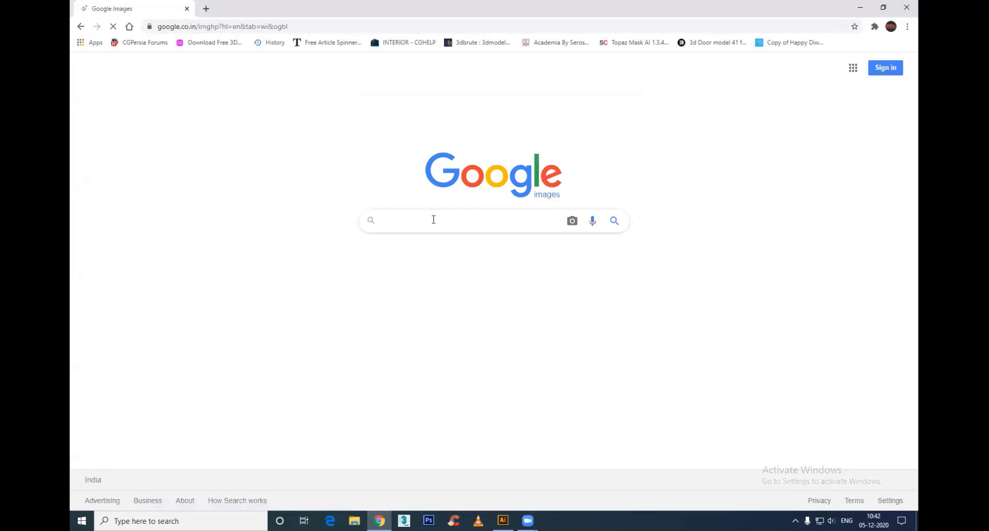
pyautogui.write('juice')
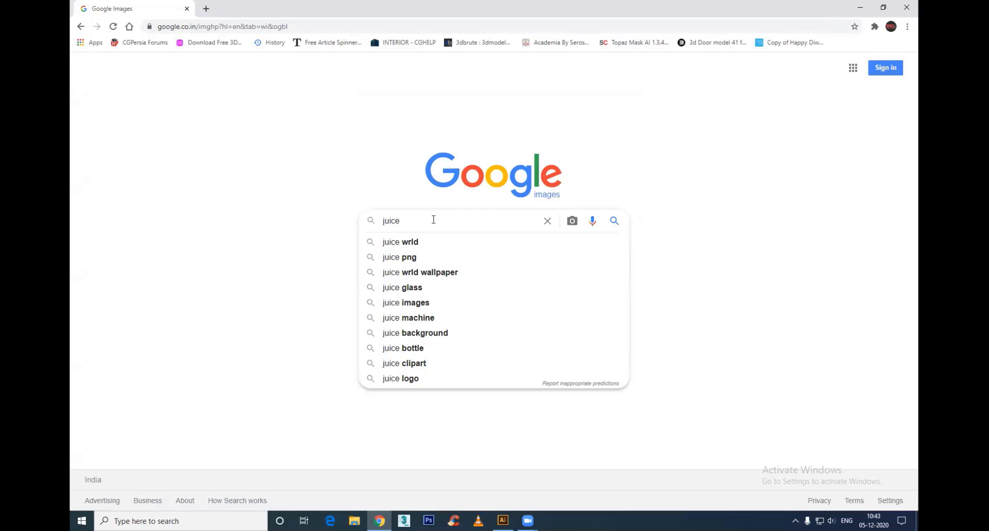
pyautogui.write('leaf')
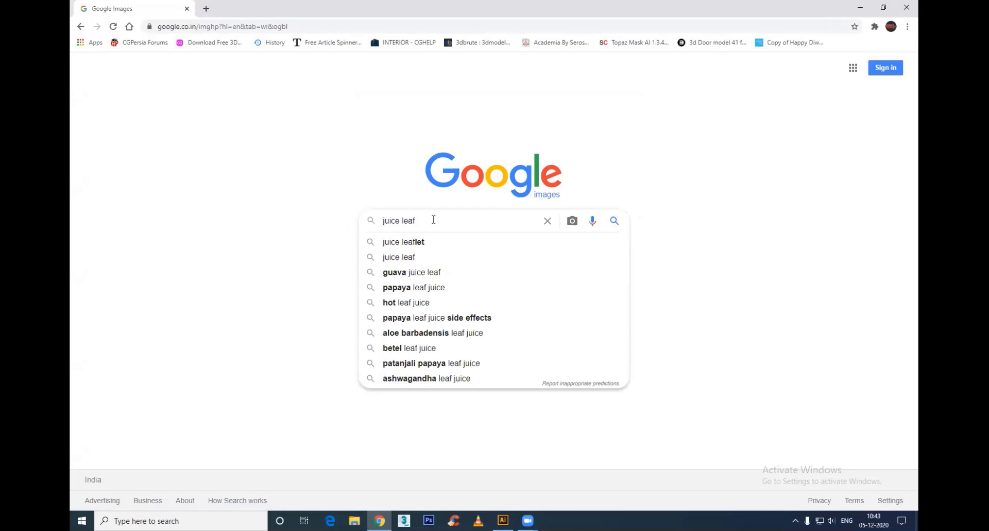
pyautogui.press('Down')
pyautogui.press('Return')
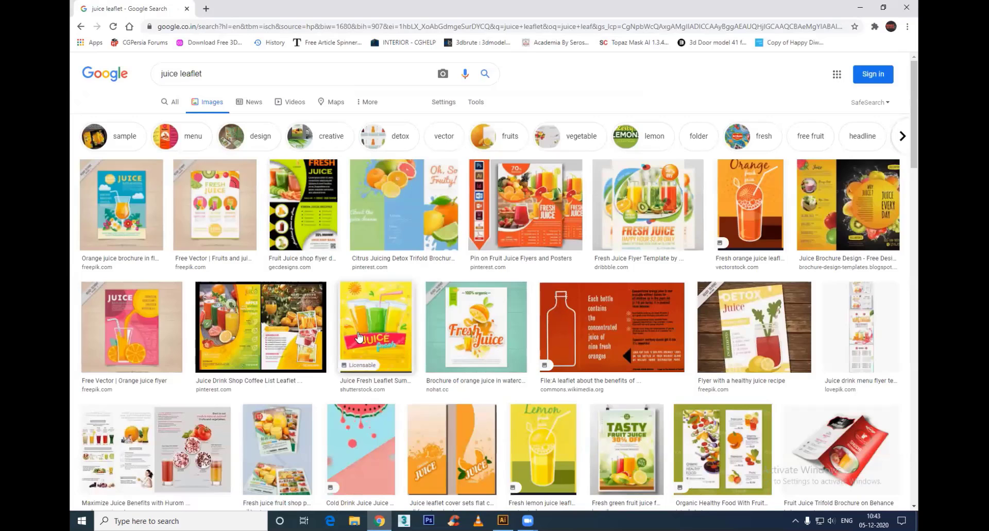
# Step: Preview the fresh orange juice leaflet, the flat-design orange juice brochure and the breakfast brochure template among the image results
pyautogui.click(739, 186)
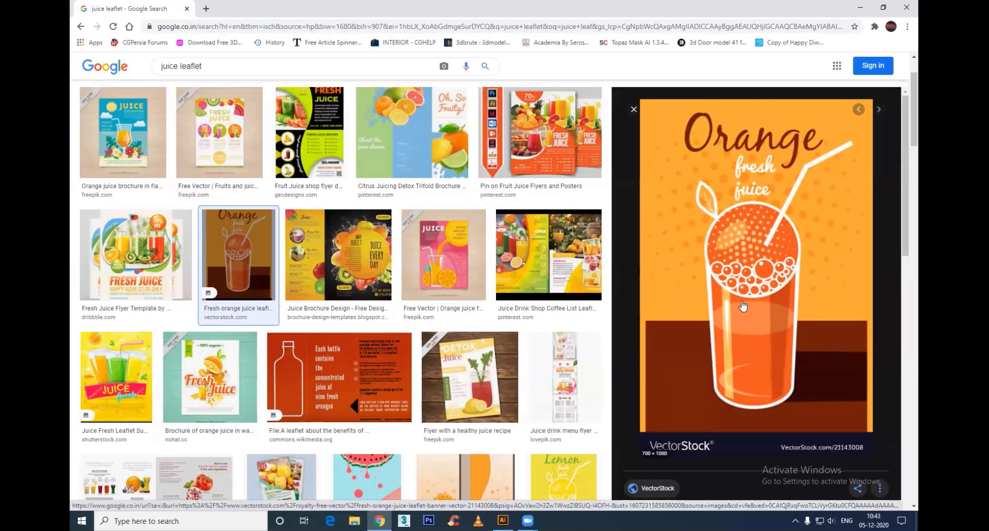
pyautogui.click(116, 146)
pyautogui.scroll(-5, 428, 354)
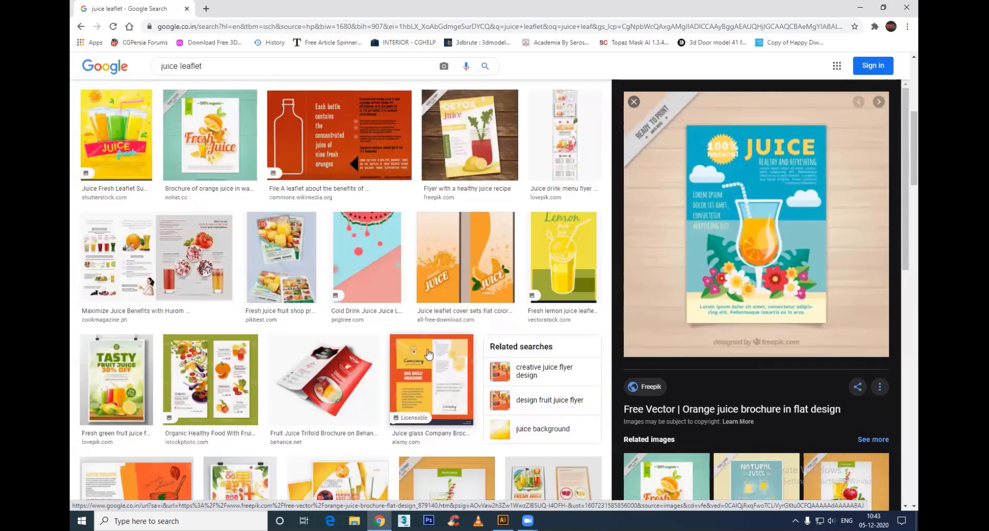
pyautogui.scroll(-4, 238, 306)
pyautogui.click(340, 297)
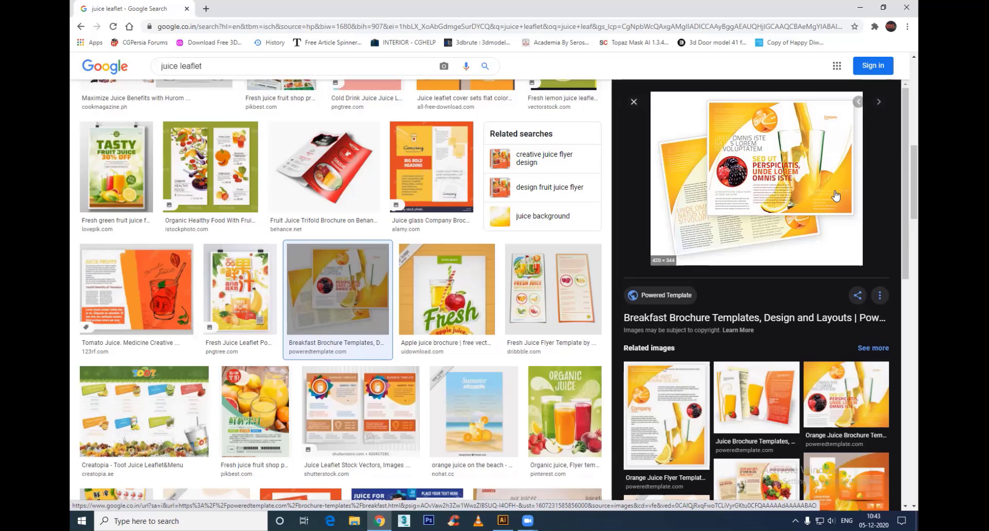
# Step: Switch to Illustrator and delete the red-to-orange gradient square from the artboard
pyautogui.hotkey('alt', 'Tab')
pyautogui.moveTo(365, 137); pyautogui.dragTo(616, 358)
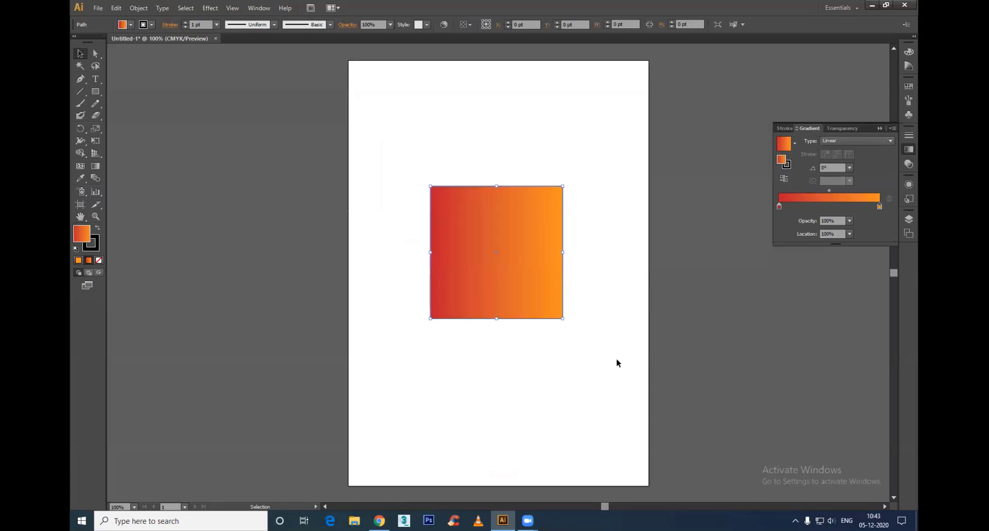
pyautogui.press('Delete')
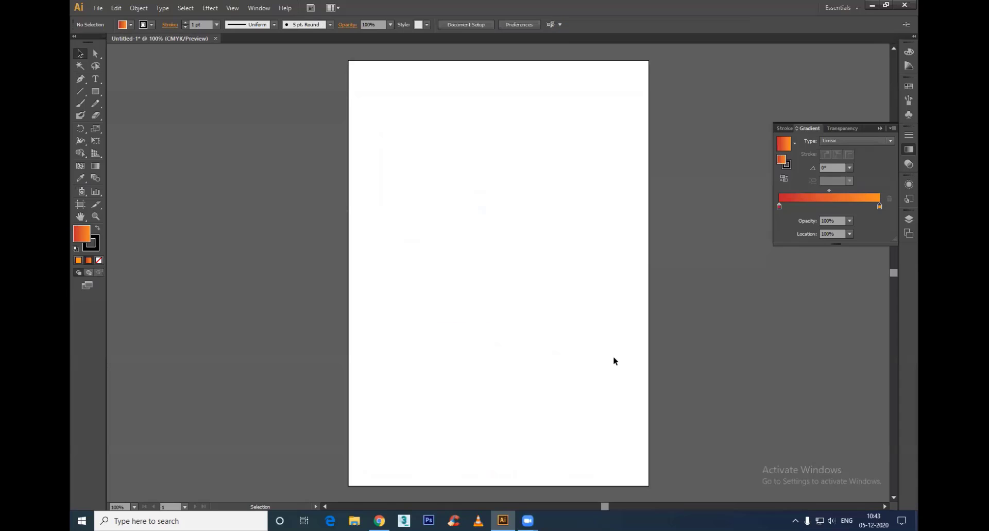
# Step: Draw a gradient-filled square about 346 pt wide and pull its upper-left corner inward to about X 361 pt, Y 451 pt
pyautogui.click(95, 92)
pyautogui.moveTo(422, 174)
pyautogui.mouseDown()
pyautogui.moveTo(597, 350)
pyautogui.moveTo(446, 208)
pyautogui.mouseUp()
pyautogui.press('a')
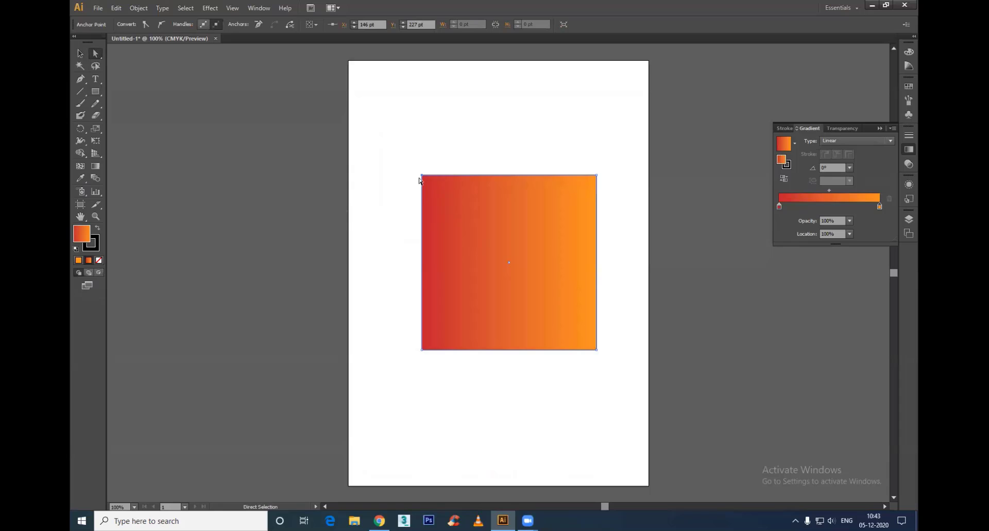
pyautogui.moveTo(421, 175); pyautogui.dragTo(530, 288)
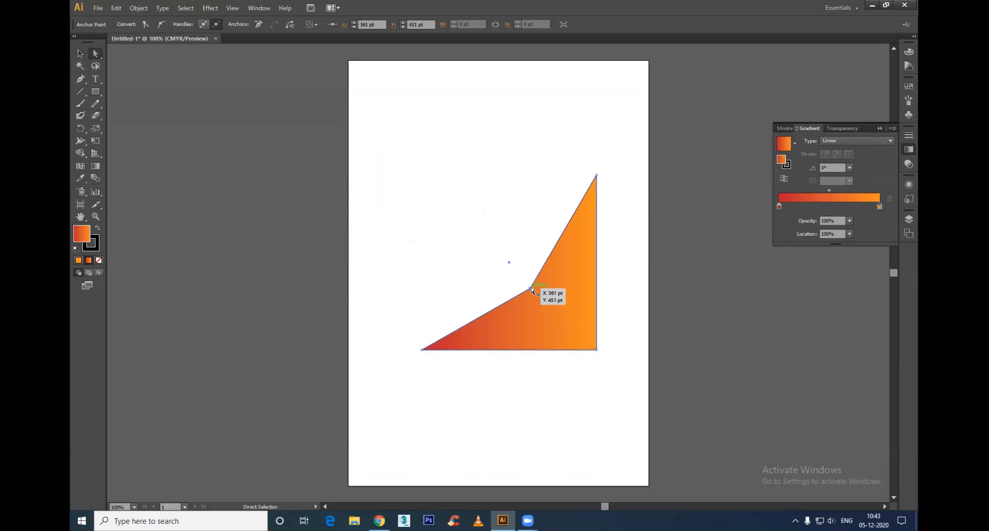
# Step: Convert the inward corner to a smooth point so the shape gets one concave curved edge, and deselect it
pyautogui.click(82, 79)
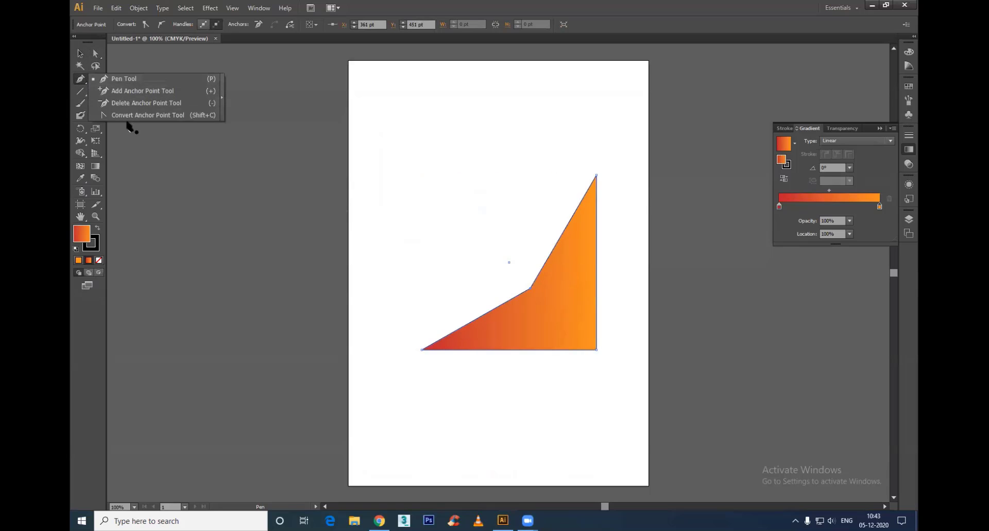
pyautogui.click(127, 113)
pyautogui.moveTo(532, 288); pyautogui.dragTo(586, 239)
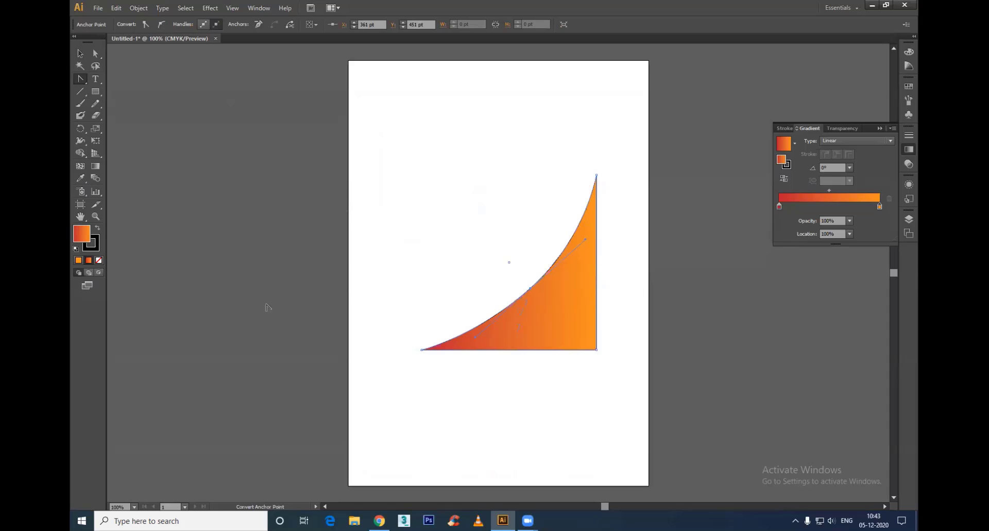
pyautogui.click(81, 53)
pyautogui.click(710, 320)
# Step: Switch to Chrome and preview the related Orange Juice Flyer Template image
pyautogui.hotkey('alt', 'Tab')
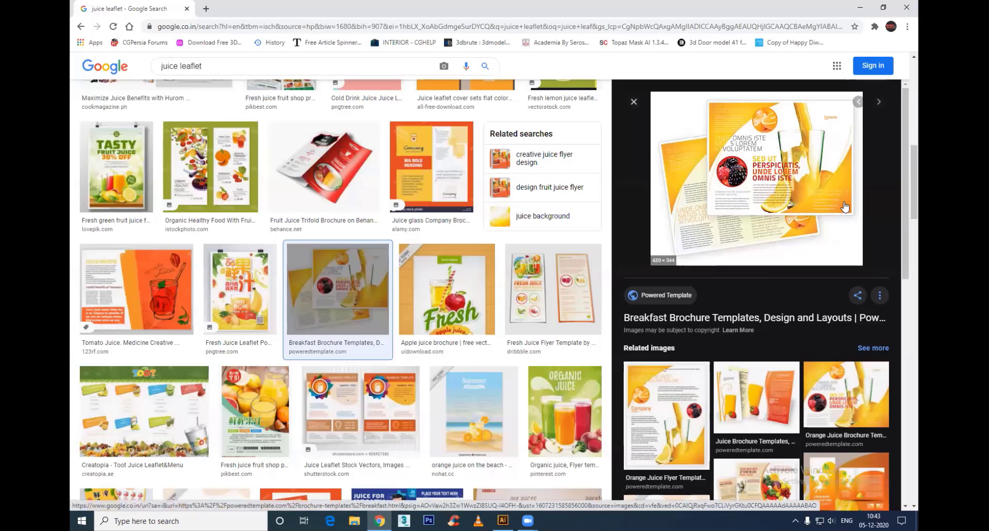
pyautogui.click(665, 407)
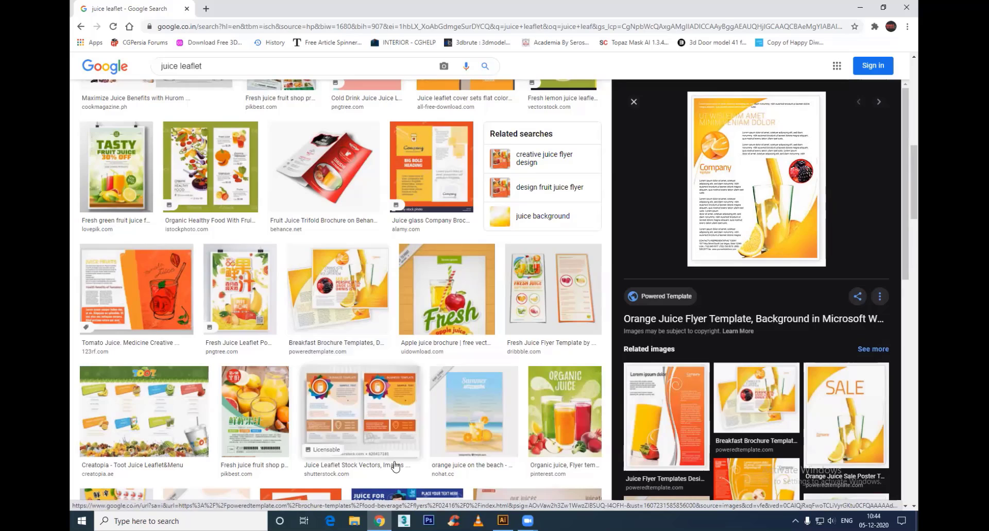
# Step: Switch back to Illustrator and try several directions for the curved shape's linear gradient with the Gradient tool, ending on a diagonal
pyautogui.hotkey('alt', 'Tab')
pyautogui.click(553, 306)
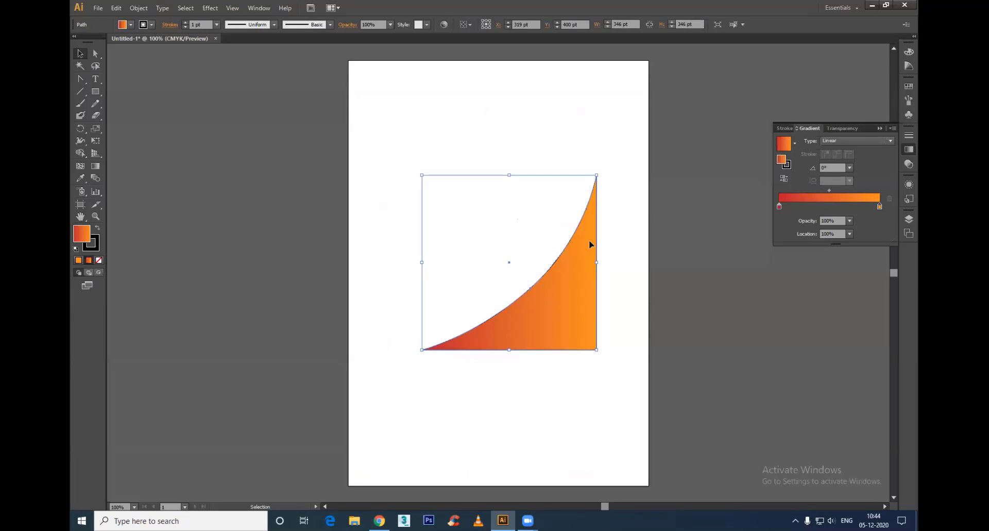
pyautogui.press('g')
pyautogui.moveTo(539, 296)
pyautogui.mouseDown()
pyautogui.moveTo(582, 332)
pyautogui.moveTo(516, 241)
pyautogui.moveTo(609, 355)
pyautogui.mouseUp()
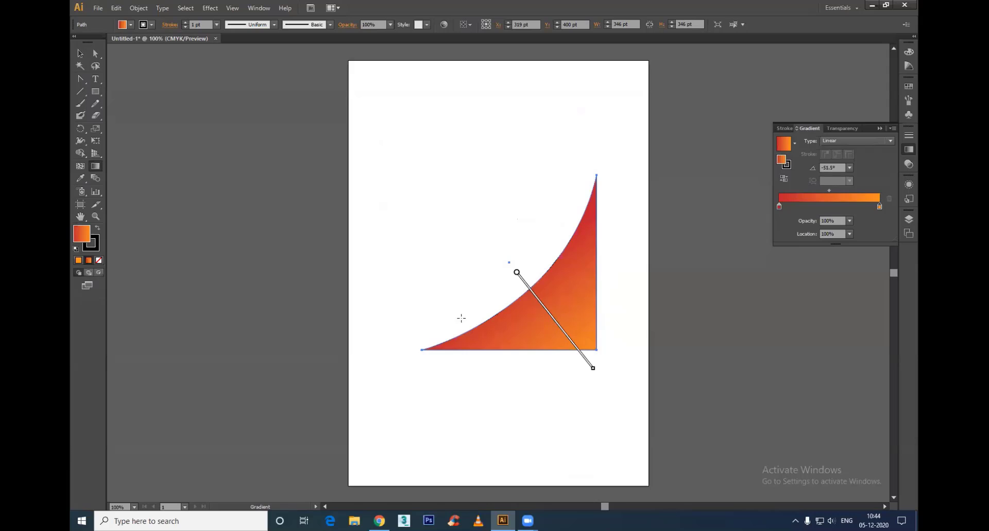
pyautogui.moveTo(520, 222)
pyautogui.mouseDown()
pyautogui.moveTo(573, 331)
pyautogui.moveTo(508, 361)
pyautogui.mouseUp()
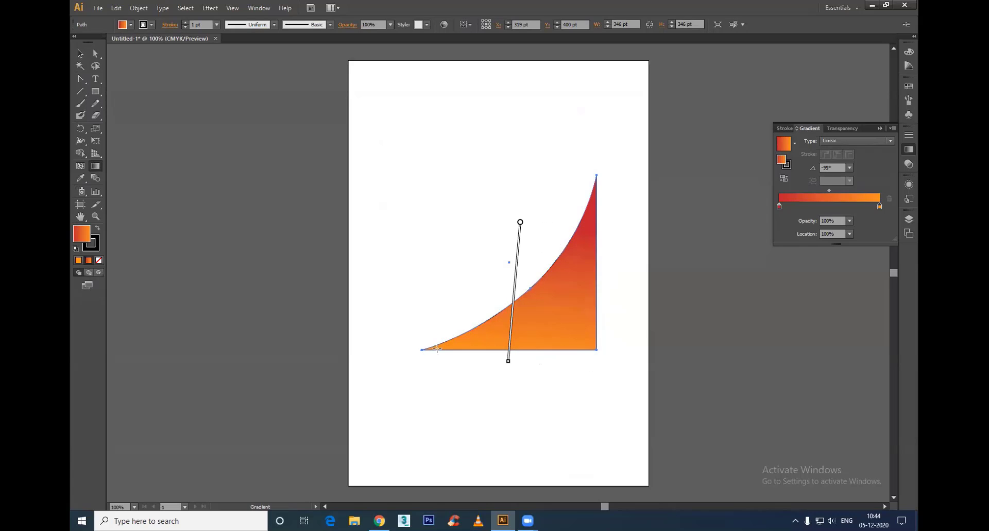
pyautogui.moveTo(503, 254); pyautogui.dragTo(580, 342)
# Step: Try a radial gradient on the curved shape, running diagonally from the curved edge to the lower-right corner
pyautogui.click(865, 140)
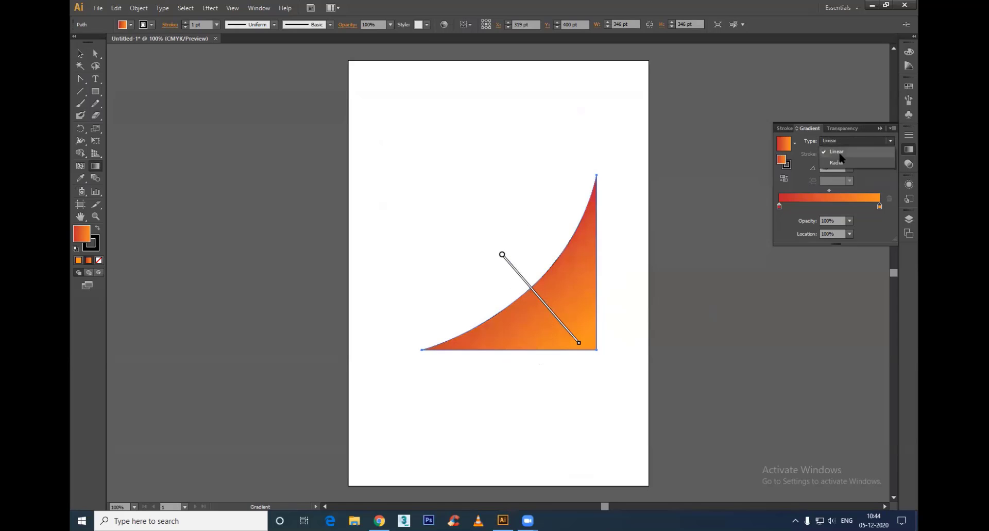
pyautogui.click(875, 163)
pyautogui.moveTo(514, 285); pyautogui.dragTo(587, 357)
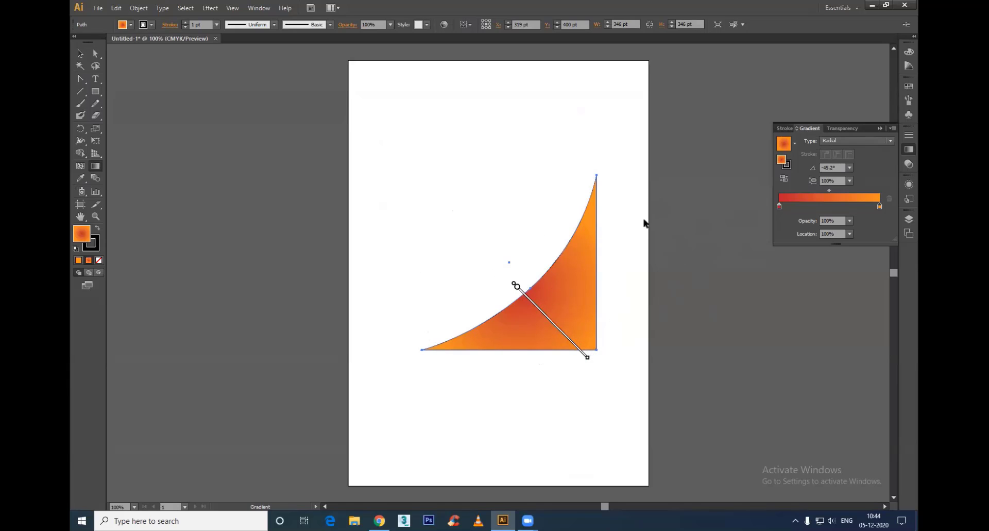
# Step: Undo the gradient and reshaping edits as well as the drawn square, back to the empty artboard
pyautogui.hotkey('ctrl', 'z')
pyautogui.hotkey('ctrl', 'z')
pyautogui.hotkey('ctrl', 'z')
pyautogui.hotkey('ctrl', 'z')
pyautogui.hotkey('ctrl', 'z')
pyautogui.hotkey('ctrl', 'z')
pyautogui.hotkey('ctrl', 'z')
pyautogui.hotkey('ctrl', 'z')
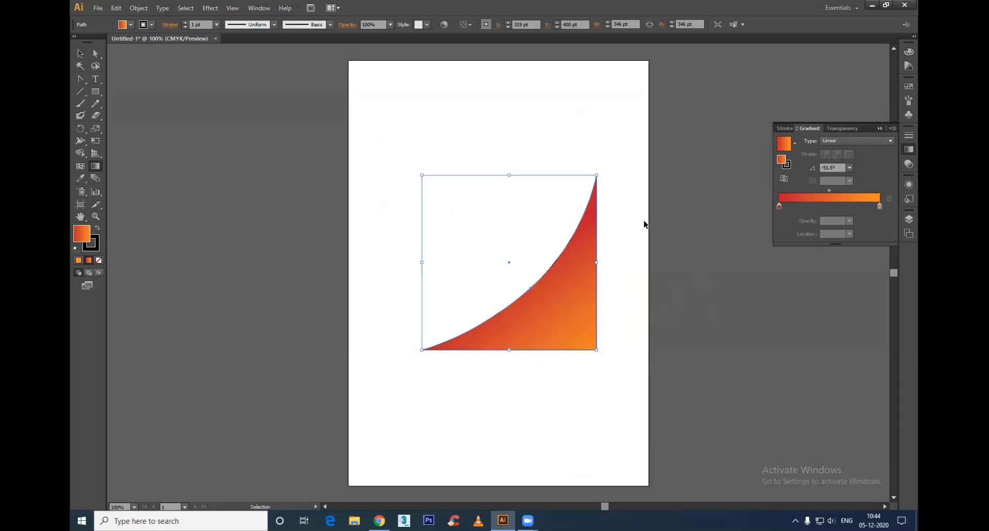
pyautogui.hotkey('ctrl', 'z')
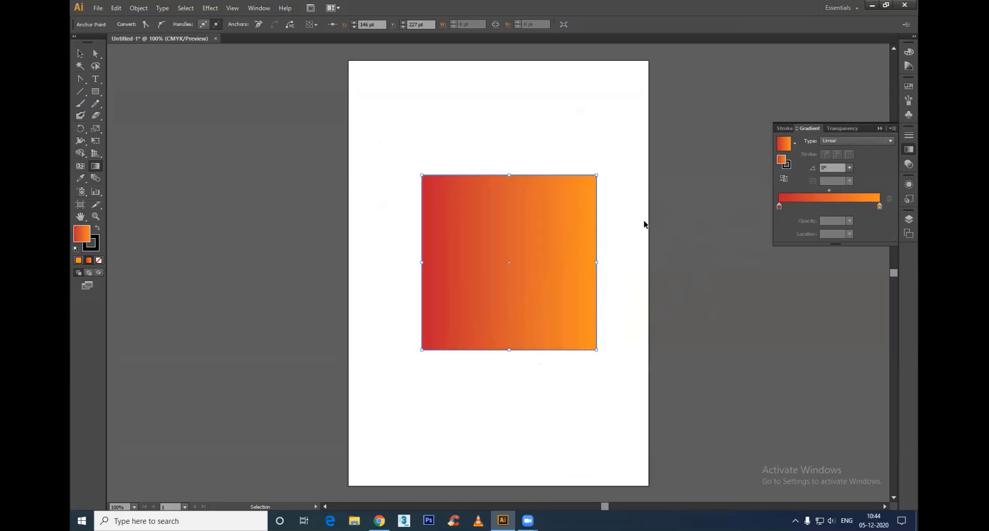
pyautogui.hotkey('ctrl', 'z')
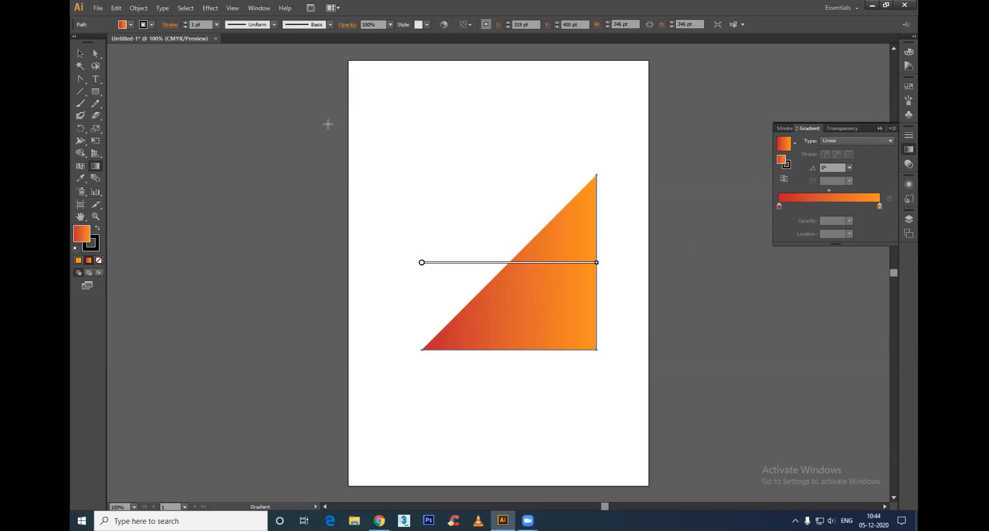
pyautogui.click(79, 51)
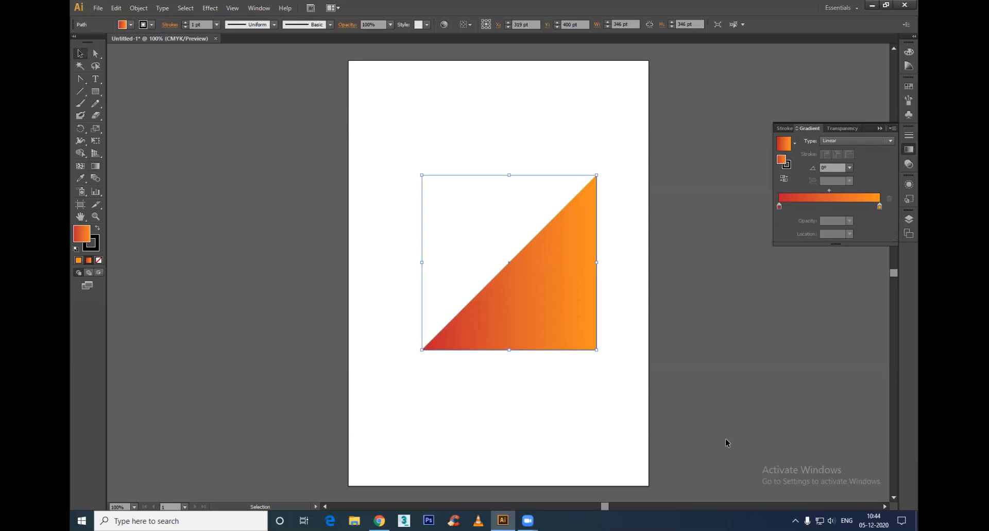
pyautogui.hotkey('ctrl', 'z')
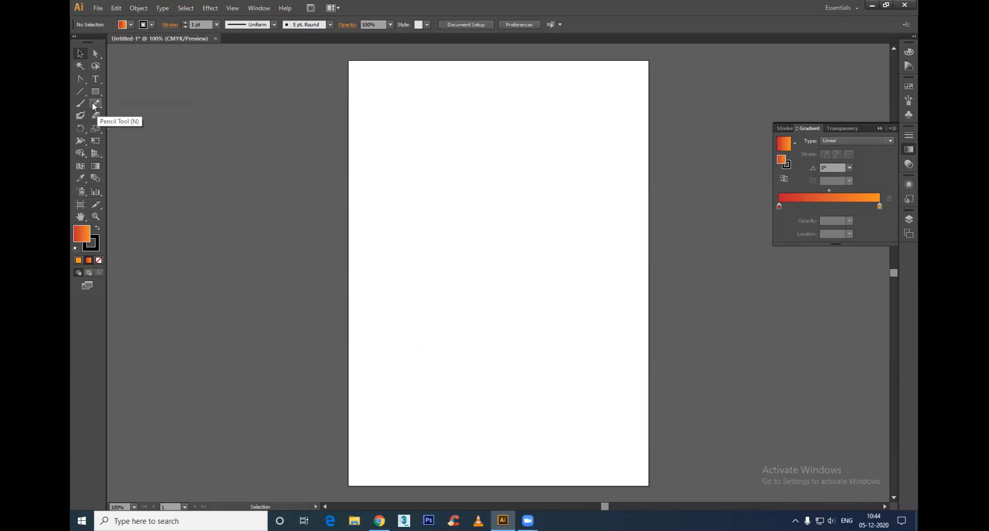
# Step: Draw a closed shape about 219 by 160 pt with the Pen tool, with a rounded upper-left side and a straight right edge
pyautogui.press('p')
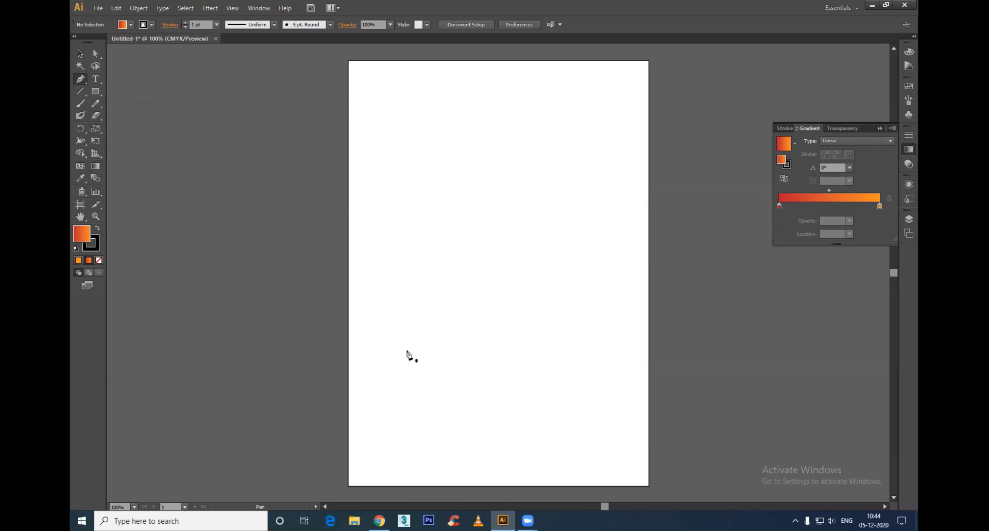
pyautogui.moveTo(406, 350); pyautogui.dragTo(444, 268)
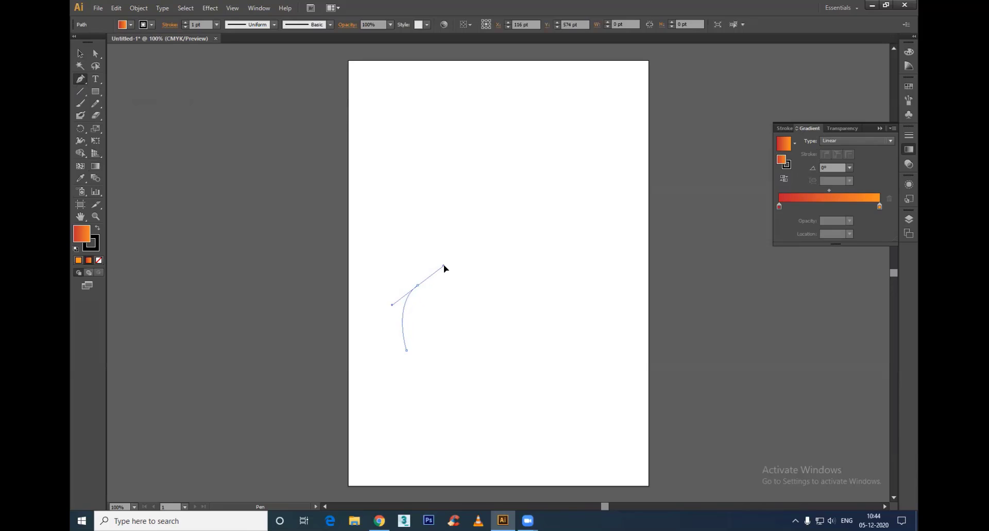
pyautogui.click(513, 268)
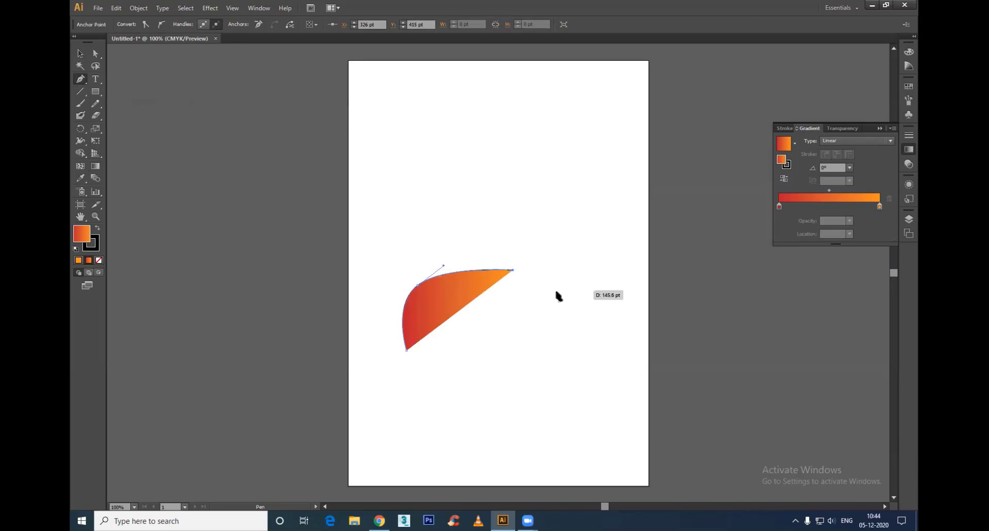
pyautogui.click(513, 343)
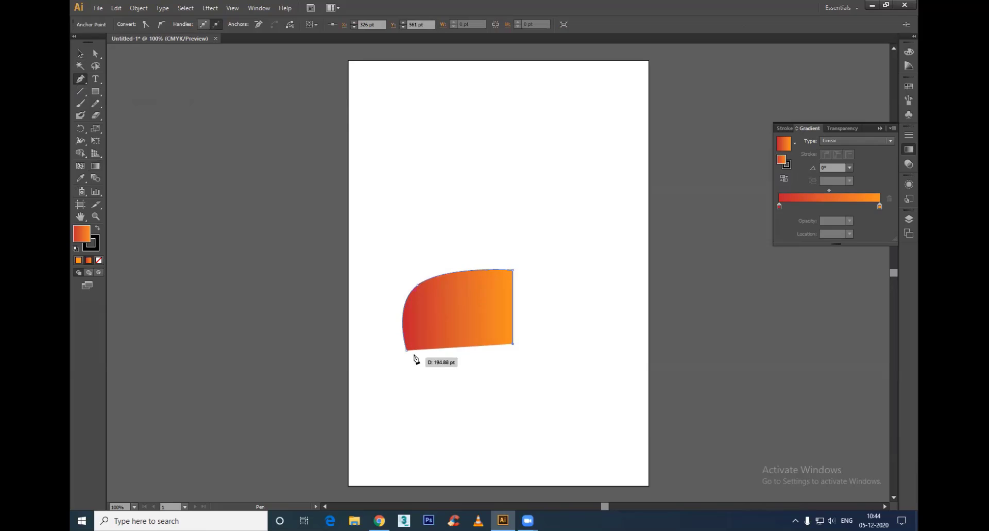
pyautogui.moveTo(407, 350); pyautogui.dragTo(289, 349)
pyautogui.press('v')
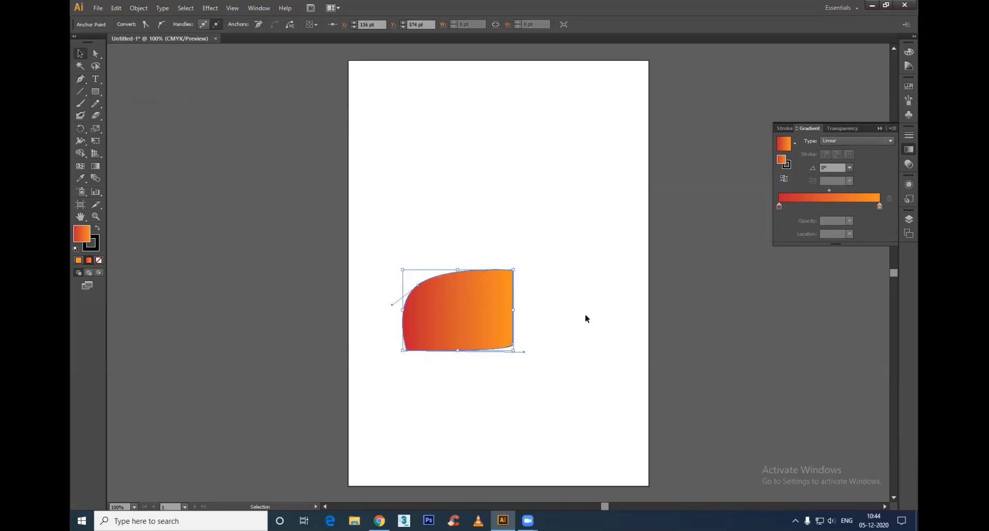
# Step: Move the shape up and to the left on the artboard, and pull its upper-left curve point inward to flatten the curve
pyautogui.click(585, 315)
pyautogui.moveTo(451, 332); pyautogui.dragTo(420, 304)
pyautogui.click(501, 343)
pyautogui.hotkey('ctrl', '+')
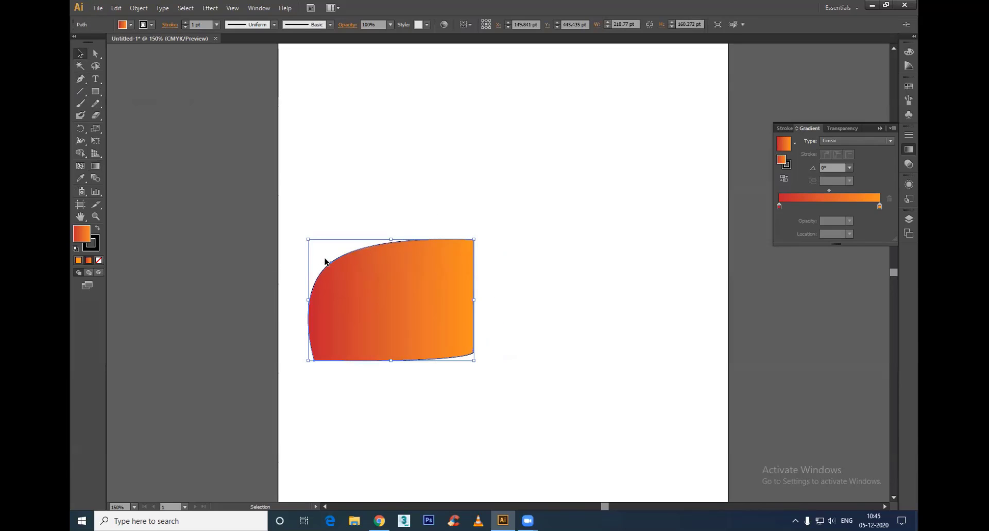
pyautogui.press('a')
pyautogui.moveTo(331, 262); pyautogui.dragTo(362, 270)
pyautogui.click(264, 316)
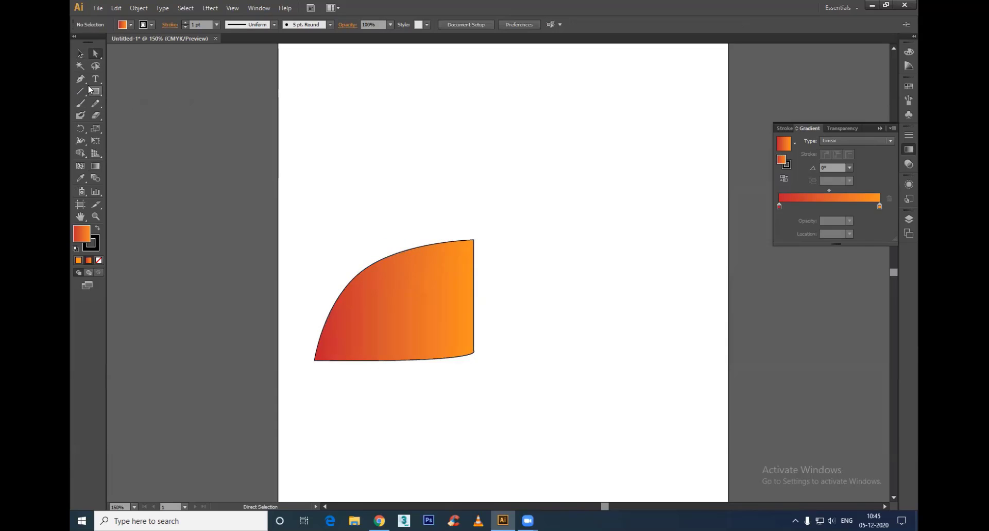
# Step: Draw a small closed leaf-like shape about 88 by 63 pt along the large shape's upper-left curved edge with the Pen tool
pyautogui.press('p')
pyautogui.click(337, 298)
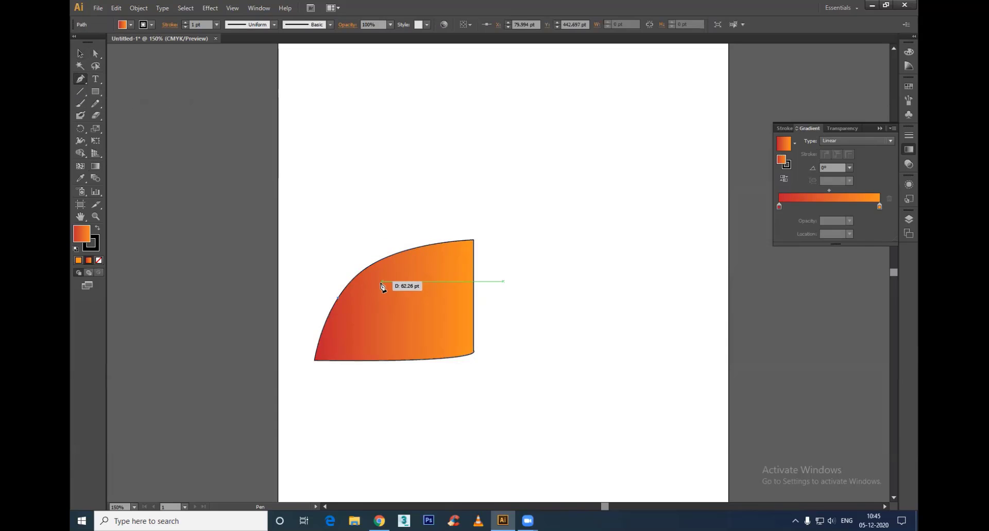
pyautogui.moveTo(380, 283); pyautogui.dragTo(414, 263)
pyautogui.click(403, 251)
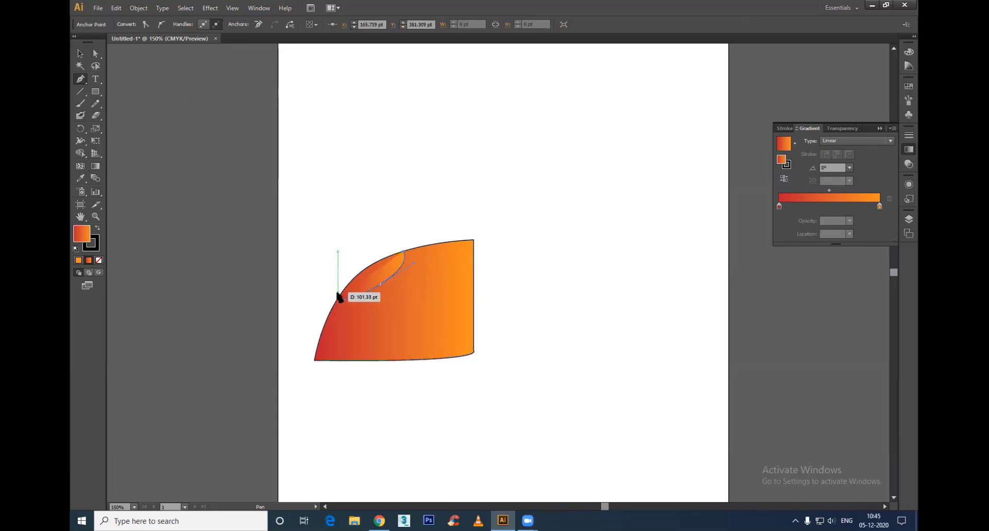
pyautogui.moveTo(338, 298); pyautogui.dragTo(346, 305)
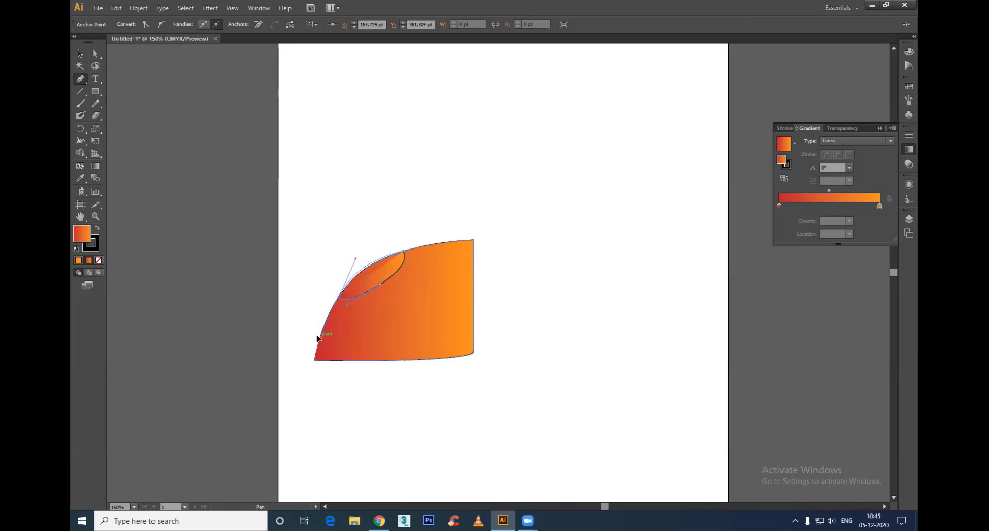
pyautogui.press('v')
pyautogui.click(592, 317)
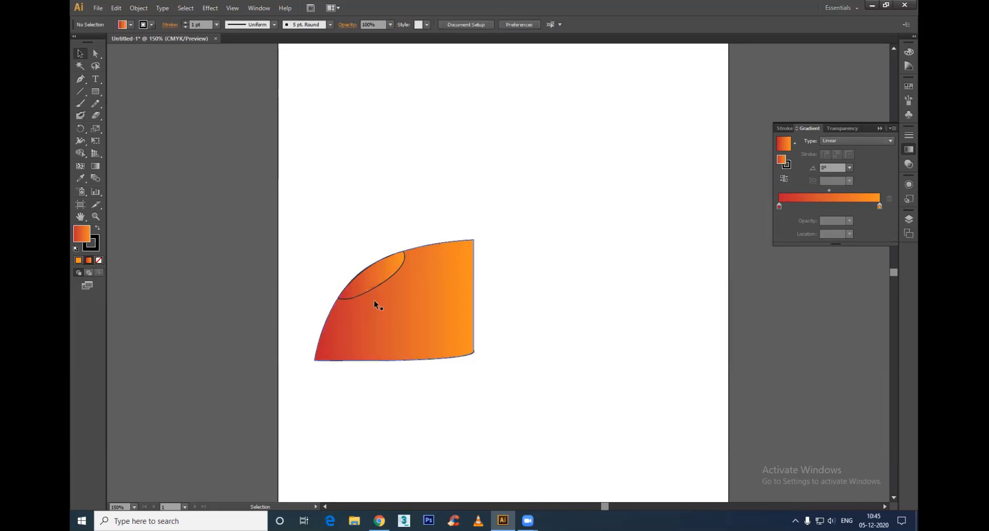
# Step: Give the small leaf-like shape a white fill and no stroke by sampling the blank artboard with the Eyedropper
pyautogui.click(374, 300)
pyautogui.press('i')
pyautogui.click(565, 310)
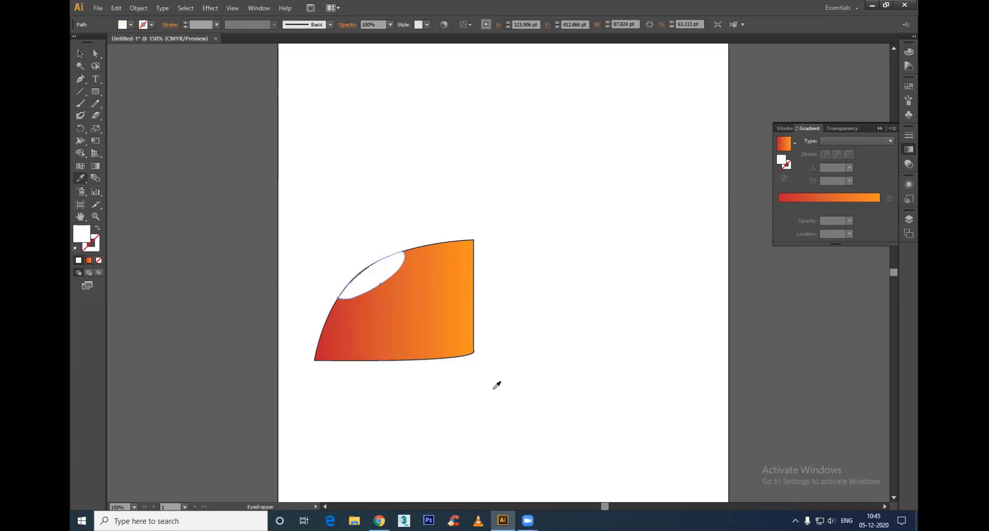
# Step: Apply the linear gradient to the small shape and set its ending colour to light grey
pyautogui.click(89, 261)
pyautogui.press('g')
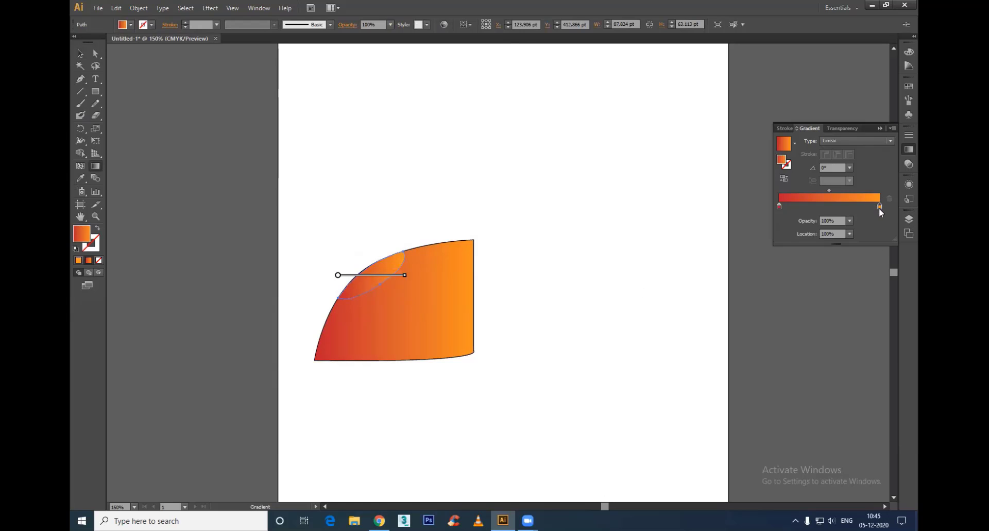
pyautogui.doubleClick(879, 206)
pyautogui.click(818, 261)
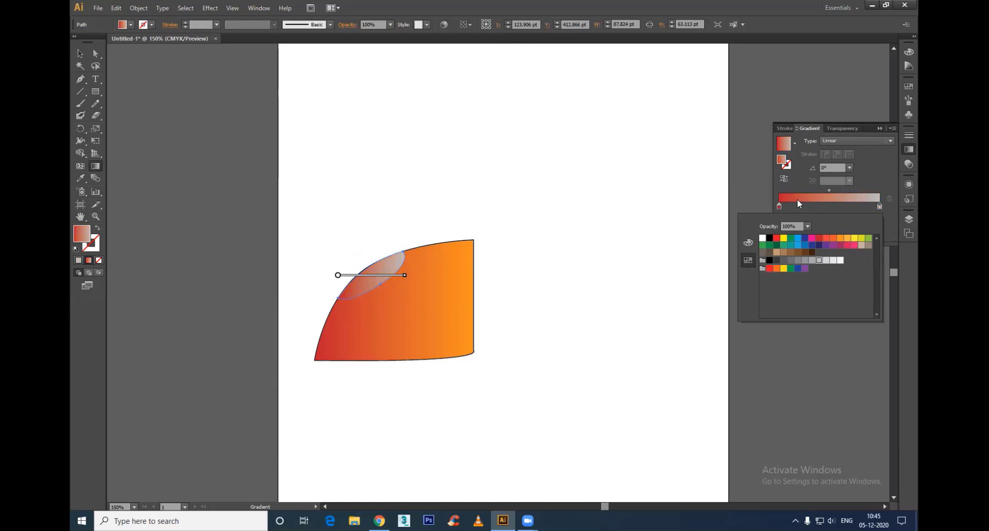
# Step: Set the small shape's gradient start to a very light grey and run the gradient diagonally across it at about -53.5°
pyautogui.doubleClick(779, 206)
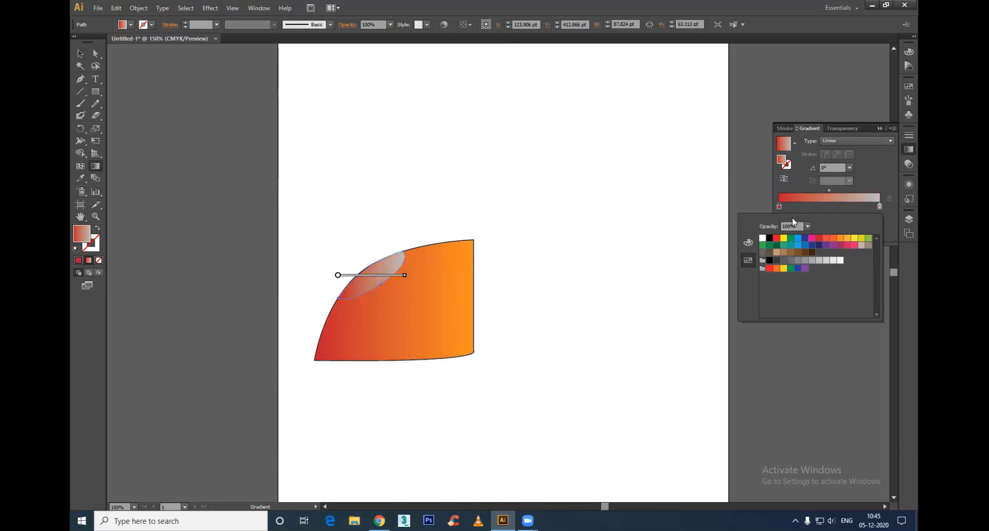
pyautogui.click(827, 261)
pyautogui.click(530, 230)
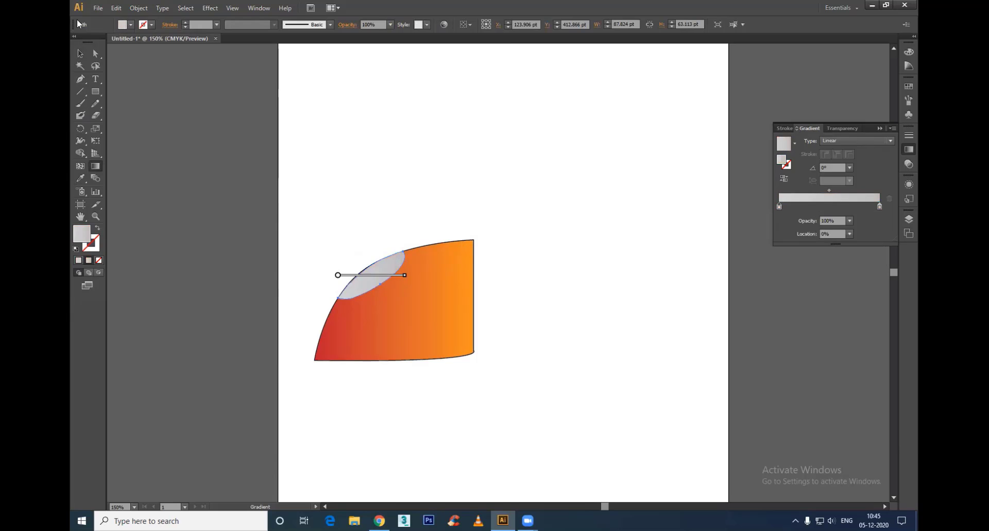
pyautogui.moveTo(368, 270); pyautogui.dragTo(378, 284)
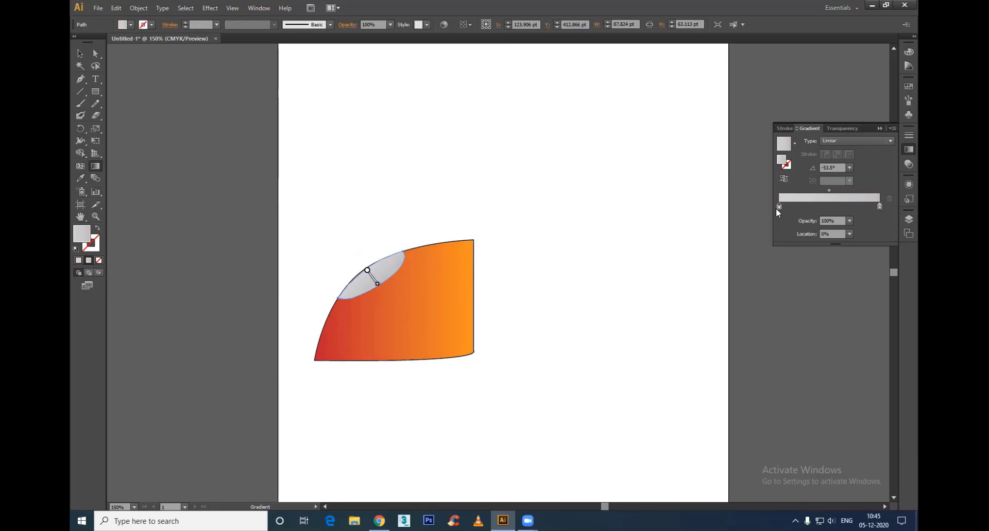
pyautogui.doubleClick(778, 206)
pyautogui.click(835, 261)
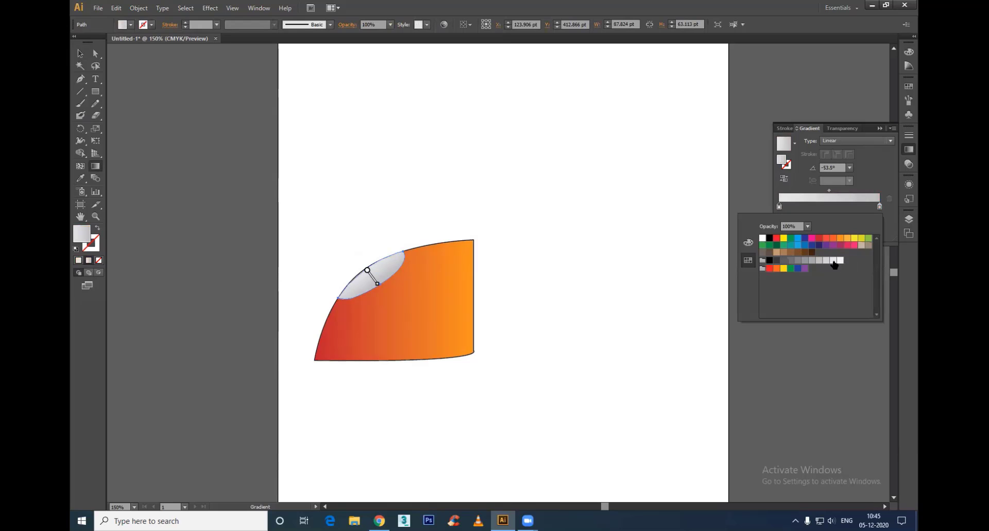
pyautogui.click(80, 53)
pyautogui.click(80, 53)
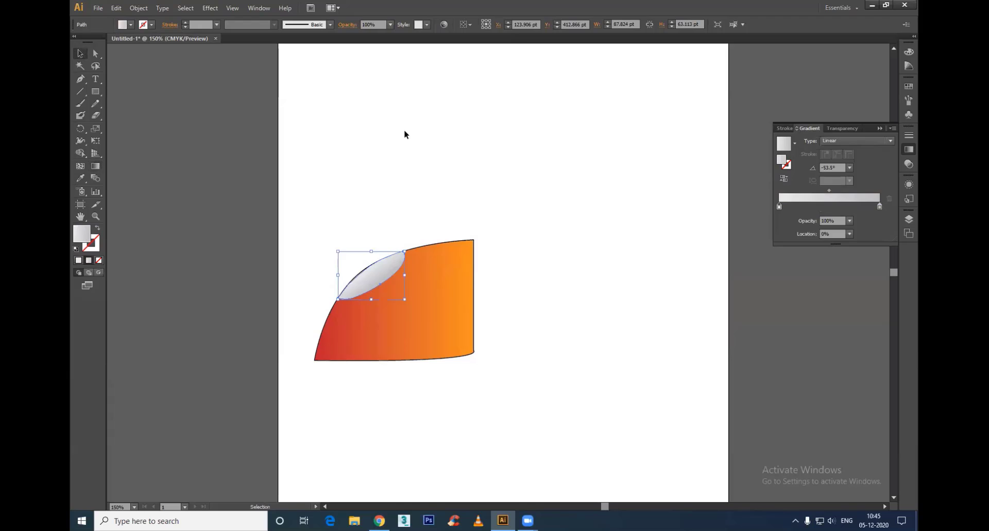
pyautogui.click(403, 129)
pyautogui.click(418, 317)
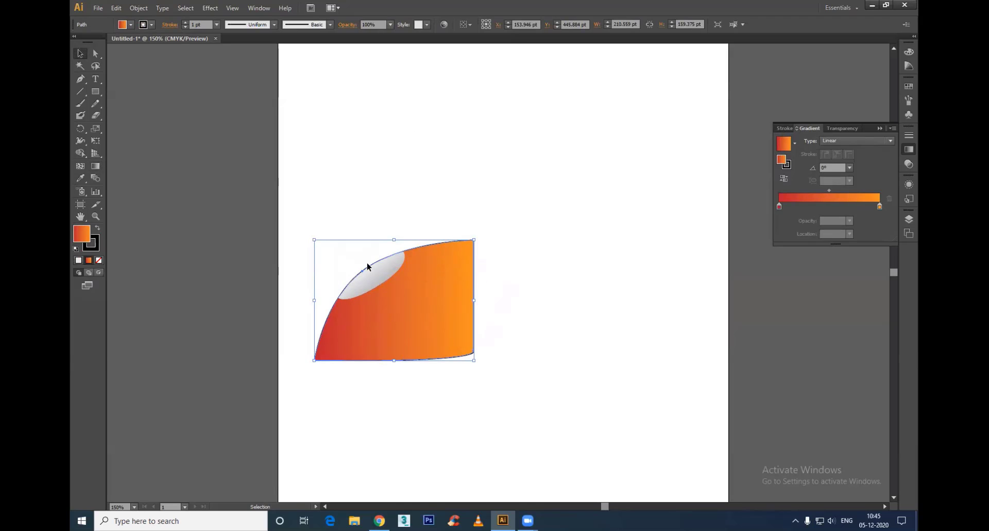
pyautogui.click(505, 312)
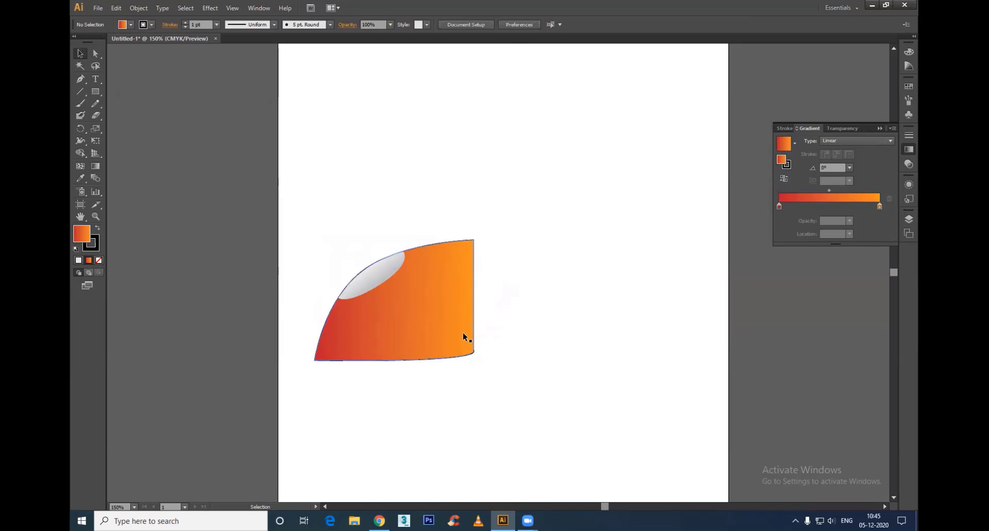
pyautogui.press('a')
pyautogui.click(473, 353)
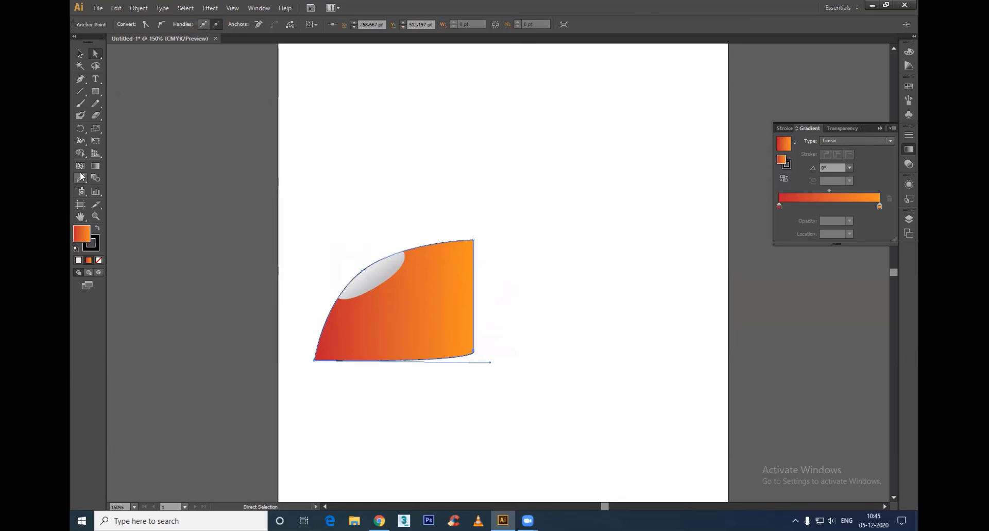
pyautogui.click(594, 275)
# Step: Convert the large shape to a gradient mesh with the Mesh tool, adding points near its upper middle, lower-left edge and upper-right area
pyautogui.click(419, 320)
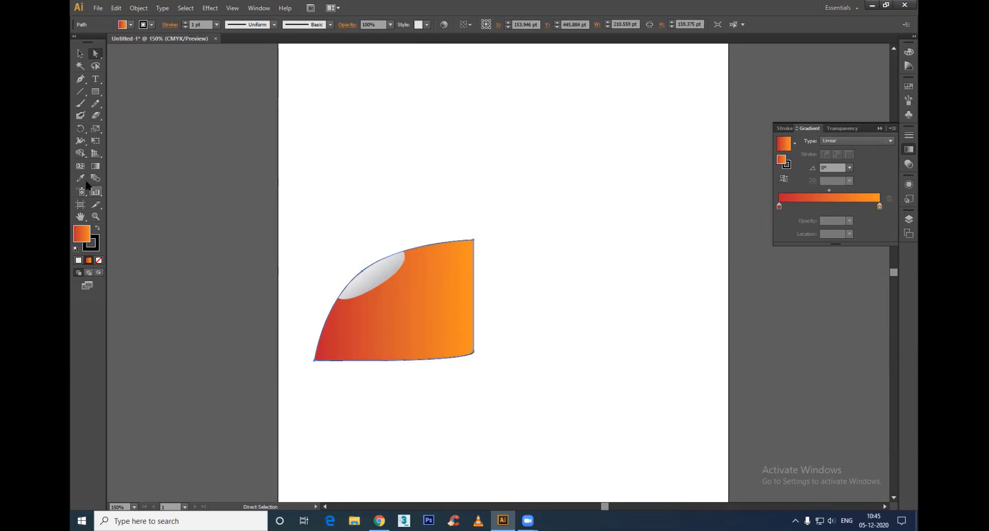
pyautogui.click(80, 166)
pyautogui.click(382, 290)
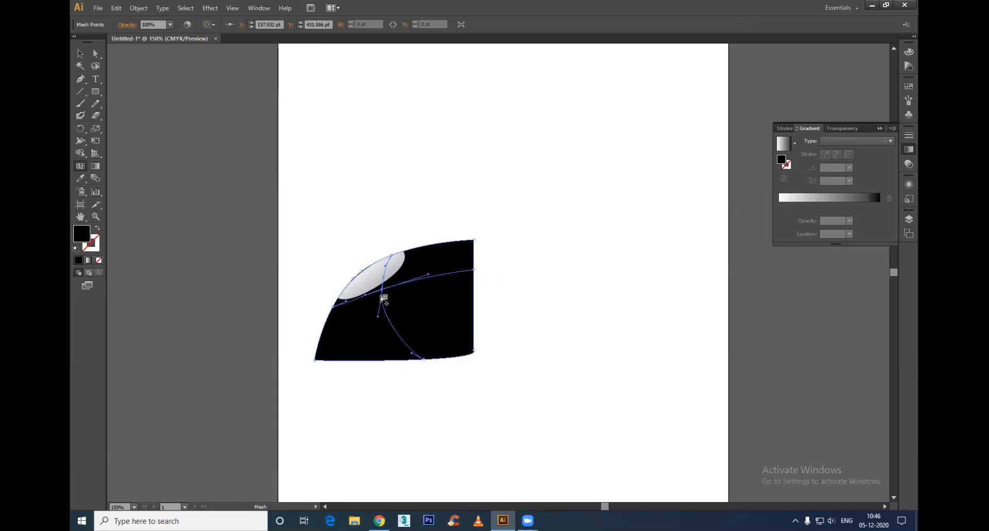
pyautogui.click(319, 342)
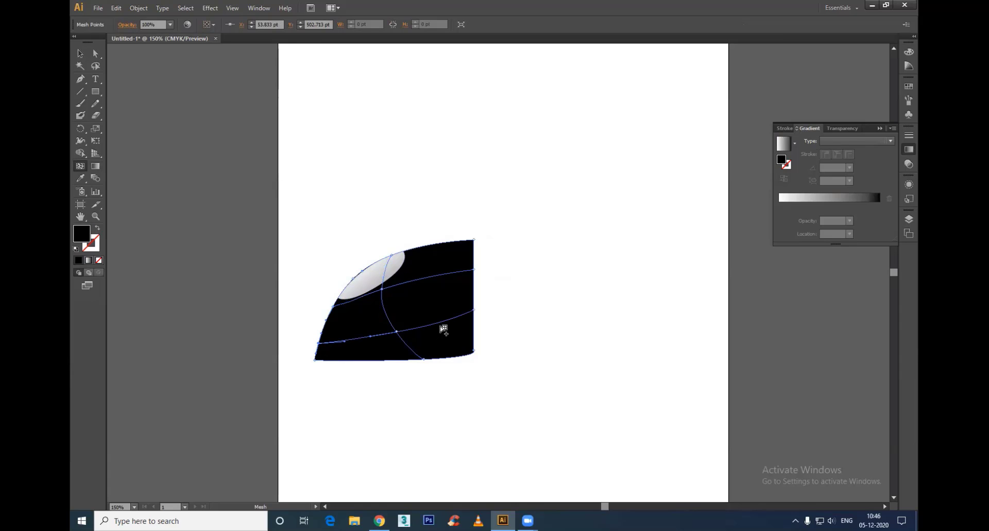
pyautogui.click(443, 274)
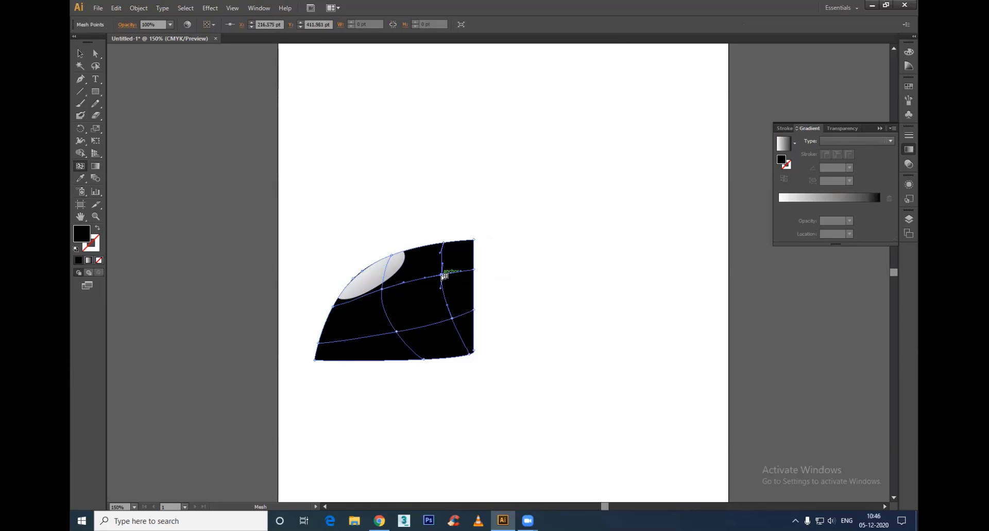
# Step: Add a mesh line between the two existing upright lines, then undo the extra mesh row tried from the left edge
pyautogui.click(325, 320)
pyautogui.keyDown('alt'); pyautogui.click(356, 313); pyautogui.keyUp('alt')
pyautogui.click(419, 282)
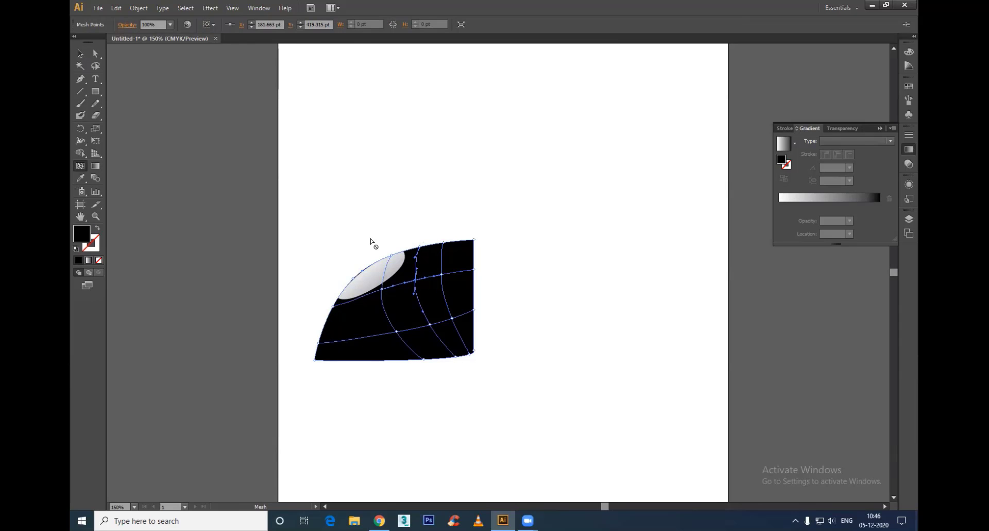
pyautogui.click(326, 324)
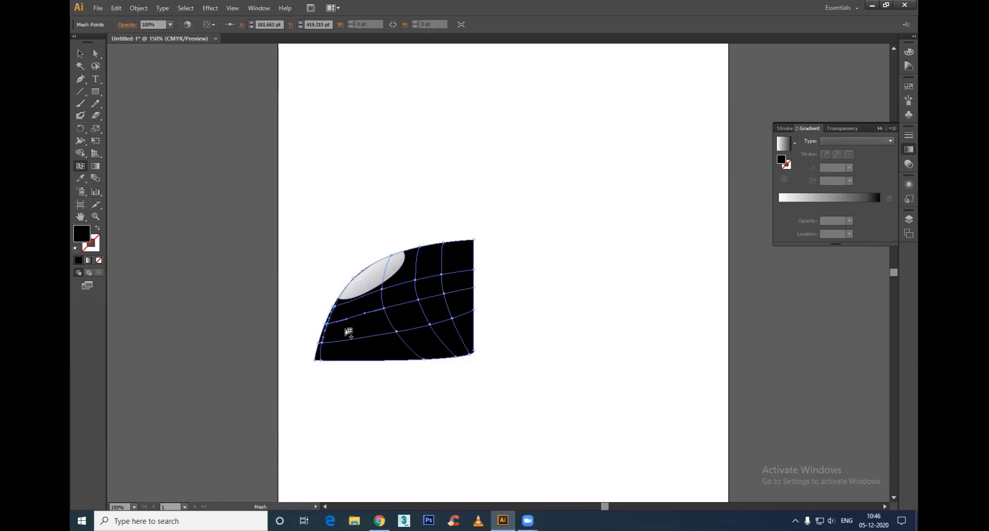
pyautogui.hotkey('ctrl', 'z')
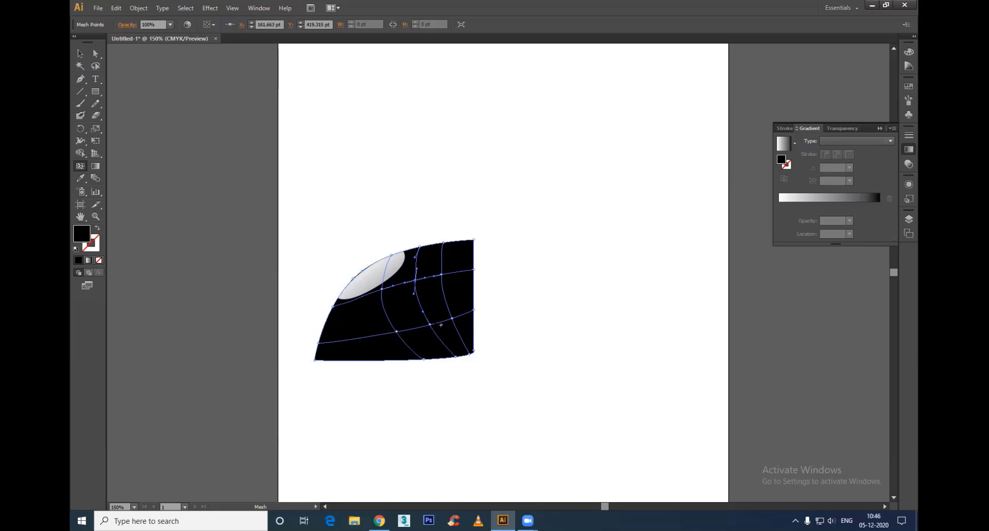
# Step: Select both shapes and set their fill to a bright blue, about #2CC8F2
pyautogui.press('a')
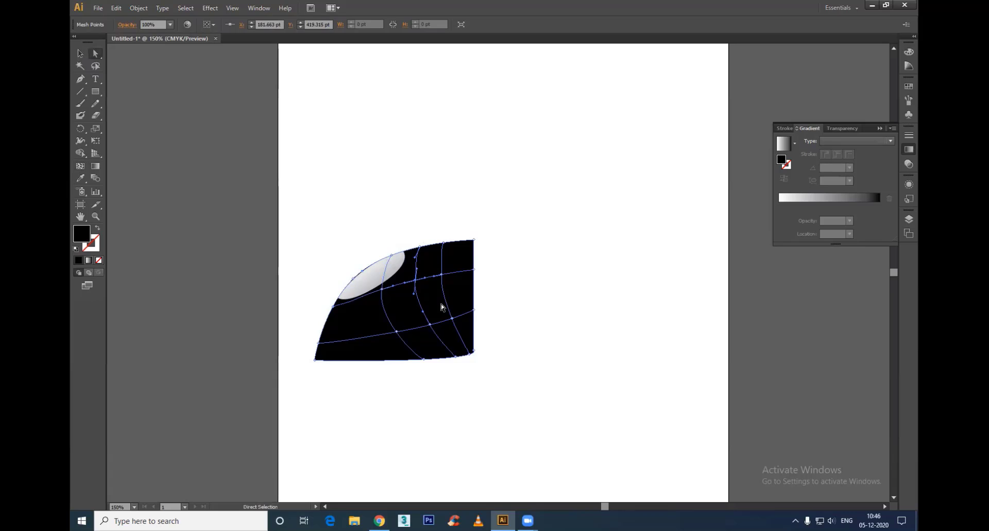
pyautogui.moveTo(498, 227); pyautogui.dragTo(251, 401)
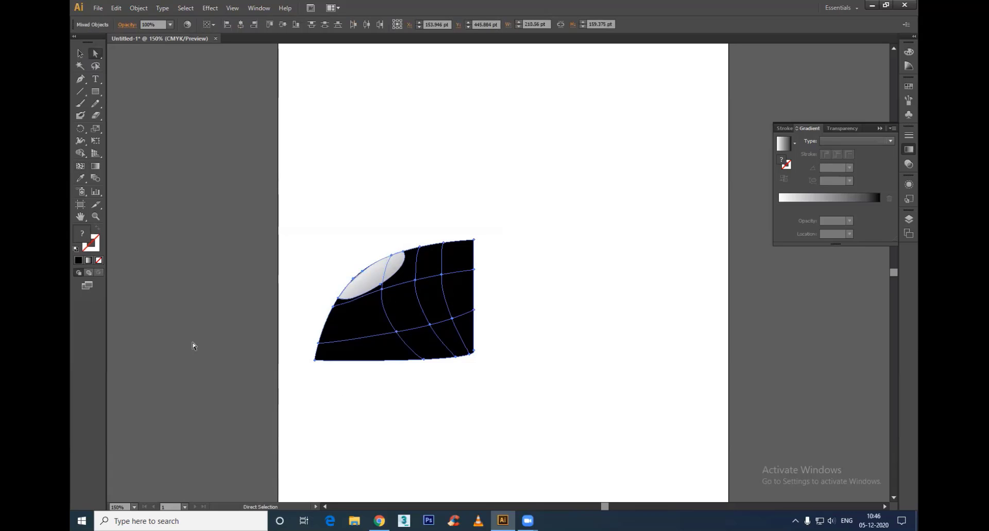
pyautogui.doubleClick(81, 234)
pyautogui.click(466, 201)
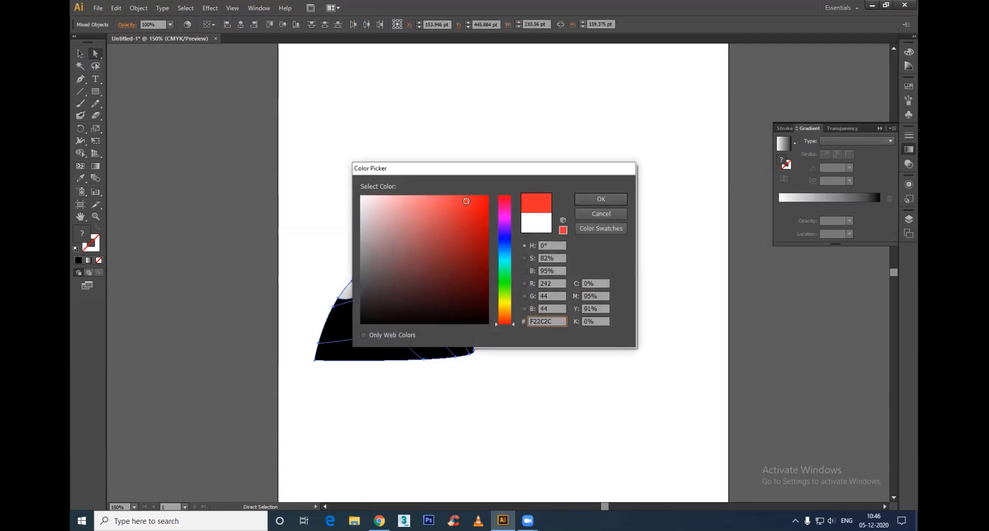
pyautogui.moveTo(508, 320); pyautogui.dragTo(513, 252)
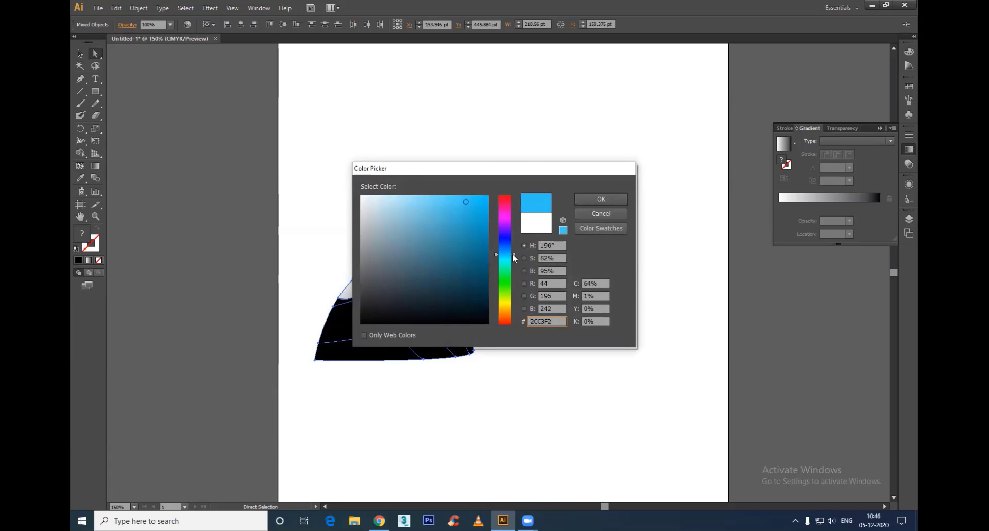
pyautogui.click(596, 197)
pyautogui.click(587, 361)
# Step: Move both shapes down and to the right on the artboard, and set the mesh shape's fill to a darker, muted blue
pyautogui.click(421, 303)
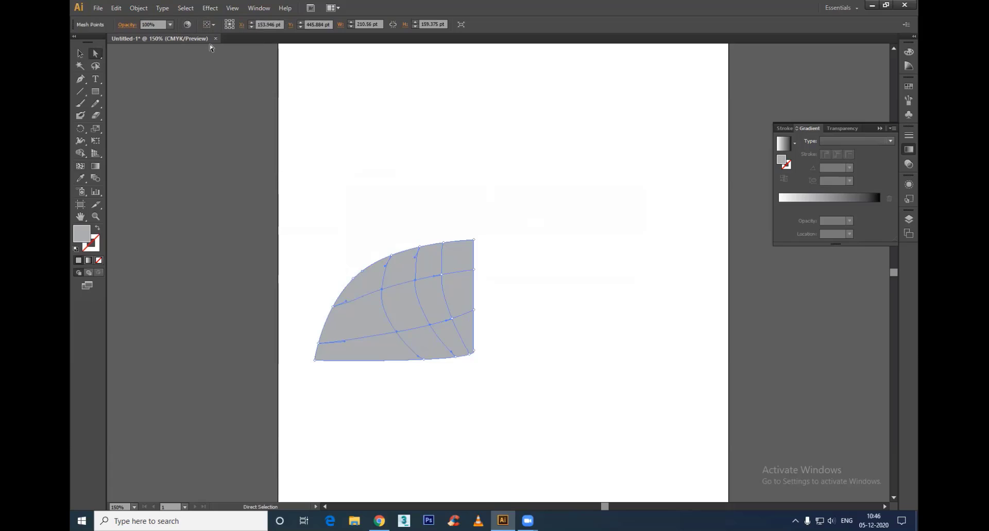
pyautogui.moveTo(541, 198); pyautogui.dragTo(277, 427)
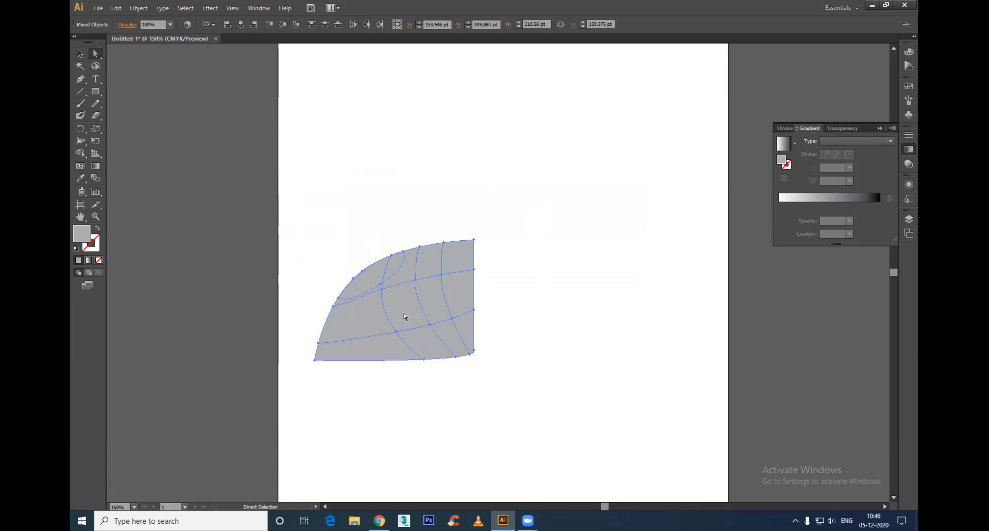
pyautogui.moveTo(405, 317); pyautogui.dragTo(455, 333)
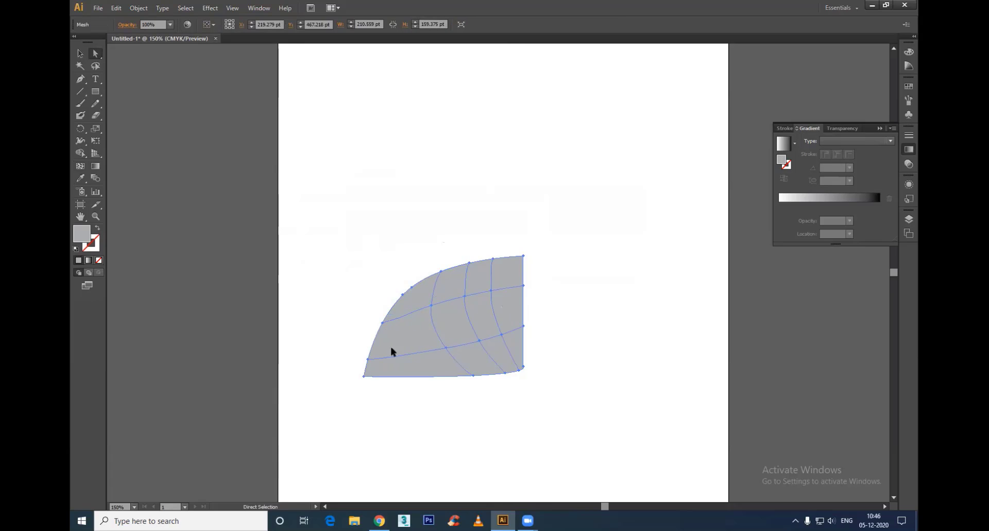
pyautogui.doubleClick(81, 233)
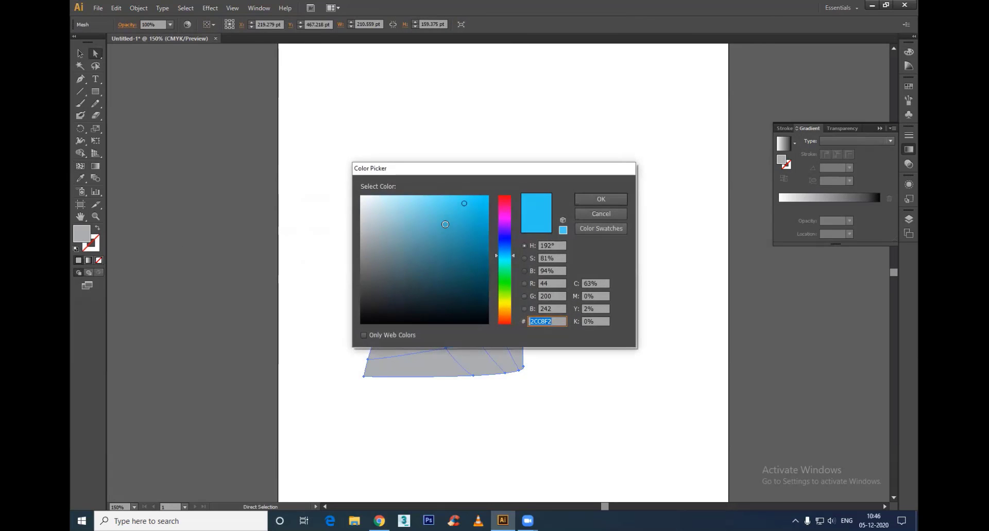
pyautogui.click(443, 255)
pyautogui.click(602, 199)
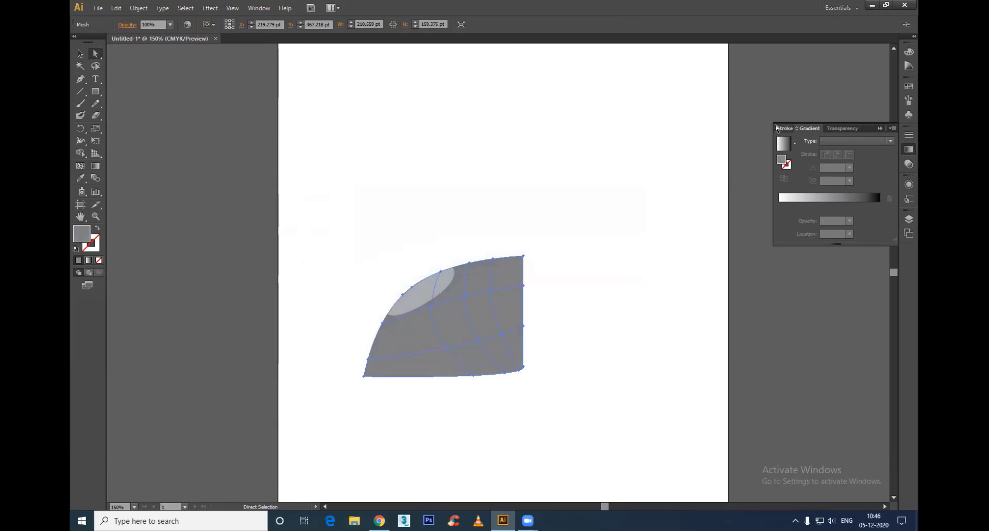
# Step: Recolor the mesh shape red by applying the Brights color group in Recolor Artwork
pyautogui.click(781, 128)
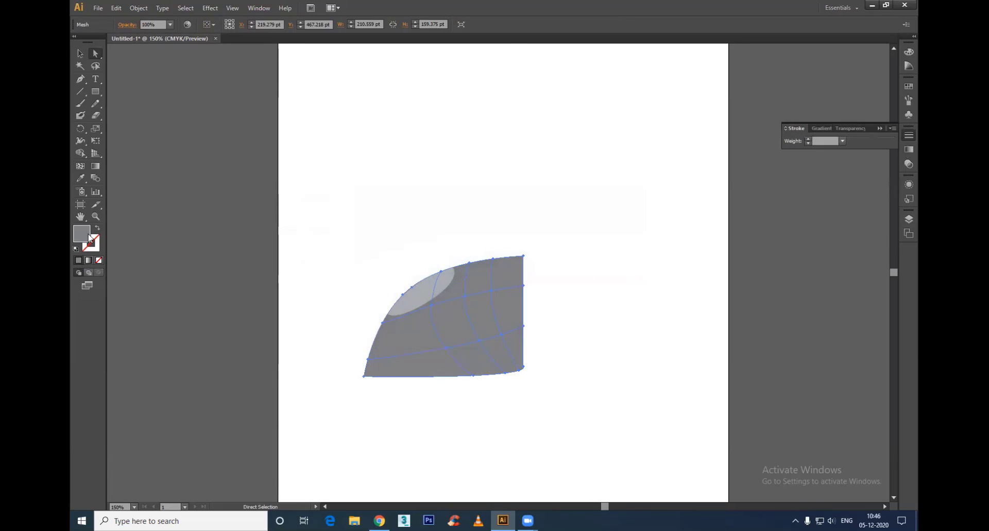
pyautogui.click(188, 24)
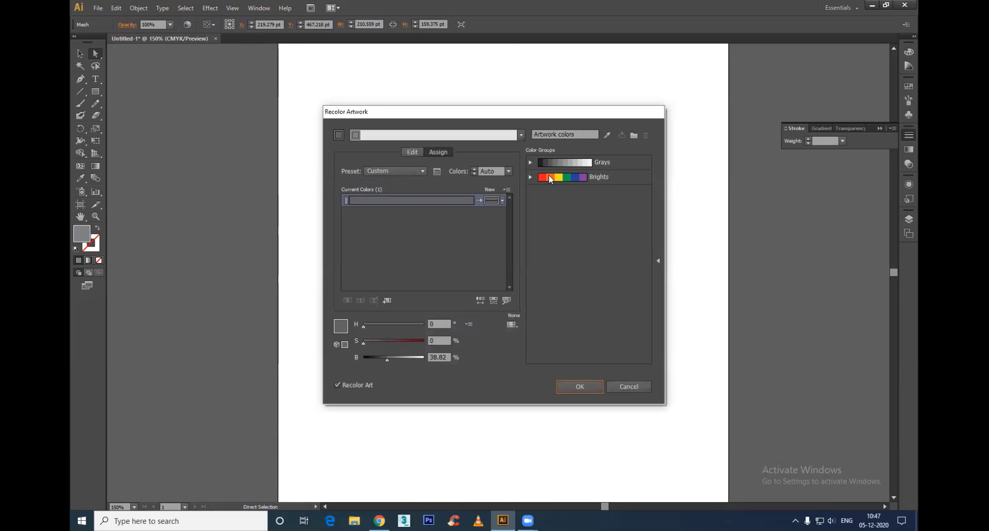
pyautogui.click(548, 176)
pyautogui.click(592, 388)
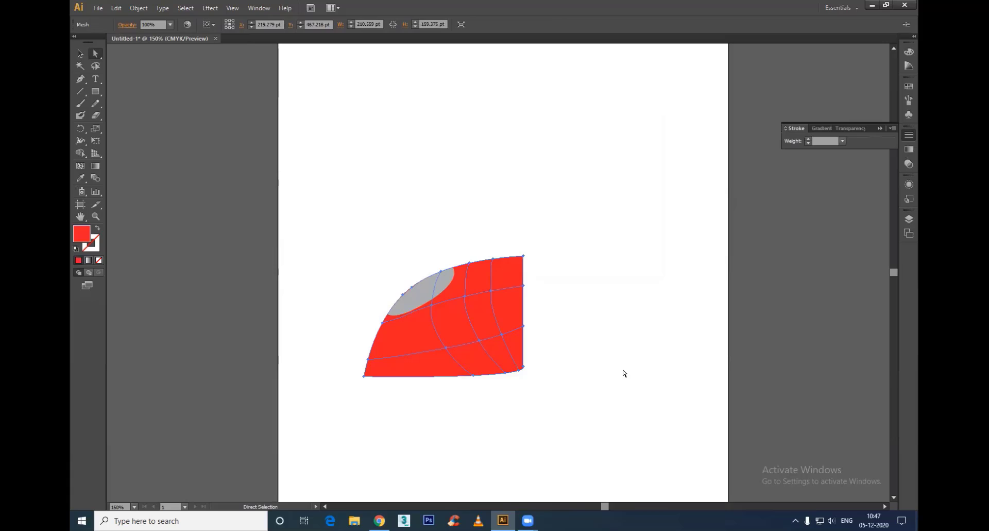
pyautogui.click(595, 270)
# Step: Select the mesh points along the shape's bottom edge and colour them dark red, #99161F
pyautogui.click(417, 343)
pyautogui.click(430, 306)
pyautogui.moveTo(543, 364); pyautogui.dragTo(339, 407)
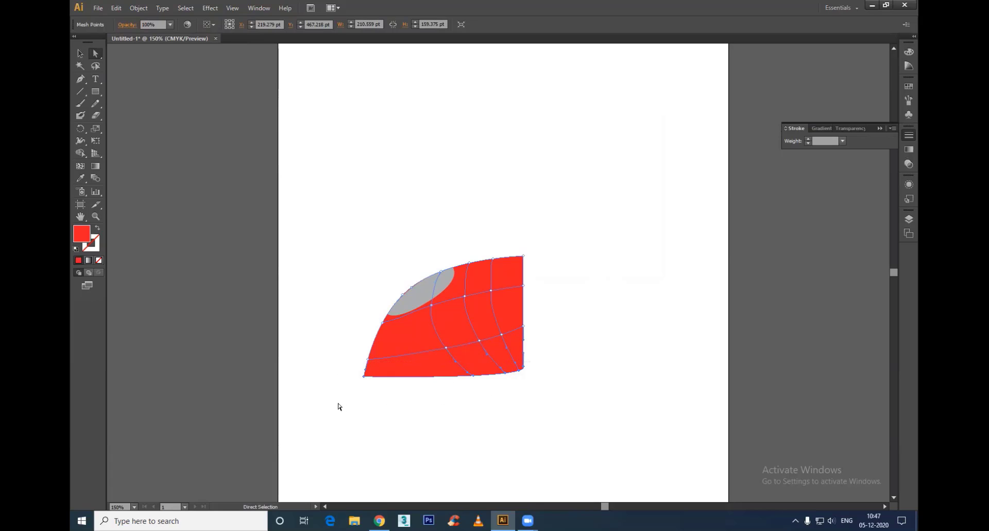
pyautogui.doubleClick(82, 234)
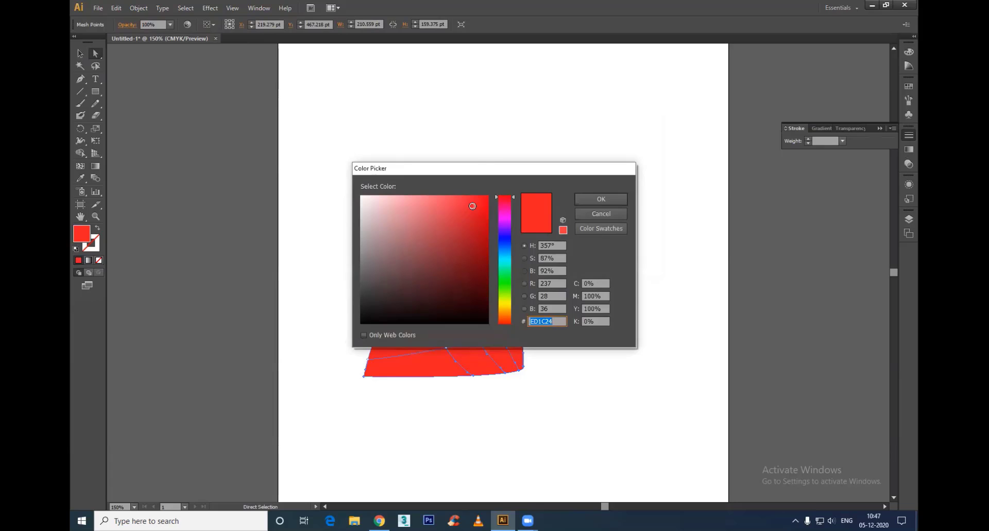
pyautogui.moveTo(472, 206); pyautogui.dragTo(471, 245)
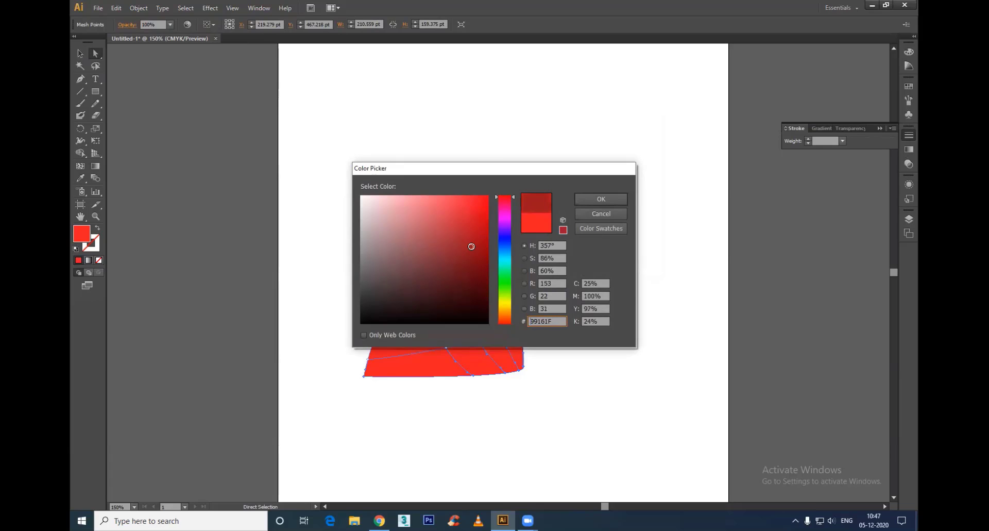
pyautogui.click(588, 197)
pyautogui.click(565, 430)
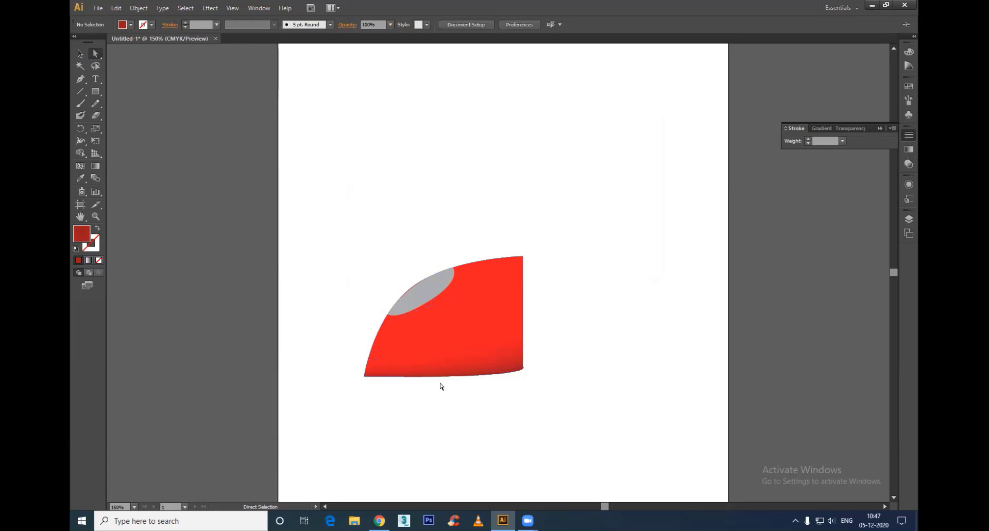
# Step: Select the inner mesh points along the upper crosswise mesh line and colour them light pink as a highlight
pyautogui.click(467, 316)
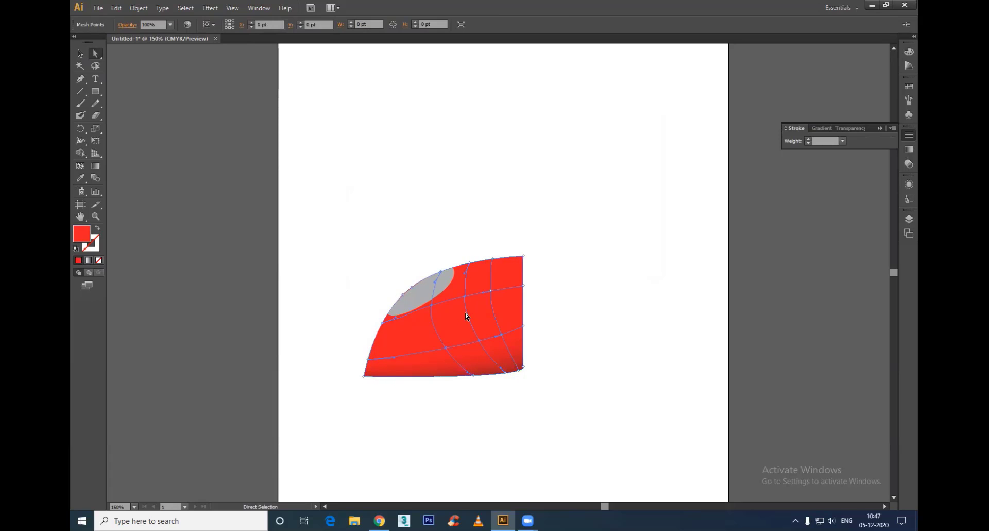
pyautogui.click(431, 305)
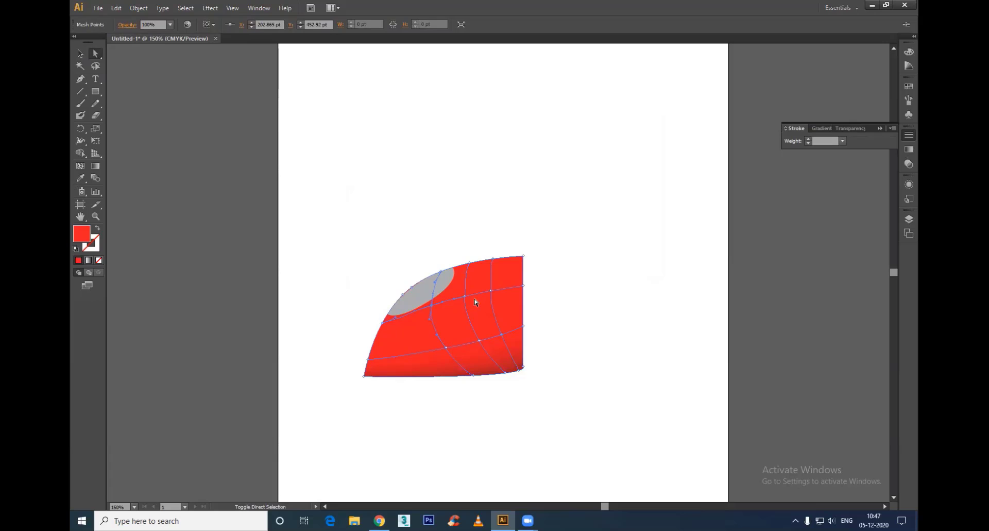
pyautogui.hotkey('ctrl', 'a')
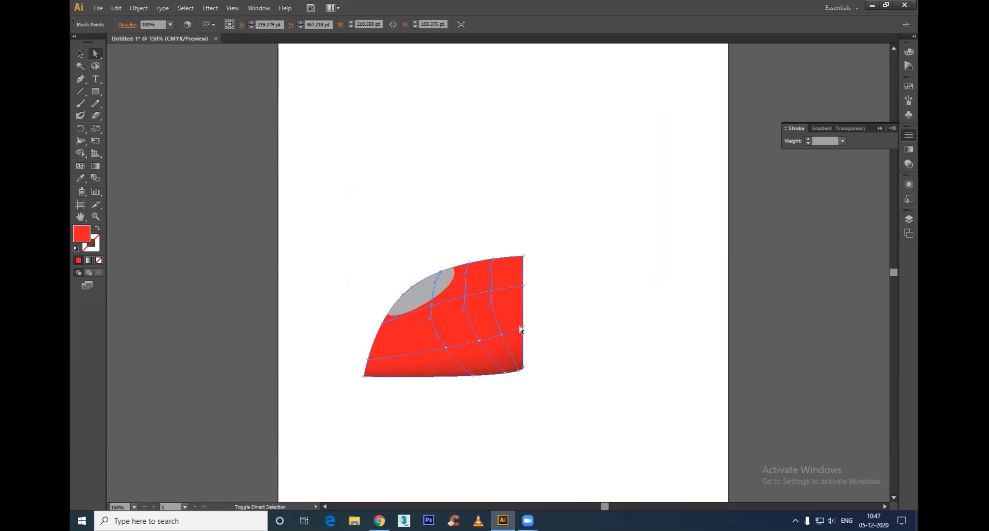
pyautogui.doubleClick(82, 233)
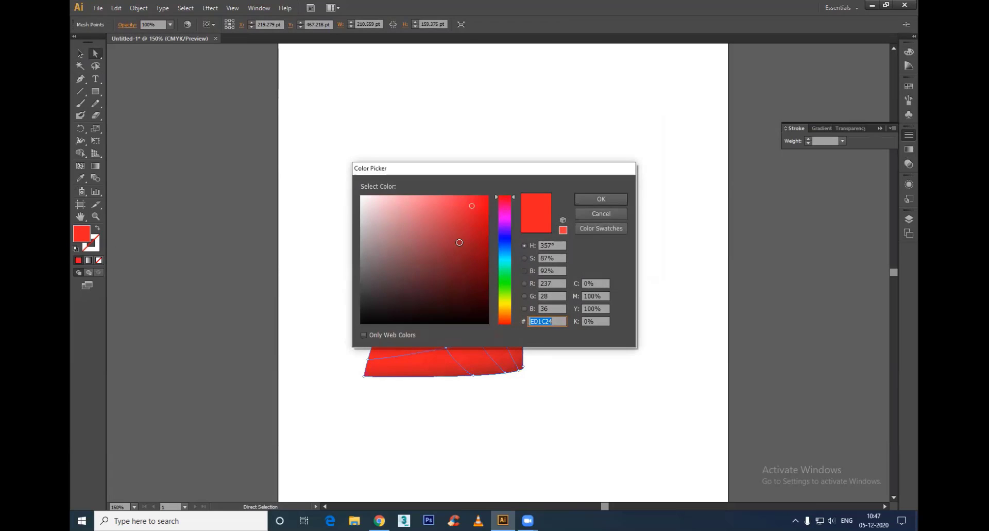
pyautogui.moveTo(441, 213); pyautogui.dragTo(412, 200)
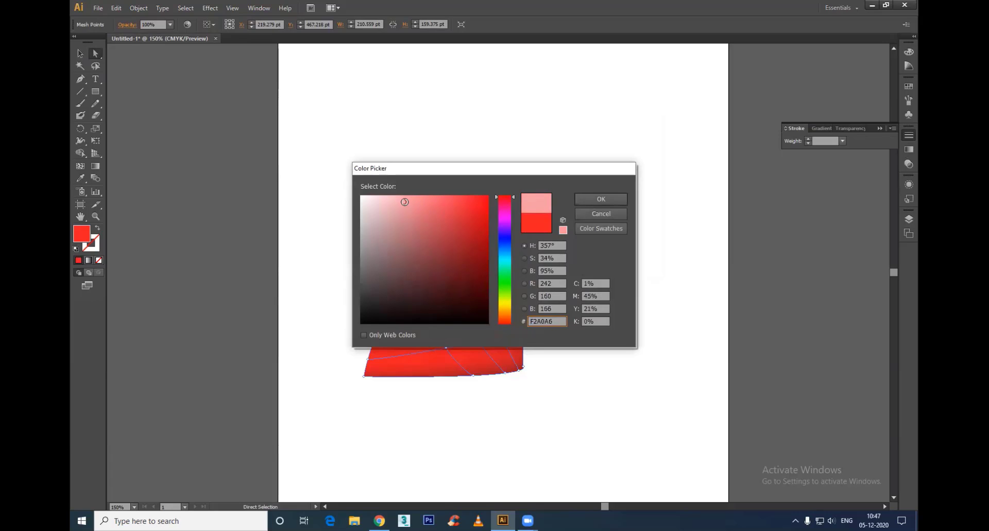
pyautogui.click(409, 204)
pyautogui.moveTo(508, 204); pyautogui.dragTo(513, 326)
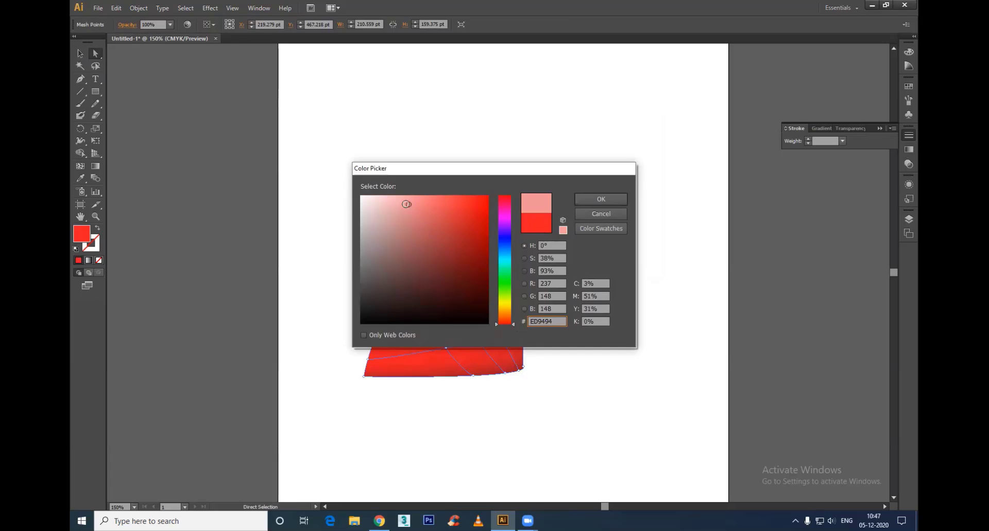
pyautogui.click(408, 201)
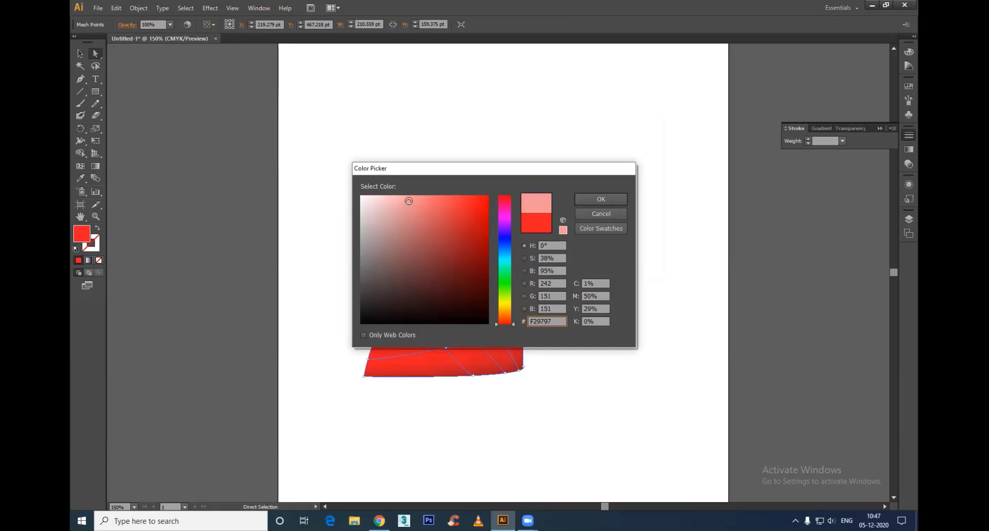
pyautogui.click(623, 200)
pyautogui.click(583, 312)
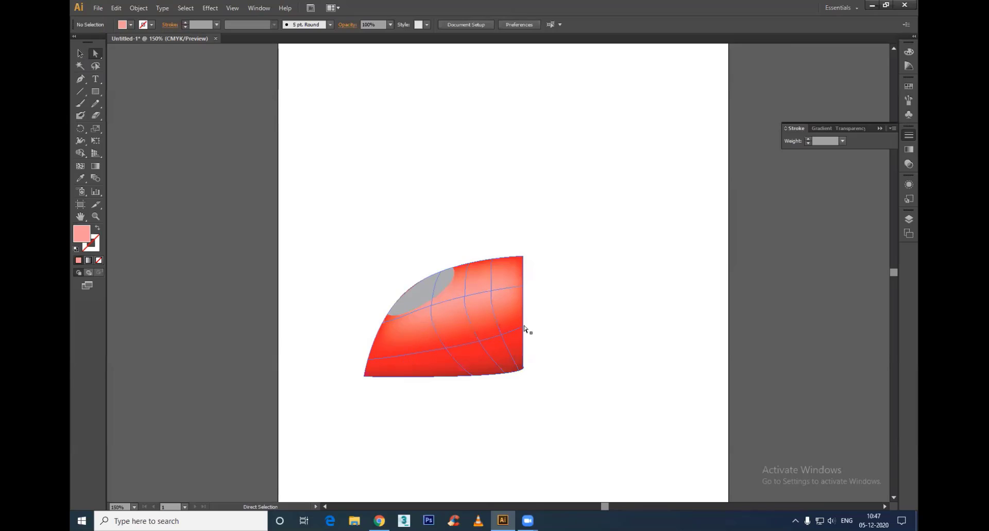
# Step: Colour the mesh point just below the grey ellipse white, #FFFFFF, to brighten the highlight
pyautogui.click(434, 306)
pyautogui.doubleClick(86, 236)
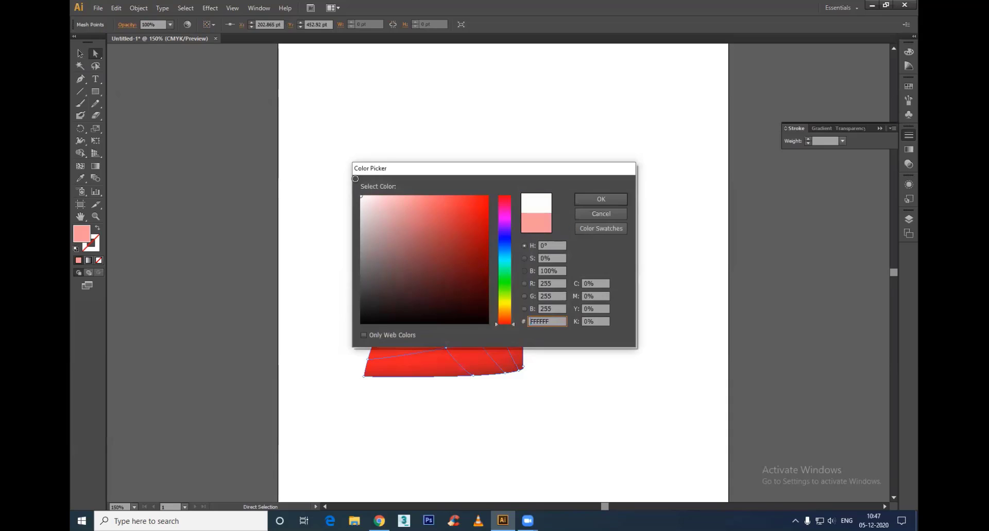
pyautogui.click(601, 199)
pyautogui.click(618, 447)
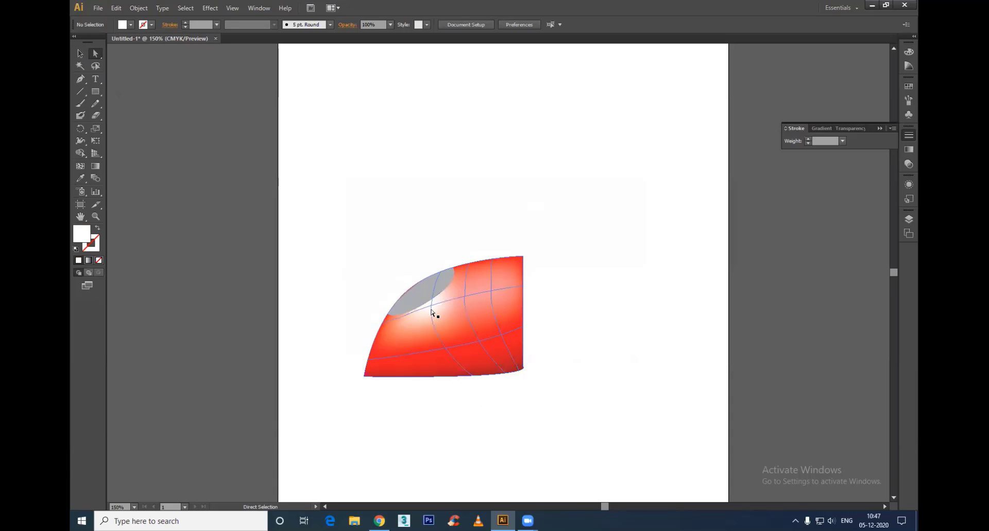
# Step: Select the inner mesh point nearest the shape's right edge on the upper crosswise line and colour it red, #ED1C24
pyautogui.moveTo(431, 311); pyautogui.dragTo(431, 308)
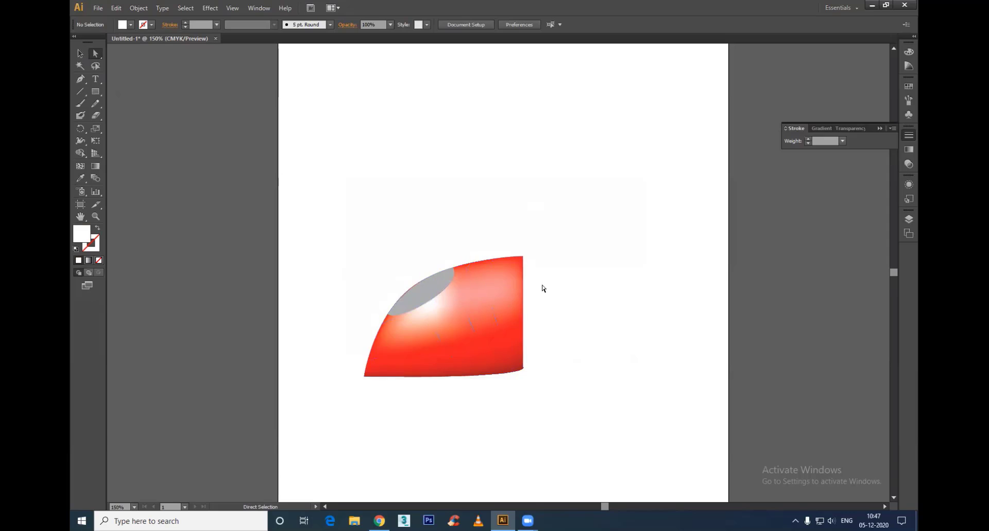
pyautogui.moveTo(541, 279); pyautogui.dragTo(439, 341)
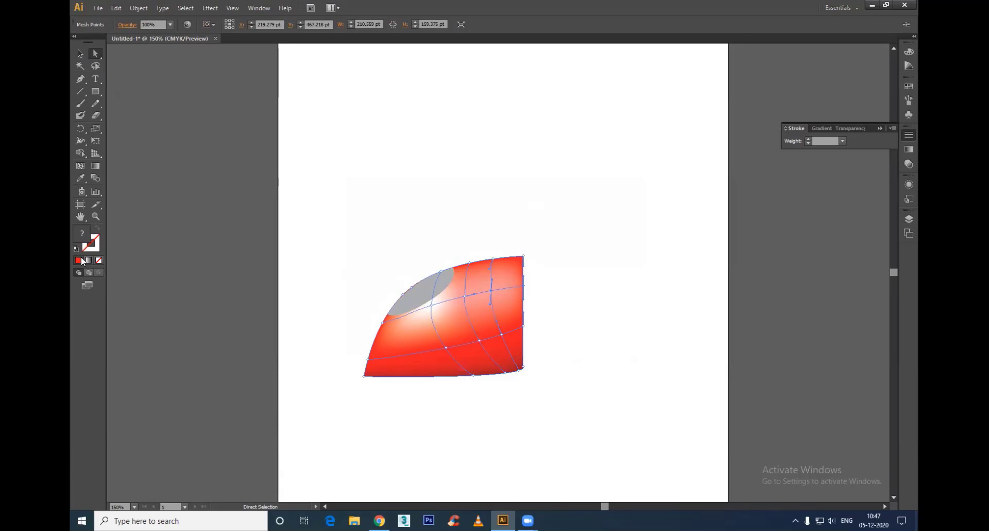
pyautogui.doubleClick(81, 235)
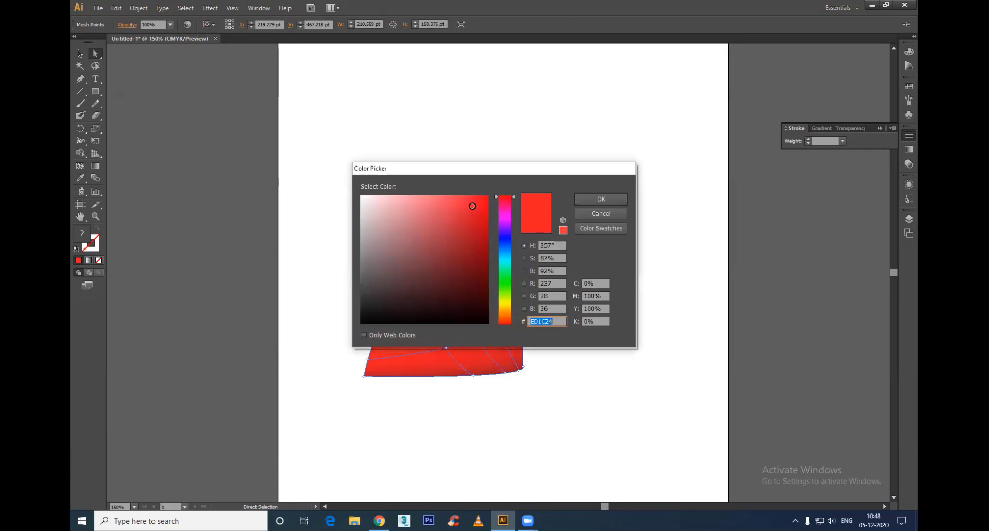
pyautogui.click(601, 196)
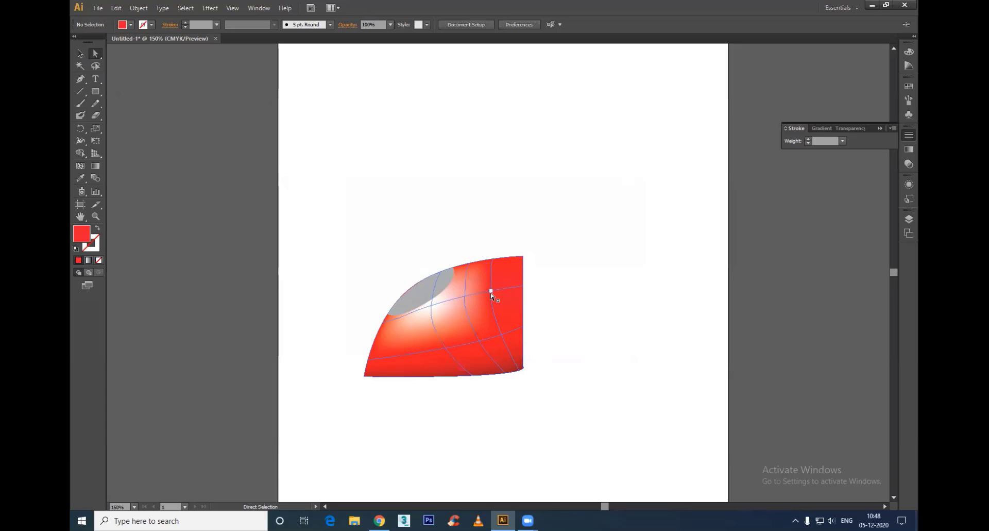
# Step: Reposition the inner mesh points on the two crosswise lines to widen the highlight and smooth the red shading
pyautogui.moveTo(492, 291)
pyautogui.mouseDown()
pyautogui.moveTo(509, 291)
pyautogui.moveTo(480, 297)
pyautogui.mouseUp()
pyautogui.click(502, 336)
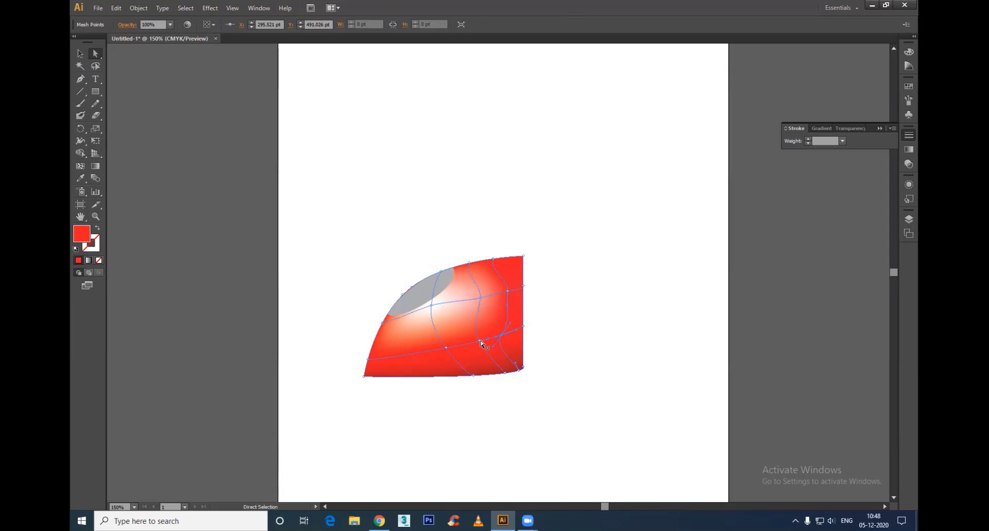
pyautogui.moveTo(480, 339); pyautogui.dragTo(439, 365)
pyautogui.click(575, 364)
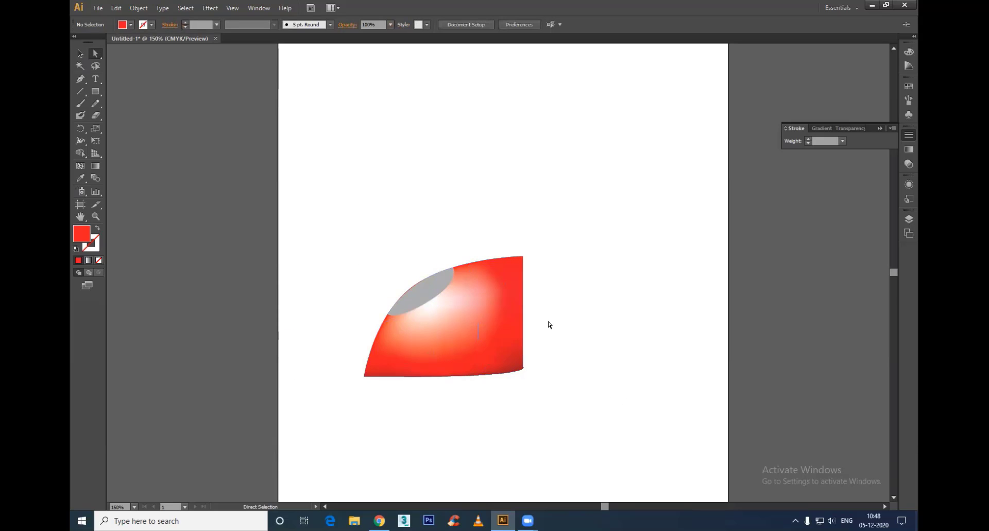
# Step: Delete the red mesh shape and the grey ellipse from the artboard
pyautogui.click(84, 53)
pyautogui.moveTo(555, 196); pyautogui.dragTo(282, 414)
pyautogui.press('Delete')
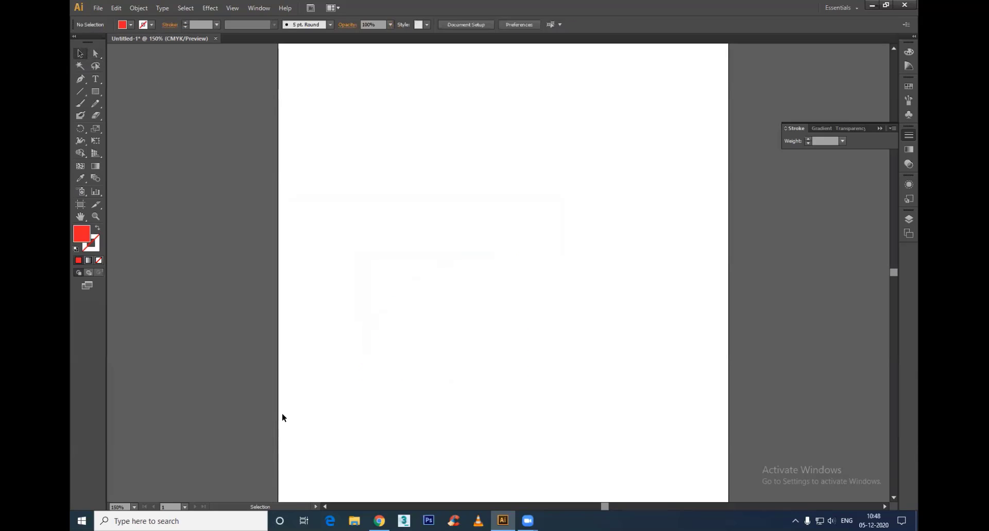
# Step: Draw a red circle about 266 pt in diameter in the middle of the artboard
pyautogui.click(99, 90)
pyautogui.click(124, 114)
pyautogui.moveTo(402, 170); pyautogui.dragTo(604, 372)
pyautogui.press('v')
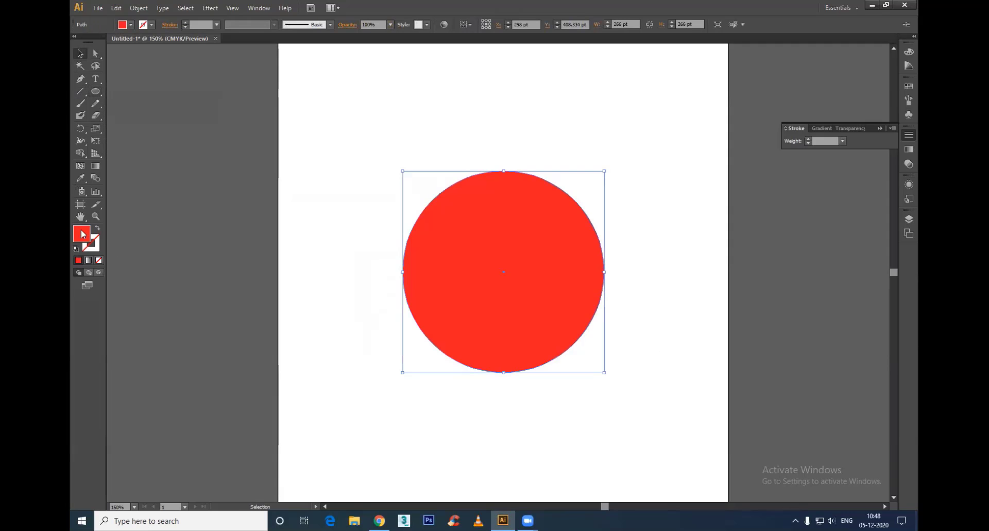
# Step: Add a gradient mesh point in the circle's upper centre and colour it light pink, #F5969E
pyautogui.click(80, 165)
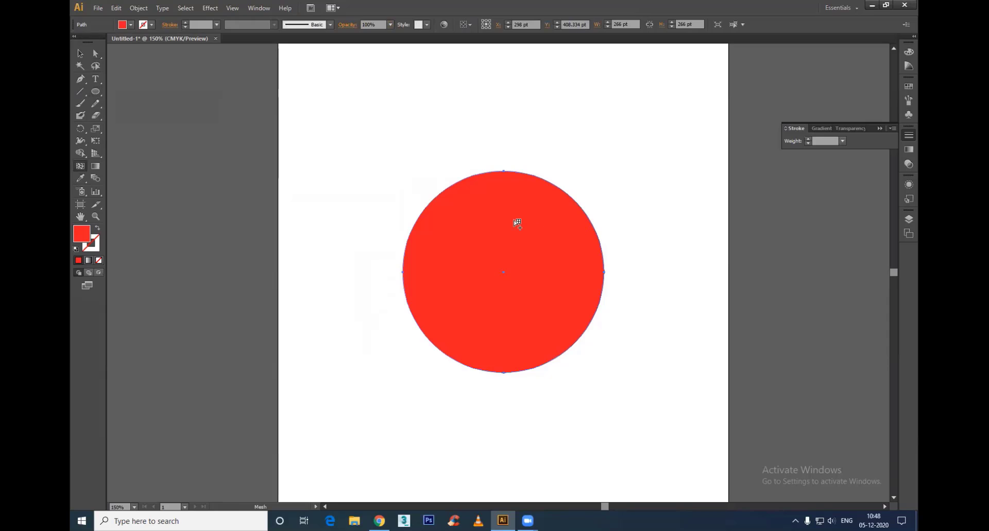
pyautogui.click(514, 220)
pyautogui.doubleClick(86, 232)
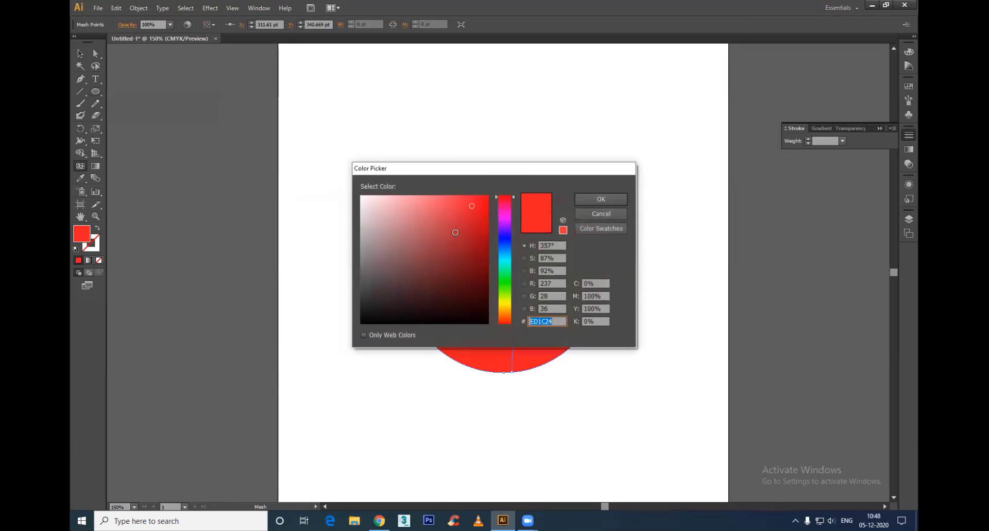
pyautogui.click(410, 197)
pyautogui.click(601, 199)
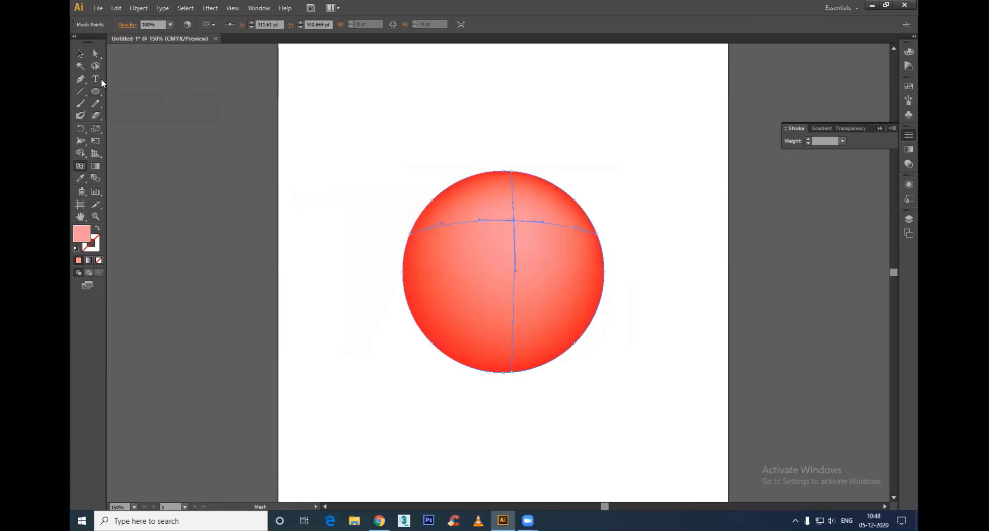
# Step: Add mesh lines on both sides of the pink highlight and a crosswise mesh line through the circle's middle
pyautogui.click(468, 222)
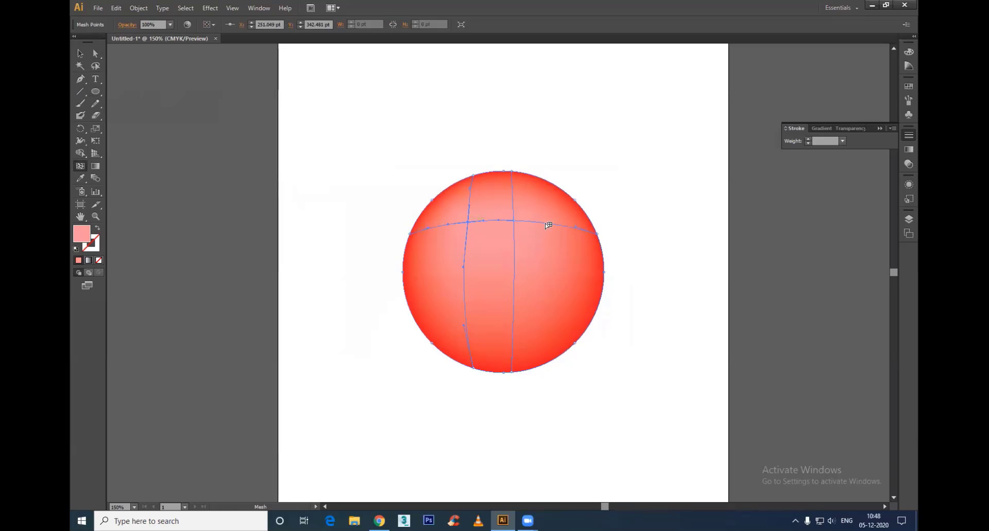
pyautogui.click(544, 223)
pyautogui.click(514, 266)
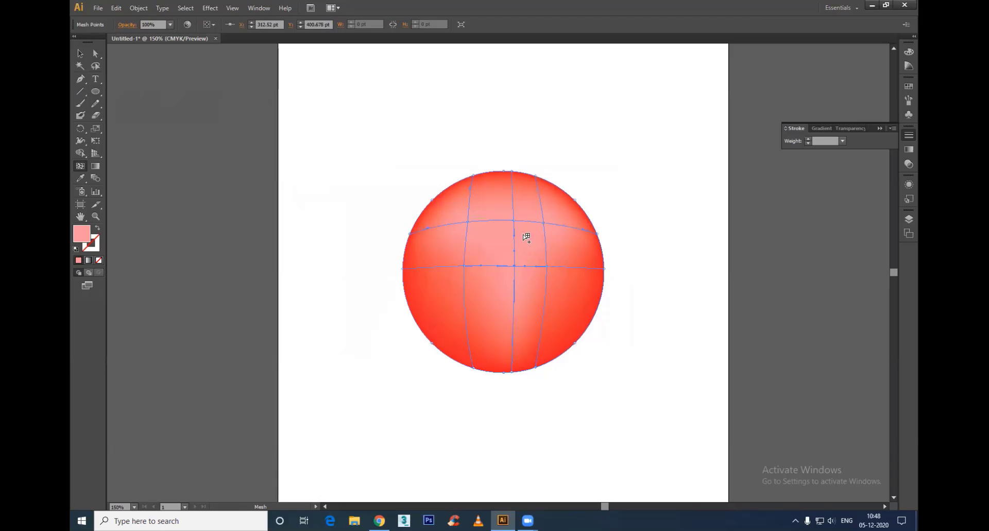
pyautogui.keyDown('ctrl'); pyautogui.click(546, 266); pyautogui.keyUp('ctrl')
# Step: Select the inner mesh points along the circle's middle crosswise line and colour them medium red, #EA4949
pyautogui.keyDown('shift'); pyautogui.click(514, 266); pyautogui.keyUp('shift')
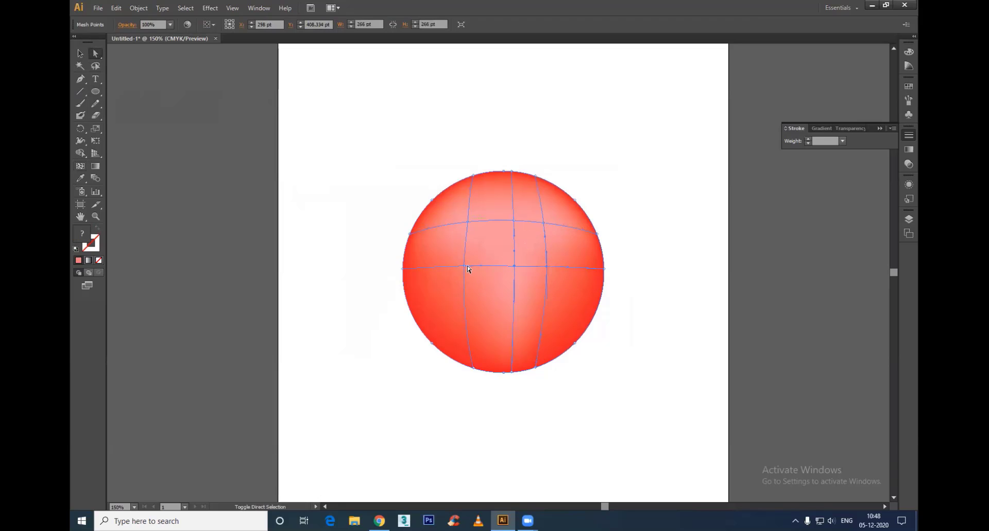
pyautogui.keyDown('shift'); pyautogui.click(464, 266); pyautogui.keyUp('shift')
pyautogui.doubleClick(87, 236)
pyautogui.click(448, 206)
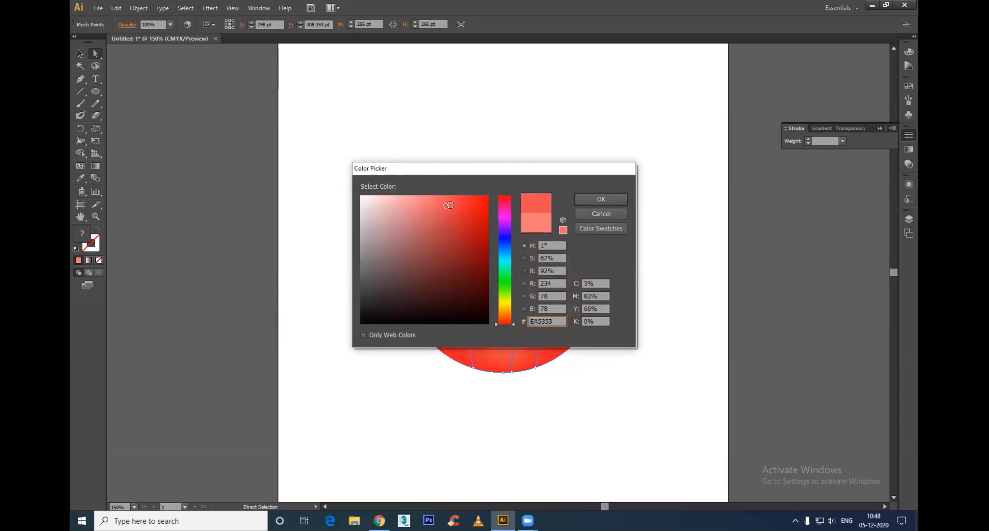
pyautogui.click(601, 214)
pyautogui.click(691, 338)
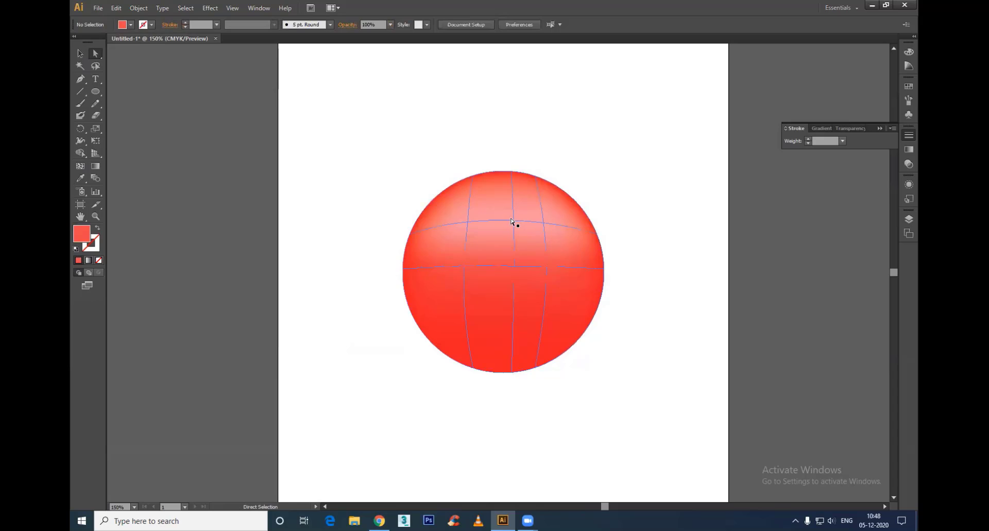
# Step: Colour the circle's upper centre mesh point near-white as the brightest part of the highlight
pyautogui.click(512, 222)
pyautogui.doubleClick(88, 235)
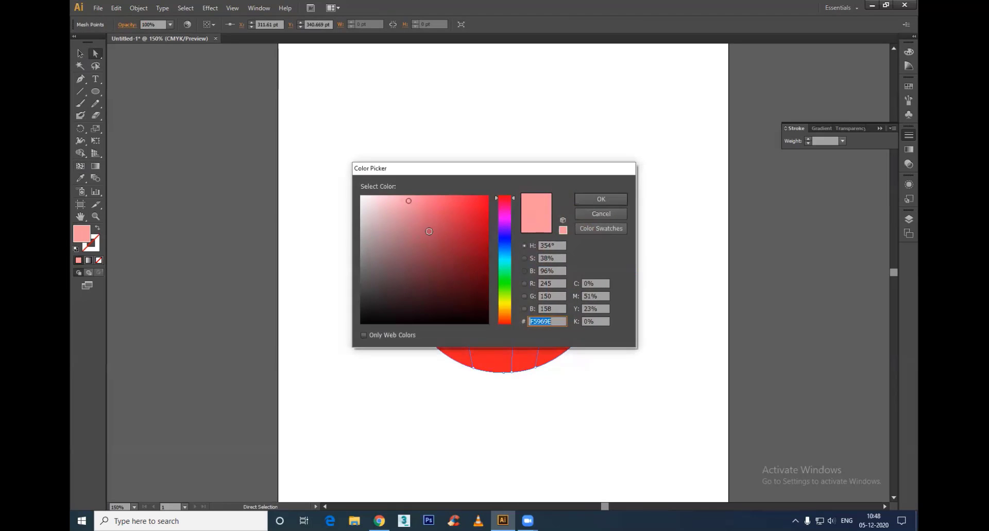
pyautogui.moveTo(428, 231); pyautogui.dragTo(363, 197)
pyautogui.click(601, 198)
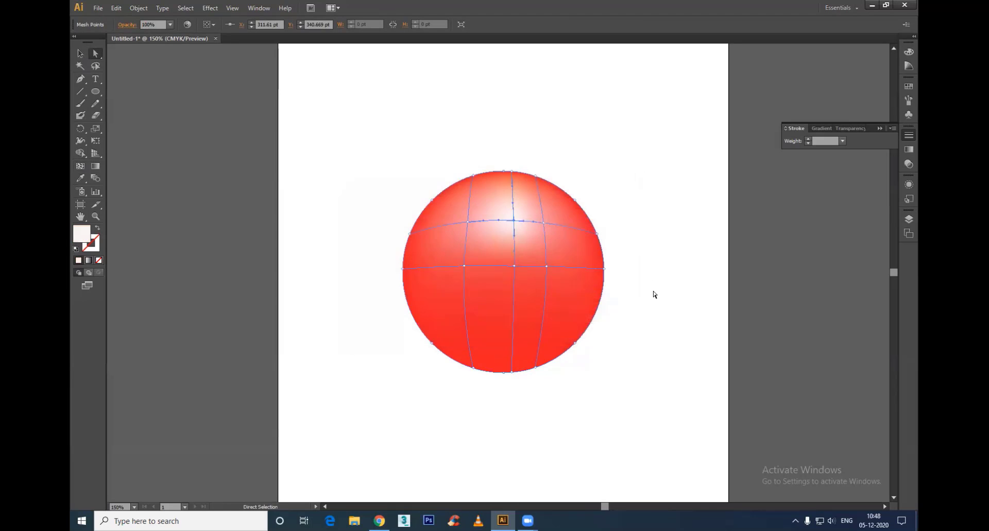
pyautogui.click(654, 294)
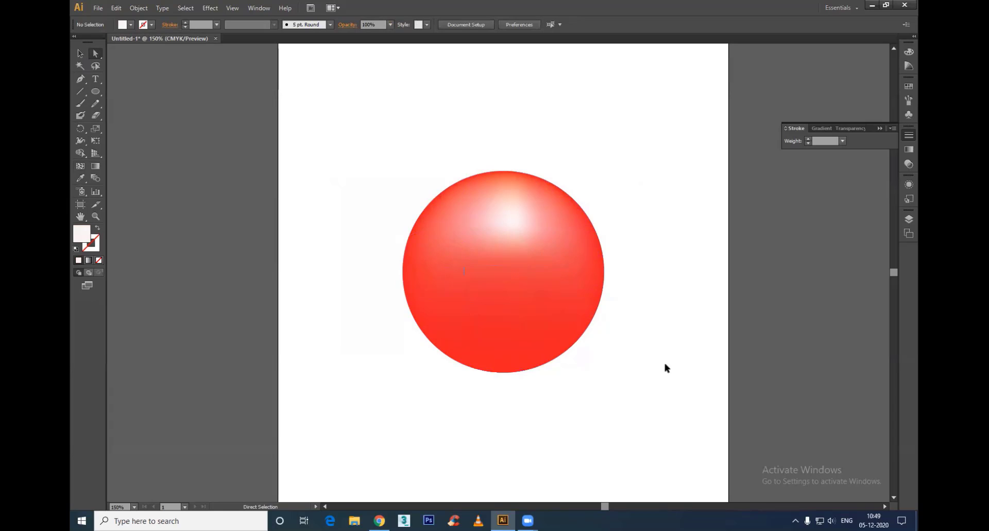
# Step: Delete the shaded circle, including the mesh left over after removing its mesh points
pyautogui.click(436, 247)
pyautogui.press('Delete')
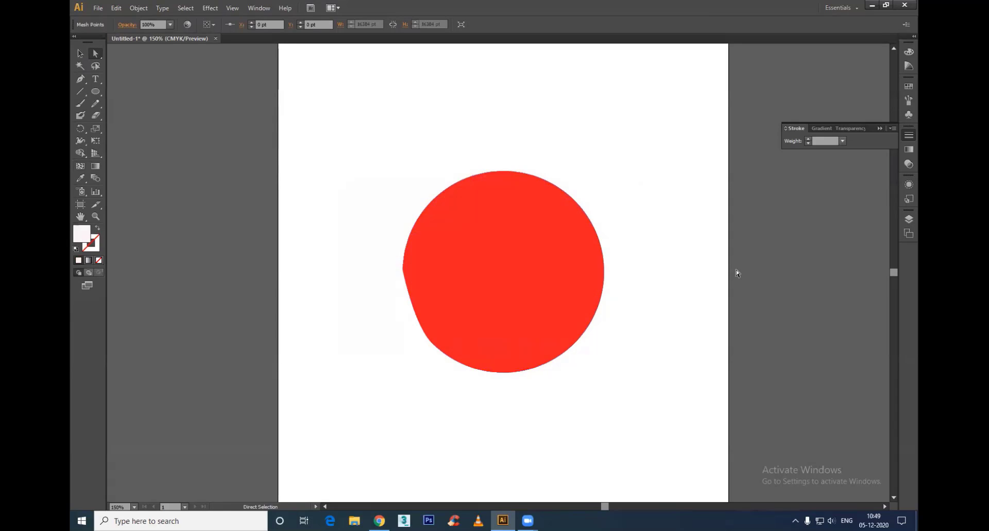
pyautogui.click(438, 215)
pyautogui.click(80, 53)
pyautogui.moveTo(670, 397); pyautogui.dragTo(663, 391)
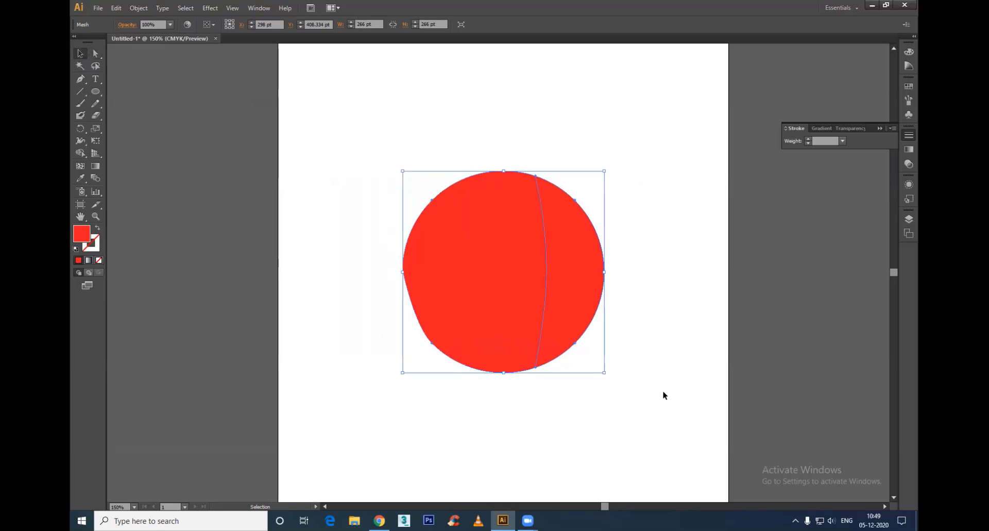
pyautogui.press('Delete')
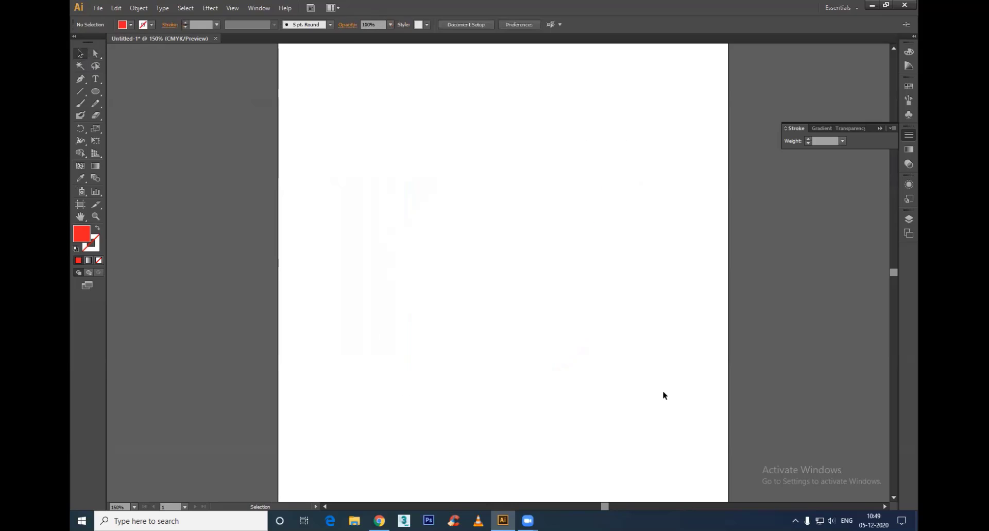
# Step: Draw a slightly wide red ellipse about 283 × 263 pt on the artboard
pyautogui.click(95, 92)
pyautogui.moveTo(391, 201); pyautogui.dragTo(604, 400)
pyautogui.press('v')
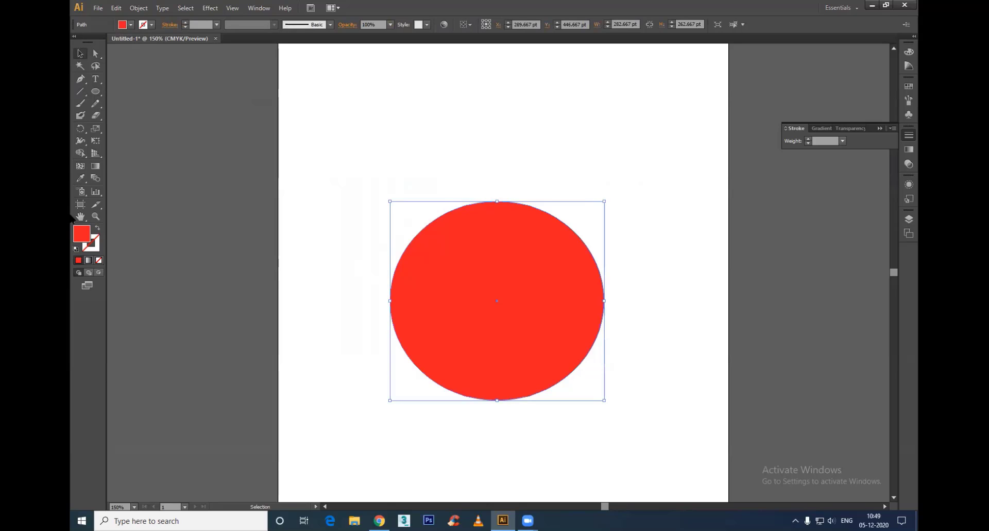
# Step: Fill the ellipse with a darker red, #D10715, and move it slightly upward on the artboard
pyautogui.doubleClick(80, 236)
pyautogui.click(484, 227)
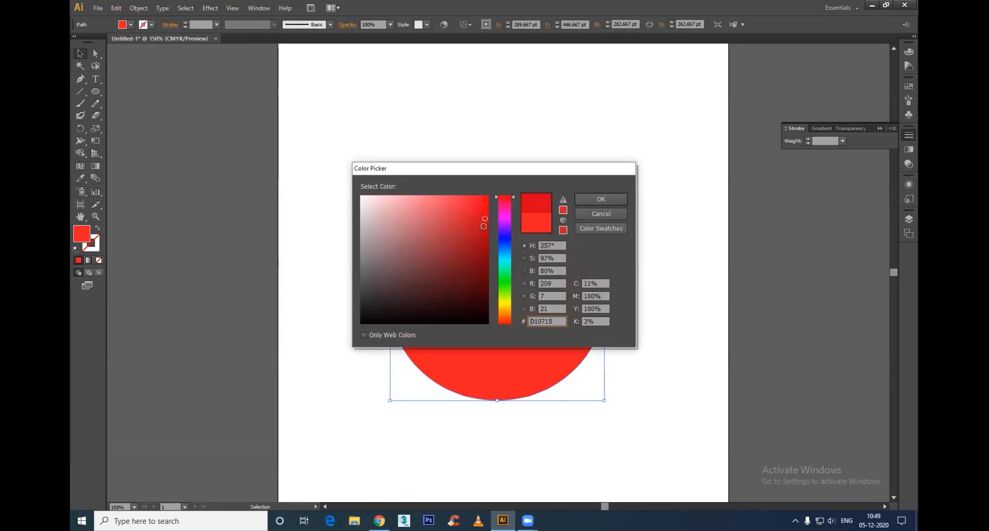
pyautogui.click(601, 199)
pyautogui.click(699, 374)
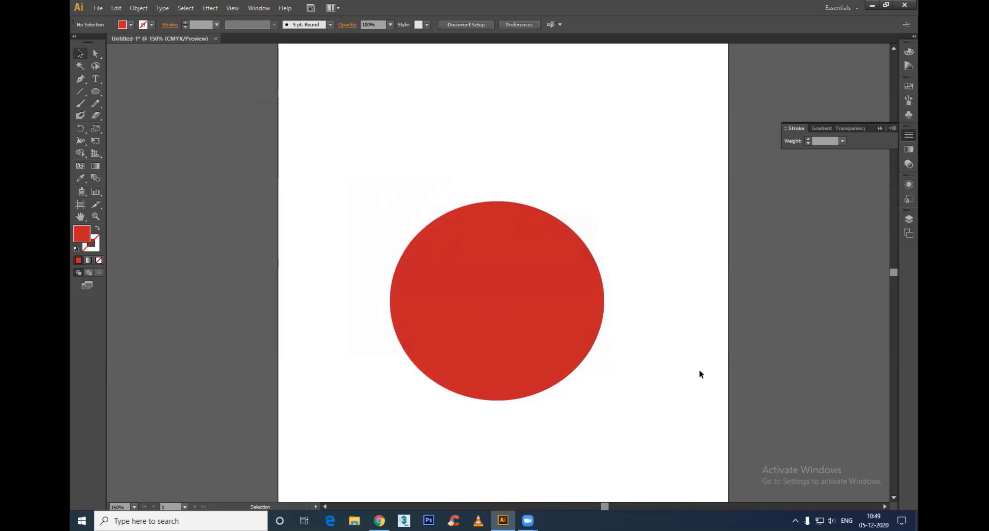
pyautogui.click(492, 277)
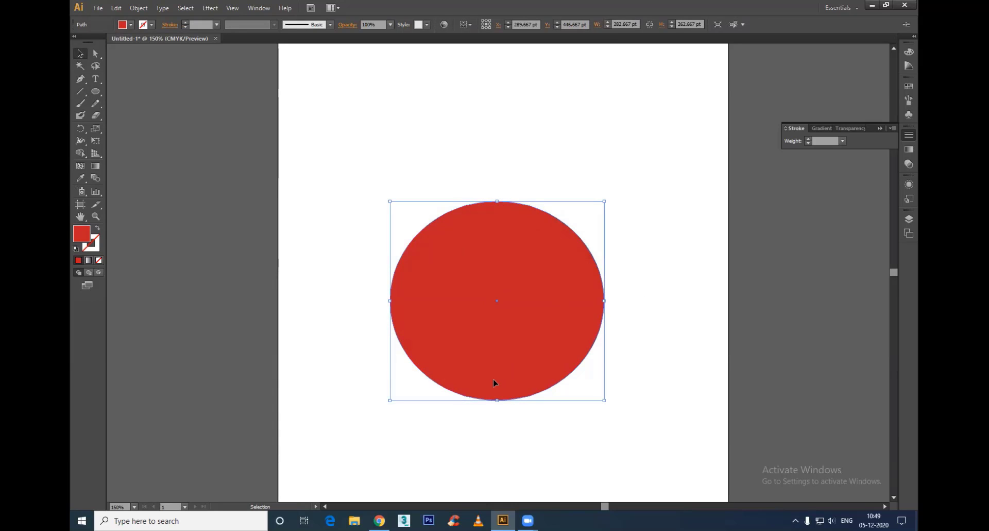
pyautogui.moveTo(515, 334); pyautogui.dragTo(512, 310)
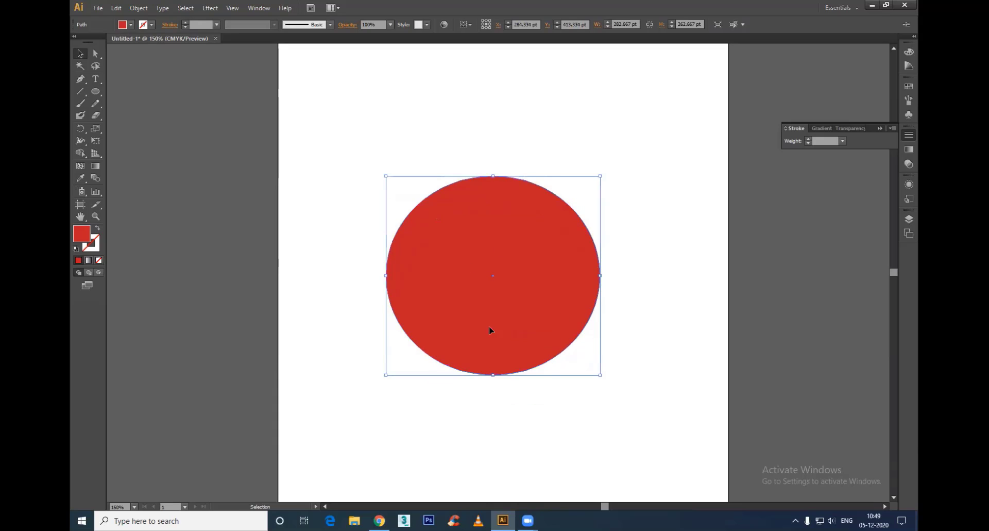
# Step: Add a gradient mesh to the ellipse with points near its top, bottom, left and right edges
pyautogui.click(80, 166)
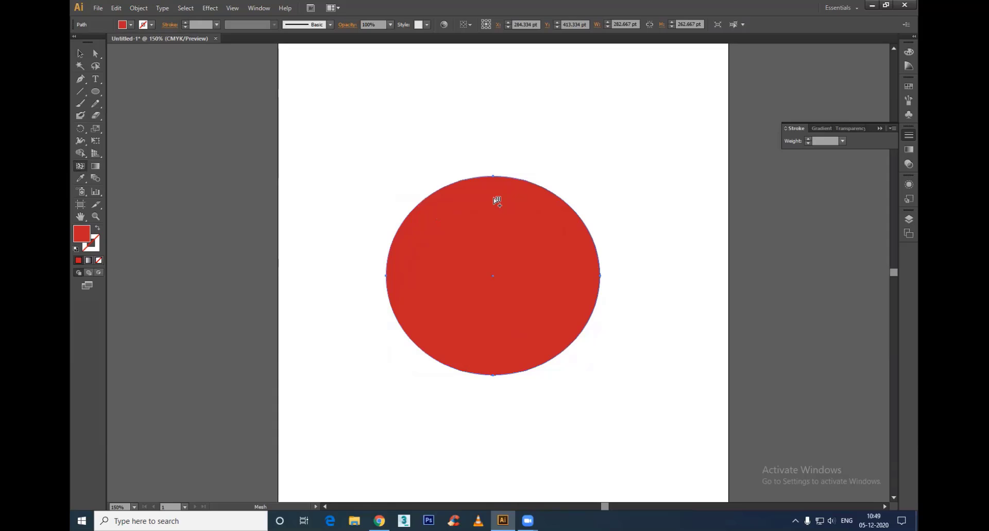
pyautogui.click(494, 198)
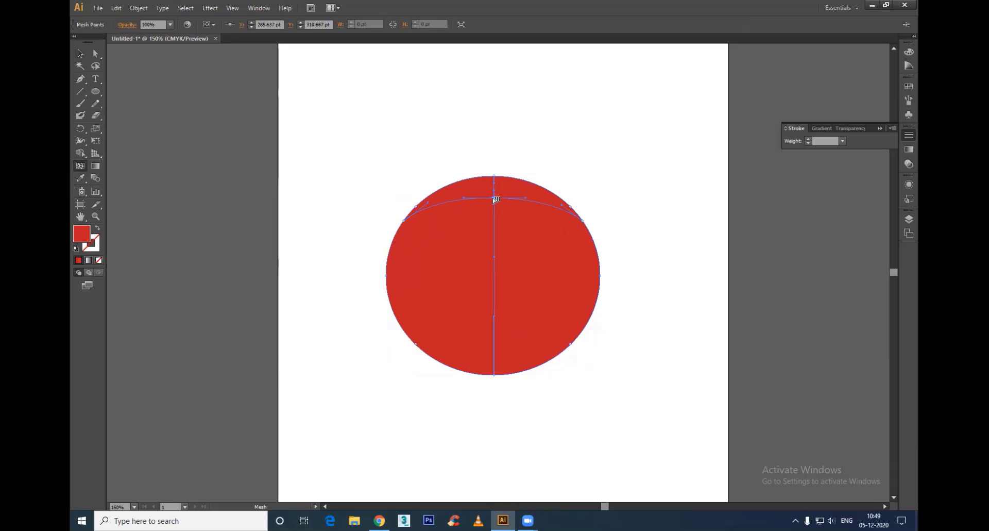
pyautogui.click(494, 354)
pyautogui.click(409, 254)
pyautogui.click(580, 262)
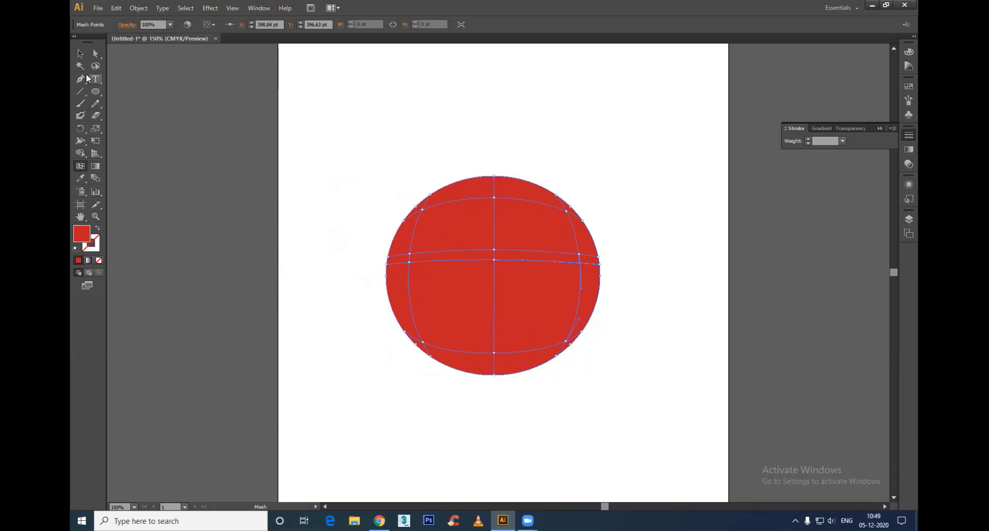
# Step: Pull the ellipse's bottom and top centre mesh points inward to form the dents of an apple shape
pyautogui.click(95, 53)
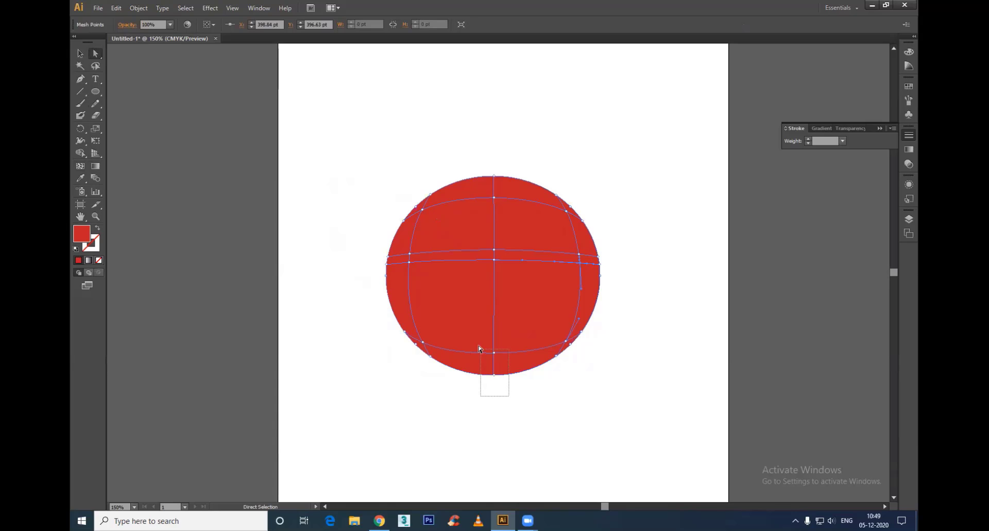
pyautogui.moveTo(479, 348)
pyautogui.mouseDown()
pyautogui.moveTo(496, 379)
pyautogui.moveTo(492, 354)
pyautogui.mouseUp()
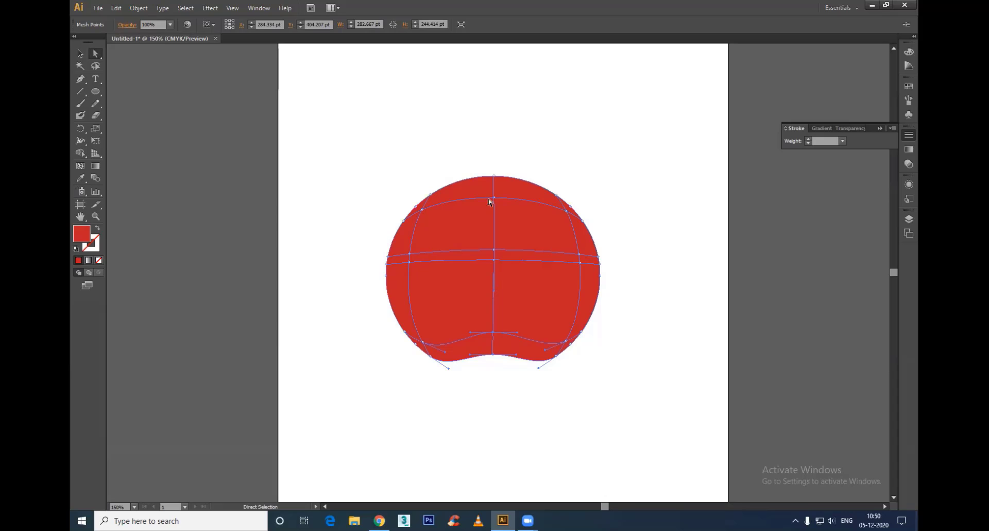
pyautogui.moveTo(476, 156); pyautogui.dragTo(497, 221)
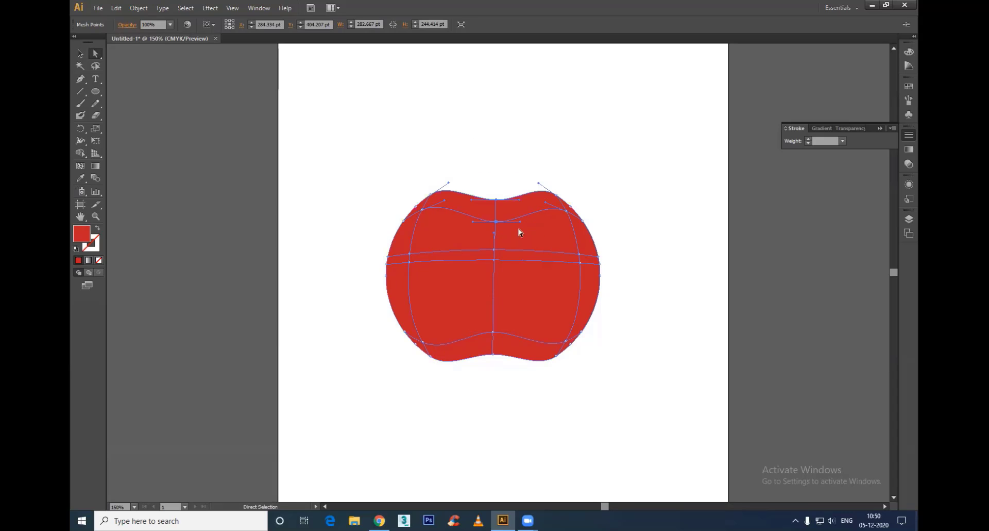
# Step: Move the apple's side, lower corner and upper shoulder mesh points inward, narrowing the body and rounding the silhouette
pyautogui.moveTo(354, 232); pyautogui.dragTo(644, 359)
pyautogui.moveTo(615, 249); pyautogui.dragTo(531, 388)
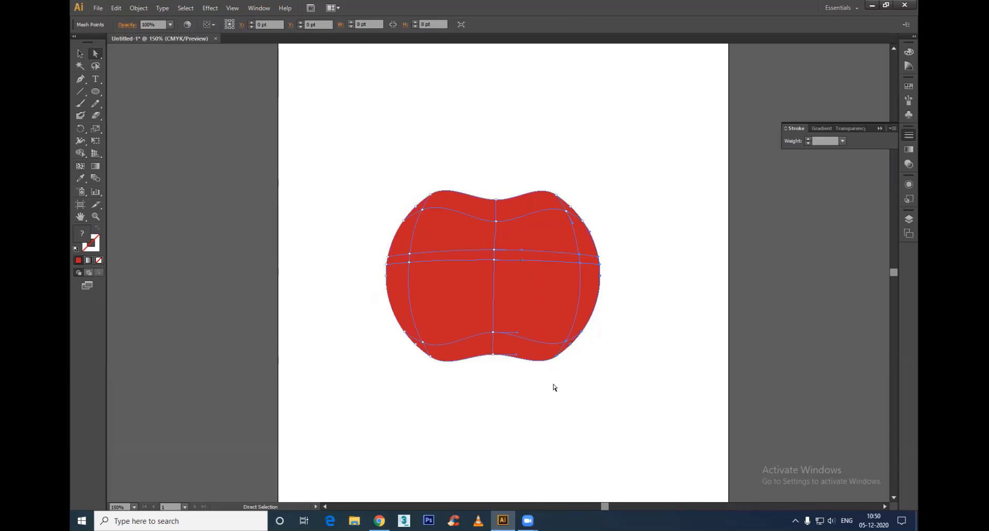
pyautogui.moveTo(557, 358); pyautogui.dragTo(546, 355)
pyautogui.moveTo(366, 240); pyautogui.dragTo(446, 360)
pyautogui.moveTo(373, 175); pyautogui.dragTo(457, 240)
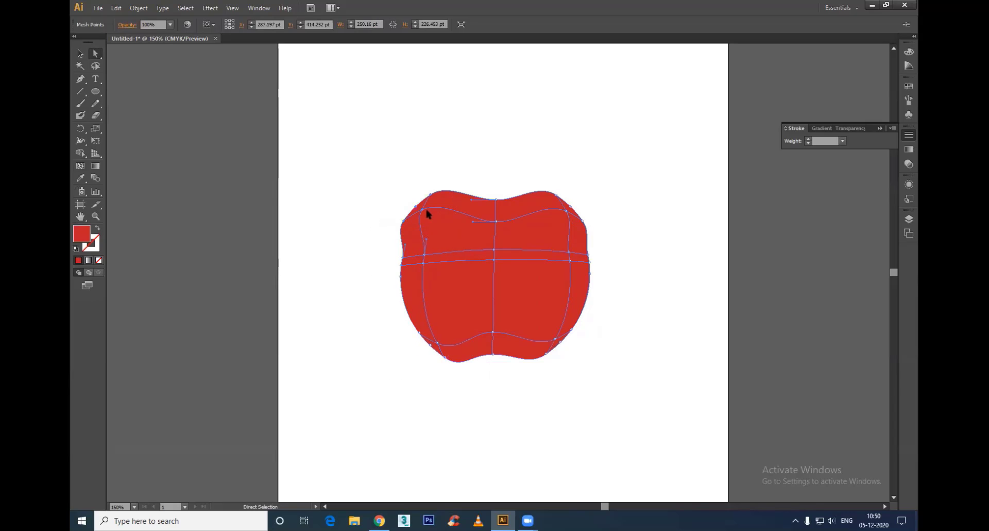
pyautogui.moveTo(423, 209); pyautogui.dragTo(434, 219)
pyautogui.moveTo(532, 165); pyautogui.dragTo(578, 227)
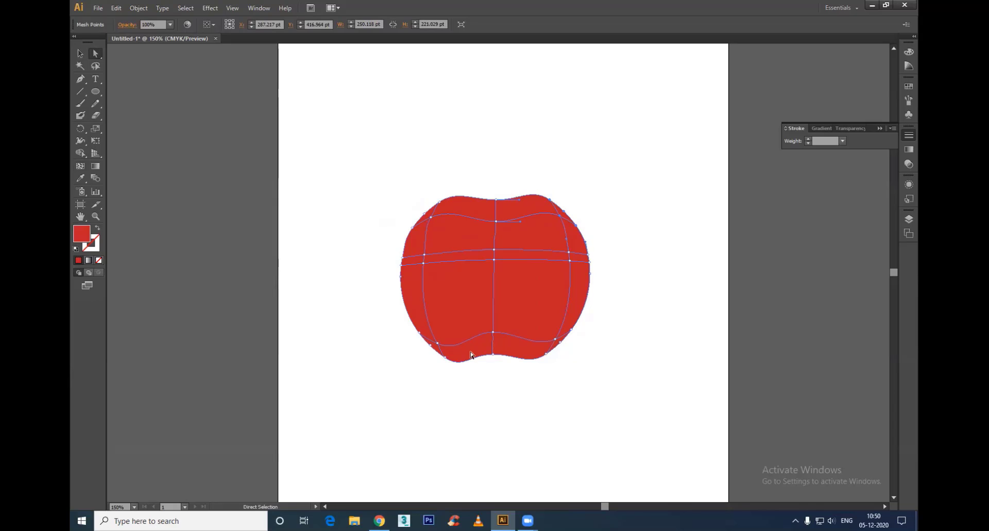
# Step: Recolour the mesh points across the apple's middle and along its lower inner row with a brighter red, about #E93030
pyautogui.keyDown('shift'); pyautogui.click(495, 259); pyautogui.keyUp('shift')
pyautogui.keyDown('shift'); pyautogui.click(424, 264); pyautogui.keyUp('shift')
pyautogui.keyDown('shift'); pyautogui.click(569, 260); pyautogui.keyUp('shift')
pyautogui.doubleClick(80, 233)
pyautogui.click(602, 213)
pyautogui.click(437, 343)
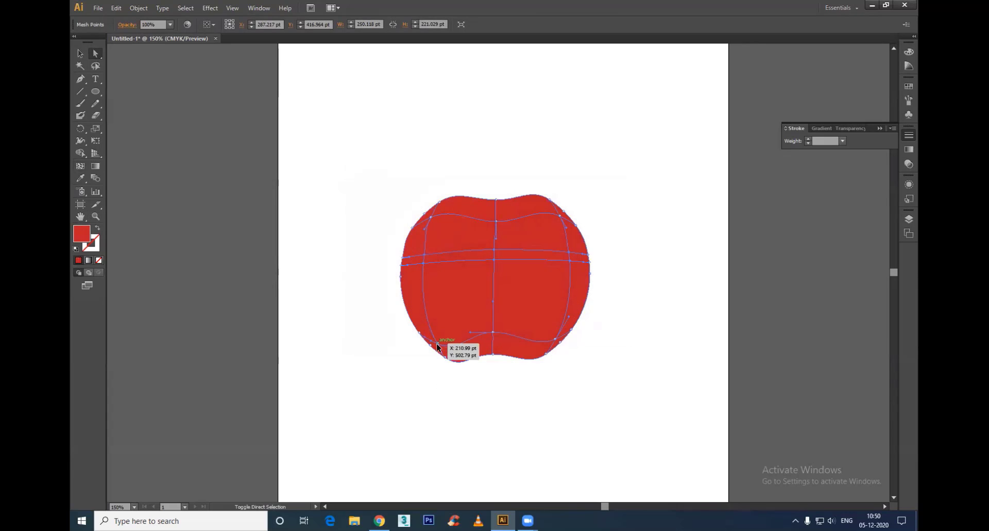
pyautogui.keyDown('shift'); pyautogui.click(554, 341); pyautogui.keyUp('shift')
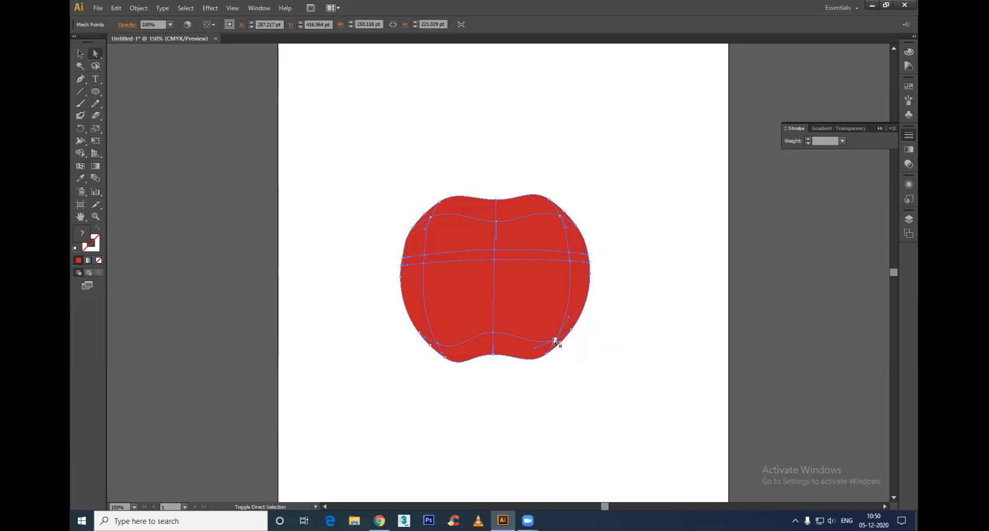
pyautogui.keyDown('shift'); pyautogui.click(554, 339); pyautogui.keyUp('shift')
pyautogui.doubleClick(83, 230)
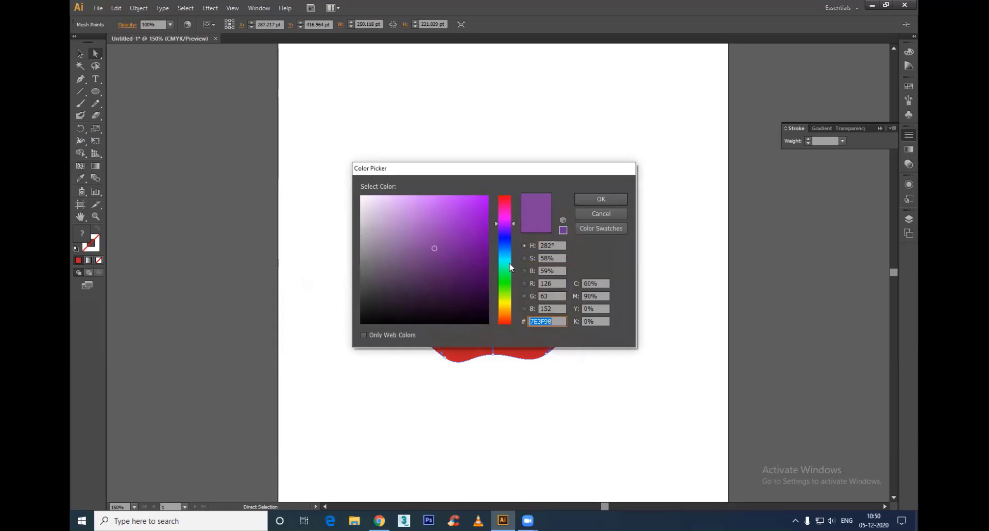
pyautogui.moveTo(509, 267); pyautogui.dragTo(509, 189)
pyautogui.click(473, 224)
pyautogui.click(469, 210)
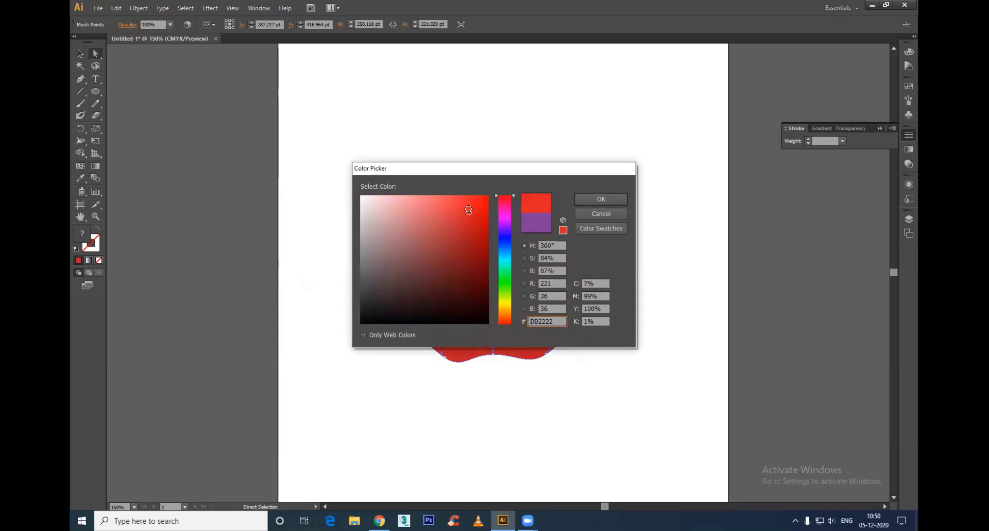
pyautogui.click(466, 205)
pyautogui.click(610, 199)
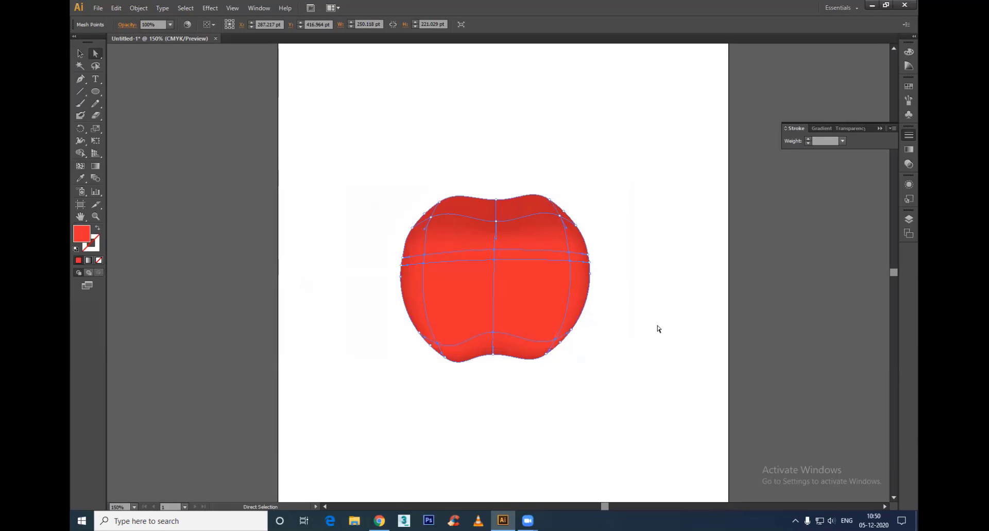
pyautogui.click(658, 328)
# Step: Colour the centre mesh point in the apple's top dent dark maroon, #560A10
pyautogui.click(496, 221)
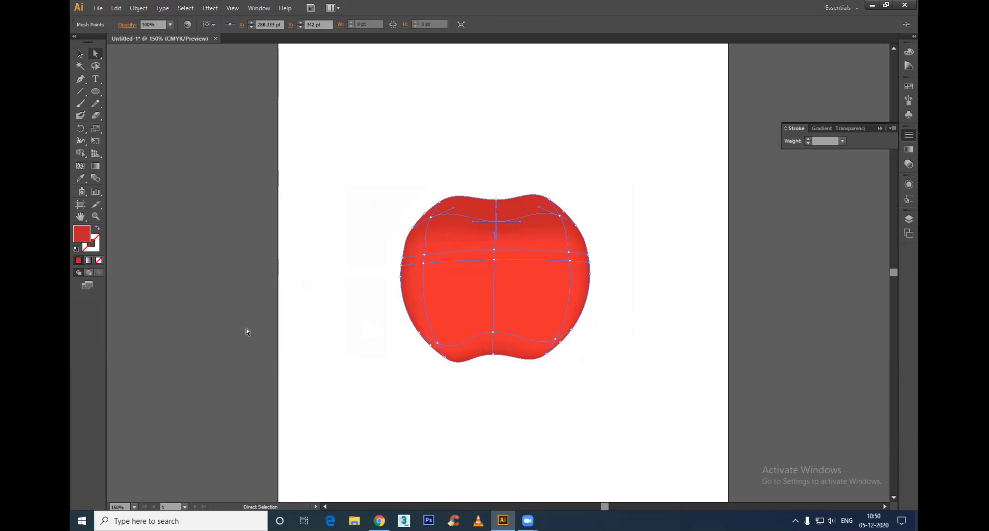
pyautogui.doubleClick(84, 234)
pyautogui.click(476, 281)
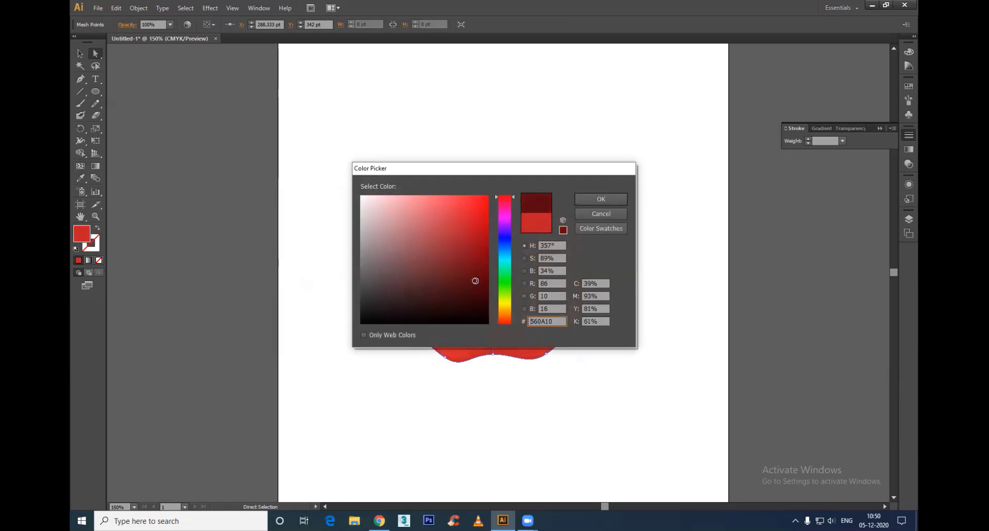
pyautogui.click(596, 198)
pyautogui.click(622, 317)
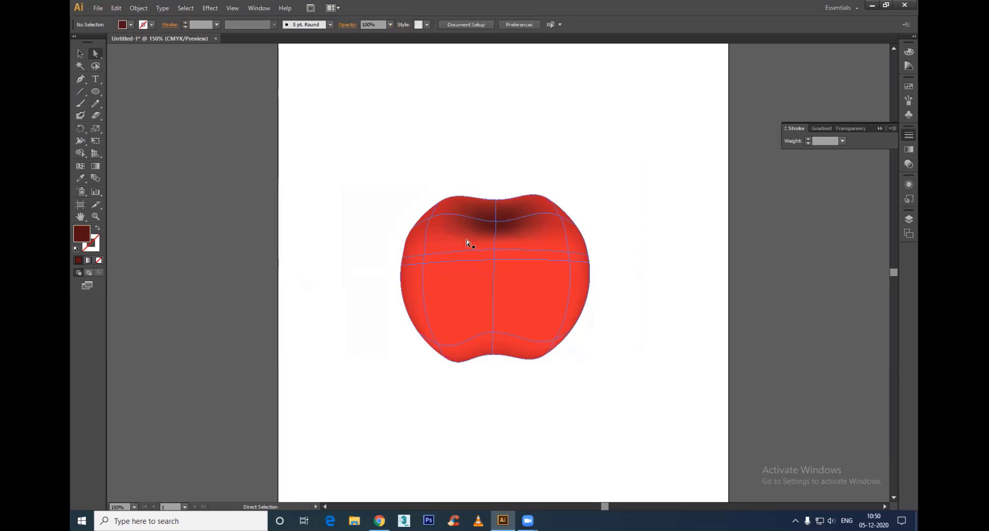
# Step: Lower the top centre edge point to deepen the dent, and adjust the direction handles of both upper shoulder points
pyautogui.click(496, 222)
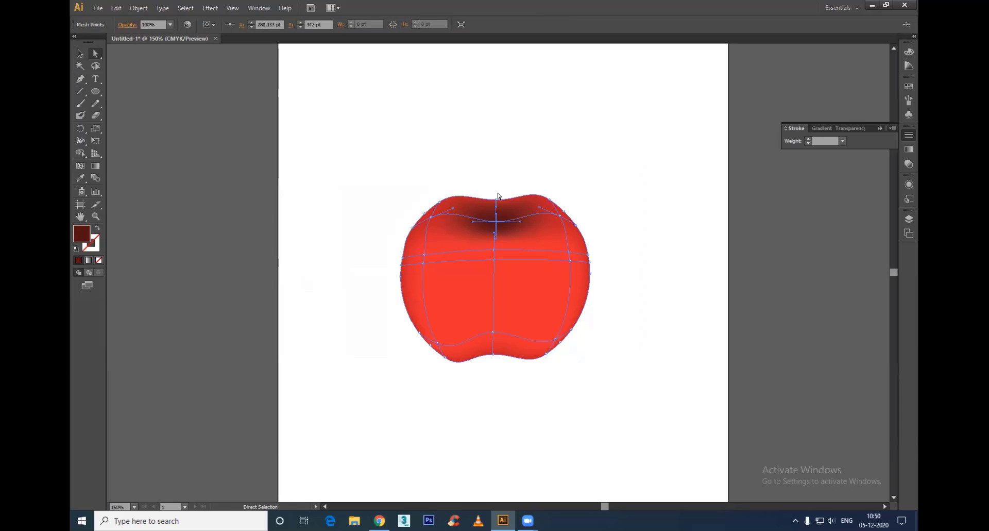
pyautogui.moveTo(487, 179); pyautogui.dragTo(496, 207)
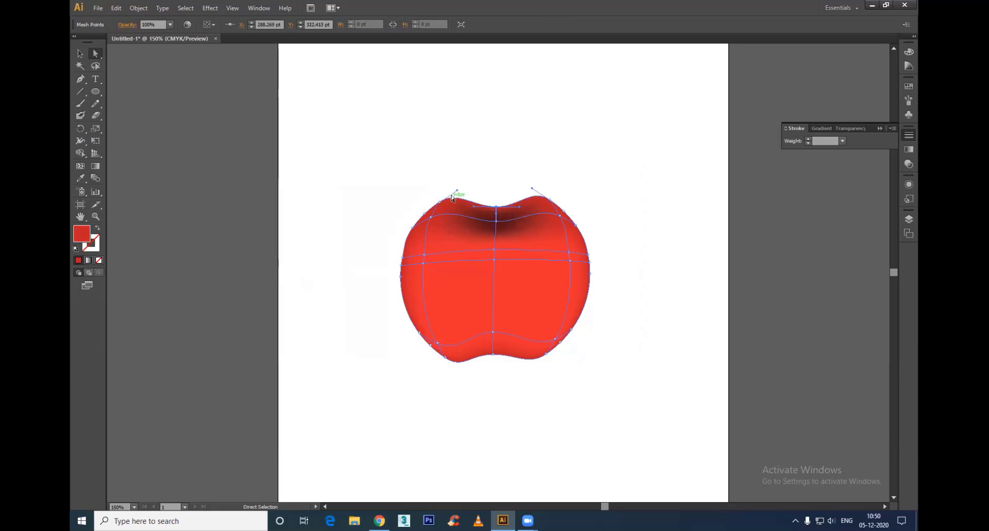
pyautogui.click(440, 203)
pyautogui.moveTo(457, 192); pyautogui.dragTo(466, 200)
pyautogui.click(550, 200)
pyautogui.moveTo(532, 188); pyautogui.dragTo(530, 196)
# Step: Darken the mesh points along the apple's outer left and right edges with a deeper red
pyautogui.click(493, 332)
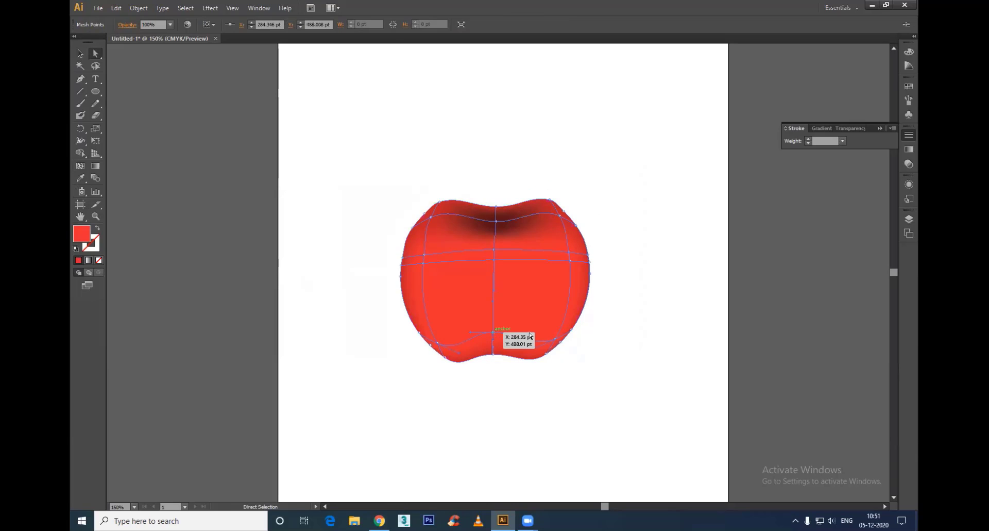
pyautogui.moveTo(606, 250); pyautogui.dragTo(583, 289)
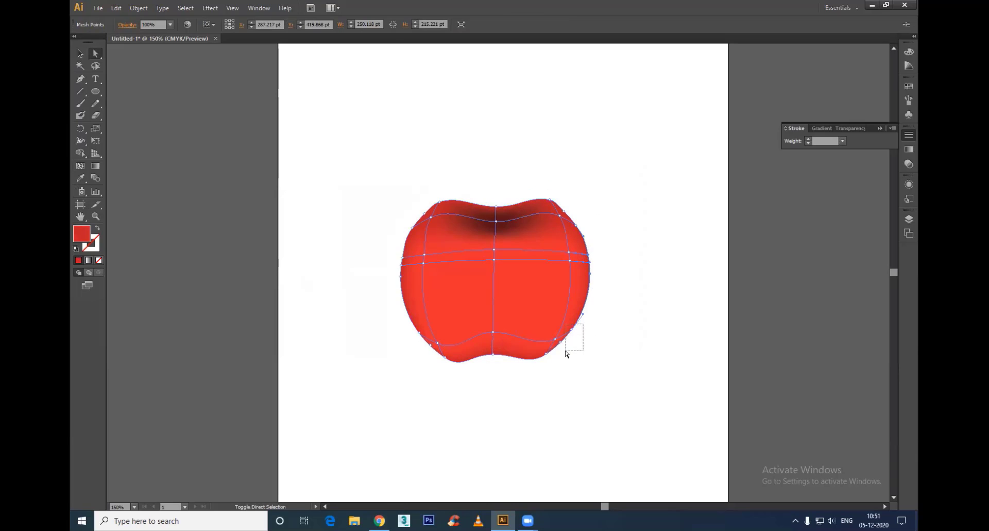
pyautogui.moveTo(565, 354); pyautogui.dragTo(565, 354)
pyautogui.doubleClick(83, 235)
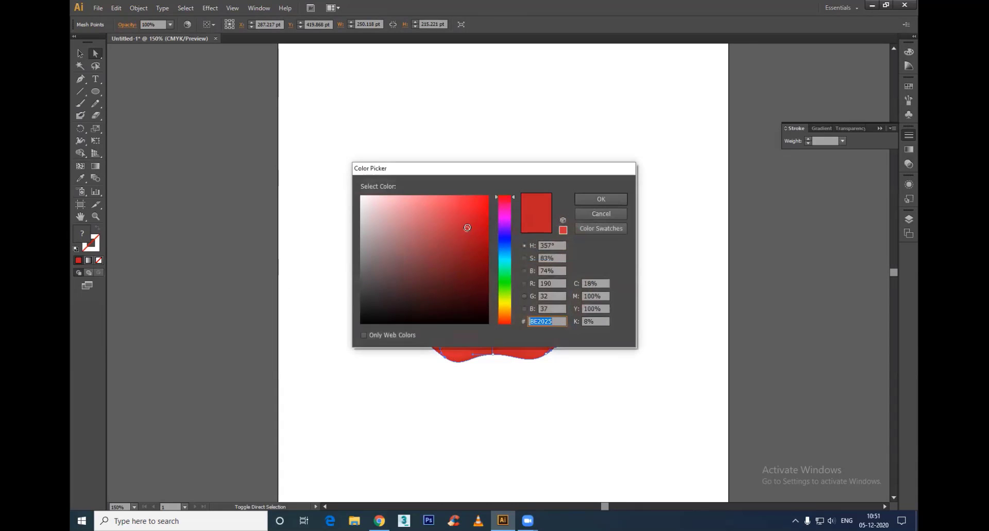
pyautogui.moveTo(467, 227); pyautogui.dragTo(463, 249)
pyautogui.click(594, 199)
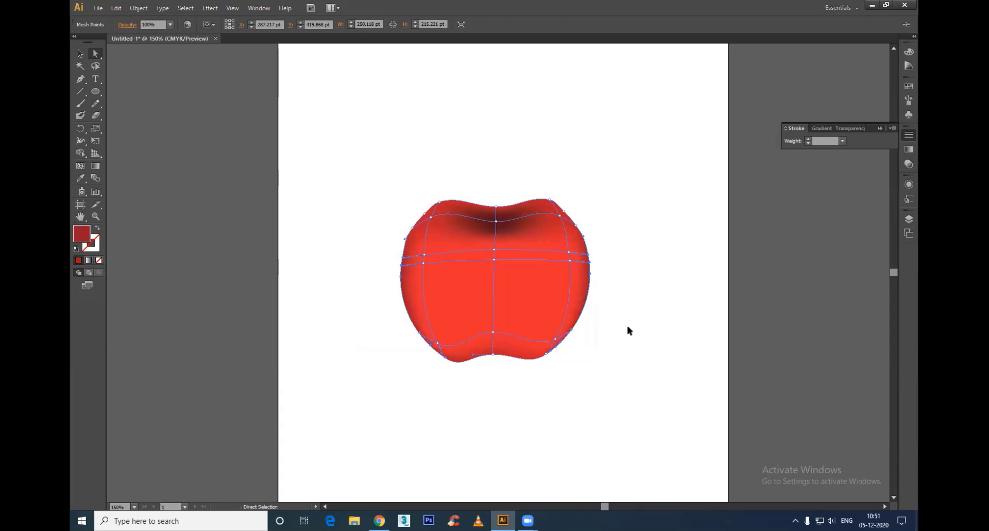
pyautogui.click(695, 411)
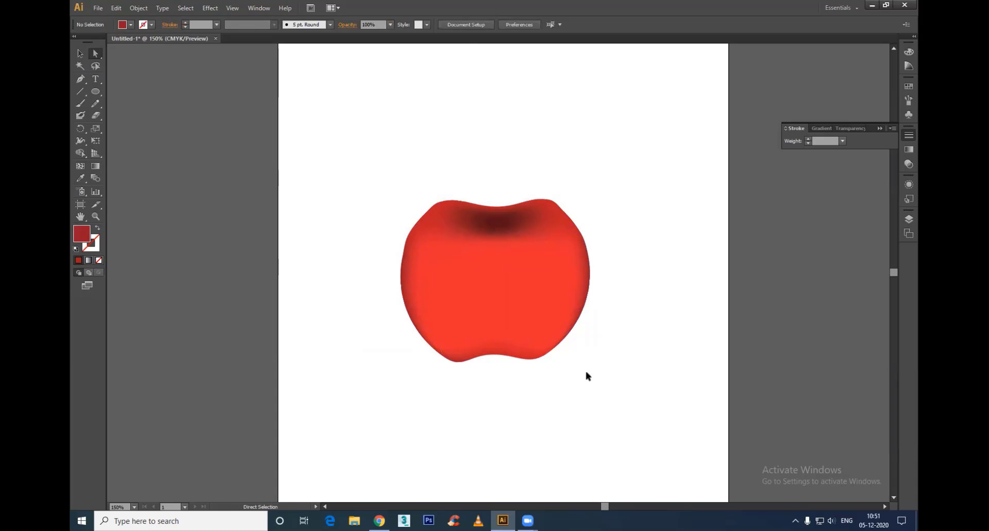
# Step: Move the left, centre and right points of the lower middle mesh line downward, widening the band across the apple's body
pyautogui.click(496, 255)
pyautogui.click(494, 249)
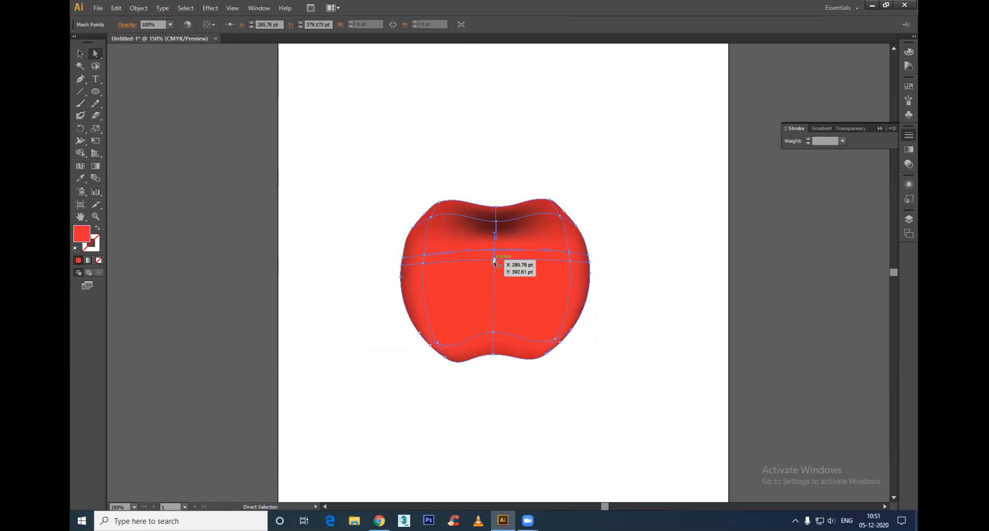
pyautogui.moveTo(494, 262); pyautogui.dragTo(494, 310)
pyautogui.click(422, 264)
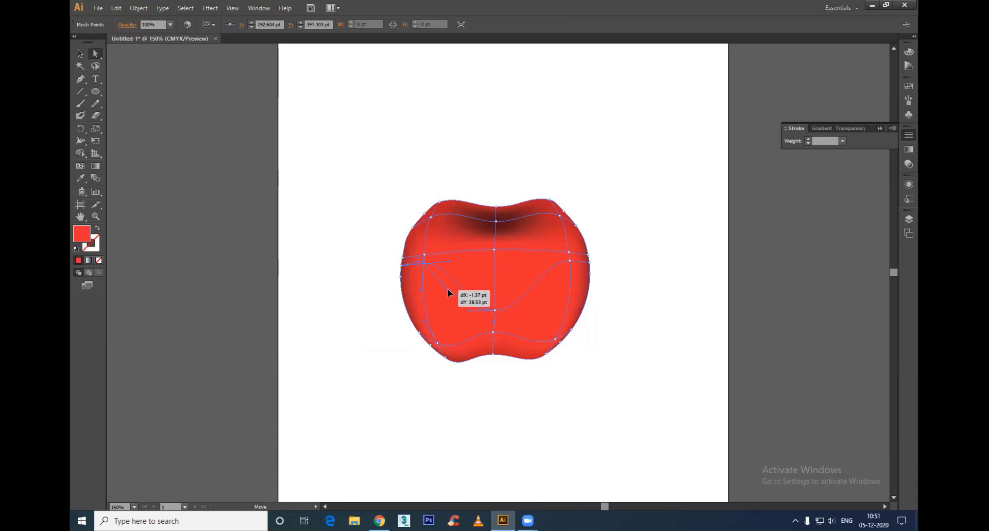
pyautogui.moveTo(418, 264); pyautogui.dragTo(421, 286)
pyautogui.moveTo(494, 309); pyautogui.dragTo(493, 291)
pyautogui.moveTo(571, 260); pyautogui.dragTo(568, 289)
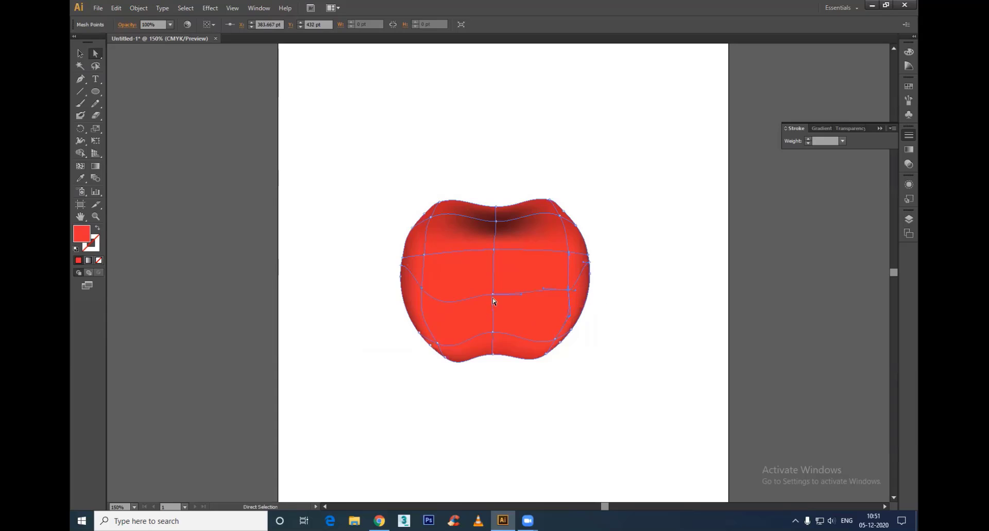
# Step: Shift the colour of the lowered mesh line's points from red to orange
pyautogui.click(433, 294)
pyautogui.click(422, 288)
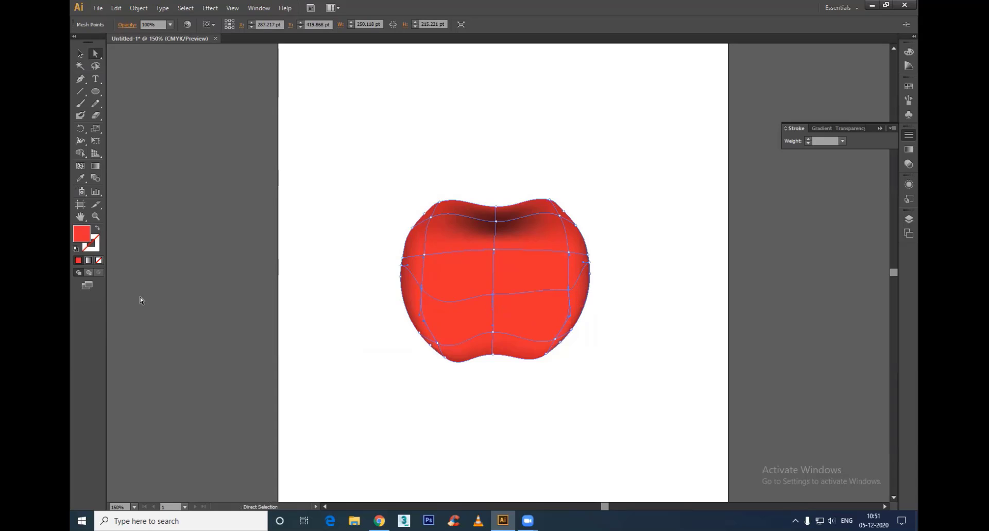
pyautogui.doubleClick(80, 235)
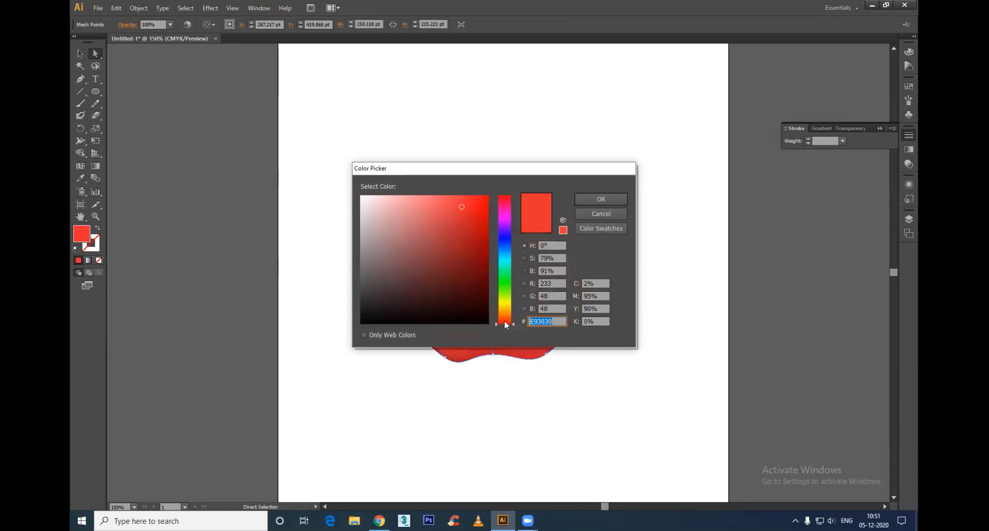
pyautogui.moveTo(505, 324); pyautogui.dragTo(505, 320)
pyautogui.click(595, 200)
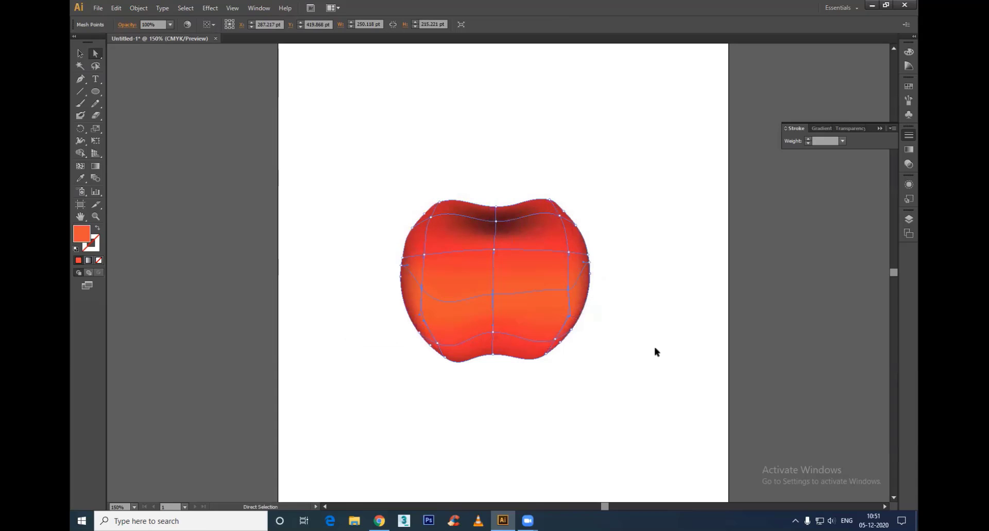
# Step: Colour the centre mesh point just below the dark dent light pink, #FF8585, as a highlight
pyautogui.click(493, 249)
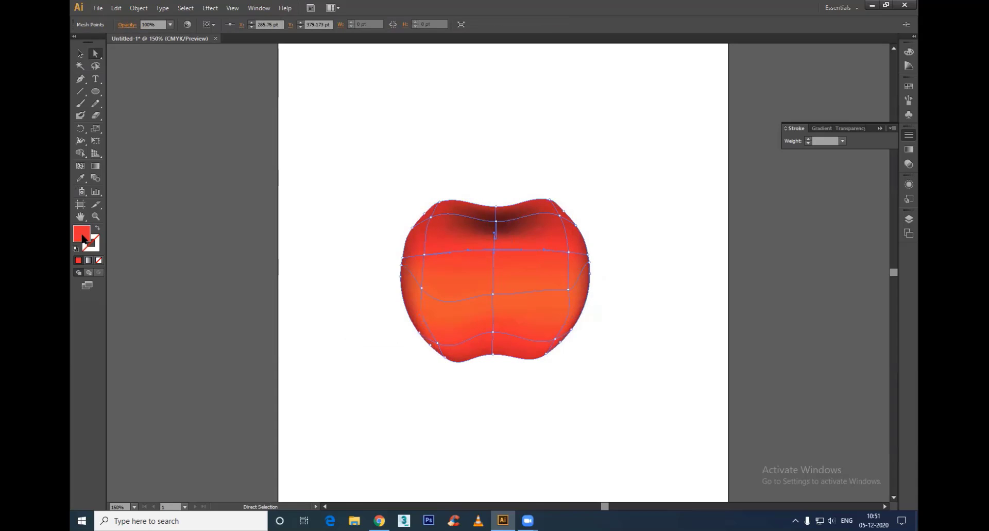
pyautogui.doubleClick(82, 235)
pyautogui.moveTo(418, 197); pyautogui.dragTo(427, 194)
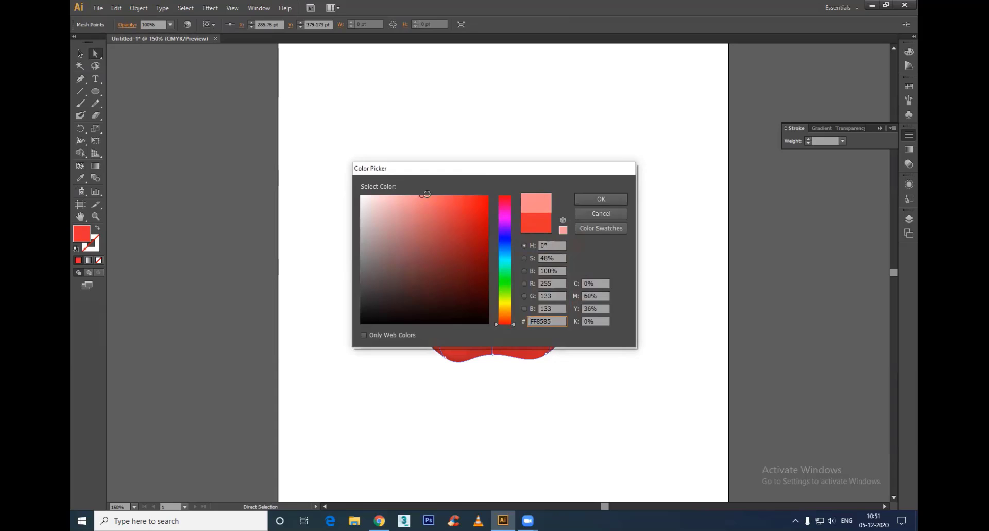
pyautogui.click(592, 199)
pyautogui.click(638, 327)
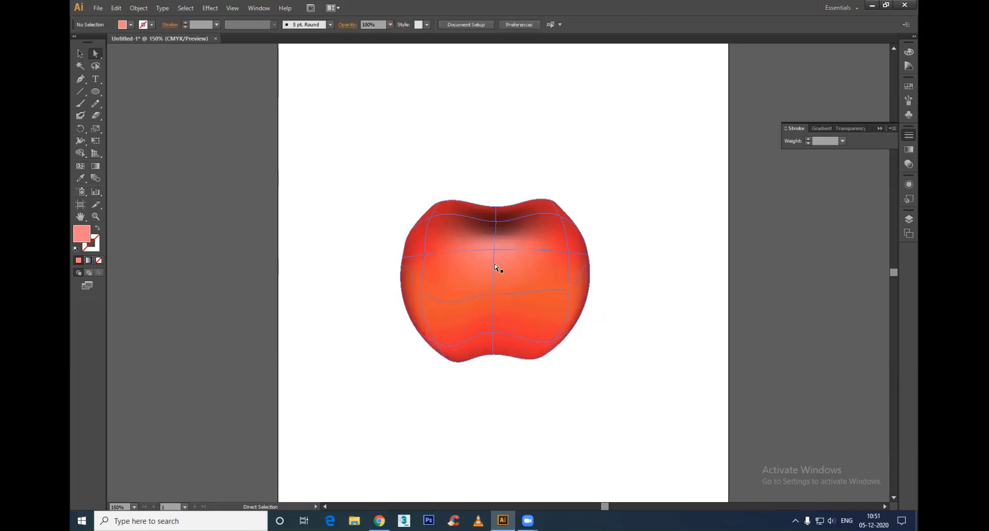
# Step: Recolour the mesh points on the apple's left and right sides with red #D82B3C
pyautogui.click(496, 221)
pyautogui.moveTo(653, 228); pyautogui.dragTo(553, 369)
pyautogui.moveTo(384, 245); pyautogui.dragTo(447, 375)
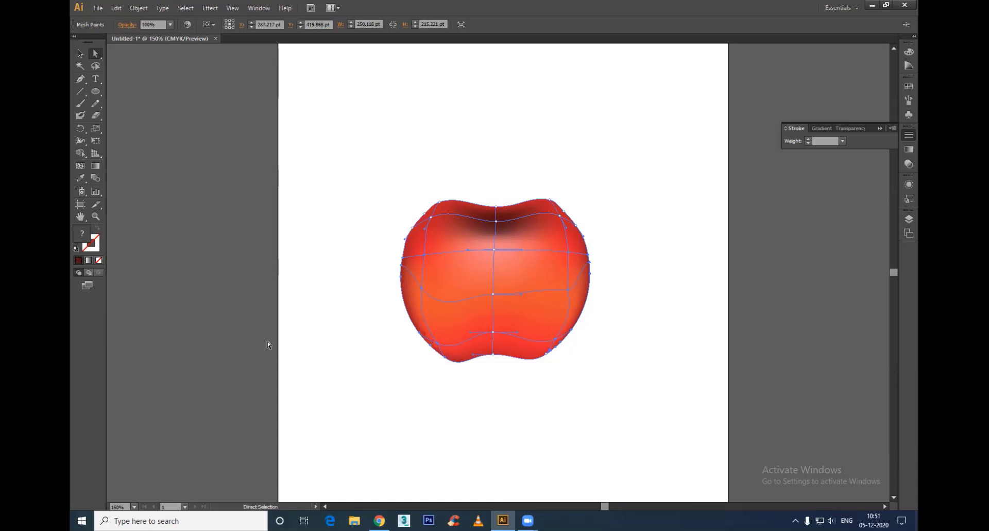
pyautogui.doubleClick(81, 234)
pyautogui.click(468, 228)
pyautogui.click(463, 215)
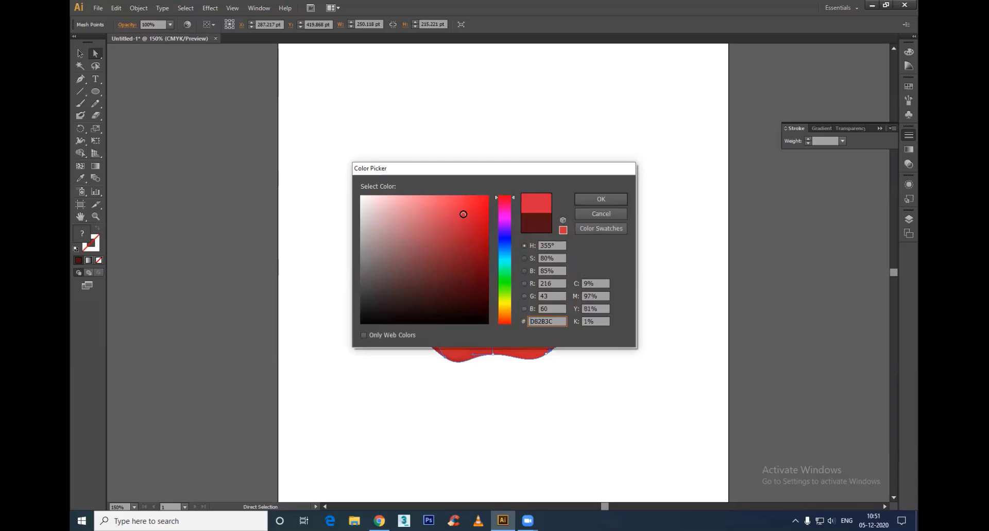
pyautogui.click(623, 199)
pyautogui.click(699, 292)
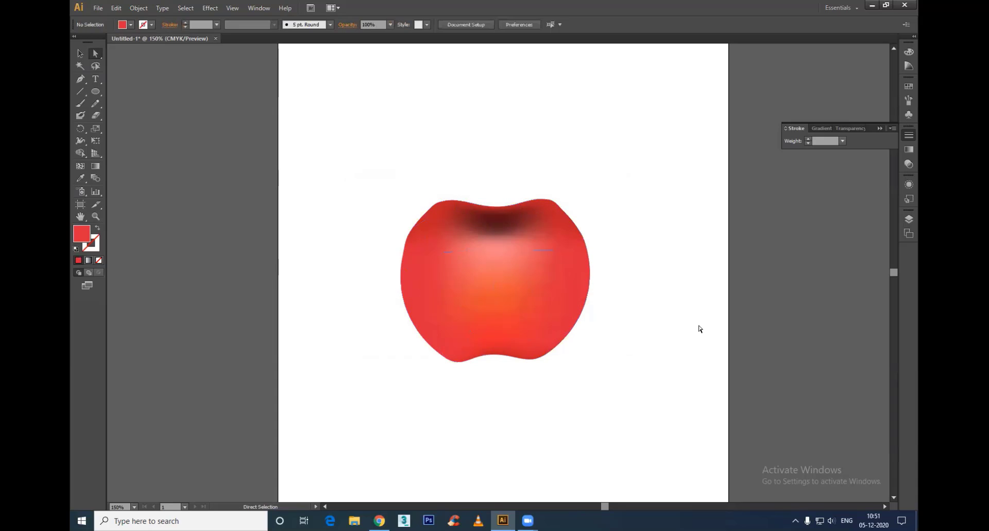
# Step: Select the whole apple mesh and delete it from the artboard
pyautogui.click(503, 211)
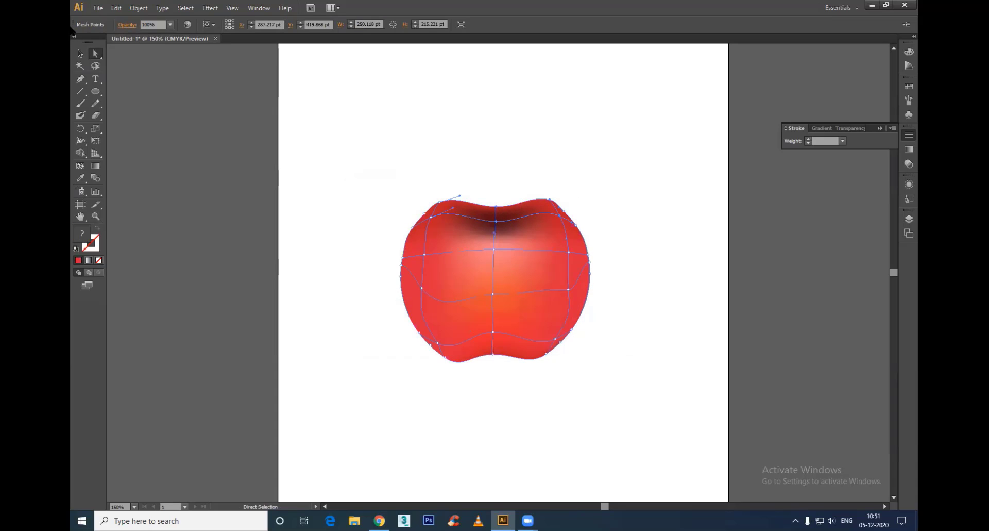
pyautogui.click(80, 53)
pyautogui.moveTo(644, 150); pyautogui.dragTo(321, 407)
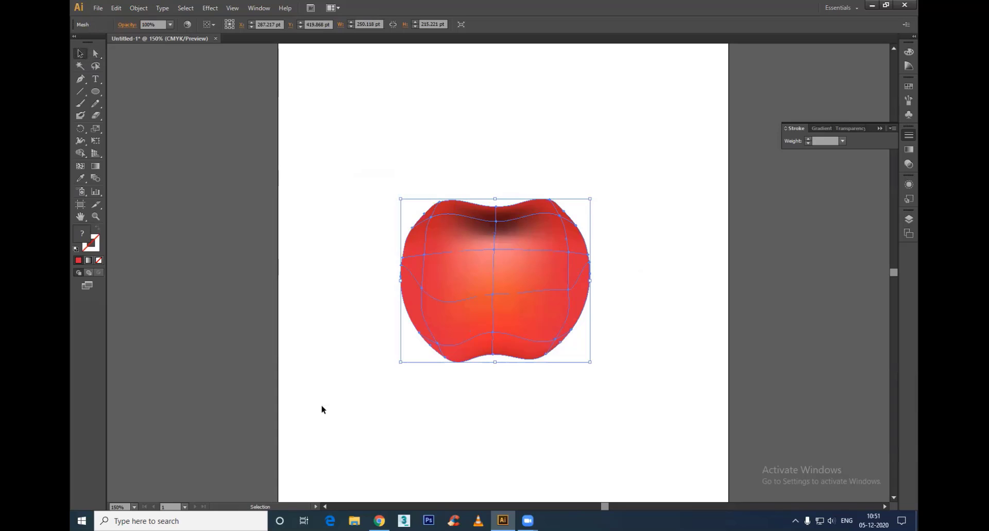
pyautogui.press('Delete')
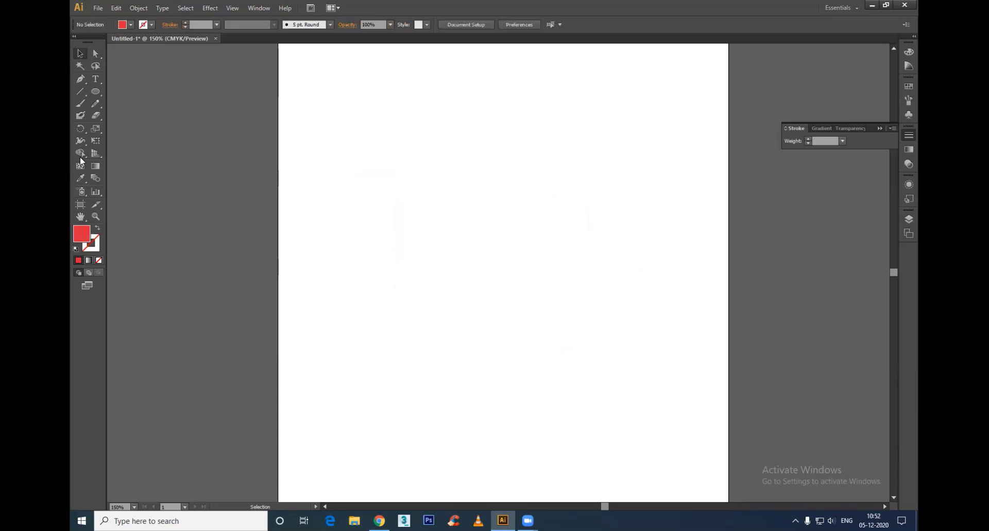
# Step: Draw a tall red rectangle on the empty artboard and move its two bottom corners inward to form a tapered glass shape
pyautogui.moveTo(96, 92); pyautogui.dragTo(127, 90)
pyautogui.moveTo(448, 173); pyautogui.dragTo(538, 355)
pyautogui.press('a')
pyautogui.click(449, 356)
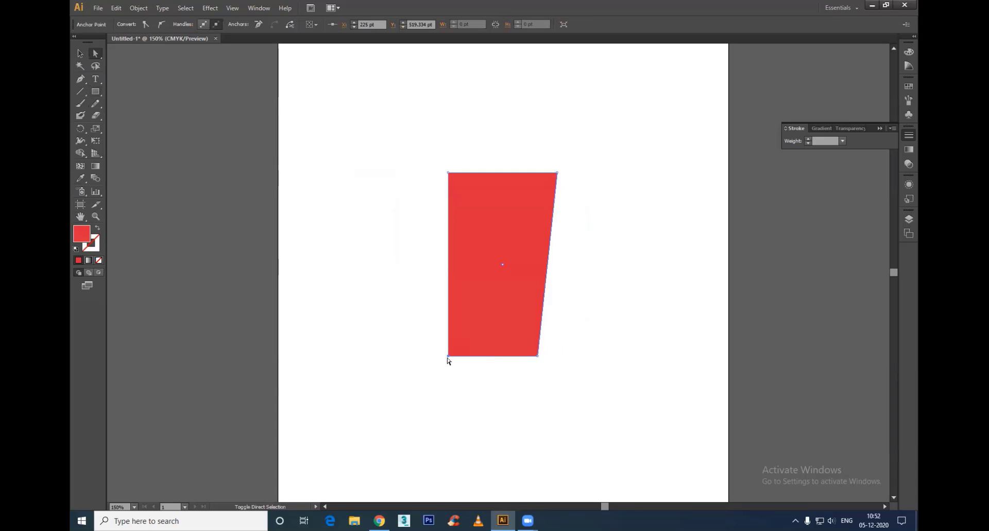
pyautogui.moveTo(448, 357); pyautogui.dragTo(474, 356)
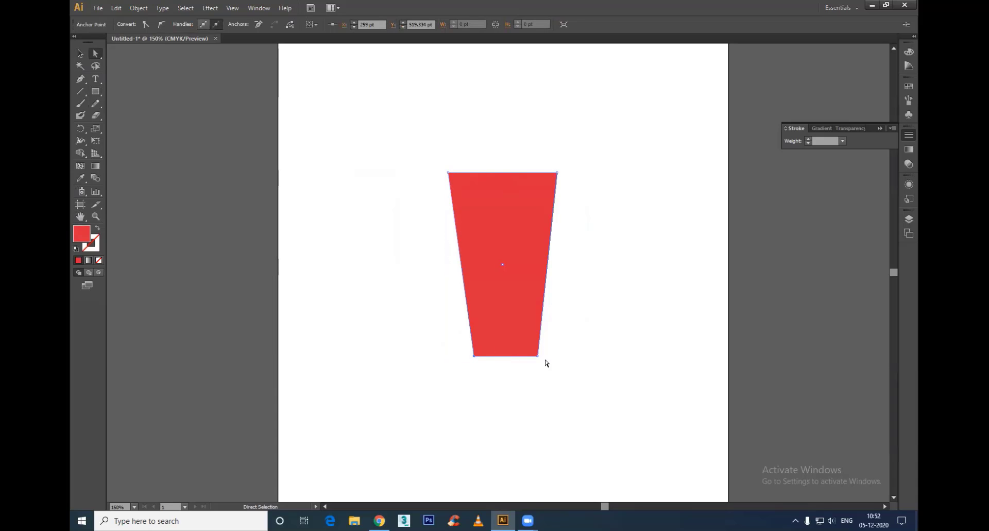
pyautogui.moveTo(538, 355); pyautogui.dragTo(532, 356)
pyautogui.click(574, 349)
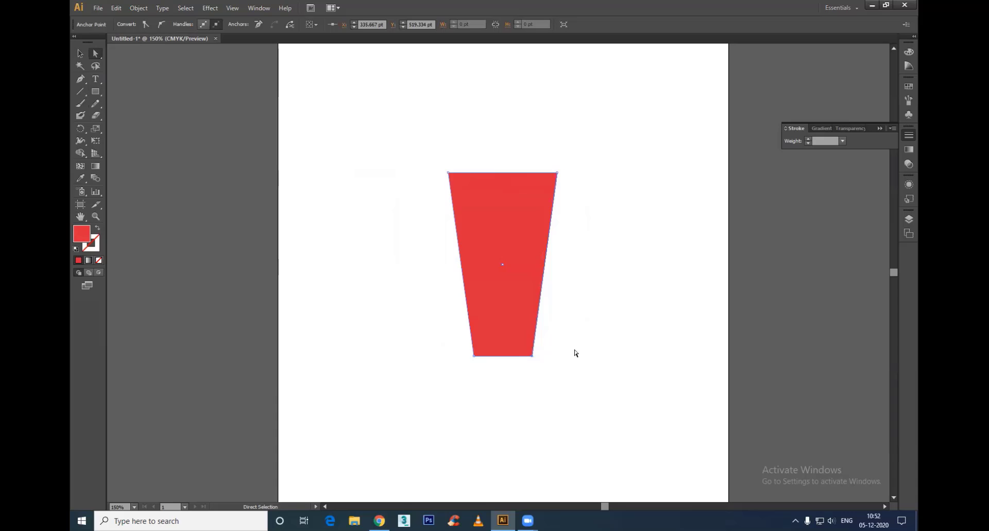
# Step: Recolour the red tapered glass shape with a light pinkish grey fill
pyautogui.click(542, 208)
pyautogui.press('u')
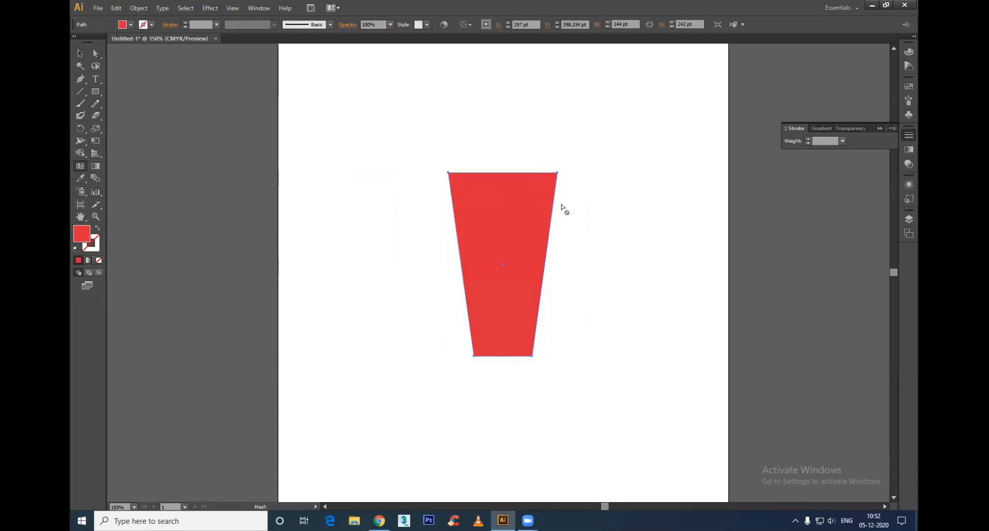
pyautogui.doubleClick(82, 234)
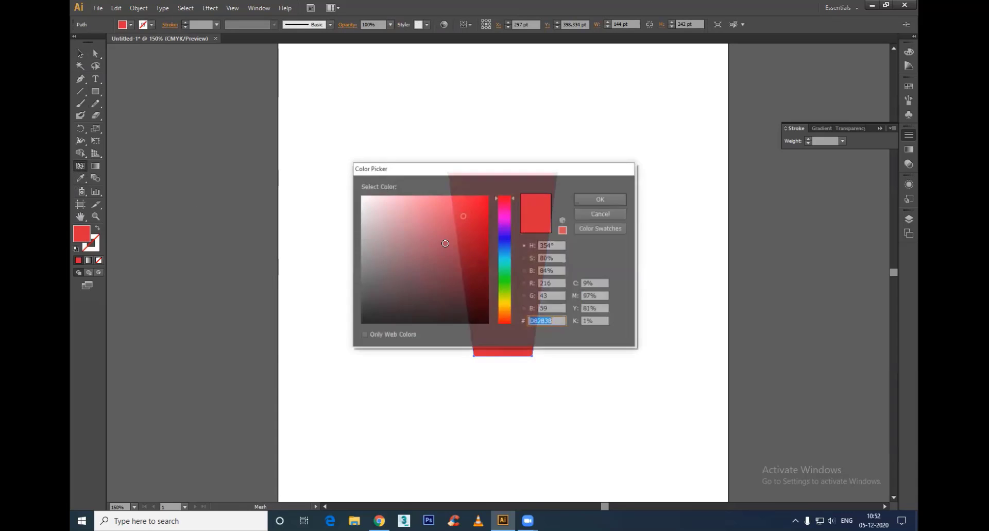
pyautogui.moveTo(365, 200); pyautogui.dragTo(364, 214)
pyautogui.click(600, 199)
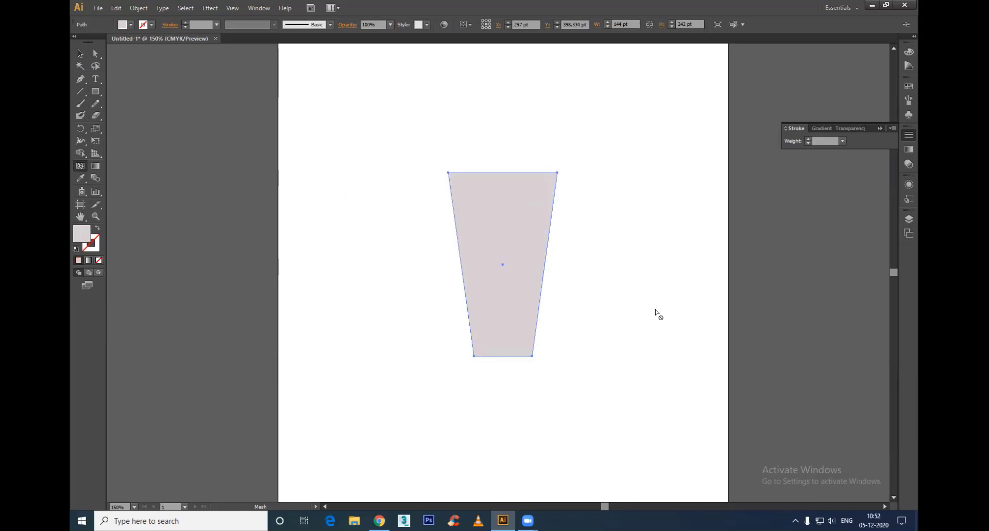
# Step: Add a mesh point at the glass's upper centre and colour the whole vertical centre line of mesh points #F7EDEF
pyautogui.click(502, 224)
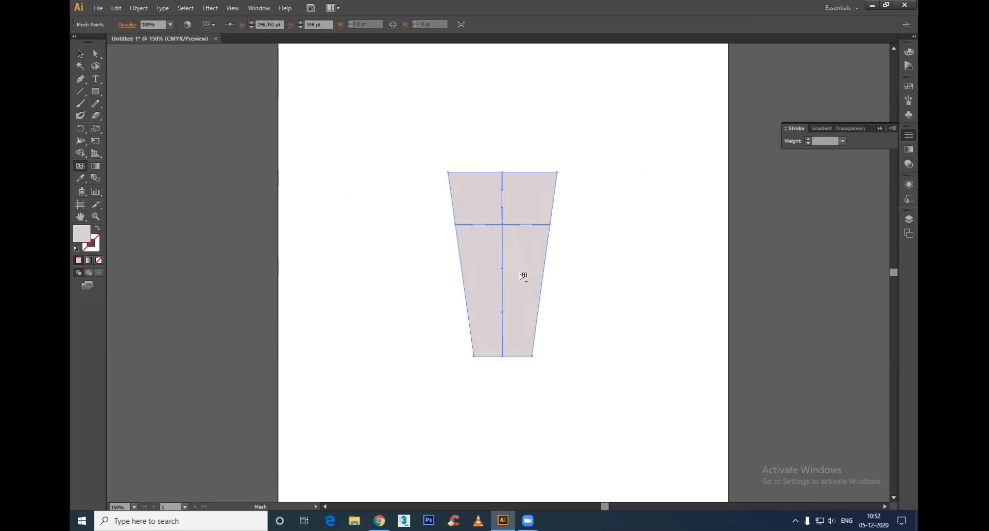
pyautogui.press('a')
pyautogui.moveTo(499, 151); pyautogui.dragTo(508, 378)
pyautogui.doubleClick(82, 236)
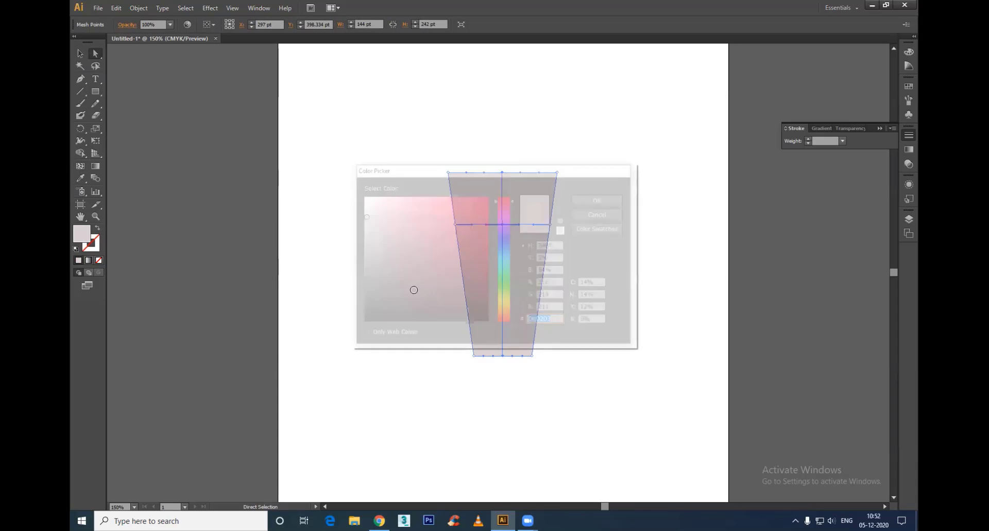
pyautogui.click(365, 200)
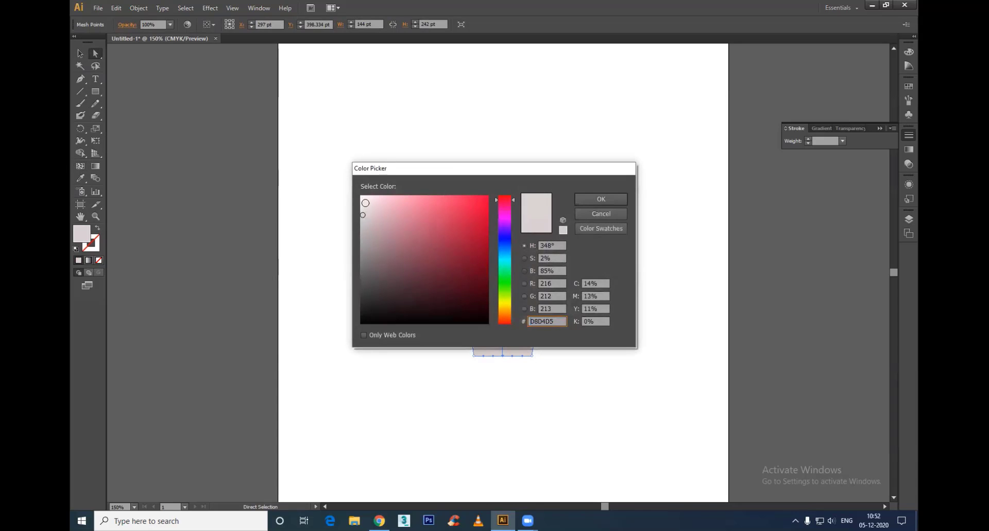
pyautogui.click(613, 199)
pyautogui.click(687, 371)
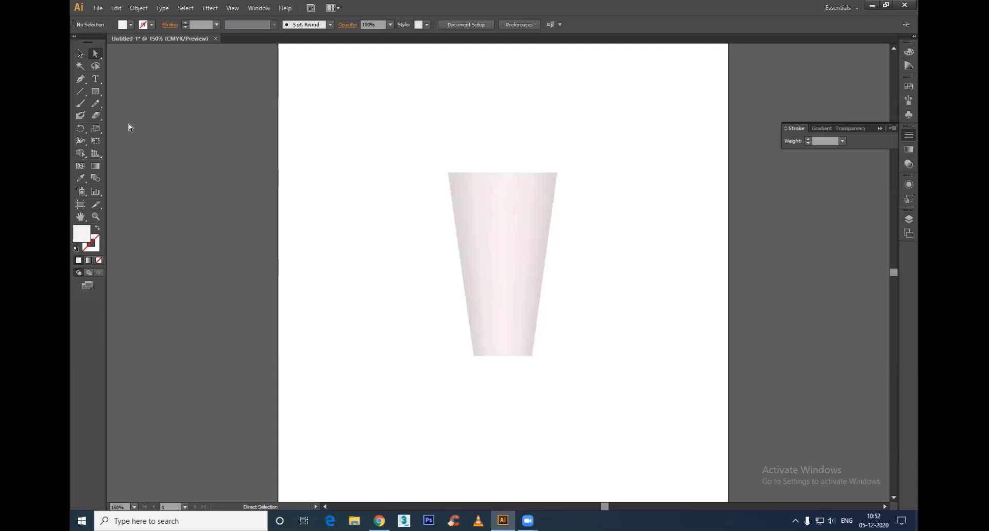
# Step: Raise the mesh point at the centre of the top edge to about Y 266 pt and adjust its handles into an arched rim
pyautogui.click(96, 92)
pyautogui.moveTo(95, 92); pyautogui.dragTo(126, 113)
pyautogui.click(95, 53)
pyautogui.click(502, 175)
pyautogui.moveTo(503, 175); pyautogui.dragTo(467, 164)
pyautogui.moveTo(539, 172); pyautogui.dragTo(540, 166)
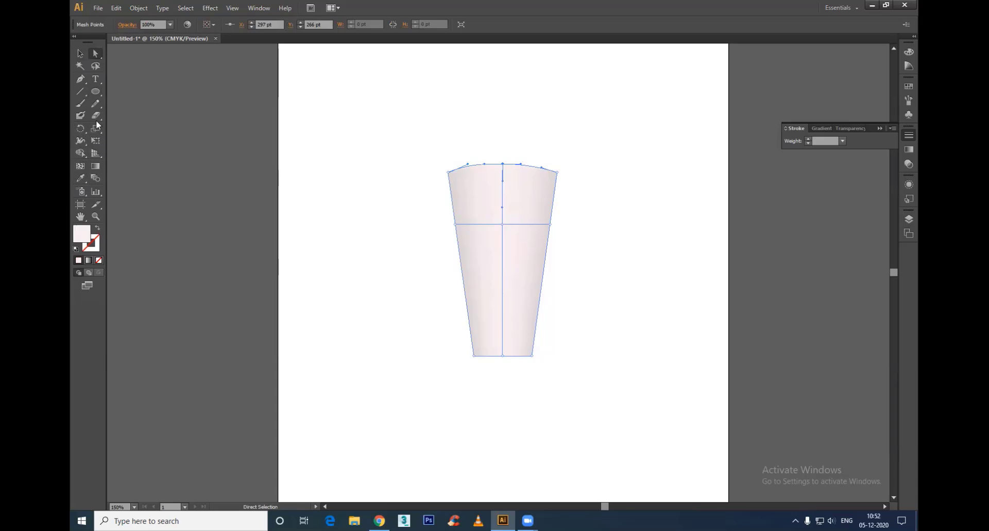
# Step: Add a curved mesh line just below the arched rim with a centre point at about Y 281 pt
pyautogui.click(81, 166)
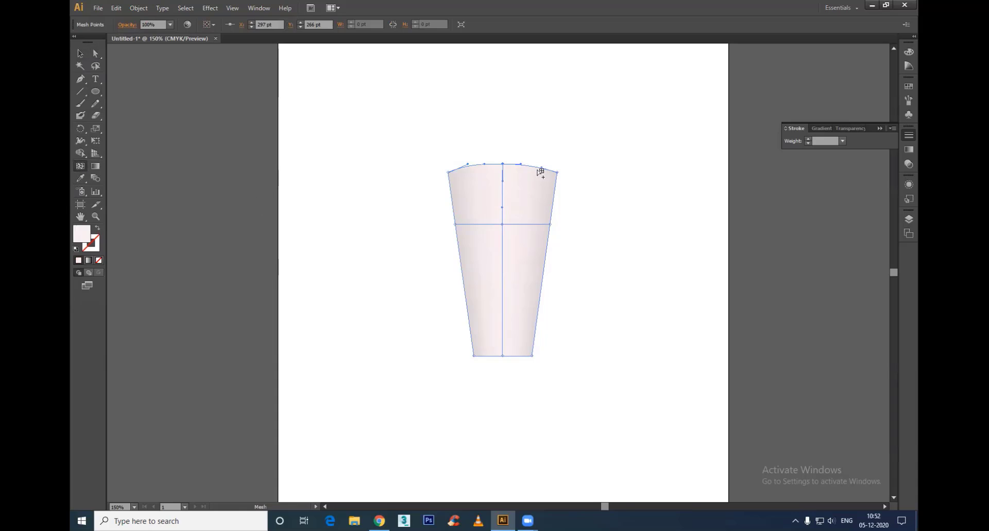
pyautogui.click(503, 176)
pyautogui.press('a')
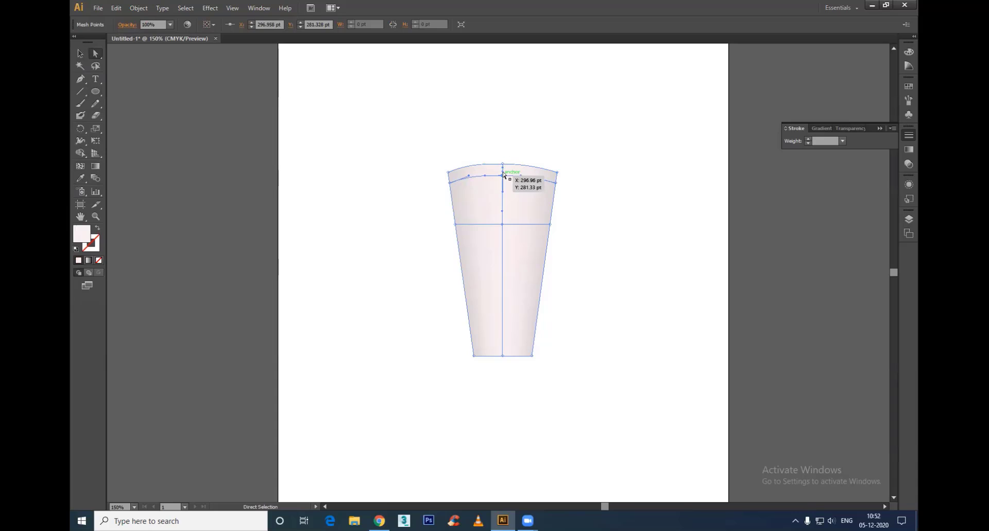
# Step: Add another mesh point on the centre line between the rim and the curved line below it, and colour it medium grey
pyautogui.click(80, 153)
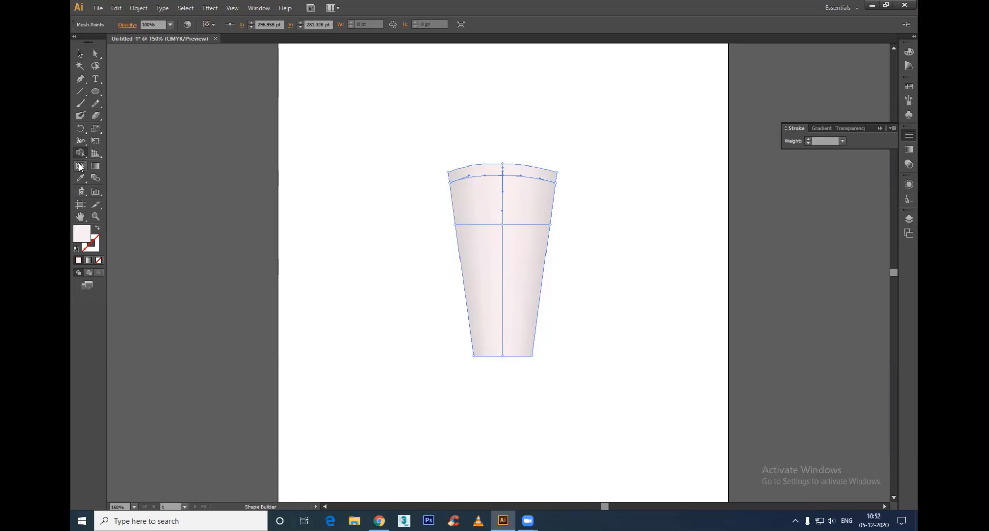
pyautogui.click(80, 166)
pyautogui.scroll(3, 508, 173)
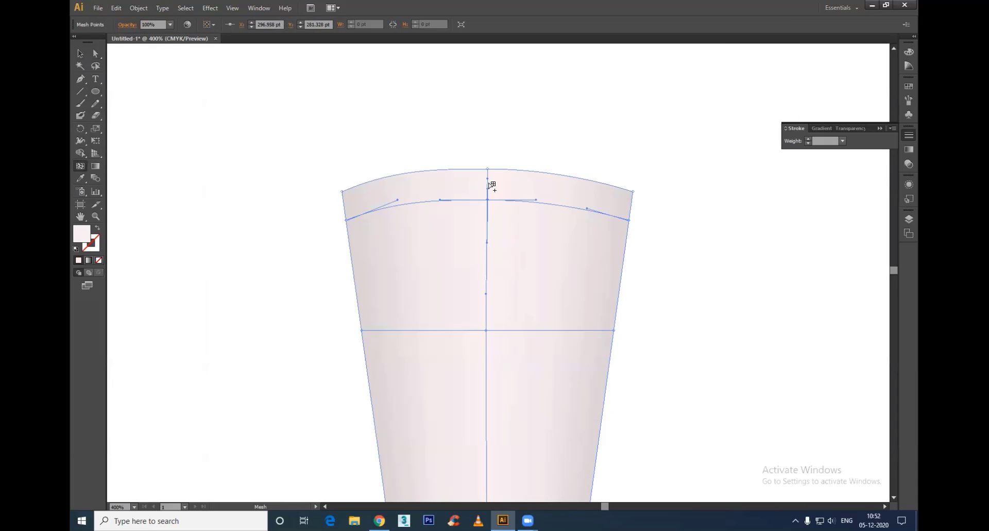
pyautogui.click(488, 183)
pyautogui.doubleClick(85, 239)
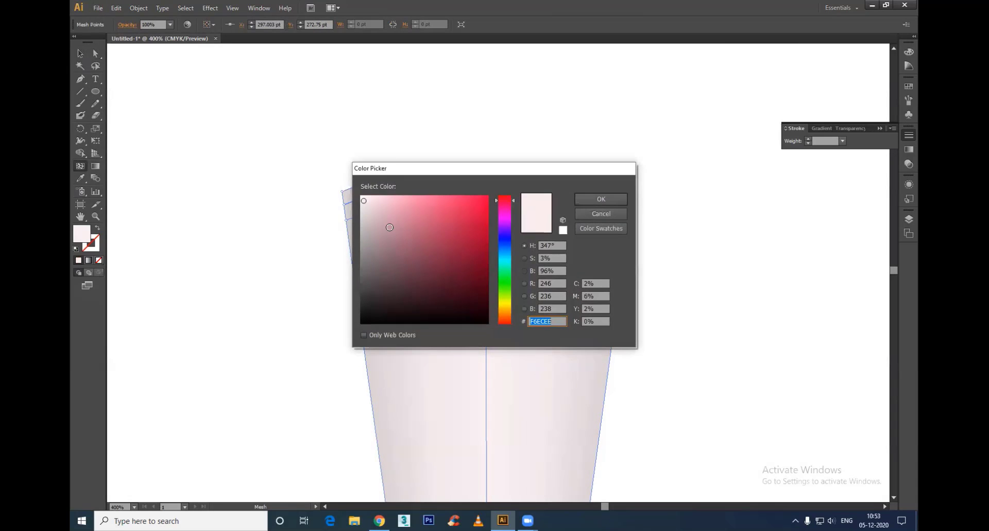
pyautogui.moveTo(381, 215); pyautogui.dragTo(361, 256)
pyautogui.click(585, 198)
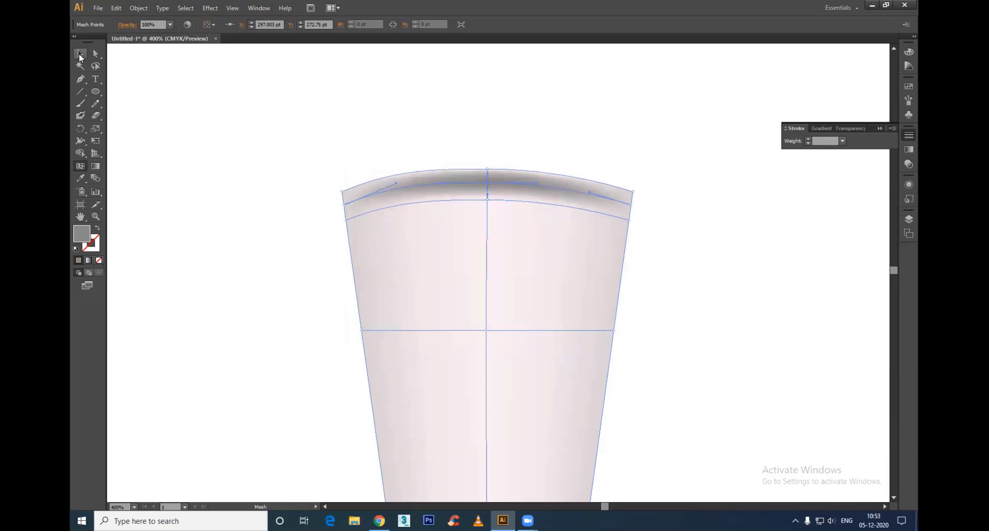
# Step: Move the left and right end points of the two upper mesh lines onto the rim corners at Y 277.333 pt to form the glass's opening
pyautogui.click(80, 56)
pyautogui.scroll(-1, 409, 180)
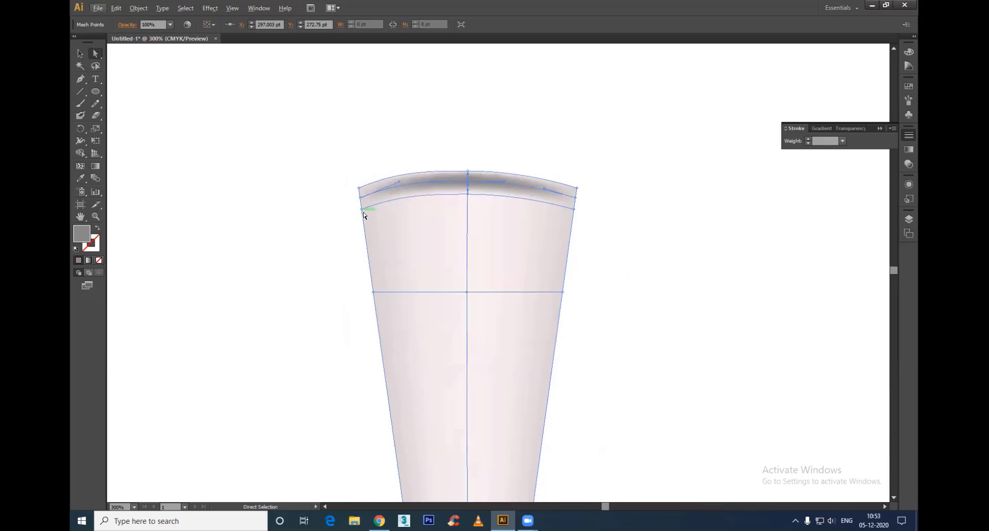
pyautogui.moveTo(360, 198)
pyautogui.mouseDown()
pyautogui.moveTo(360, 181)
pyautogui.moveTo(399, 198)
pyautogui.mouseUp()
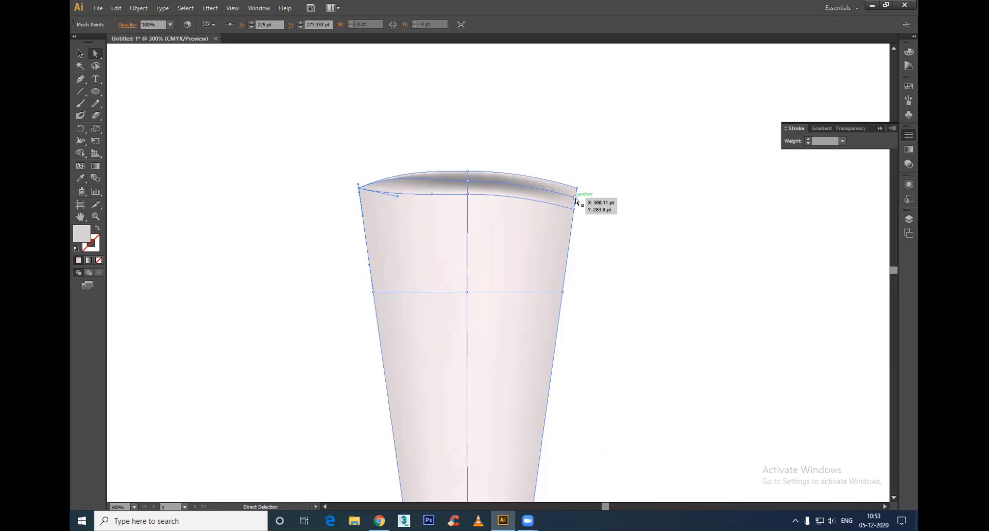
pyautogui.moveTo(577, 188); pyautogui.dragTo(545, 194)
pyautogui.scroll(-4, 618, 243)
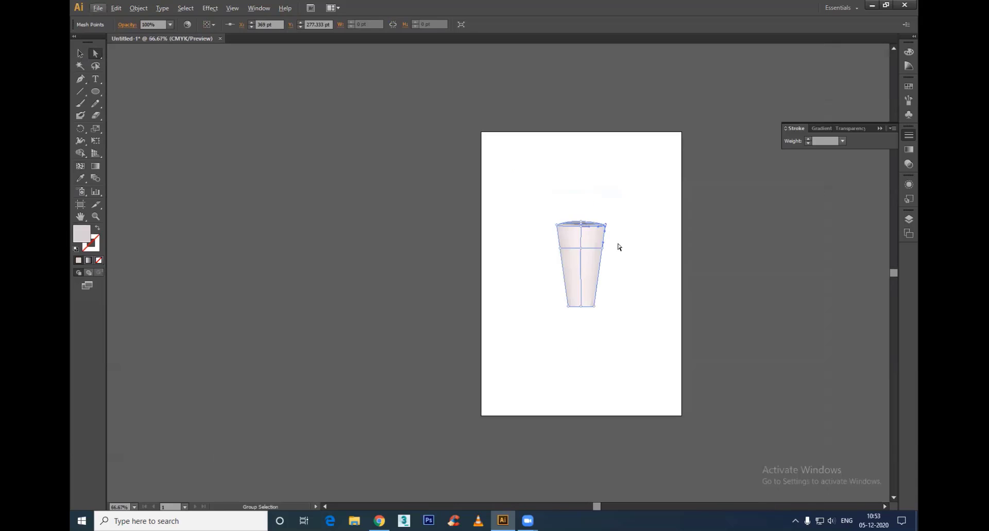
pyautogui.click(80, 54)
pyautogui.click(658, 357)
pyautogui.scroll(3, 671, 305)
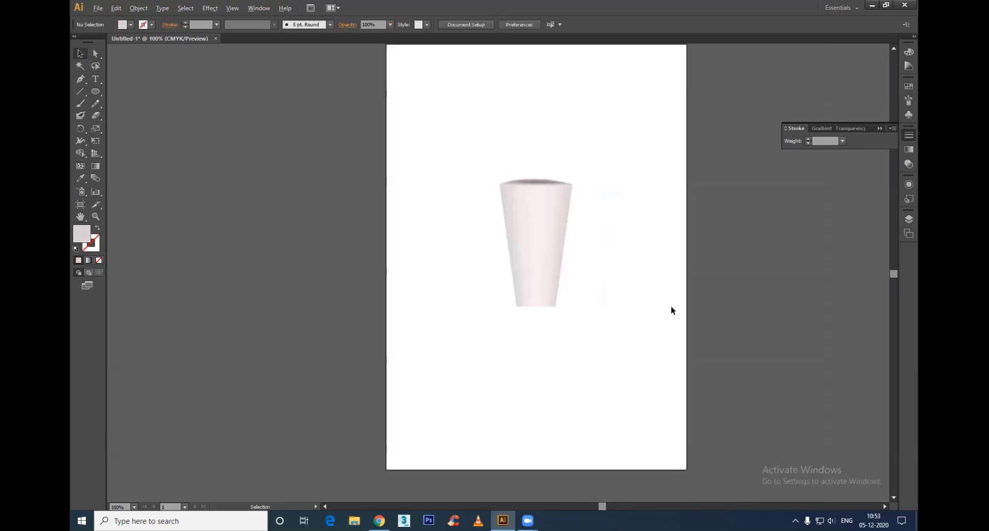
pyautogui.scroll(3, 425, 151)
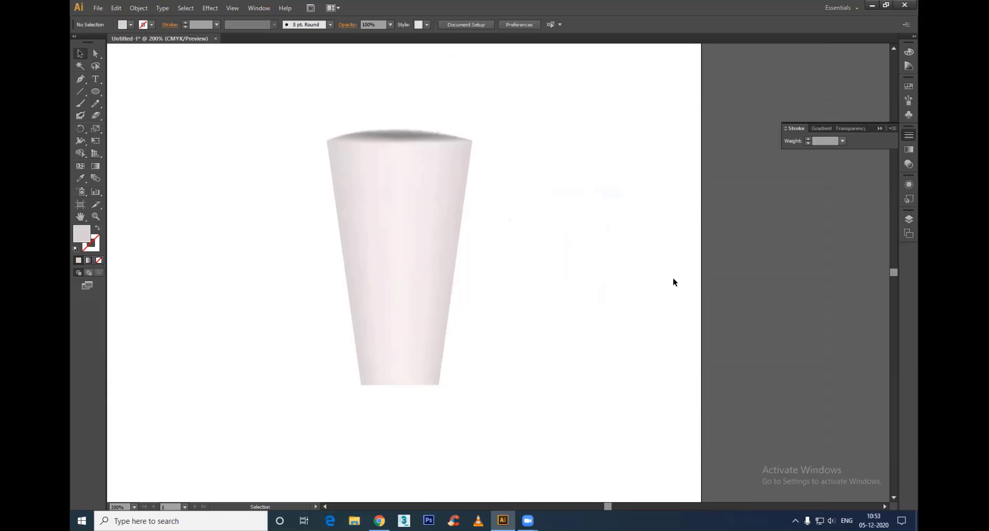
# Step: Pull the middle mesh point on the glass's right edge outward to about X 403.5 pt, Y 356 pt, to bulge that side
pyautogui.click(382, 234)
pyautogui.press('a')
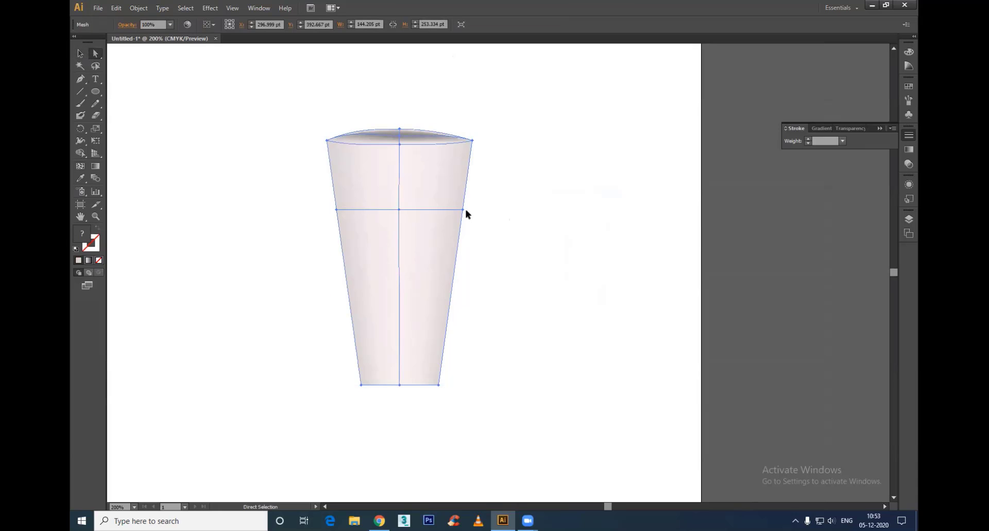
pyautogui.moveTo(464, 211); pyautogui.dragTo(507, 219)
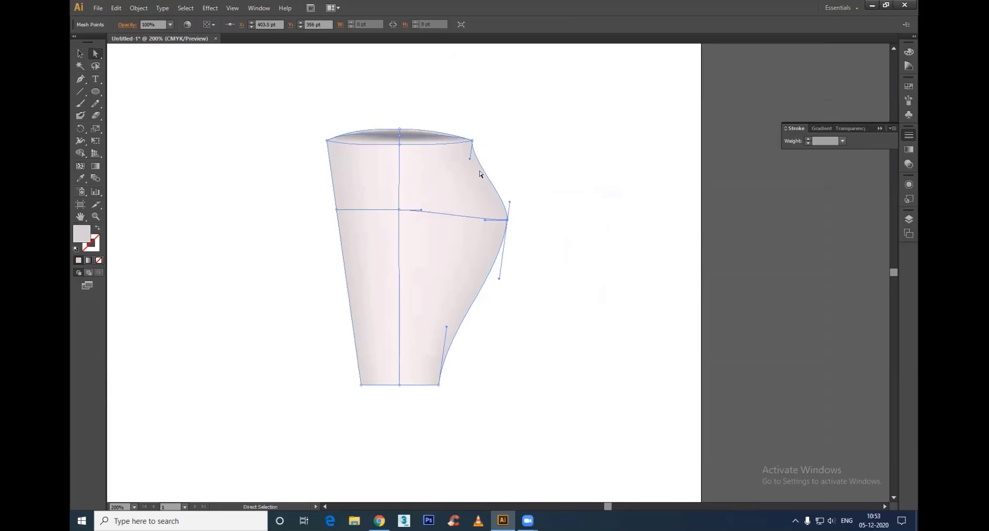
pyautogui.click(620, 328)
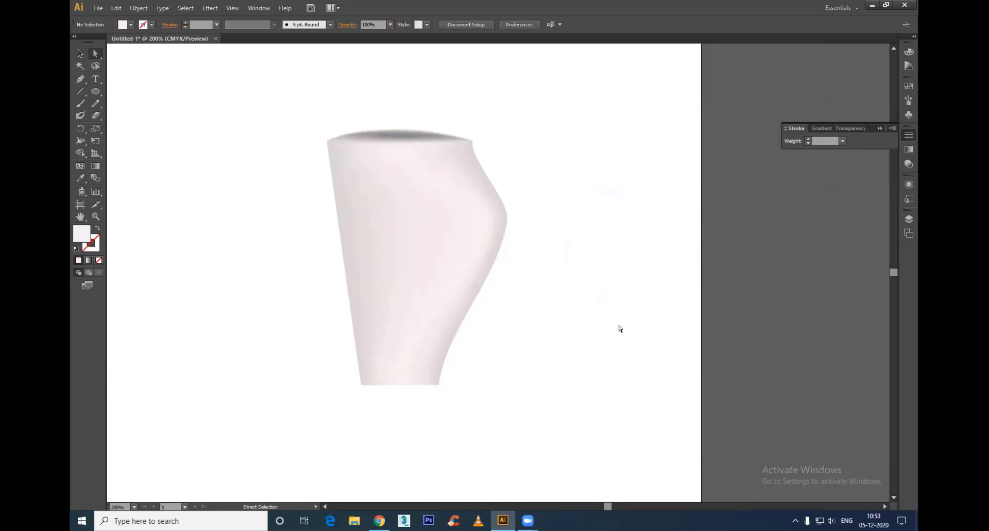
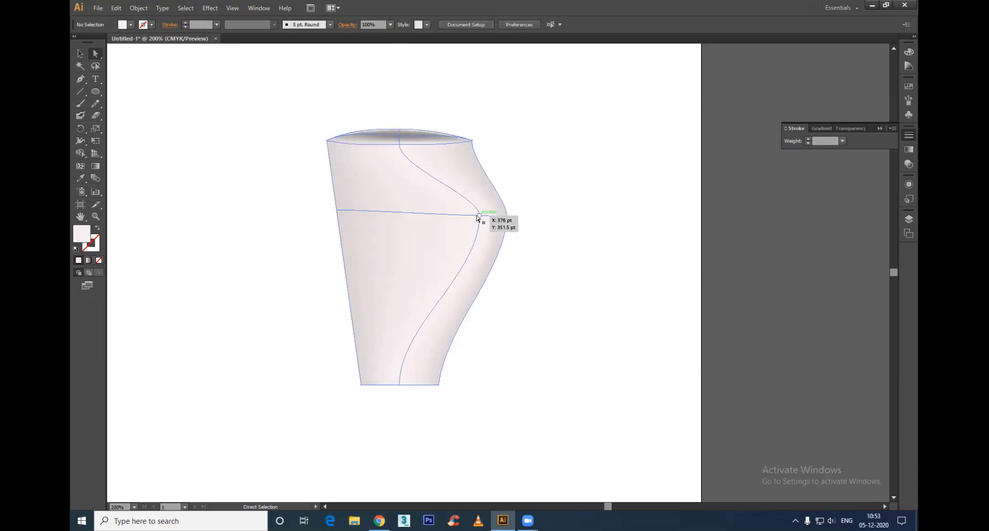
# Step: Move the glass's inner centre mesh point up and inward, and pull the right rim corner outward and down to reshape that side
pyautogui.click(483, 219)
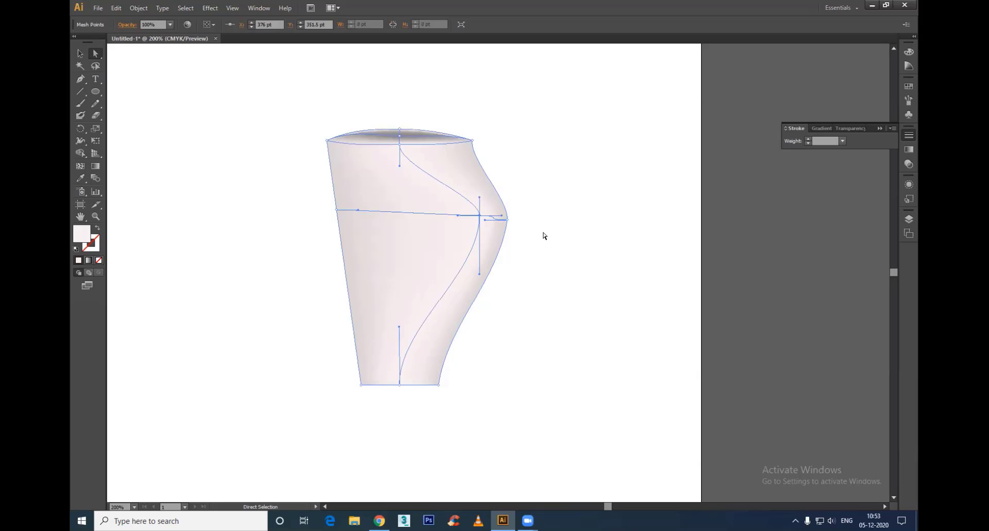
pyautogui.moveTo(479, 213)
pyautogui.mouseDown()
pyautogui.moveTo(429, 223)
pyautogui.moveTo(472, 169)
pyautogui.moveTo(463, 184)
pyautogui.mouseUp()
pyautogui.moveTo(472, 142)
pyautogui.mouseDown()
pyautogui.moveTo(470, 159)
pyautogui.moveTo(501, 167)
pyautogui.mouseUp()
pyautogui.click(586, 324)
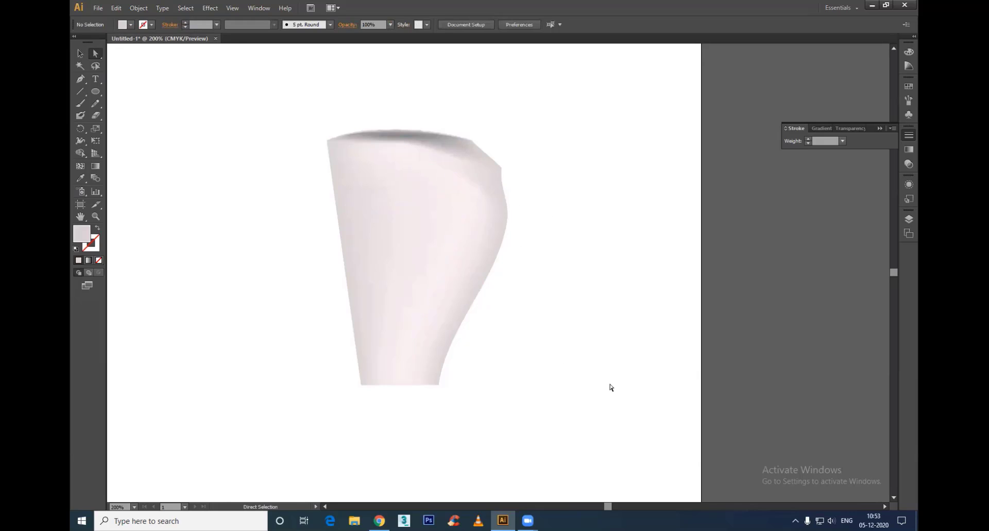
# Step: Pull the left edge's middle mesh point out and down and bend the edge below it inward to form a chin and neck
pyautogui.click(474, 220)
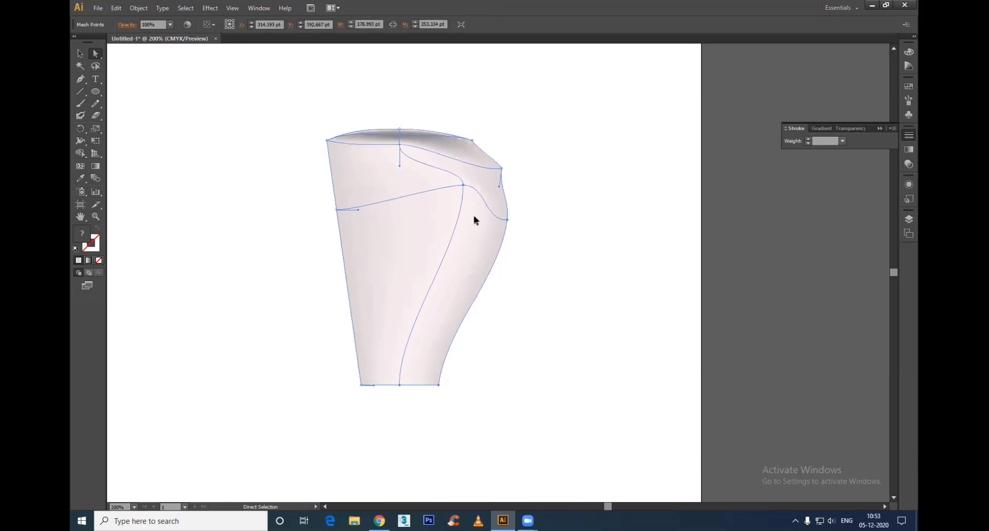
pyautogui.moveTo(337, 210); pyautogui.dragTo(290, 300)
pyautogui.moveTo(353, 327); pyautogui.dragTo(446, 271)
pyautogui.click(558, 367)
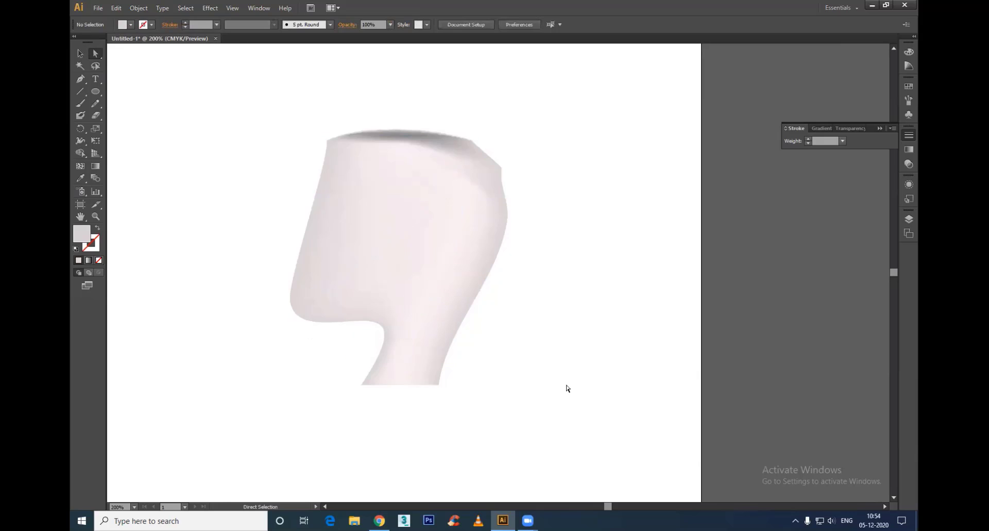
# Step: Add three mesh lines across the face from points on the left edge between the rim and the chin
pyautogui.click(314, 221)
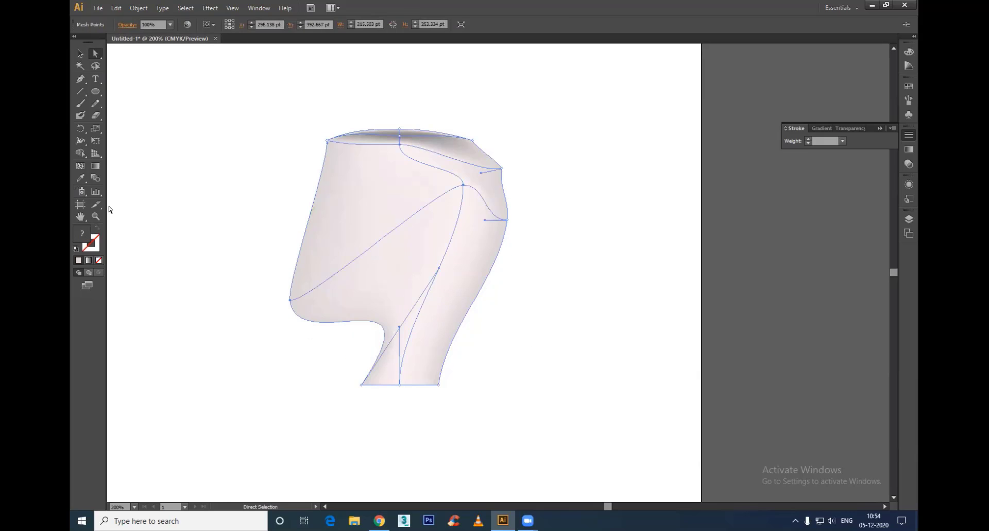
pyautogui.click(80, 169)
pyautogui.click(307, 228)
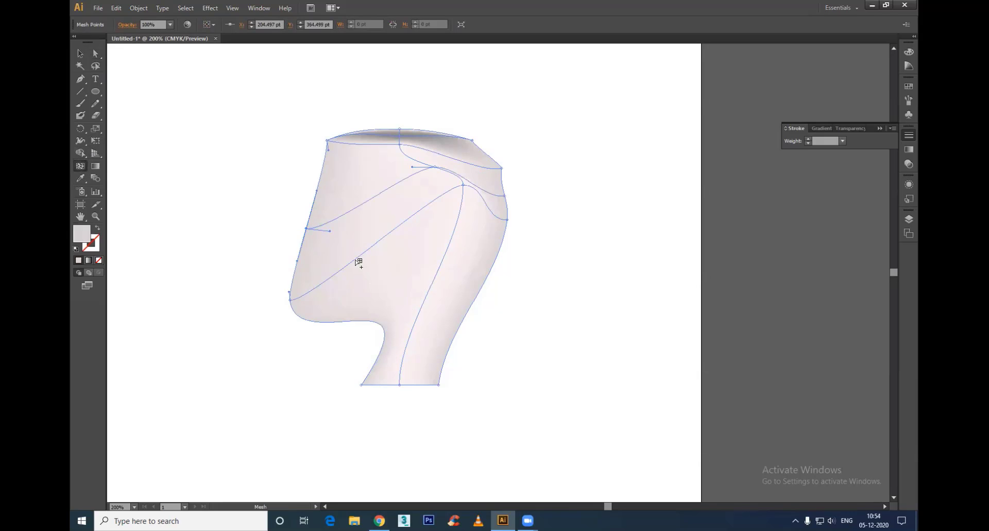
pyautogui.click(299, 253)
pyautogui.click(320, 178)
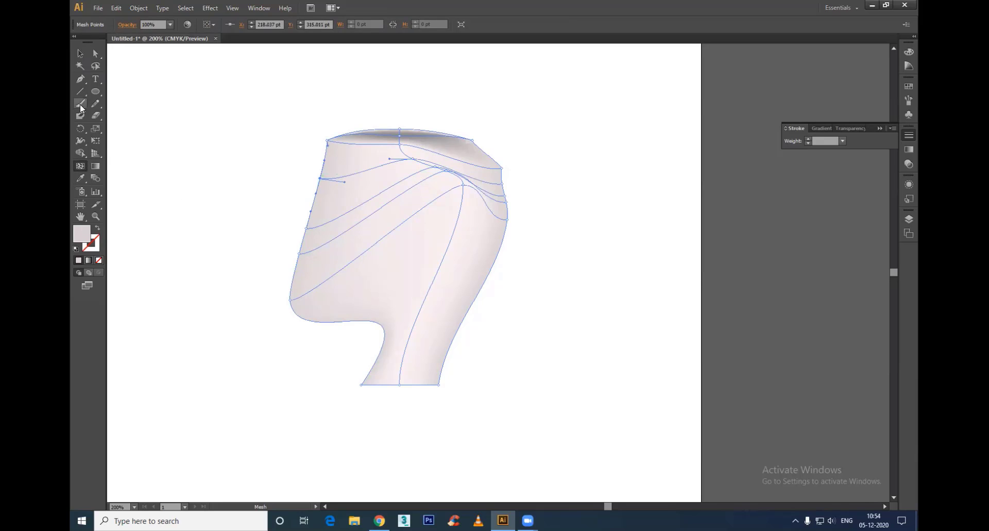
# Step: Pull the middle new left-edge mesh point outward as a nose, and raise the upper-left rim points into a forehead and raised hairline
pyautogui.click(95, 53)
pyautogui.moveTo(306, 228); pyautogui.dragTo(275, 245)
pyautogui.click(589, 408)
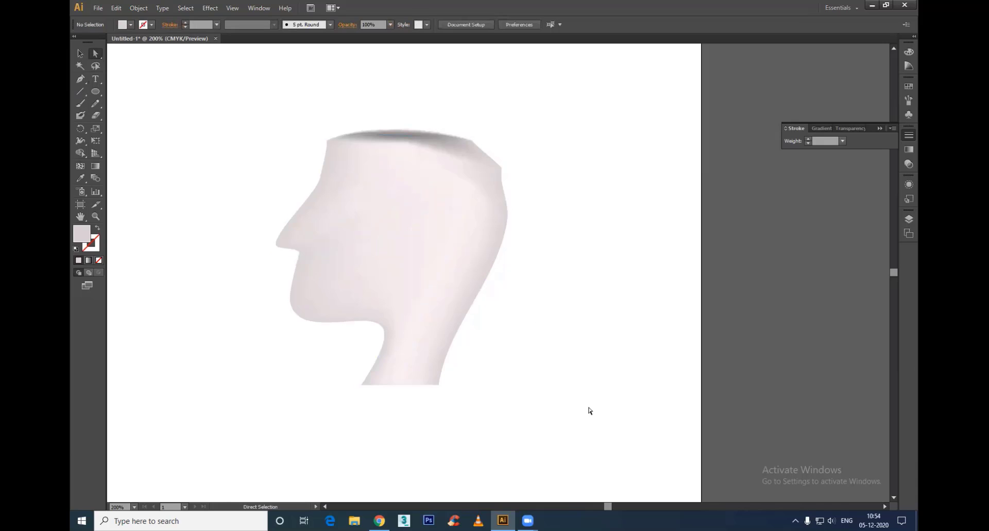
pyautogui.click(359, 183)
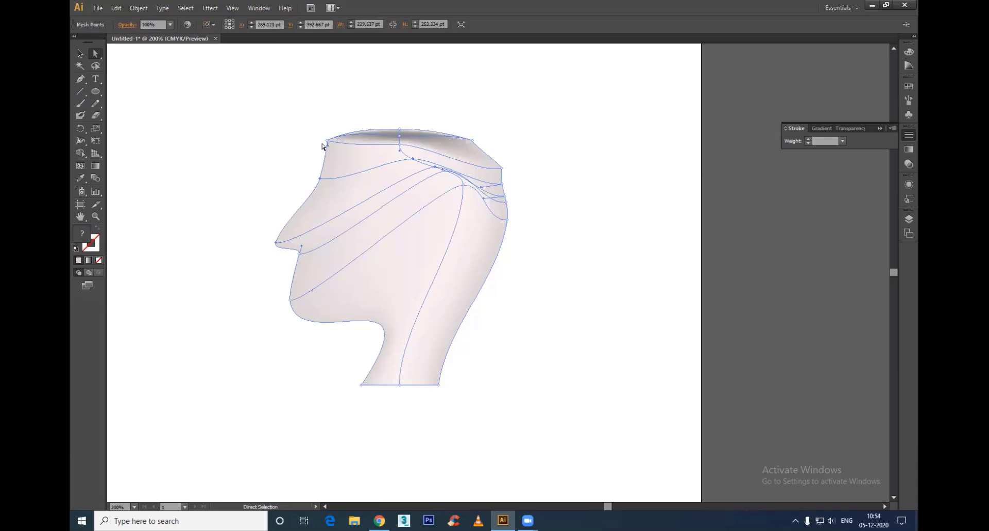
pyautogui.moveTo(326, 143); pyautogui.dragTo(337, 105)
pyautogui.click(449, 104)
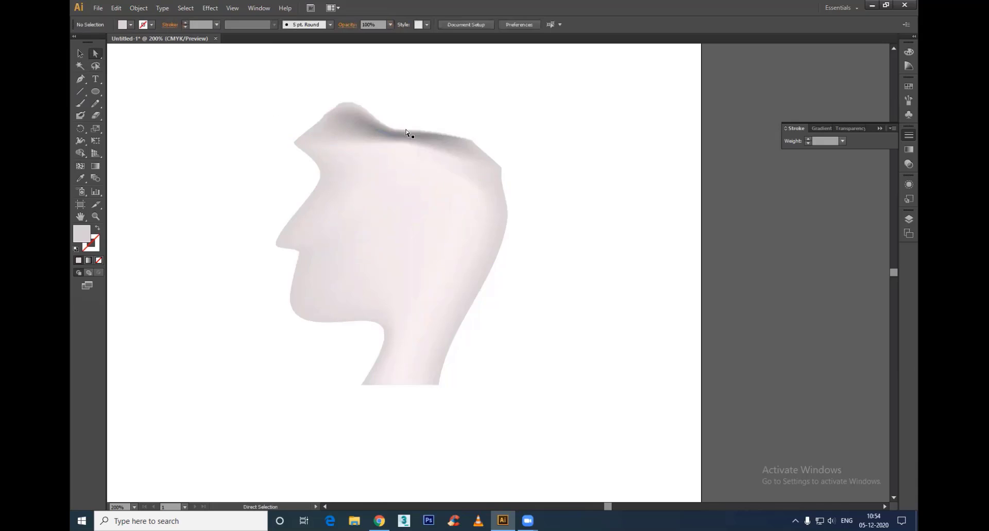
# Step: Select the mesh points across the top and upper back of the head and colour them near-black as hair
pyautogui.moveTo(280, 81); pyautogui.dragTo(474, 139)
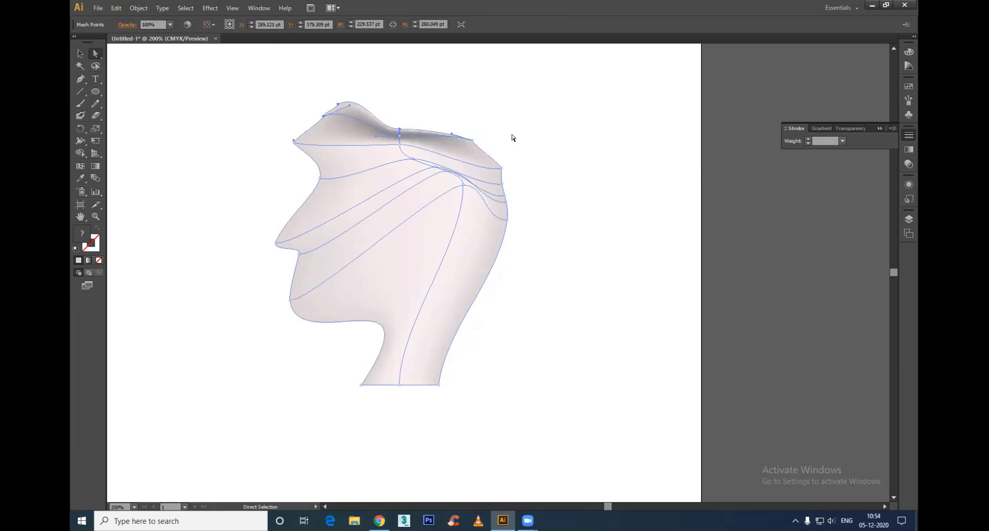
pyautogui.moveTo(521, 116); pyautogui.dragTo(462, 145)
pyautogui.moveTo(521, 151); pyautogui.dragTo(494, 170)
pyautogui.moveTo(532, 153); pyautogui.dragTo(495, 206)
pyautogui.moveTo(389, 138); pyautogui.dragTo(415, 167)
pyautogui.hotkey('ctrl', 'z')
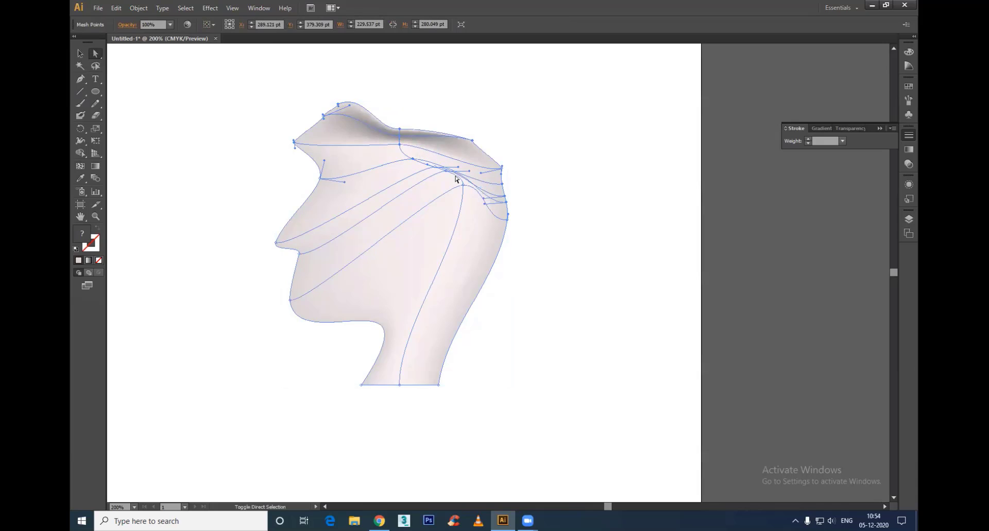
pyautogui.keyDown('shift'); pyautogui.click(435, 167); pyautogui.keyUp('shift')
pyautogui.doubleClick(83, 235)
pyautogui.click(364, 309)
pyautogui.click(597, 201)
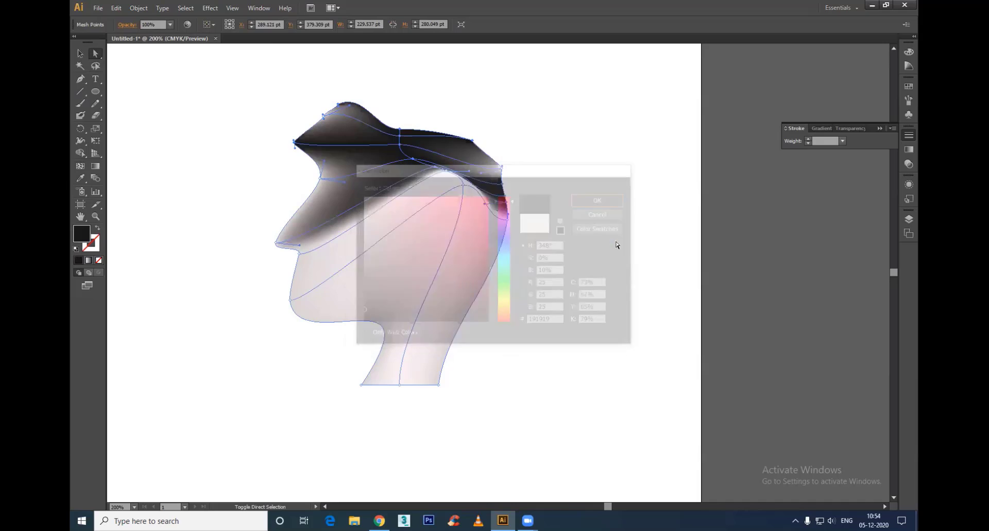
pyautogui.click(616, 243)
pyautogui.click(276, 242)
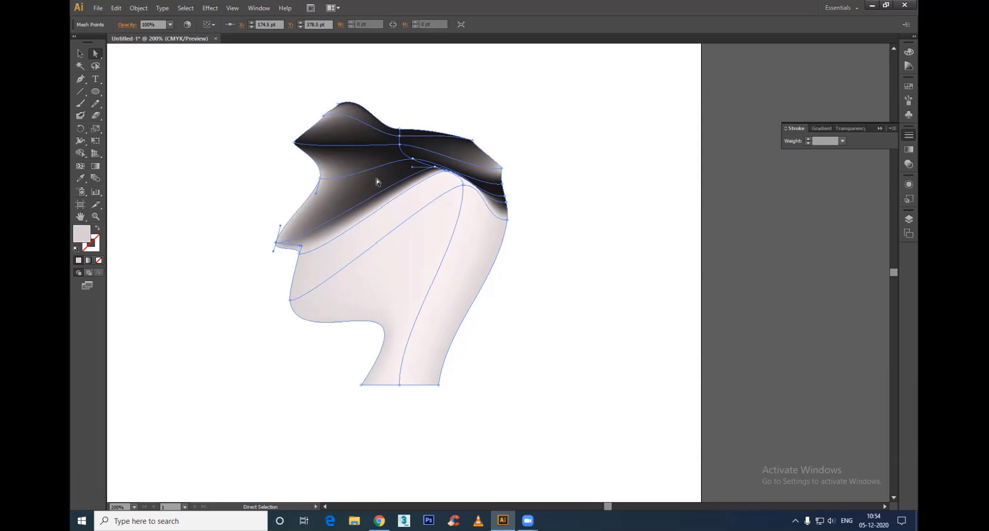
pyautogui.click(606, 241)
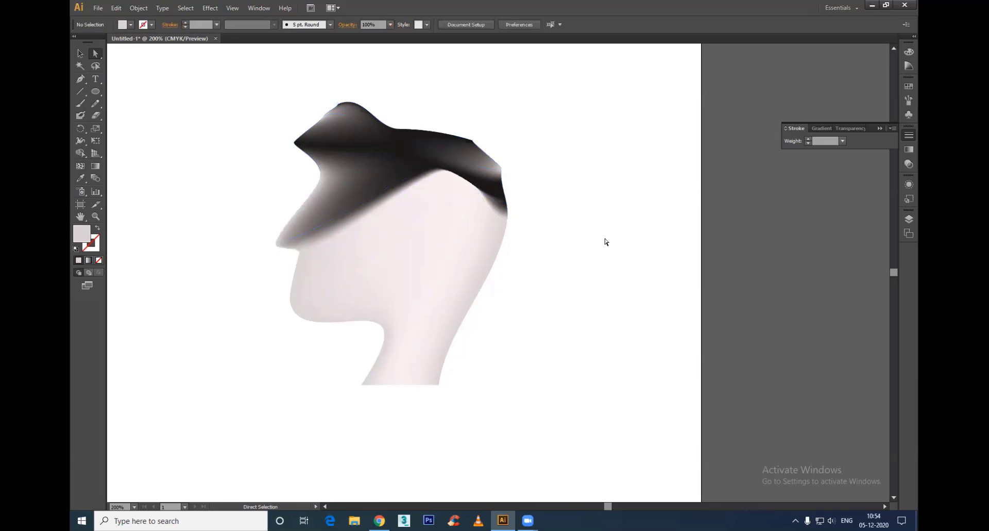
# Step: Delete the head-shaped mesh and draw an upright ellipse about 112 pt wide and 215.5 pt high in its place
pyautogui.moveTo(578, 80); pyautogui.dragTo(131, 442)
pyautogui.press('Delete')
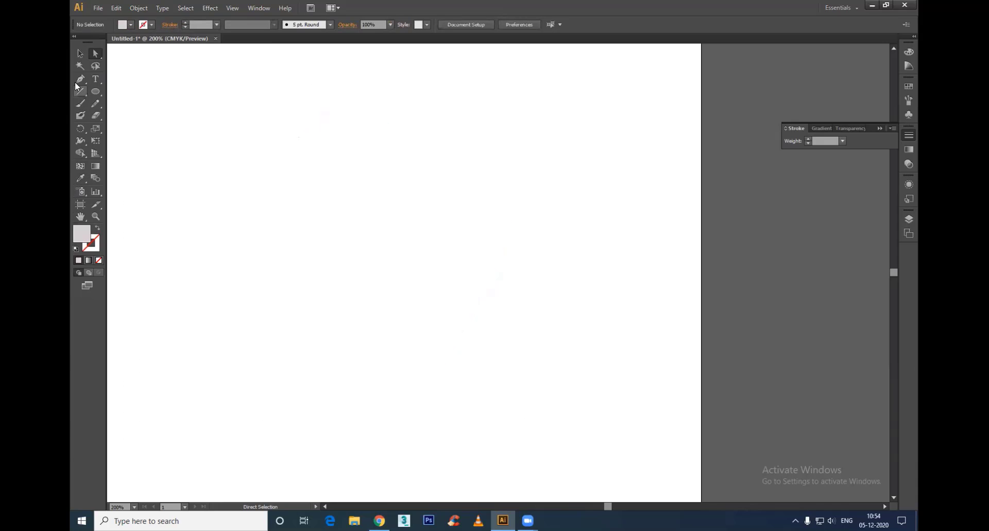
pyautogui.moveTo(95, 95); pyautogui.dragTo(147, 113)
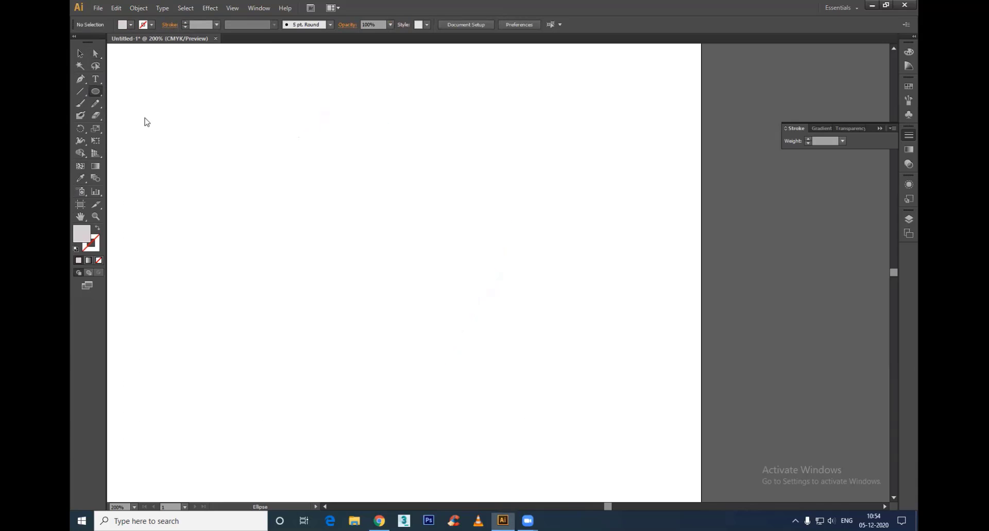
pyautogui.moveTo(342, 148); pyautogui.dragTo(455, 365)
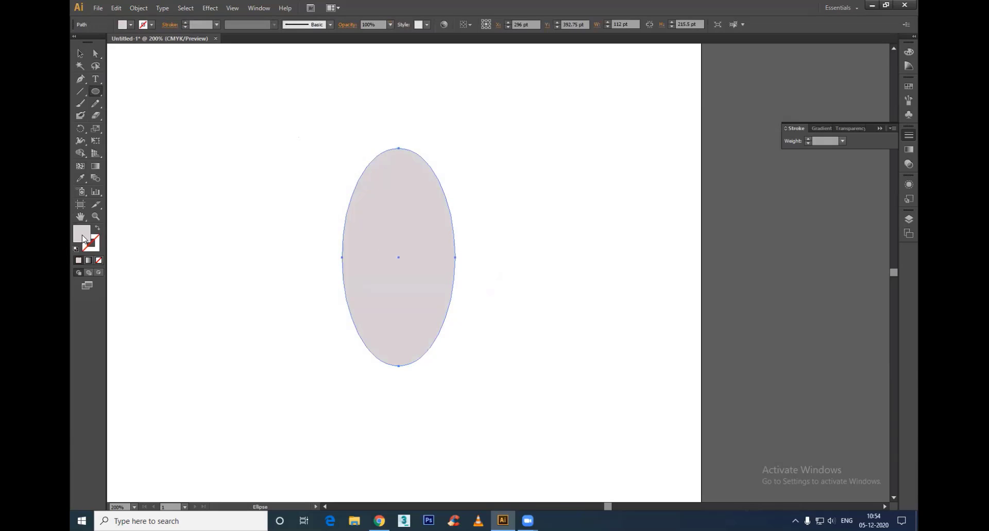
# Step: Fill the ellipse with dark green (#19420D)
pyautogui.doubleClick(82, 237)
pyautogui.click(503, 292)
pyautogui.click(462, 289)
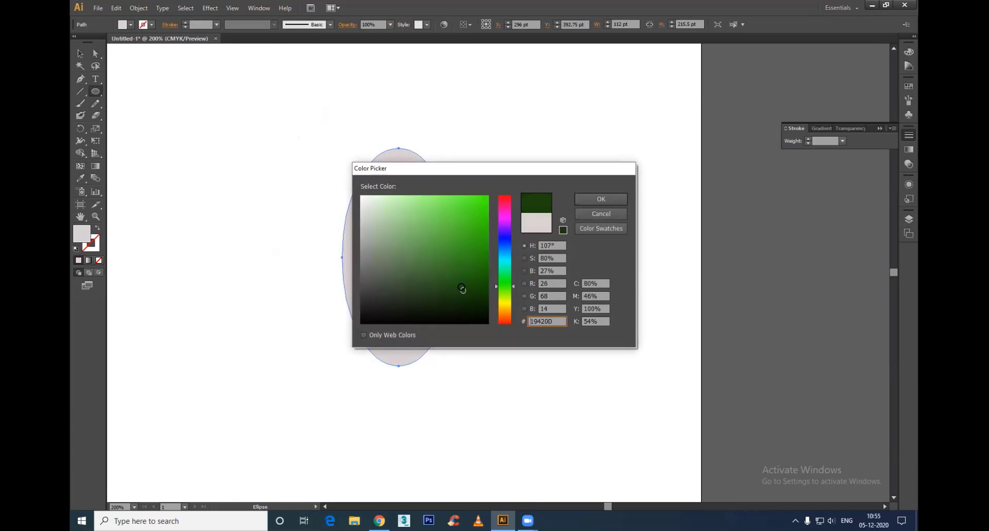
pyautogui.click(582, 202)
# Step: Add mesh points at the ellipse's centre and on either side of it to create three vertical and two horizontal mesh lines
pyautogui.click(80, 165)
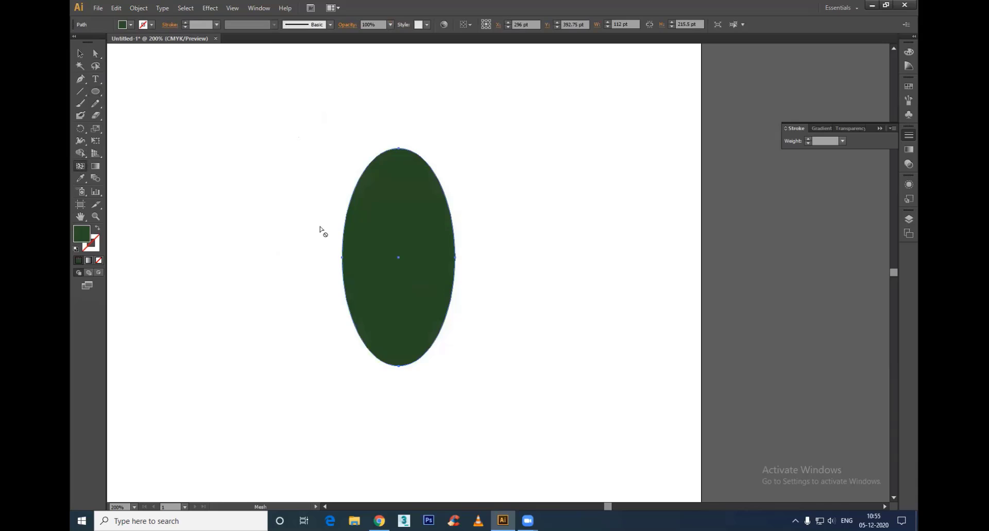
pyautogui.click(400, 251)
pyautogui.click(369, 265)
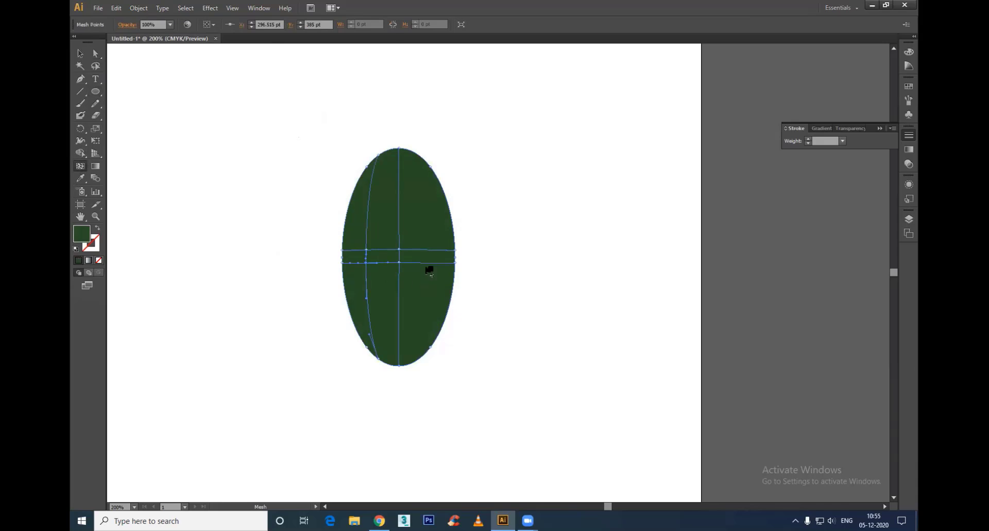
pyautogui.click(428, 265)
# Step: Raise the ellipse's top mesh point to about X 297.64 pt, Y 277 pt and adjust the points beside it to form a leaf tip
pyautogui.press('a')
pyautogui.moveTo(357, 232); pyautogui.dragTo(407, 285)
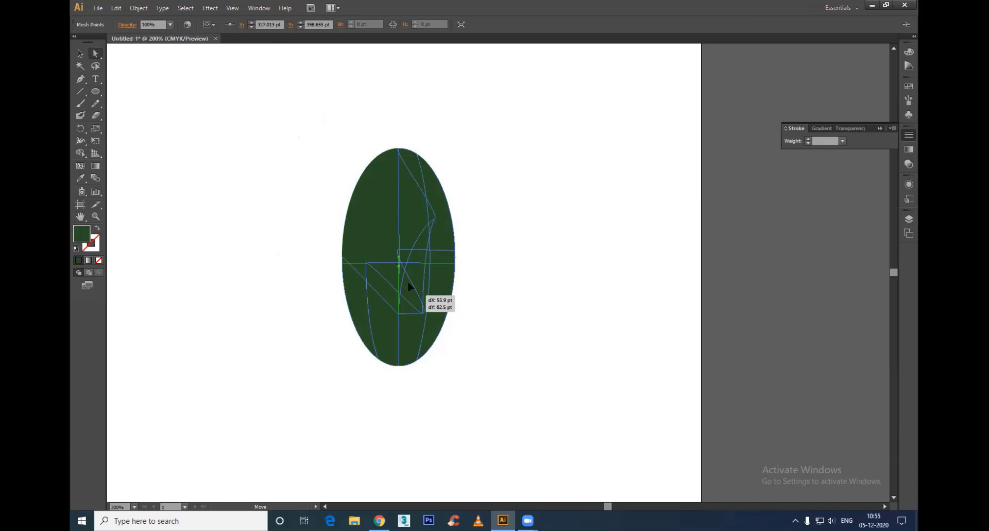
pyautogui.hotkey('ctrl', 'z')
pyautogui.click(399, 148)
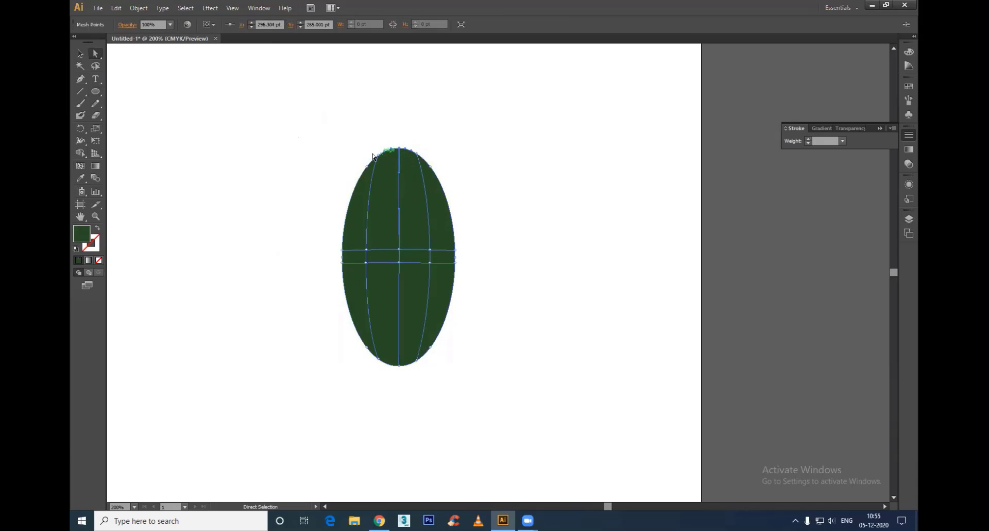
pyautogui.moveTo(379, 154)
pyautogui.mouseDown()
pyautogui.moveTo(404, 152)
pyautogui.moveTo(400, 139)
pyautogui.moveTo(403, 157)
pyautogui.moveTo(346, 153)
pyautogui.moveTo(373, 158)
pyautogui.mouseUp()
pyautogui.scroll(4, 408, 149)
pyautogui.scroll(-1, 439, 181)
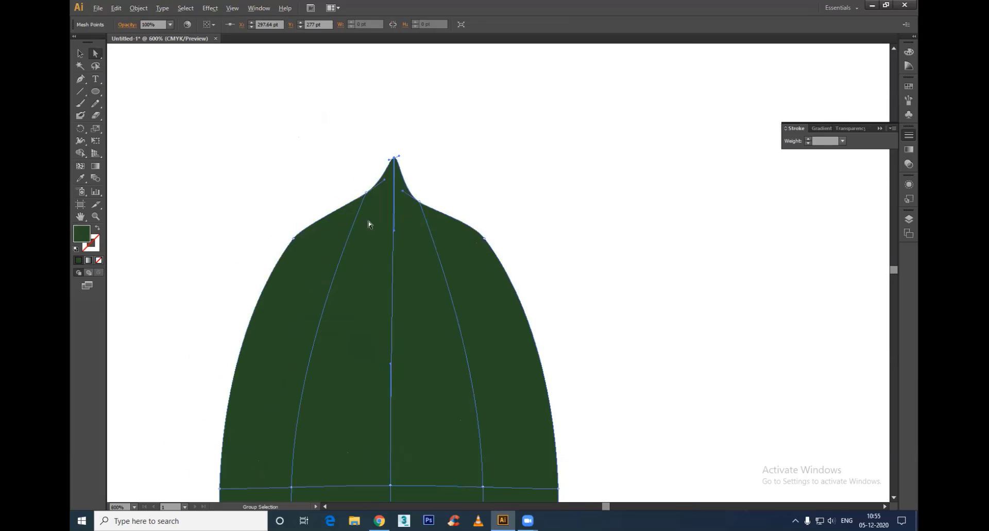
# Step: Pull the leaf's shoulder points inward, the left to about X 272.167 pt, Y 310.667 pt and the right to X 326.167 pt, Y 319.833 pt
pyautogui.moveTo(300, 251); pyautogui.dragTo(330, 261)
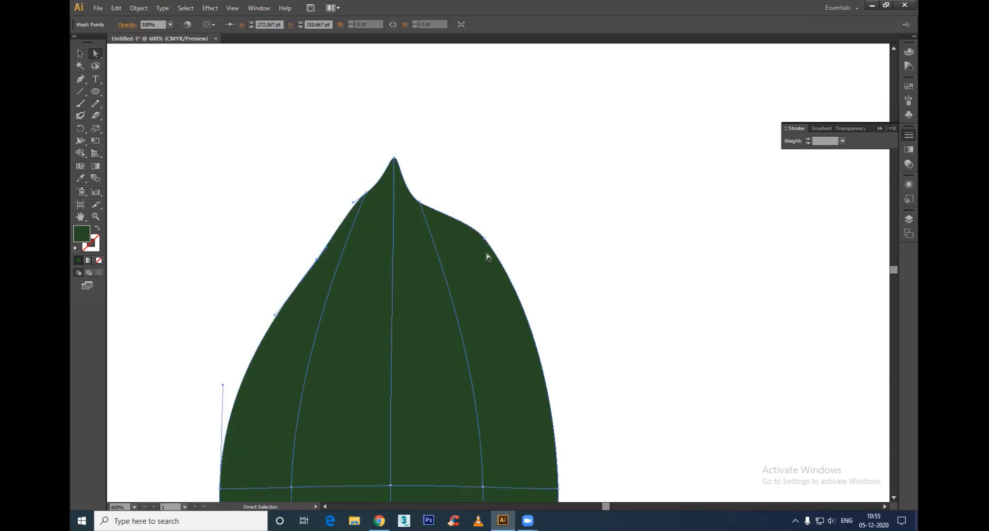
pyautogui.moveTo(486, 240); pyautogui.dragTo(503, 291)
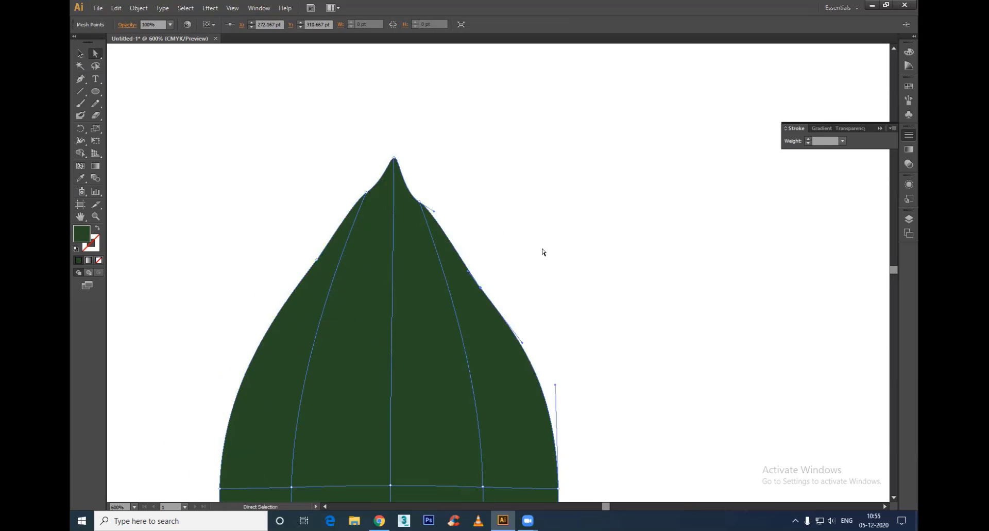
pyautogui.moveTo(451, 238); pyautogui.dragTo(451, 232)
pyautogui.scroll(-5, 519, 255)
pyautogui.scroll(-3, 518, 255)
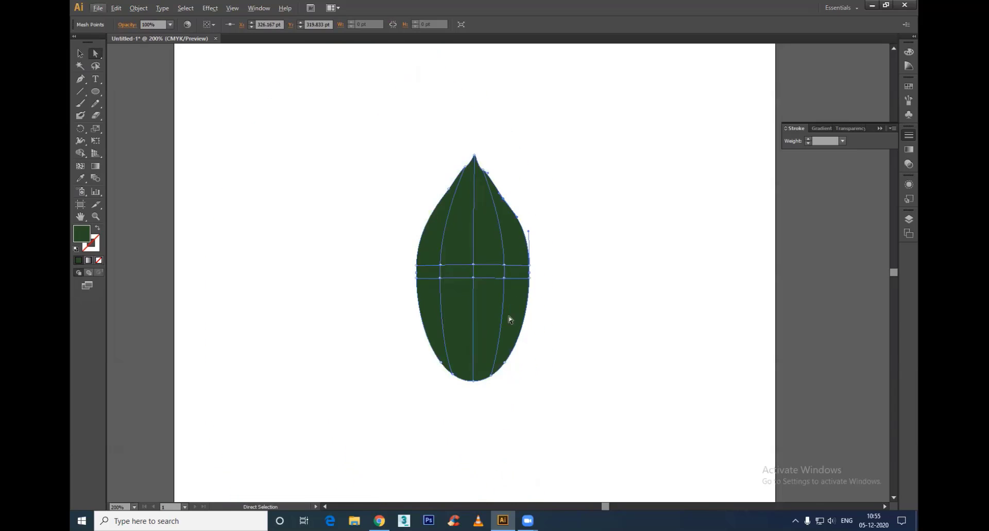
# Step: Select the four inner mesh points on both sides of the leaf's centre line and colour them a lighter green
pyautogui.click(504, 266)
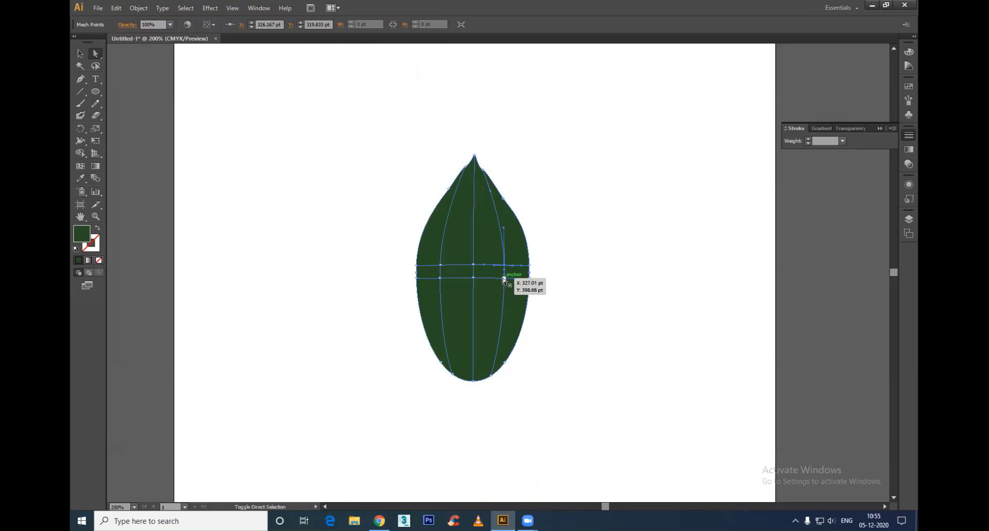
pyautogui.keyDown('shift'); pyautogui.click(504, 278); pyautogui.keyUp('shift')
pyautogui.keyDown('shift'); pyautogui.click(441, 265); pyautogui.keyUp('shift')
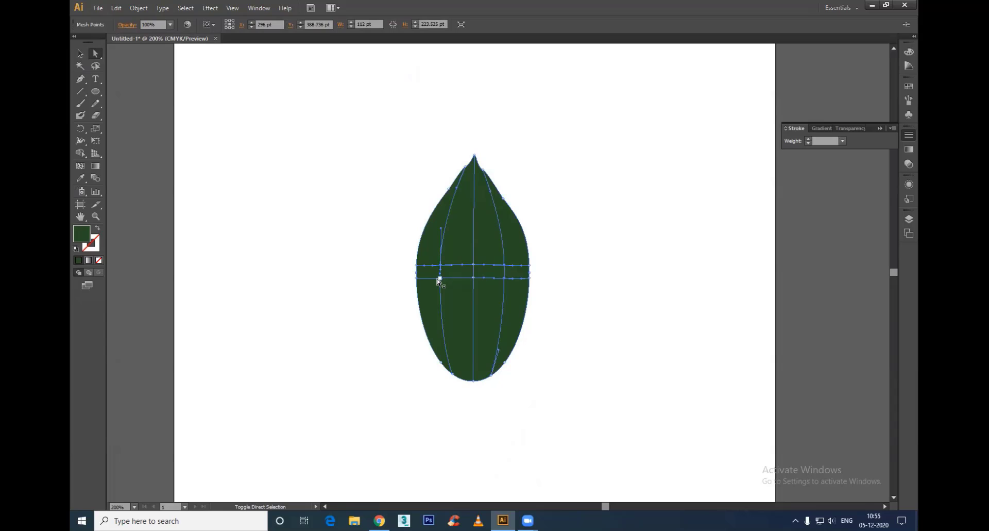
pyautogui.keyDown('shift'); pyautogui.click(440, 278); pyautogui.keyUp('shift')
pyautogui.doubleClick(84, 233)
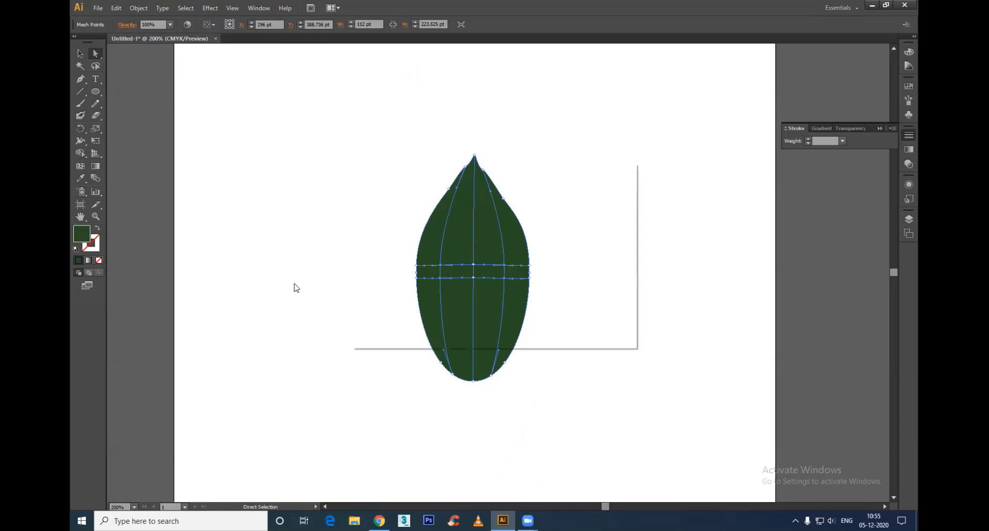
pyautogui.click(460, 251)
pyautogui.click(601, 199)
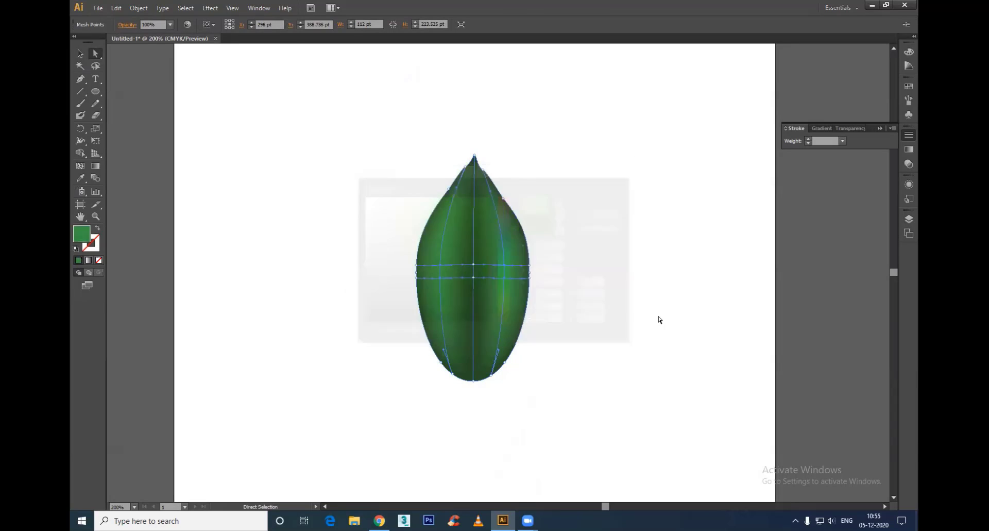
# Step: Select the mesh points along the leaf's centre line and colour them dark green 253A10 to form the midrib
pyautogui.moveTo(474, 146); pyautogui.dragTo(478, 407)
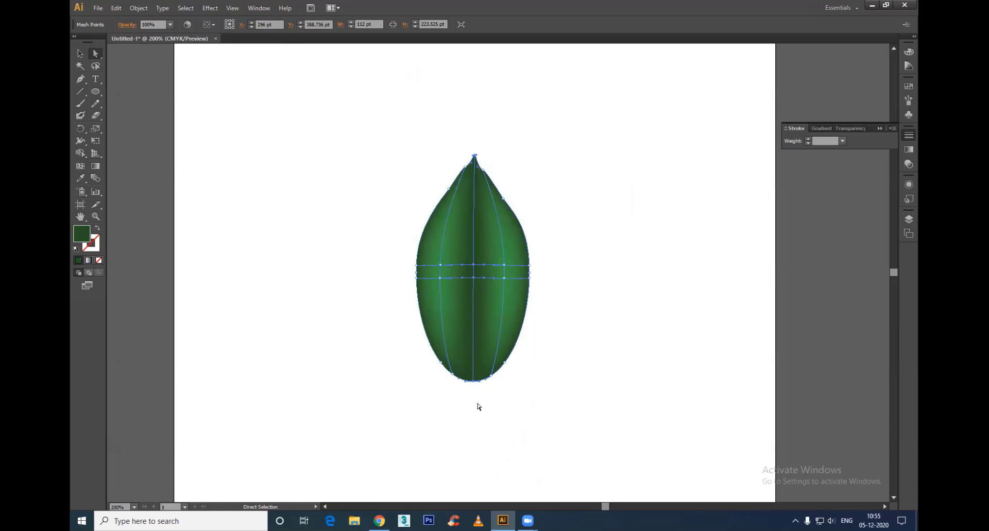
pyautogui.doubleClick(87, 235)
pyautogui.moveTo(432, 289); pyautogui.dragTo(438, 311)
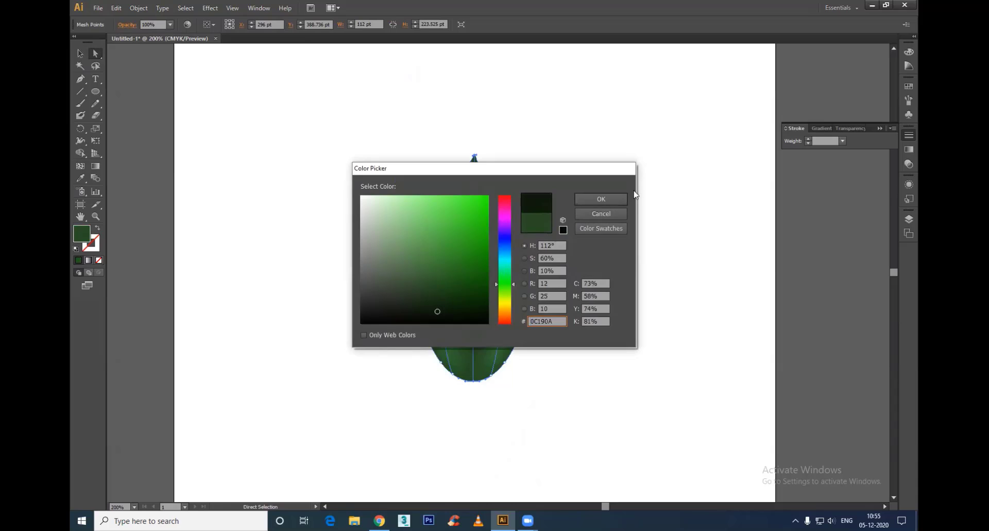
pyautogui.click(612, 199)
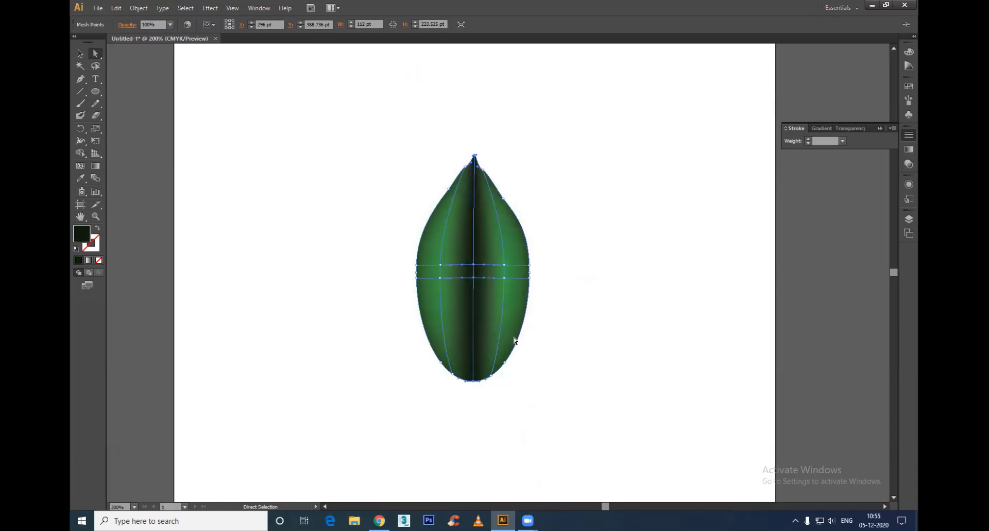
pyautogui.doubleClick(84, 231)
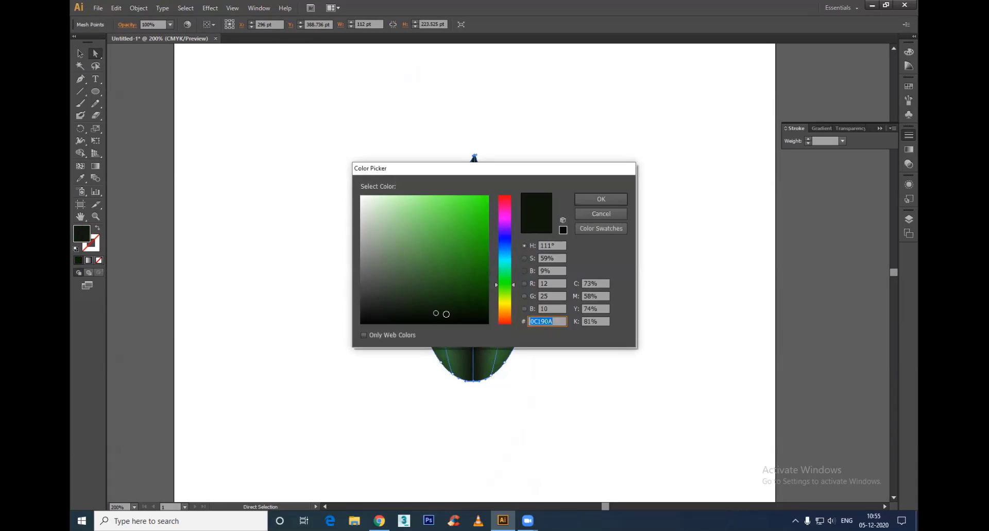
pyautogui.click(453, 295)
pyautogui.click(508, 290)
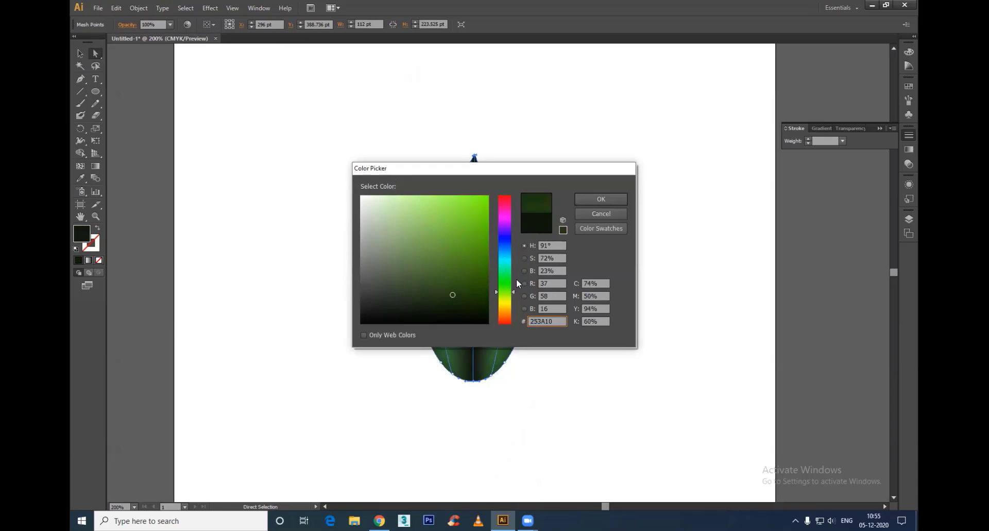
pyautogui.click(601, 199)
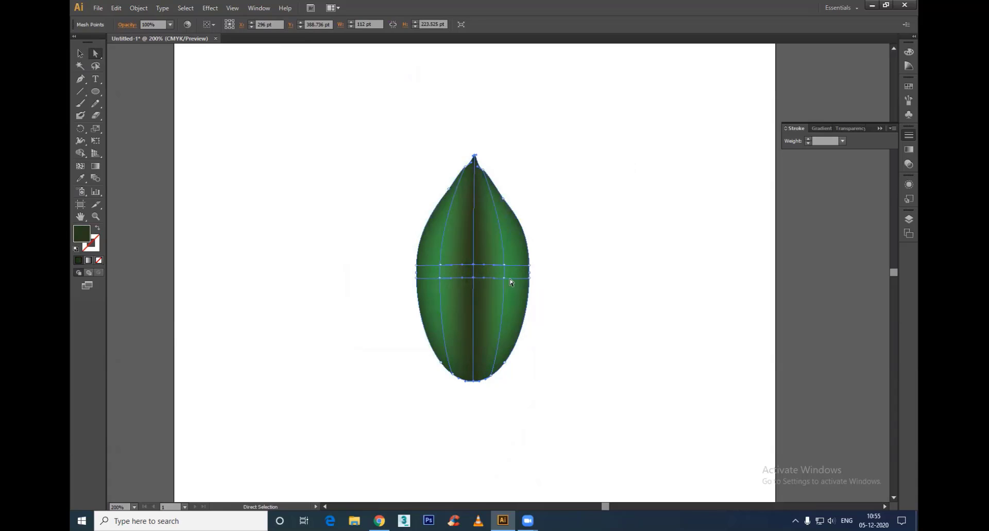
# Step: Move the right and centre points of the leaf's lower mesh line down, the right one to about Y 431 pt
pyautogui.moveTo(504, 279); pyautogui.dragTo(507, 312)
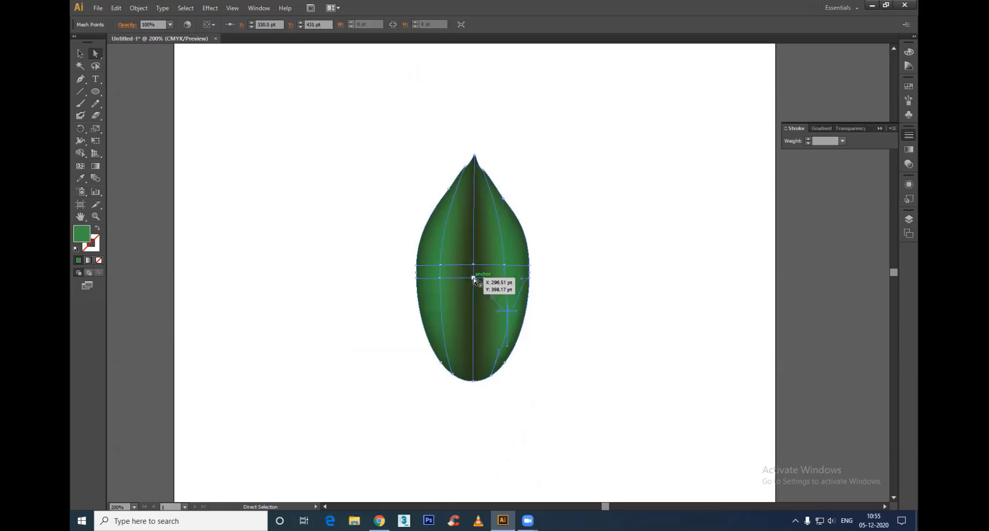
pyautogui.moveTo(473, 278); pyautogui.dragTo(470, 311)
pyautogui.click(603, 336)
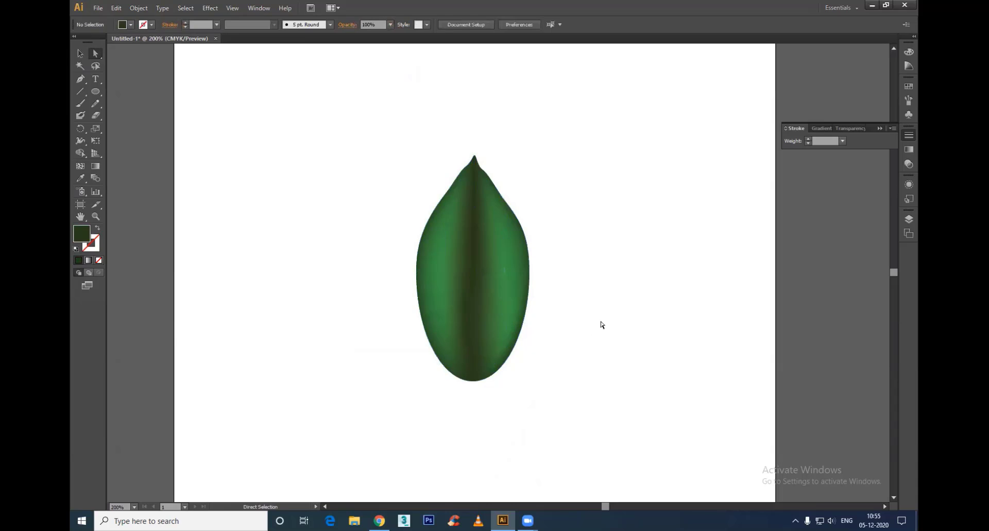
# Step: Rotate the whole leaf clockwise until its tip points sideways to the right
pyautogui.press('v')
pyautogui.click(505, 300)
pyautogui.press('r')
pyautogui.moveTo(507, 242); pyautogui.dragTo(596, 412)
pyautogui.press('v')
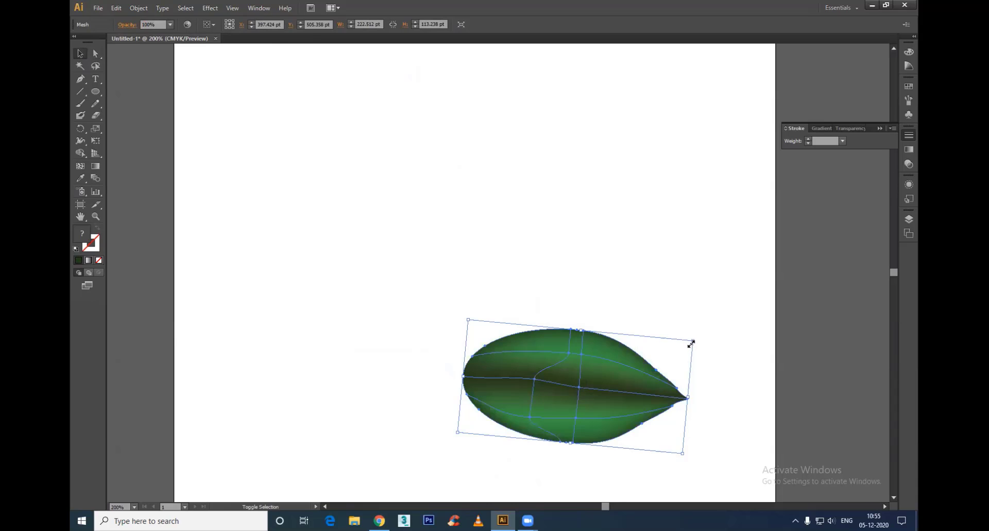
# Step: Scale the leaf down and add a rotated copy pointing the other way, with the two leaves meeting at their bases
pyautogui.moveTo(692, 345); pyautogui.dragTo(416, 354)
pyautogui.press('r')
pyautogui.press('v')
pyautogui.click(536, 292)
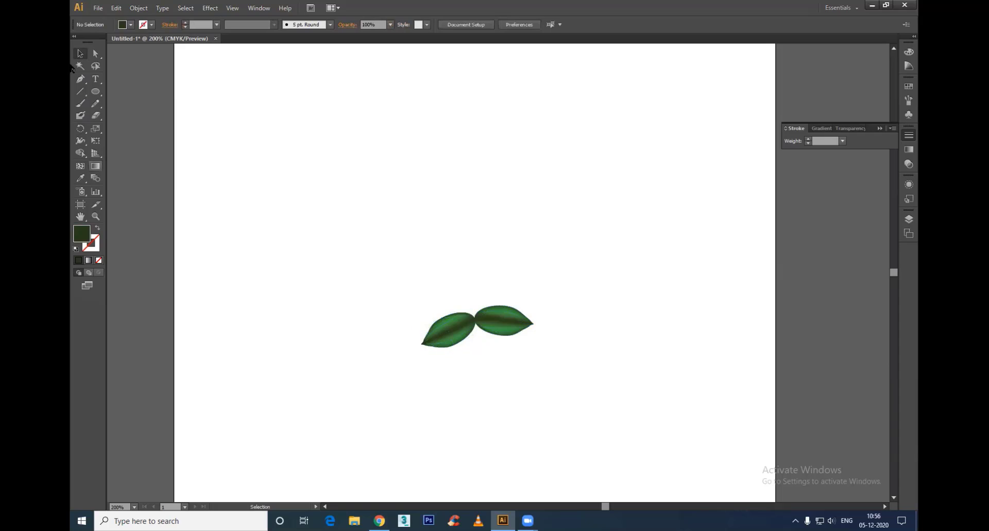
# Step: Draw a gently S-curved vertical stem about 247 pt tall through the leaf joint with the Pen tool, and swap its fill and stroke
pyautogui.click(81, 80)
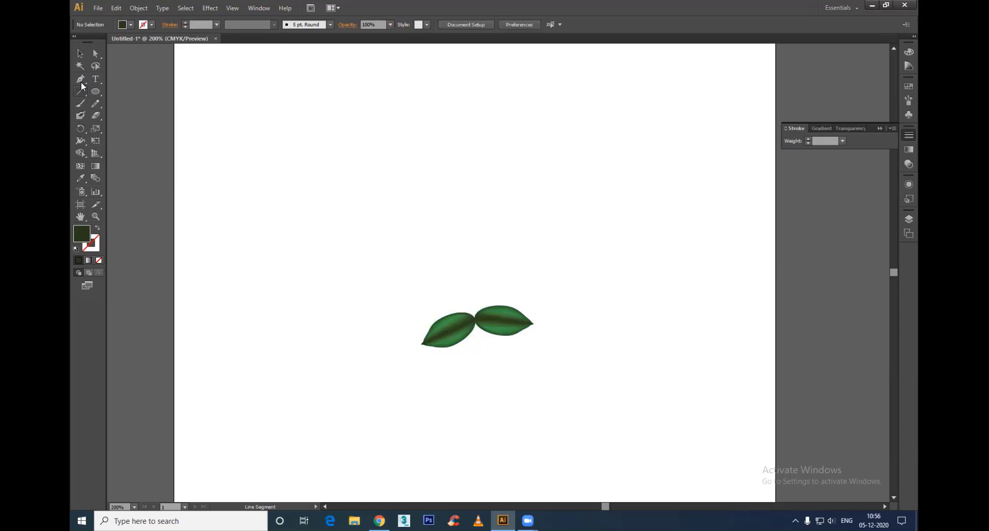
pyautogui.click(487, 191)
pyautogui.moveTo(475, 293); pyautogui.dragTo(478, 326)
pyautogui.moveTo(474, 439); pyautogui.dragTo(464, 472)
pyautogui.press('v')
pyautogui.click(96, 227)
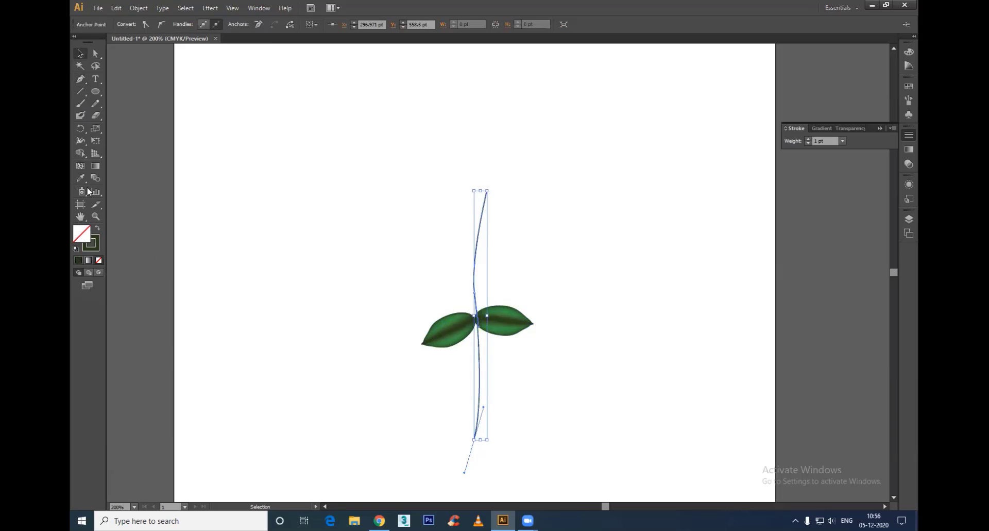
# Step: Widen the stem's base to about 15 pt and thicken its upper section with the Width tool
pyautogui.click(80, 153)
pyautogui.scroll(-3, 502, 361)
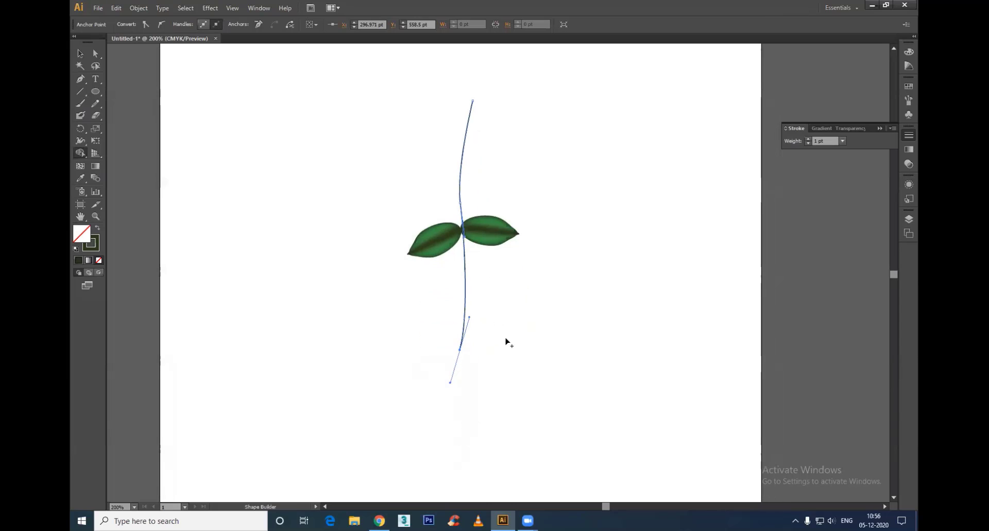
pyautogui.click(81, 140)
pyautogui.moveTo(460, 350); pyautogui.dragTo(469, 353)
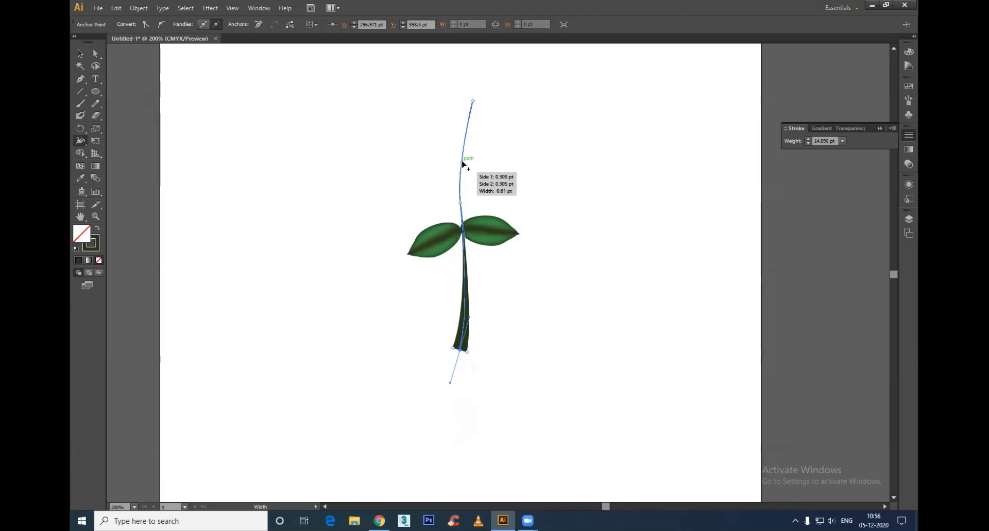
pyautogui.moveTo(463, 163); pyautogui.dragTo(465, 163)
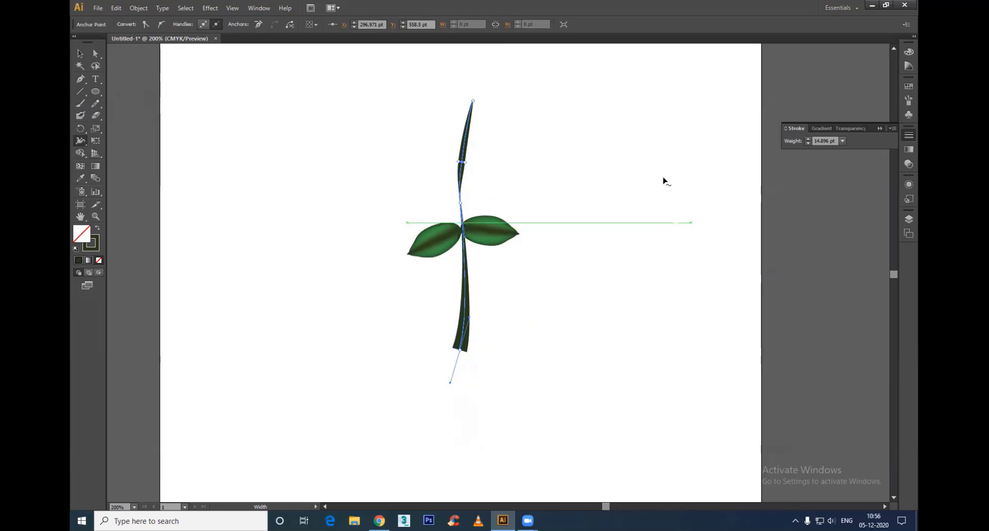
# Step: Duplicate the leaf pair, scale the copy down and place it on the upper part of the stem
pyautogui.press('v')
pyautogui.click(532, 252)
pyautogui.click(491, 237)
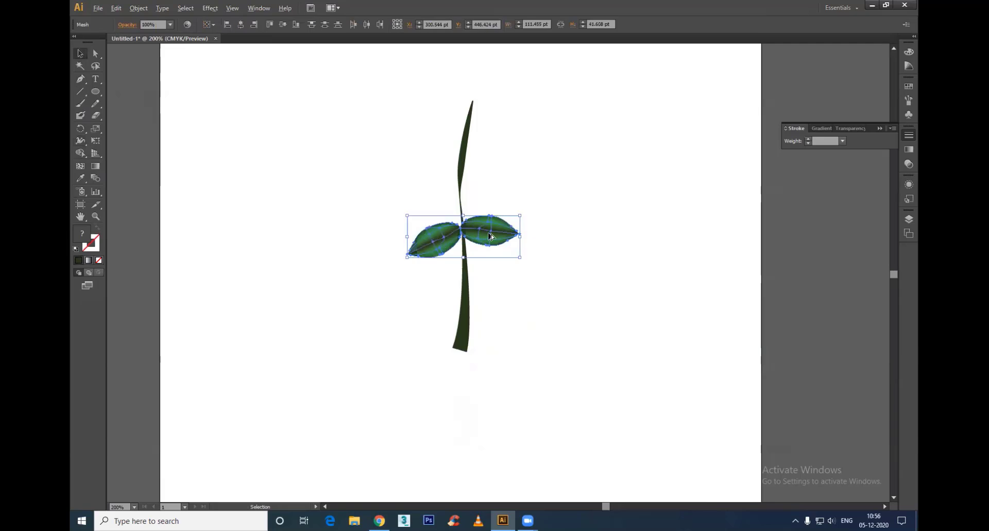
pyautogui.moveTo(490, 237); pyautogui.dragTo(491, 282)
pyautogui.click(519, 197)
pyautogui.press('a')
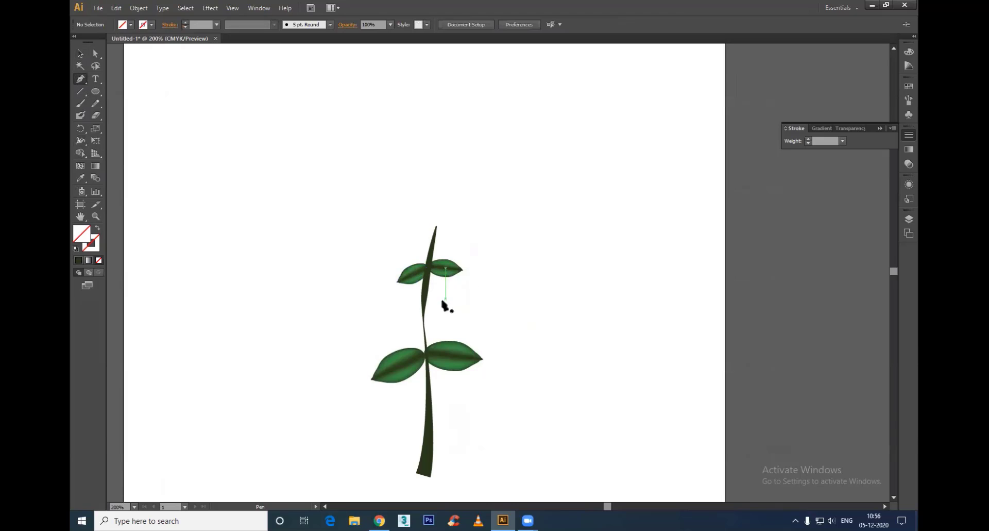
# Step: Thicken the stem's thin waist above the lower leaves and narrow it at the upper leaf joint with the Width tool
pyautogui.click(426, 281)
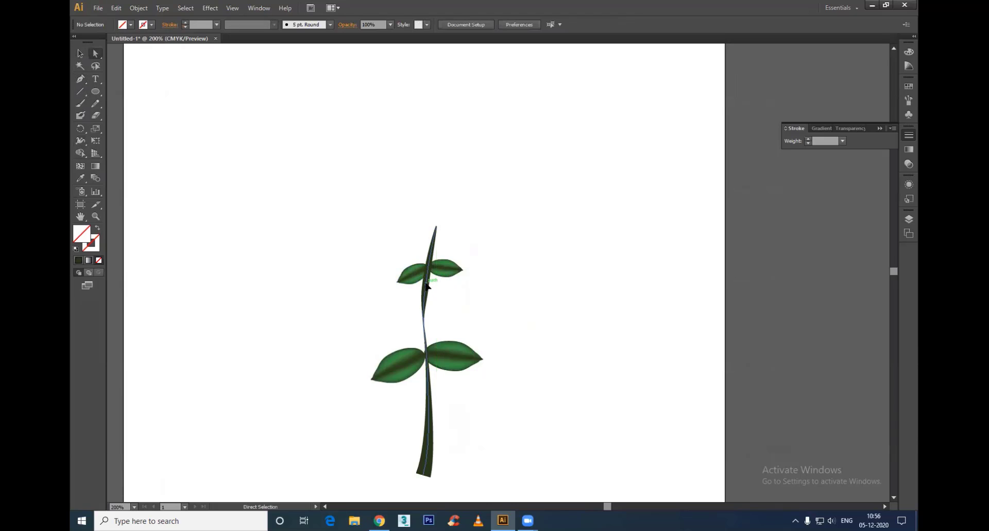
pyautogui.click(80, 140)
pyautogui.moveTo(426, 328); pyautogui.dragTo(427, 331)
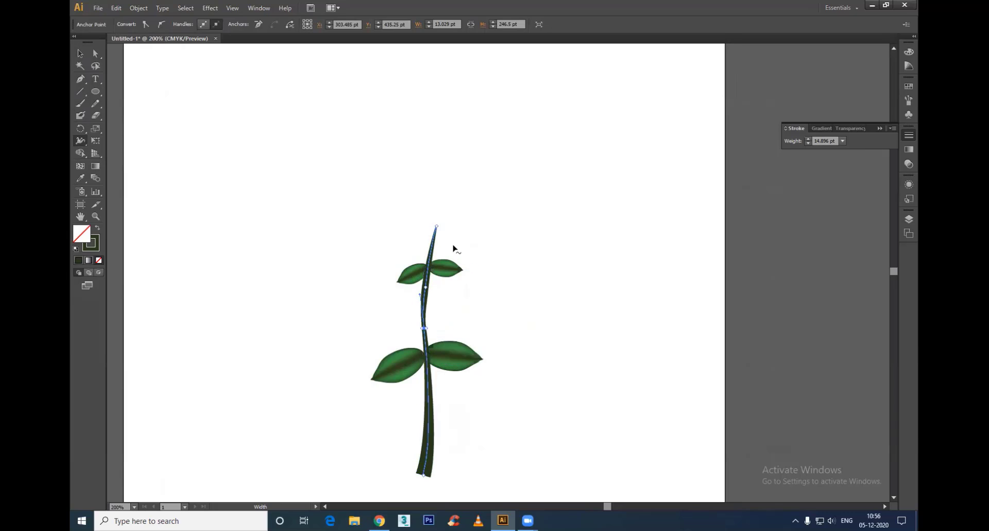
pyautogui.moveTo(429, 269); pyautogui.dragTo(428, 270)
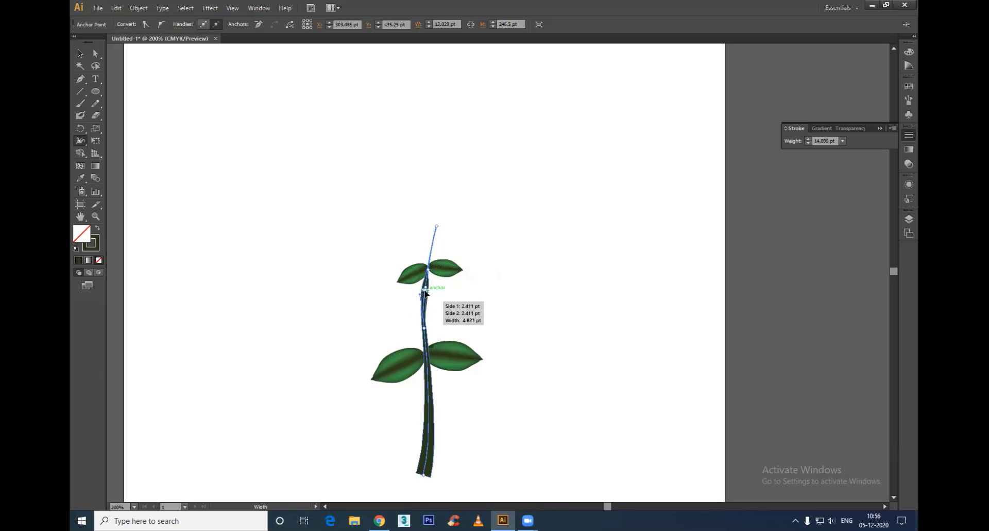
pyautogui.press('v')
pyautogui.click(464, 249)
# Step: Draw an ellipse about 43 pt wide and 53 pt high above the stem and tilt it clockwise
pyautogui.keyDown('alt'); pyautogui.scroll(1, 464, 246); pyautogui.keyUp('alt')
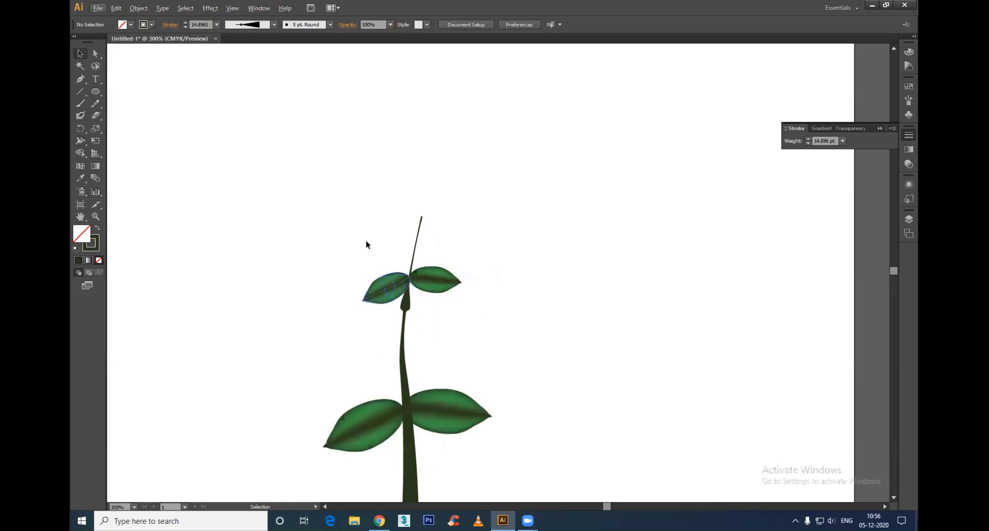
pyautogui.click(96, 91)
pyautogui.moveTo(400, 142); pyautogui.dragTo(465, 223)
pyautogui.press('r')
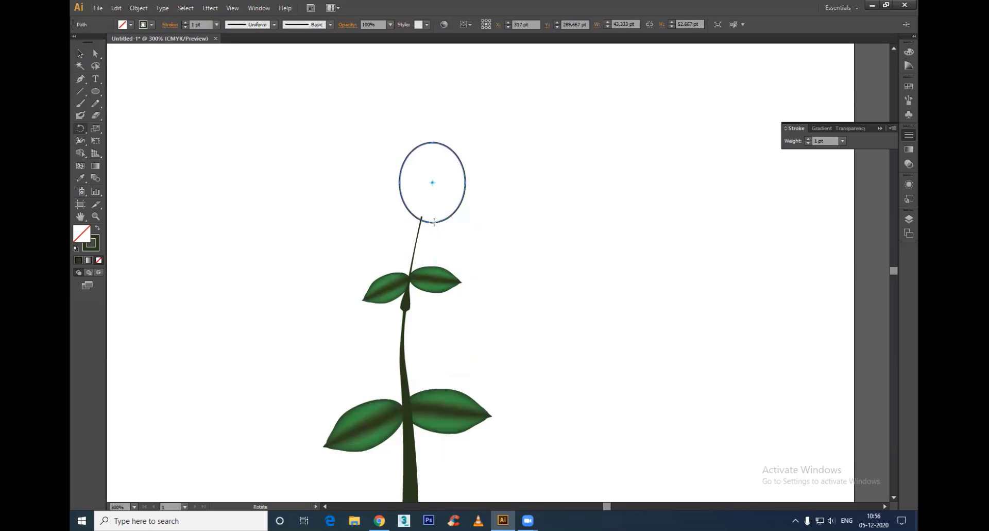
pyautogui.moveTo(448, 181); pyautogui.dragTo(458, 195)
pyautogui.press('v')
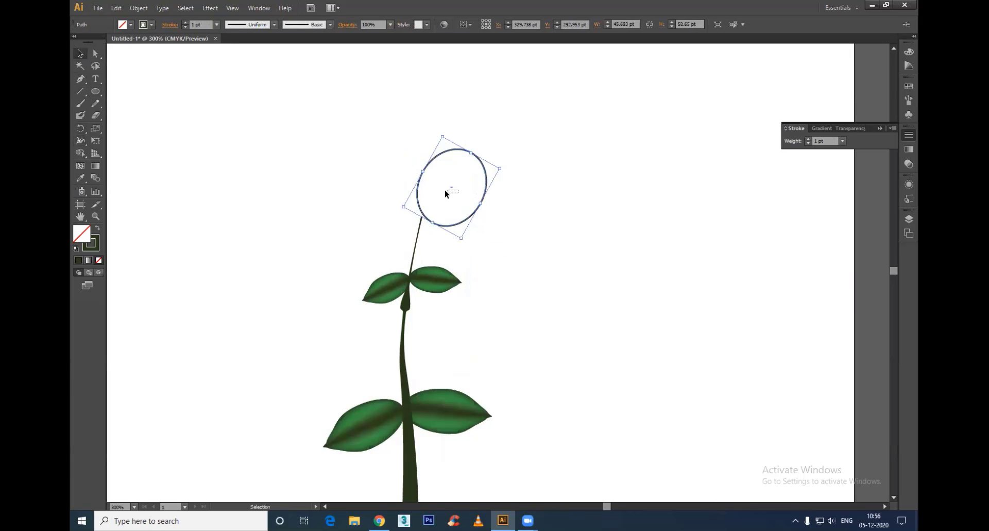
# Step: Move the tilted ellipse so its lower end sits on the stem tip, centred at about X 321 pt, Y 289 pt
pyautogui.click(446, 193)
pyautogui.click(481, 210)
pyautogui.moveTo(474, 213); pyautogui.dragTo(450, 200)
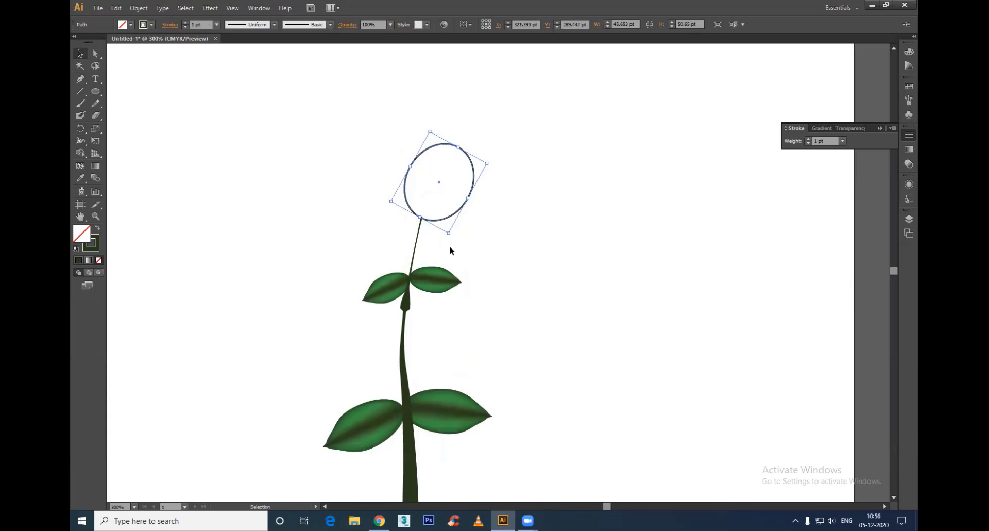
# Step: Fill the ellipse with bright orange-red and remove its stroke
pyautogui.doubleClick(81, 237)
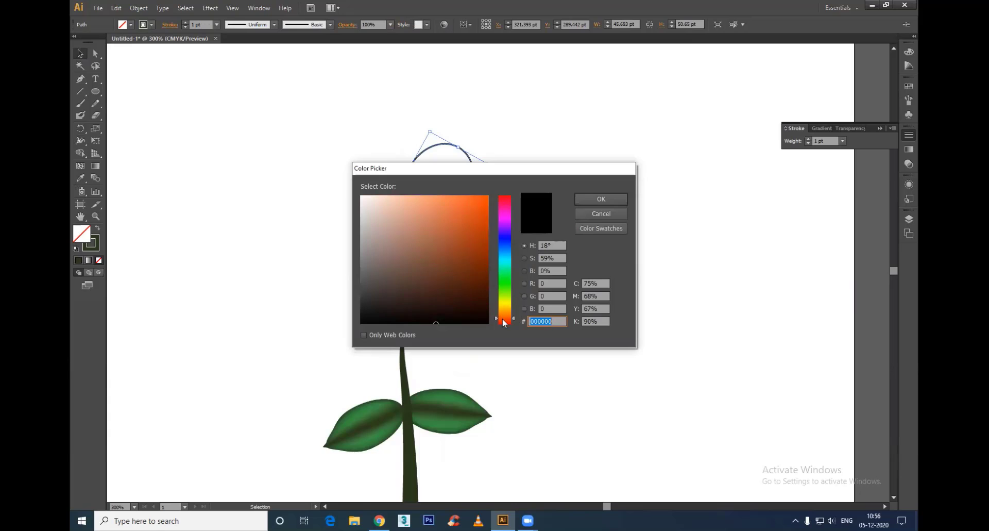
pyautogui.moveTo(473, 240); pyautogui.dragTo(487, 188)
pyautogui.click(597, 200)
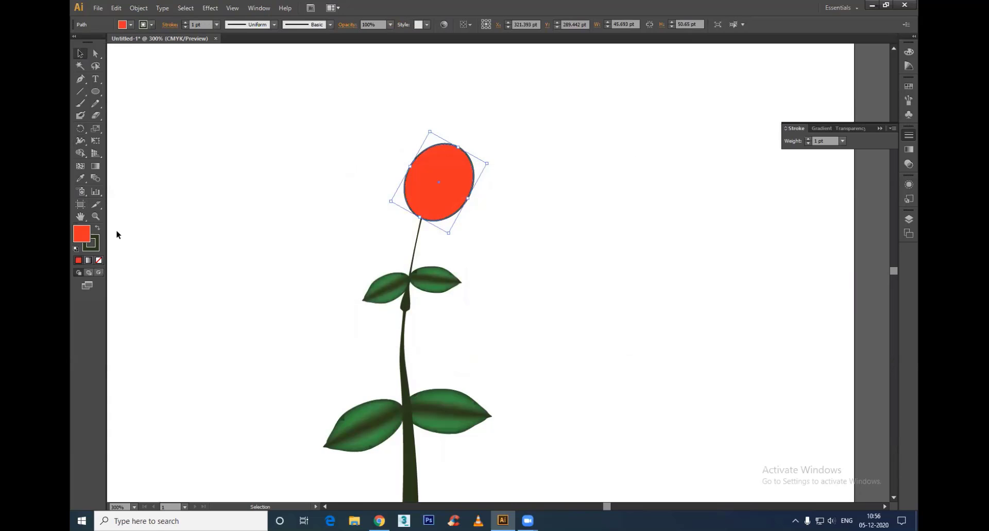
pyautogui.click(90, 250)
pyautogui.click(98, 260)
pyautogui.click(361, 237)
pyautogui.click(422, 201)
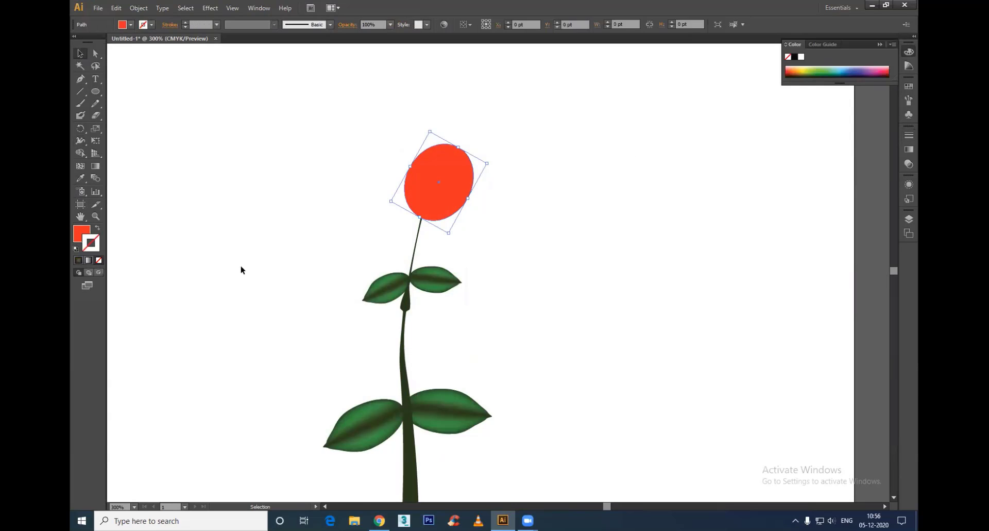
# Step: Add two mesh points in the upper part of the red ellipse
pyautogui.click(81, 167)
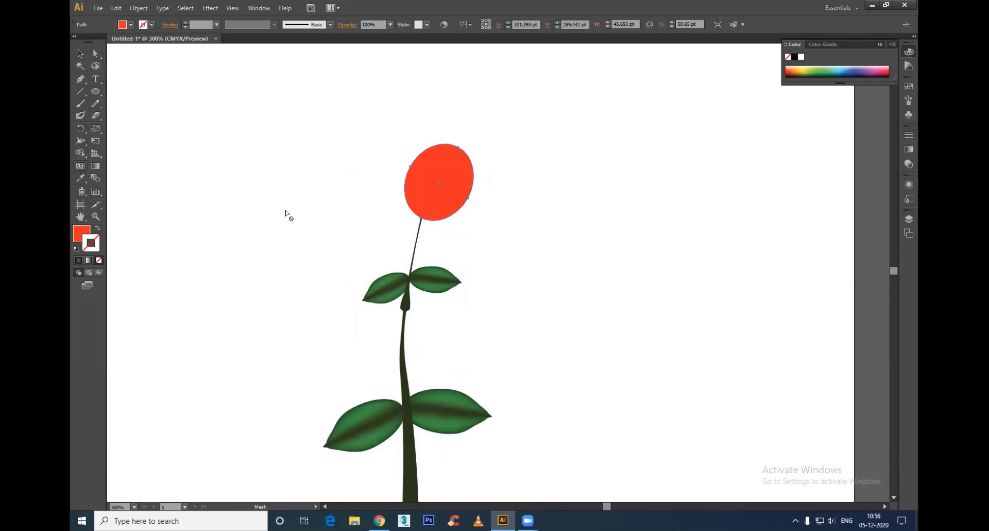
pyautogui.click(452, 169)
pyautogui.click(435, 160)
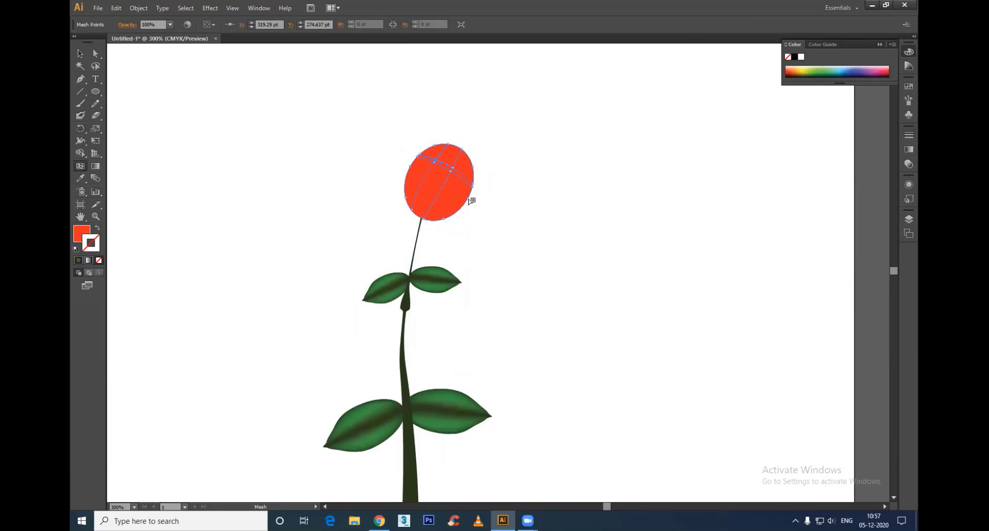
# Step: Pull the red mesh's side points outward, the left to about X 300 pt, Y 268 pt, and push its top edge points inward to form petals
pyautogui.press('a')
pyautogui.moveTo(417, 156); pyautogui.dragTo(406, 149)
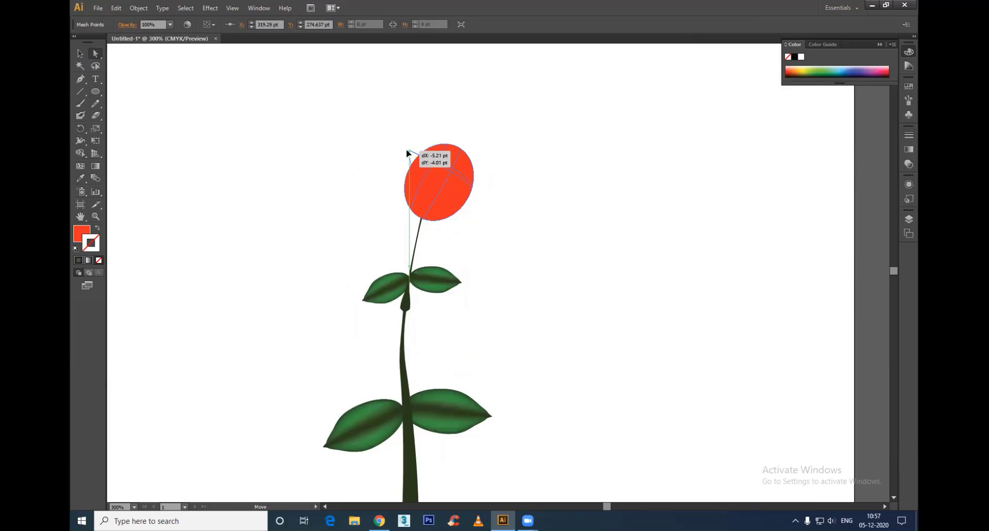
pyautogui.moveTo(473, 190); pyautogui.dragTo(483, 194)
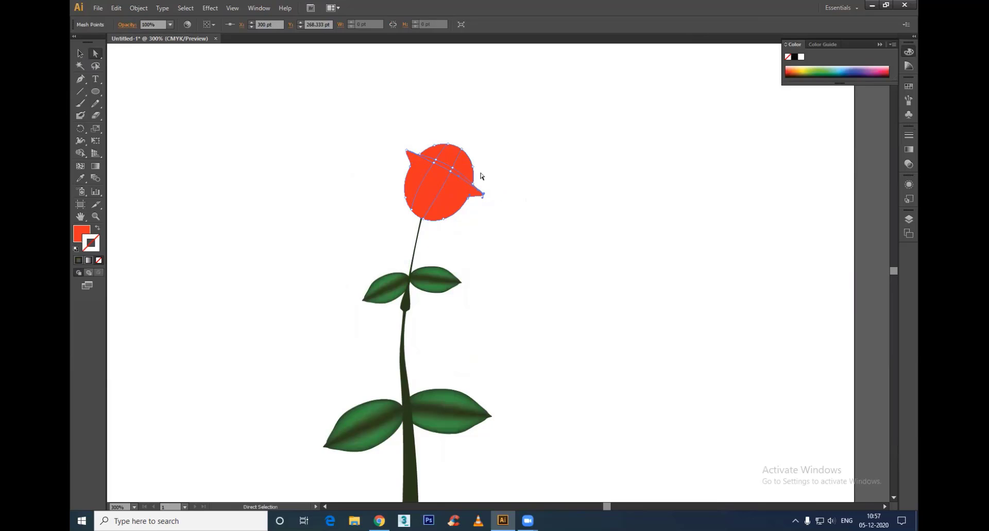
pyautogui.click(461, 146)
pyautogui.moveTo(477, 159); pyautogui.dragTo(457, 160)
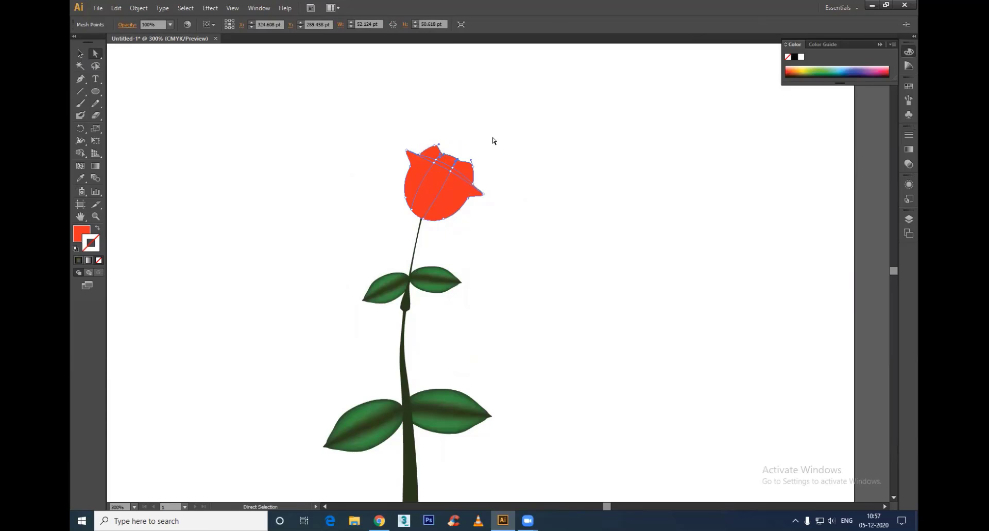
# Step: Add a crosswise mesh line through the lower part of the red flower
pyautogui.click(502, 155)
pyautogui.click(438, 204)
pyautogui.click(78, 167)
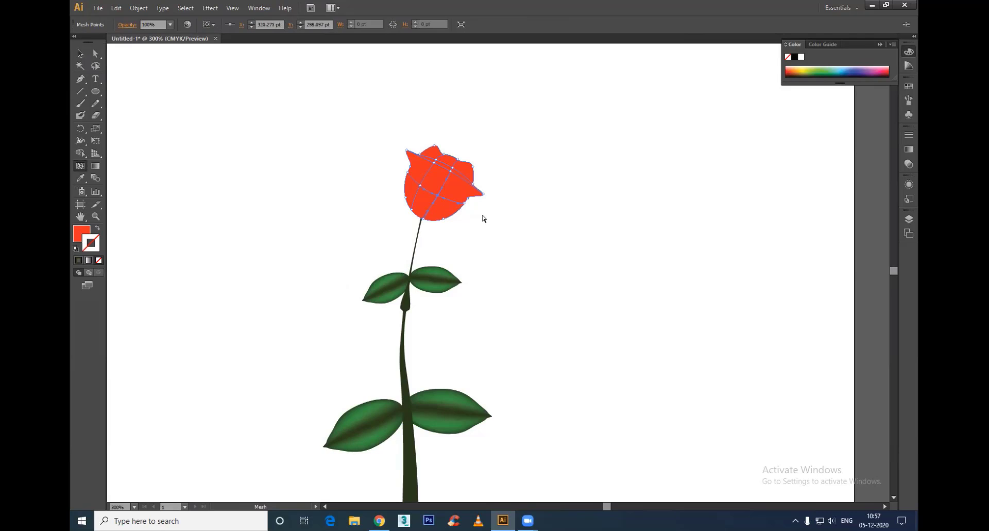
# Step: Open the red flower's mesh in isolation mode for editing
pyautogui.press('a')
pyautogui.moveTo(383, 172); pyautogui.dragTo(422, 233)
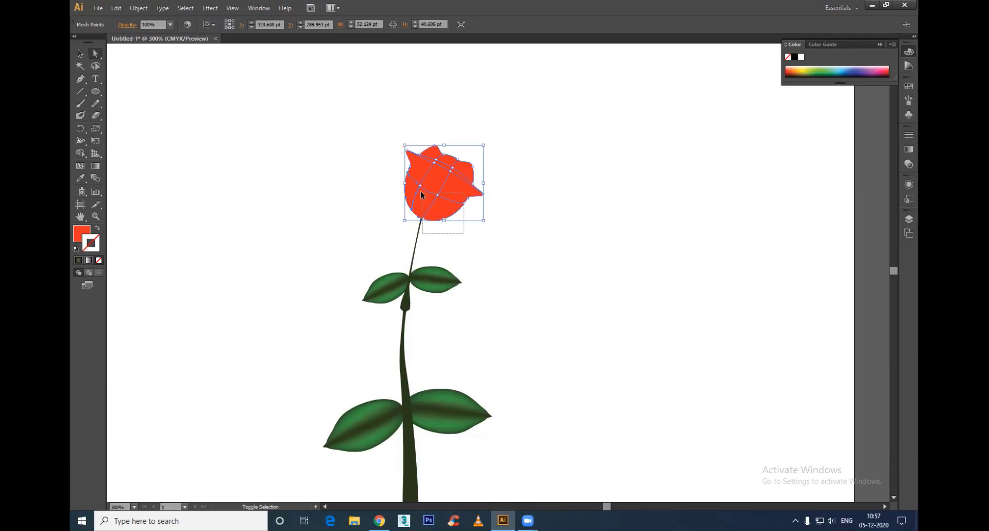
pyautogui.moveTo(421, 191); pyautogui.dragTo(420, 191)
pyautogui.click(448, 203)
pyautogui.press('v')
pyautogui.doubleClick(447, 207)
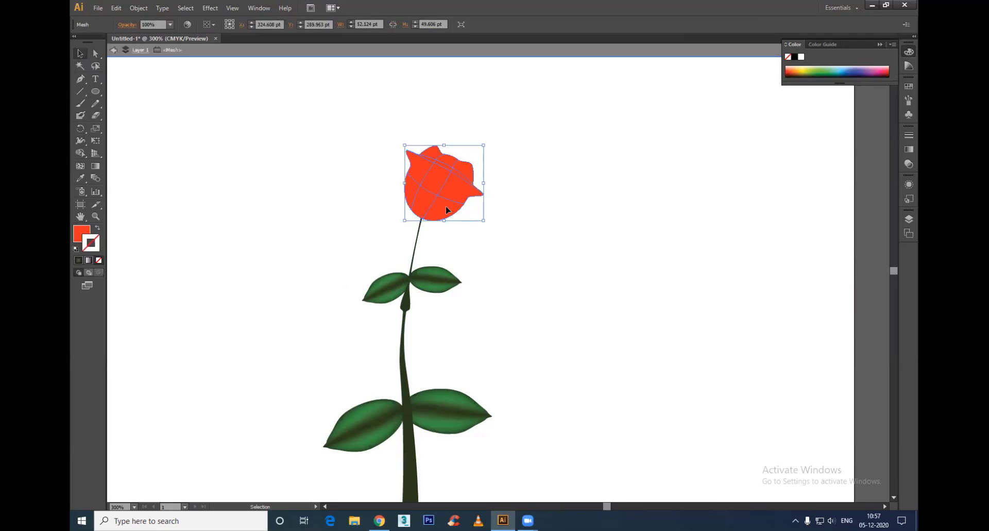
# Step: Color mesh points in the lower part of the flower dark red, A5241E
pyautogui.press('a')
pyautogui.click(391, 179)
pyautogui.click(440, 205)
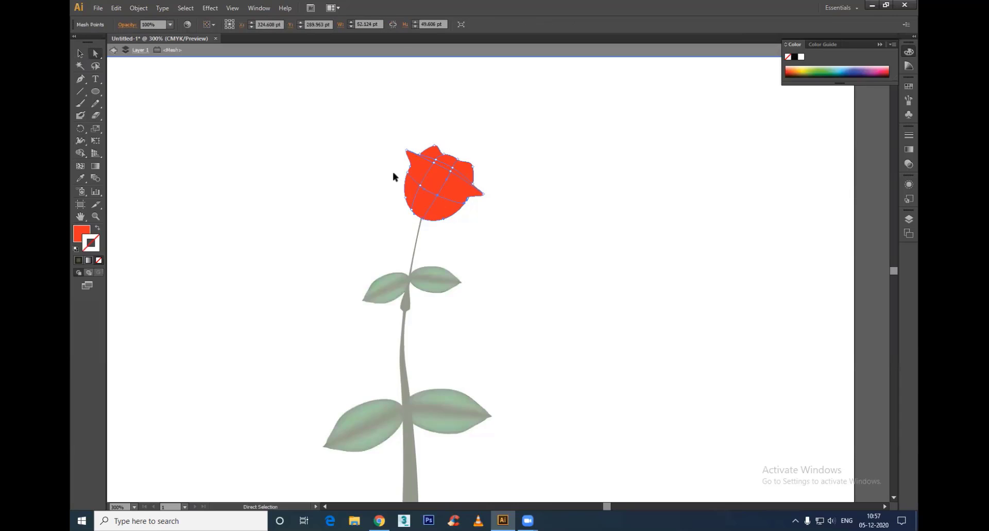
pyautogui.moveTo(426, 220)
pyautogui.mouseDown()
pyautogui.moveTo(427, 201)
pyautogui.moveTo(473, 233)
pyautogui.mouseUp()
pyautogui.doubleClick(81, 234)
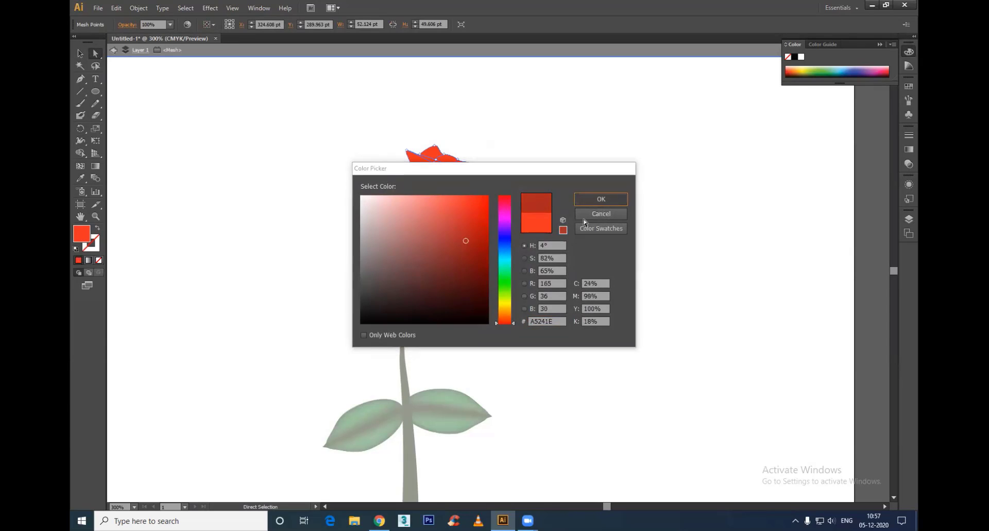
pyautogui.click(600, 199)
# Step: Apply the sampled dark red to the mesh point at the stem and the inner lower-right mesh point
pyautogui.click(421, 219)
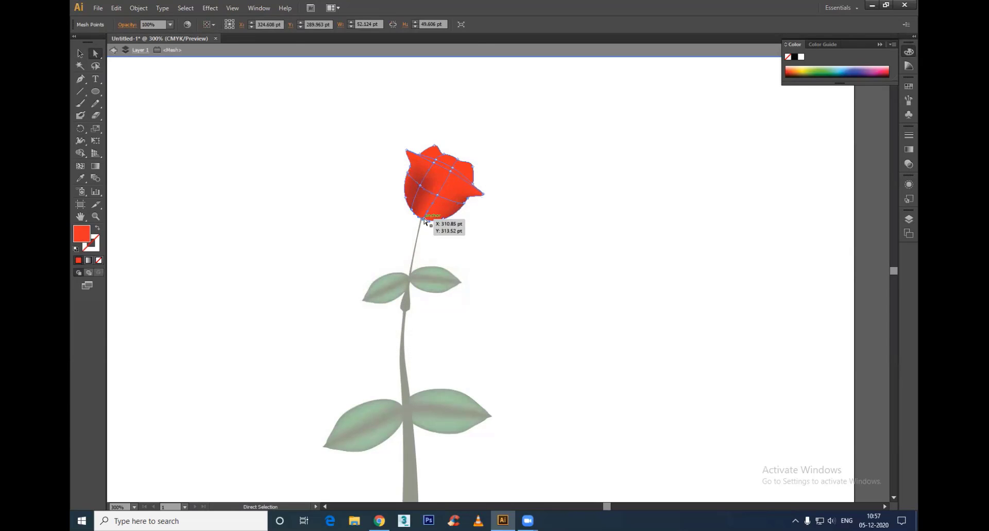
pyautogui.press('i')
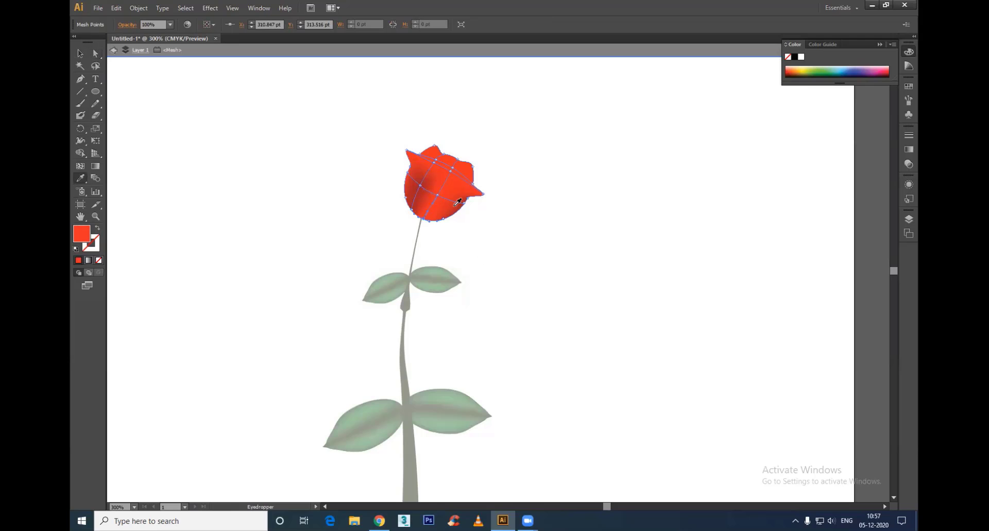
pyautogui.click(456, 207)
pyautogui.press('a')
pyautogui.click(438, 195)
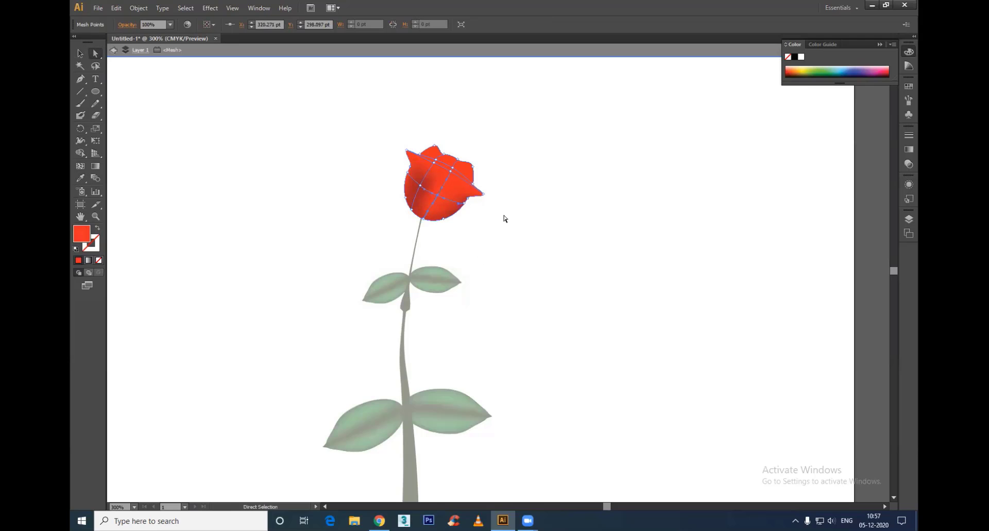
pyautogui.press('o')
pyautogui.press('i')
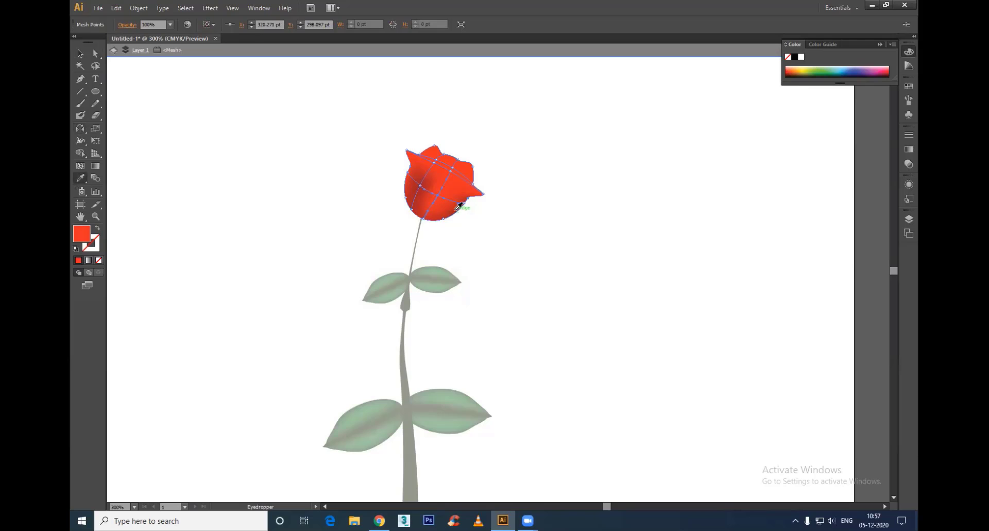
pyautogui.click(456, 207)
pyautogui.press('v')
pyautogui.press('a')
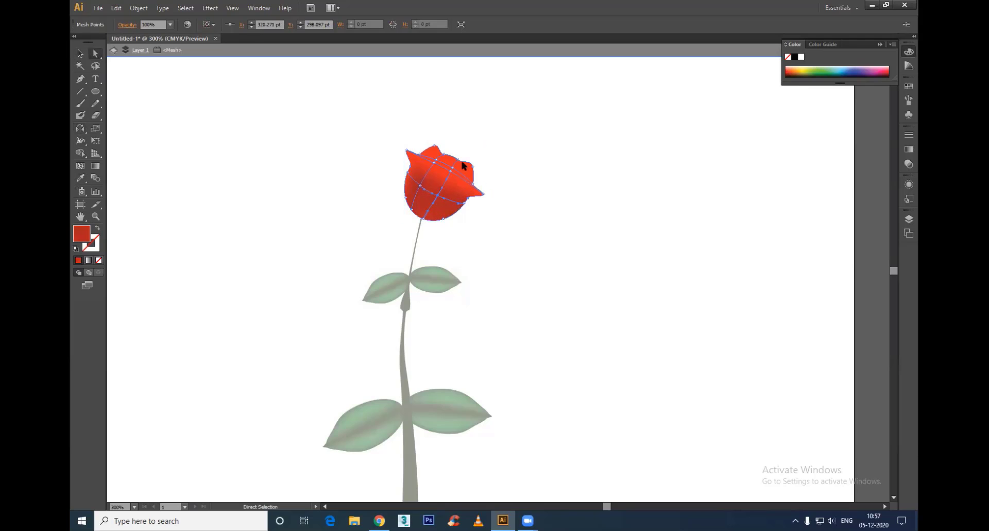
# Step: Color the mesh points along the flower's top edge bright orange
pyautogui.moveTo(437, 164); pyautogui.dragTo(437, 164)
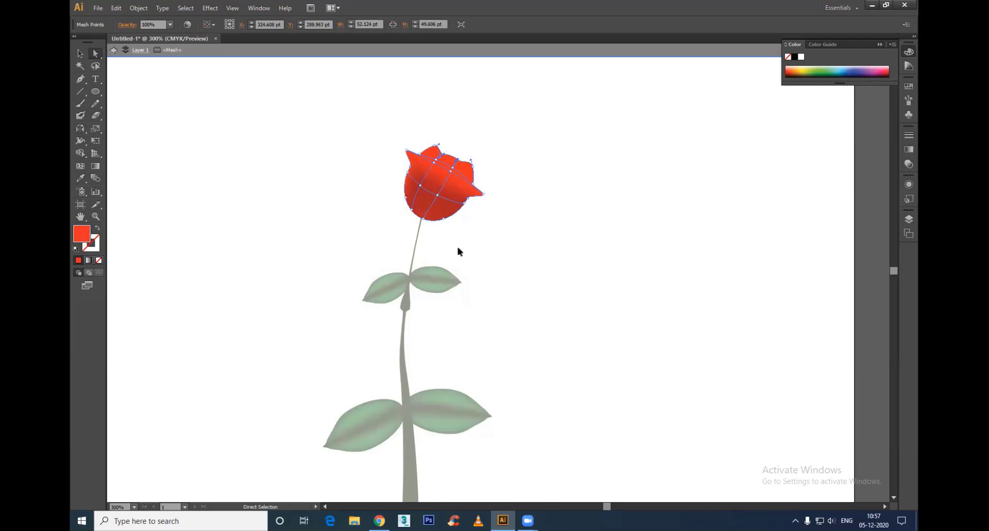
pyautogui.doubleClick(81, 235)
pyautogui.moveTo(496, 318); pyautogui.dragTo(496, 314)
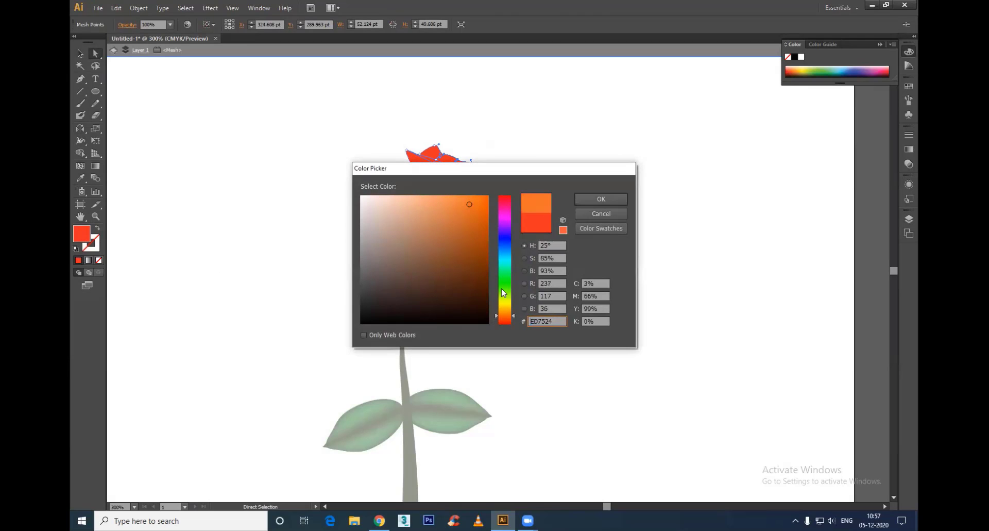
pyautogui.moveTo(451, 217)
pyautogui.mouseDown()
pyautogui.moveTo(453, 196)
pyautogui.moveTo(493, 190)
pyautogui.mouseUp()
pyautogui.click(598, 199)
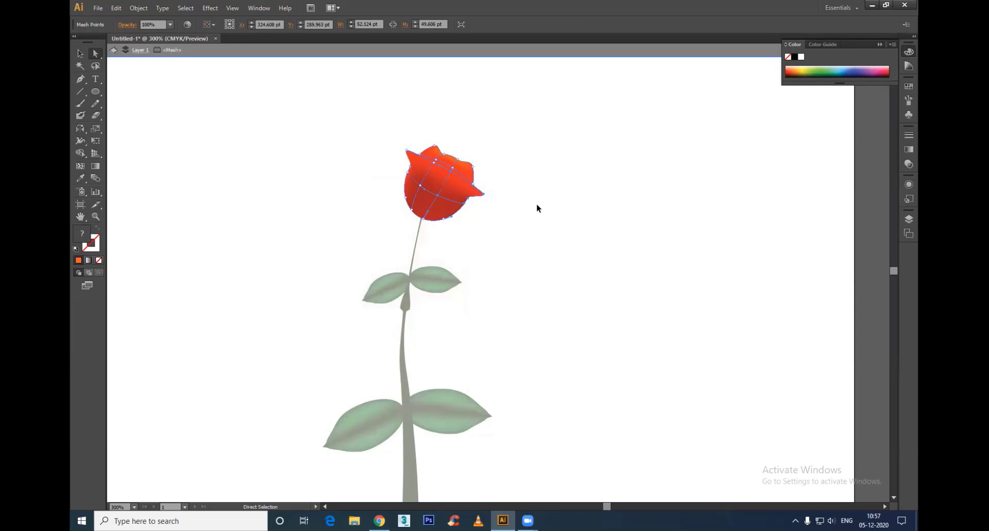
# Step: Color the flower's inner upper mesh points deep dark red to shade beneath the petal rim
pyautogui.press('v')
pyautogui.click(447, 167)
pyautogui.hotkey('ctrl', 'shift', 'a')
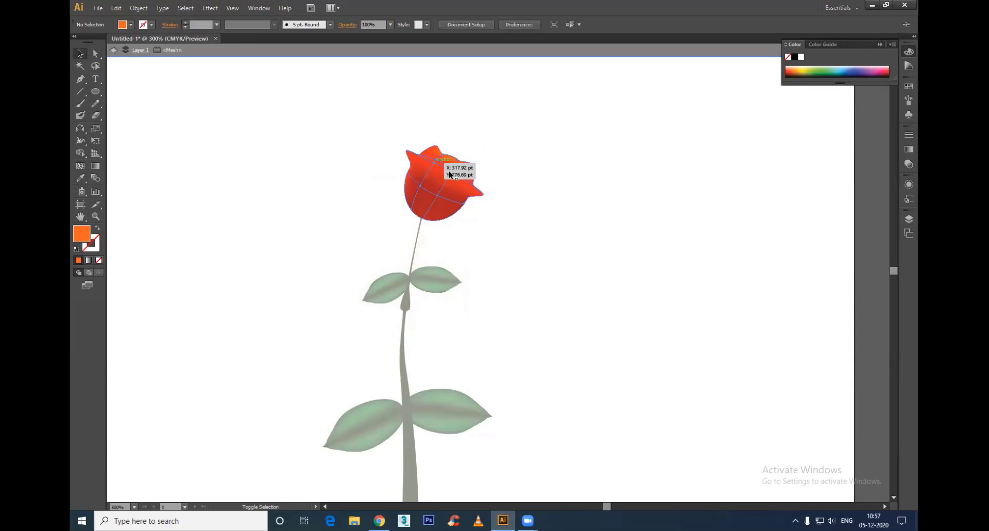
pyautogui.keyDown('ctrl'); pyautogui.click(451, 172); pyautogui.keyUp('ctrl')
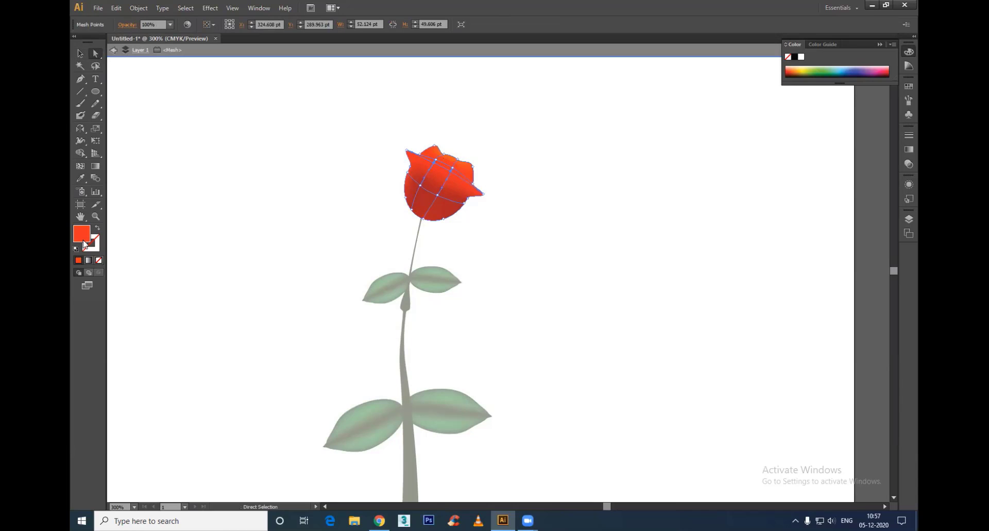
pyautogui.doubleClick(83, 238)
pyautogui.moveTo(467, 206)
pyautogui.mouseDown()
pyautogui.moveTo(461, 279)
pyautogui.moveTo(467, 256)
pyautogui.mouseUp()
pyautogui.click(594, 200)
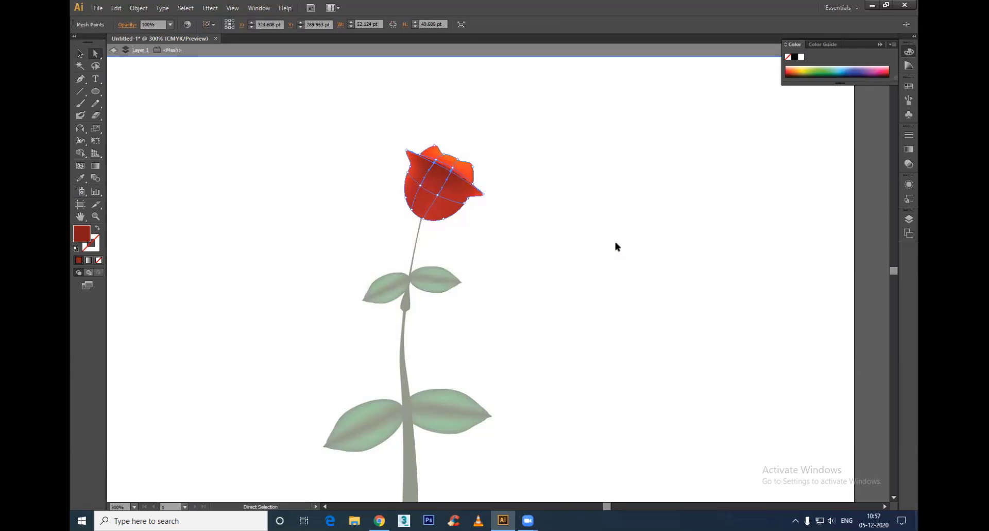
# Step: Deselect the flower mesh and leave isolation mode
pyautogui.press('v')
pyautogui.click(503, 221)
pyautogui.scroll(-2, 500, 221)
pyautogui.moveTo(504, 269); pyautogui.dragTo(491, 238)
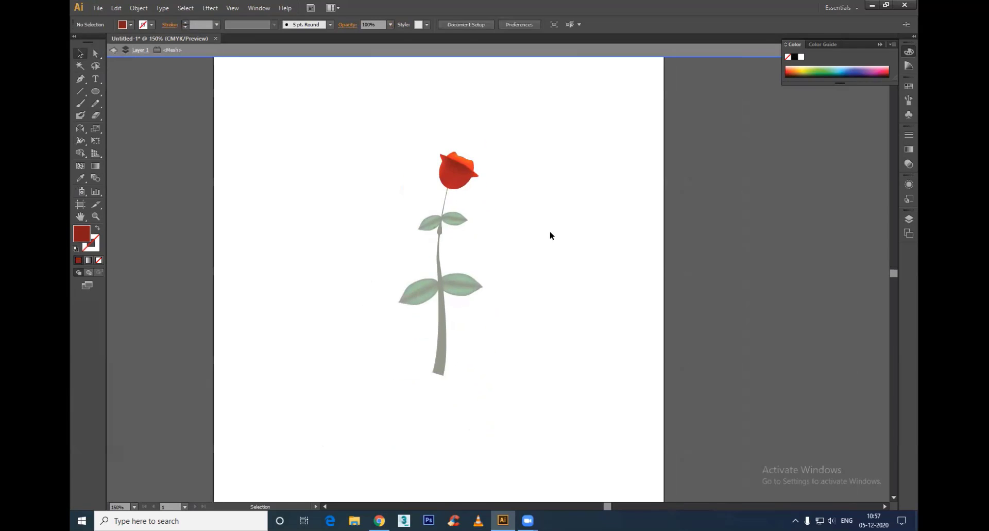
pyautogui.doubleClick(553, 236)
pyautogui.scroll(1, 476, 179)
pyautogui.scroll(2, 459, 144)
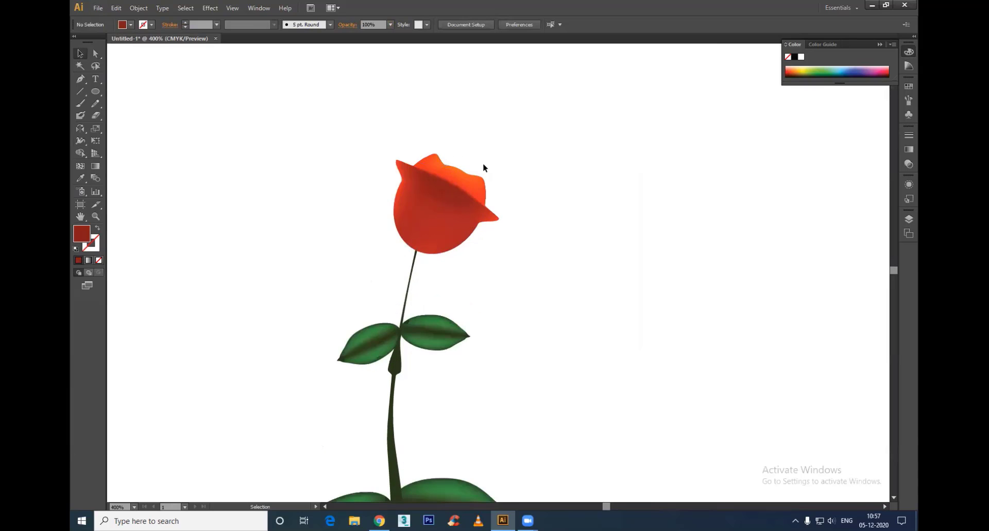
# Step: Draw a curved path about 38.5 pt tall from the petal rim to the stem, with dark red stroke and no fill
pyautogui.press('p')
pyautogui.click(421, 172)
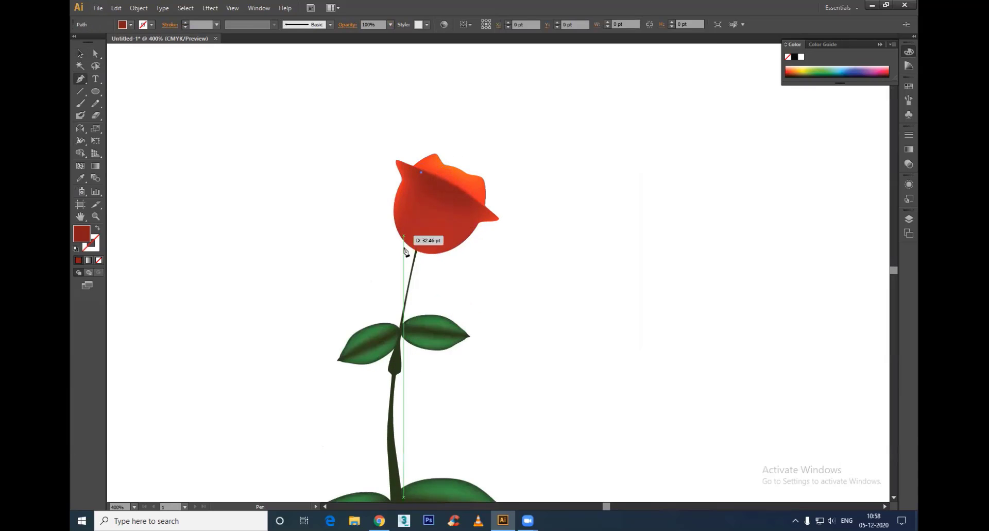
pyautogui.moveTo(417, 252); pyautogui.dragTo(437, 298)
pyautogui.press('v')
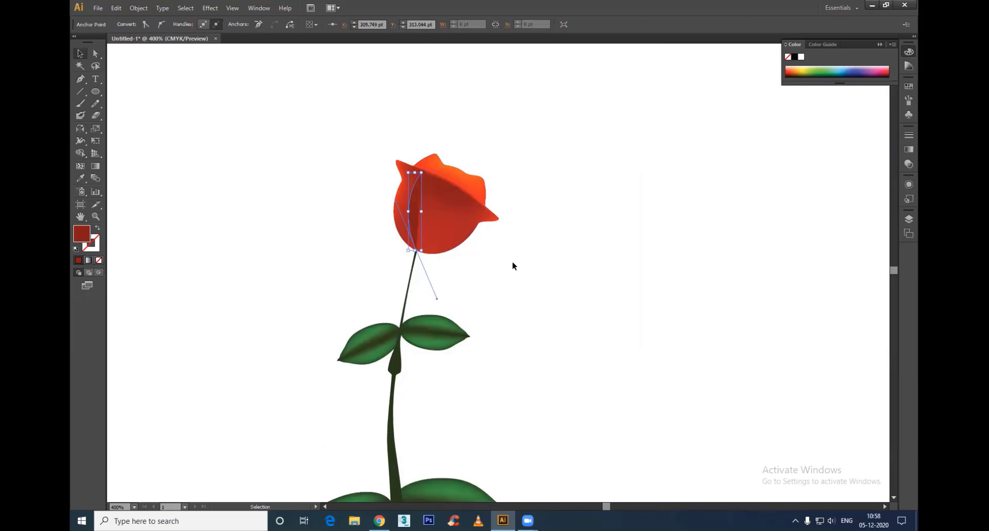
pyautogui.click(97, 228)
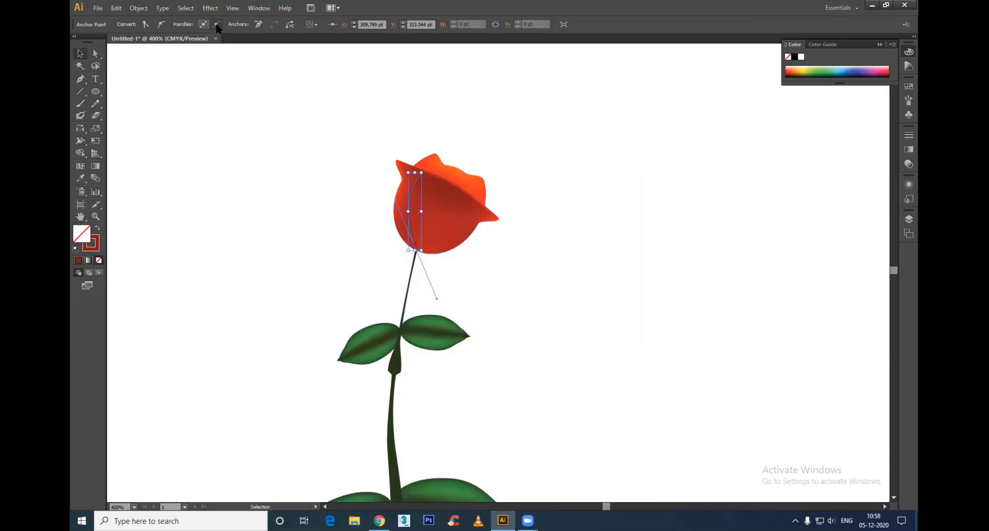
pyautogui.click(436, 209)
pyautogui.click(408, 208)
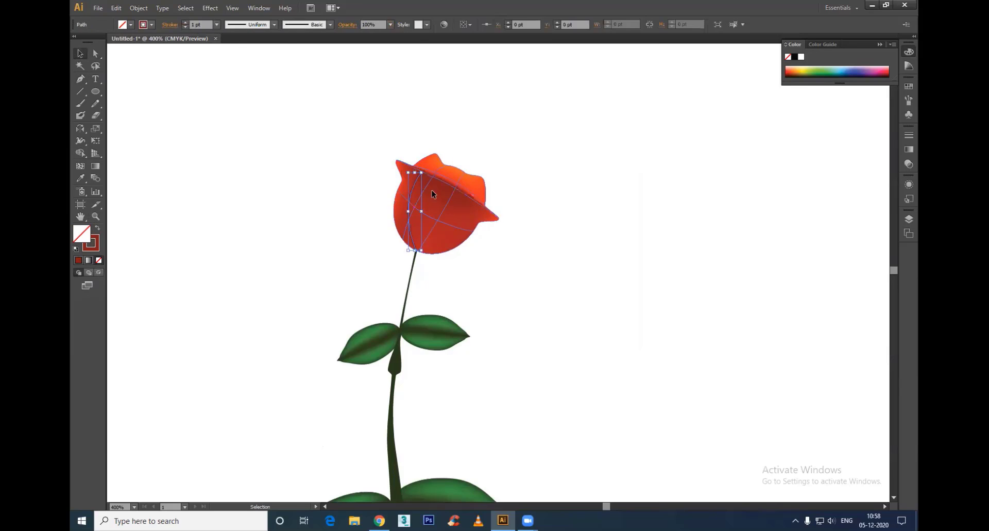
# Step: Set the petal line's stroke to 4 pt with the tapered Width Profile 1
pyautogui.click(216, 24)
pyautogui.click(229, 103)
pyautogui.click(247, 24)
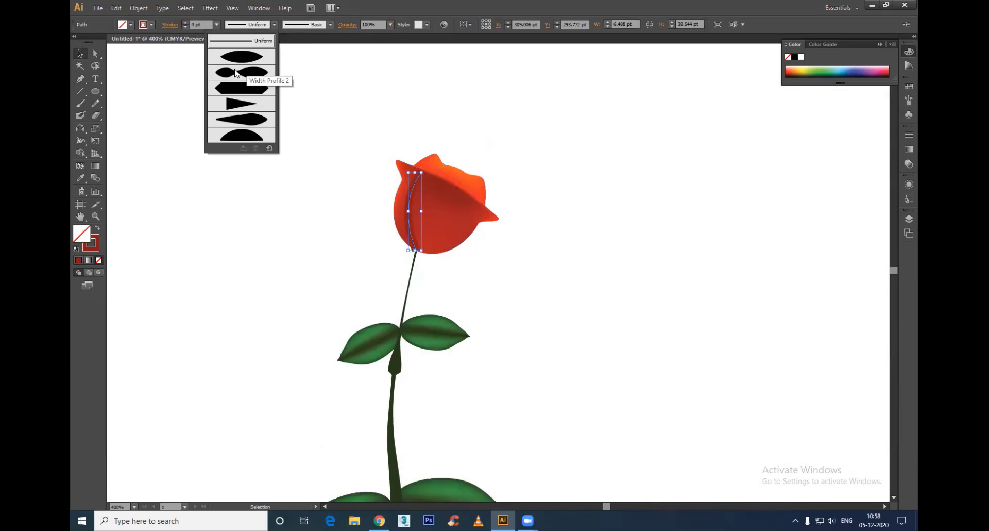
pyautogui.click(242, 59)
pyautogui.click(335, 144)
# Step: Duplicate the petal line toward the flower's right side and reflect the copy across the vertical axis
pyautogui.moveTo(407, 210); pyautogui.dragTo(439, 221)
pyautogui.press('r')
pyautogui.rightClick(446, 222)
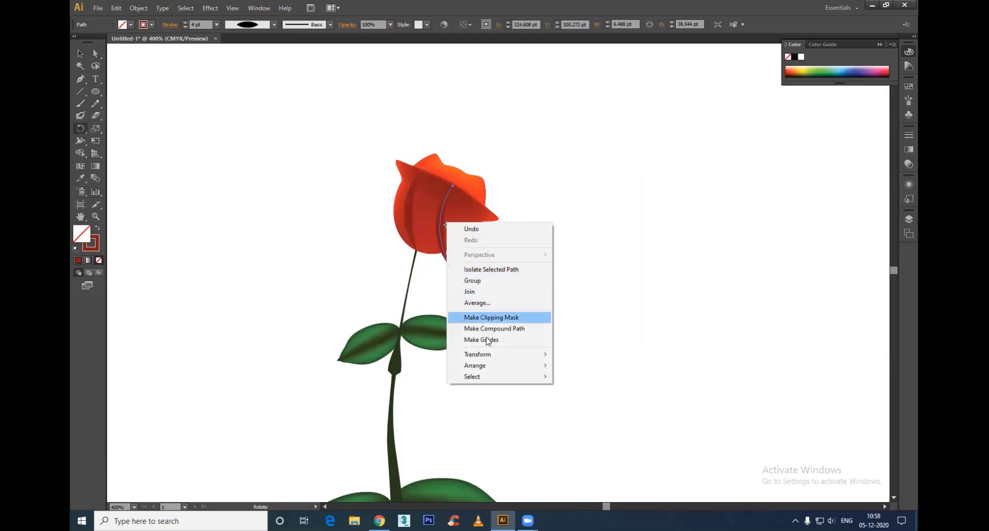
pyautogui.moveTo(484, 354)
pyautogui.click(618, 392)
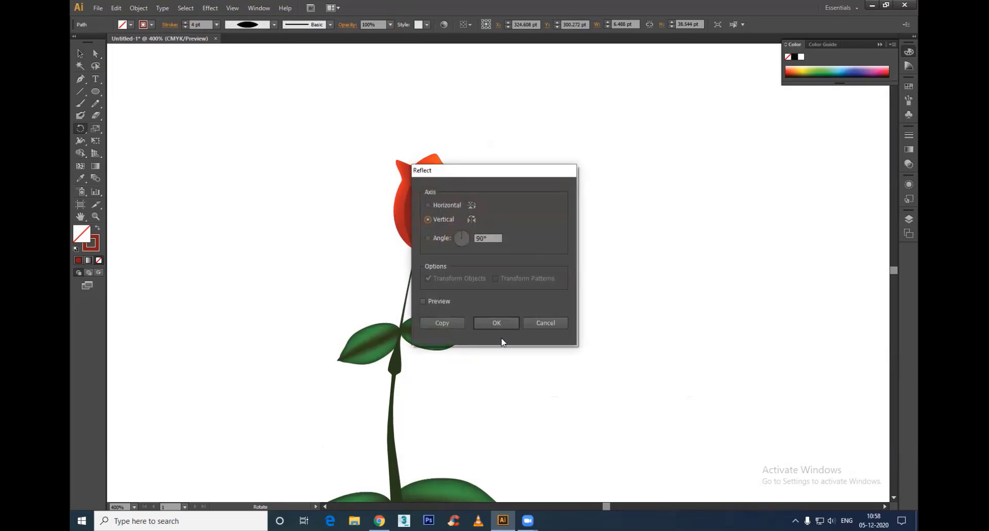
pyautogui.click(497, 323)
pyautogui.press('v')
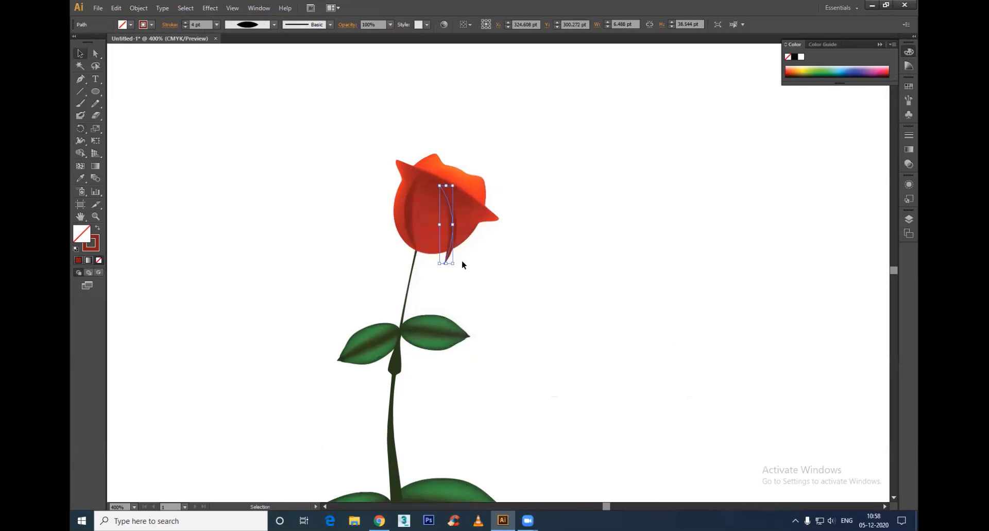
# Step: Rotate the reflected line and fit it along the flower's right side, from the stem to the petal rim
pyautogui.press('r')
pyautogui.moveTo(453, 227); pyautogui.dragTo(421, 226)
pyautogui.press('v')
pyautogui.press('a')
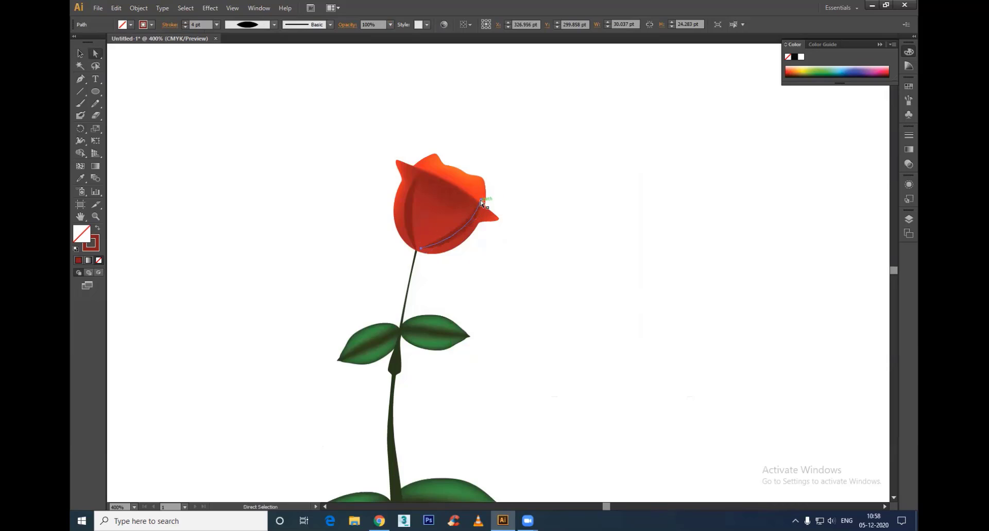
pyautogui.moveTo(482, 203); pyautogui.dragTo(494, 226)
pyautogui.press('v')
pyautogui.click(517, 273)
pyautogui.click(457, 232)
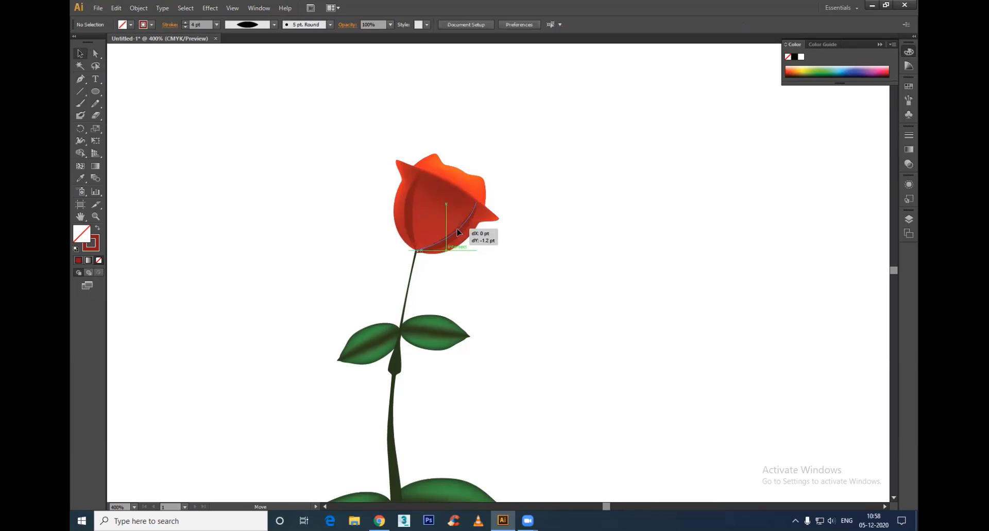
# Step: Copy the right petal line and reshape the copy into a middle line from the stem to the rim
pyautogui.moveTo(464, 230); pyautogui.dragTo(464, 225)
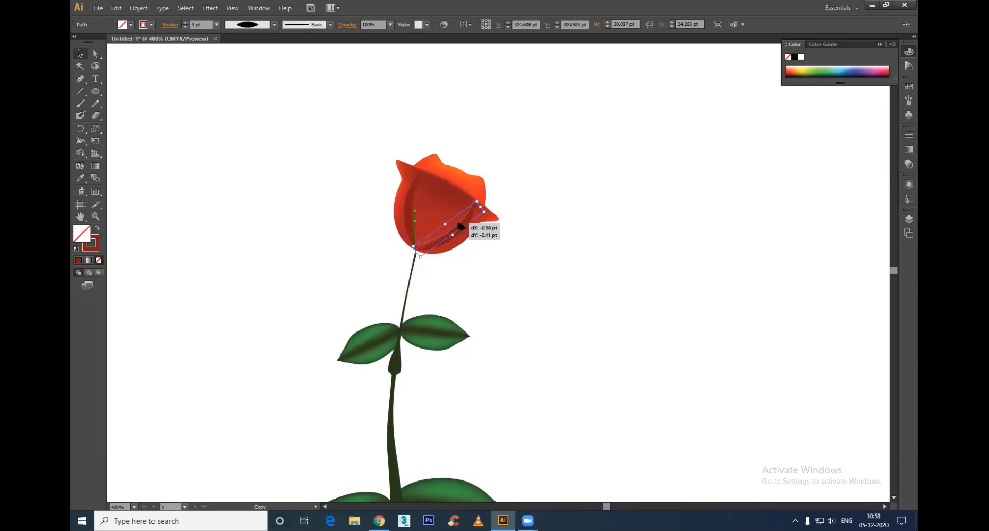
pyautogui.press('a')
pyautogui.moveTo(414, 243); pyautogui.dragTo(417, 250)
pyautogui.hotkey('ctrl', 'z')
pyautogui.hotkey('ctrl', 'z')
pyautogui.moveTo(477, 196); pyautogui.dragTo(447, 181)
pyautogui.moveTo(467, 237); pyautogui.dragTo(438, 215)
pyautogui.press('v')
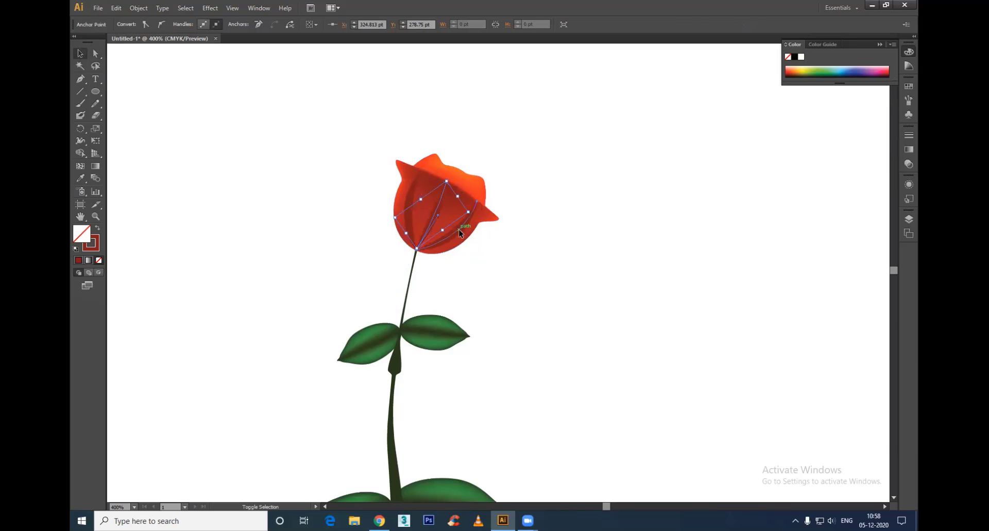
# Step: Group the three petal lines and expand their appearance into filled shapes
pyautogui.keyDown('shift'); pyautogui.click(459, 229); pyautogui.keyUp('shift')
pyautogui.keyDown('shift'); pyautogui.click(409, 211); pyautogui.keyUp('shift')
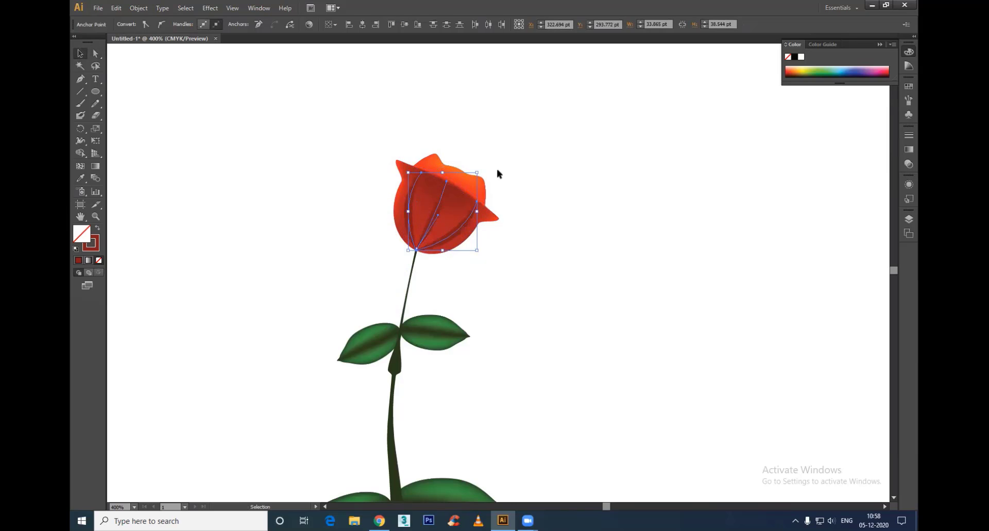
pyautogui.press('a')
pyautogui.press('v')
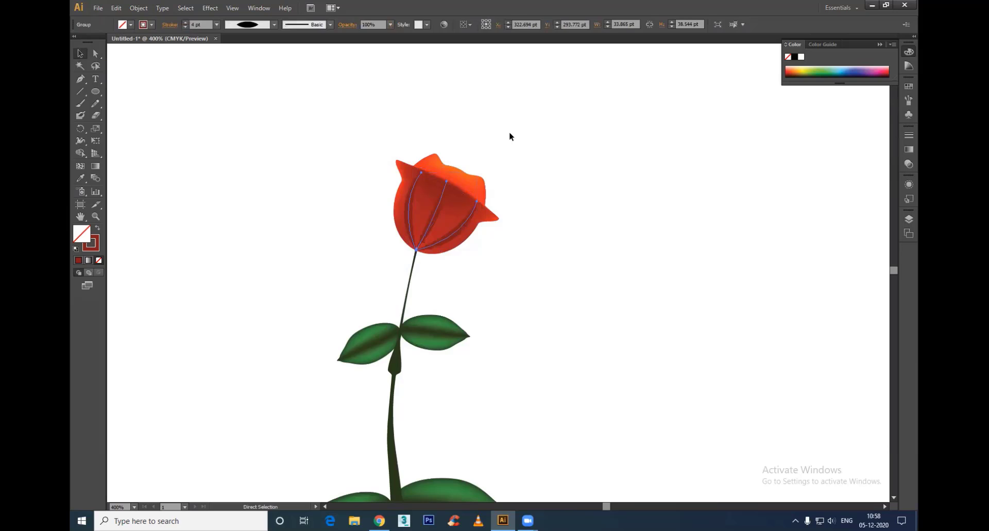
pyautogui.click(139, 7)
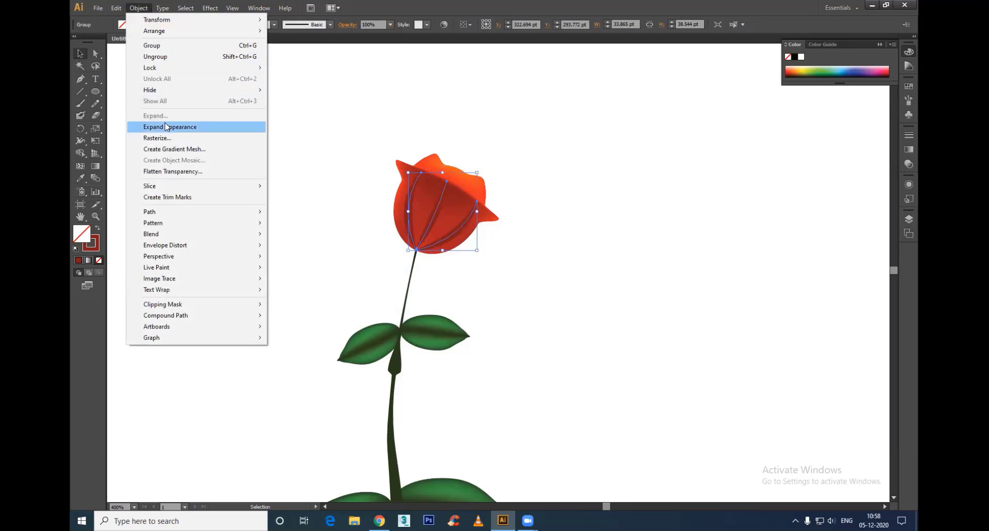
pyautogui.click(166, 126)
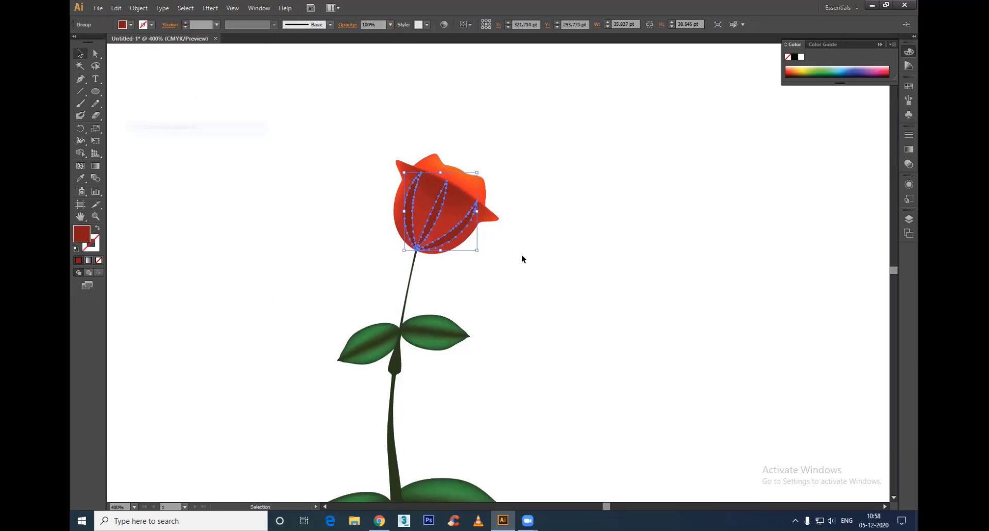
# Step: Reduce the opacity of the grouped petal lines and deselect them
pyautogui.click(390, 24)
pyautogui.click(403, 69)
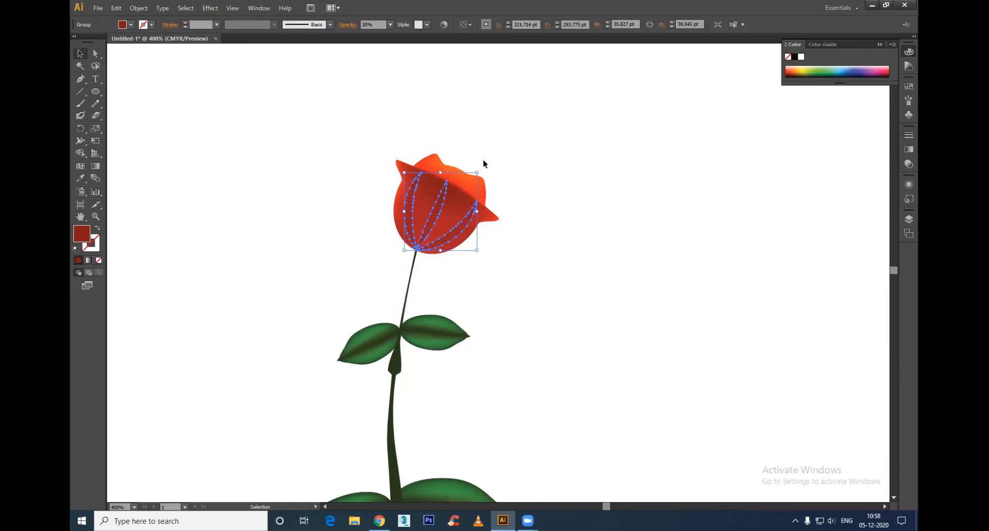
pyautogui.click(391, 25)
pyautogui.click(401, 113)
pyautogui.click(567, 206)
pyautogui.scroll(-2, 546, 163)
pyautogui.moveTo(565, 212); pyautogui.dragTo(517, 158)
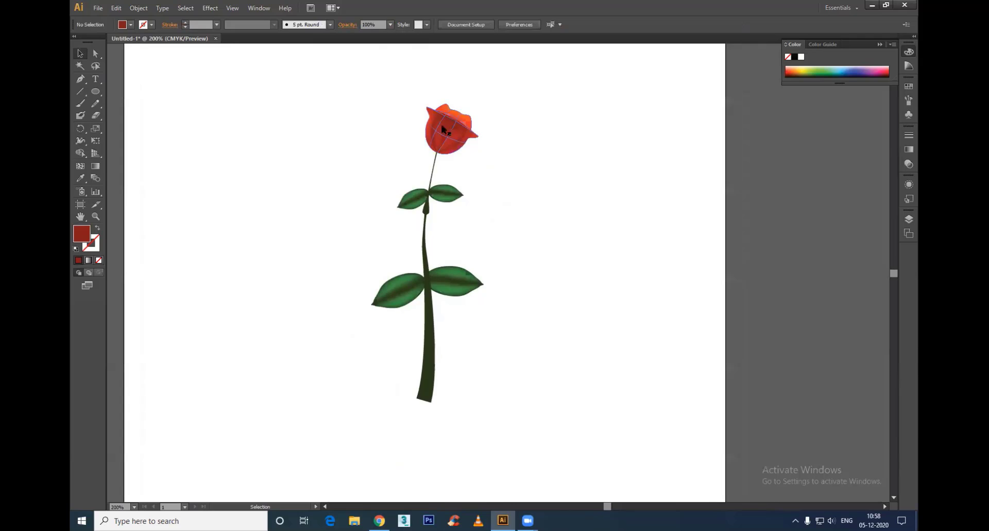
# Step: Scale the petal line group down toward the flower's base and deselect it
pyautogui.click(461, 145)
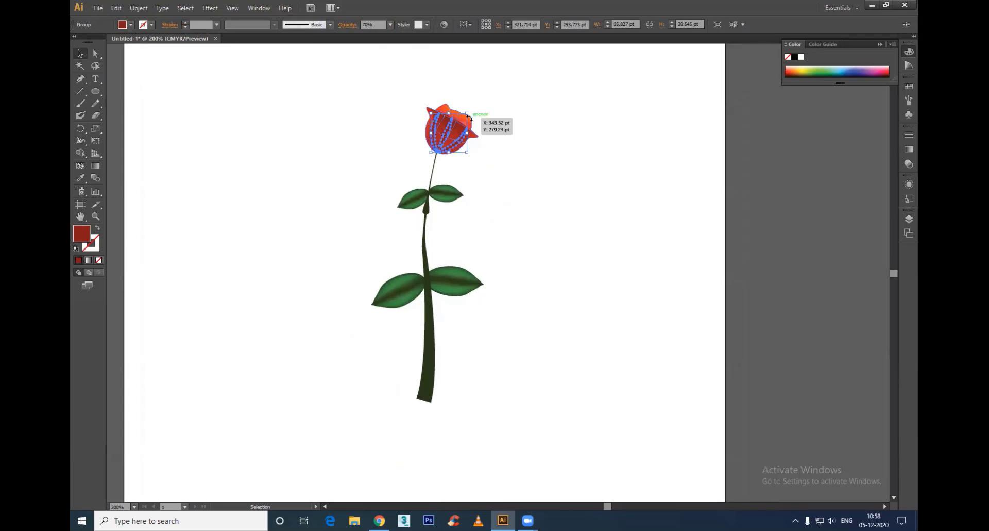
pyautogui.moveTo(466, 114); pyautogui.dragTo(446, 146)
pyautogui.click(492, 132)
pyautogui.click(581, 199)
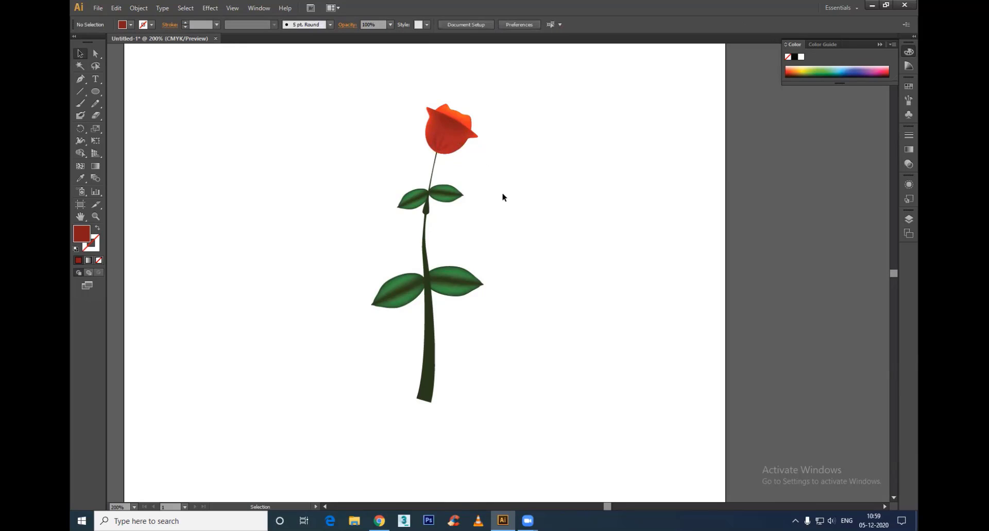
# Step: Select the whole flower with its stem and leaves and group it
pyautogui.moveTo(541, 81); pyautogui.dragTo(256, 457)
pyautogui.press('a')
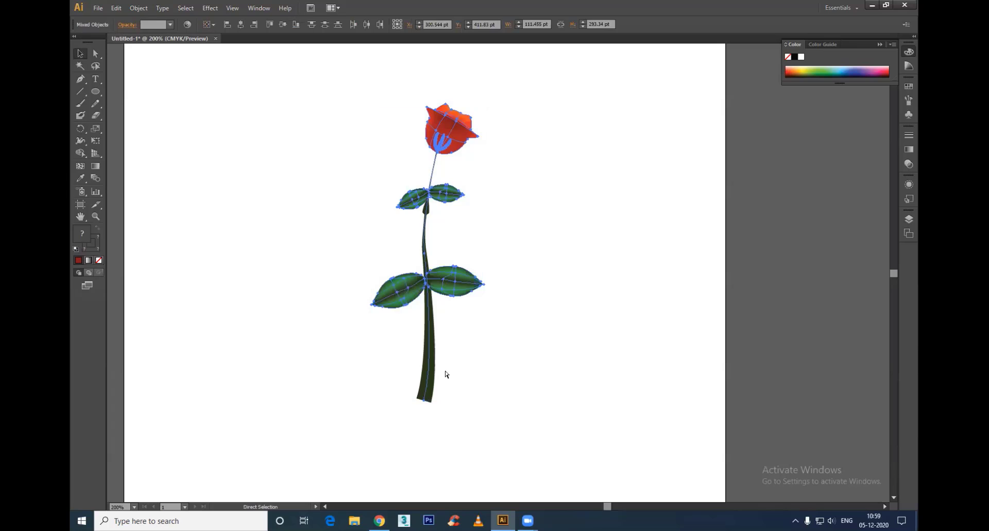
pyautogui.press('v')
# Step: Try to scale the grouped flower down and move it up the page, and undo both changes
pyautogui.moveTo(485, 104); pyautogui.dragTo(453, 190)
pyautogui.click(442, 303)
pyautogui.moveTo(427, 295); pyautogui.dragTo(424, 236)
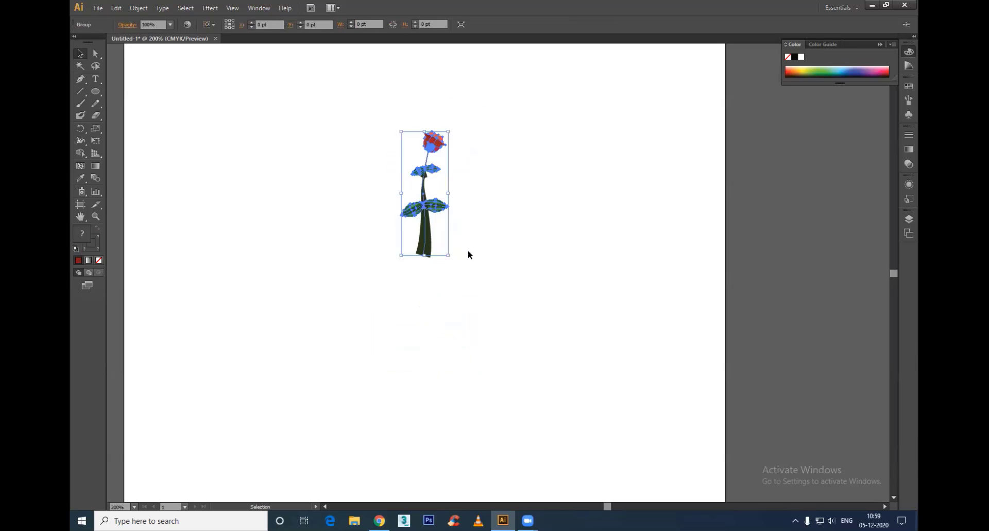
pyautogui.press('a')
pyautogui.press('v')
pyautogui.click(479, 204)
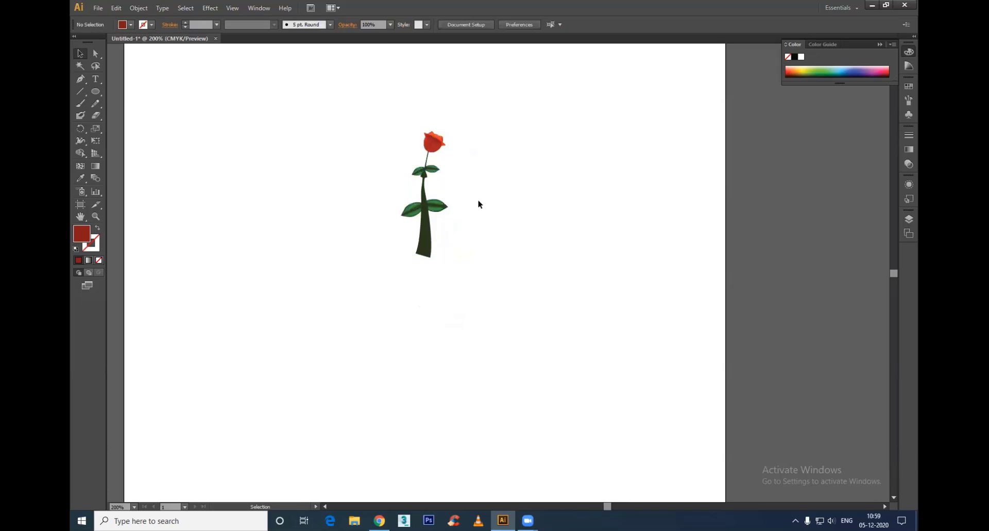
pyautogui.hotkey('ctrl', 'z')
pyautogui.hotkey('ctrl', 'z')
pyautogui.click(540, 315)
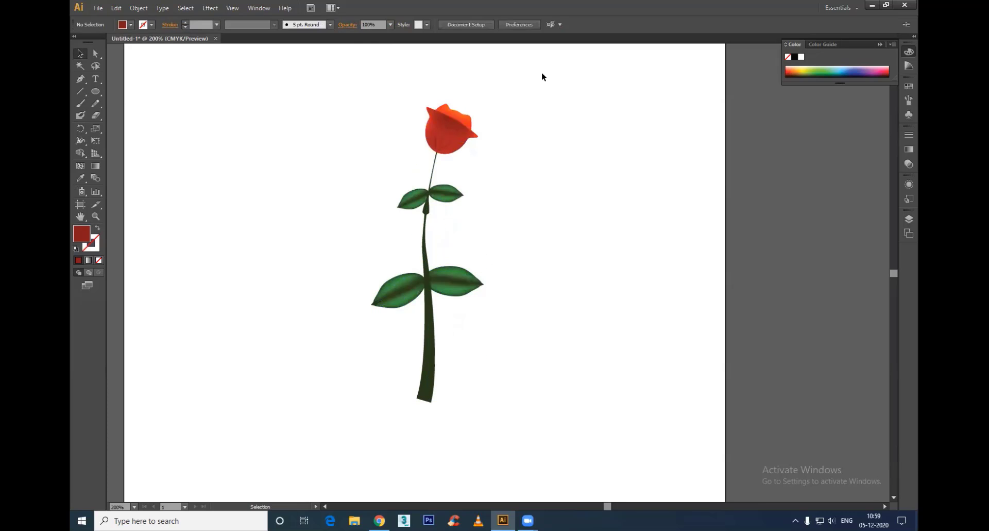
# Step: Try to shrink the flower group toward its lower-left corner to about 89 pt tall, and undo the scaling
pyautogui.moveTo(542, 72); pyautogui.dragTo(315, 466)
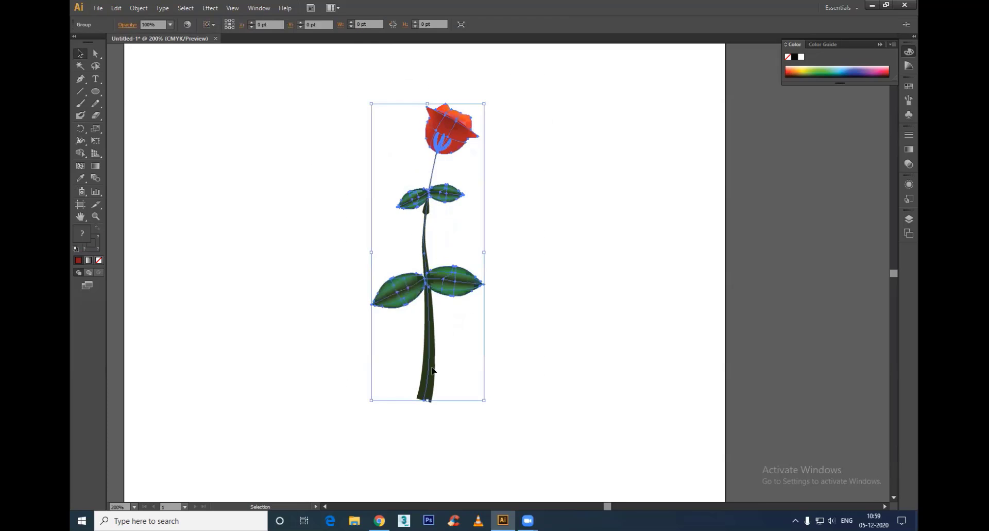
pyautogui.click(460, 345)
pyautogui.click(430, 340)
pyautogui.moveTo(483, 103); pyautogui.dragTo(403, 287)
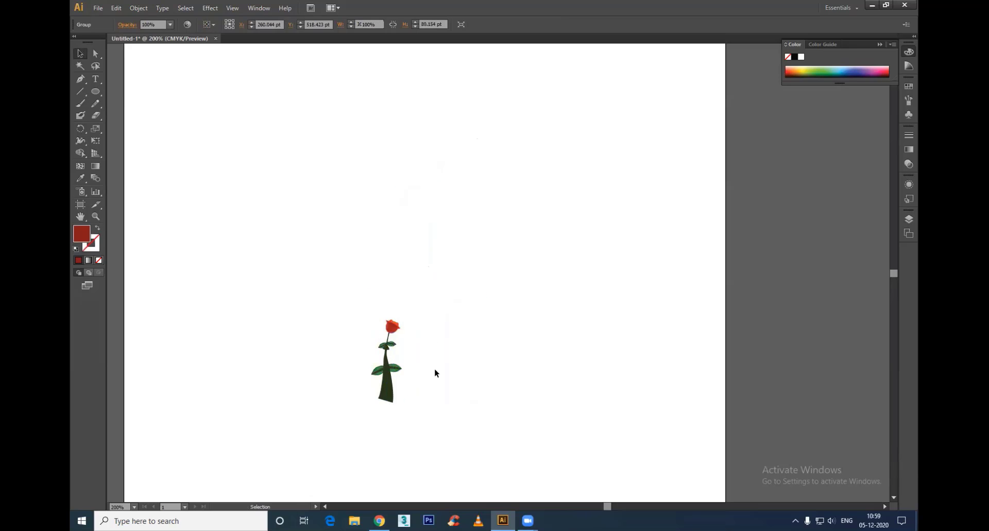
pyautogui.click(434, 368)
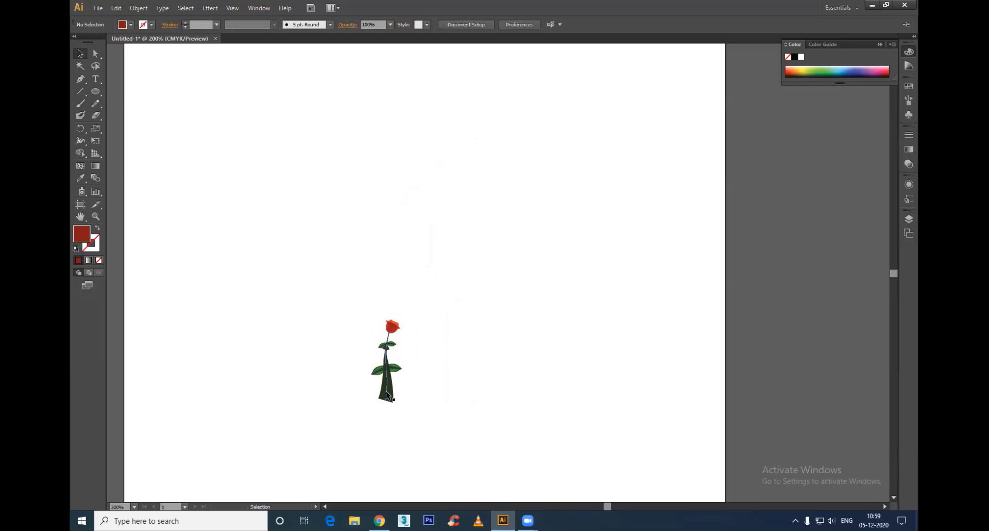
pyautogui.press('a')
pyautogui.hotkey('ctrl', 'z')
pyautogui.hotkey('ctrl', 'z')
pyautogui.press('v')
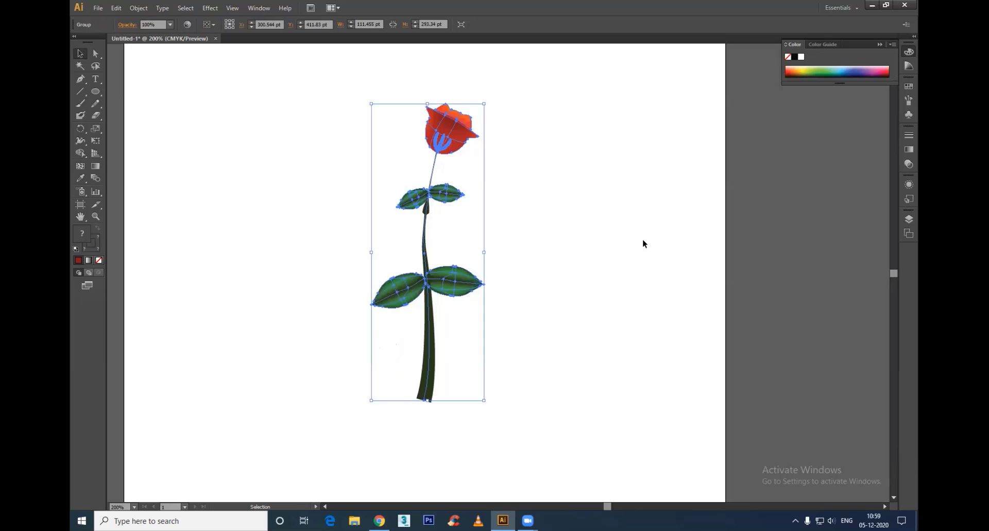
# Step: Try to select the stem path on its own inside the flower group
pyautogui.click(487, 341)
pyautogui.click(437, 320)
pyautogui.click(460, 357)
pyautogui.press('a')
pyautogui.click(430, 345)
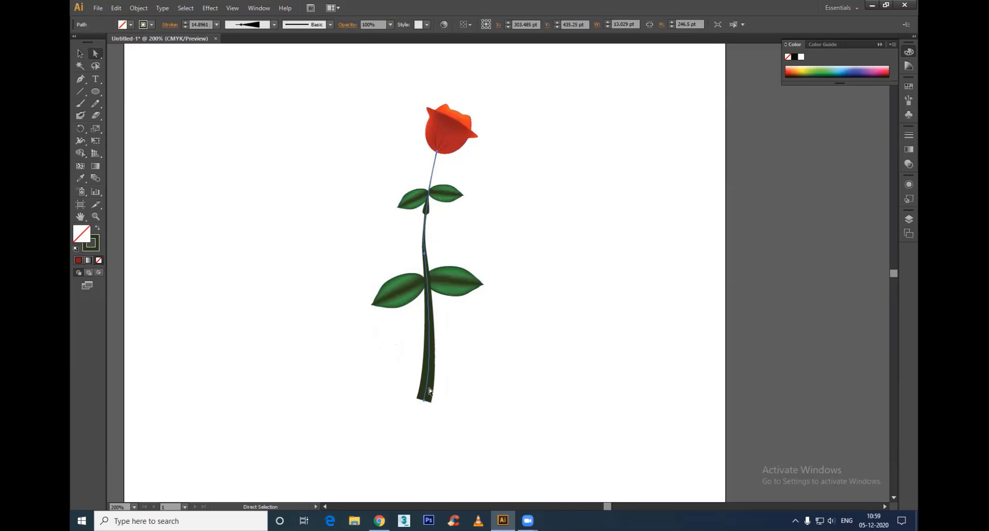
pyautogui.press('v')
pyautogui.moveTo(547, 71); pyautogui.dragTo(262, 465)
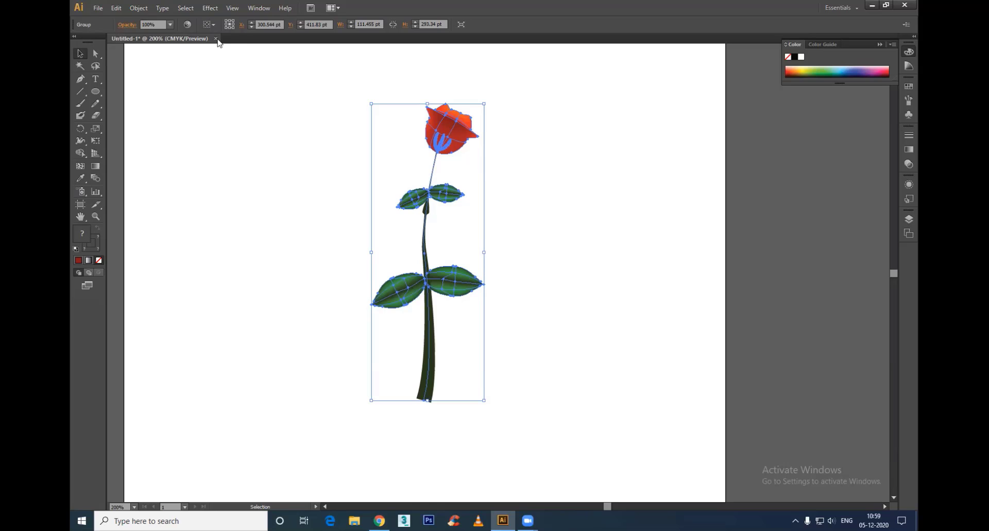
pyautogui.click(437, 333)
pyautogui.click(432, 332)
pyautogui.click(466, 357)
pyautogui.click(433, 332)
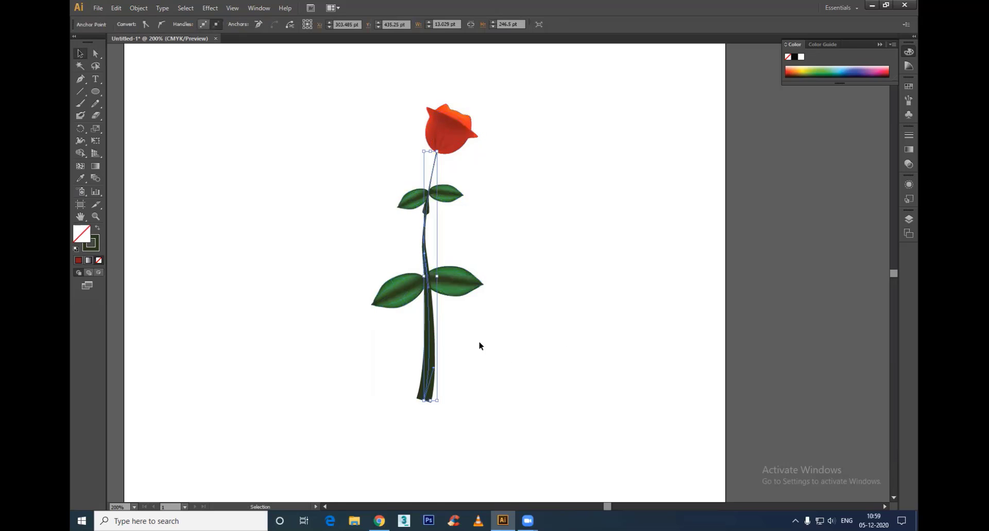
pyautogui.click(485, 285)
# Step: Isolate the flower group, expand the appearance of its stem path, and exit isolation
pyautogui.doubleClick(428, 308)
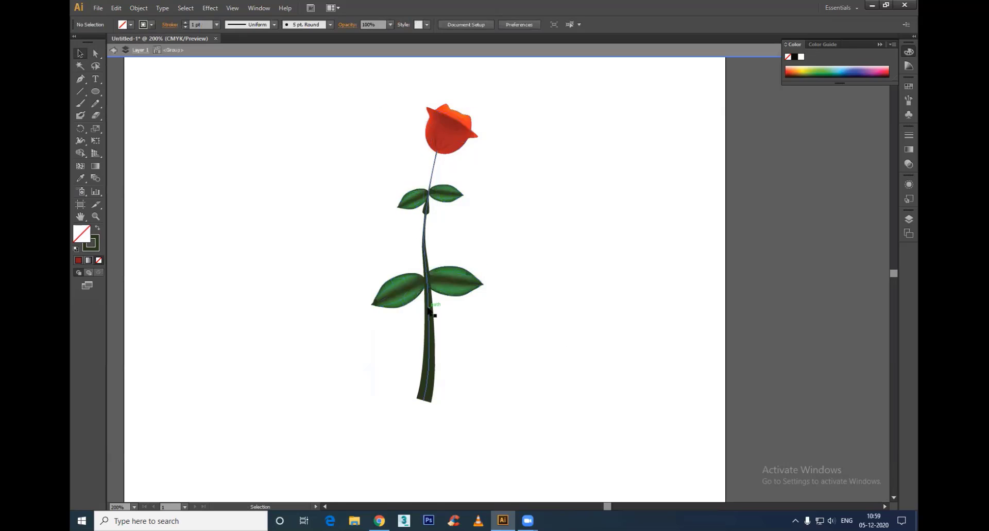
pyautogui.click(428, 309)
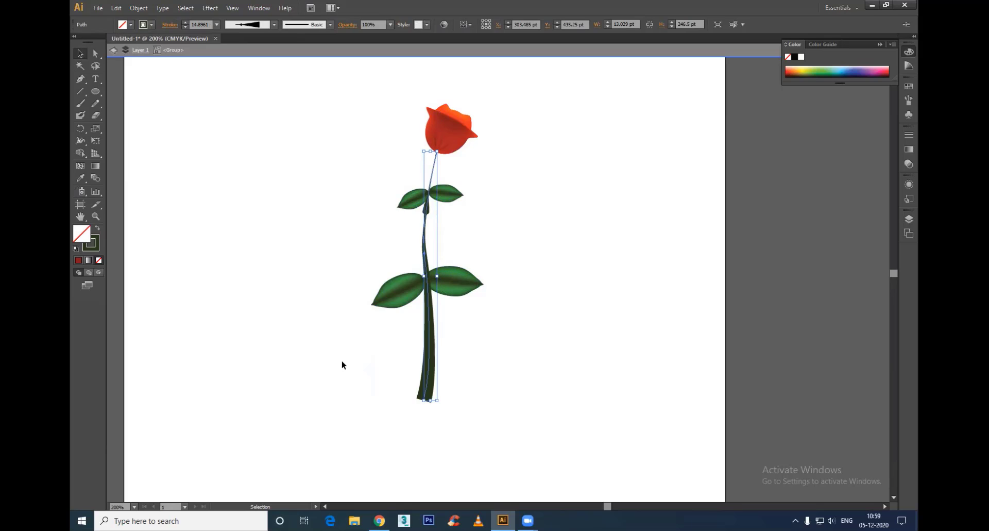
pyautogui.click(383, 234)
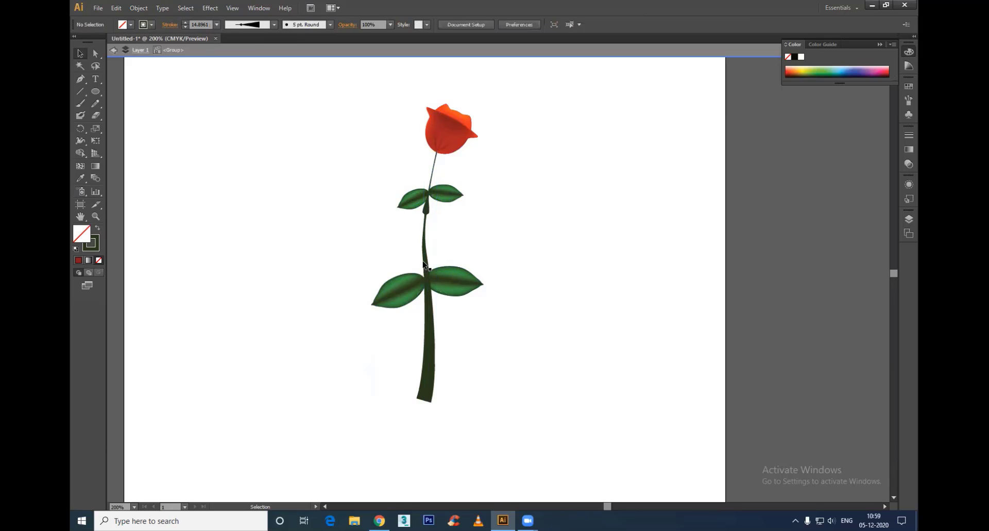
pyautogui.click(437, 330)
pyautogui.click(139, 8)
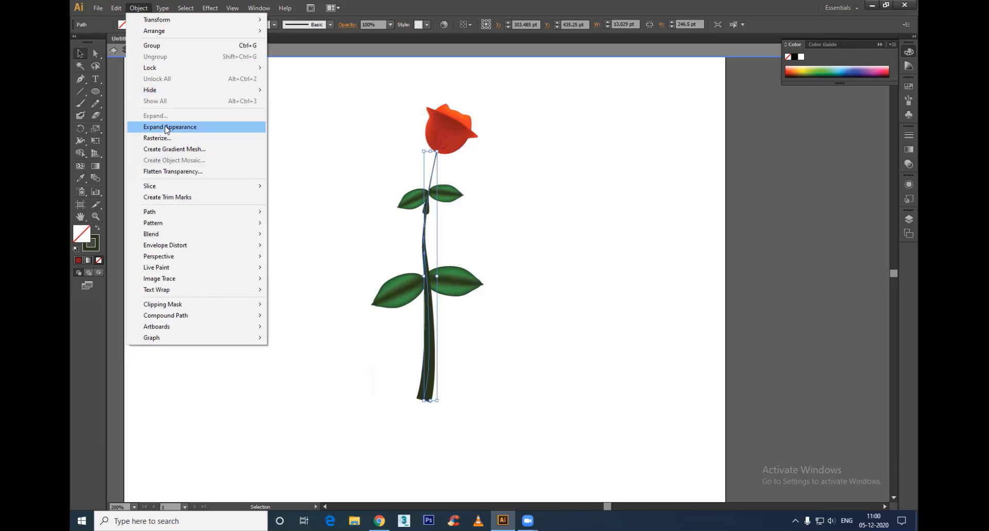
pyautogui.click(166, 126)
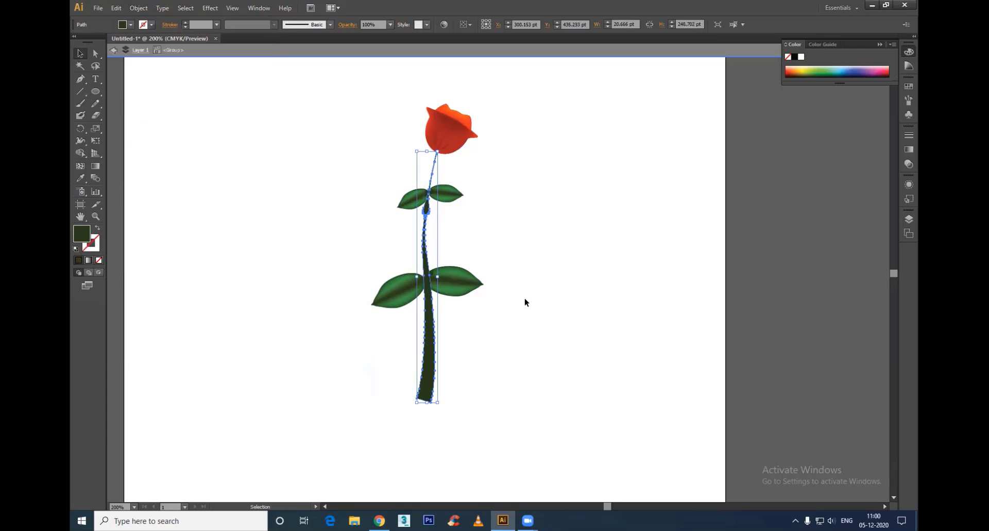
pyautogui.doubleClick(524, 303)
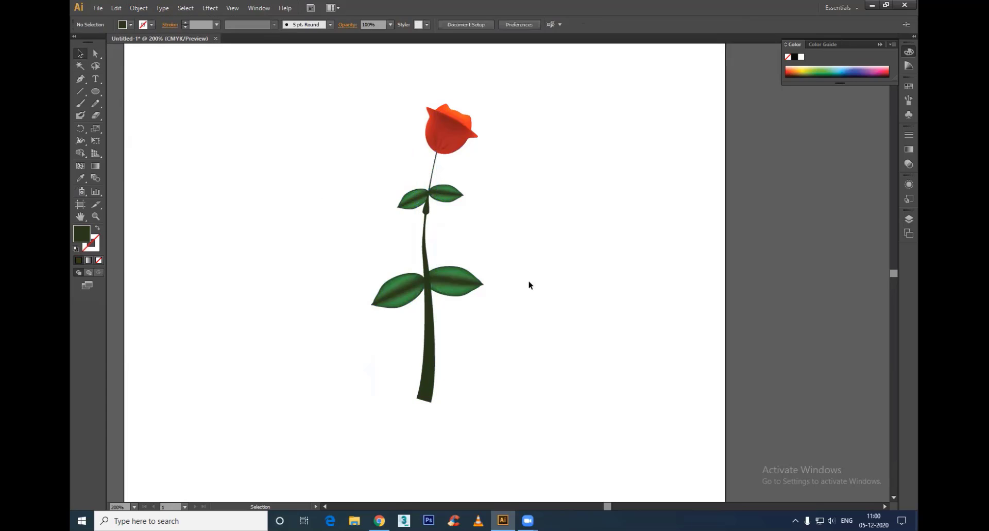
# Step: Scale the flower group down proportionally to about 40 by 107 pt
pyautogui.click(446, 211)
pyautogui.moveTo(480, 105); pyautogui.dragTo(410, 292)
pyautogui.click(591, 396)
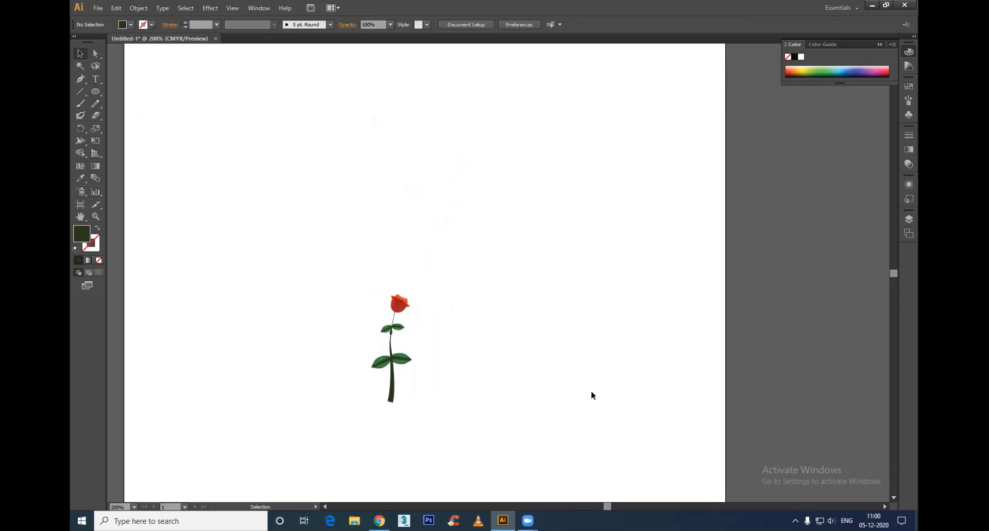
pyautogui.scroll(1, 590, 392)
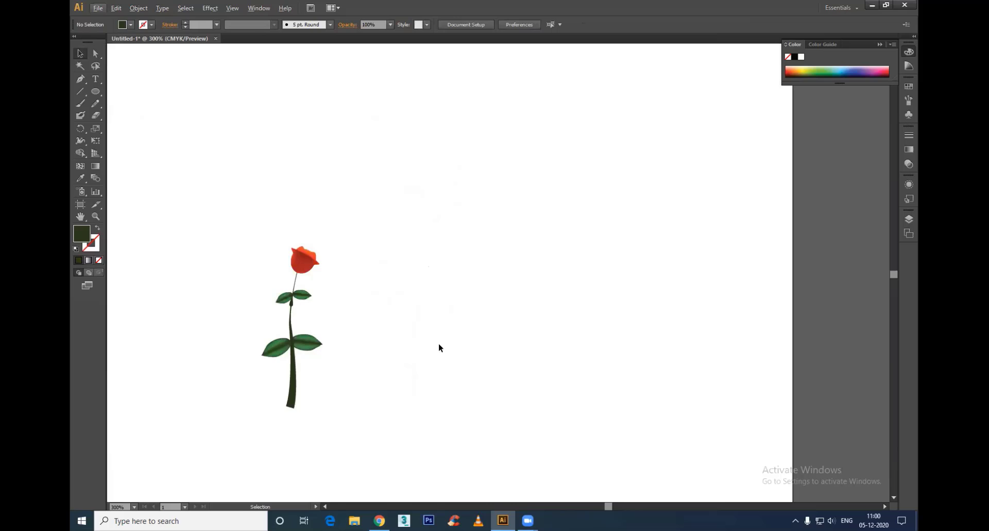
pyautogui.click(296, 388)
pyautogui.scroll(-1, 431, 271)
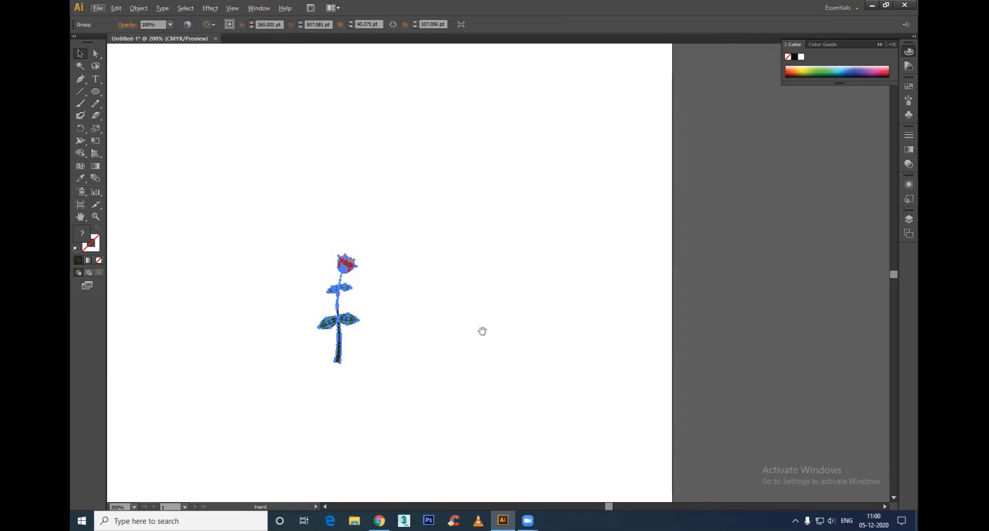
pyautogui.moveTo(482, 330); pyautogui.dragTo(541, 321)
pyautogui.moveTo(318, 166); pyautogui.dragTo(566, 392)
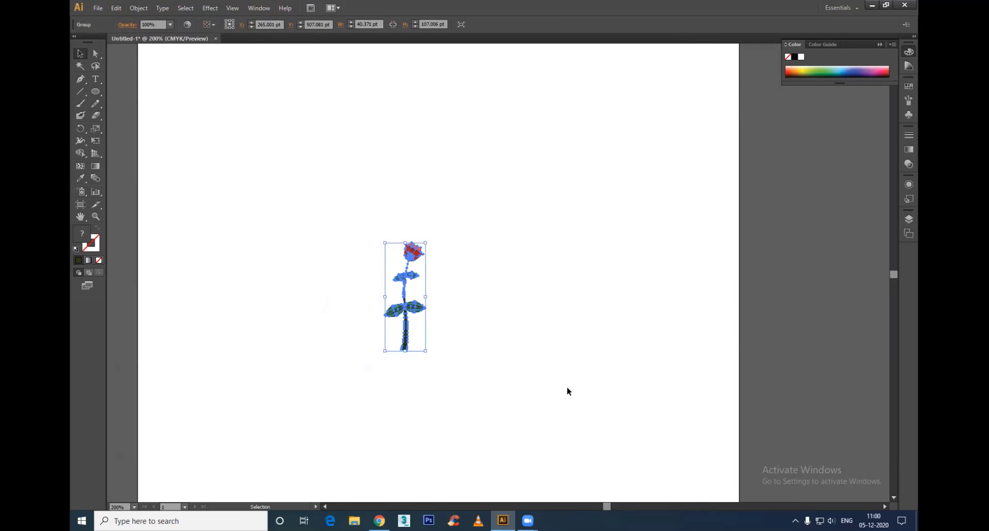
# Step: Enlarge the flower group to about 77 by 205 pt and place it in the left part of the page
pyautogui.click(544, 301)
pyautogui.click(407, 257)
pyautogui.moveTo(428, 241); pyautogui.dragTo(497, 147)
pyautogui.click(460, 286)
pyautogui.moveTo(426, 277); pyautogui.dragTo(328, 324)
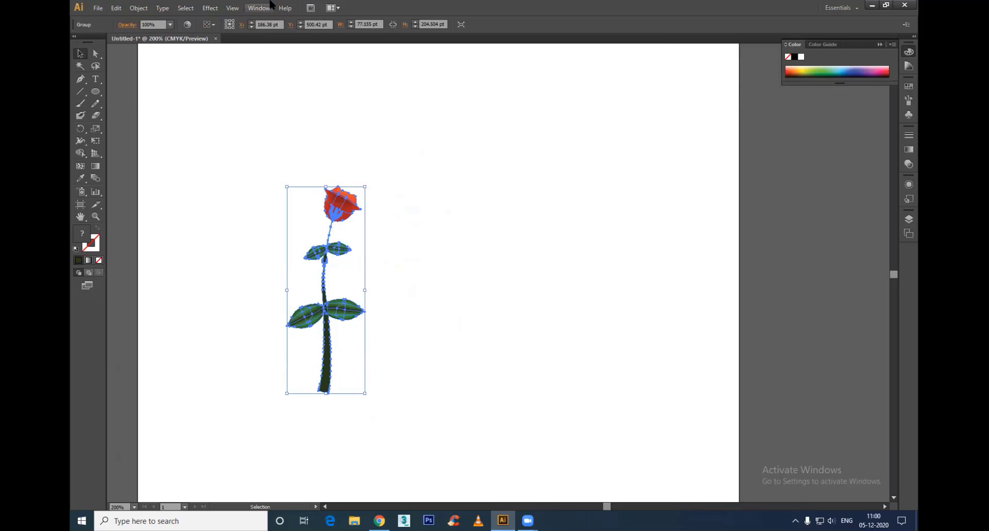
# Step: Save the flower group as a new symbol named "fs", keeping the Movie Clip type
pyautogui.click(251, 8)
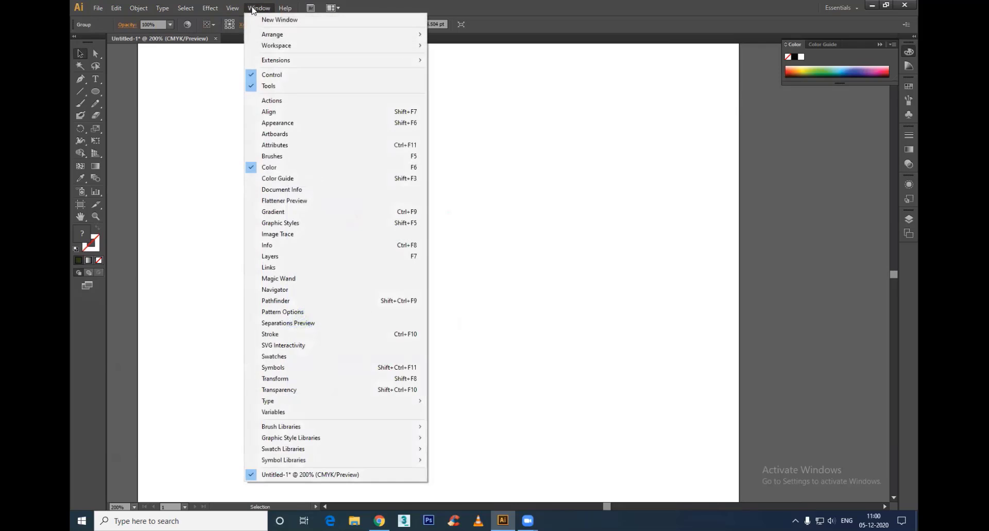
pyautogui.click(275, 368)
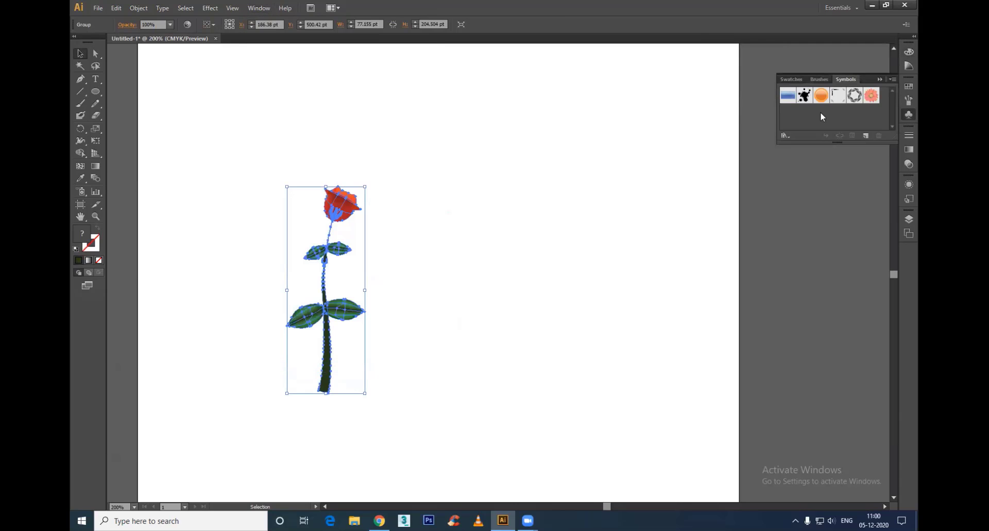
pyautogui.moveTo(342, 292); pyautogui.dragTo(802, 119)
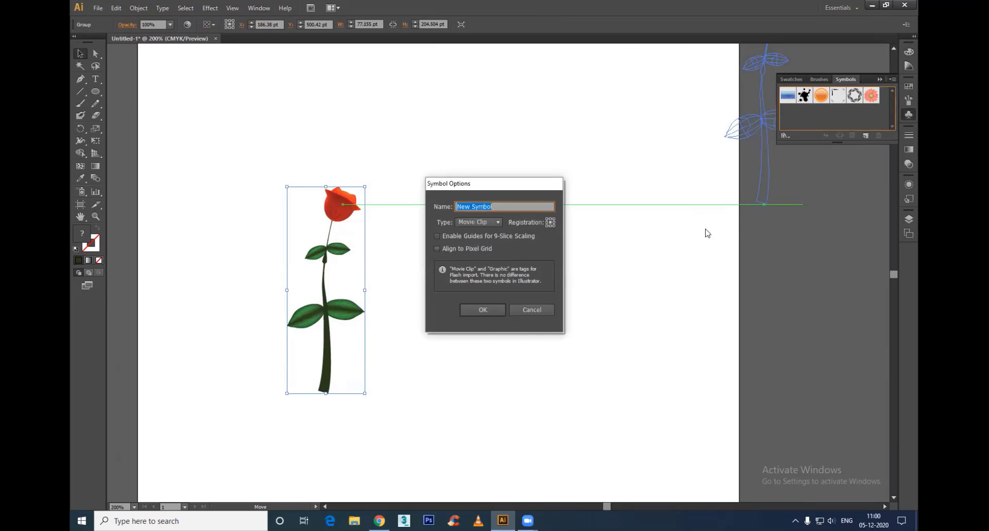
pyautogui.write('fa')
pyautogui.click(493, 310)
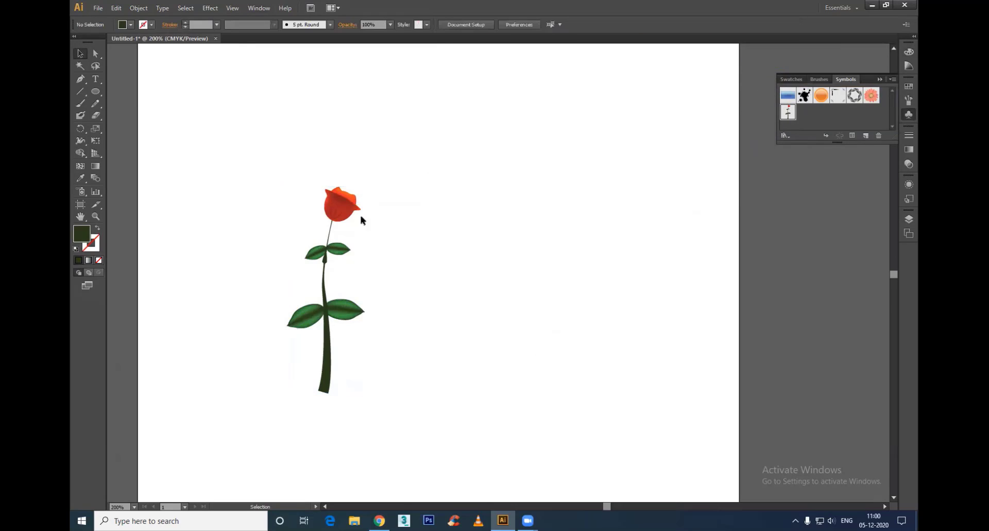
# Step: Delete the original flower and place an instance of the flower symbol in the page's upper right part
pyautogui.press('Delete')
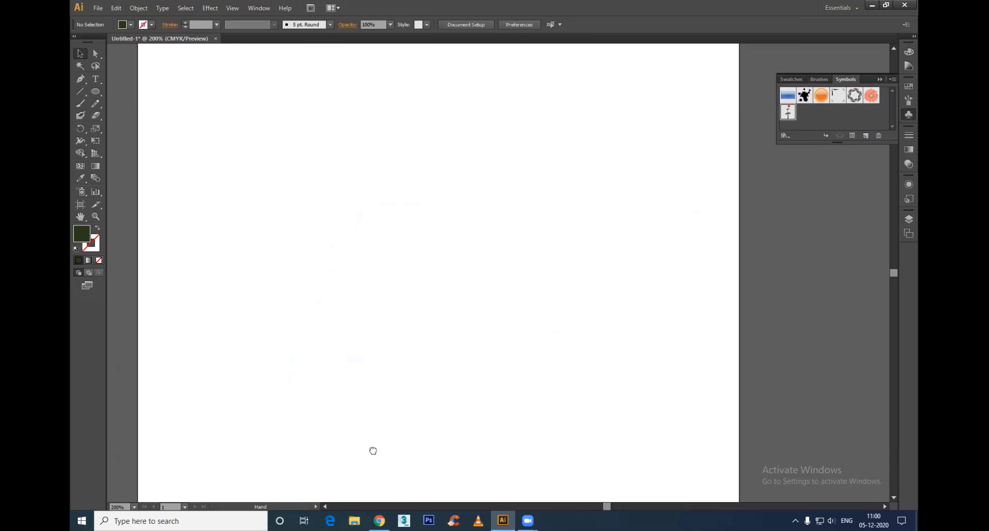
pyautogui.scroll(-5, 445, 267)
pyautogui.scroll(2, 494, 219)
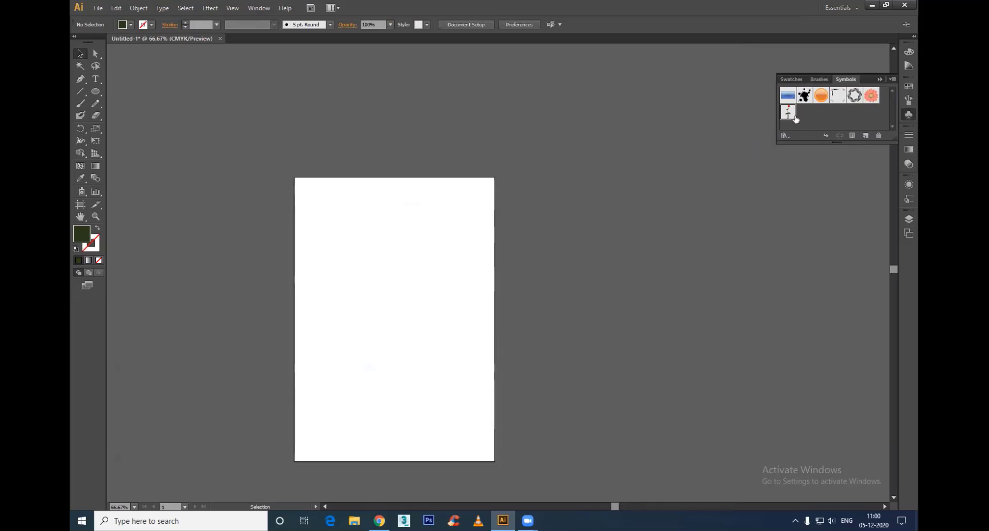
pyautogui.moveTo(789, 113); pyautogui.dragTo(441, 270)
pyautogui.click(509, 338)
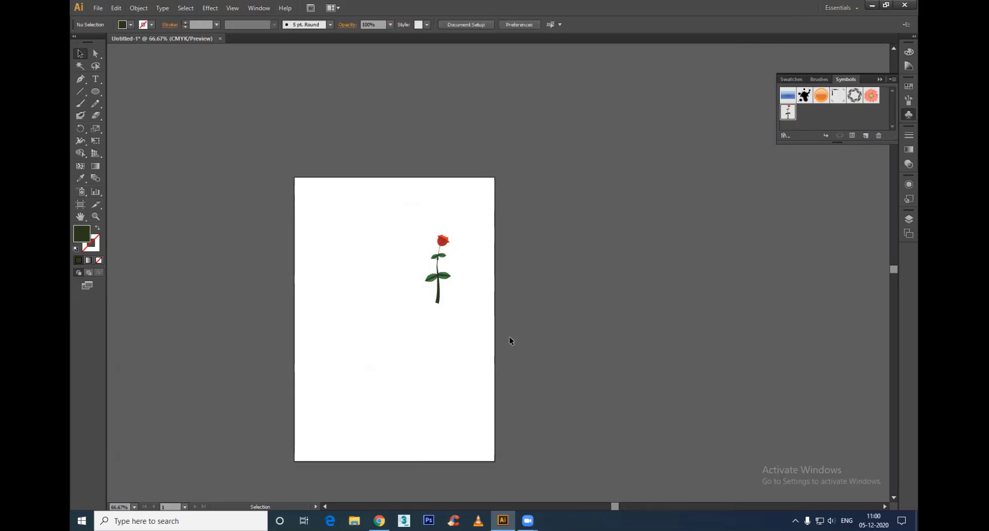
# Step: Reposition the flower symbol instance higher on the page and delete it to clear the page
pyautogui.scroll(3, 452, 243)
pyautogui.scroll(-5, 458, 252)
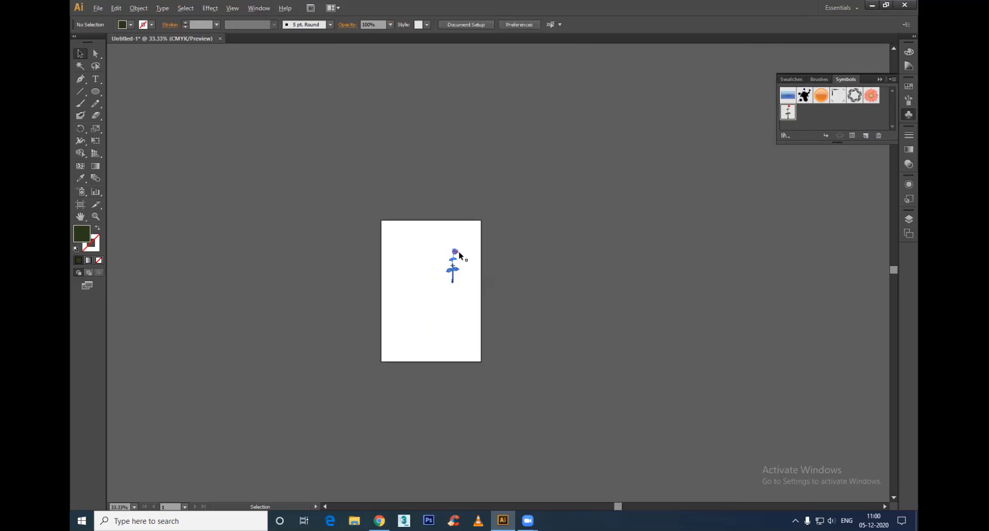
pyautogui.scroll(3, 459, 253)
pyautogui.moveTo(451, 274); pyautogui.dragTo(491, 189)
pyautogui.hotkey('ctrl', 'a')
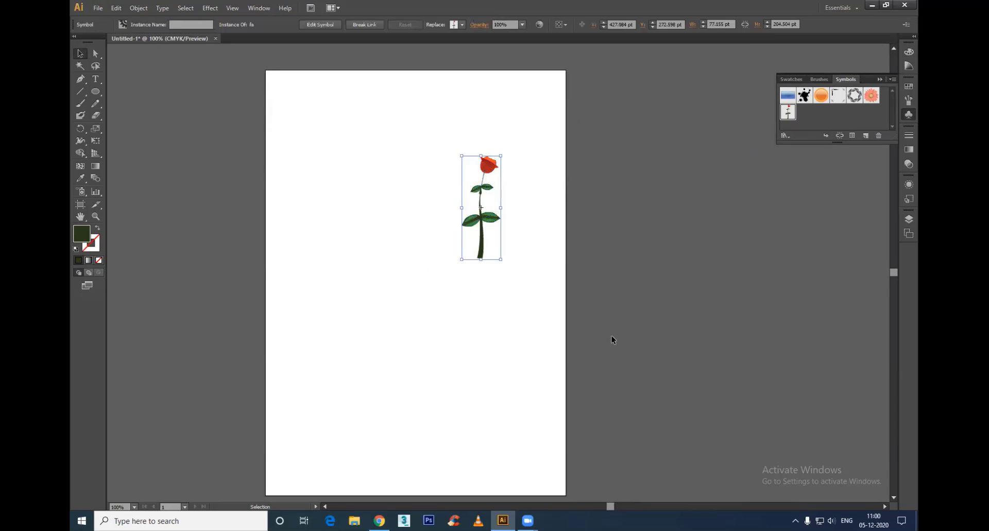
pyautogui.press('Delete')
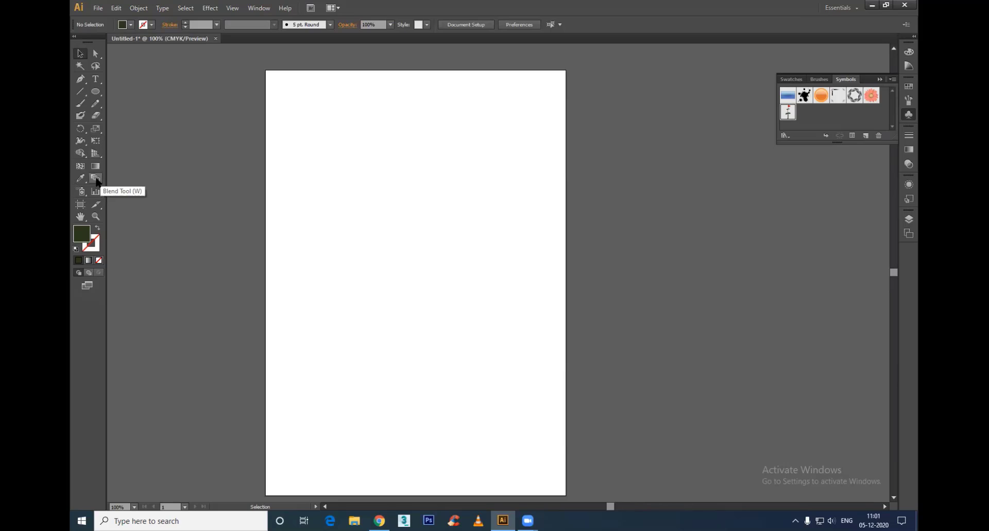
pyautogui.scroll(1, 417, 206)
pyautogui.moveTo(342, 216); pyautogui.dragTo(364, 228)
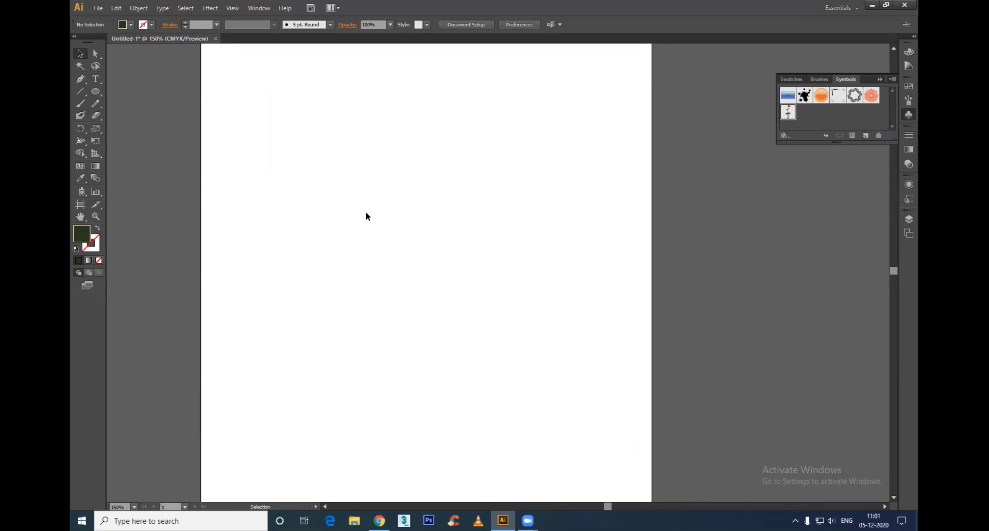
# Step: Draw a dark green circle about 146 pt in diameter near the middle of the empty page
pyautogui.click(95, 92)
pyautogui.moveTo(307, 153); pyautogui.dragTo(421, 259)
pyautogui.press('v')
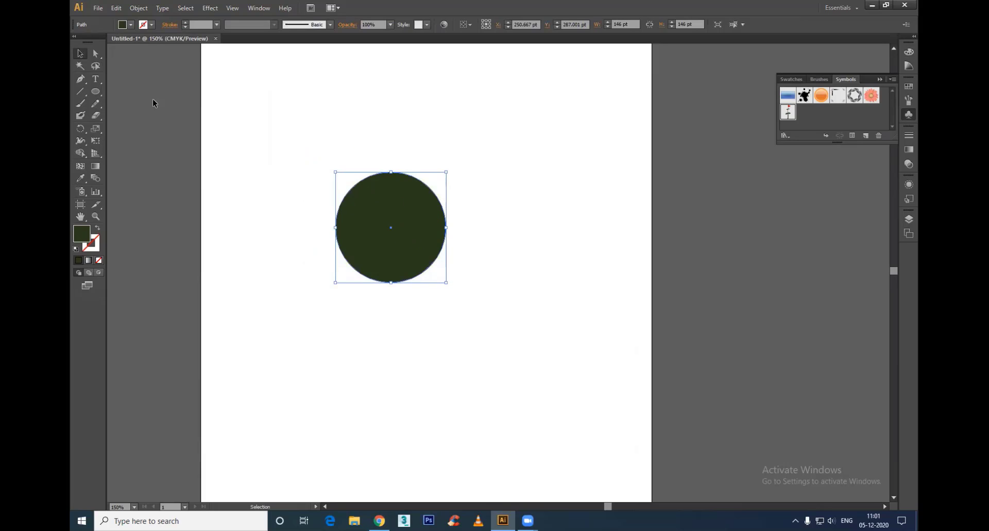
# Step: Draw a rectangle about 125 by 130 pt beside the circle and fill it with light green
pyautogui.moveTo(95, 92); pyautogui.dragTo(158, 94)
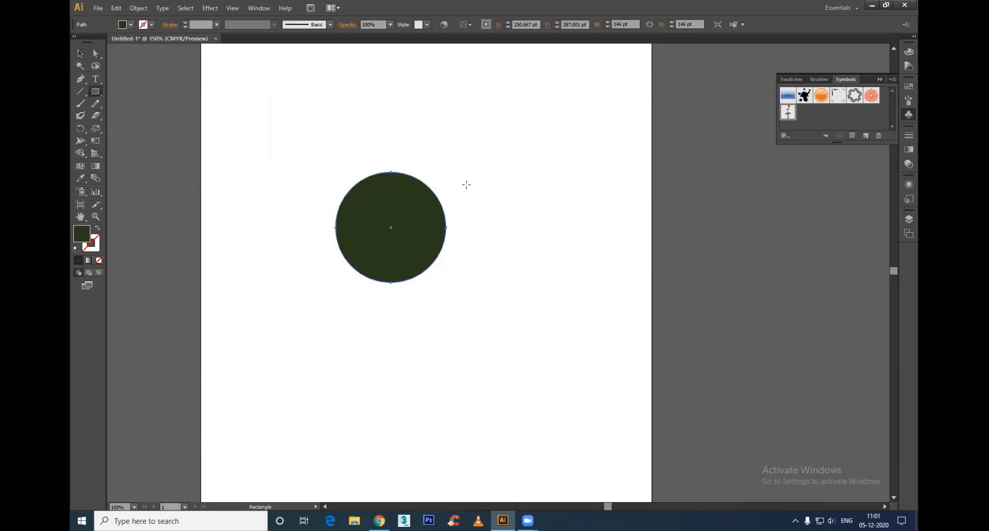
pyautogui.moveTo(467, 184); pyautogui.dragTo(561, 283)
pyautogui.press('v')
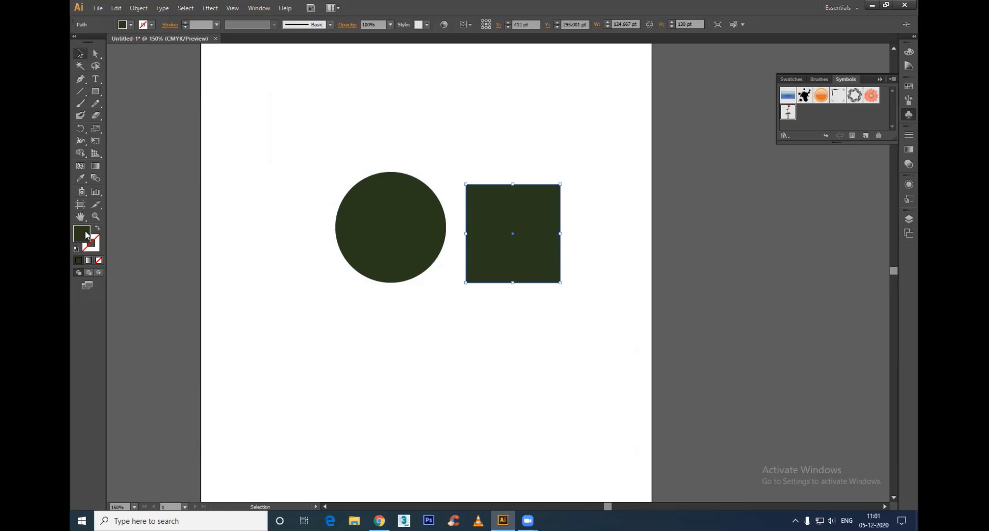
pyautogui.doubleClick(82, 235)
pyautogui.click(443, 213)
pyautogui.click(612, 203)
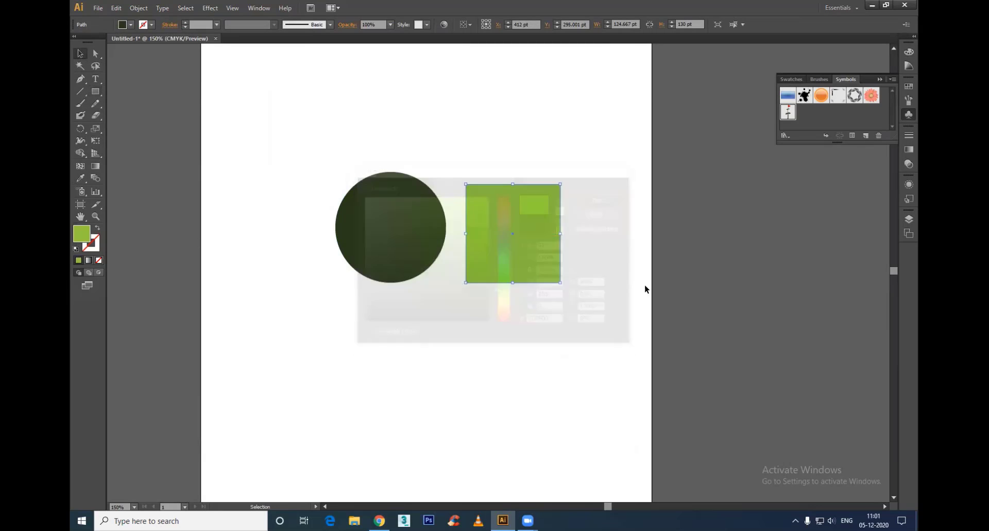
# Step: Blend the dark green circle into the light green rectangle with the Blend tool
pyautogui.moveTo(586, 149); pyautogui.dragTo(183, 378)
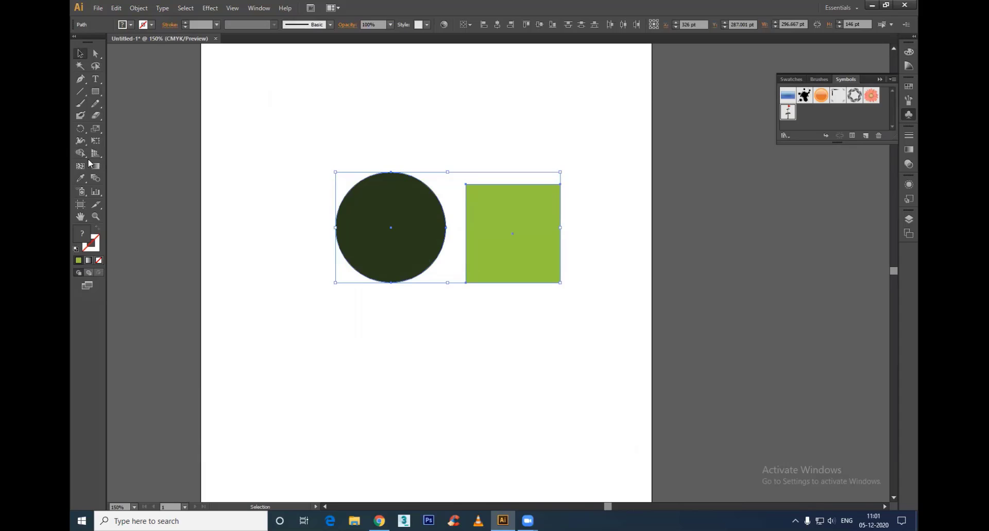
pyautogui.click(95, 178)
pyautogui.click(391, 228)
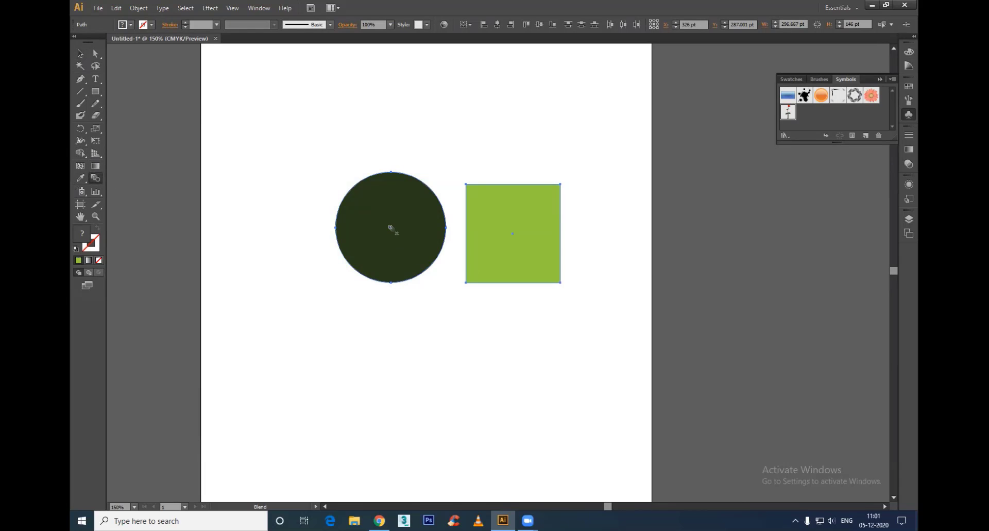
pyautogui.click(513, 235)
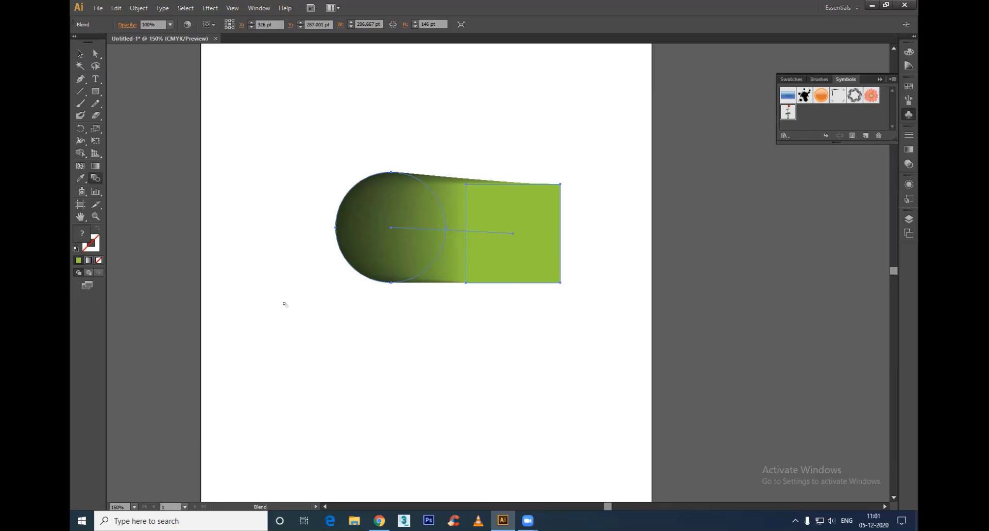
# Step: Set the shape blend's spacing to Specified Steps with a value of 3, with the preview turned on
pyautogui.press('Return')
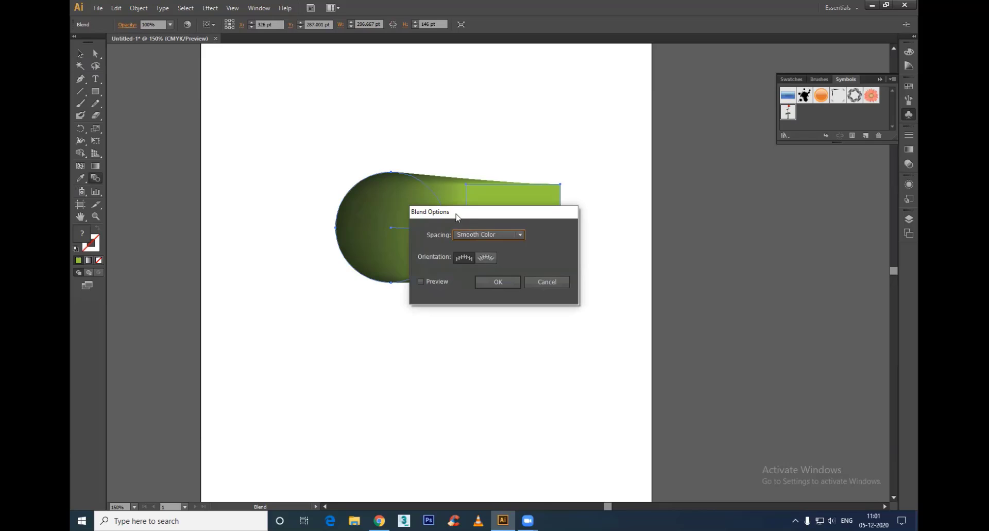
pyautogui.moveTo(467, 221); pyautogui.dragTo(635, 120)
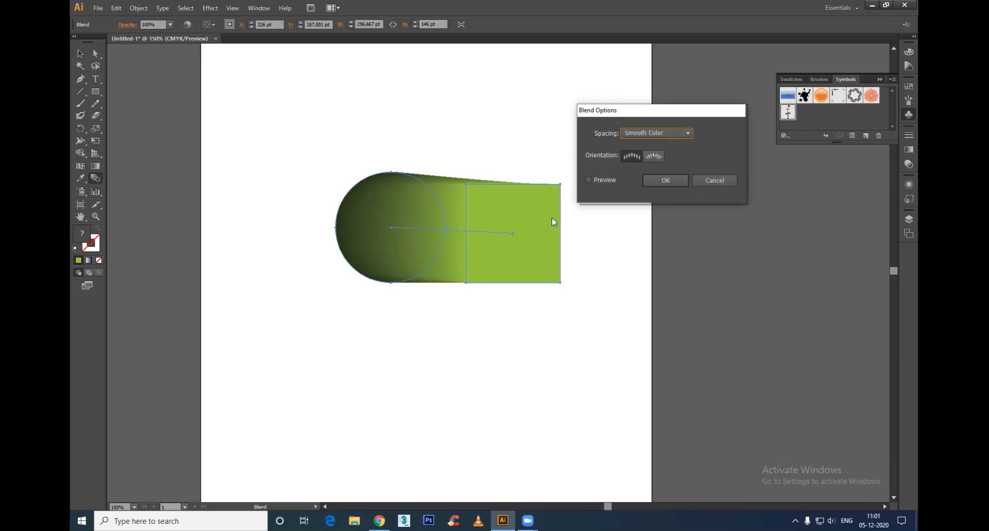
pyautogui.click(598, 178)
pyautogui.click(645, 131)
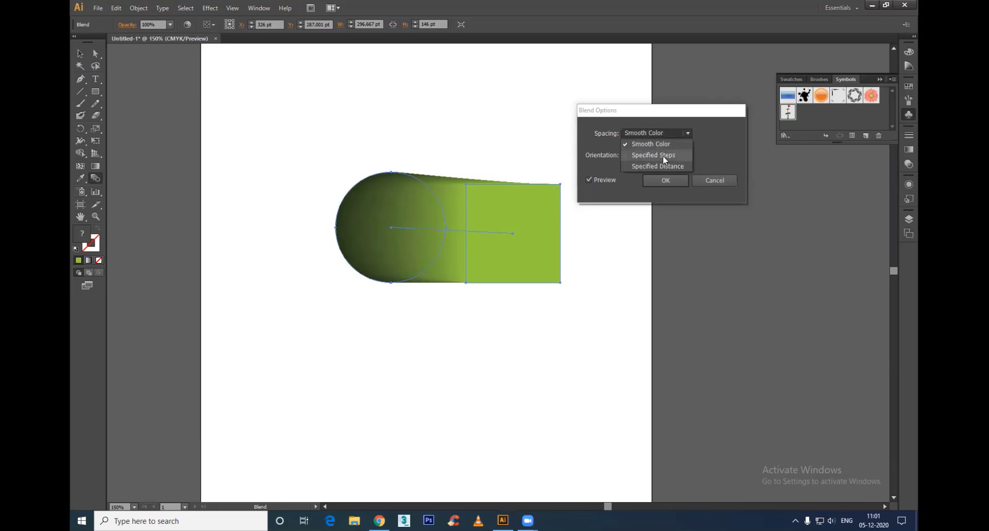
pyautogui.click(664, 156)
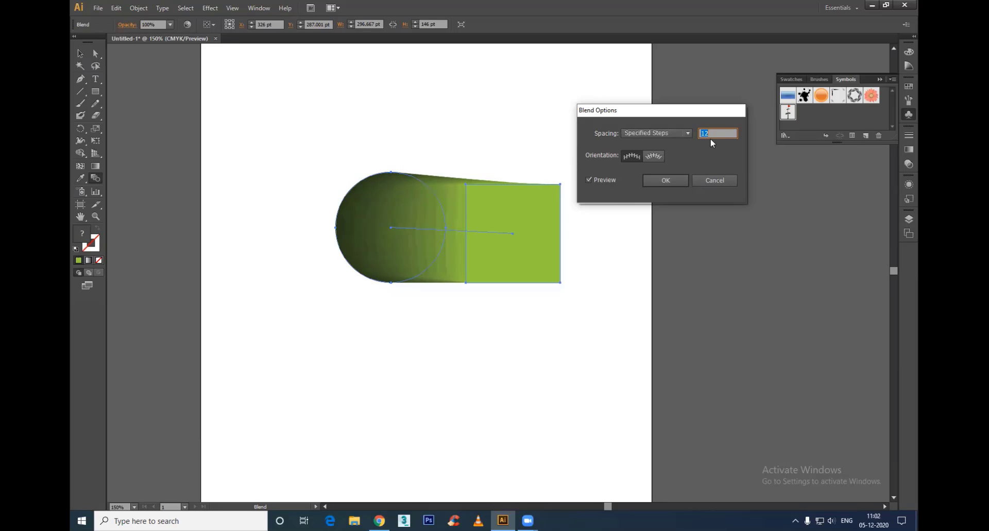
pyautogui.write('1')
pyautogui.write('4')
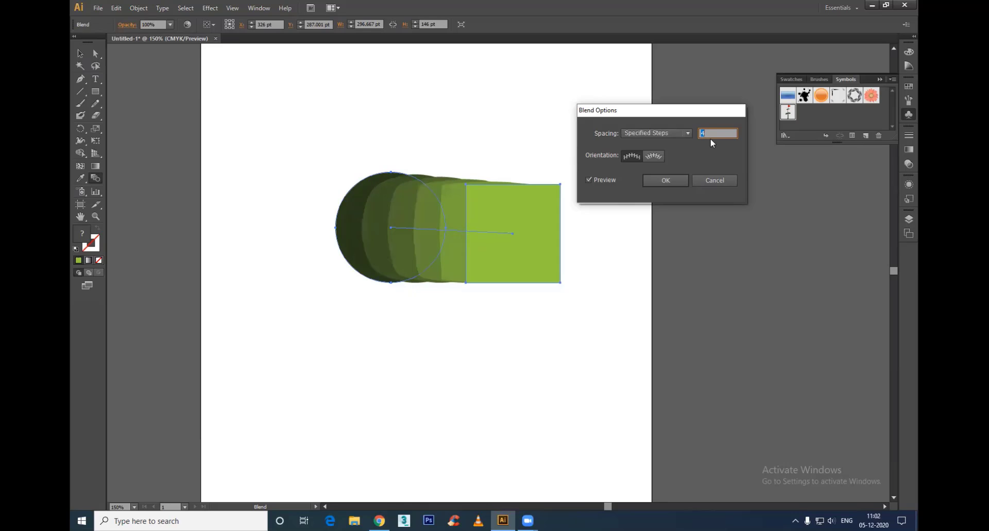
pyautogui.write('3')
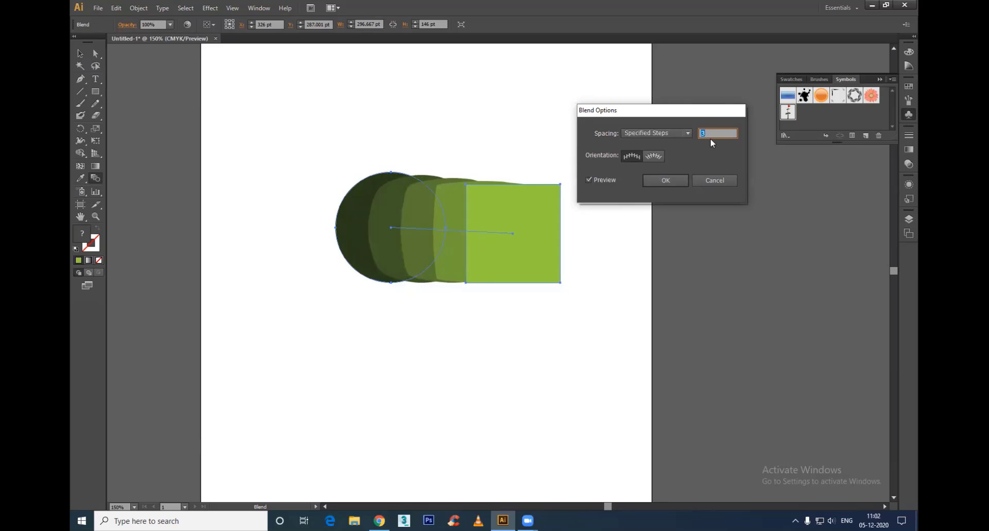
pyautogui.click(672, 179)
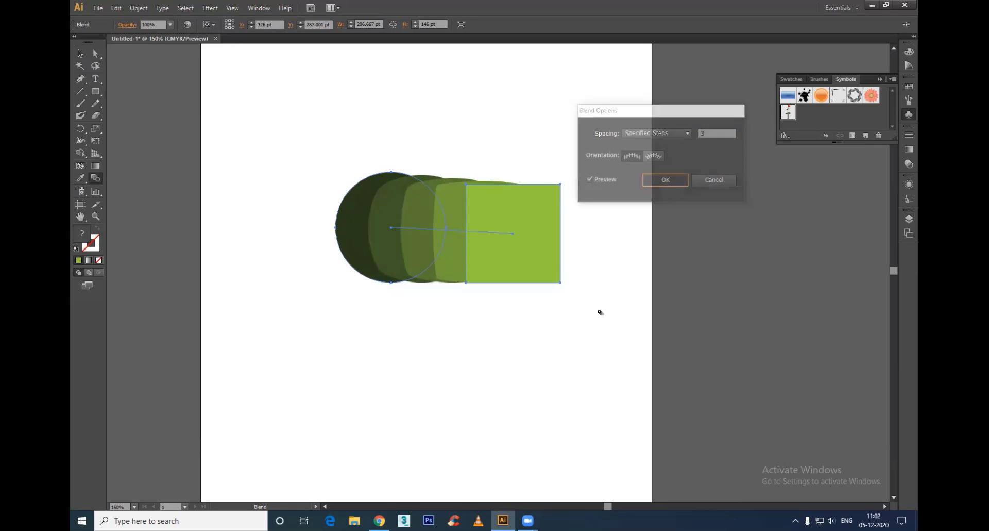
pyautogui.click(80, 54)
pyautogui.click(266, 301)
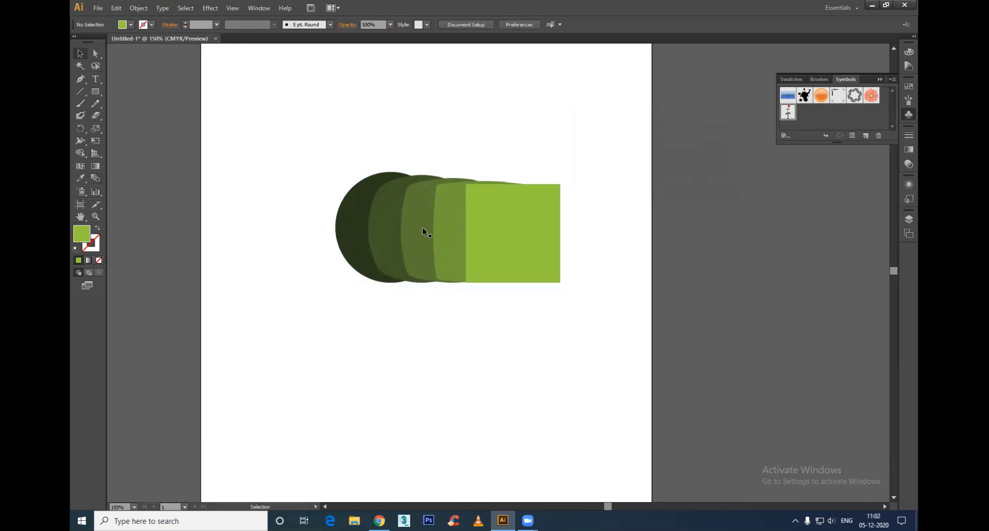
pyautogui.click(422, 227)
pyautogui.press('Return')
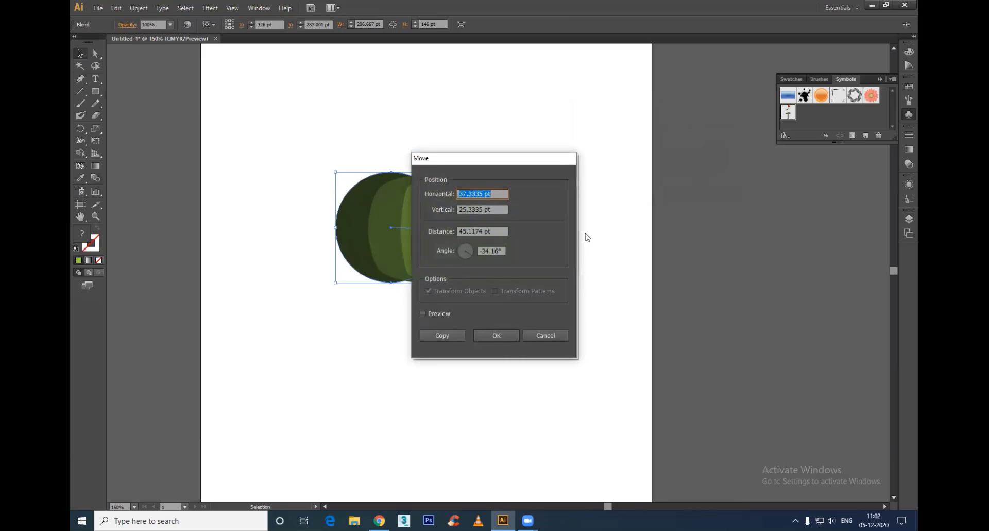
pyautogui.click(545, 336)
pyautogui.click(557, 286)
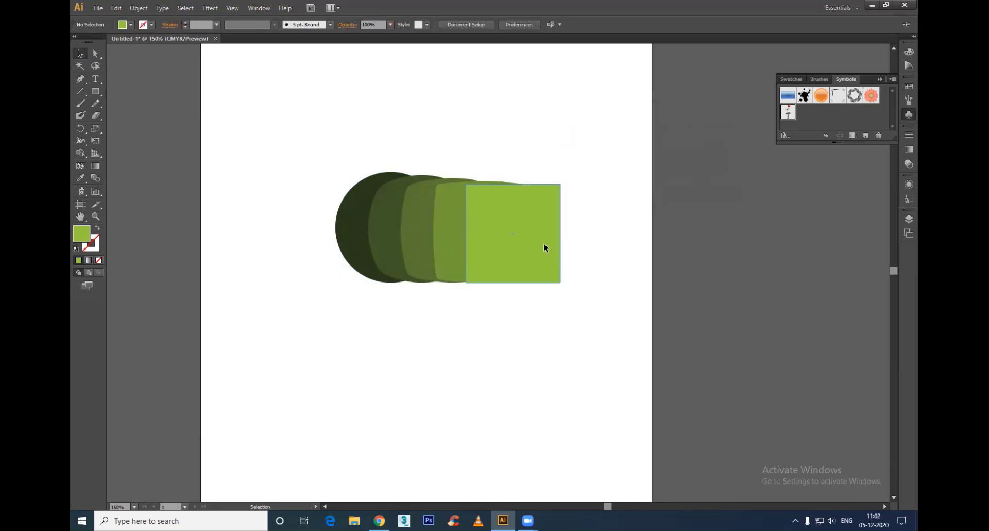
pyautogui.click(526, 235)
pyautogui.click(589, 316)
# Step: Move only the blend's light green rectangle to several positions around the circle, ending with it overlapping the circle
pyautogui.press('a')
pyautogui.moveTo(531, 241); pyautogui.dragTo(544, 431)
pyautogui.moveTo(522, 425); pyautogui.dragTo(320, 335)
pyautogui.moveTo(354, 273); pyautogui.dragTo(484, 183)
pyautogui.moveTo(488, 185); pyautogui.dragTo(433, 246)
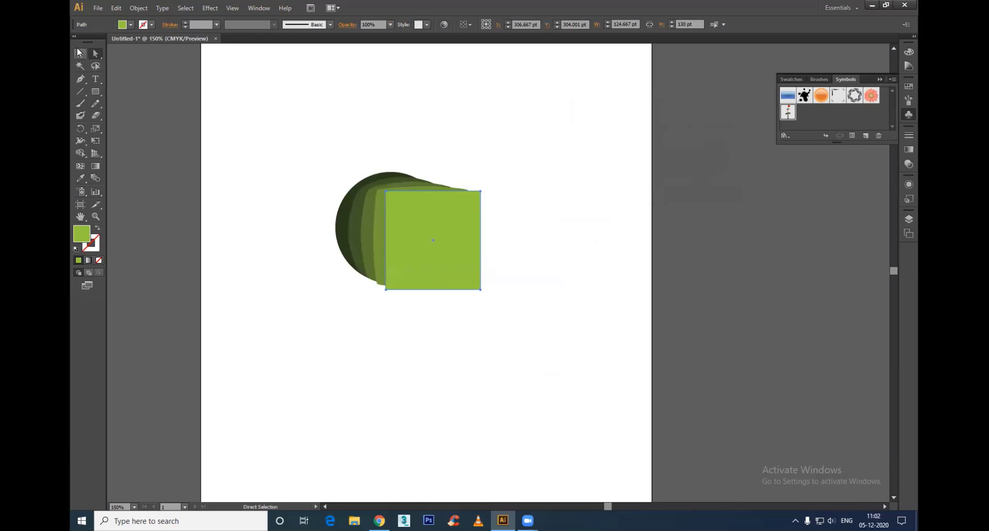
# Step: Shrink the light green rectangle to less than half the circle's width and centre it inside the circle
pyautogui.press('v')
pyautogui.moveTo(481, 290); pyautogui.dragTo(373, 237)
pyautogui.press('a')
pyautogui.press('v')
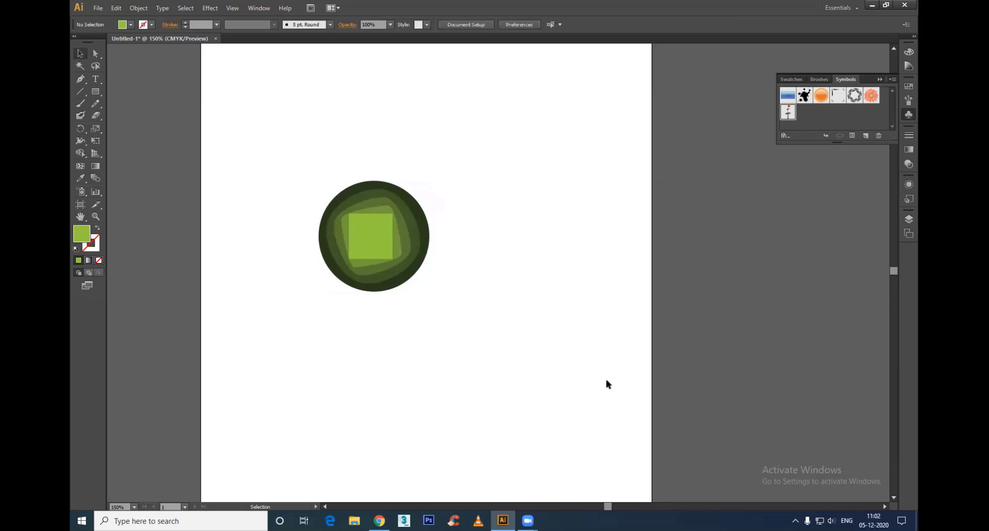
# Step: Nudge the circle-and-square blend slightly upward and delete it to clear the page
pyautogui.moveTo(387, 220); pyautogui.dragTo(388, 216)
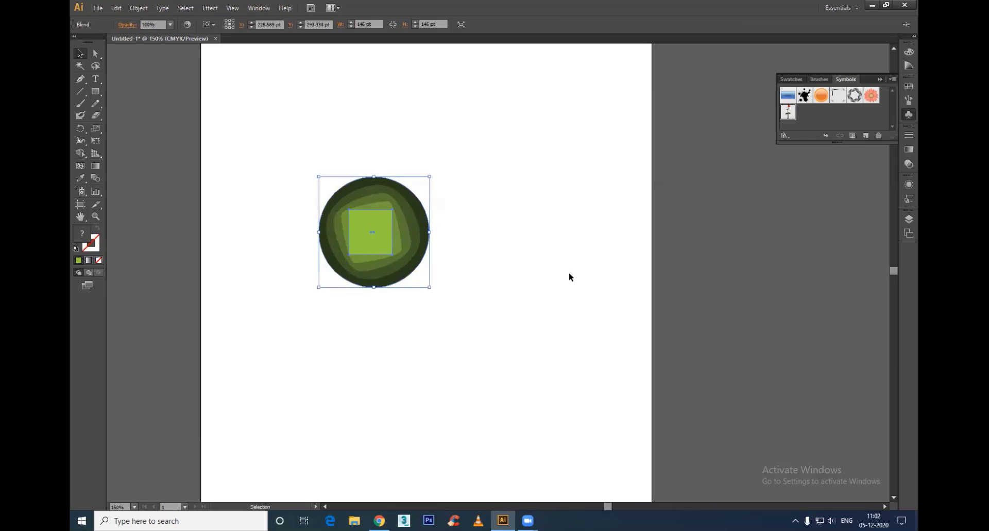
pyautogui.click(569, 273)
pyautogui.moveTo(508, 109); pyautogui.dragTo(162, 389)
pyautogui.press('Delete')
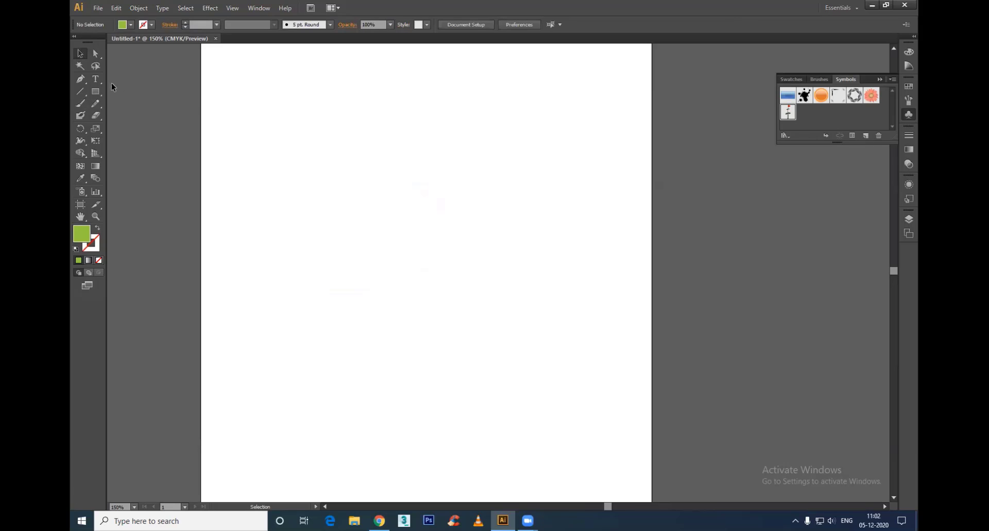
# Step: Add the text "Creative" in the middle of the page and enlarge it to about 52.66 pt
pyautogui.click(96, 79)
pyautogui.click(407, 270)
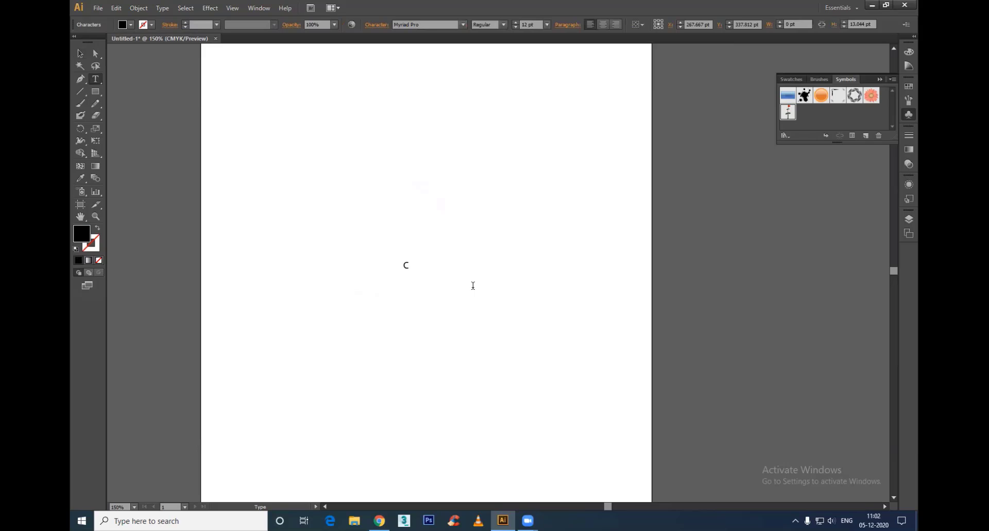
pyautogui.write('Creatuive')
pyautogui.press('BackSpace')
pyautogui.press('BackSpace')
pyautogui.click(79, 53)
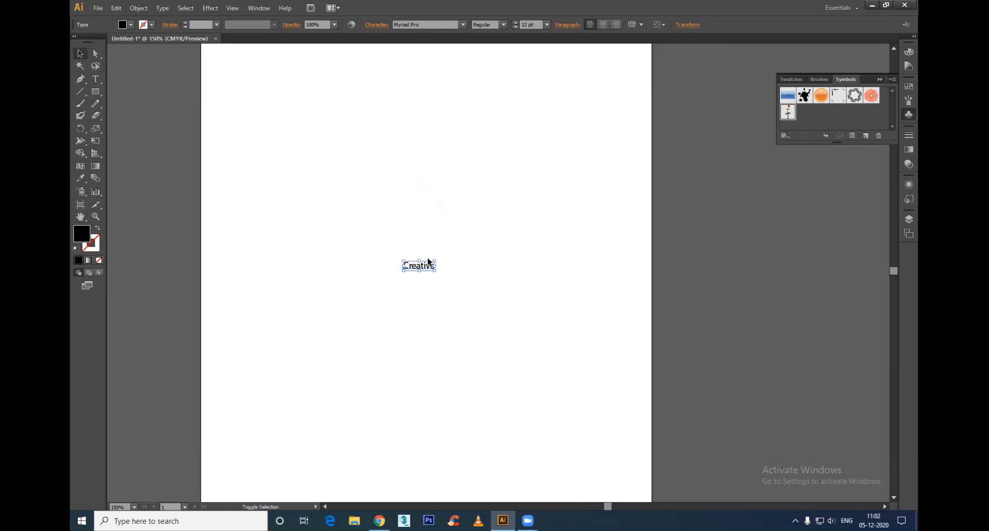
pyautogui.moveTo(440, 253); pyautogui.dragTo(540, 226)
# Step: Set the fill colour of the "Creative" text to yellow-green B5FF00
pyautogui.doubleClick(81, 234)
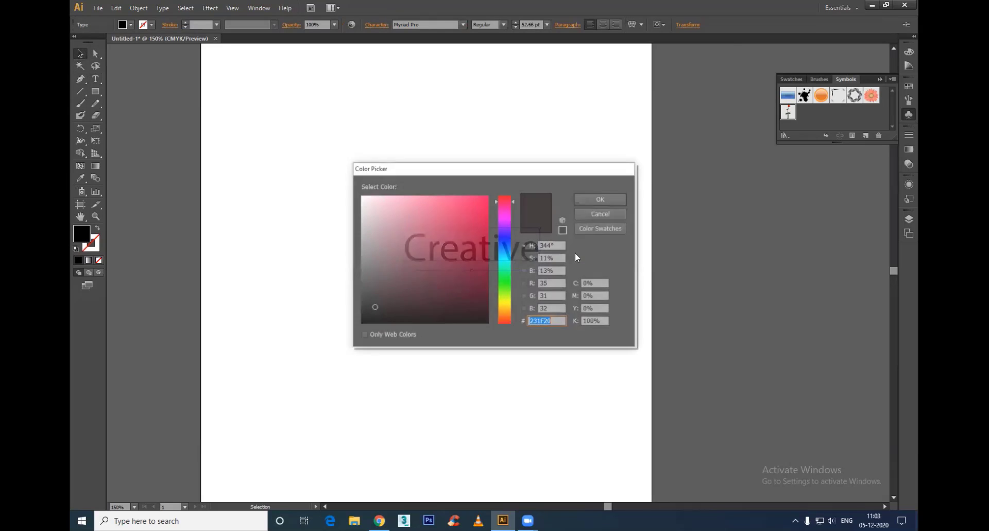
pyautogui.click(505, 296)
pyautogui.click(488, 196)
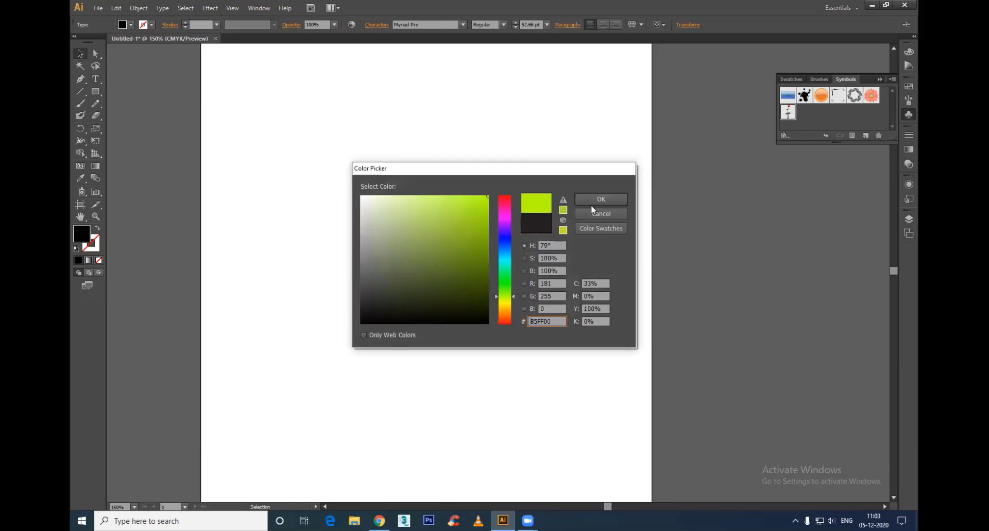
pyautogui.click(626, 200)
# Step: Duplicate the "Creative" text below and slightly left of the original, and fill the copy with red FF0000
pyautogui.keyDown('alt'); pyautogui.moveTo(484, 259); pyautogui.dragTo(466, 312); pyautogui.keyUp('alt')
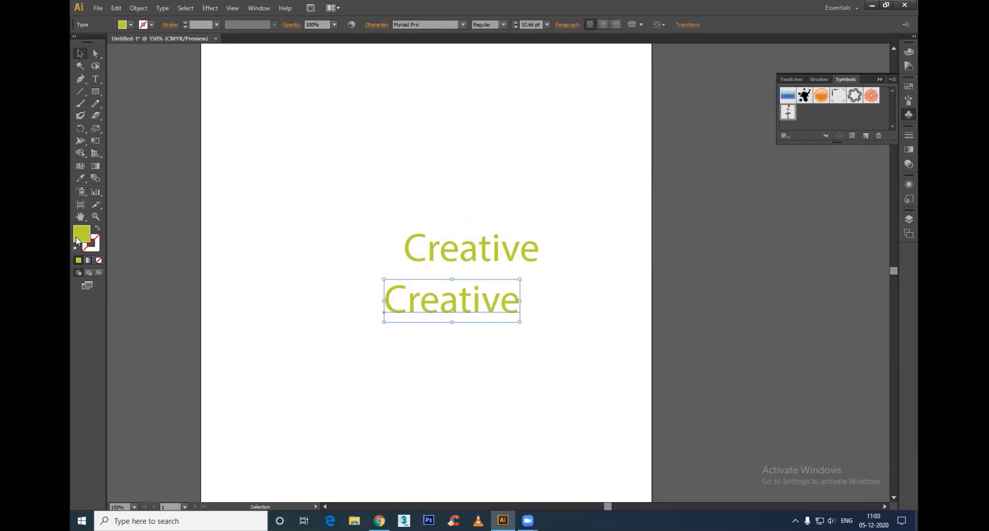
pyautogui.doubleClick(77, 241)
pyautogui.click(503, 323)
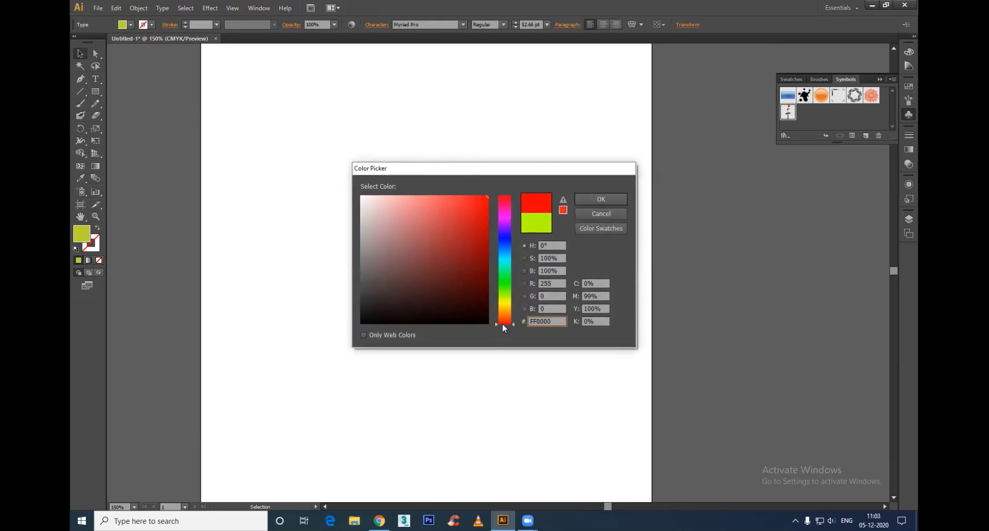
pyautogui.click(588, 200)
# Step: Blend the yellow-green "Creative" text into its red copy with the Blend tool
pyautogui.moveTo(348, 194); pyautogui.dragTo(579, 380)
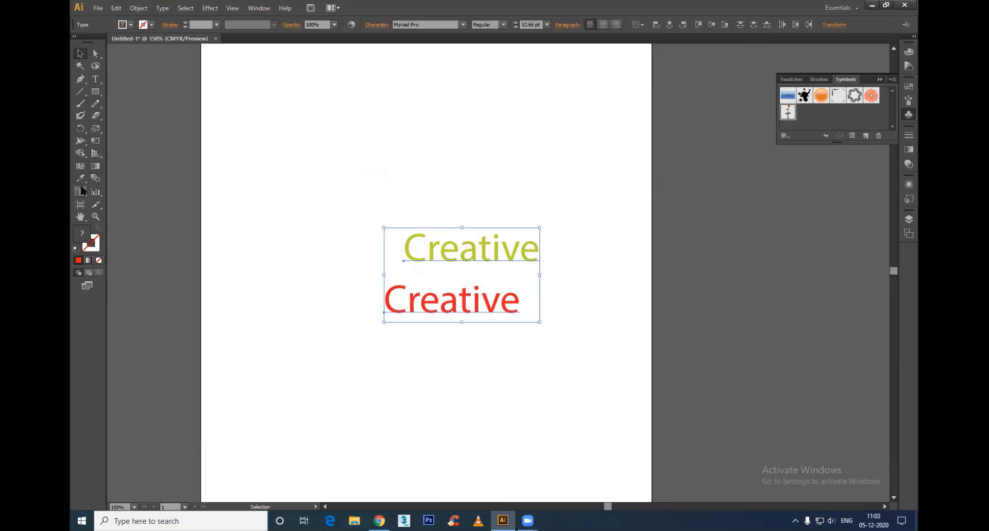
pyautogui.click(95, 178)
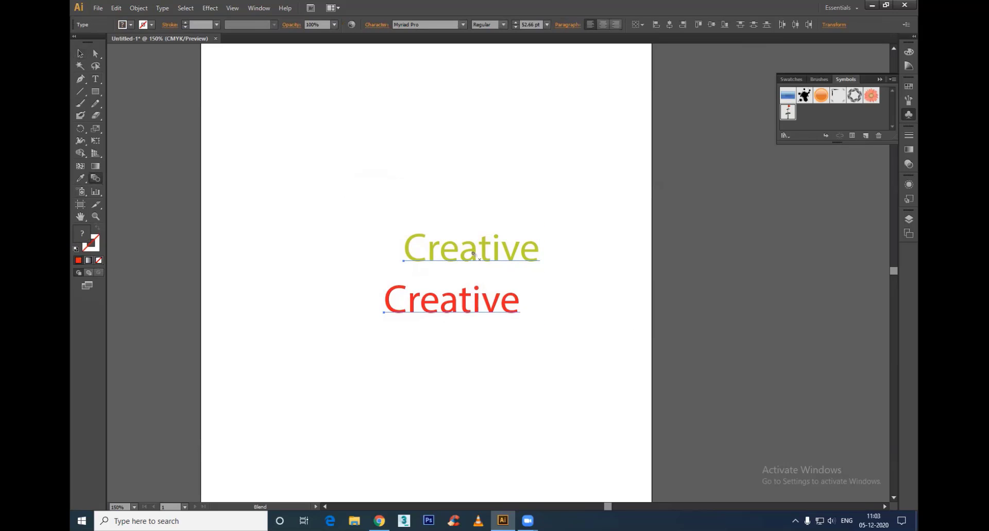
pyautogui.click(473, 253)
pyautogui.click(454, 313)
# Step: Set the text blend's spacing to Specified Steps with a value of 32, with the preview turned on
pyautogui.press('Return')
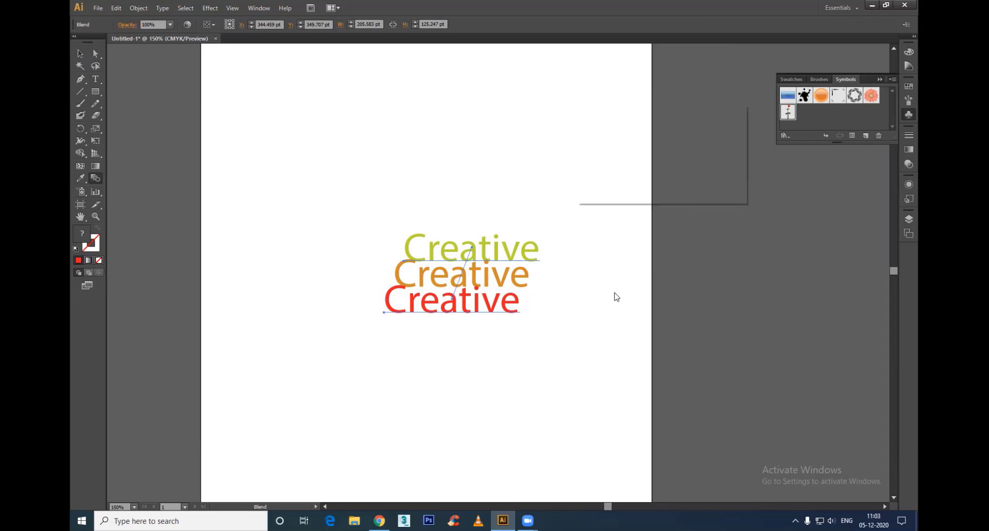
pyautogui.click(601, 180)
pyautogui.click(659, 132)
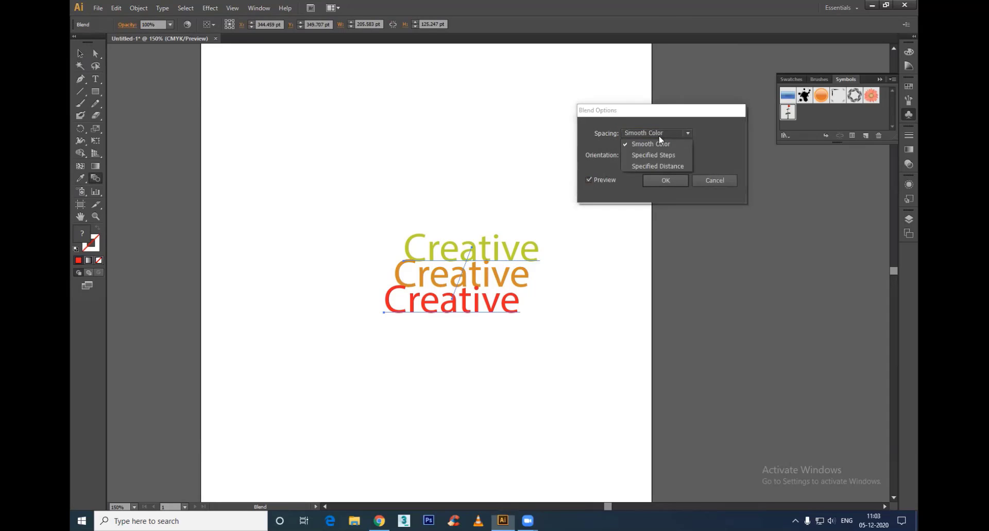
pyautogui.click(653, 155)
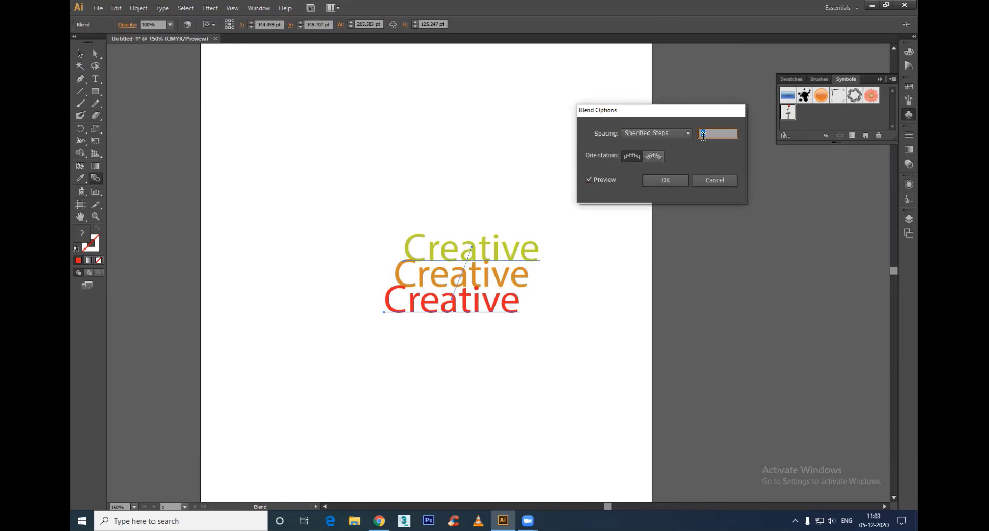
pyautogui.press('Up')
pyautogui.press('Up')
pyautogui.press('Up')
pyautogui.press('Up')
pyautogui.press('Up')
pyautogui.press('Up')
pyautogui.press('Up')
pyautogui.press('Up')
pyautogui.press('Up')
pyautogui.press('Up')
pyautogui.press('Up')
pyautogui.press('Up')
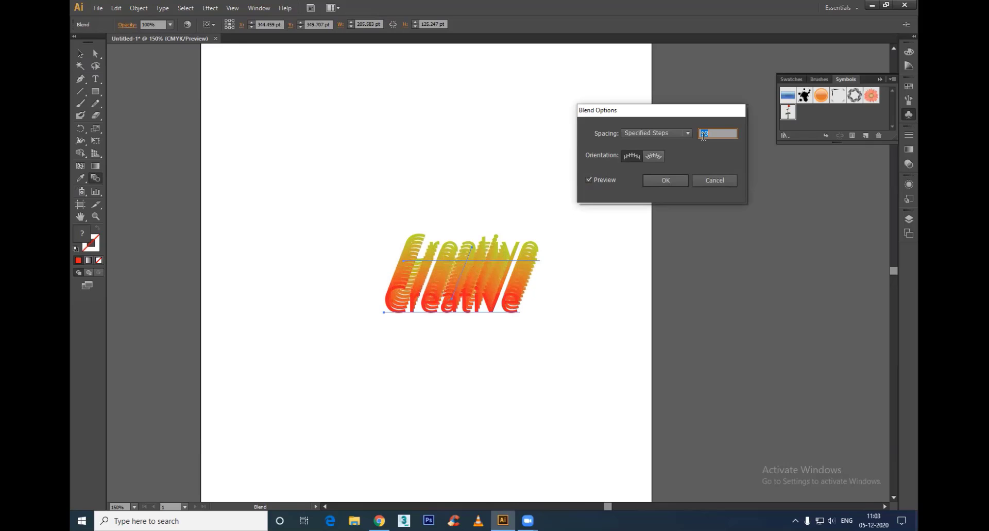
pyautogui.press('Up')
pyautogui.press('Up')
pyautogui.press('Up')
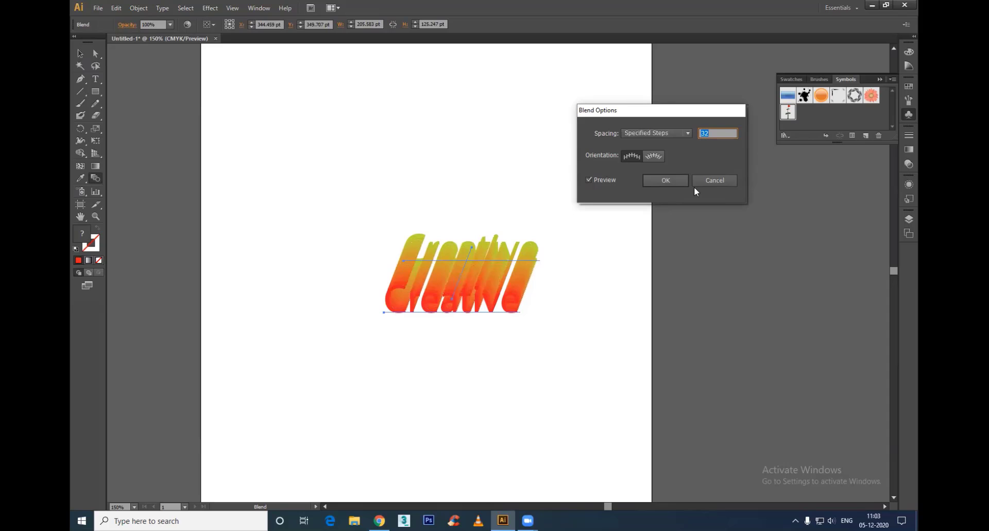
pyautogui.click(664, 180)
pyautogui.press('a')
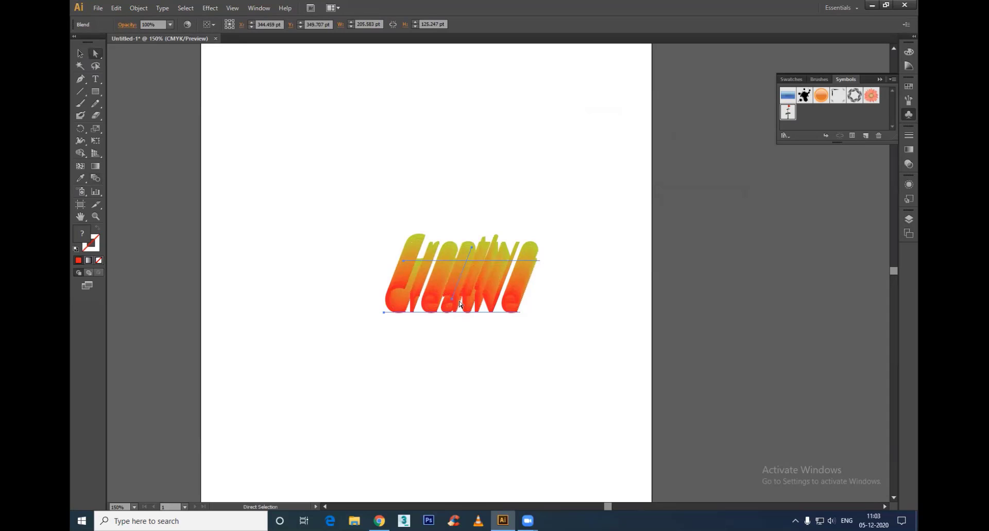
# Step: Move the blend's red "Creative" text up close to the yellow-green one, and set its fill to dark red 230507
pyautogui.click(481, 352)
pyautogui.moveTo(465, 307); pyautogui.dragTo(500, 239)
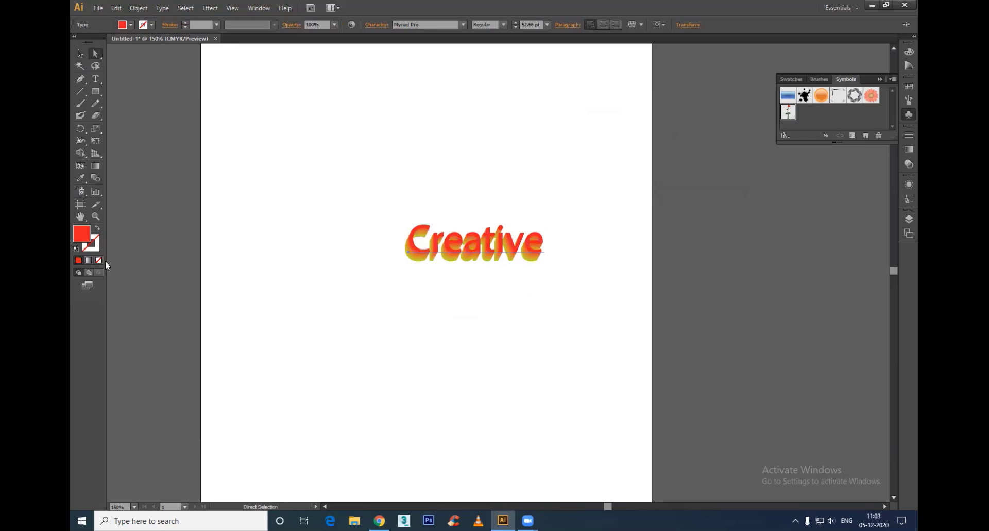
pyautogui.doubleClick(81, 234)
pyautogui.click(471, 305)
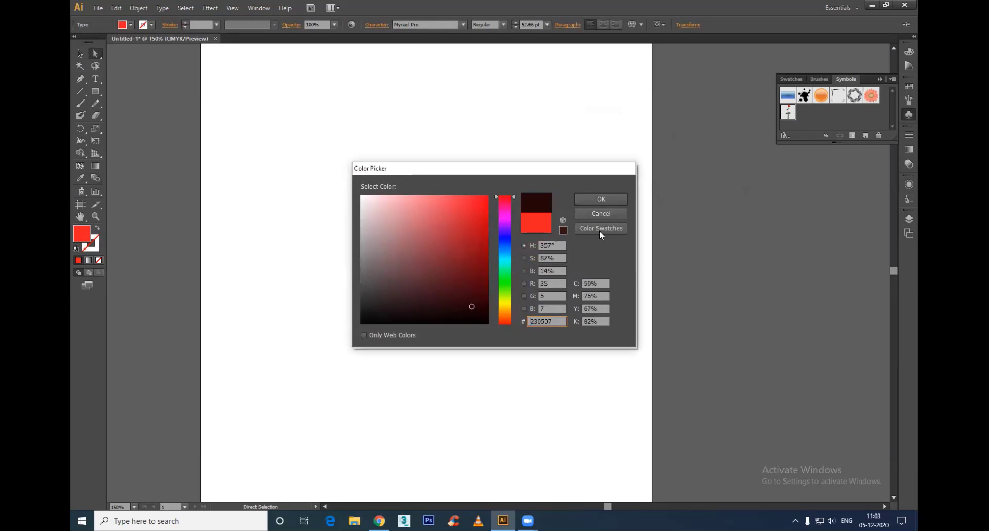
pyautogui.click(601, 199)
pyautogui.click(656, 333)
# Step: Shift the dark "Creative" text slightly left so it sits directly above the yellow-green text
pyautogui.scroll(2, 526, 259)
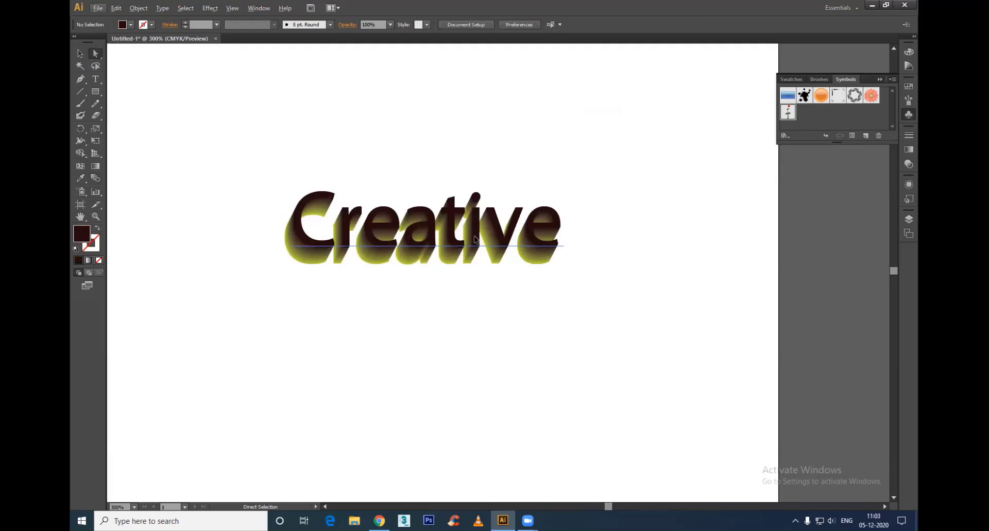
pyautogui.click(486, 247)
pyautogui.click(523, 360)
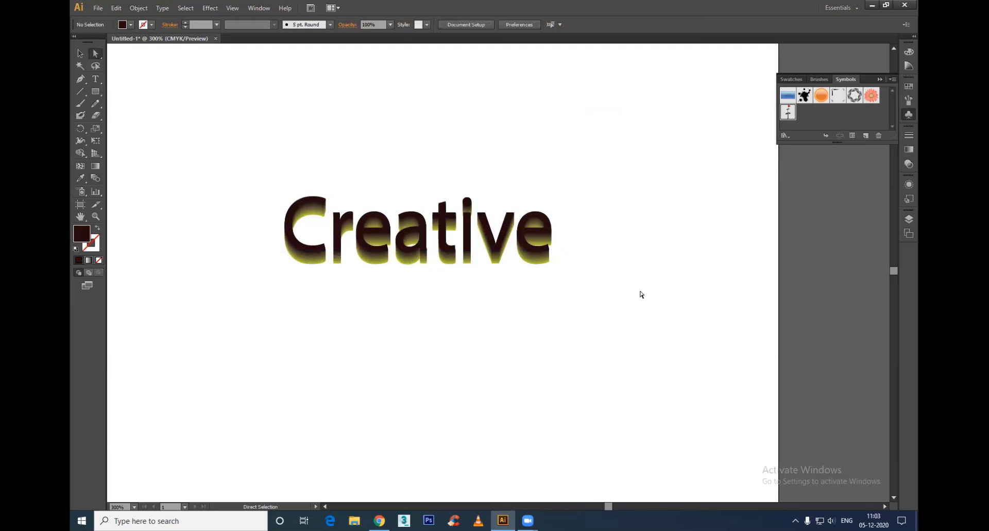
# Step: Delete the whole dark and yellow-green "Creative" blend from the artboard
pyautogui.moveTo(658, 131); pyautogui.dragTo(137, 409)
pyautogui.press('Delete')
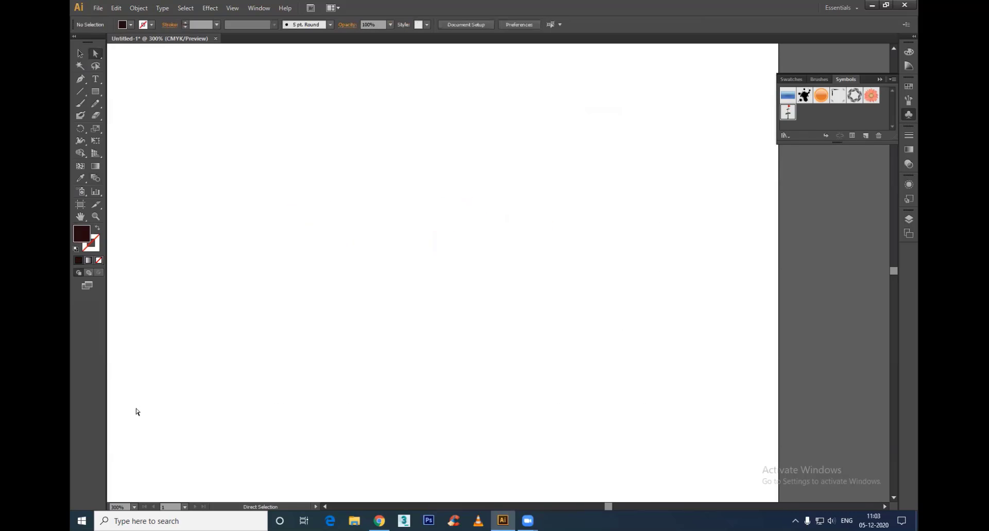
pyautogui.scroll(-5, 351, 315)
pyautogui.scroll(2, 342, 327)
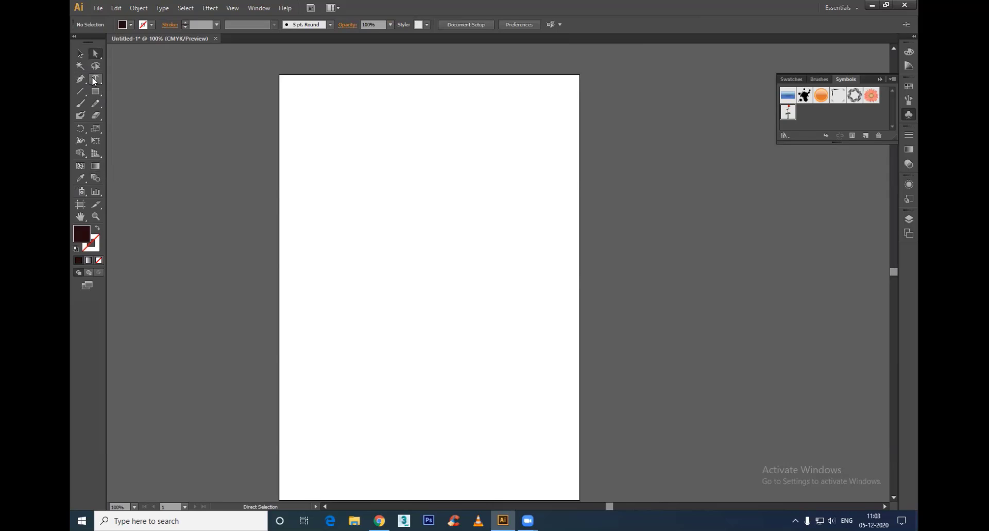
# Step: Undo the deletion and the earlier blend edits back to the two separate "Creative" texts
pyautogui.hotkey('ctrl', 'z')
pyautogui.hotkey('ctrl', 'z')
pyautogui.hotkey('ctrl', 'z')
pyautogui.hotkey('ctrl', 'z')
pyautogui.hotkey('ctrl', 'z')
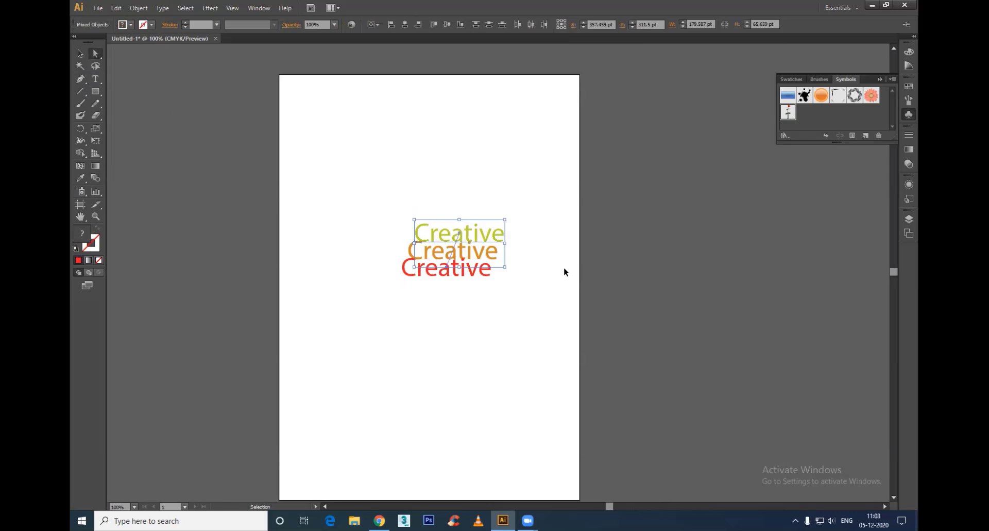
pyautogui.hotkey('ctrl', 'z')
pyautogui.hotkey('ctrl', 'z')
# Step: Blend the separate yellow-green and red "Creative" texts again with the Blend tool
pyautogui.click(388, 213)
pyautogui.moveTo(347, 186); pyautogui.dragTo(629, 355)
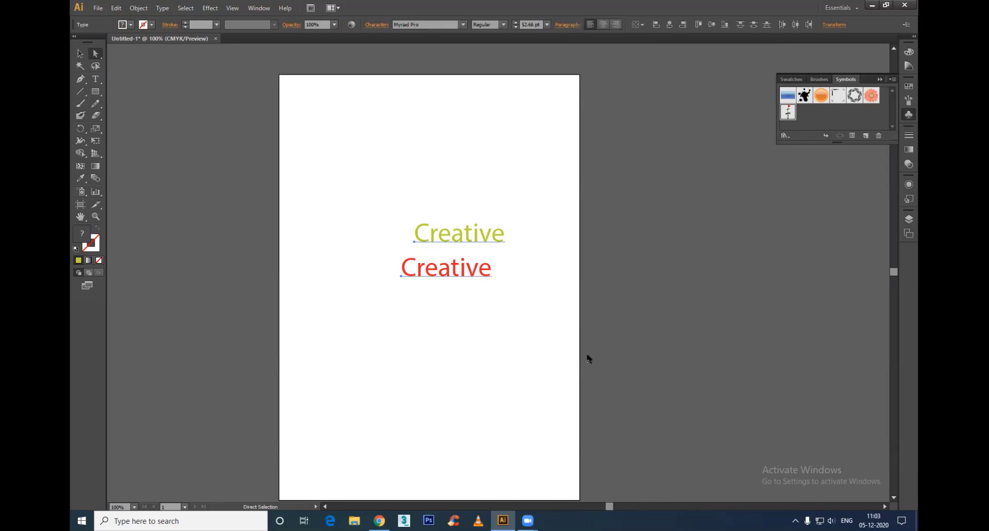
pyautogui.click(94, 178)
pyautogui.click(442, 272)
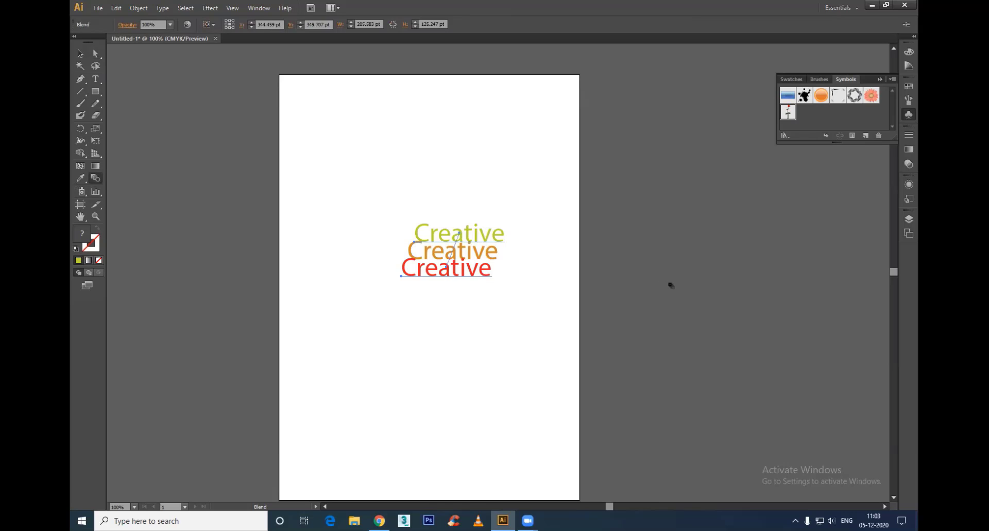
# Step: Try Specified Distance spacing of 4 pt on the "Creative" text blend
pyautogui.press('Return')
pyautogui.click(662, 132)
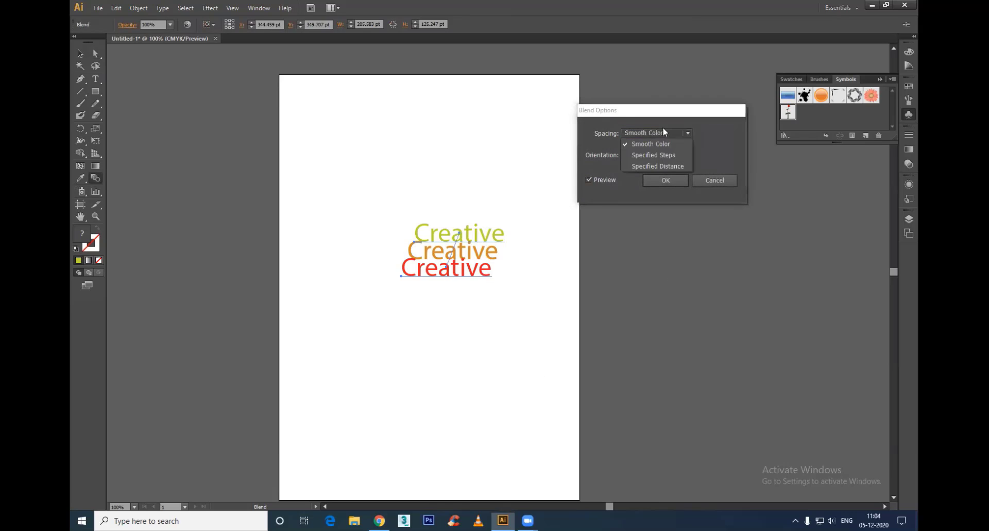
pyautogui.click(651, 166)
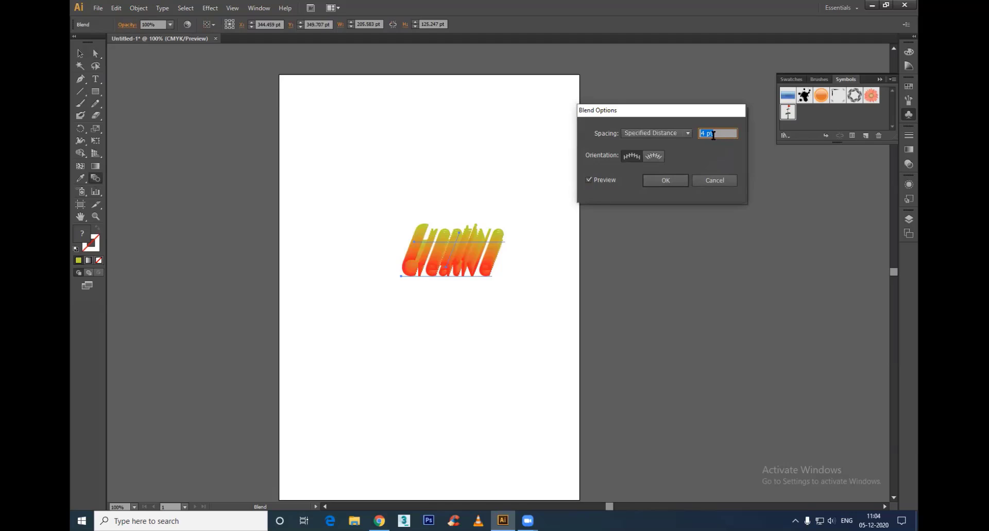
pyautogui.click(714, 180)
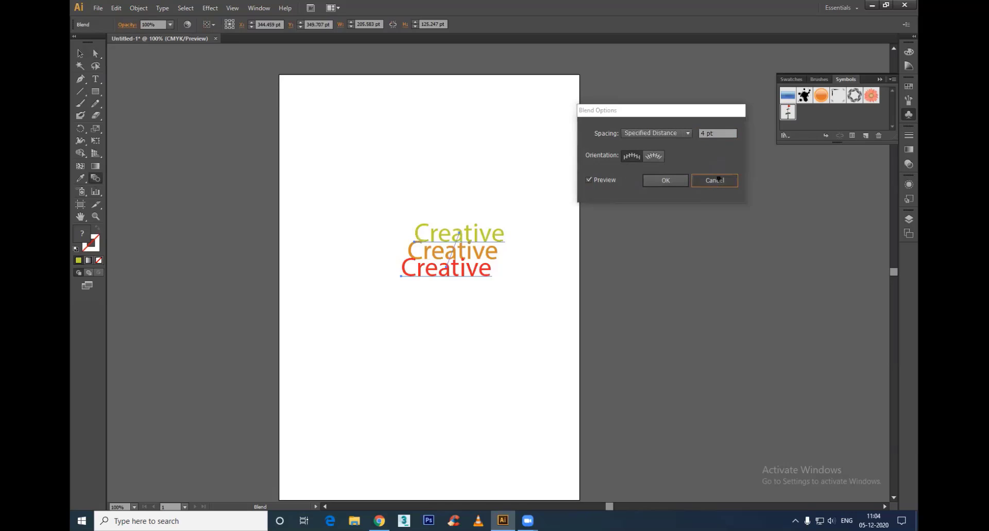
# Step: Delete the three-step "Creative" text blend to leave the artboard empty
pyautogui.press('v')
pyautogui.moveTo(551, 177); pyautogui.dragTo(253, 364)
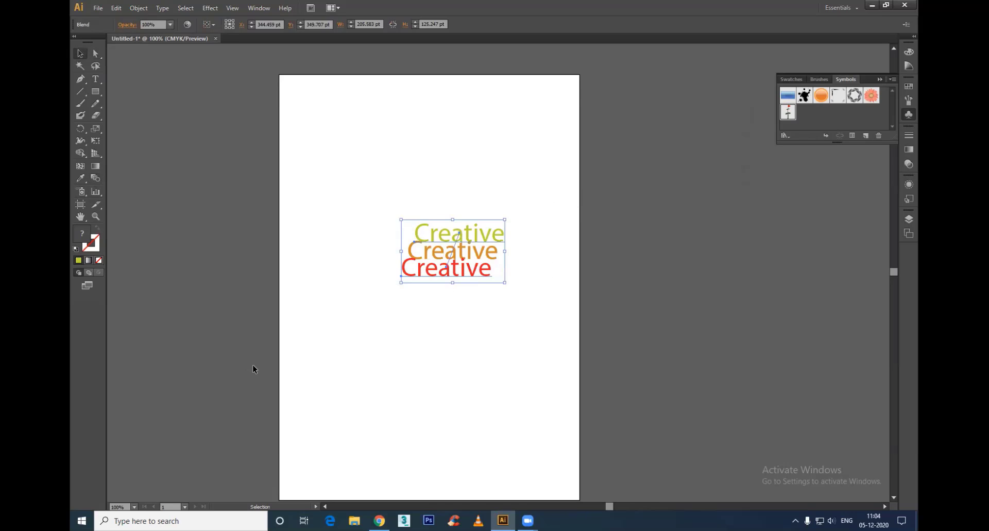
pyautogui.press('Delete')
pyautogui.click(95, 91)
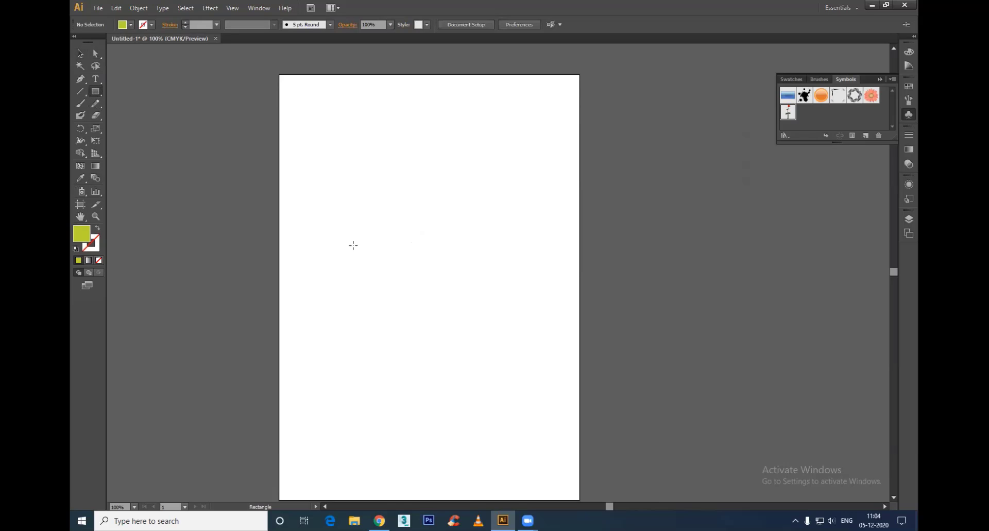
pyautogui.moveTo(323, 191); pyautogui.dragTo(539, 297)
pyautogui.press('v')
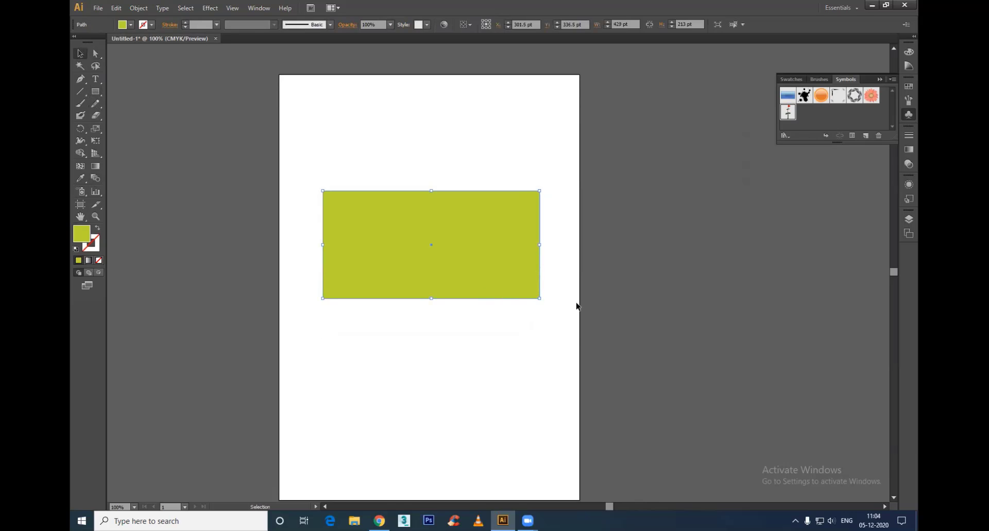
pyautogui.press('Delete')
# Step: Draw a rectangle about 365 × 212 pt, centred horizontally in the upper half of the artboard
pyautogui.click(96, 91)
pyautogui.moveTo(338, 196); pyautogui.dragTo(523, 303)
pyautogui.press('v')
# Step: Set the rectangle's fill to a very dark olive-brown, and deselect it
pyautogui.doubleClick(81, 232)
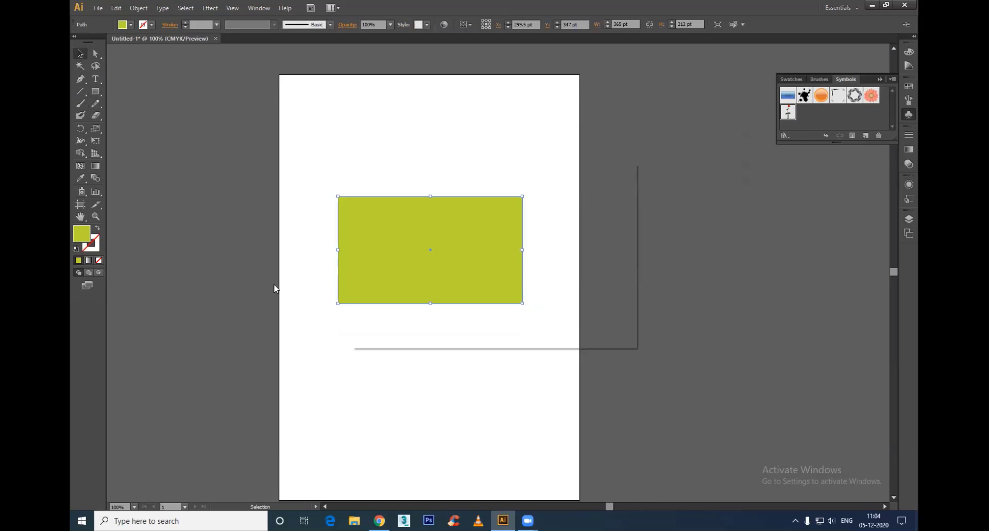
pyautogui.click(403, 302)
pyautogui.click(586, 204)
pyautogui.click(462, 359)
# Step: Lock Layer 1 with the dark rectangle, and add a new layer above it
pyautogui.scroll(1, 442, 289)
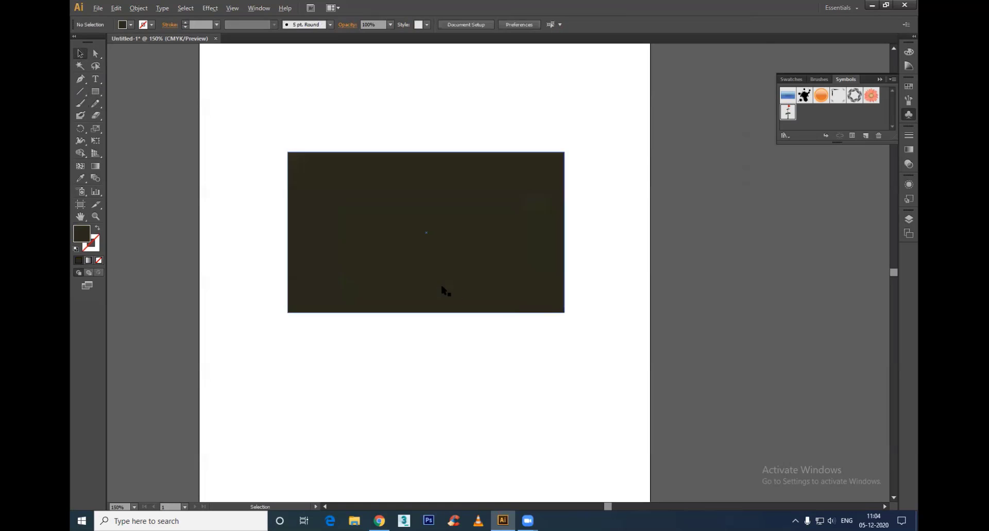
pyautogui.click(495, 217)
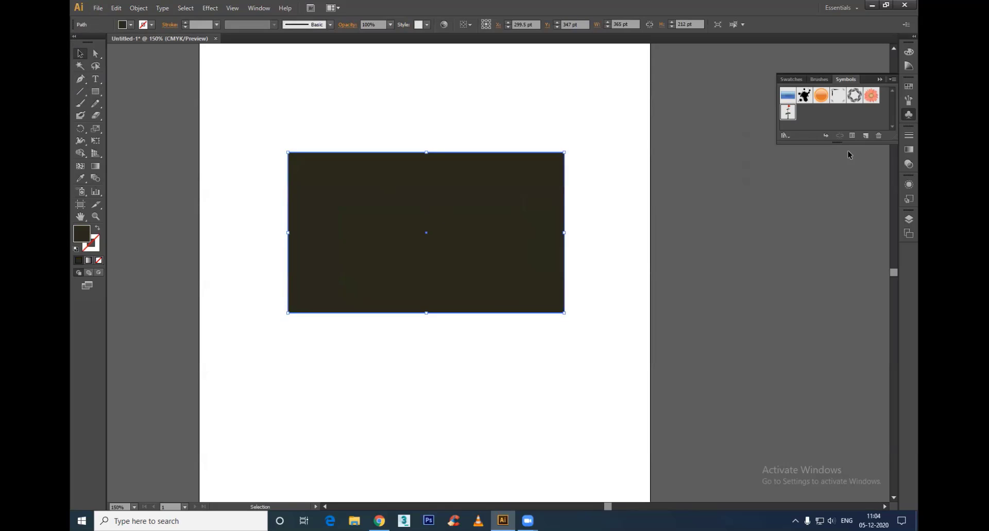
pyautogui.press('F7')
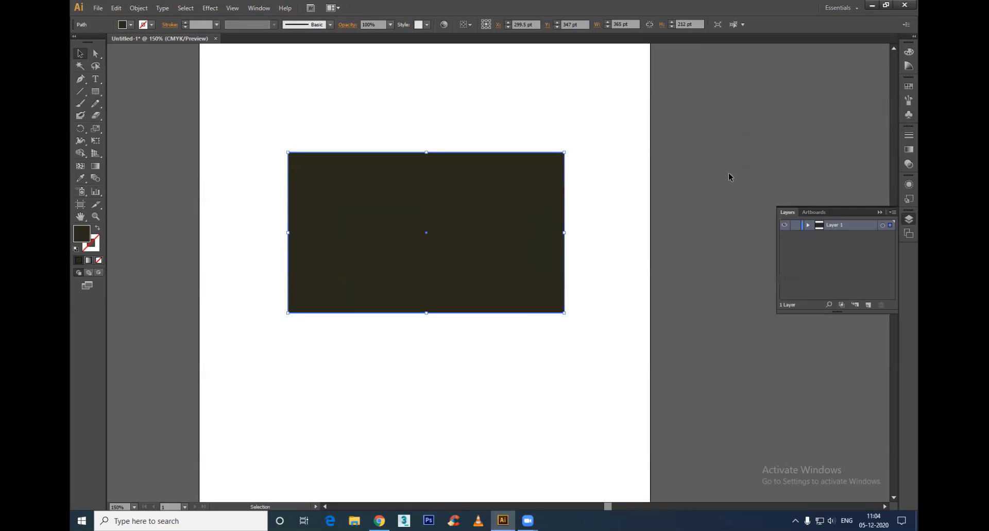
pyautogui.click(796, 225)
pyautogui.click(868, 304)
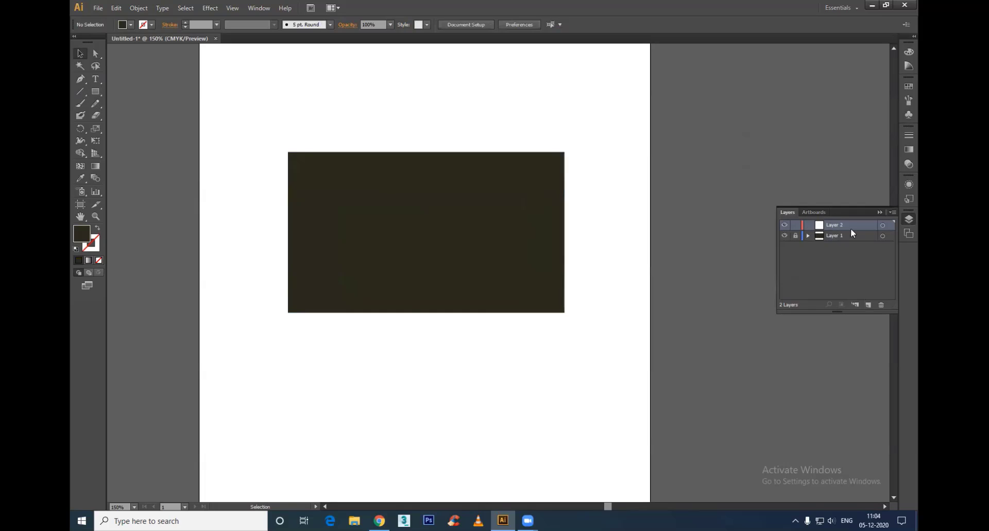
# Step: Set the fill colour for the Pen tool to pale yellow E5E1B1
pyautogui.scroll(1, 420, 215)
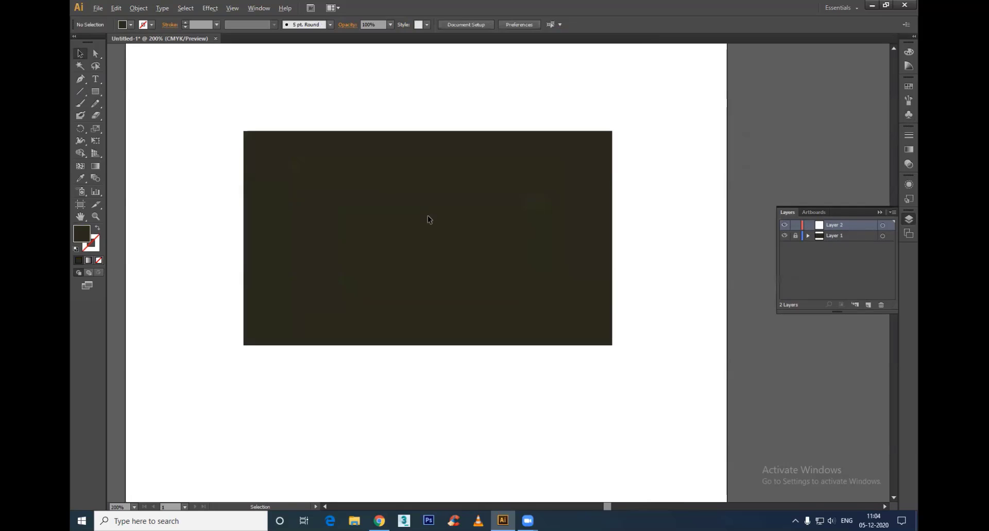
pyautogui.click(81, 79)
pyautogui.doubleClick(82, 235)
pyautogui.click(387, 191)
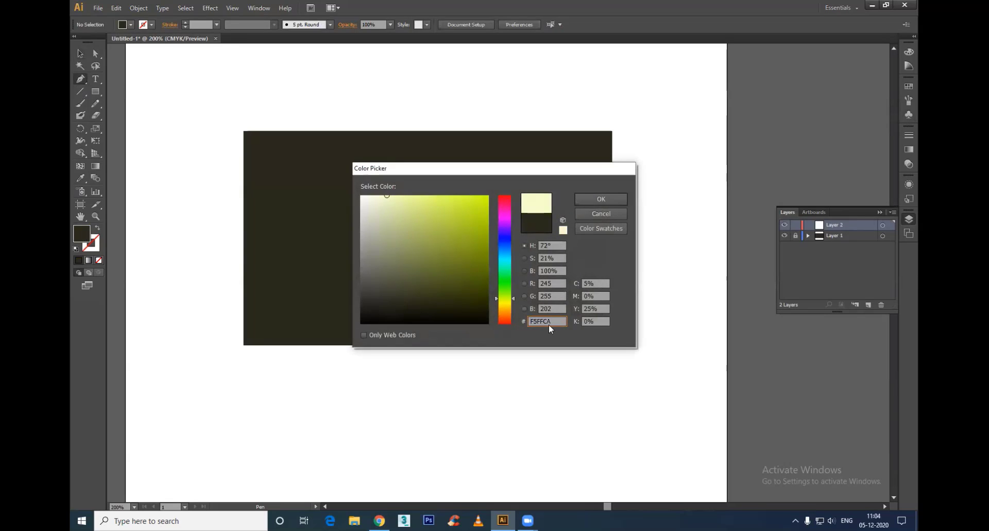
pyautogui.click(509, 304)
pyautogui.click(390, 207)
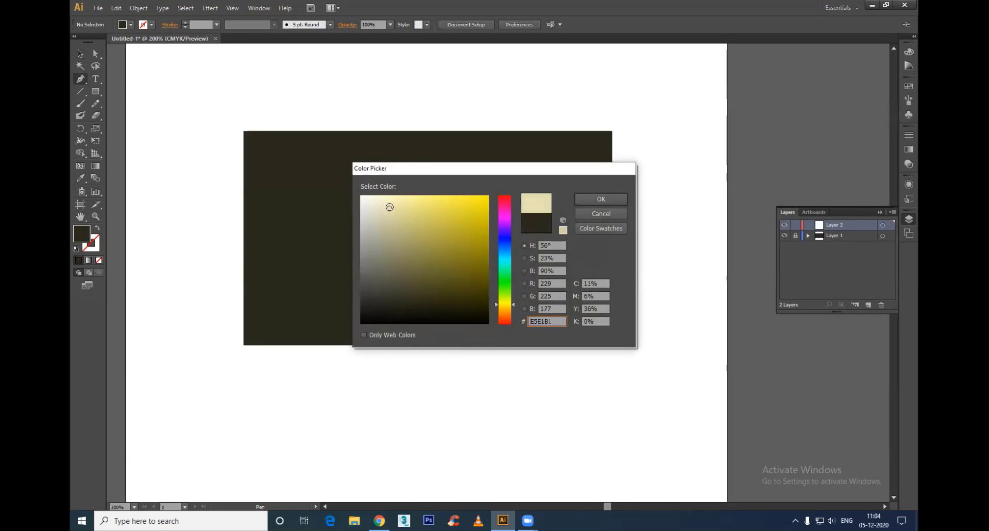
pyautogui.click(600, 204)
# Step: Draw a vertical S-shaped path over the dark rectangle's left part with the Pen tool, and swap its fill and stroke colours
pyautogui.click(303, 147)
pyautogui.moveTo(299, 206); pyautogui.dragTo(317, 235)
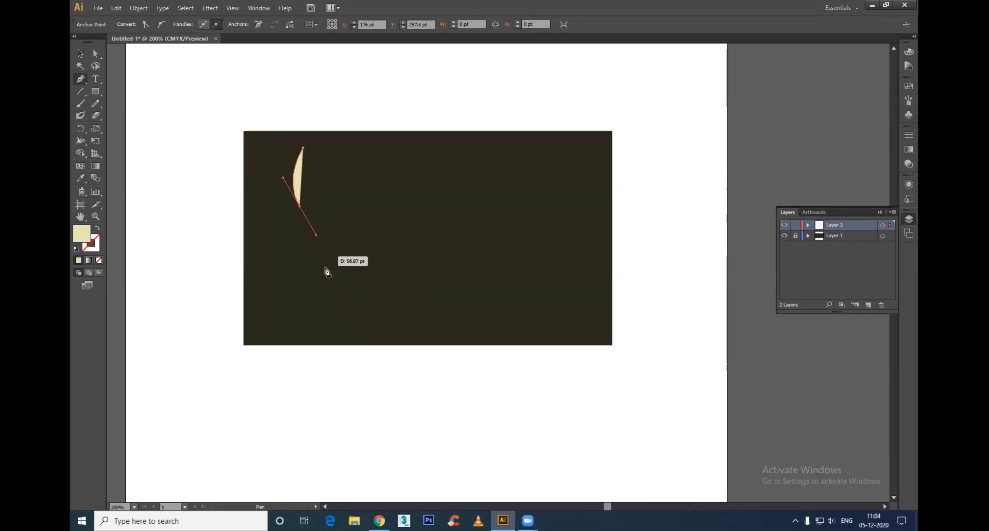
pyautogui.moveTo(319, 292); pyautogui.dragTo(308, 312)
pyautogui.press('v')
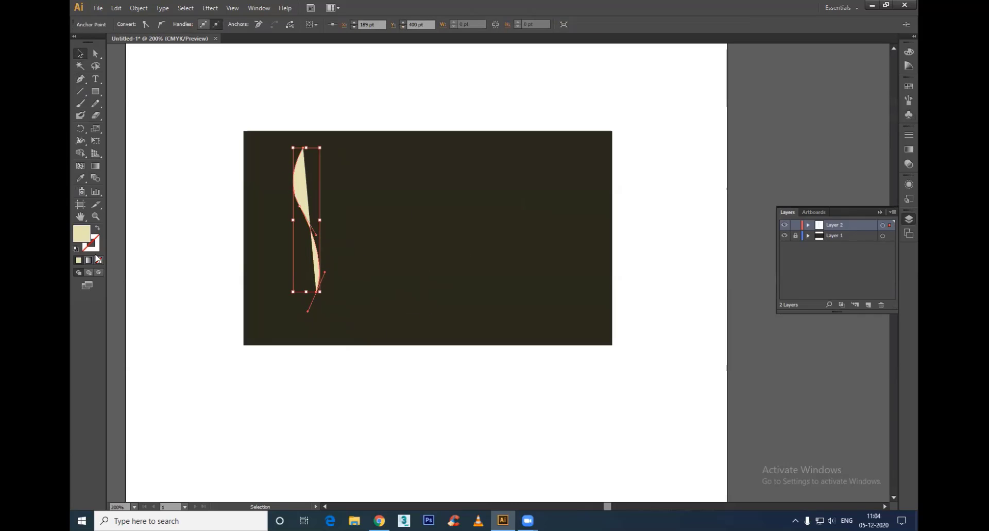
pyautogui.click(96, 228)
pyautogui.click(500, 443)
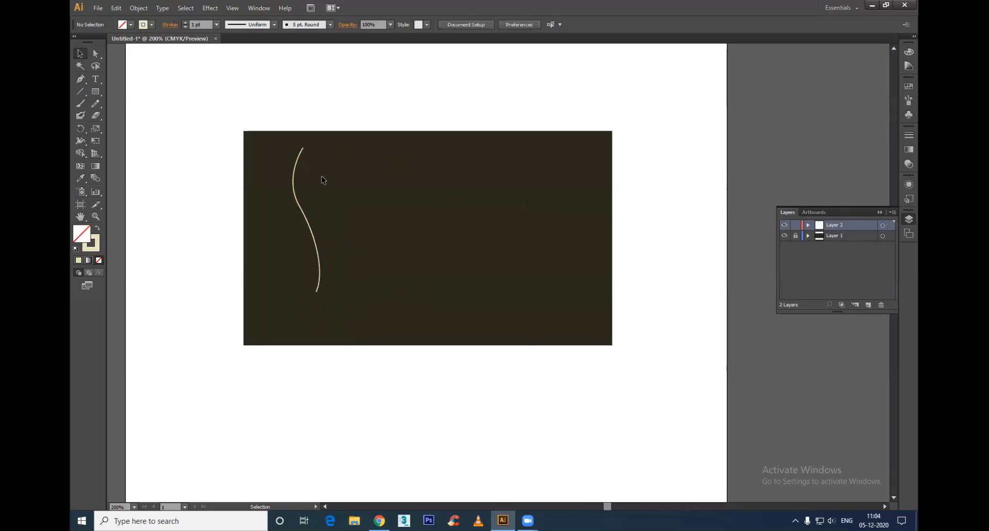
# Step: Reshape the pale S-curve by moving its lower end down and its upper end up and right, about 23 × 176 pt overall
pyautogui.click(318, 250)
pyautogui.press('a')
pyautogui.moveTo(316, 291); pyautogui.dragTo(326, 312)
pyautogui.click(311, 320)
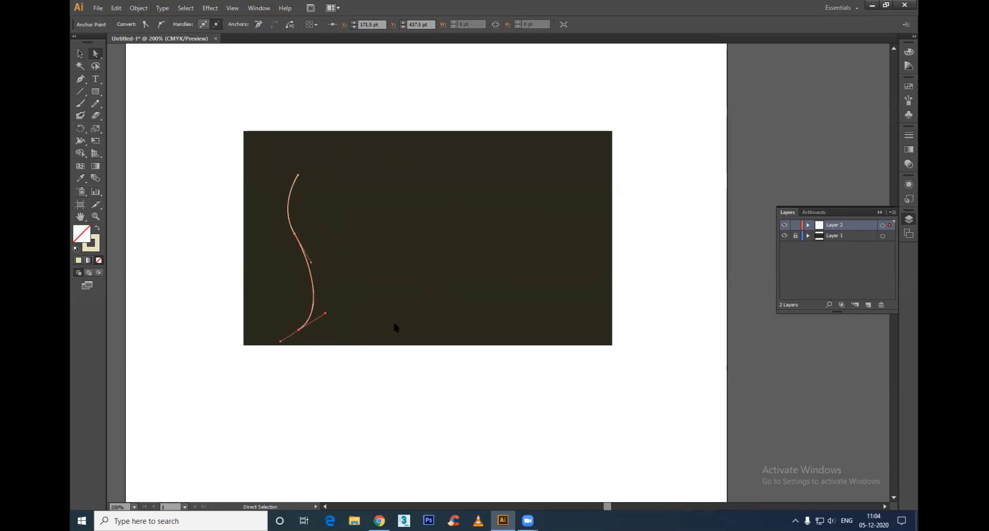
pyautogui.moveTo(298, 186); pyautogui.dragTo(316, 156)
pyautogui.press('v')
pyautogui.click(379, 341)
# Step: Smooth the pale curve's middle bend by adjusting the direction handle of its middle anchor point
pyautogui.press('alt')
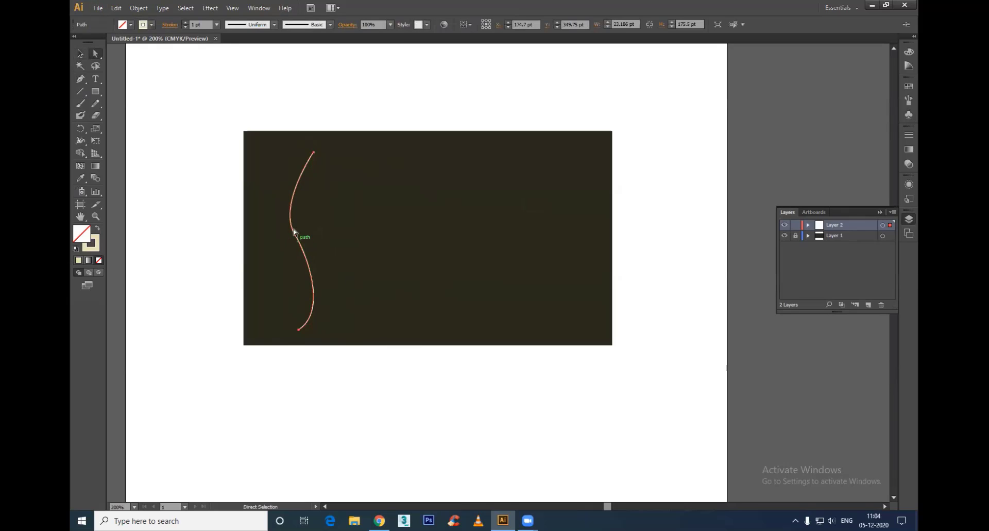
pyautogui.press('a')
pyautogui.click(295, 234)
pyautogui.moveTo(311, 264); pyautogui.dragTo(327, 252)
pyautogui.click(416, 382)
# Step: Duplicate the pale curve just to the right of the original, and set the copy's stroke to a brighter yellow
pyautogui.press('v')
pyautogui.doubleClick(88, 241)
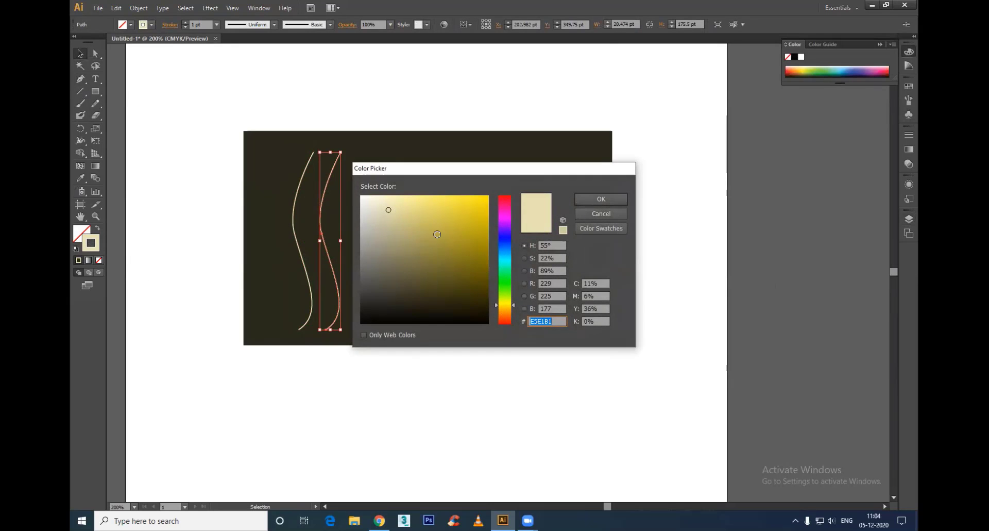
pyautogui.click(456, 202)
pyautogui.click(587, 199)
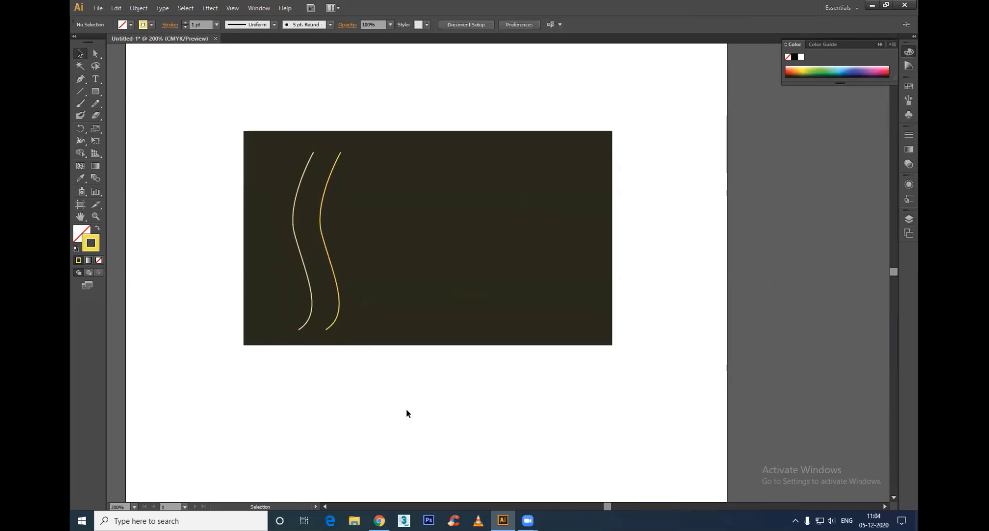
pyautogui.moveTo(407, 413); pyautogui.dragTo(244, 93)
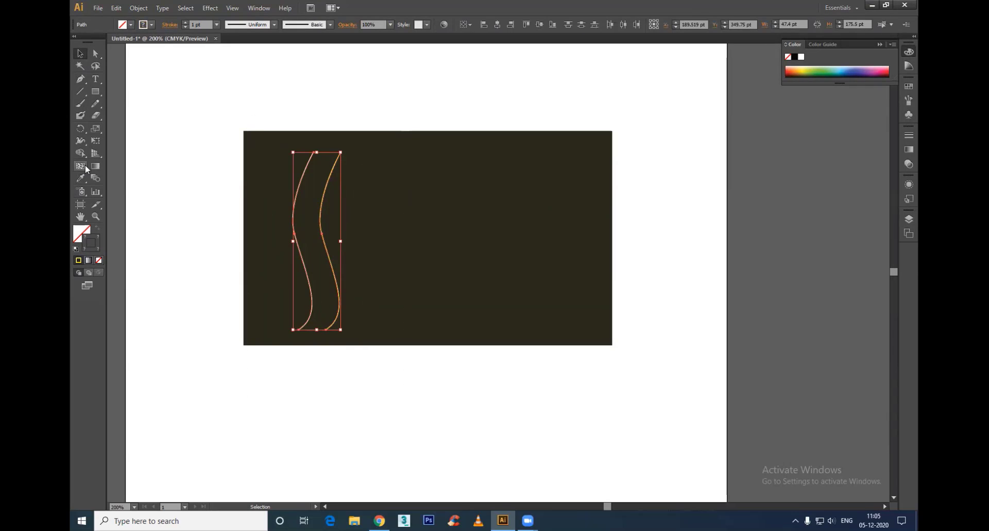
pyautogui.click(95, 178)
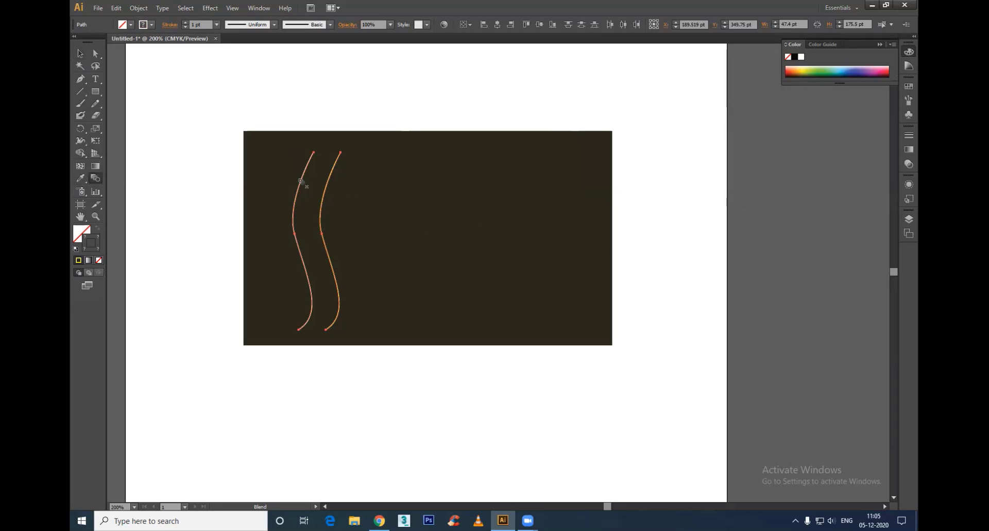
pyautogui.press('v')
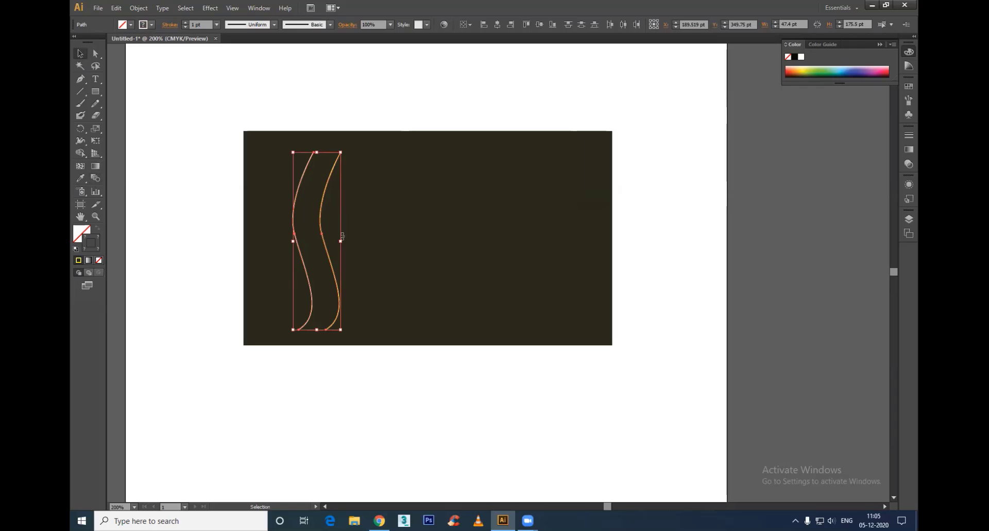
pyautogui.click(322, 278)
pyautogui.moveTo(332, 266); pyautogui.dragTo(372, 267)
pyautogui.hotkey('ctrl', 'z')
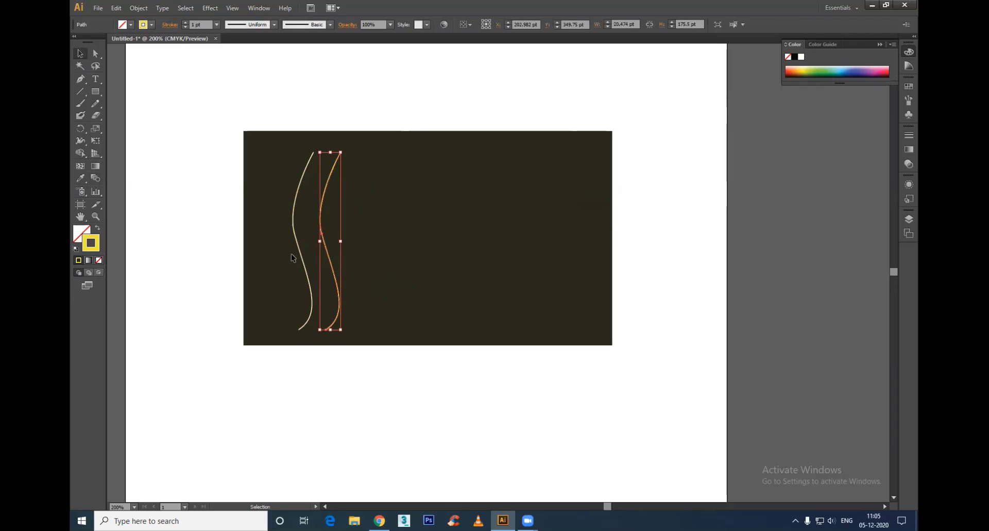
pyautogui.keyDown('shift'); pyautogui.click(302, 256); pyautogui.keyUp('shift')
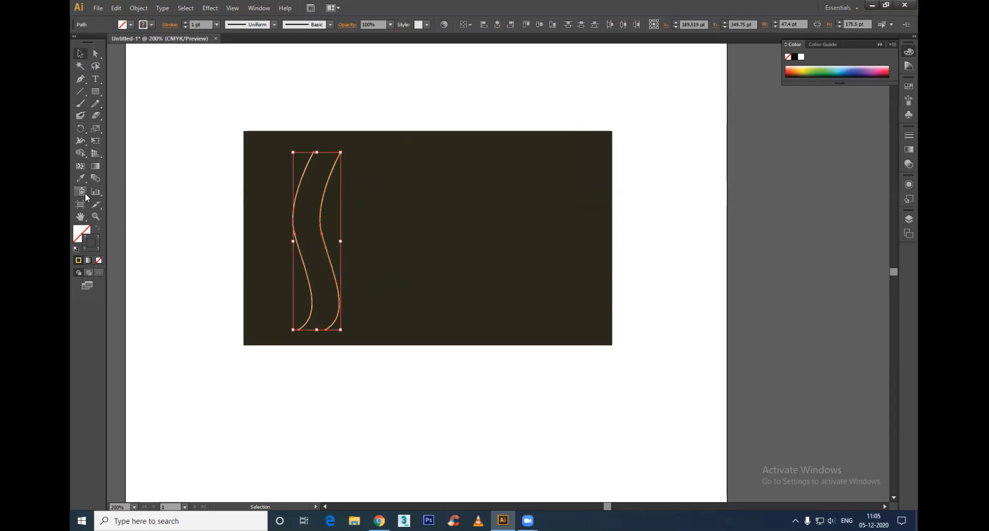
pyautogui.click(95, 178)
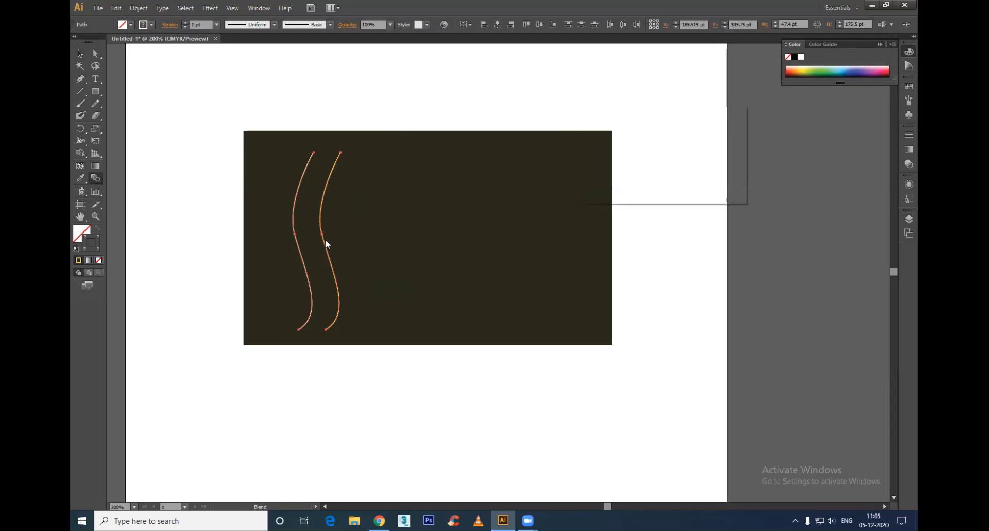
pyautogui.press('Return')
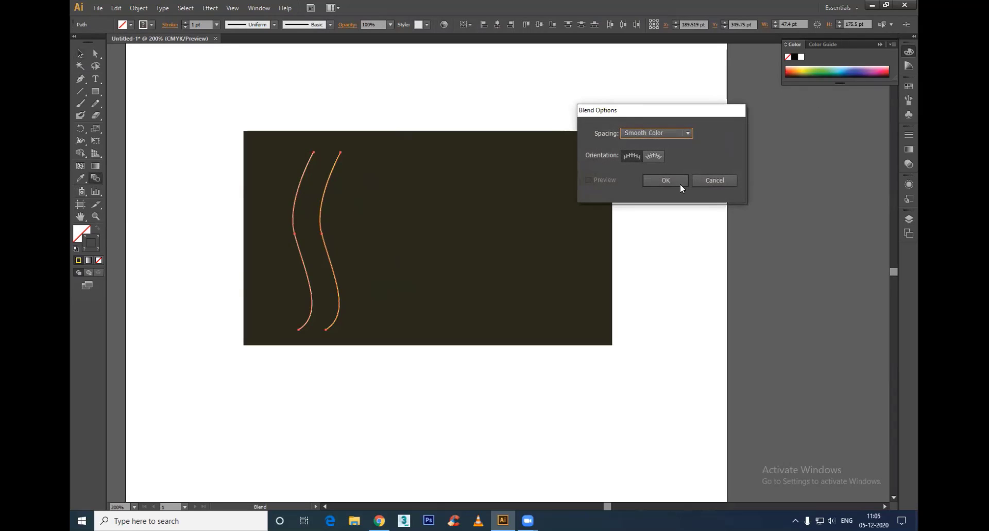
pyautogui.click(716, 181)
pyautogui.press('v')
pyautogui.click(324, 369)
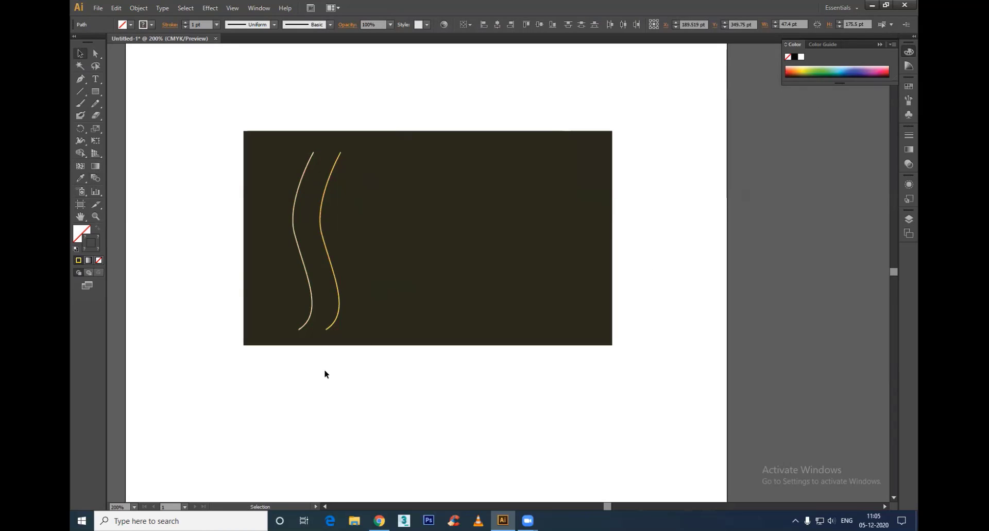
pyautogui.scroll(1, 263, 260)
pyautogui.click(312, 202)
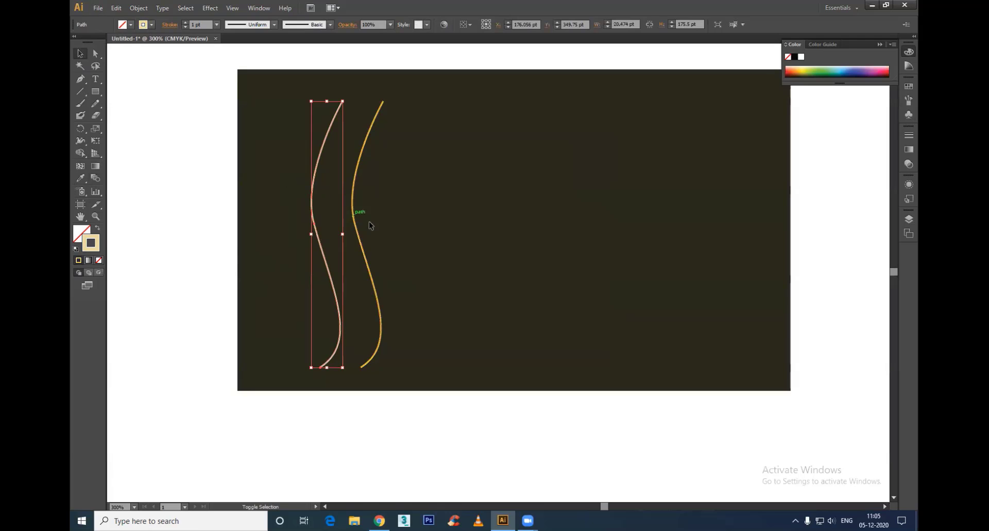
pyautogui.keyDown('shift'); pyautogui.click(357, 232); pyautogui.keyUp('shift')
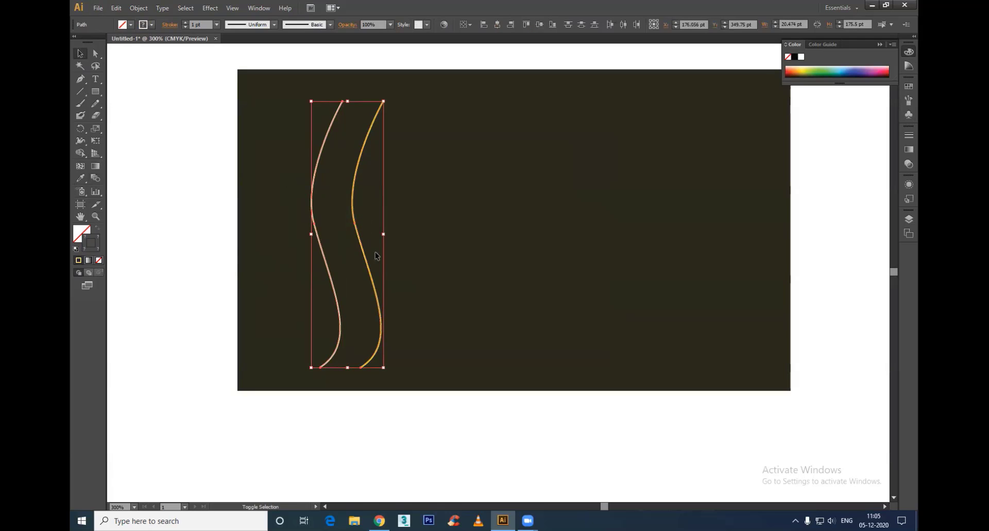
pyautogui.click(95, 179)
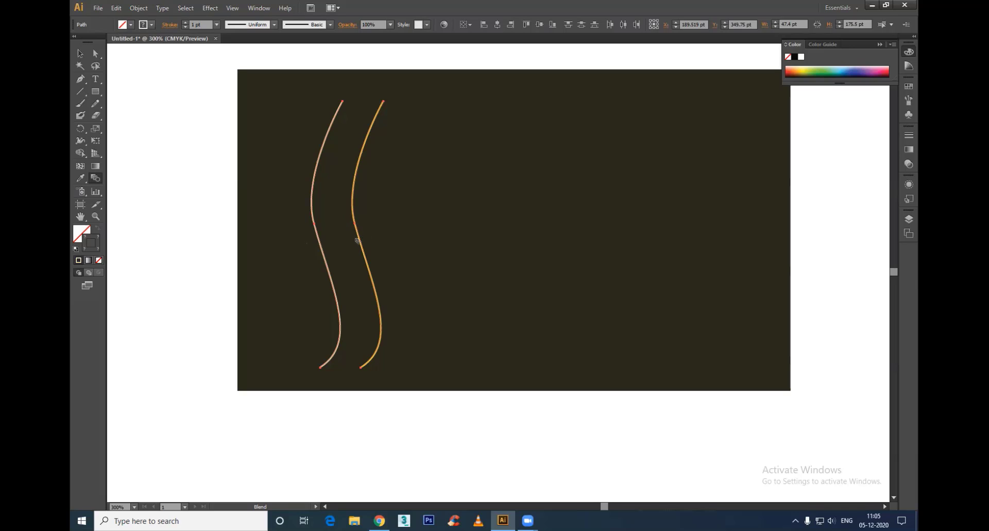
pyautogui.press('v')
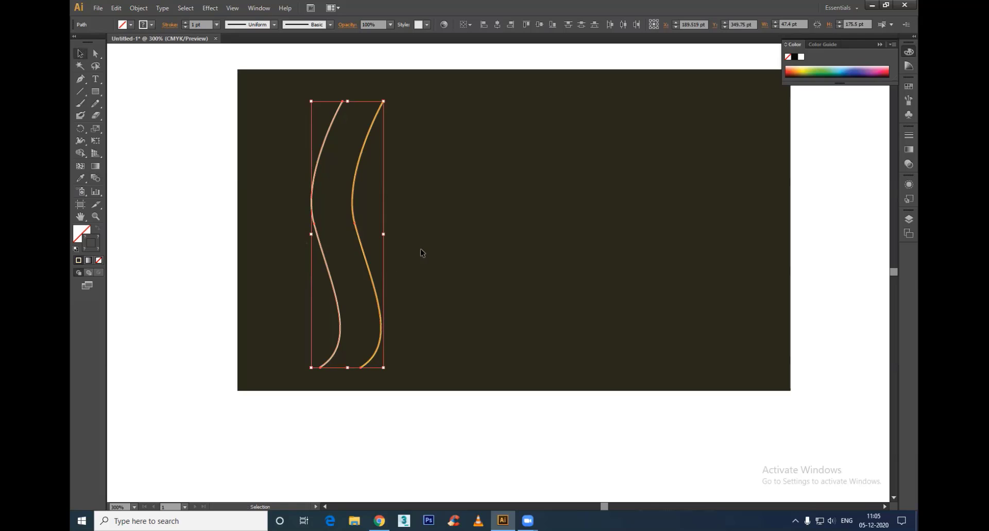
# Step: Try blending the pale and yellow curves into one band, and undo the blend
pyautogui.click(359, 429)
pyautogui.moveTo(273, 81); pyautogui.dragTo(459, 425)
pyautogui.click(139, 8)
pyautogui.moveTo(212, 233)
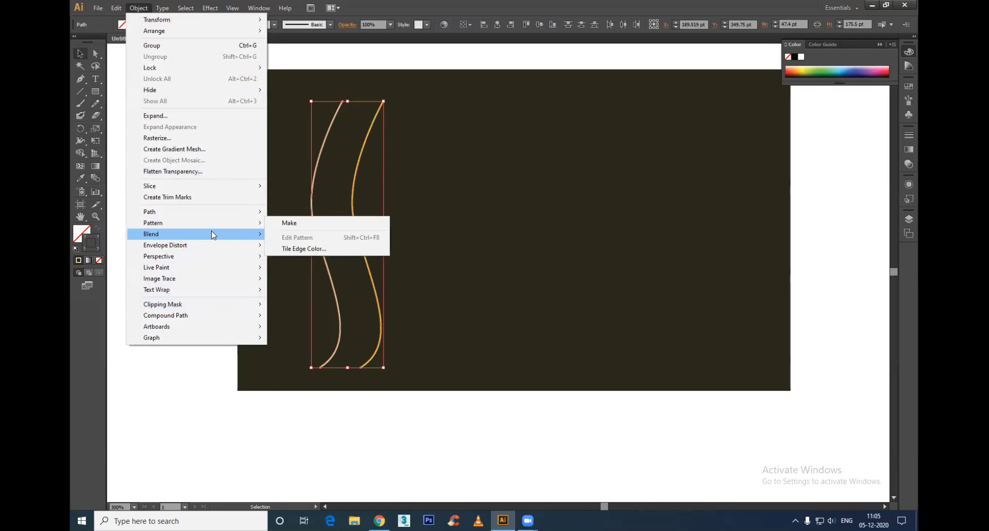
pyautogui.click(311, 234)
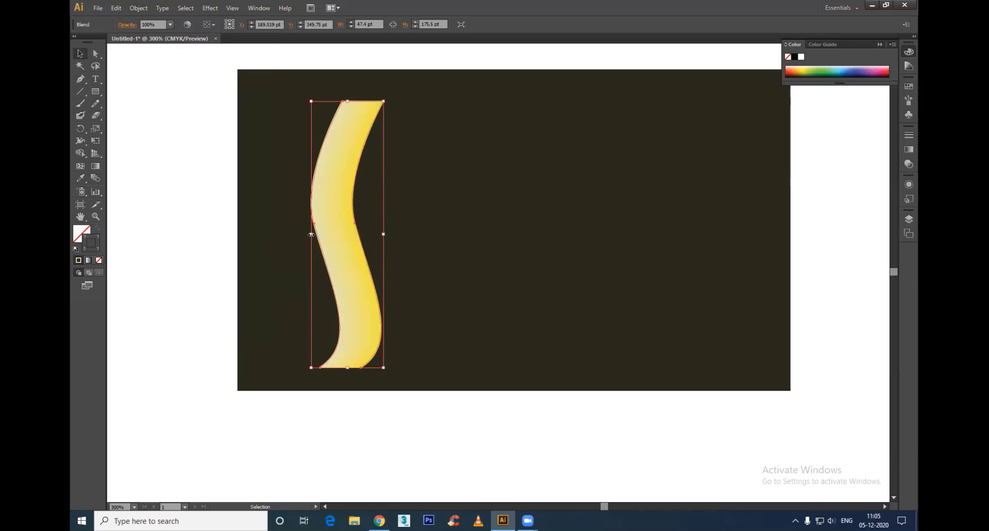
pyautogui.press('Return')
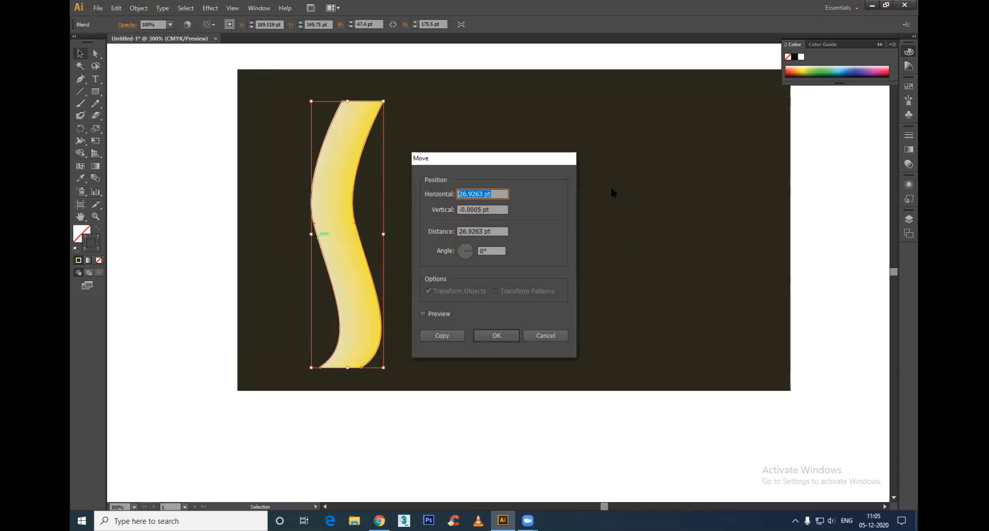
pyautogui.click(542, 334)
pyautogui.hotkey('ctrl', 'z')
pyautogui.hotkey('ctrl', 'z')
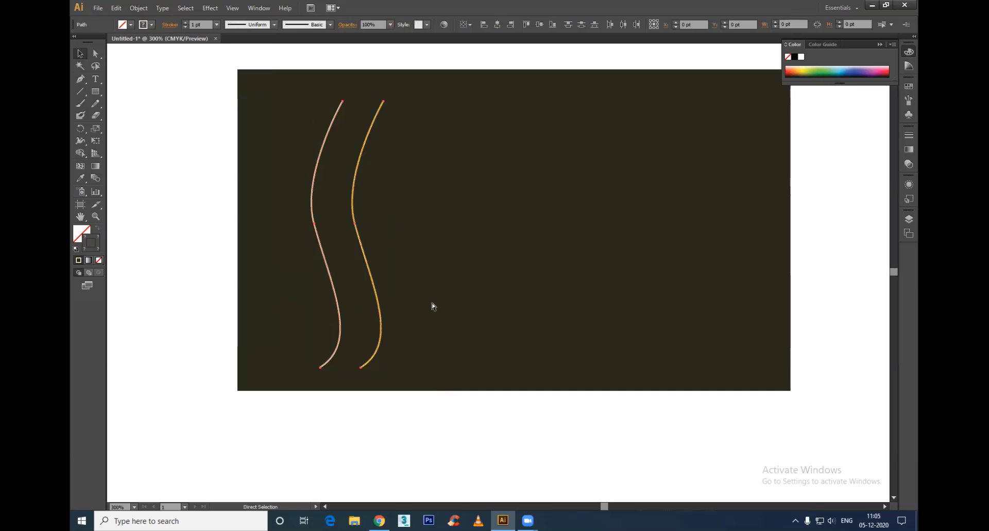
# Step: Remove the yellow copy of the curve, keeping only the pale original over the dark rectangle
pyautogui.moveTo(277, 81); pyautogui.dragTo(537, 443)
pyautogui.click(437, 361)
pyautogui.click(381, 337)
pyautogui.hotkey('ctrl', 'z')
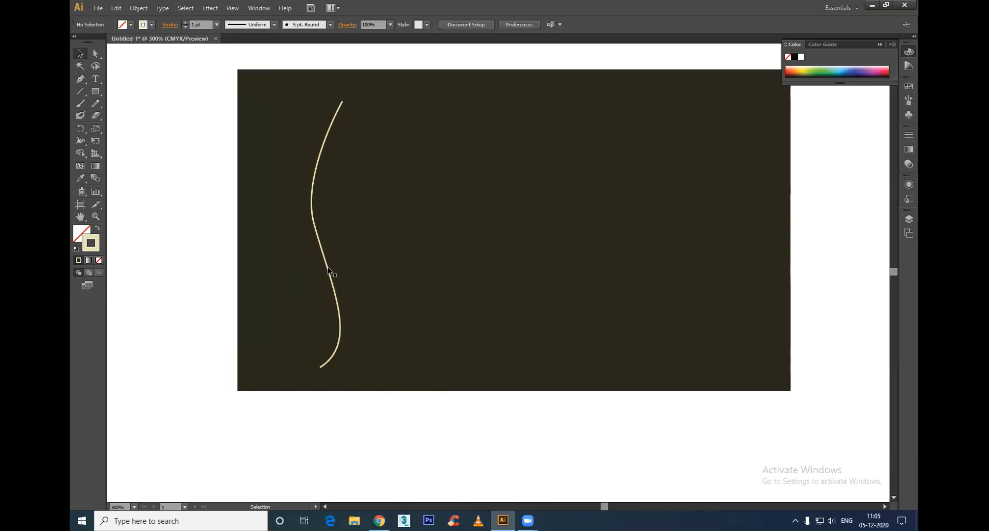
# Step: Duplicate the pale curve about 24 pt to its right, and set the copy's stroke to bright yellow
pyautogui.moveTo(330, 268); pyautogui.dragTo(367, 268)
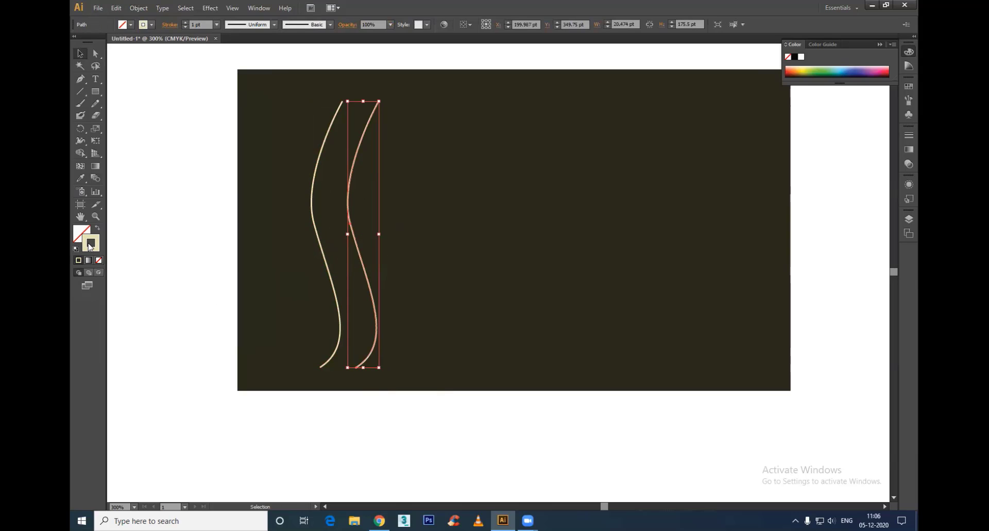
pyautogui.doubleClick(91, 243)
pyautogui.click(457, 207)
pyautogui.click(472, 200)
pyautogui.click(601, 201)
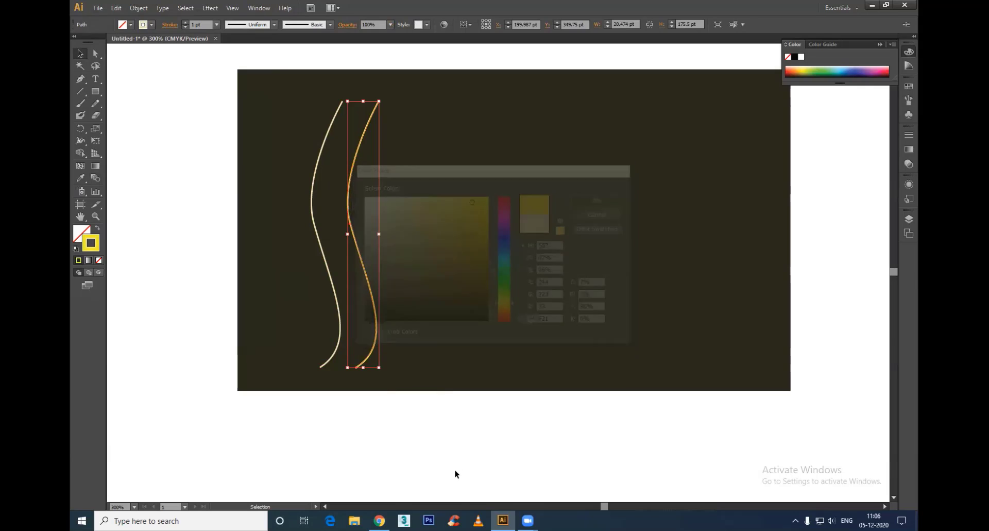
# Step: Select the pale and yellow curves together and make a blend between them
pyautogui.moveTo(428, 424); pyautogui.dragTo(243, 62)
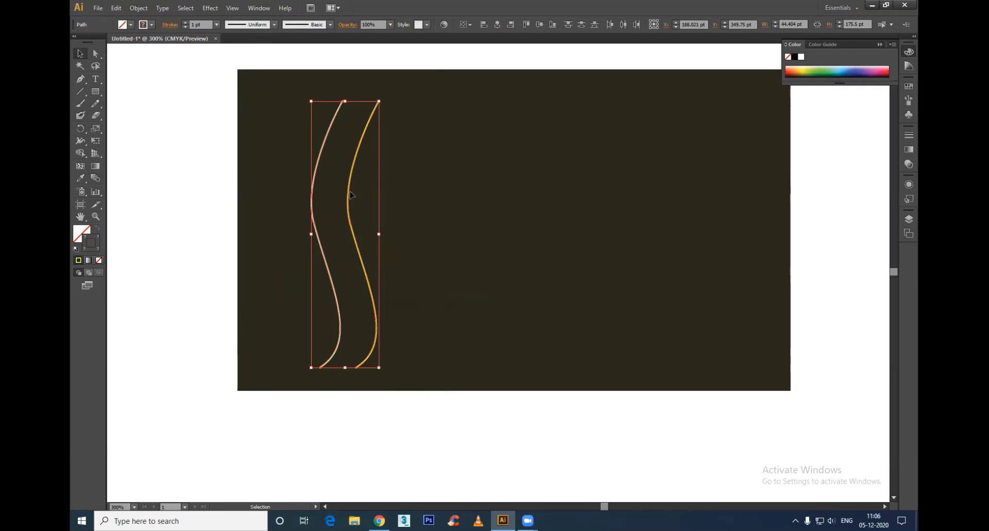
pyautogui.click(140, 9)
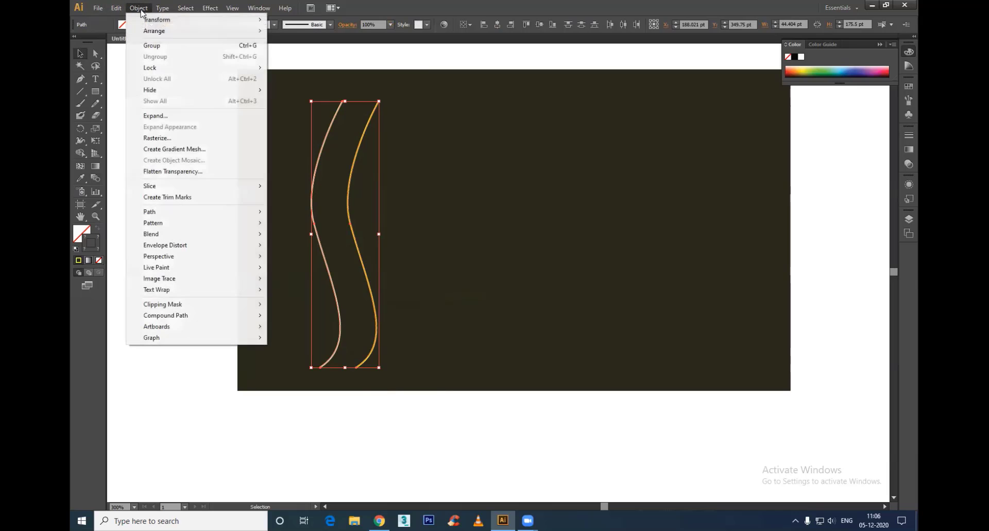
pyautogui.moveTo(161, 214)
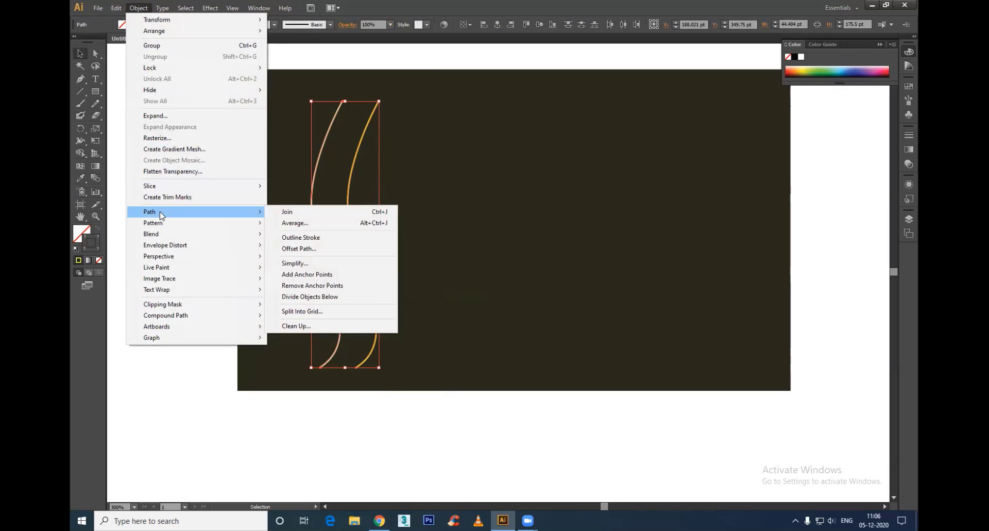
pyautogui.moveTo(173, 237)
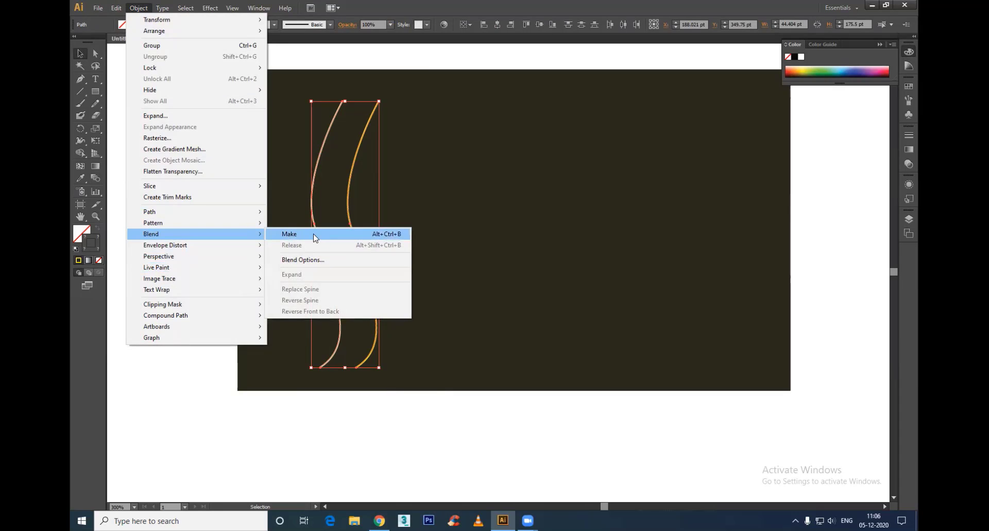
pyautogui.click(393, 234)
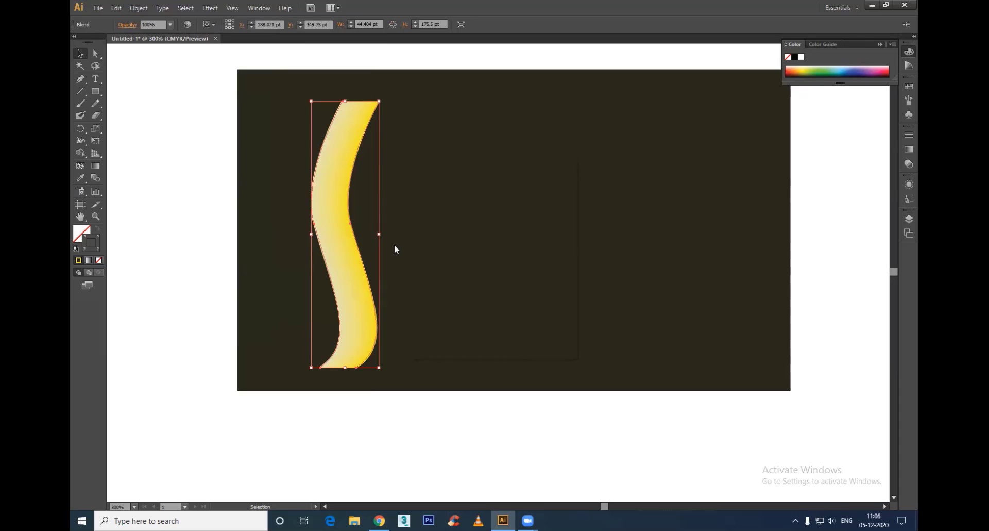
pyautogui.press('Return')
pyautogui.click(544, 336)
# Step: Change the blend's spacing to Specified Steps with about a dozen steps, so it becomes separate parallel lines
pyautogui.click(138, 7)
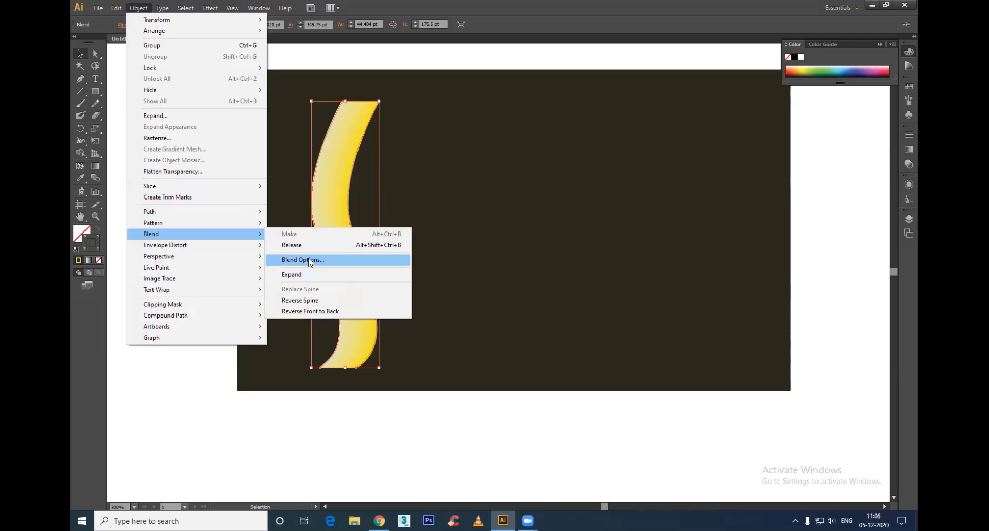
pyautogui.click(311, 261)
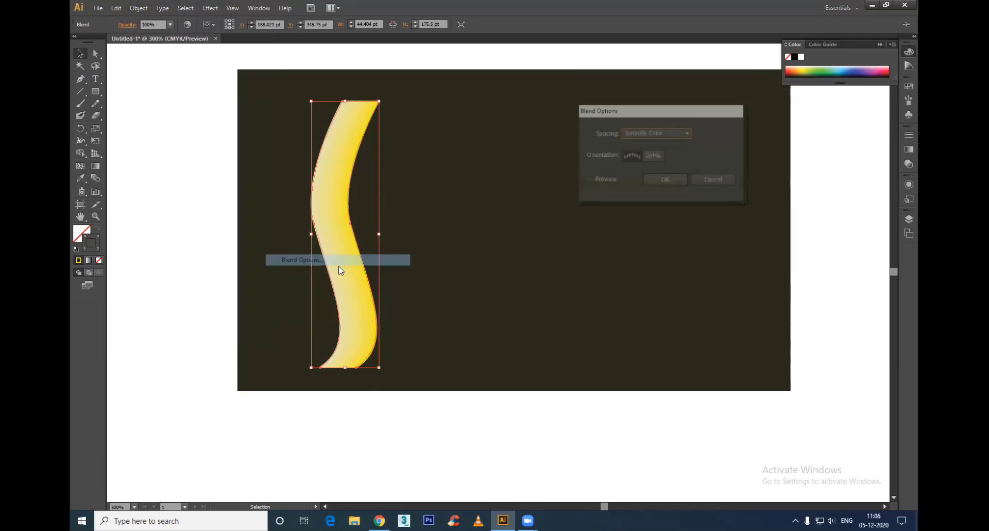
pyautogui.click(662, 135)
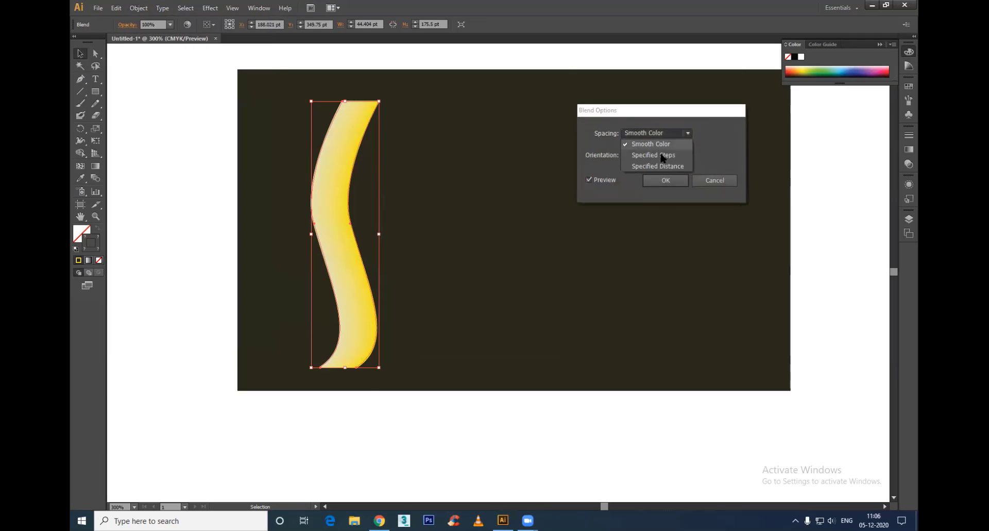
pyautogui.click(661, 155)
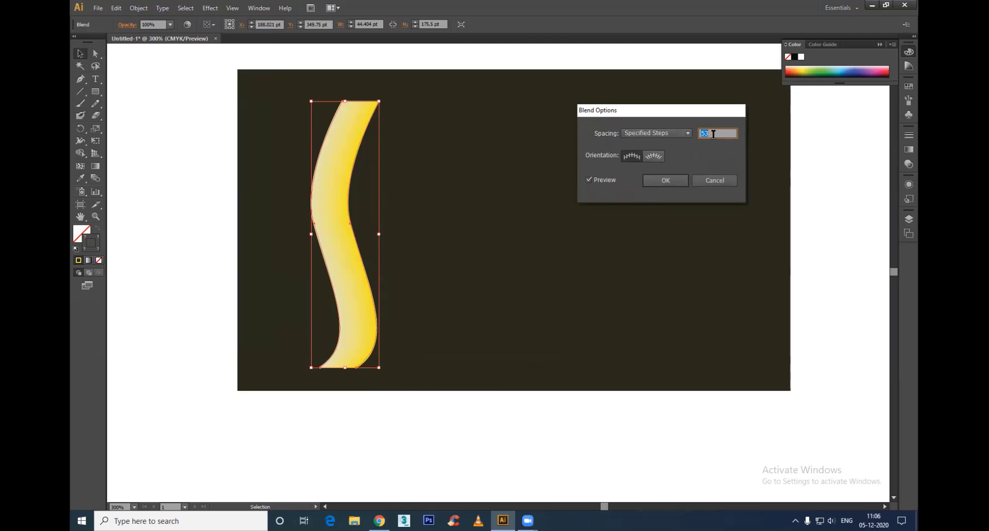
pyautogui.write('5')
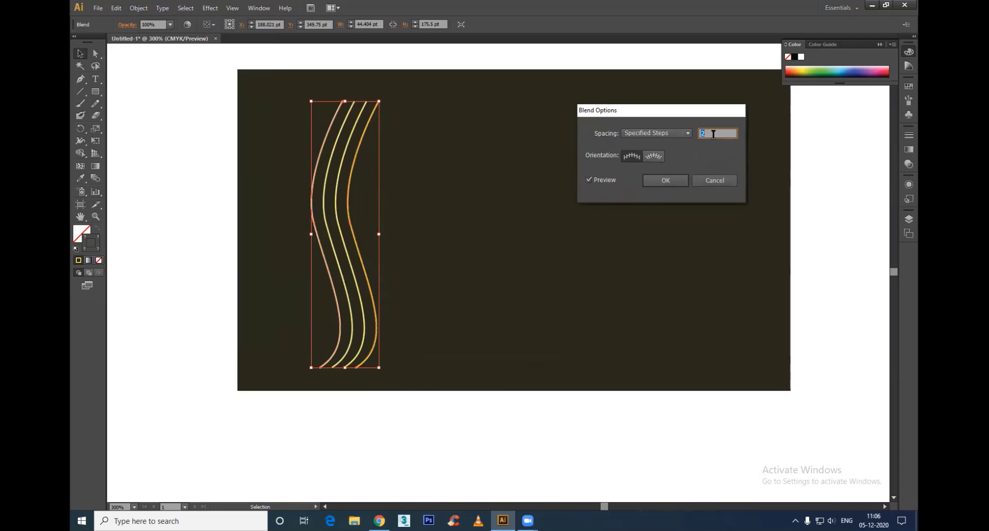
pyautogui.press('Up')
pyautogui.press('Up')
pyautogui.press('Up')
pyautogui.press('Up')
pyautogui.press('Up')
pyautogui.press('Up')
pyautogui.press('Up')
pyautogui.press('Up')
pyautogui.press('Up')
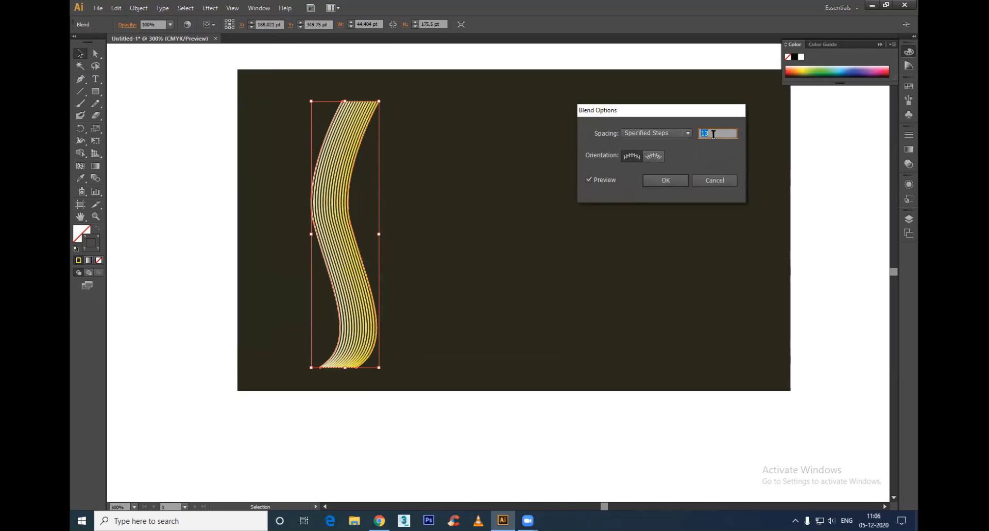
pyautogui.click(665, 181)
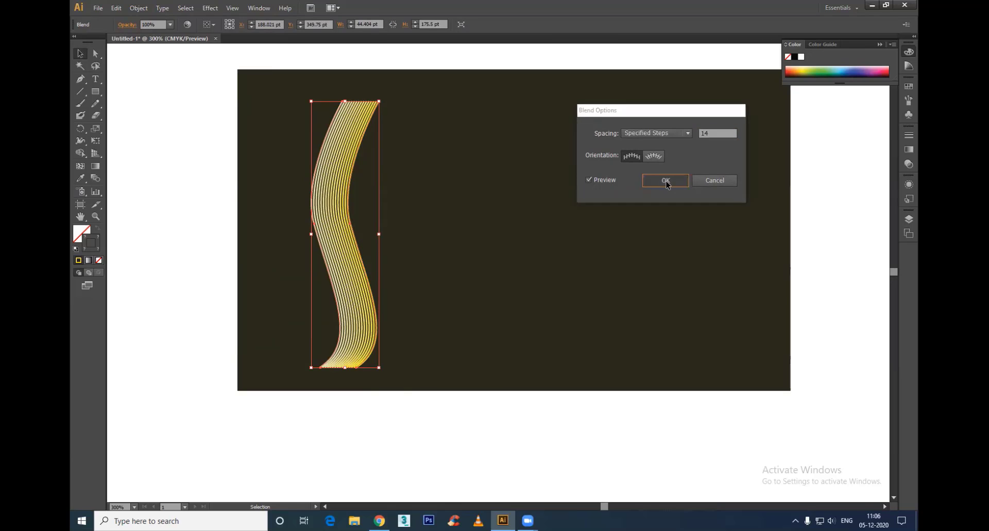
# Step: Isolate the blend and set the stroke weight of its yellow end curve to 0.5 pt
pyautogui.click(371, 431)
pyautogui.click(374, 309)
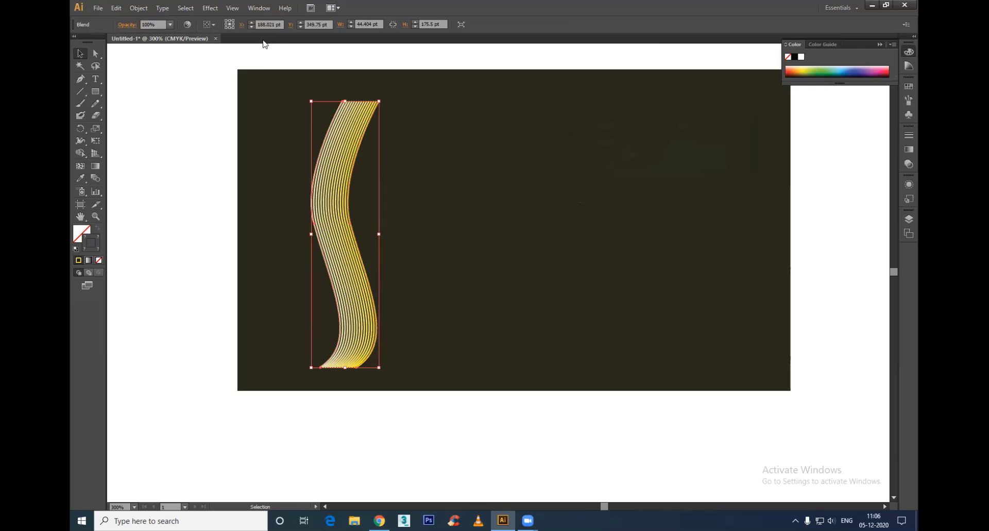
pyautogui.doubleClick(376, 308)
pyautogui.click(376, 308)
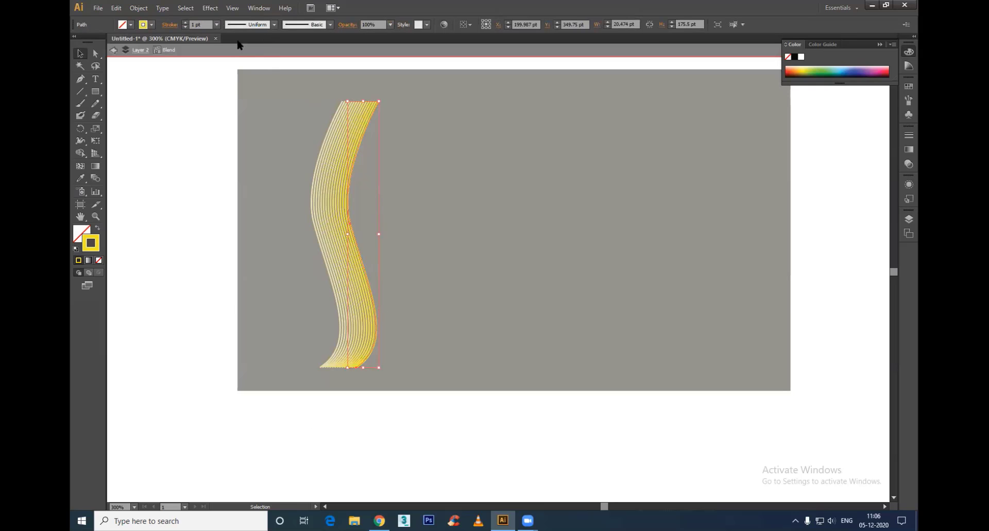
pyautogui.click(217, 25)
pyautogui.click(226, 47)
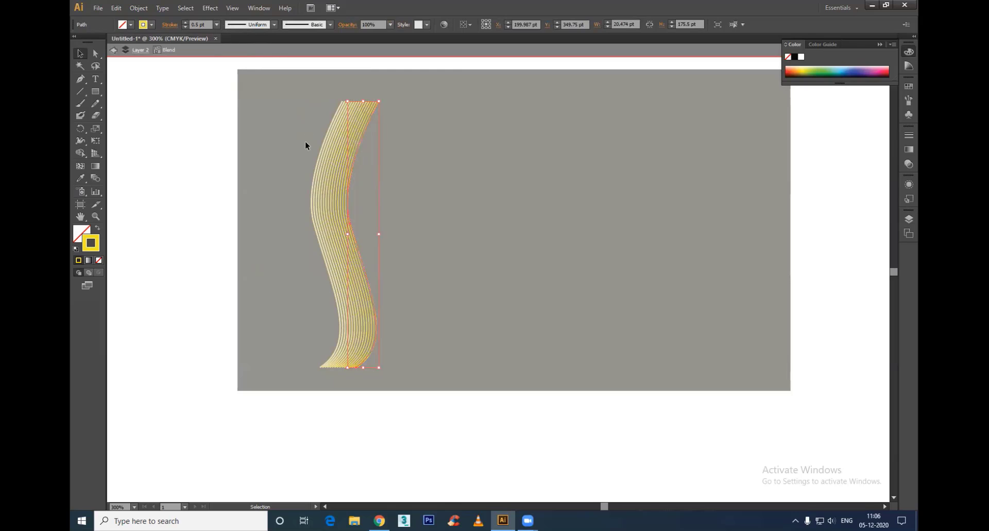
# Step: Set the stroke weight of the blend's pale end curve to 0.5 pt and leave isolation mode
pyautogui.click(330, 151)
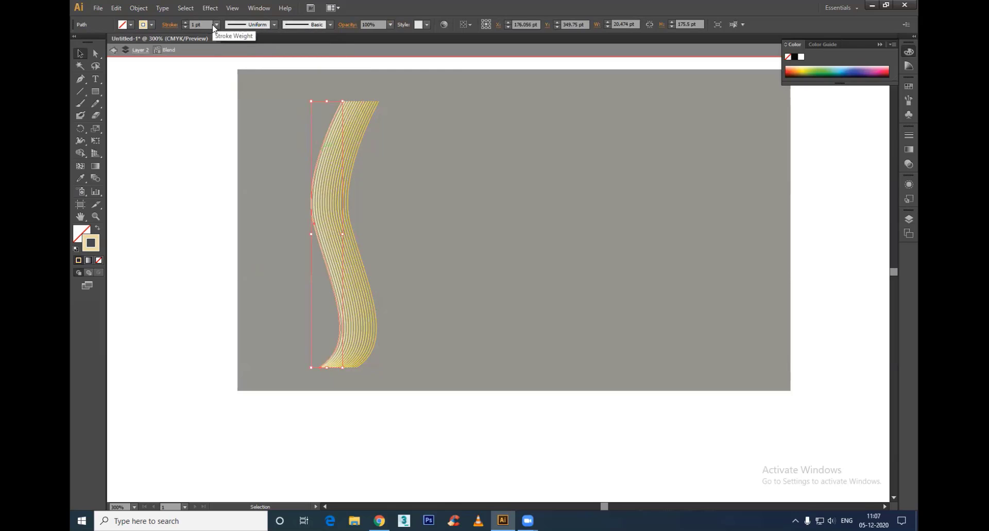
pyautogui.click(217, 24)
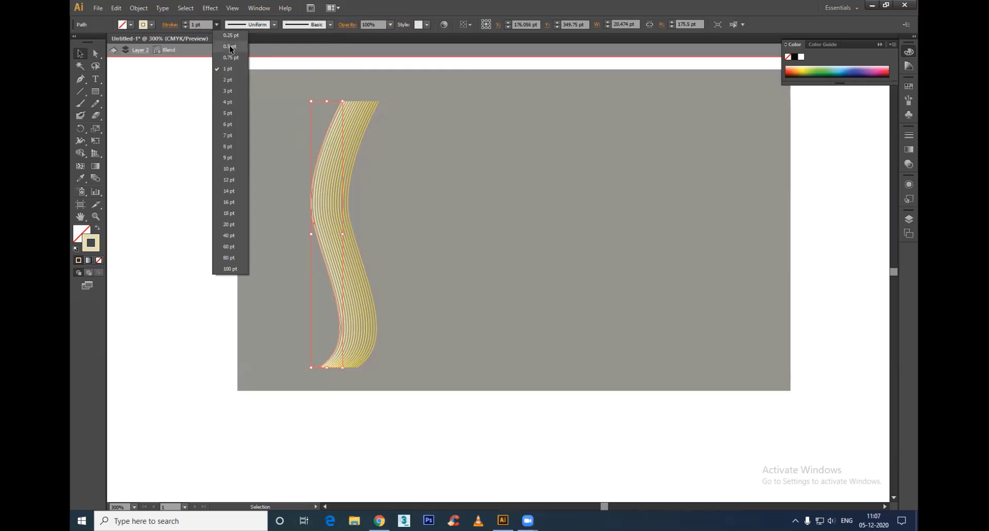
pyautogui.click(230, 45)
pyautogui.doubleClick(197, 183)
# Step: Pull the yellow curve's middle anchor left across the pale curve and extend its upper end to the rectangle's top edge
pyautogui.click(355, 230)
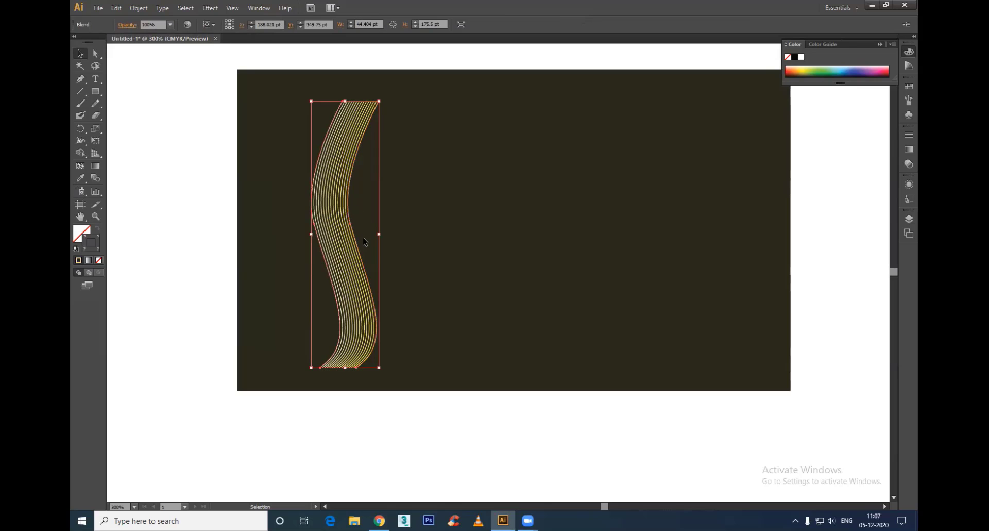
pyautogui.press('a')
pyautogui.click(351, 225)
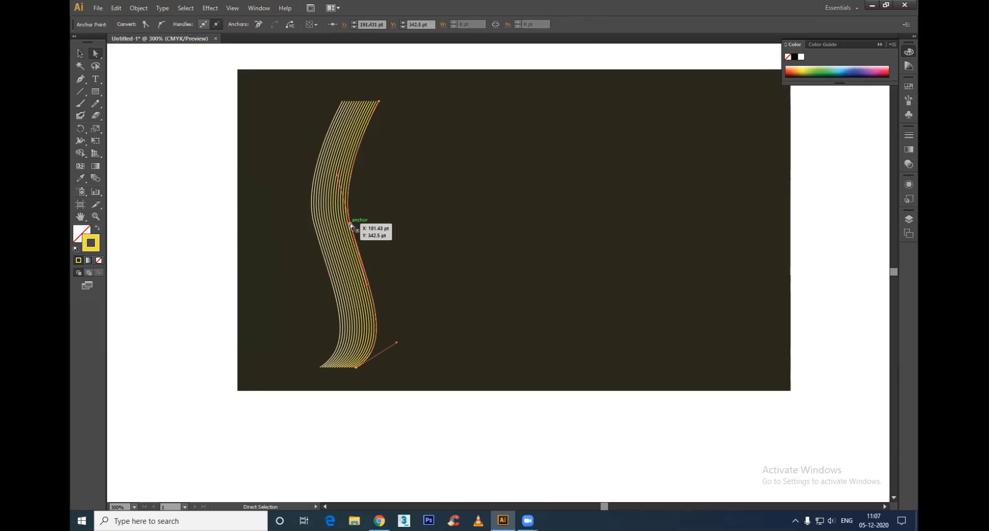
pyautogui.moveTo(351, 225); pyautogui.dragTo(277, 232)
pyautogui.moveTo(378, 101); pyautogui.dragTo(416, 69)
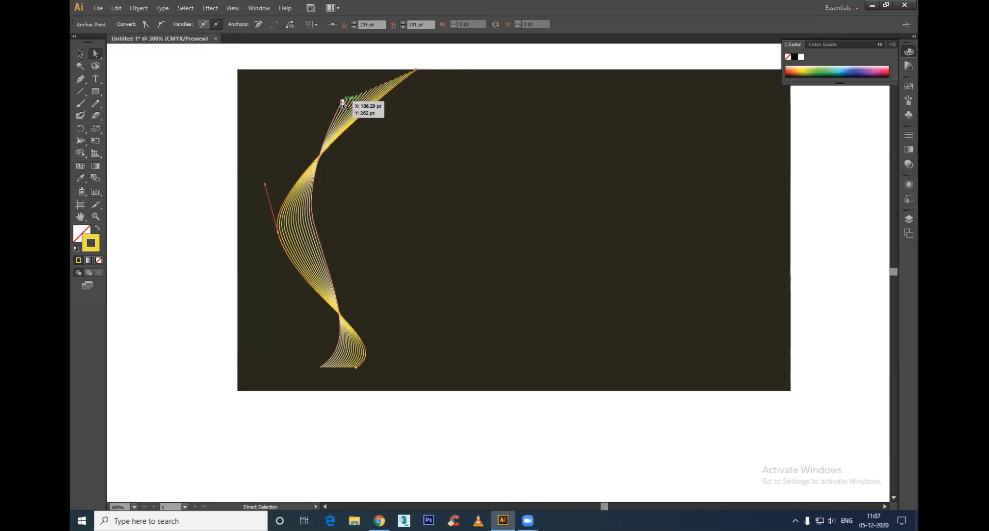
# Step: Extend the pale curve to the rectangle's top edge and bottom-left corner, and the yellow curve's lower end to the bottom edge
pyautogui.moveTo(342, 103); pyautogui.dragTo(334, 69)
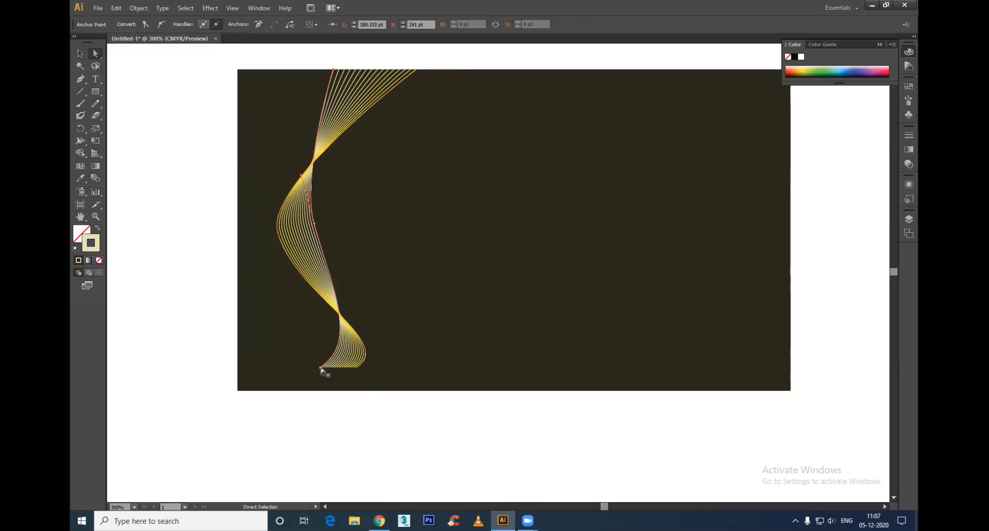
pyautogui.moveTo(322, 369); pyautogui.dragTo(238, 391)
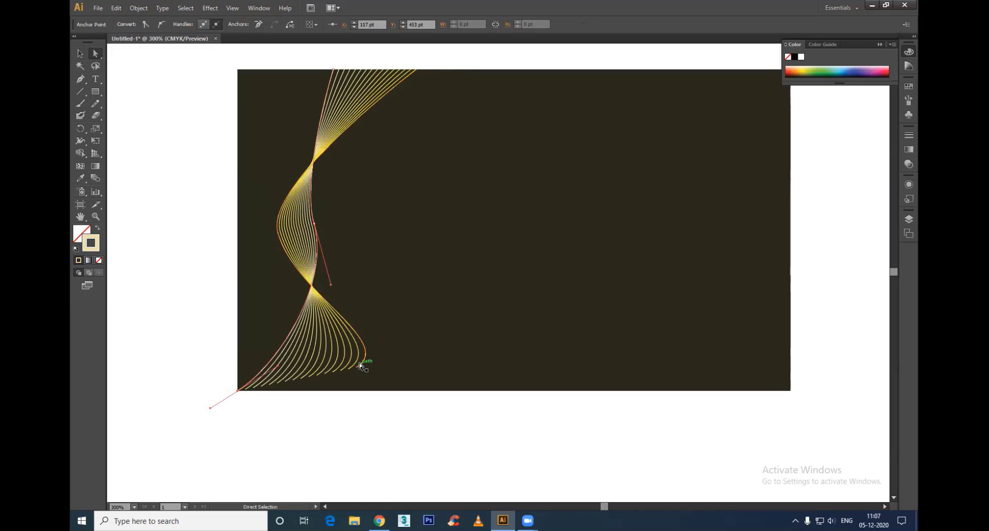
pyautogui.moveTo(357, 367); pyautogui.dragTo(339, 390)
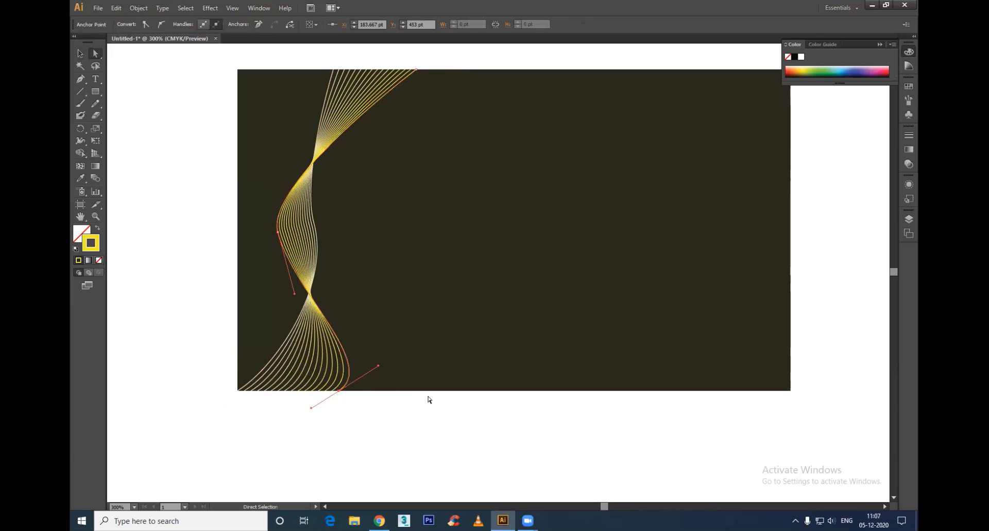
pyautogui.click(392, 432)
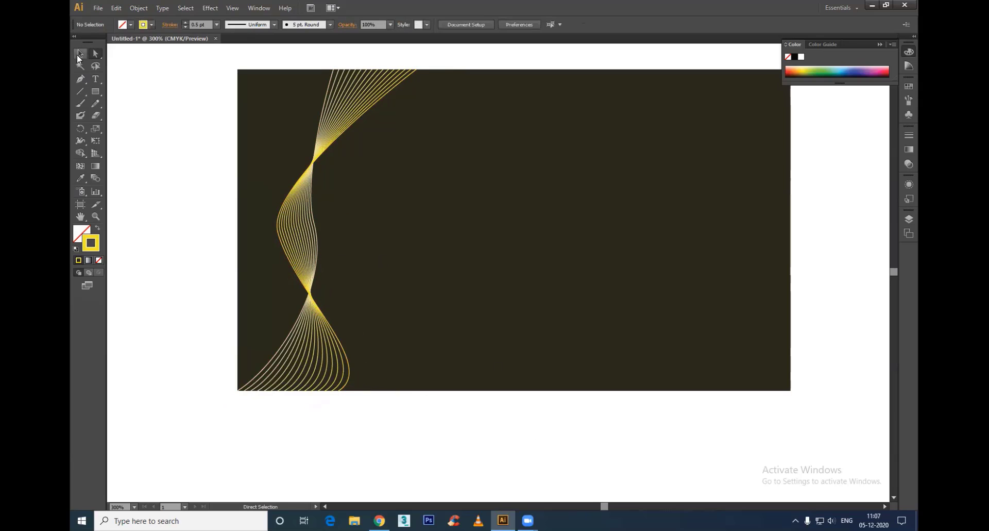
# Step: Reshape the pale curve's middle by tilting its direction handle and moving the anchor to about X 162 pt, Y 350 pt
pyautogui.click(78, 54)
pyautogui.click(308, 196)
pyautogui.click(371, 428)
pyautogui.press('a')
pyautogui.click(314, 225)
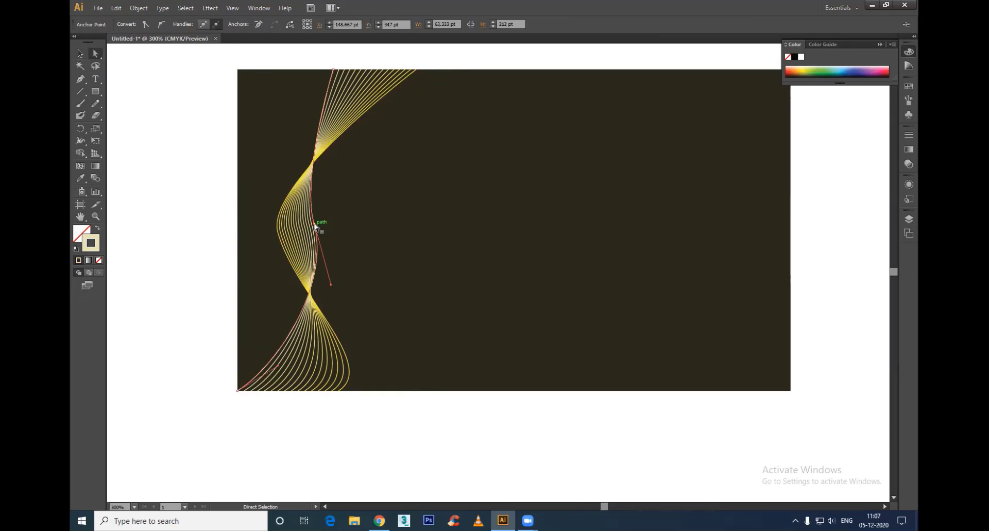
pyautogui.moveTo(316, 225); pyautogui.dragTo(346, 222)
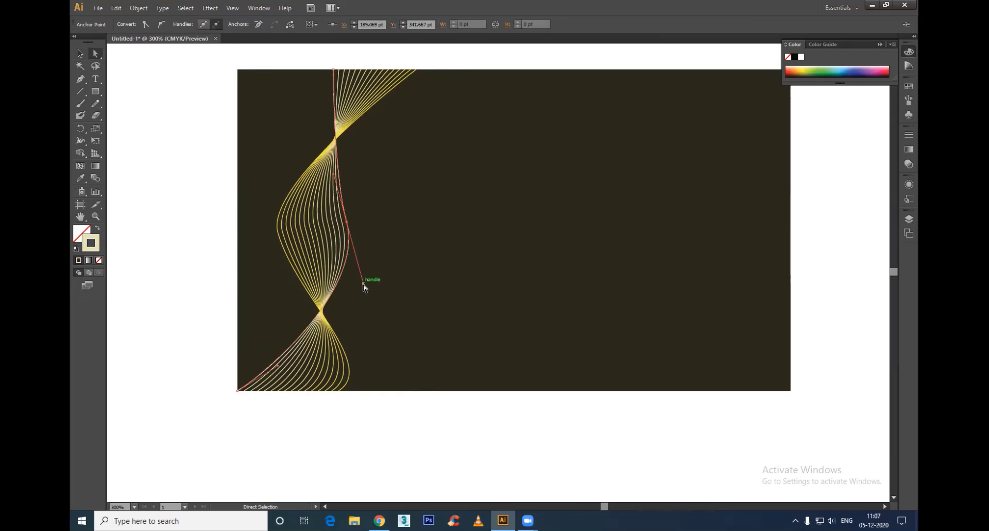
pyautogui.moveTo(363, 285); pyautogui.dragTo(336, 292)
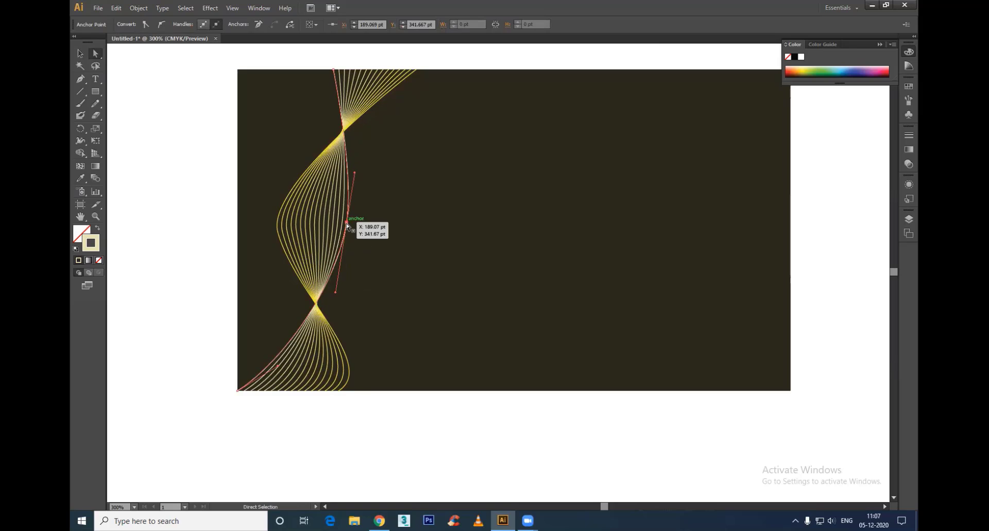
pyautogui.moveTo(347, 226); pyautogui.dragTo(308, 235)
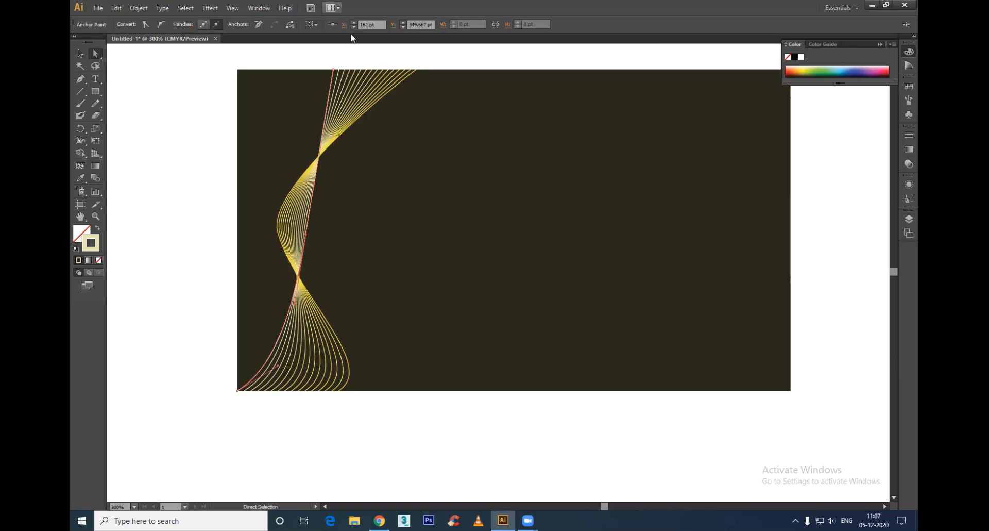
# Step: Raise the blend's Specified Steps count to more than 27, with the preview on, for denser lines
pyautogui.press('v')
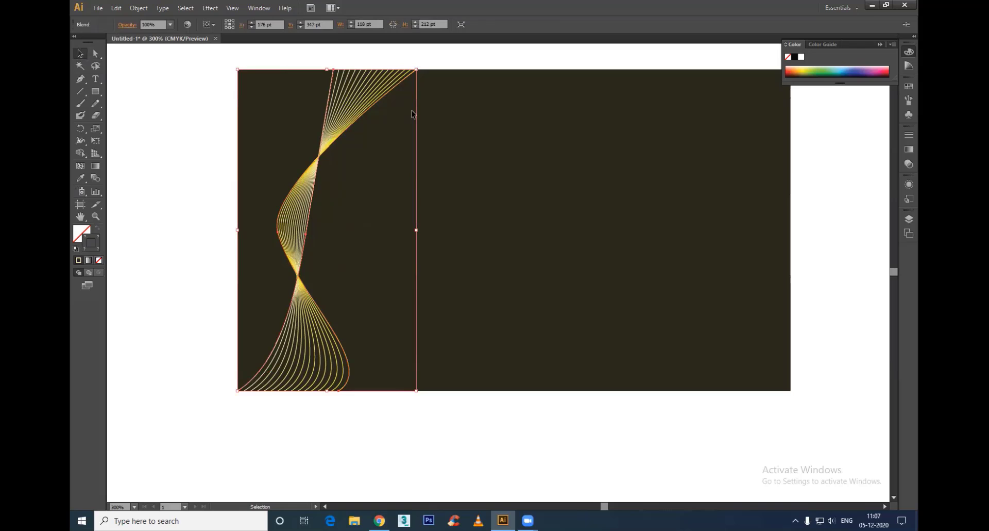
pyautogui.click(139, 7)
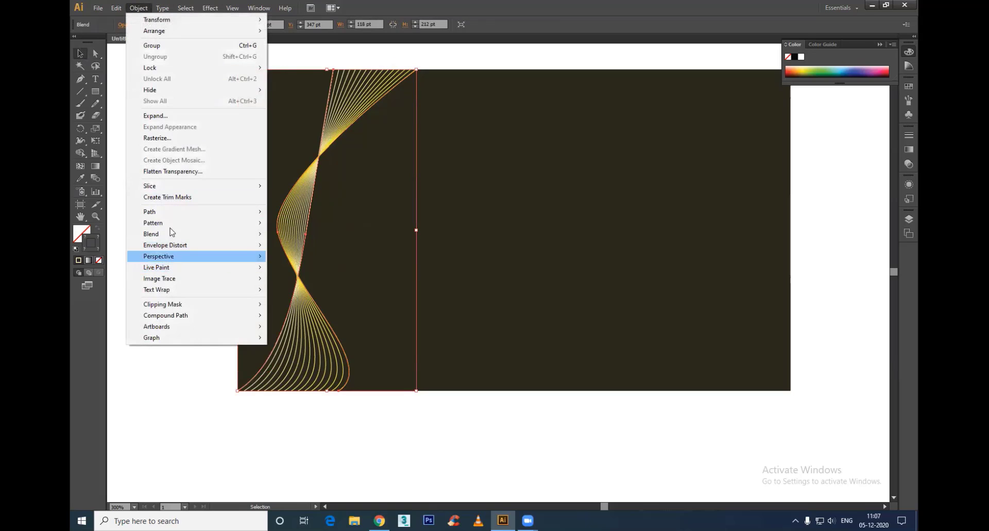
pyautogui.moveTo(168, 234)
pyautogui.click(317, 260)
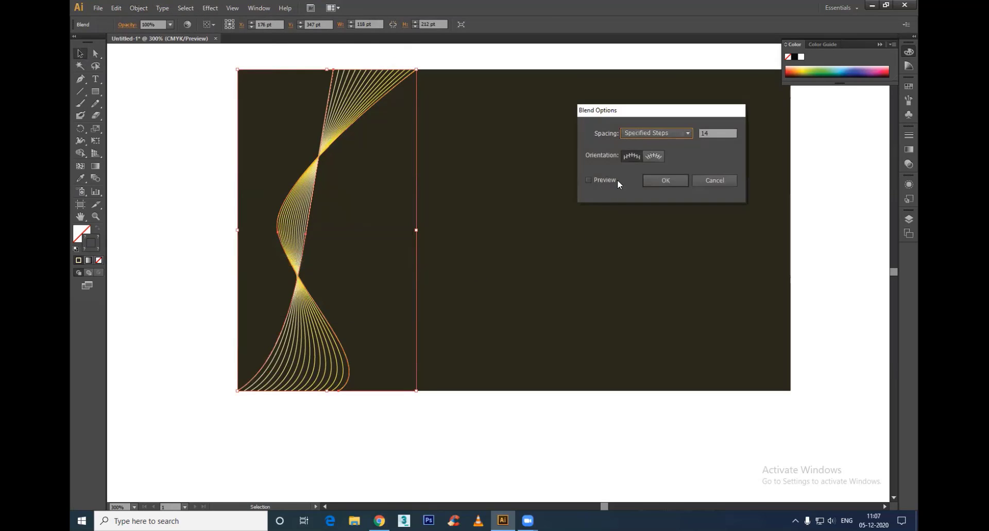
pyautogui.click(717, 134)
pyautogui.press('Up')
pyautogui.click(593, 179)
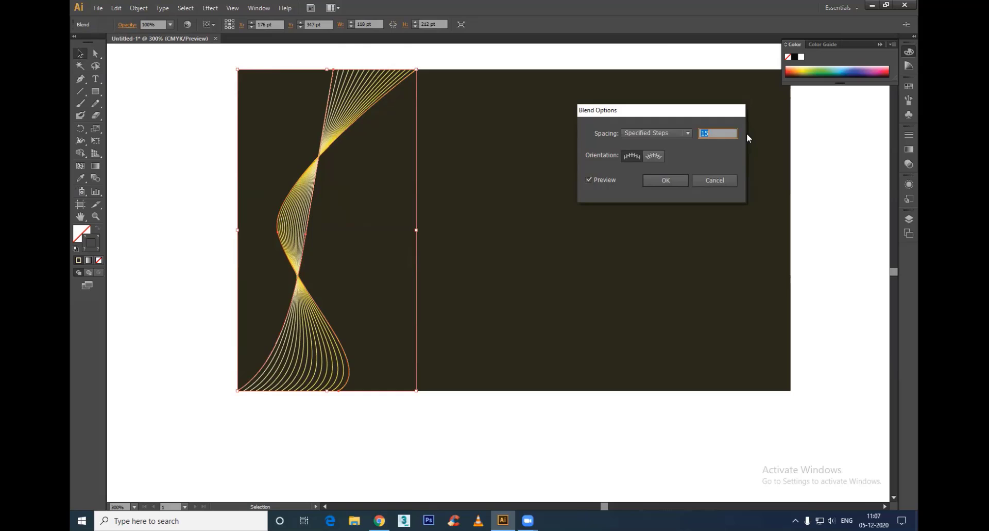
pyautogui.press('Up')
pyautogui.press('Up')
pyautogui.press('Up')
pyautogui.press('Up')
pyautogui.press('Up')
pyautogui.press('Up')
pyautogui.press('Up')
pyautogui.press('Up')
pyautogui.press('Up')
pyautogui.press('Up')
pyautogui.press('Up')
pyautogui.press('Up')
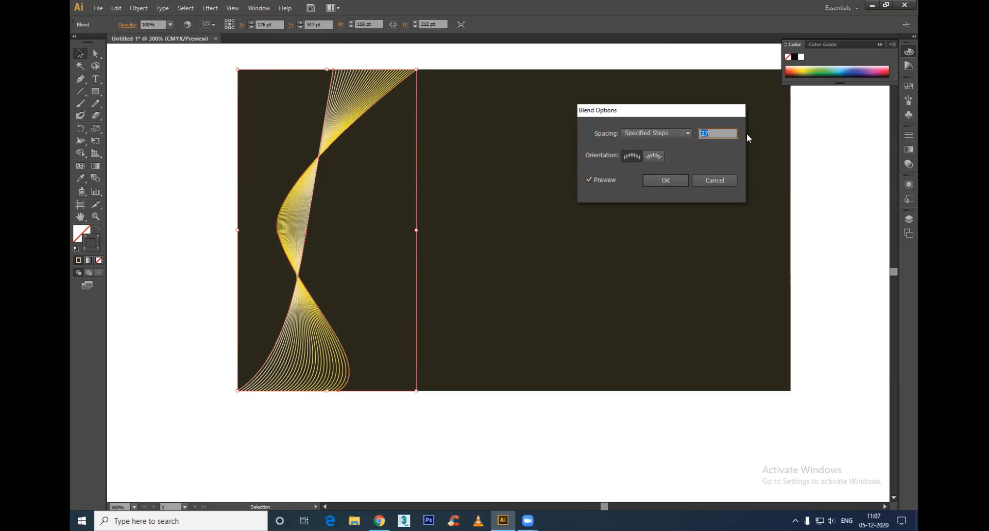
pyautogui.press('Up')
pyautogui.press('Up')
pyautogui.press('Up')
pyautogui.press('Up')
pyautogui.press('Up')
pyautogui.press('Up')
pyautogui.press('Up')
pyautogui.press('Up')
pyautogui.press('Up')
pyautogui.click(669, 186)
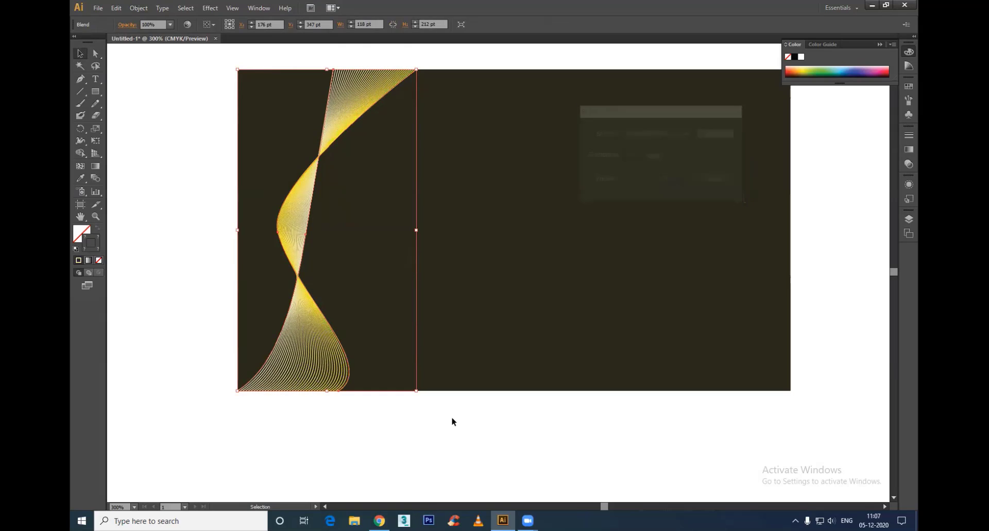
# Step: Move the yellow curve's lower end close to the rectangle's bottom-right corner and its middle anchor to about X 257 pt, Y 347 pt
pyautogui.click(452, 416)
pyautogui.press('a')
pyautogui.click(341, 390)
pyautogui.moveTo(340, 394); pyautogui.dragTo(766, 394)
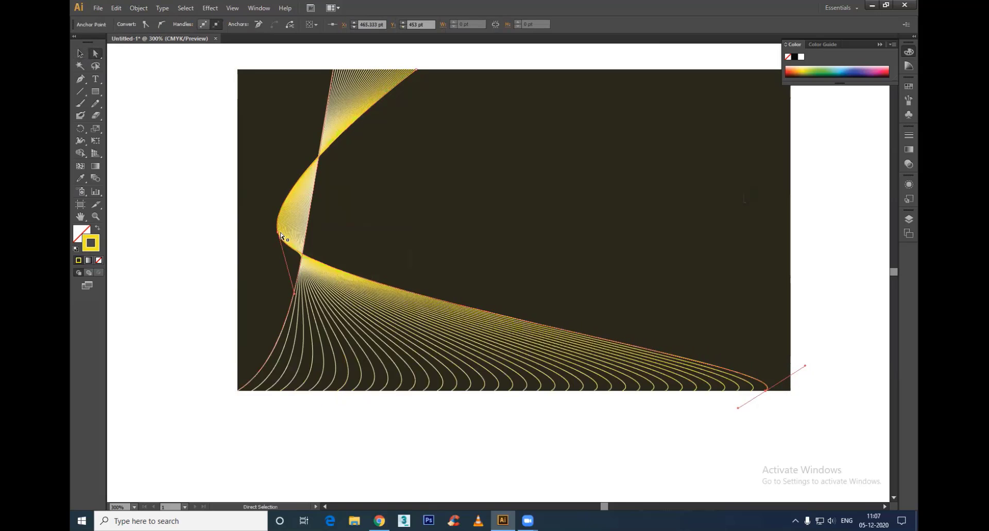
pyautogui.moveTo(277, 232); pyautogui.dragTo(452, 231)
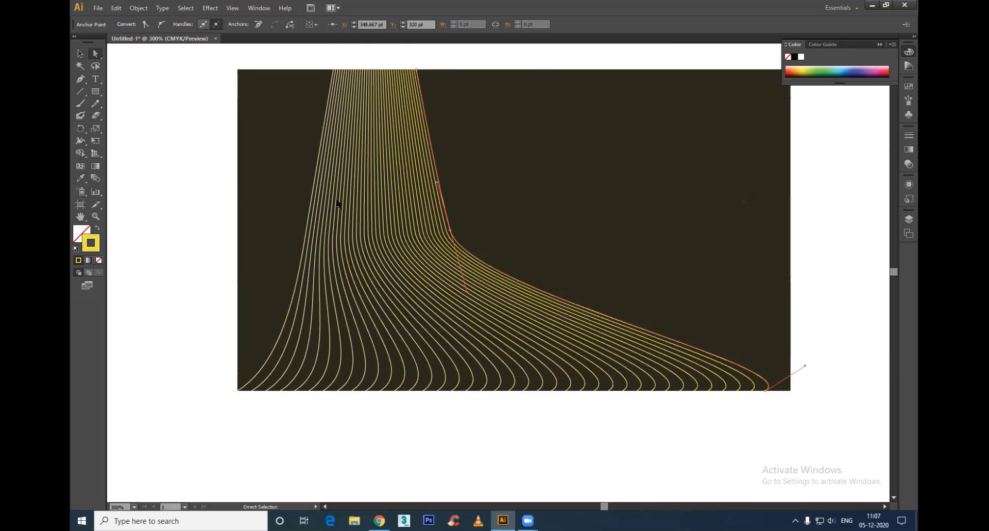
# Step: Move the pale curve's middle anchor to about X 320 pt, Y 354 pt and swing its direction handle steeply downward
pyautogui.click(320, 159)
pyautogui.moveTo(320, 178); pyautogui.dragTo(566, 189)
pyautogui.moveTo(306, 234); pyautogui.dragTo(547, 241)
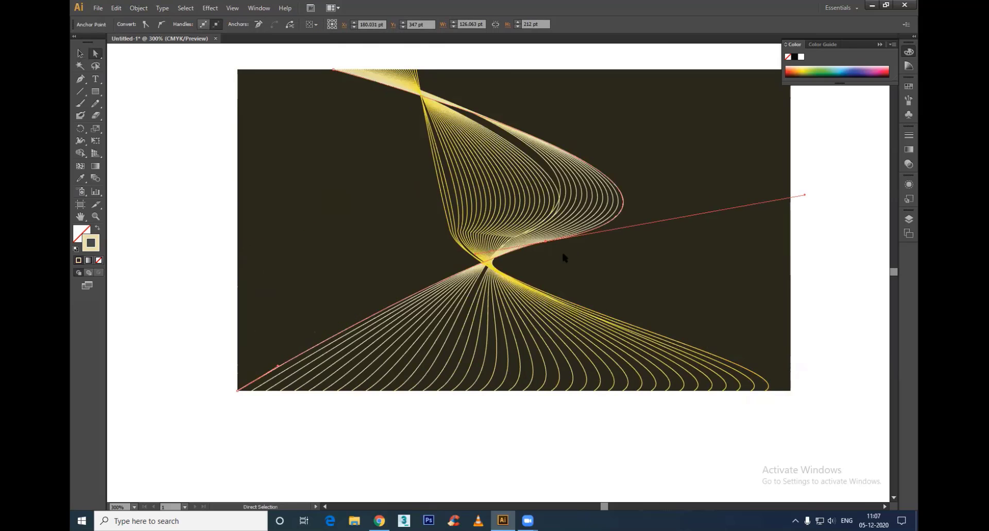
pyautogui.click(567, 238)
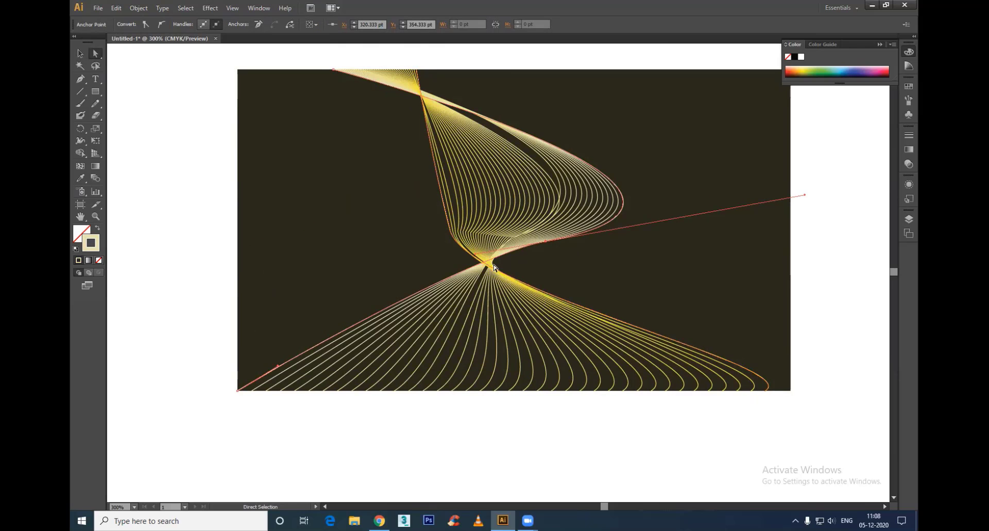
pyautogui.moveTo(475, 258); pyautogui.dragTo(521, 321)
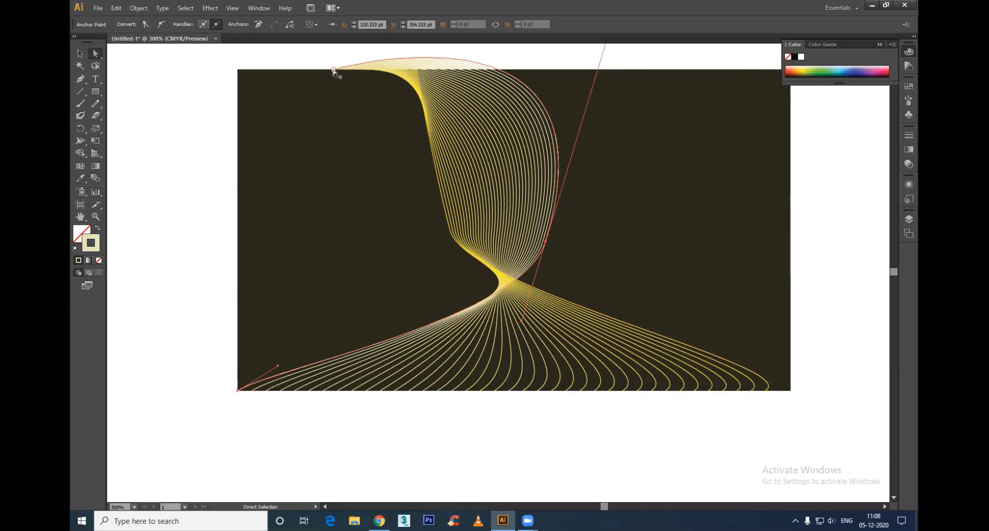
# Step: Move the upper ends of the pale and yellow curves to the rectangle's top-left corner
pyautogui.moveTo(334, 71); pyautogui.dragTo(239, 73)
pyautogui.moveTo(417, 75); pyautogui.dragTo(239, 71)
pyautogui.scroll(-2, 577, 80)
# Step: Swing the upper direction handle of the pale curve's middle anchor down and left to fold the lines into a sharp twist
pyautogui.moveTo(556, 173); pyautogui.dragTo(475, 290)
pyautogui.click(522, 157)
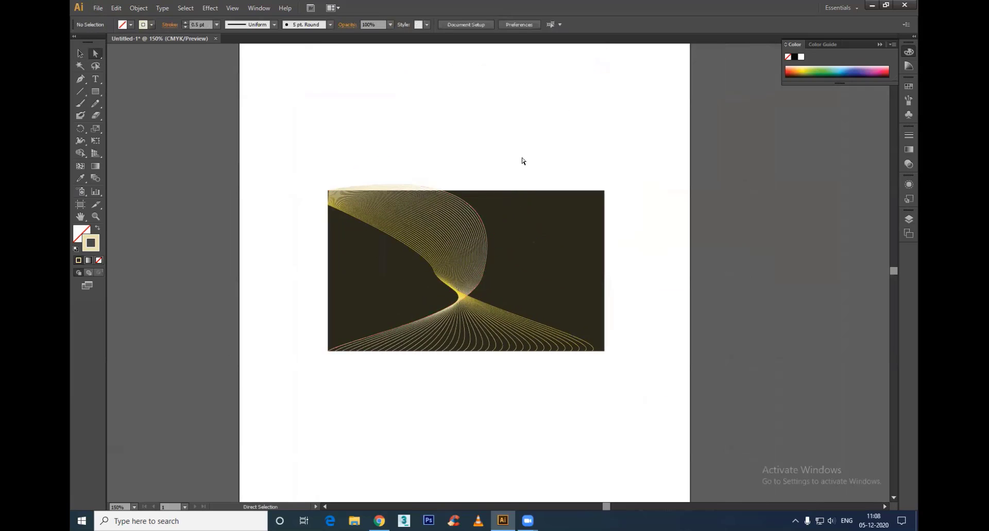
pyautogui.click(482, 276)
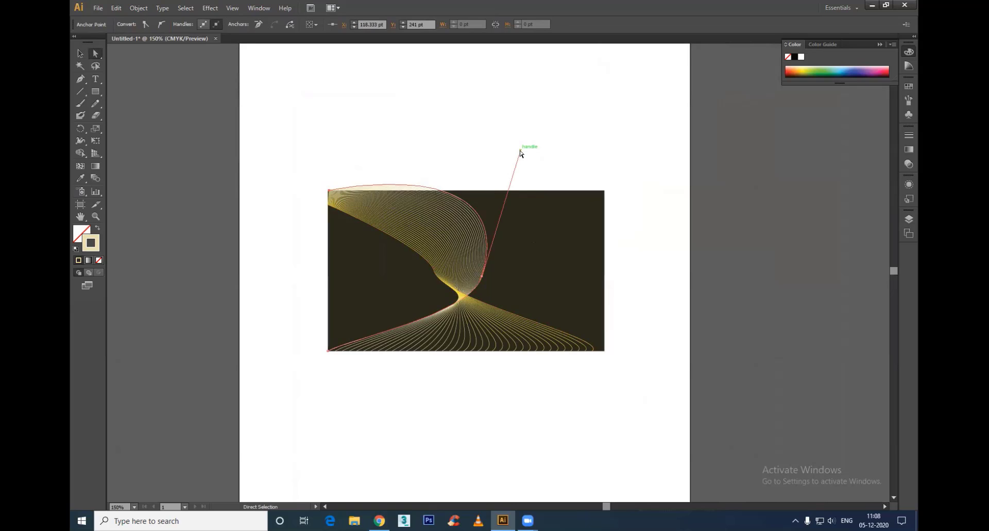
pyautogui.moveTo(520, 151); pyautogui.dragTo(386, 303)
pyautogui.click(451, 400)
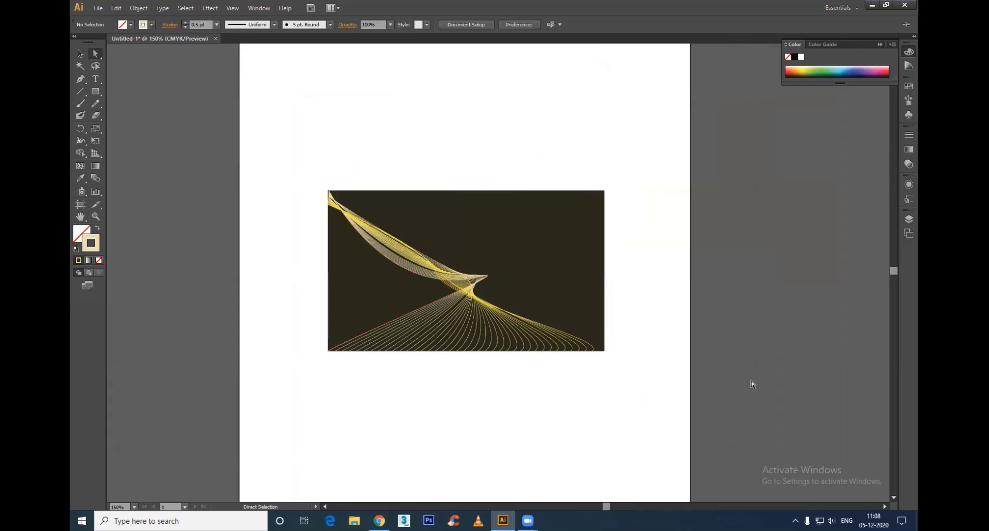
# Step: Select the whole line blend over the dark rectangle
pyautogui.keyDown('alt'); pyautogui.scroll(1, 711, 320); pyautogui.keyUp('alt')
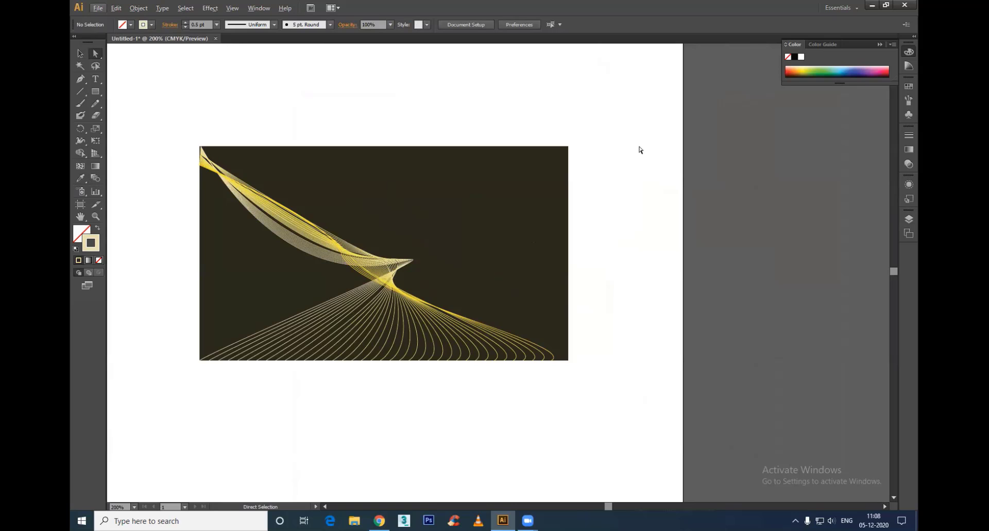
pyautogui.moveTo(619, 105); pyautogui.dragTo(166, 410)
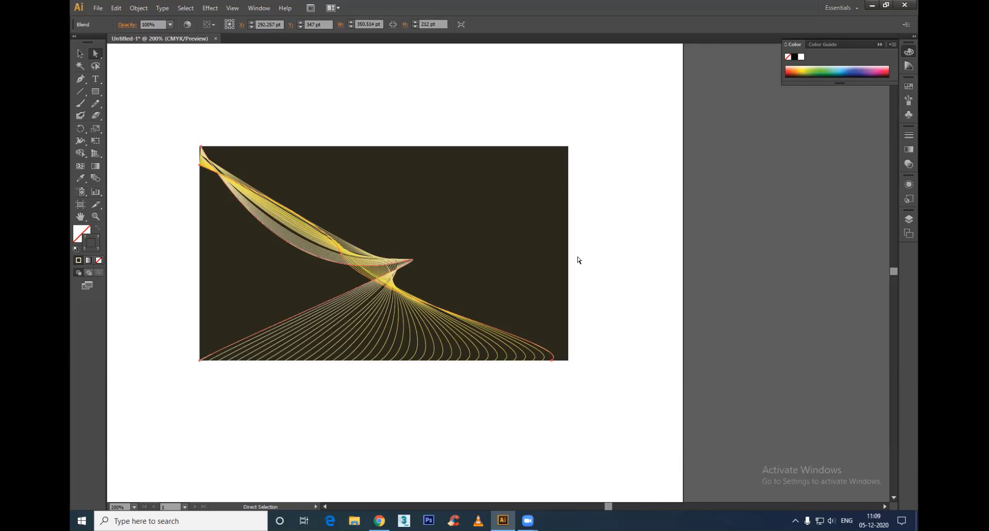
# Step: Delete the line blend from the dark rectangle and close the document without saving
pyautogui.moveTo(600, 112); pyautogui.dragTo(117, 388)
pyautogui.press('Delete')
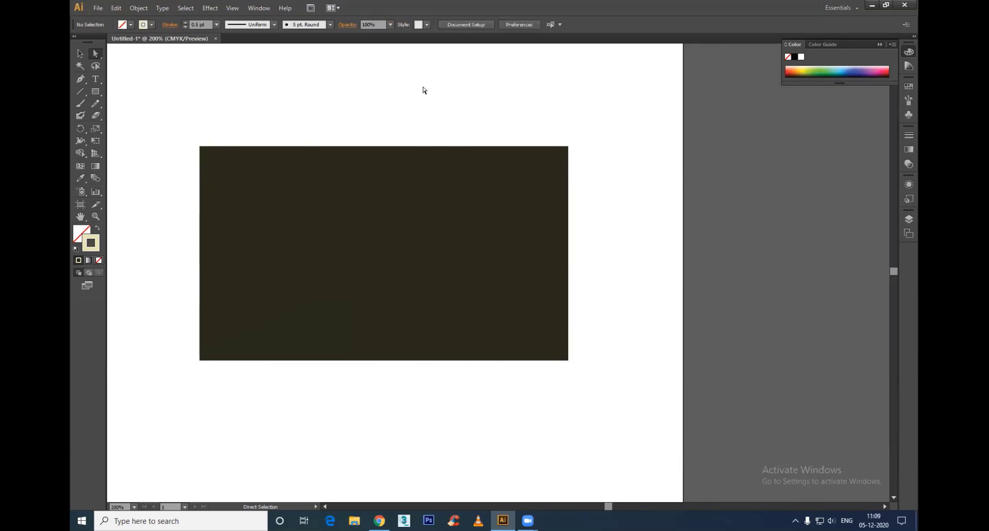
pyautogui.click(216, 38)
pyautogui.click(549, 272)
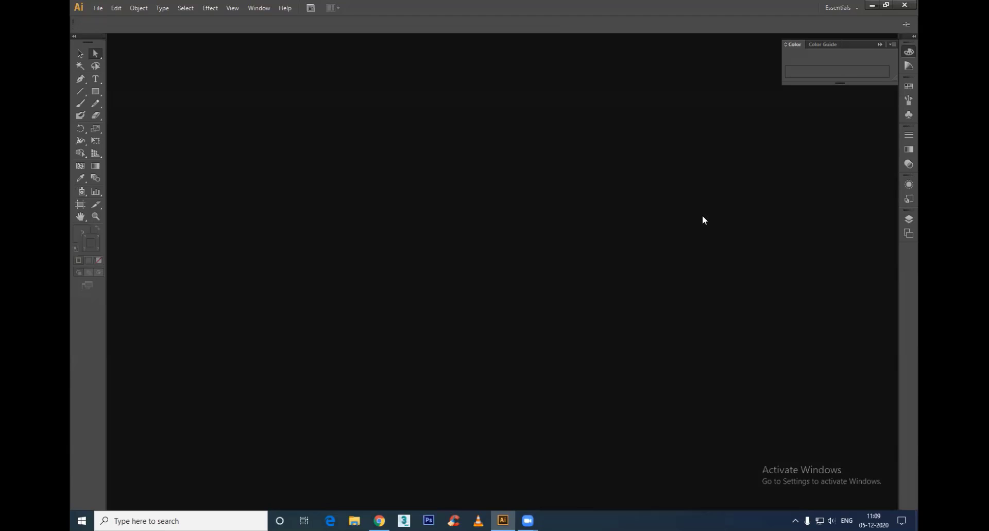
# Step: Create a new A4 portrait document measured in points
pyautogui.hotkey('ctrl', 'n')
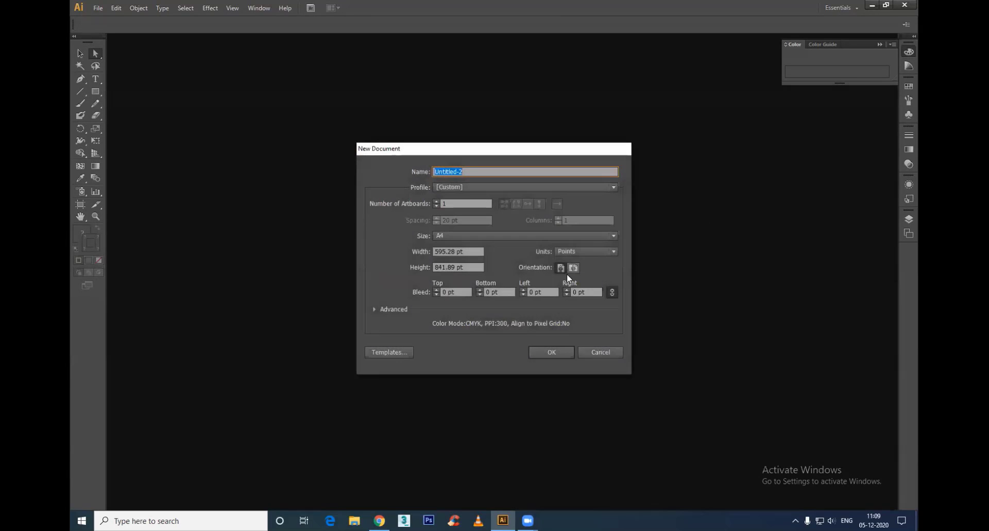
pyautogui.click(552, 352)
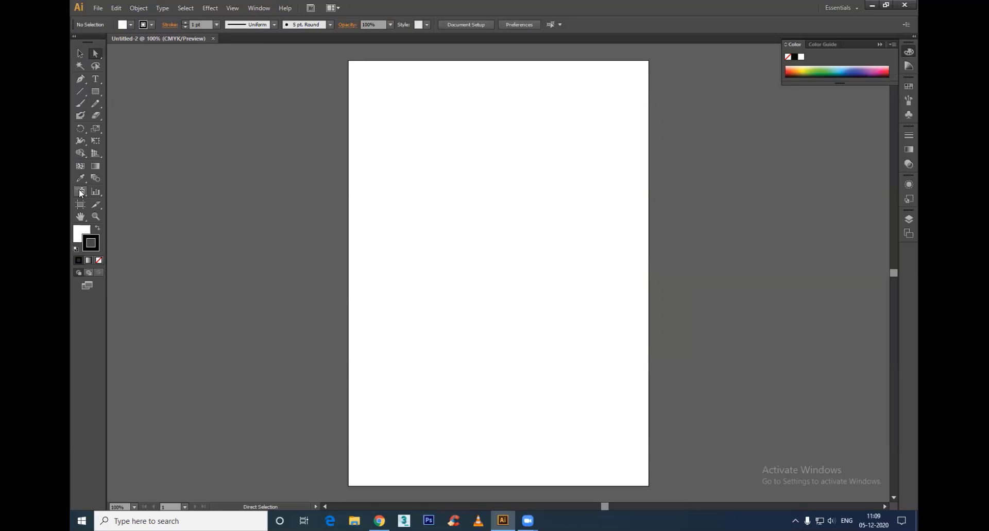
# Step: Show the Symbols collection as a floating panel and load the Fashion symbol library
pyautogui.click(258, 8)
pyautogui.click(271, 367)
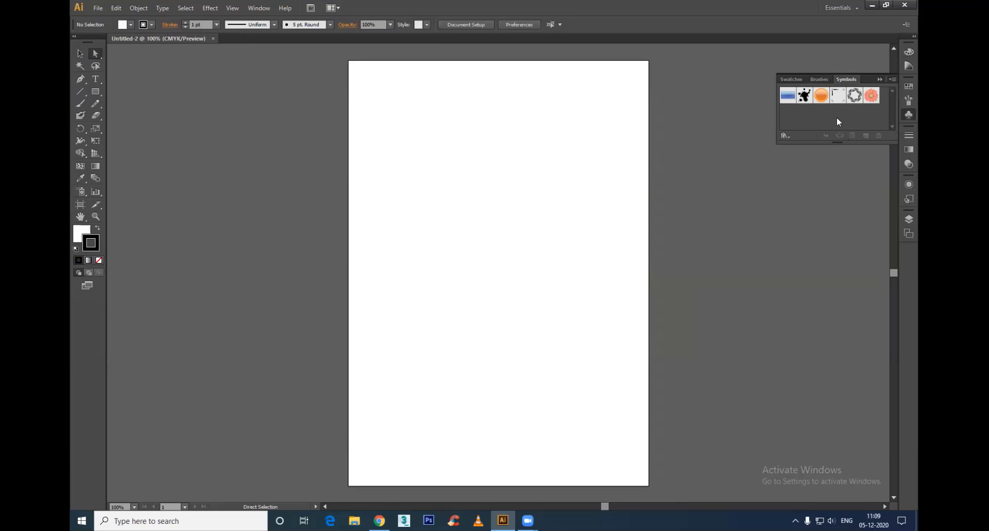
pyautogui.moveTo(845, 79)
pyautogui.mouseDown()
pyautogui.moveTo(532, 188)
pyautogui.moveTo(556, 333)
pyautogui.mouseUp()
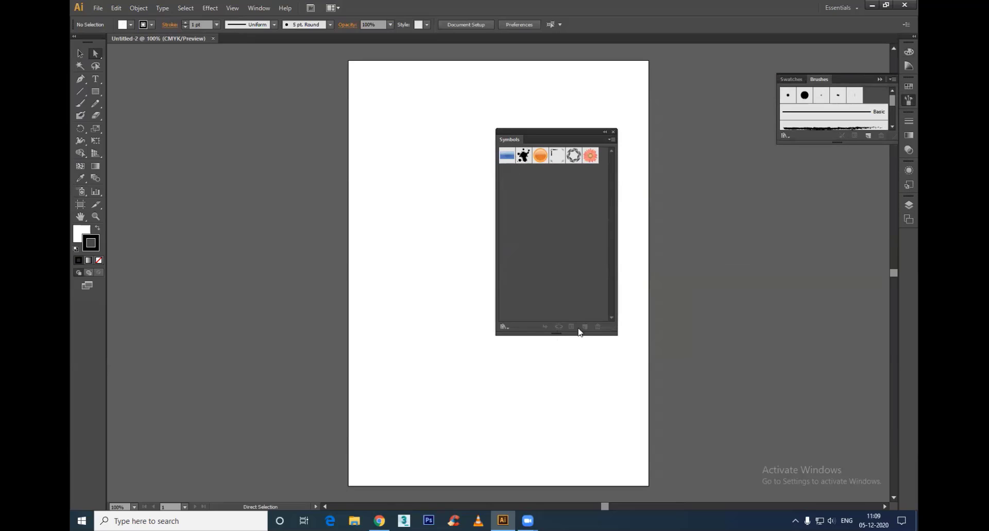
pyautogui.click(503, 327)
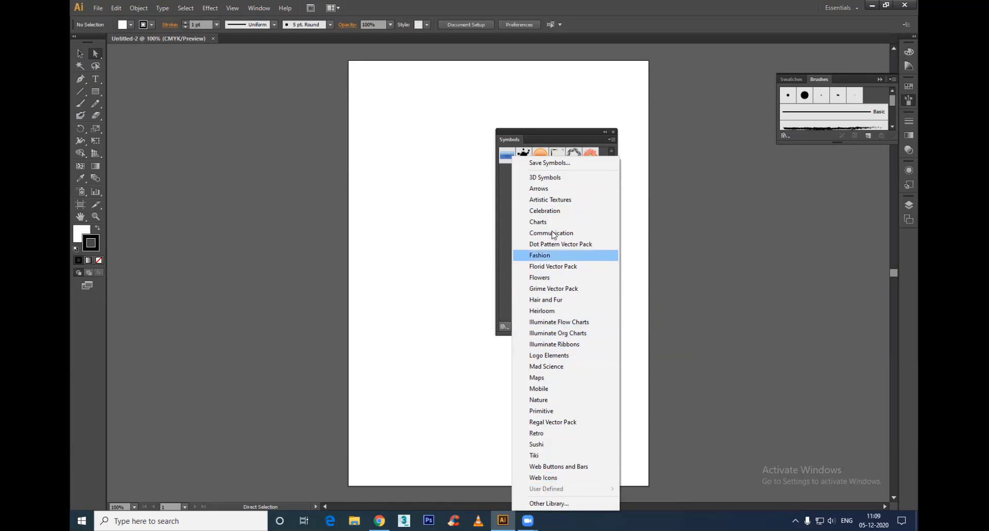
pyautogui.click(549, 255)
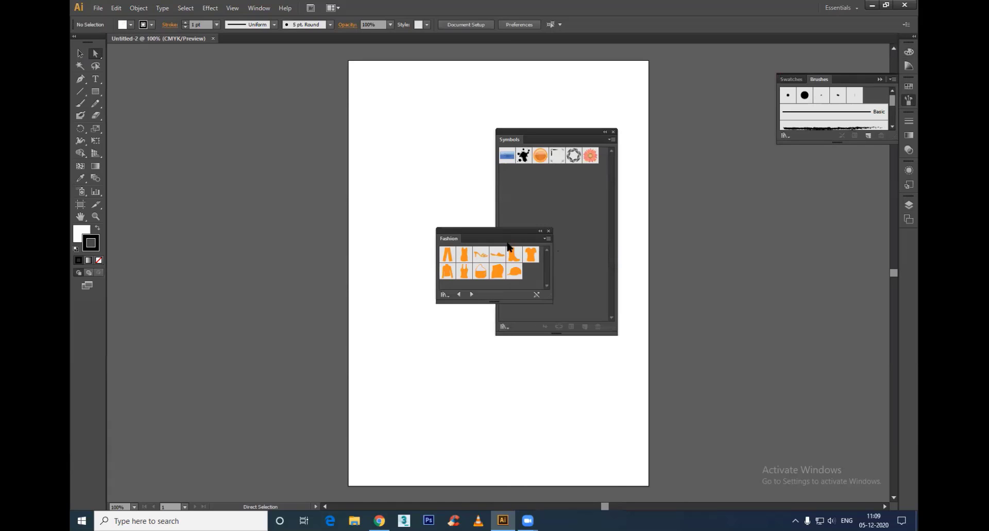
# Step: Enlarge the Fashion library and place it beside the artboard, with the Symbols panel closed
pyautogui.moveTo(551, 301); pyautogui.dragTo(569, 414)
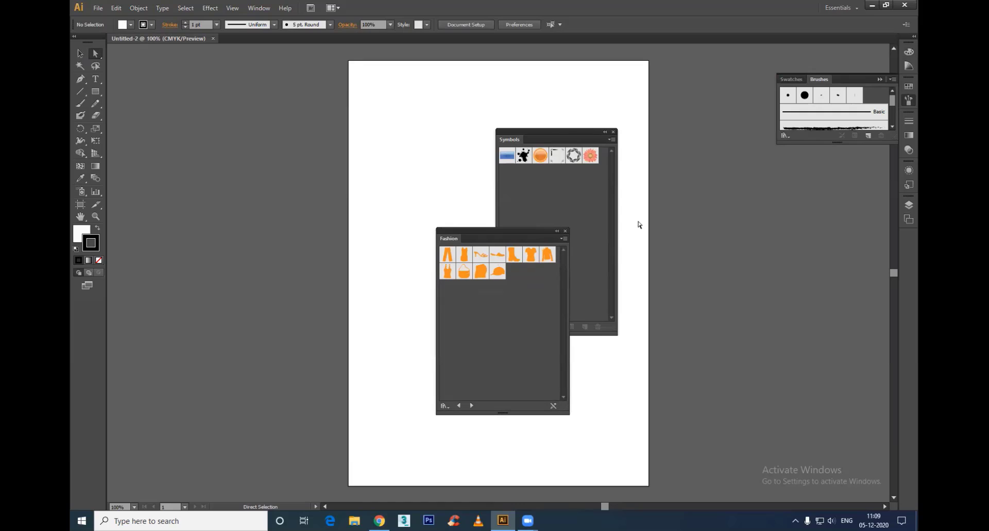
pyautogui.click(612, 133)
pyautogui.moveTo(538, 226); pyautogui.dragTo(798, 134)
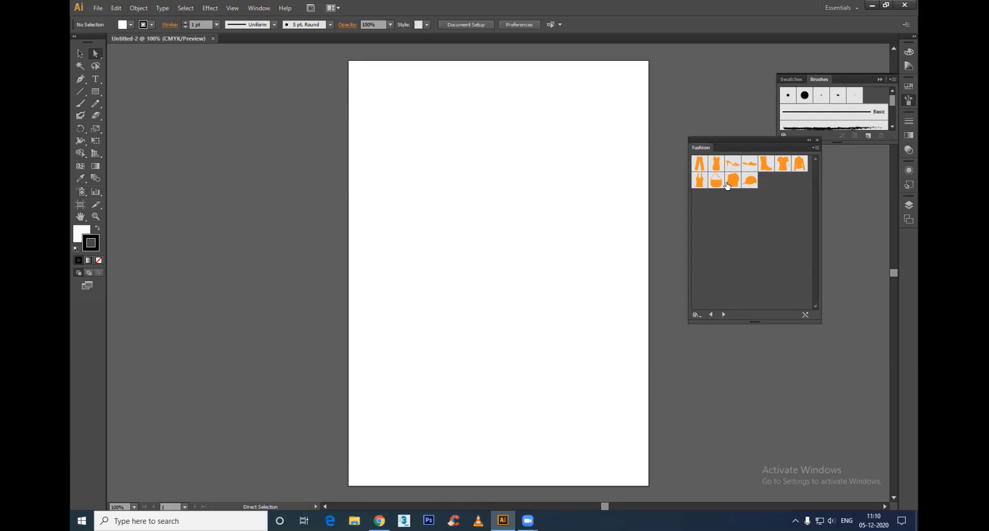
# Step: Place the Dress symbol, enlarge it to nearly half the page height and move it to the upper part of the artboard
pyautogui.moveTo(716, 163); pyautogui.dragTo(400, 256)
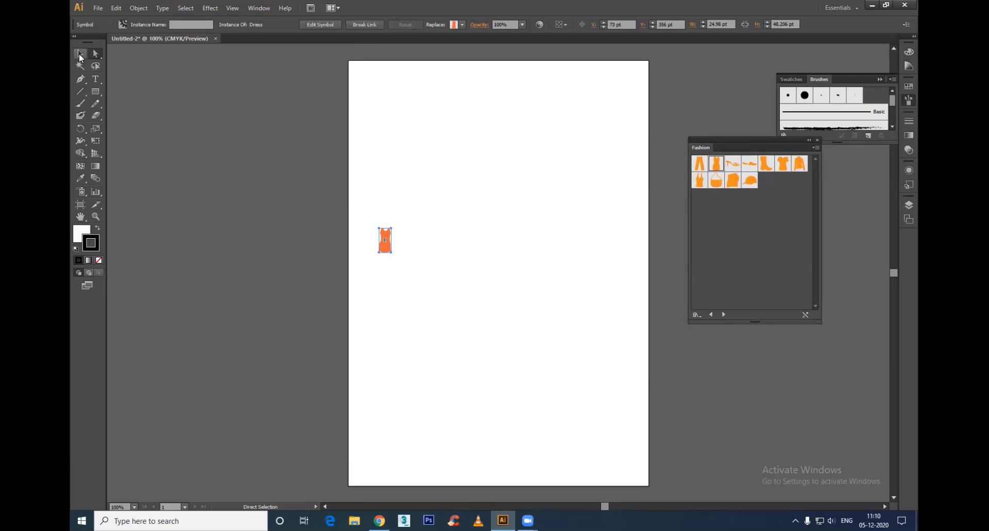
pyautogui.click(80, 54)
pyautogui.moveTo(391, 252); pyautogui.dragTo(574, 401)
pyautogui.click(574, 402)
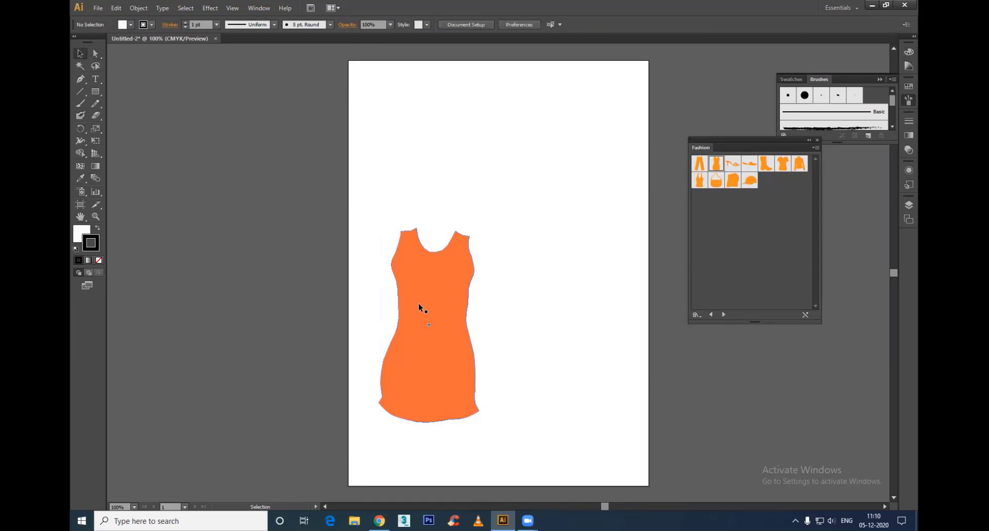
pyautogui.moveTo(419, 308); pyautogui.dragTo(428, 223)
pyautogui.click(568, 273)
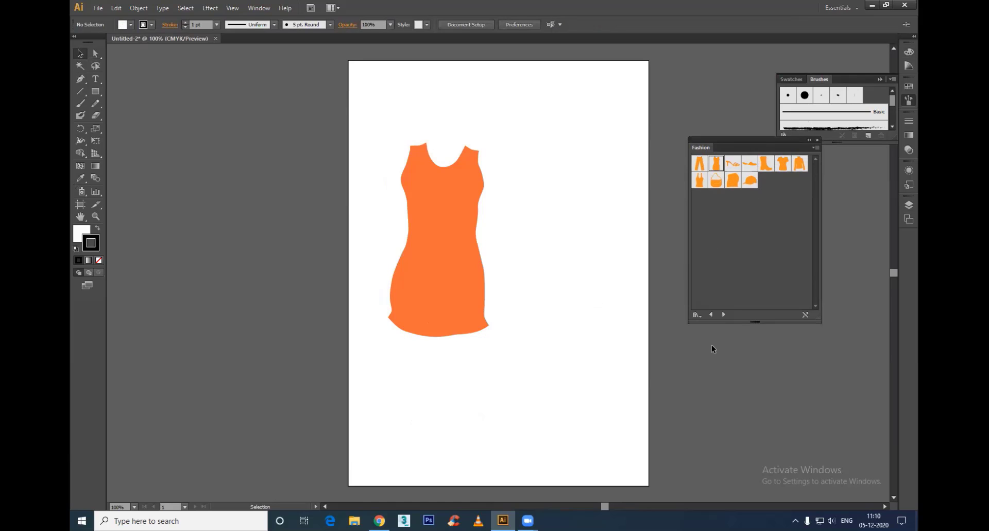
# Step: Switch the symbol library to Florid Vector Pack and delete the orange dress
pyautogui.click(724, 315)
pyautogui.click(724, 316)
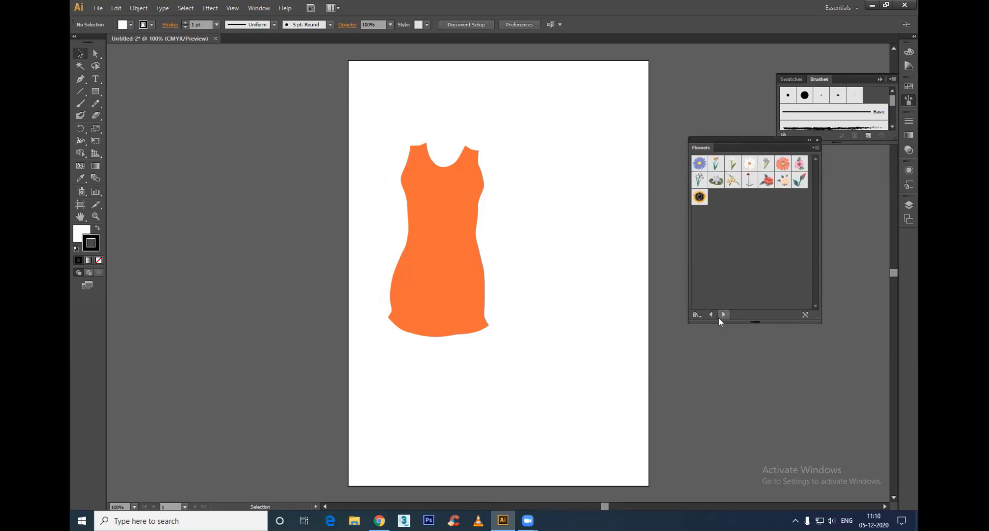
pyautogui.click(712, 315)
pyautogui.click(452, 207)
pyautogui.press('Delete')
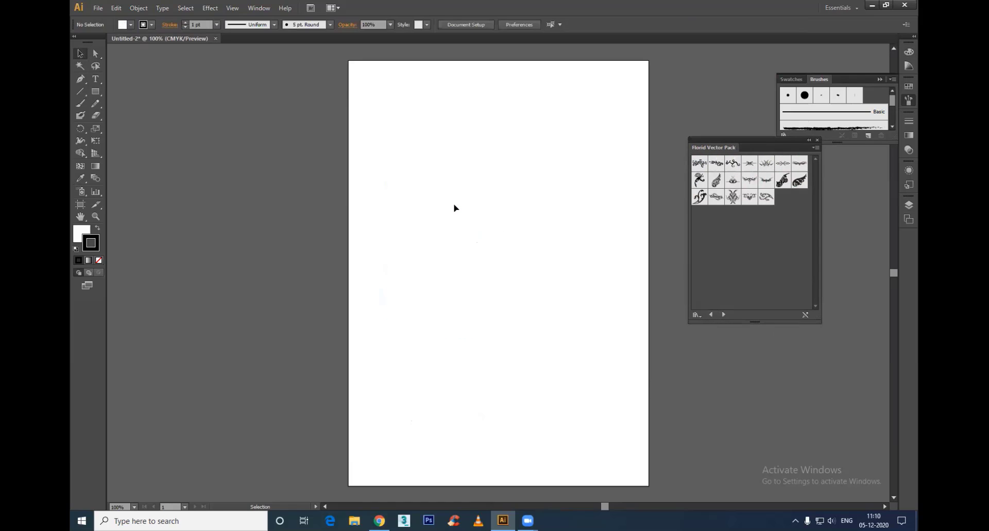
# Step: Draw a 377 by 377 pt square in the upper middle of the artboard
pyautogui.click(94, 92)
pyautogui.moveTo(397, 149); pyautogui.dragTo(588, 339)
pyautogui.click(80, 53)
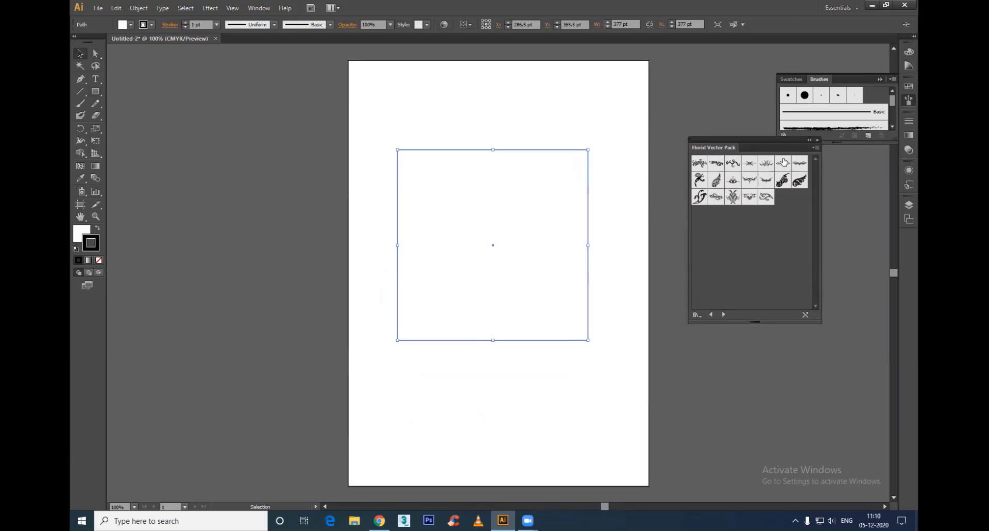
# Step: Place the narrow horizontal Florid Vector Pack ornament at the square's top-left corner and repeat copies along the top edge
pyautogui.moveTo(783, 163); pyautogui.dragTo(506, 197)
pyautogui.moveTo(590, 223); pyautogui.dragTo(455, 153)
pyautogui.hotkey('ctrl', 'd')
pyautogui.hotkey('ctrl', 'd')
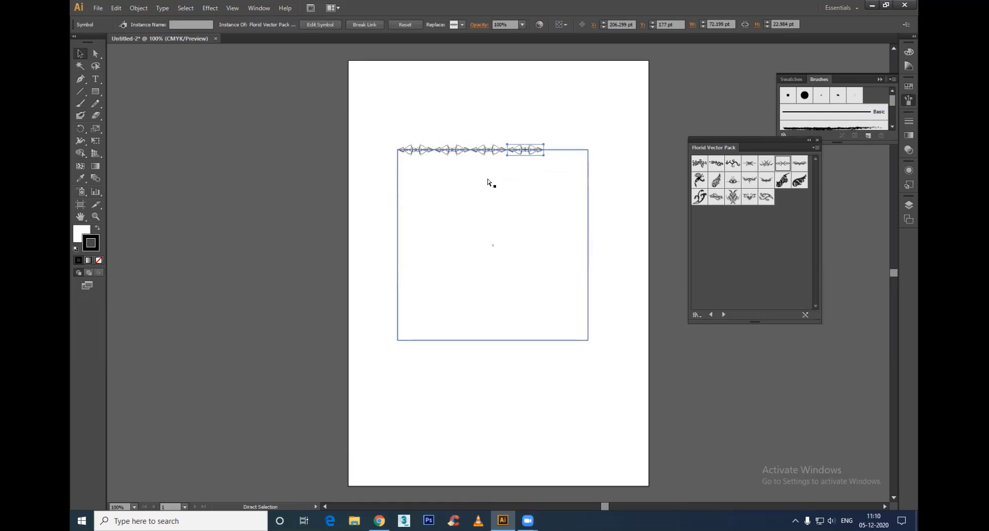
pyautogui.hotkey('ctrl', 'd')
pyautogui.click(540, 239)
pyautogui.moveTo(540, 238); pyautogui.dragTo(532, 368)
# Step: Undo the placement of the ornament and all its copies along the square's top edge
pyautogui.hotkey('ctrl', 'z')
pyautogui.hotkey('ctrl', 'z')
pyautogui.hotkey('ctrl', 'z')
pyautogui.hotkey('ctrl', 'z')
pyautogui.hotkey('ctrl', 'z')
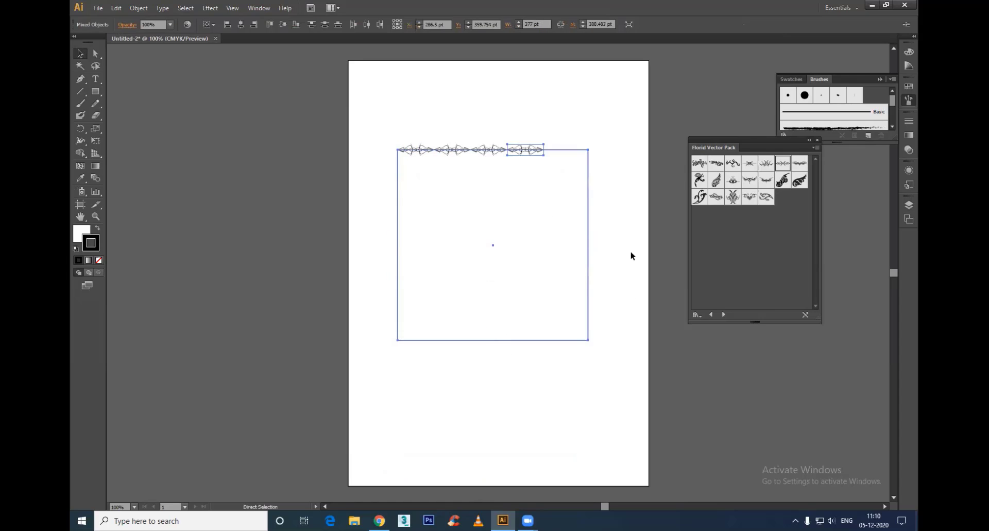
pyautogui.hotkey('ctrl', 'z')
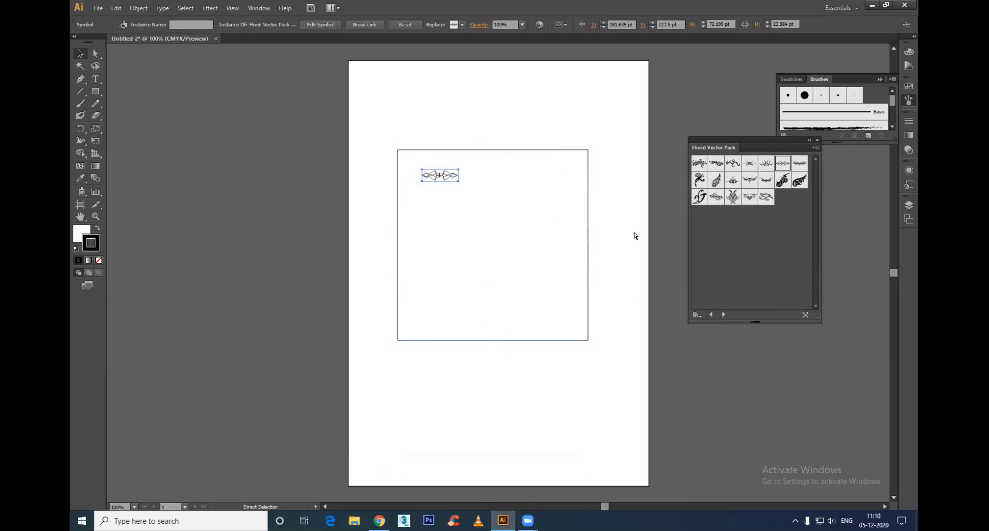
pyautogui.hotkey('ctrl', 'z')
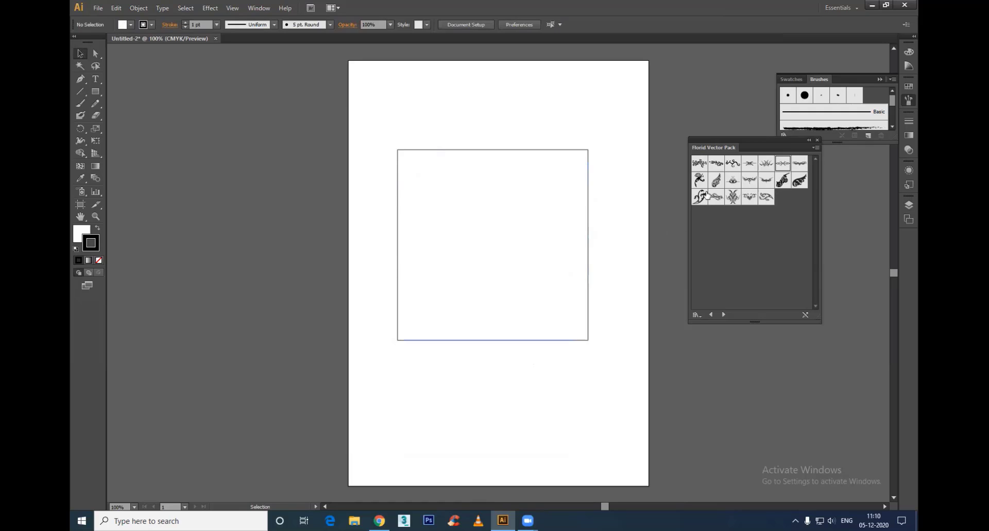
# Step: Place the wing-shaped scroll flourish, shift the square slightly down and fit the flourish into its bottom-left corner
pyautogui.moveTo(716, 181); pyautogui.dragTo(524, 300)
pyautogui.moveTo(464, 299); pyautogui.dragTo(469, 329)
pyautogui.click(486, 393)
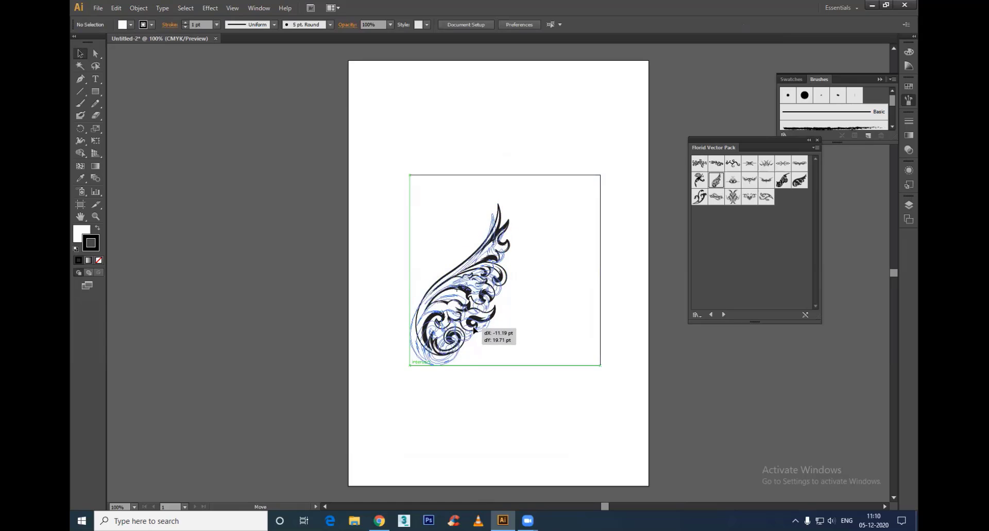
pyautogui.click(519, 431)
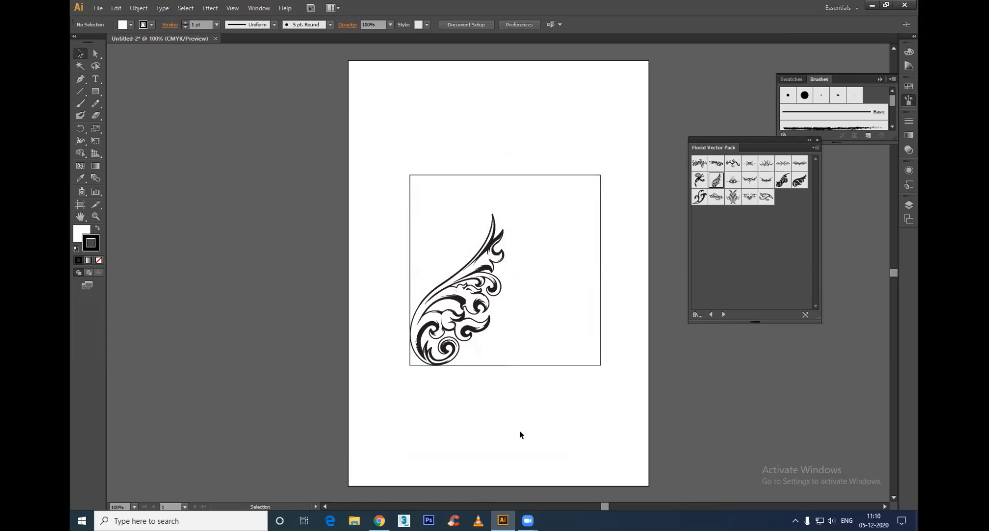
# Step: Delete the scroll flourish from the square and advance the symbol library to Heirloom
pyautogui.click(464, 299)
pyautogui.press('Delete')
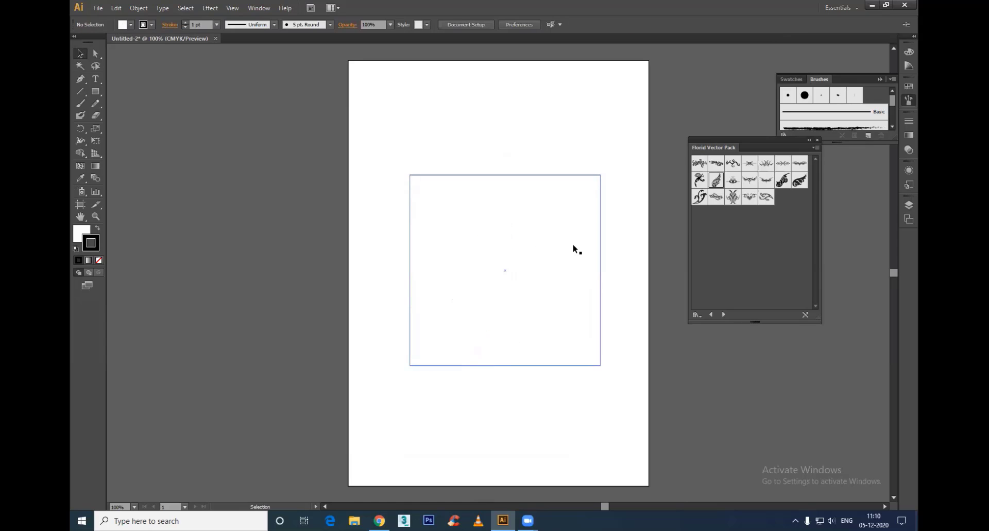
pyautogui.click(592, 256)
pyautogui.click(724, 313)
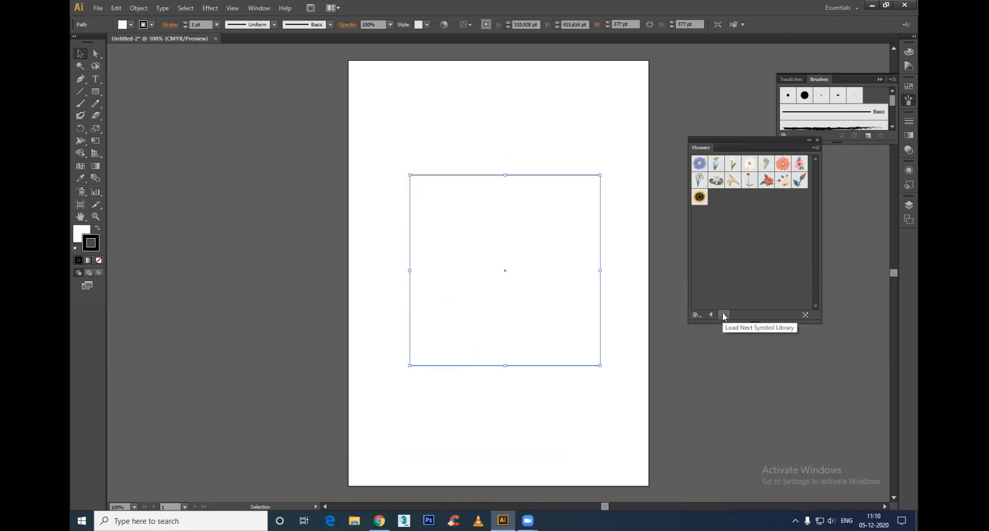
pyautogui.click(723, 315)
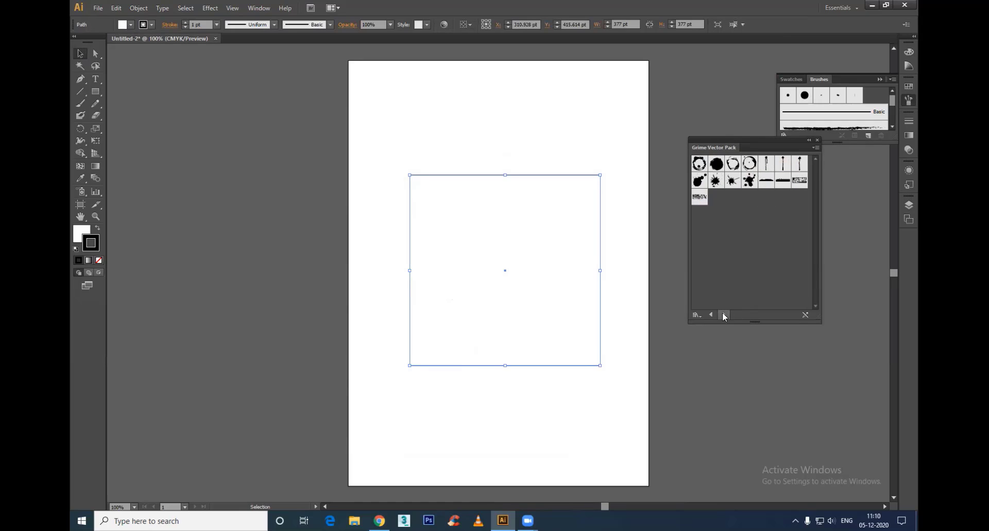
pyautogui.click(723, 315)
pyautogui.click(724, 314)
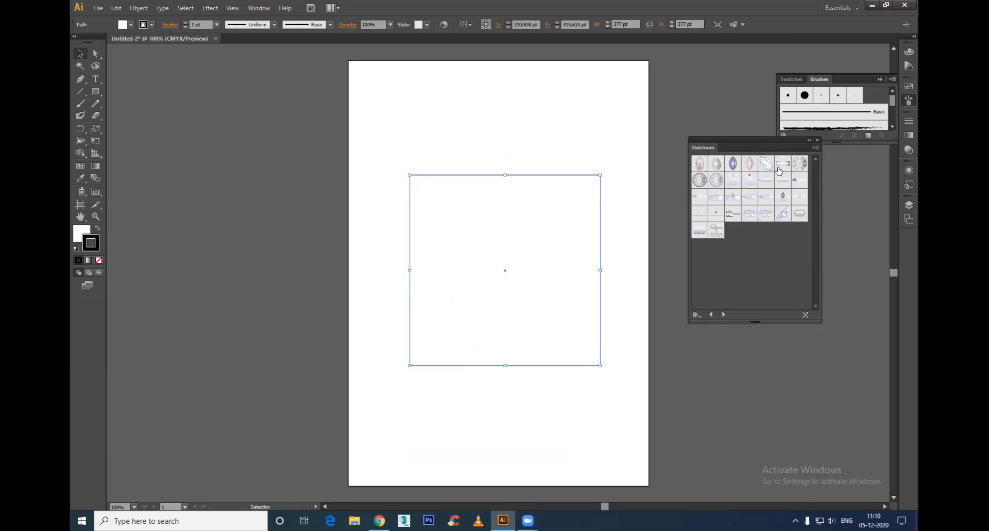
# Step: Place the plain round and the bead-rimmed round Heirloom symbols inside the square and the blue gem symbol above it
pyautogui.moveTo(800, 164); pyautogui.dragTo(540, 271)
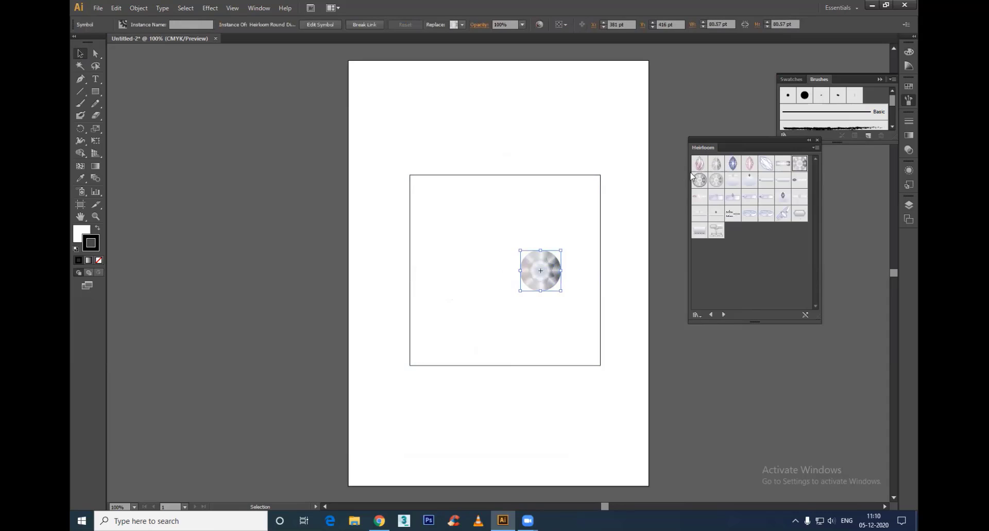
pyautogui.moveTo(700, 180); pyautogui.dragTo(473, 236)
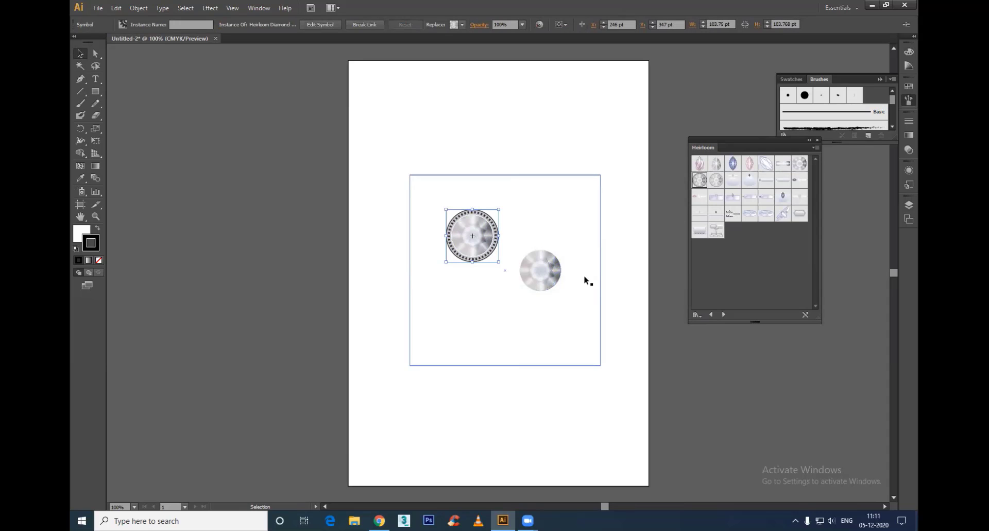
pyautogui.moveTo(733, 163); pyautogui.dragTo(534, 102)
# Step: Delete the square together with all the placed Heirloom symbols
pyautogui.click(582, 119)
pyautogui.moveTo(629, 82); pyautogui.dragTo(328, 454)
pyautogui.press('Delete')
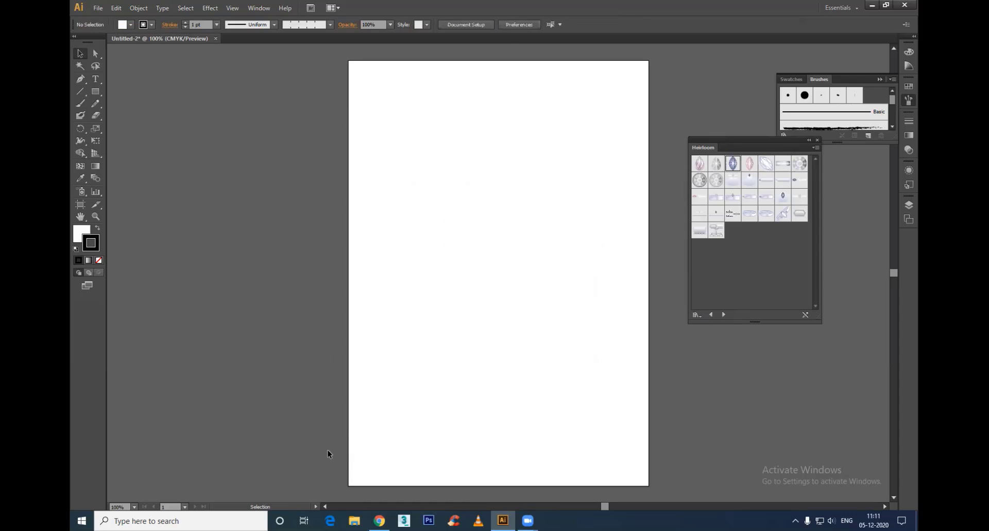
# Step: Browse the following symbol libraries and load Illuminate Ribbons
pyautogui.click(725, 316)
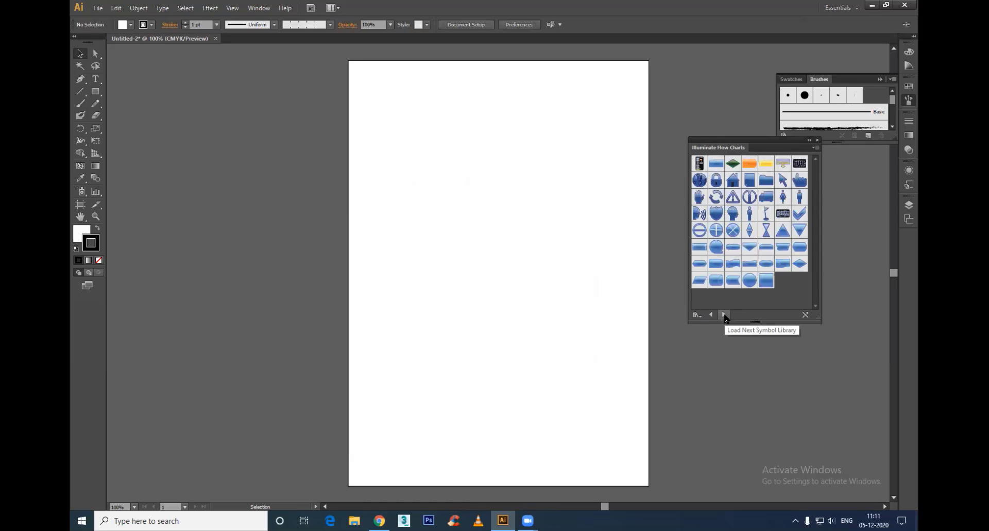
pyautogui.click(725, 315)
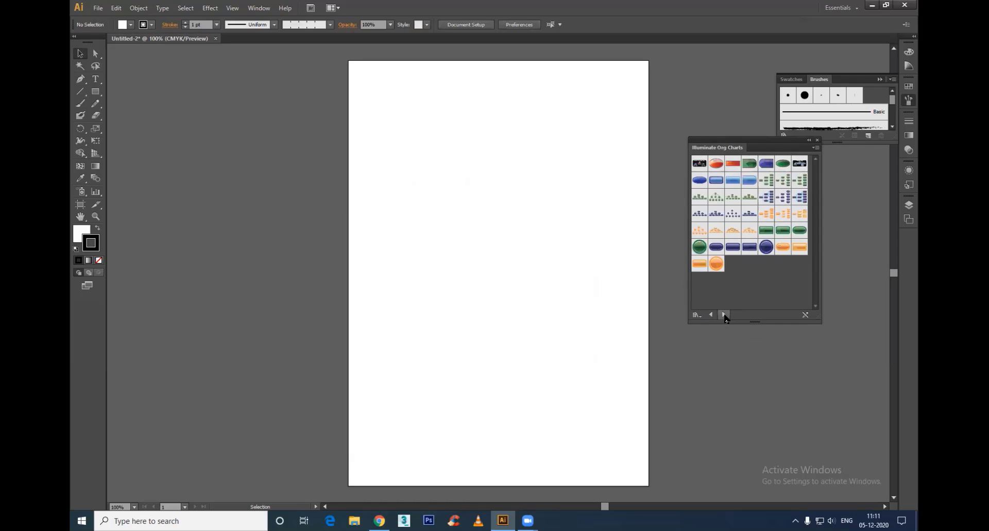
pyautogui.click(725, 316)
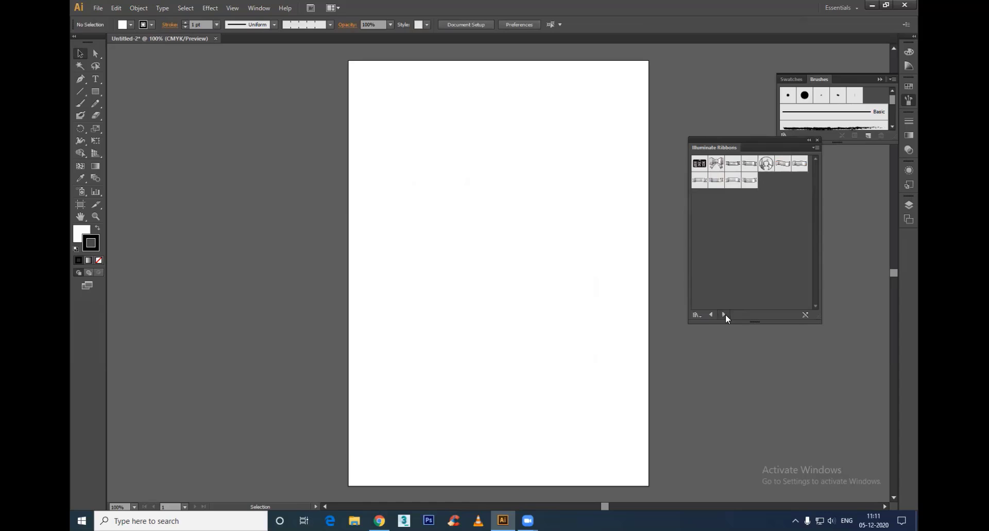
pyautogui.click(725, 316)
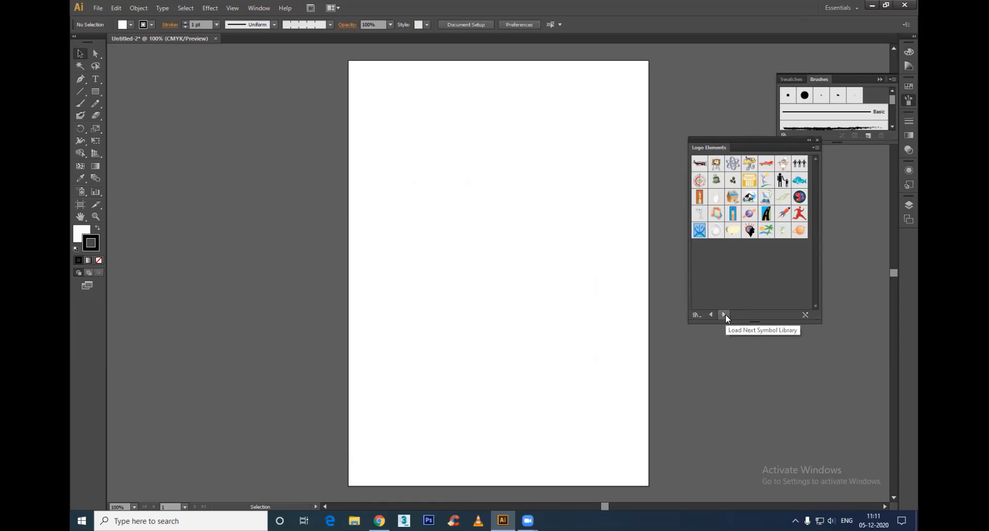
pyautogui.click(714, 313)
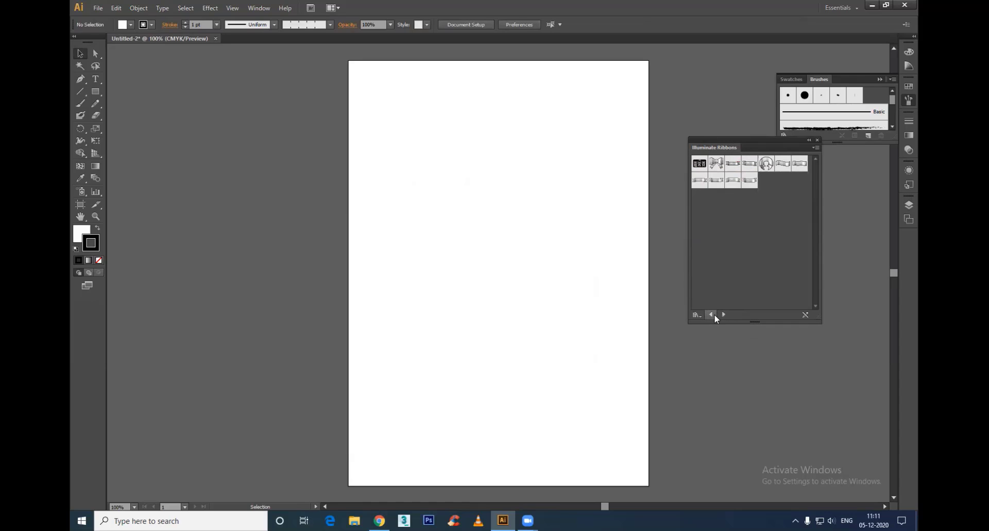
# Step: Place the Ribbon 1 symbol at about 410 pt wide and 111 pt high across the middle of the artboard
pyautogui.click(733, 163)
pyautogui.moveTo(398, 240); pyautogui.dragTo(551, 296)
pyautogui.moveTo(732, 164); pyautogui.dragTo(671, 223)
pyautogui.moveTo(598, 252); pyautogui.dragTo(511, 293)
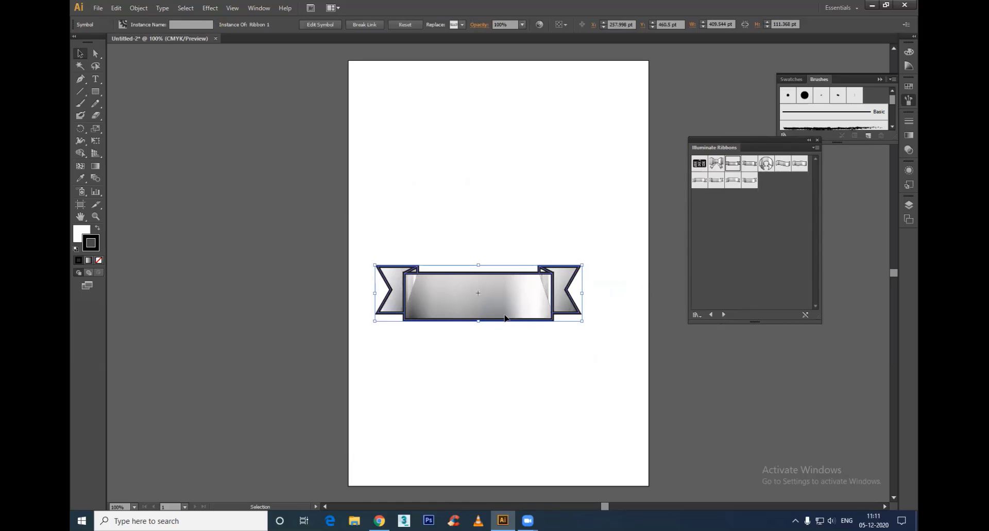
# Step: Delete the ribbon banner from the artboard and advance through the following symbol libraries to Mobile
pyautogui.press('Delete')
pyautogui.click(723, 314)
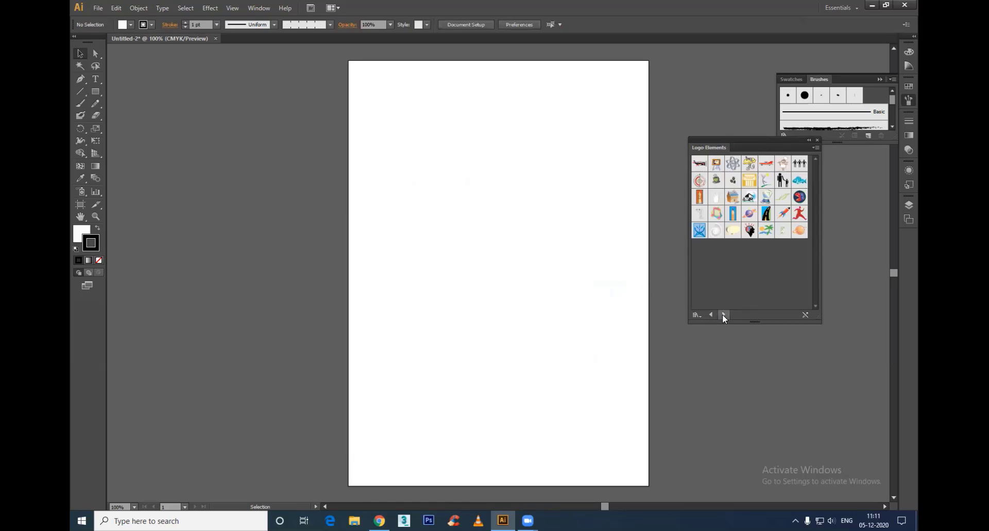
pyautogui.click(723, 315)
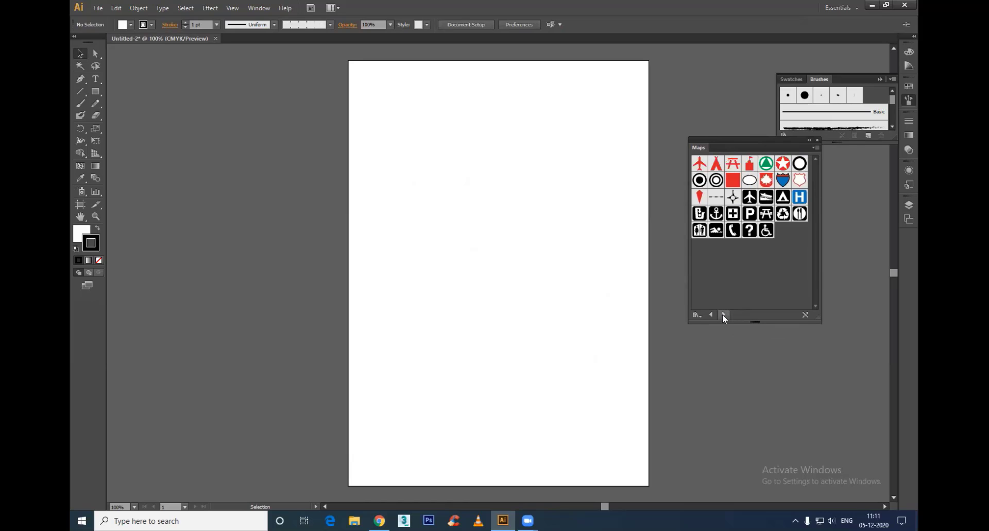
pyautogui.click(724, 314)
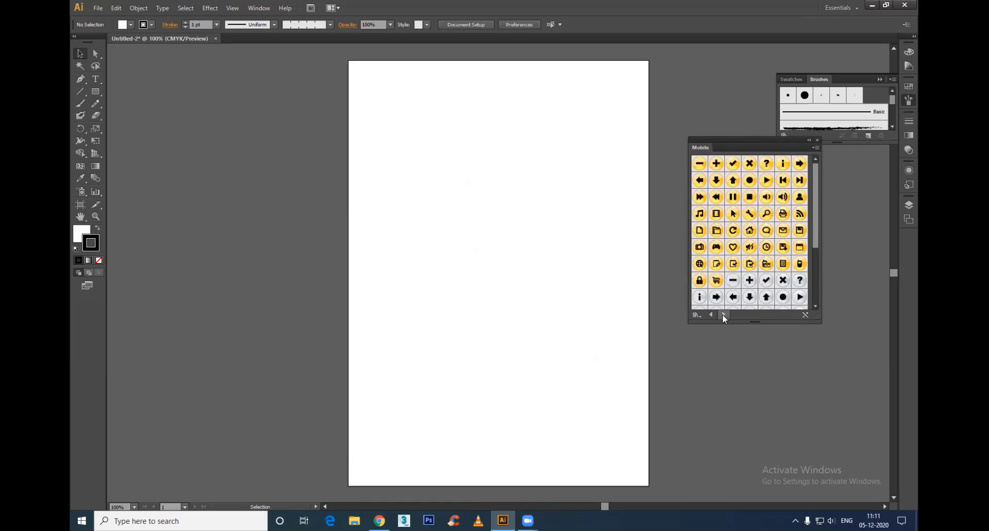
# Step: Place the Record - Orange symbol near the middle of the artboard and expand it into editable objects
pyautogui.moveTo(751, 183); pyautogui.dragTo(486, 273)
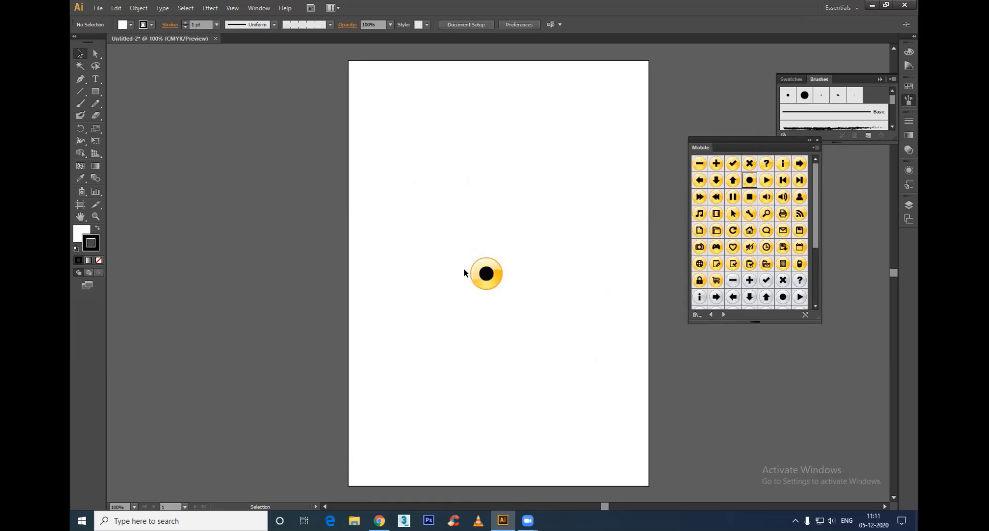
pyautogui.scroll(4, 475, 285)
pyautogui.moveTo(526, 240); pyautogui.dragTo(428, 235)
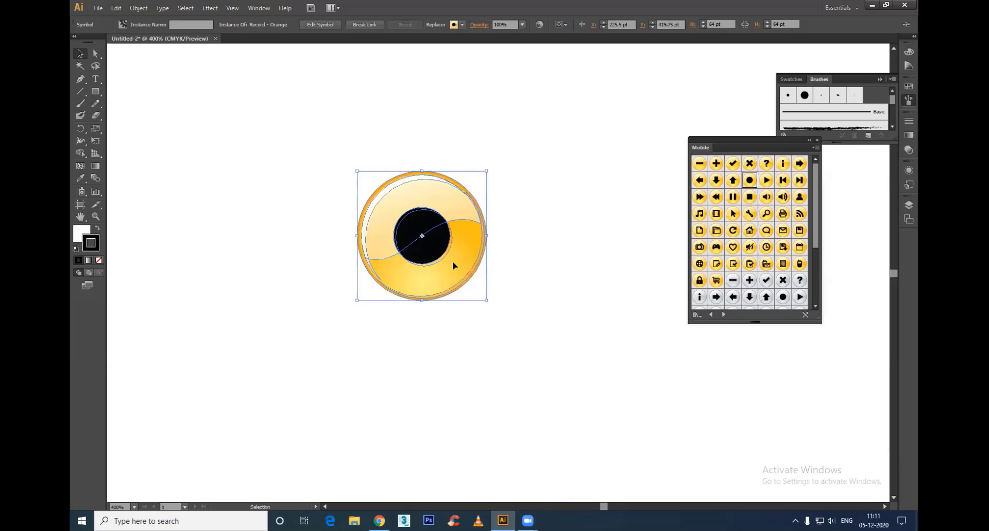
pyautogui.click(139, 7)
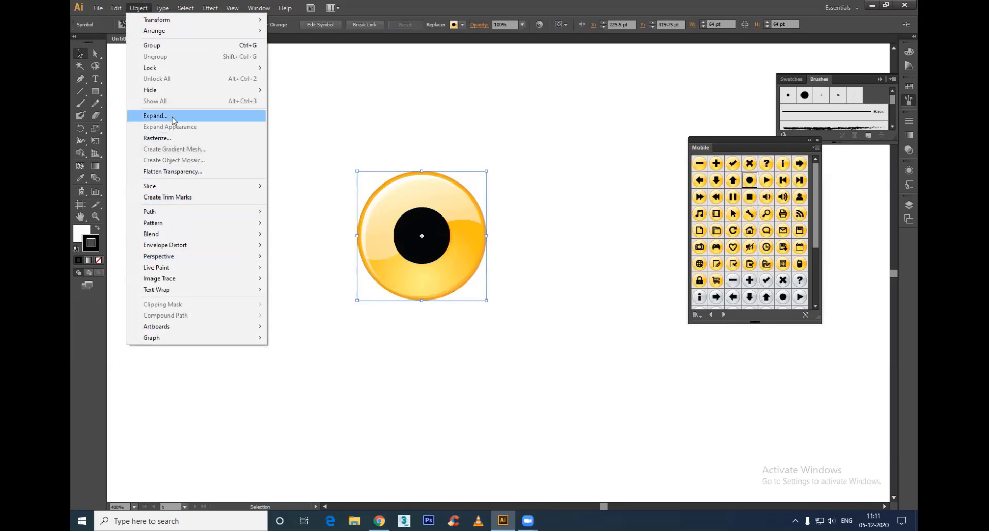
pyautogui.click(175, 116)
pyautogui.click(472, 316)
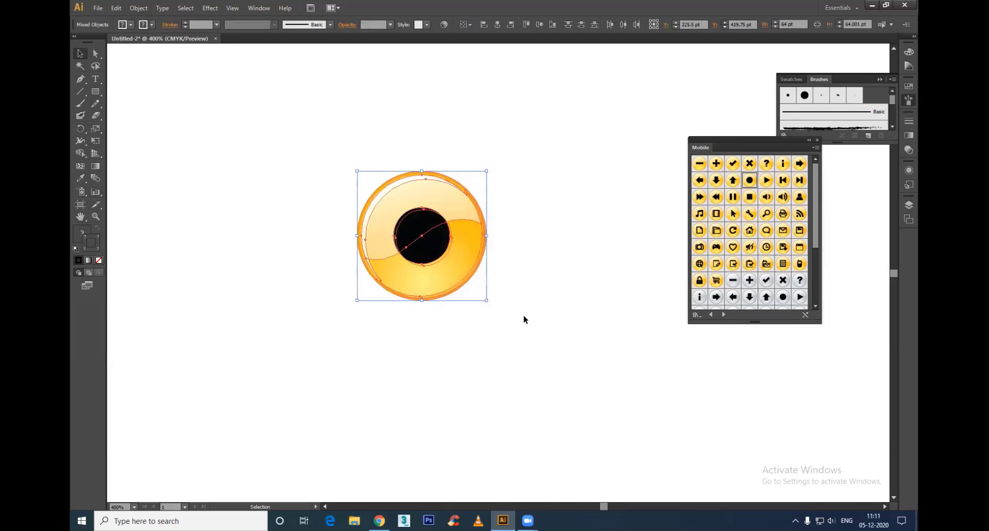
pyautogui.click(526, 315)
# Step: Select the record button's base circle and recolour the first stop of its radial gradient fill orange-red
pyautogui.press('a')
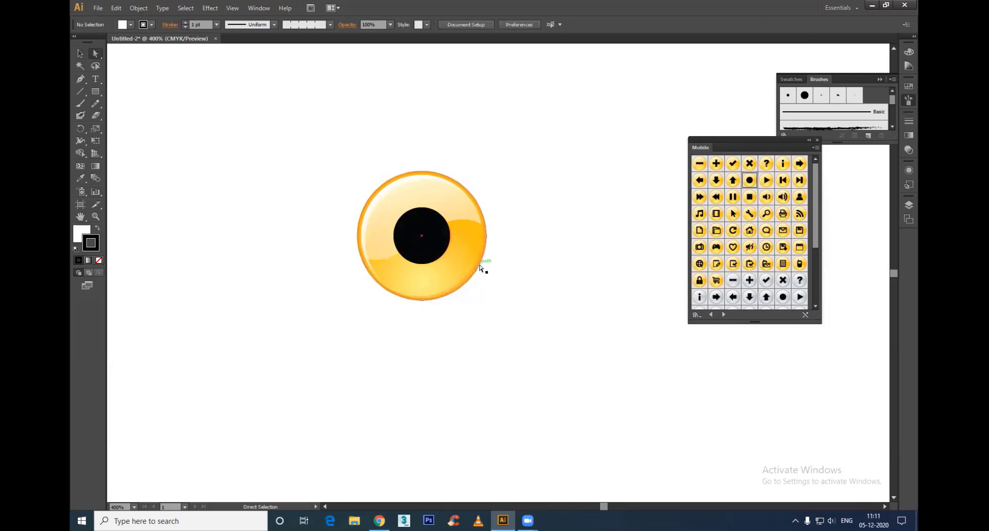
pyautogui.click(482, 268)
pyautogui.click(81, 233)
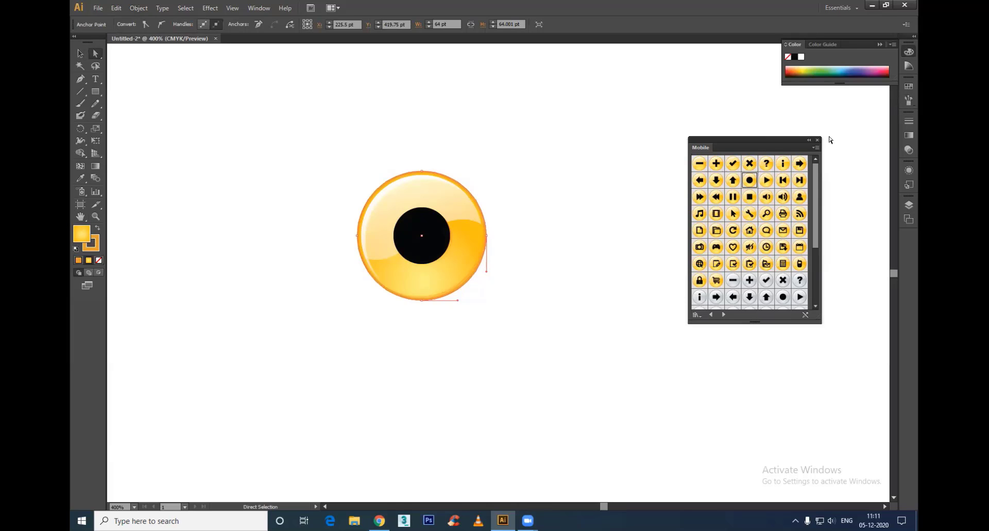
pyautogui.click(908, 134)
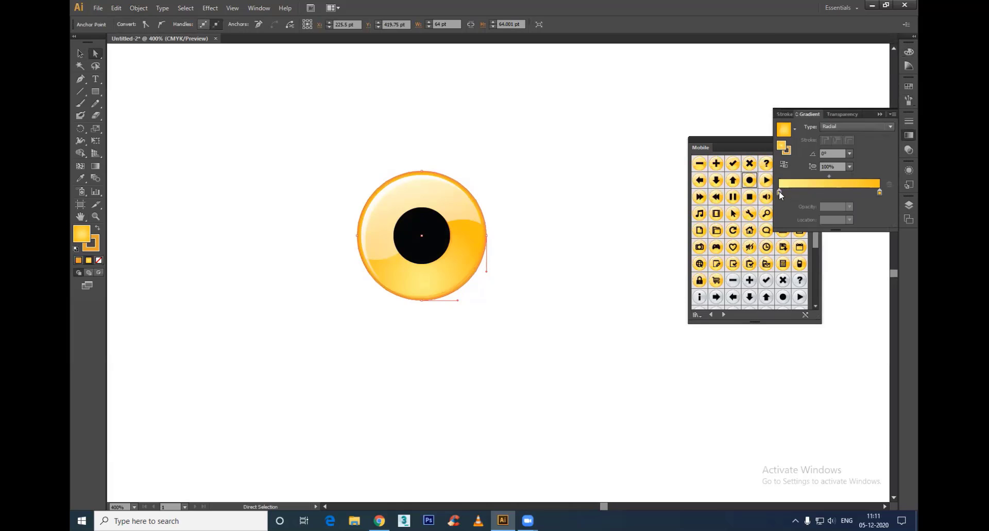
pyautogui.doubleClick(779, 192)
pyautogui.click(827, 226)
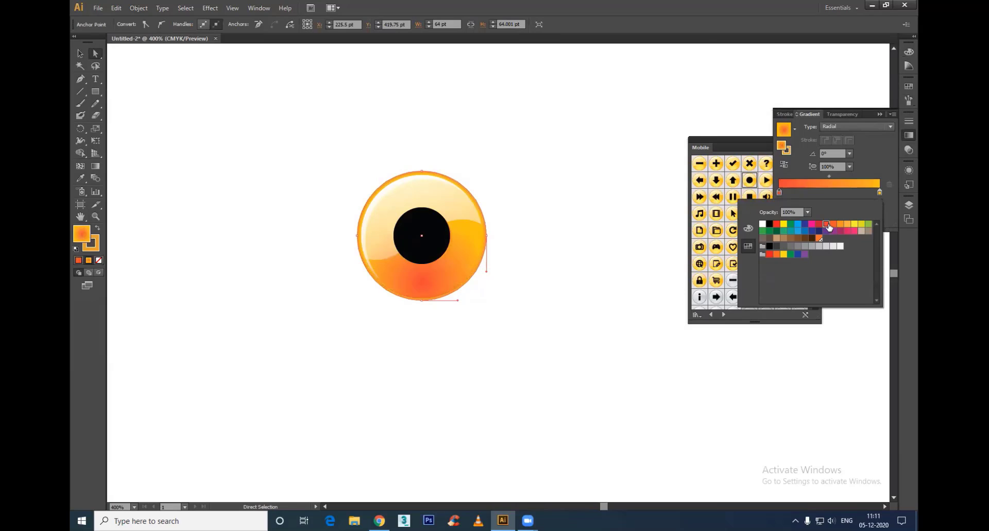
# Step: Recolour the end stop of the base circle's radial gradient dark red and deselect the circle
pyautogui.click(880, 192)
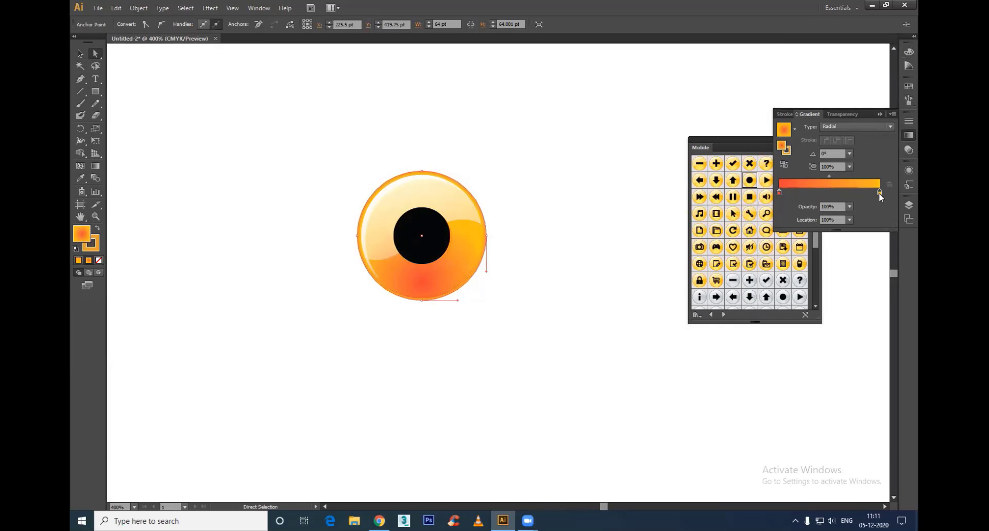
pyautogui.doubleClick(880, 193)
pyautogui.click(819, 225)
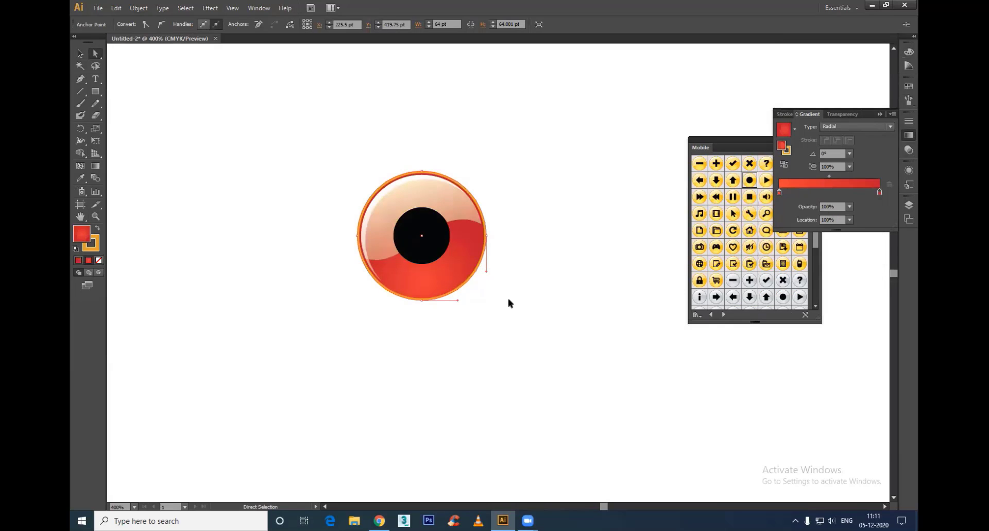
pyautogui.click(619, 348)
# Step: Delete the whole recoloured record button from the artboard
pyautogui.scroll(-3, 588, 264)
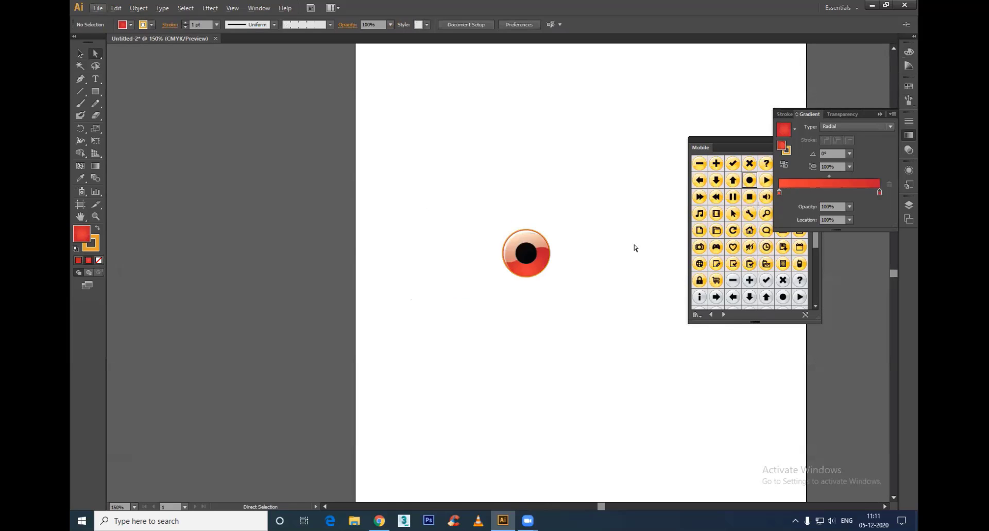
pyautogui.moveTo(589, 196); pyautogui.dragTo(405, 350)
pyautogui.press('Delete')
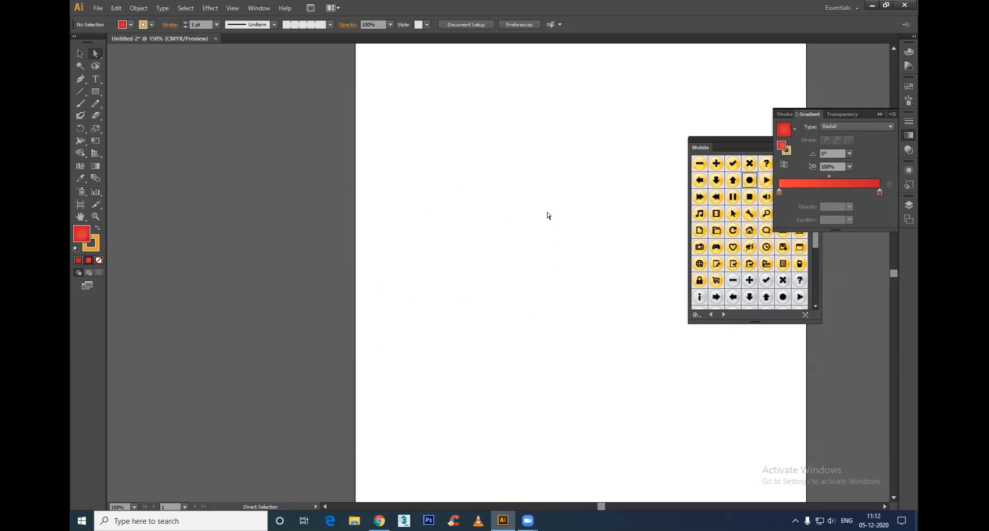
# Step: Browse the remaining symbol libraries from Nature, Regal Vector Pack and Sushi through Web Buttons and Bars to Web Icons
pyautogui.press('space')
pyautogui.moveTo(568, 206); pyautogui.dragTo(399, 236)
pyautogui.moveTo(749, 147); pyautogui.dragTo(654, 190)
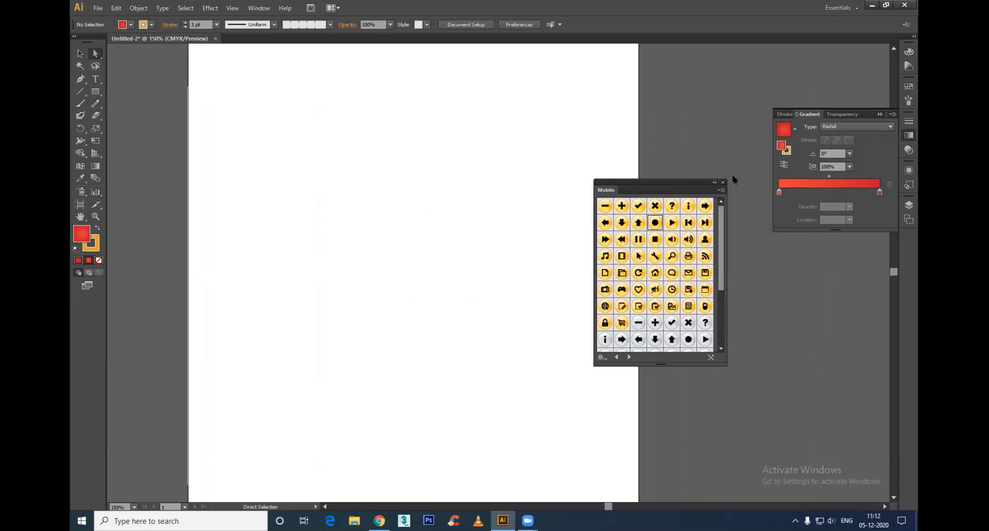
pyautogui.click(629, 357)
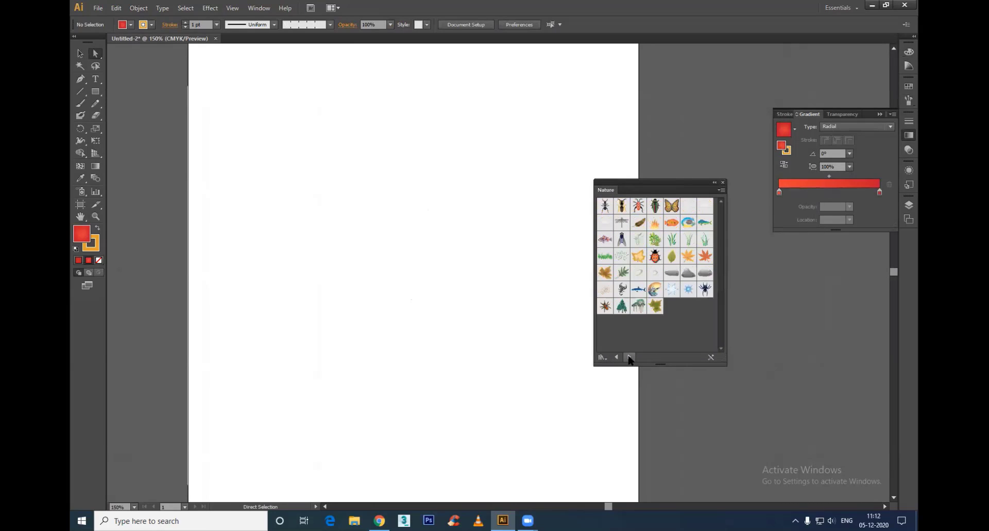
pyautogui.click(629, 357)
pyautogui.click(629, 357)
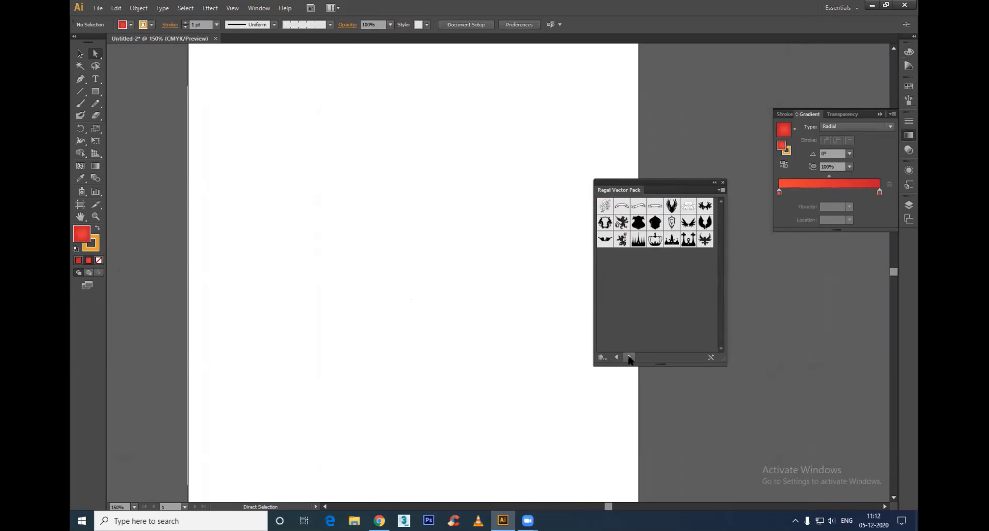
pyautogui.click(629, 357)
pyautogui.click(629, 357)
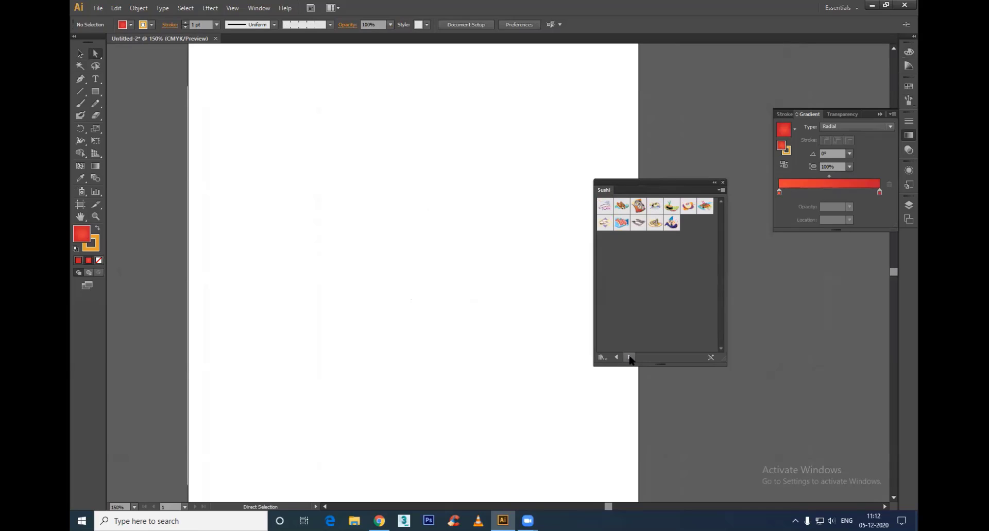
pyautogui.click(629, 357)
pyautogui.click(629, 357)
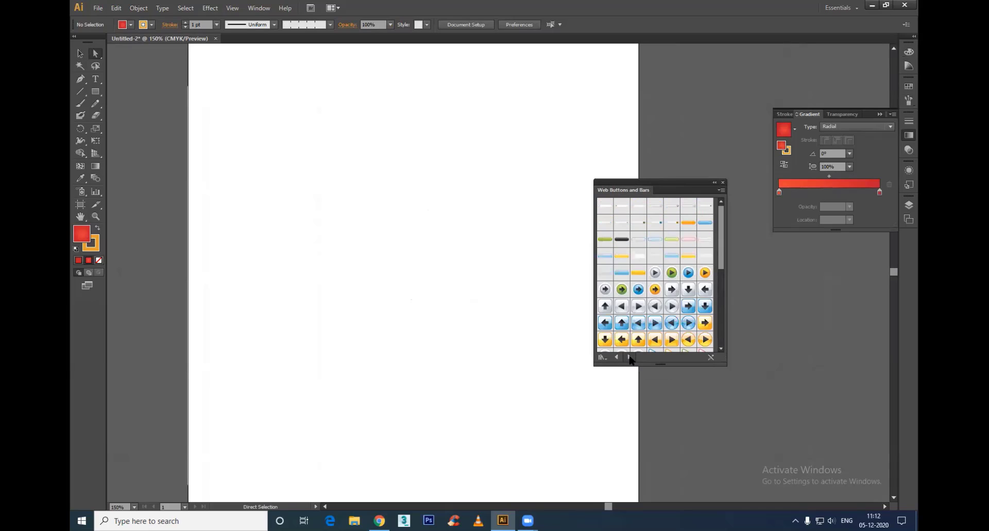
pyautogui.click(629, 357)
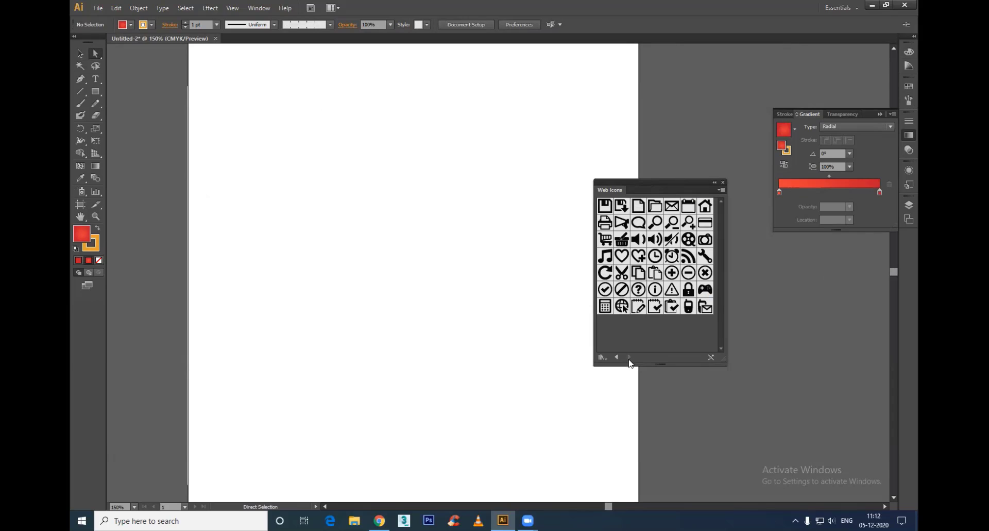
# Step: Close the Web Icons library and display the document's own symbols beside the artboard
pyautogui.click(723, 183)
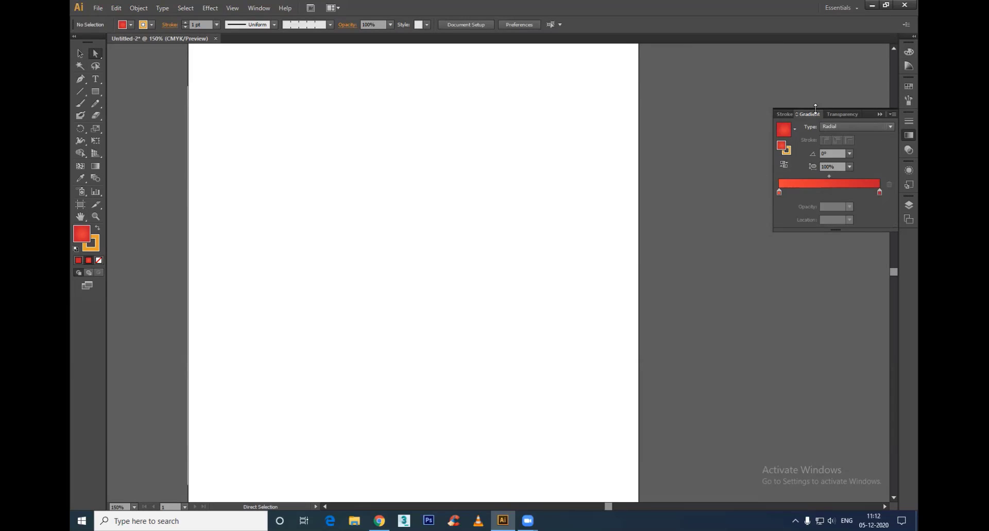
pyautogui.click(258, 8)
pyautogui.click(309, 367)
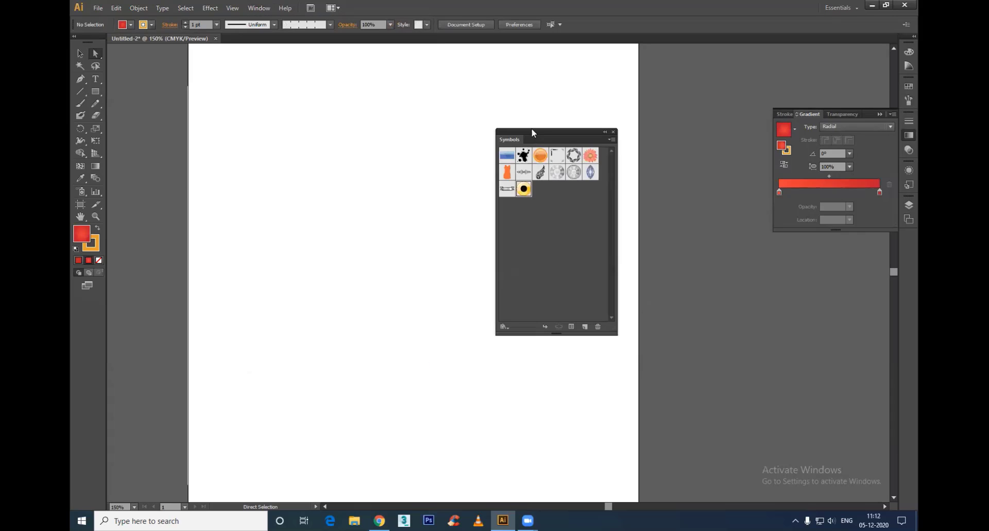
pyautogui.moveTo(572, 143); pyautogui.dragTo(747, 164)
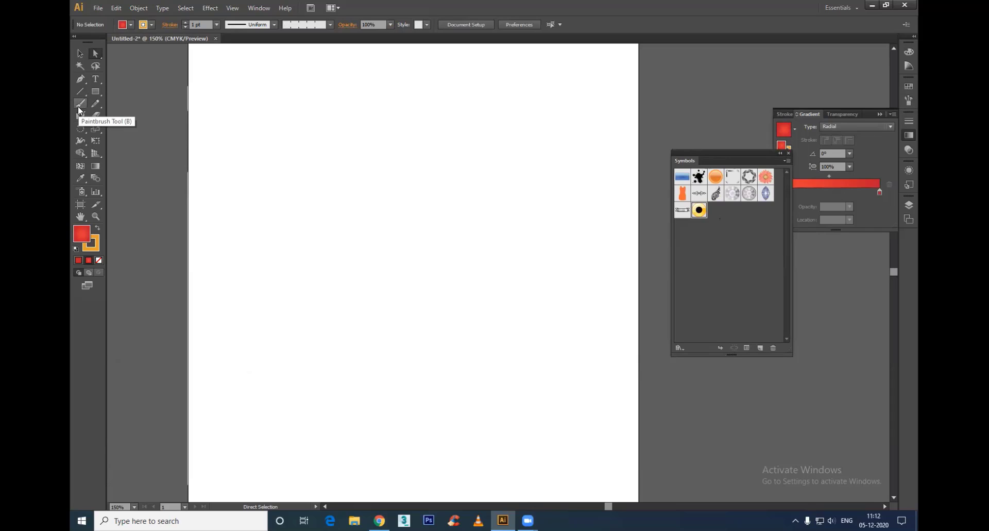
# Step: Draw a ten-pointed star on the upper part of the artboard and scale it down to about 94 pt wide
pyautogui.click(80, 53)
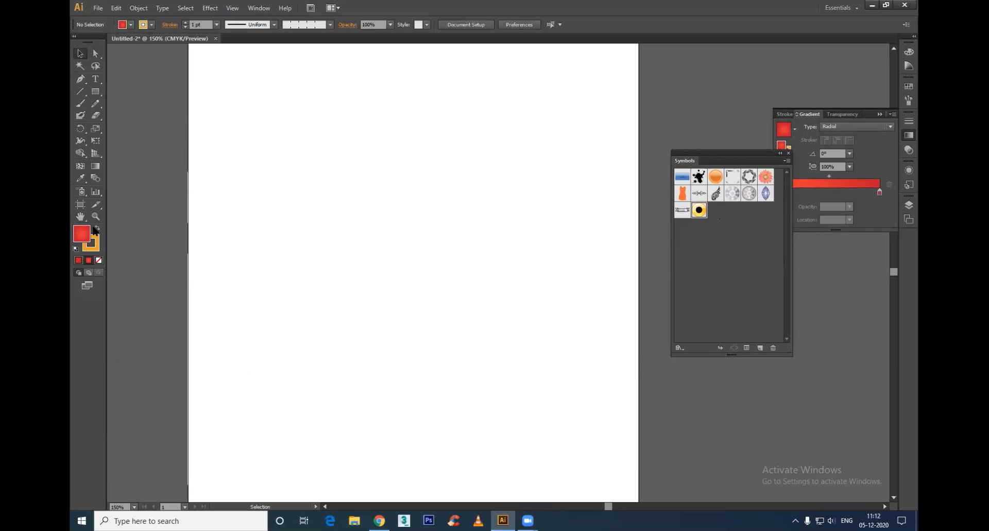
pyautogui.click(96, 92)
pyautogui.moveTo(96, 93); pyautogui.dragTo(131, 138)
pyautogui.moveTo(359, 231); pyautogui.dragTo(442, 315)
pyautogui.press('Up')
pyautogui.press('Up')
pyautogui.press('Up')
pyautogui.press('Up')
pyautogui.press('Up')
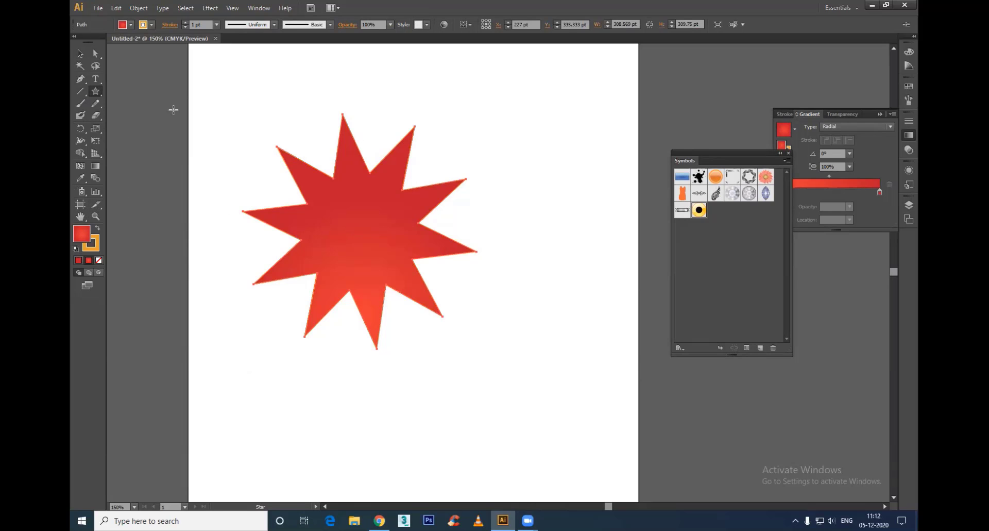
pyautogui.press('ctrl')
pyautogui.moveTo(416, 77); pyautogui.dragTo(377, 185)
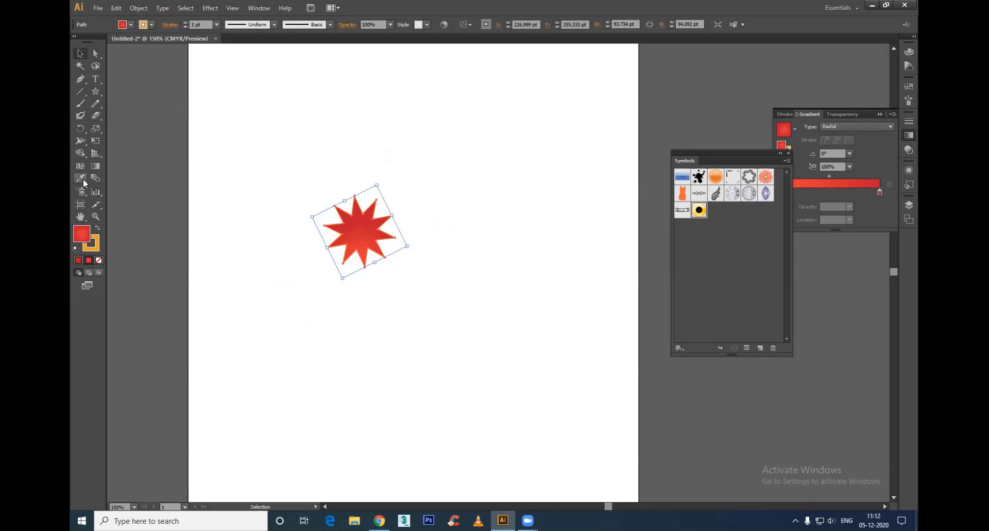
# Step: Try the Bloat tool on the centre of the star and undo the distortion
pyautogui.click(83, 150)
pyautogui.click(81, 143)
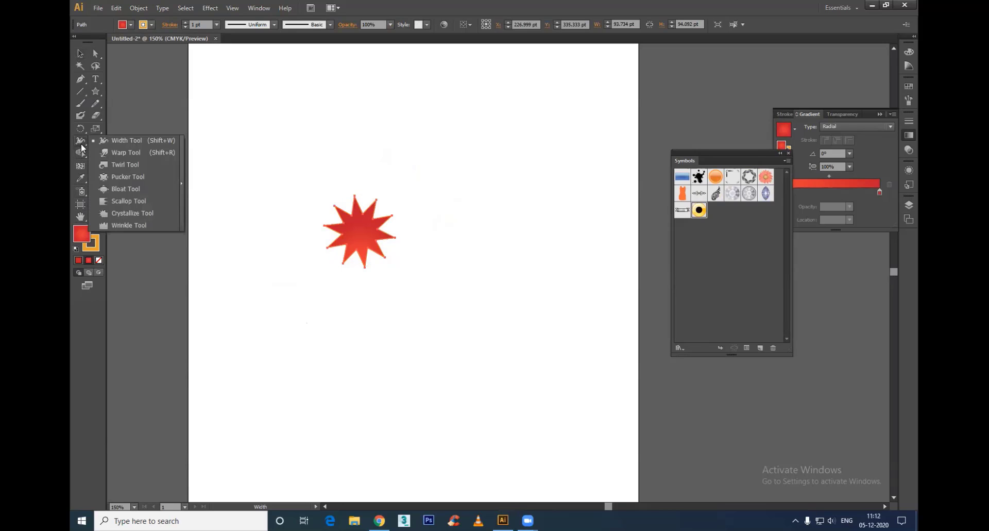
pyautogui.click(125, 177)
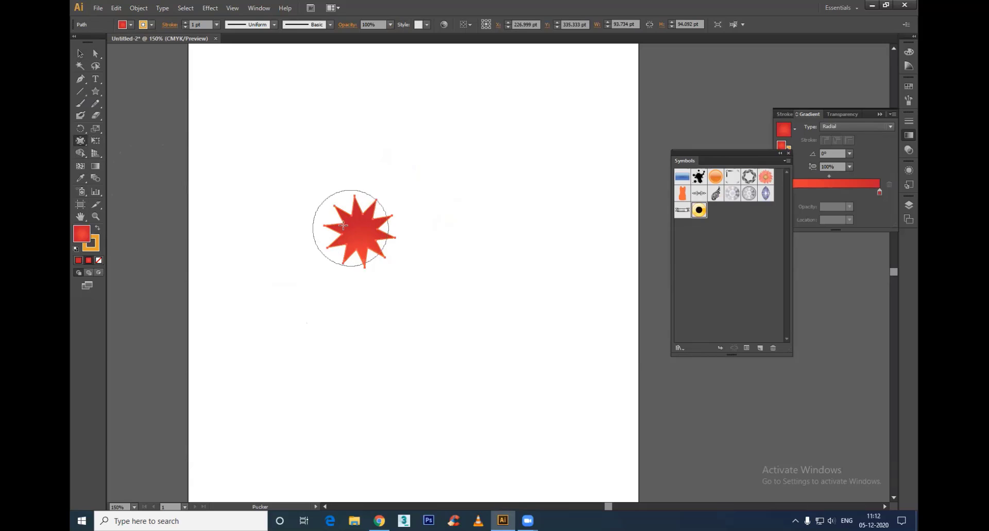
pyautogui.click(79, 142)
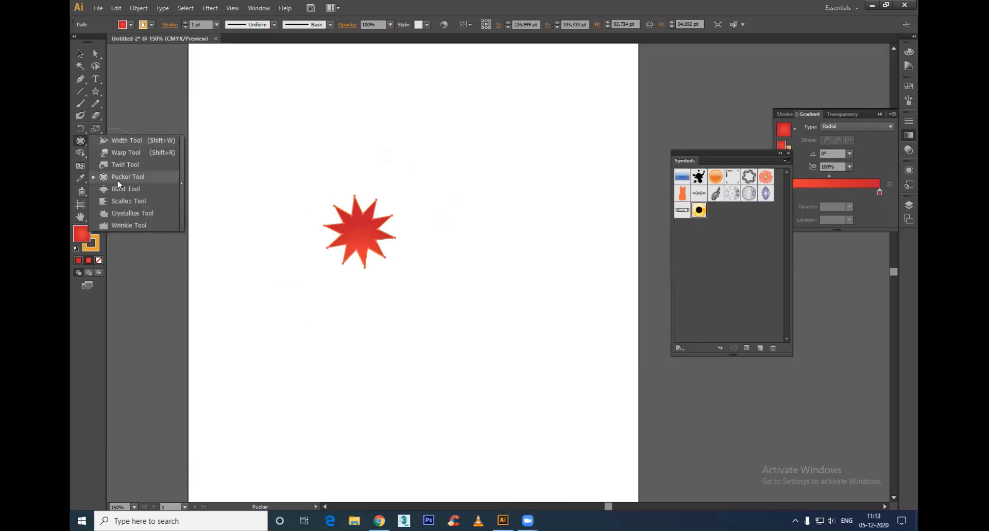
pyautogui.click(125, 189)
pyautogui.moveTo(353, 230); pyautogui.dragTo(353, 231)
pyautogui.hotkey('ctrl', 'z')
pyautogui.hotkey('ctrl', 'shift', 'z')
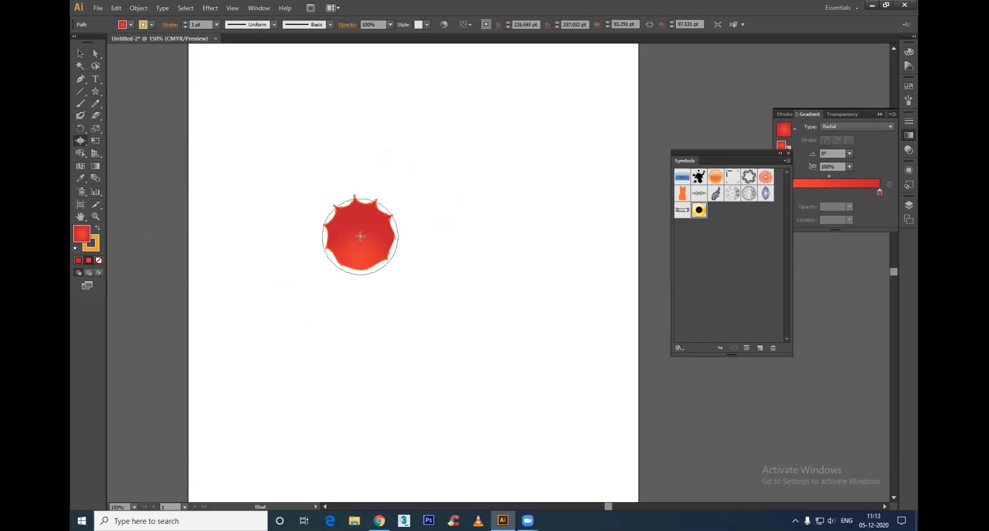
pyautogui.hotkey('ctrl', 'z')
# Step: Try the Pucker tool on the star and return to the Selection tool
pyautogui.click(79, 139)
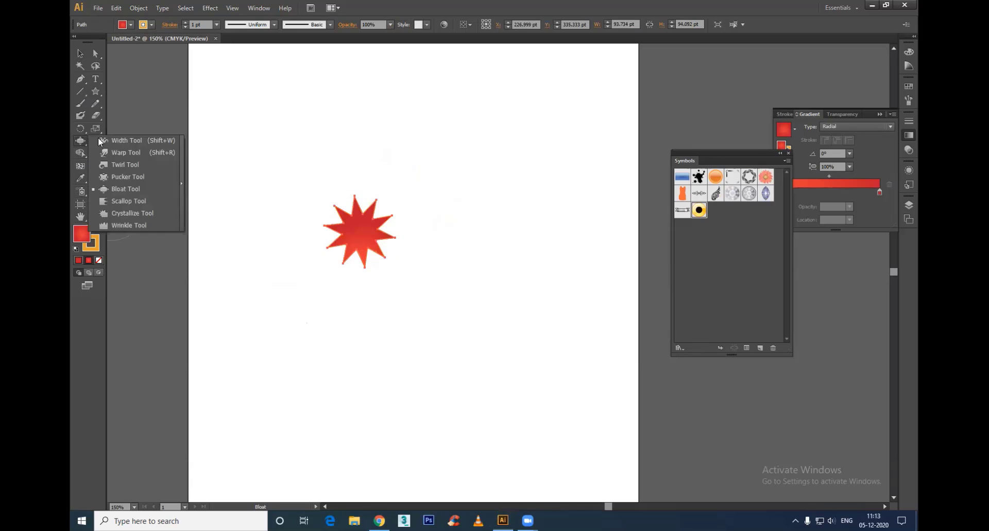
pyautogui.click(119, 176)
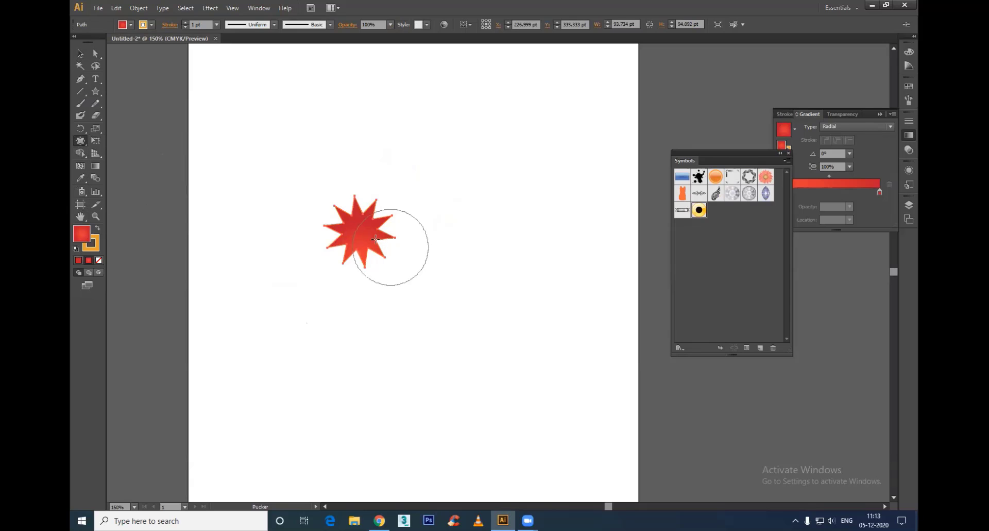
pyautogui.moveTo(360, 227); pyautogui.dragTo(377, 239)
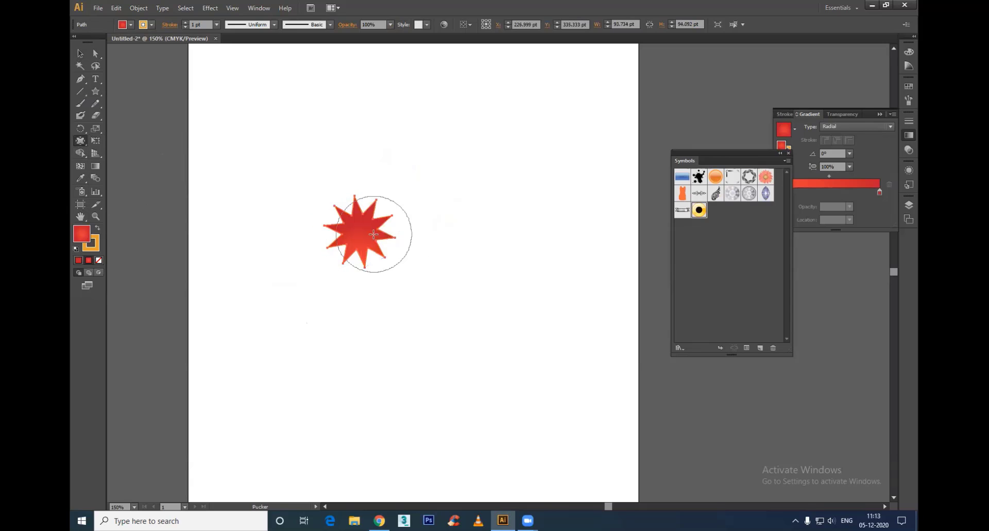
pyautogui.click(81, 54)
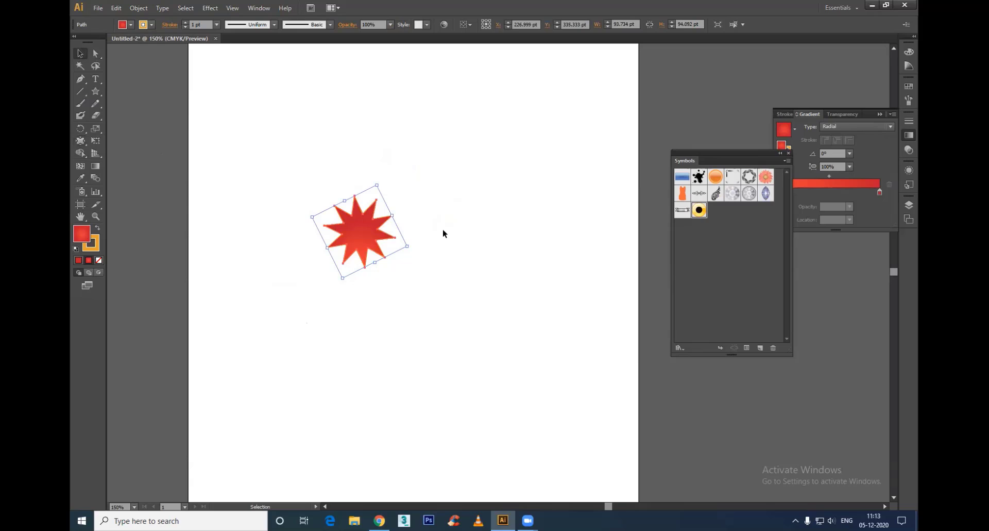
# Step: Delete the star and draw a closed petal shape about 115 pt wide with the Pen tool on the upper part of the artboard
pyautogui.press('Delete')
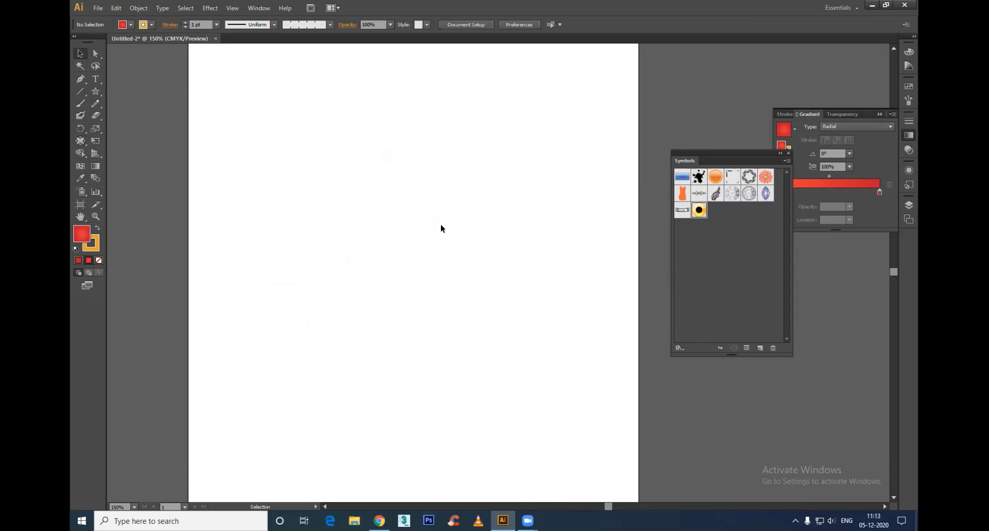
pyautogui.press('p')
pyautogui.scroll(1, 380, 247)
pyautogui.click(378, 243)
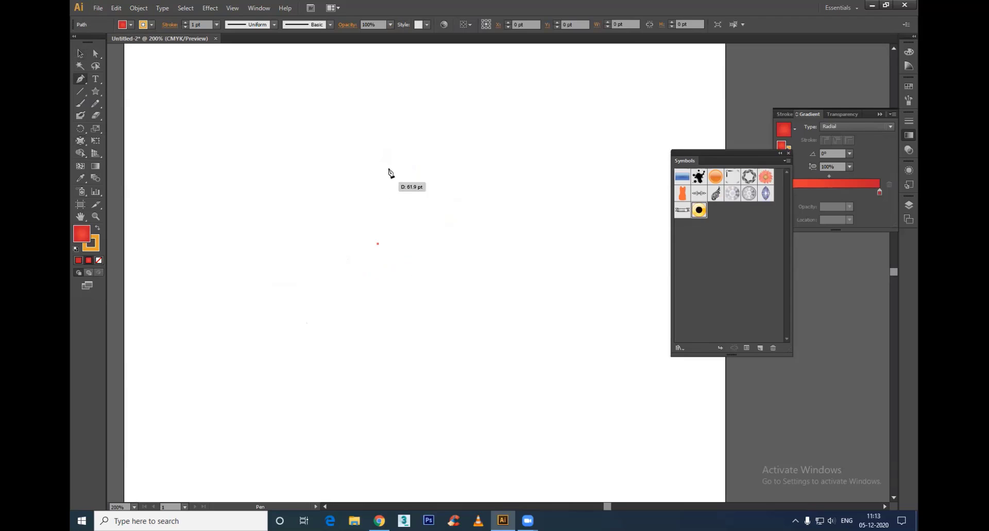
pyautogui.moveTo(369, 165); pyautogui.dragTo(381, 132)
pyautogui.click(427, 163)
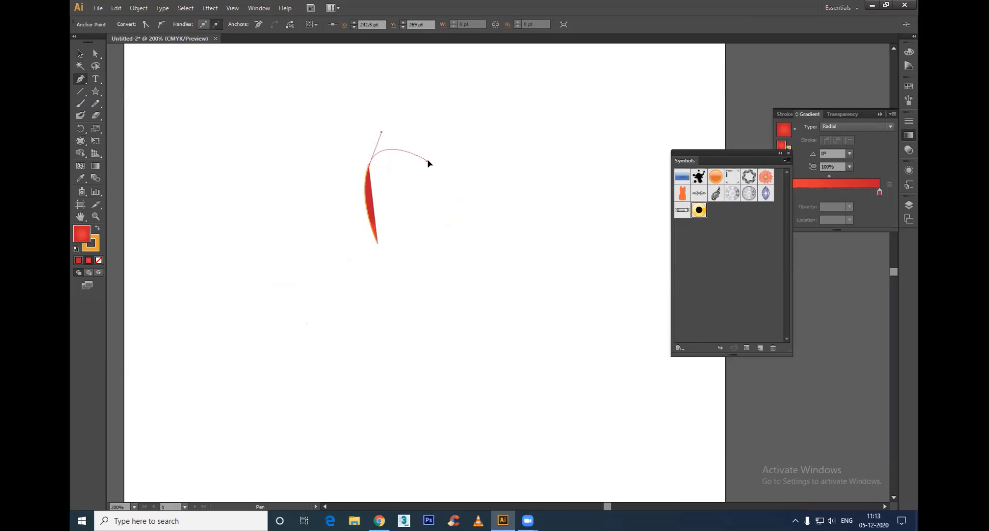
pyautogui.moveTo(429, 160); pyautogui.dragTo(450, 170)
pyautogui.moveTo(474, 180); pyautogui.dragTo(487, 182)
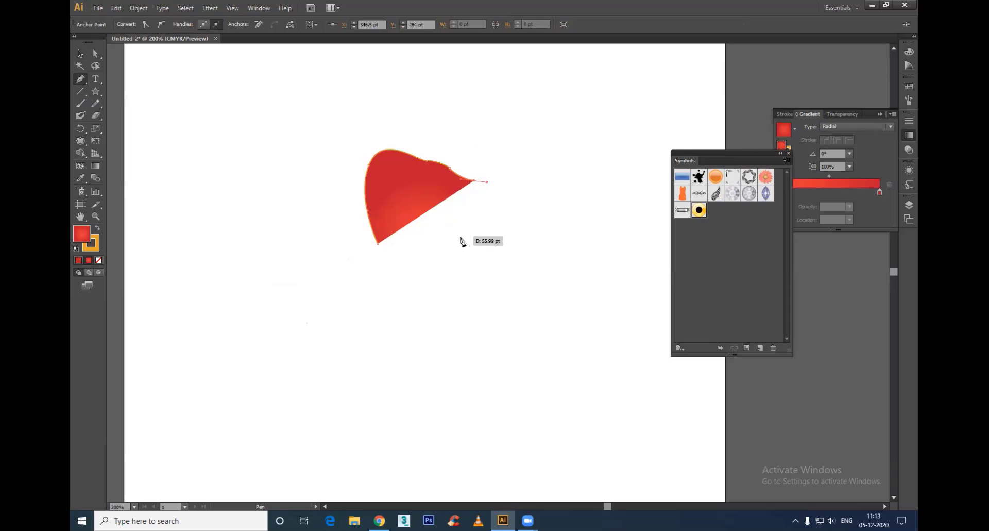
pyautogui.moveTo(419, 252); pyautogui.dragTo(377, 229)
pyautogui.press('v')
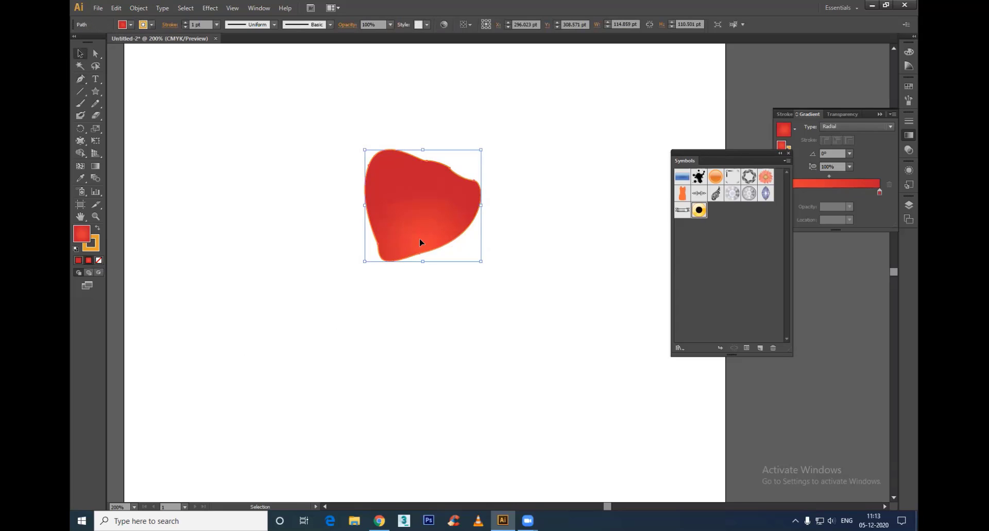
# Step: Angle the petal's radial gradient at about 66° from its base and change the starting colour to orange
pyautogui.press('g')
pyautogui.moveTo(388, 262); pyautogui.dragTo(419, 193)
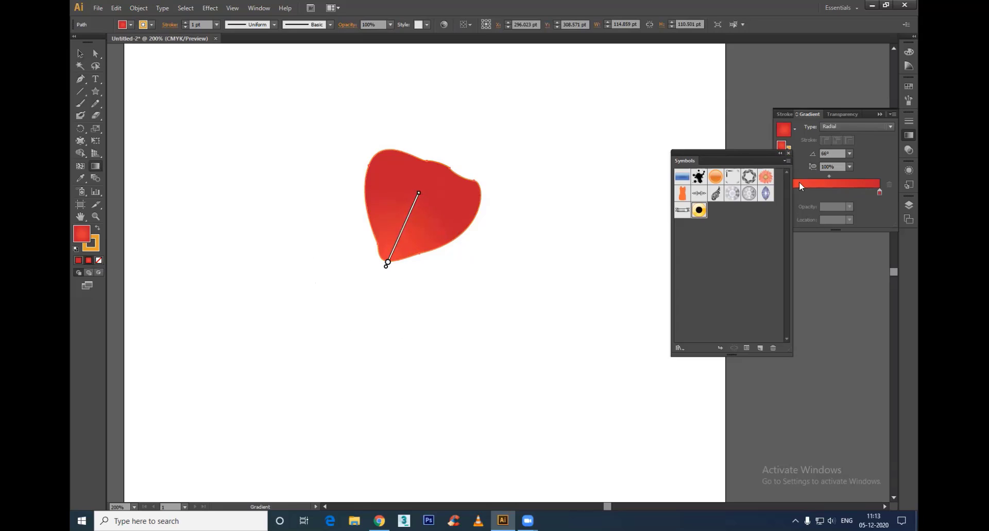
pyautogui.doubleClick(779, 192)
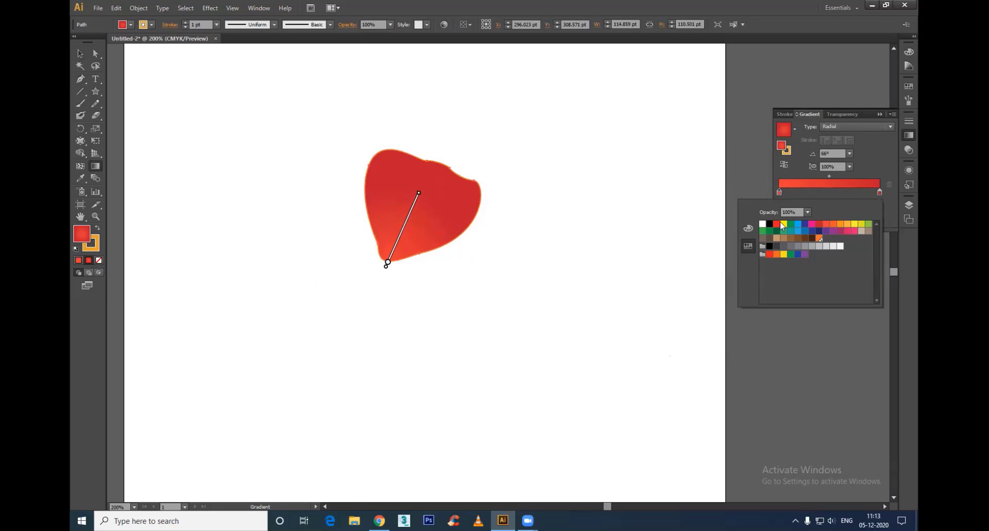
pyautogui.click(748, 229)
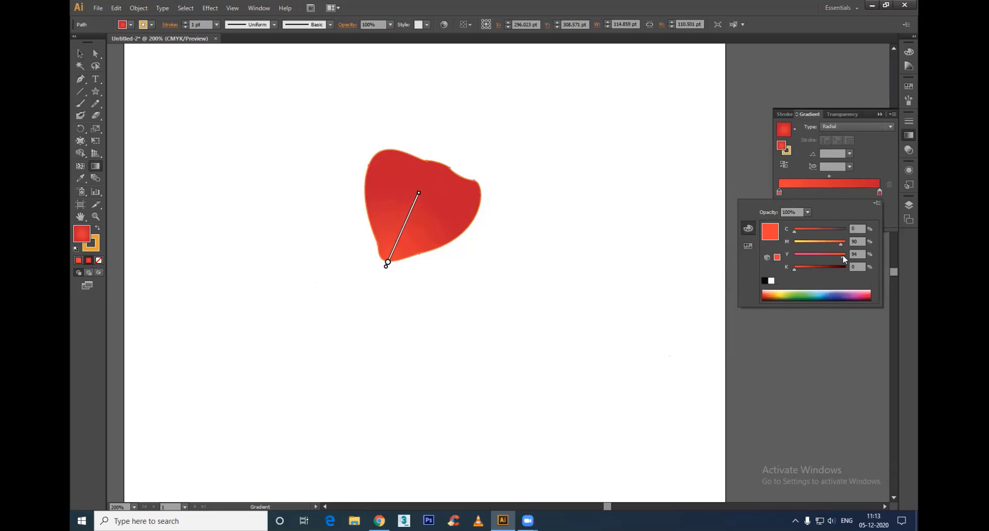
pyautogui.moveTo(843, 257); pyautogui.dragTo(828, 245)
pyautogui.click(80, 53)
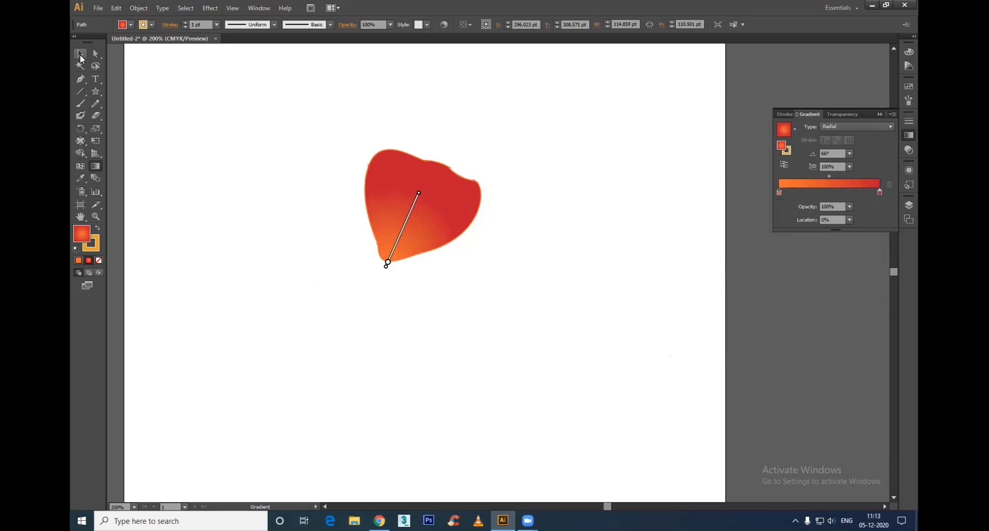
pyautogui.click(179, 106)
# Step: Rotate copies of the petal around its base to form a four-petal flower
pyautogui.click(418, 244)
pyautogui.press('r')
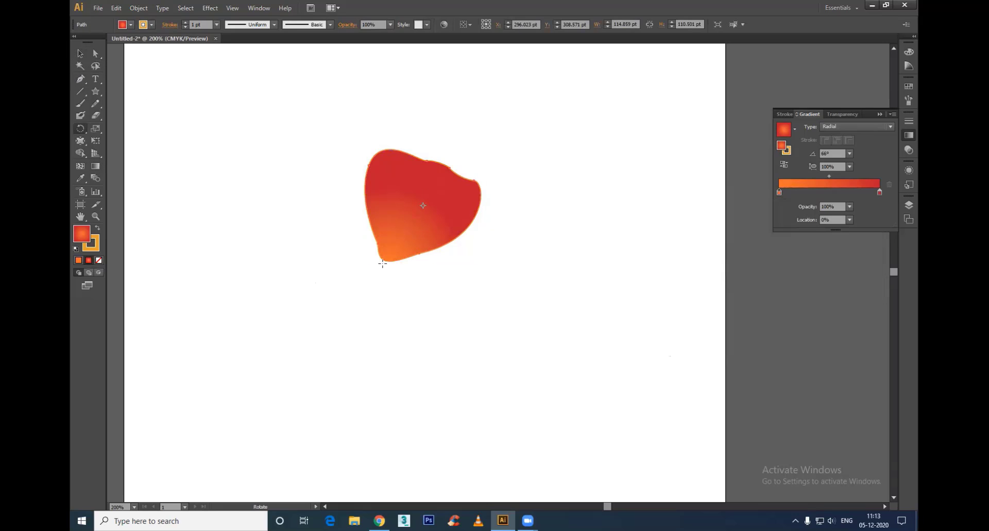
pyautogui.moveTo(430, 217); pyautogui.dragTo(481, 333)
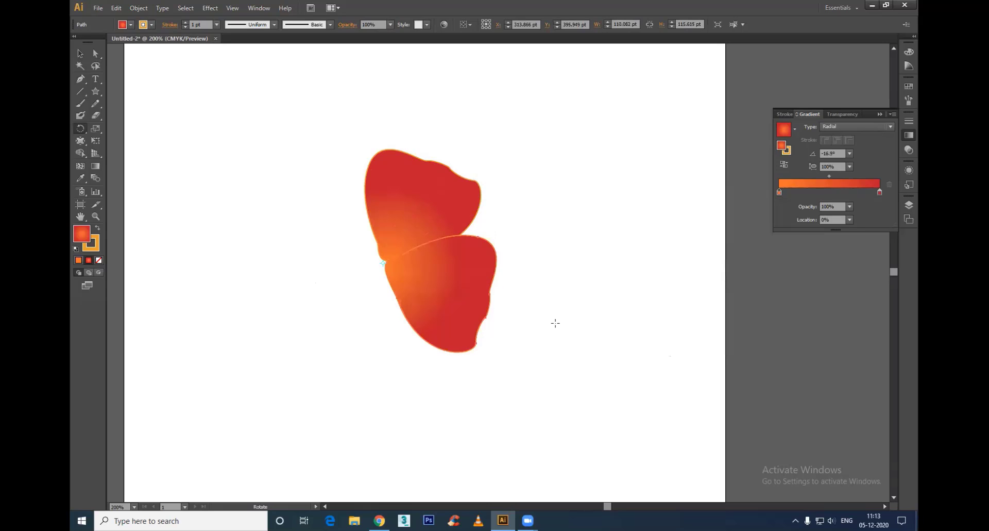
pyautogui.hotkey('ctrl', 'd')
pyautogui.hotkey('ctrl', 'd')
pyautogui.press('v')
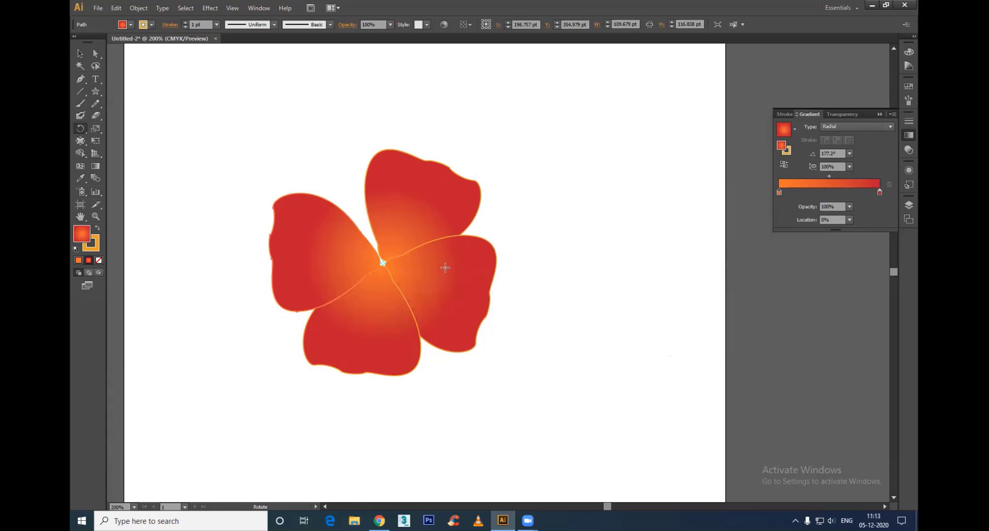
# Step: Rotate the flower's left petal slightly to even out the spacing and group all four petals
pyautogui.press('r')
pyautogui.moveTo(344, 256); pyautogui.dragTo(344, 236)
pyautogui.press('v')
pyautogui.click(486, 332)
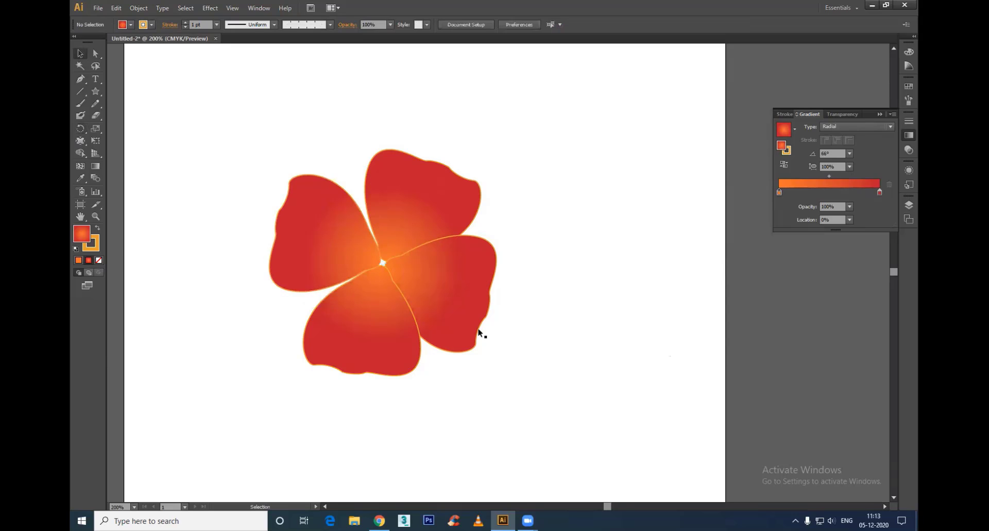
pyautogui.moveTo(225, 94); pyautogui.dragTo(580, 404)
pyautogui.hotkey('ctrl', 'g')
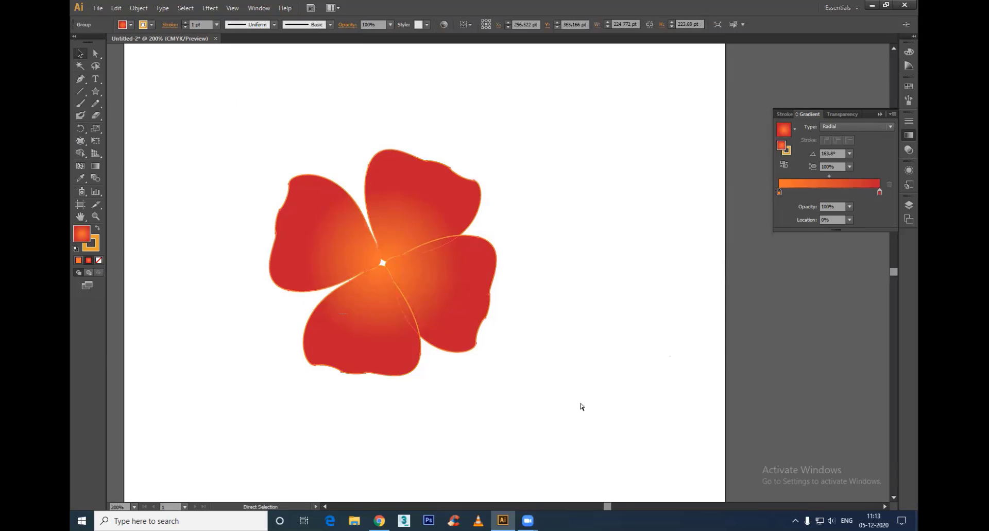
pyautogui.hotkey('ctrl', 'h')
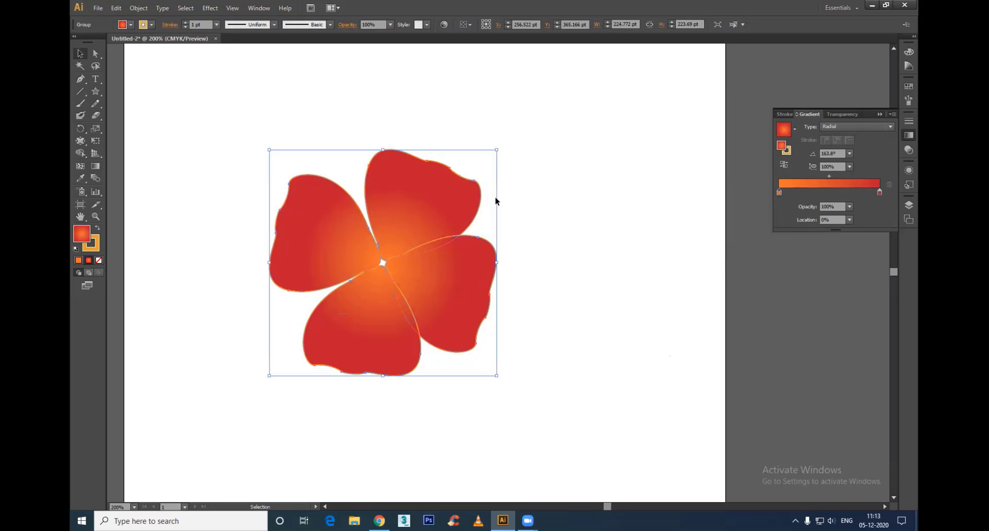
# Step: Create a smaller copy of the petal group at the flower's centre and rotate it to offset the inner petals
pyautogui.moveTo(497, 149); pyautogui.dragTo(453, 219)
pyautogui.press('r')
pyautogui.moveTo(398, 236); pyautogui.dragTo(420, 253)
pyautogui.press('v')
pyautogui.click(235, 117)
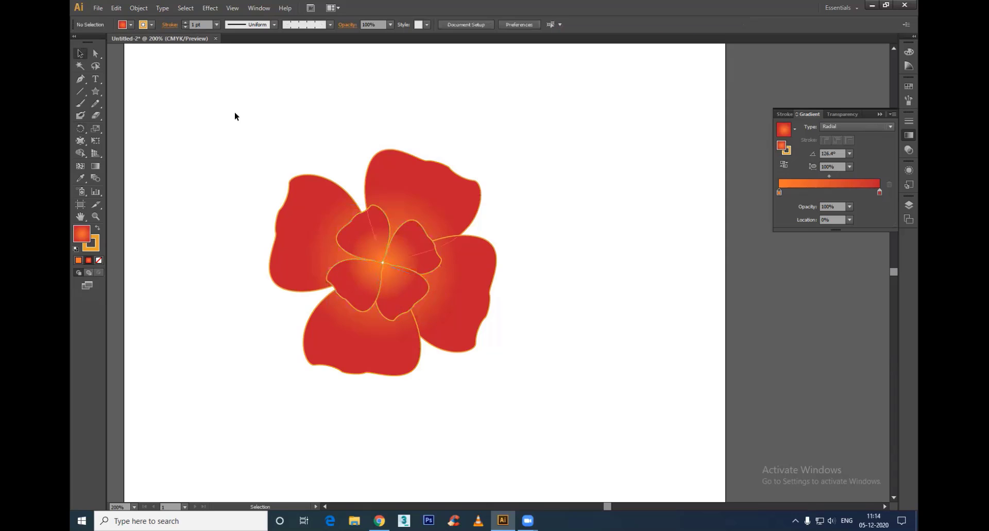
# Step: Draw a circle about 34 pt in diameter at the flower's centre with the Ellipse tool
pyautogui.click(408, 253)
pyautogui.hotkey('ctrl', 'shift', 'a')
pyautogui.moveTo(94, 87); pyautogui.dragTo(131, 116)
pyautogui.moveTo(365, 242); pyautogui.dragTo(400, 277)
pyautogui.press('v')
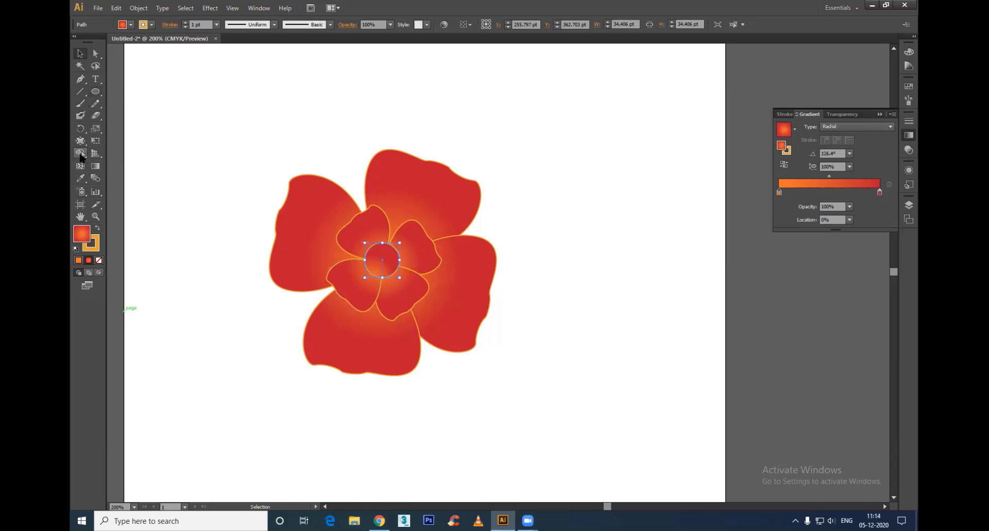
# Step: Try the Crystallize tool on the central circle
pyautogui.moveTo(82, 139); pyautogui.dragTo(125, 218)
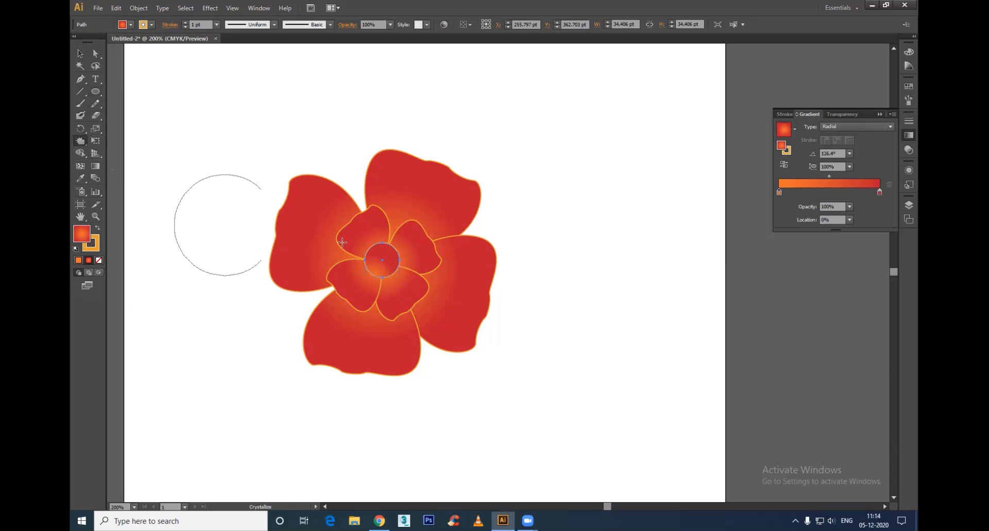
pyautogui.scroll(3, 374, 249)
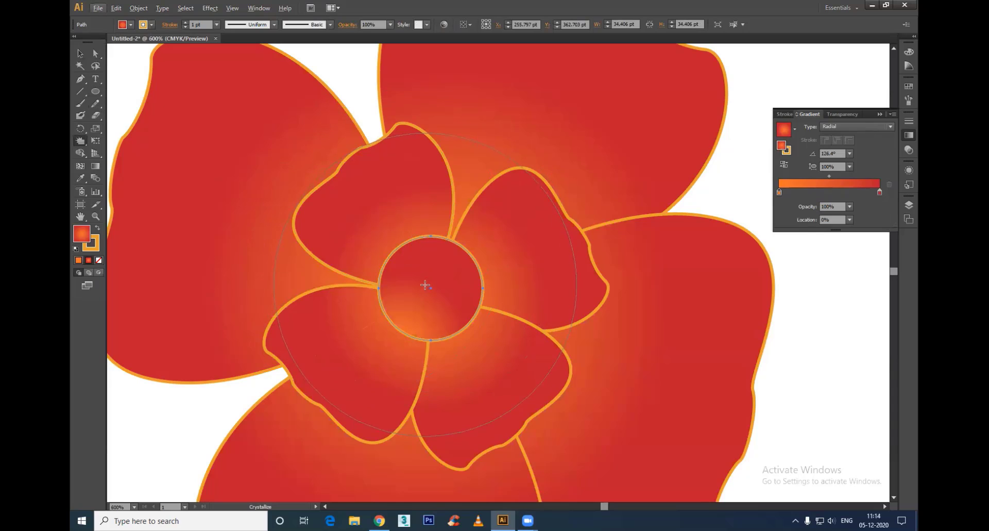
pyautogui.moveTo(428, 278)
pyautogui.keyDown('alt'); pyautogui.mouseDown()
pyautogui.moveTo(344, 352)
pyautogui.moveTo(317, 400)
pyautogui.moveTo(299, 403)
pyautogui.mouseUp(); pyautogui.keyUp('alt')
# Step: Roughen the edge of the central circle with the Wrinkle tool
pyautogui.click(81, 140)
pyautogui.click(116, 226)
pyautogui.moveTo(438, 288)
pyautogui.mouseDown()
pyautogui.moveTo(440, 263)
pyautogui.moveTo(418, 237)
pyautogui.moveTo(465, 248)
pyautogui.moveTo(484, 289)
pyautogui.mouseUp()
pyautogui.moveTo(389, 339)
pyautogui.mouseDown()
pyautogui.moveTo(379, 300)
pyautogui.moveTo(391, 253)
pyautogui.moveTo(427, 237)
pyautogui.mouseUp()
pyautogui.press('v')
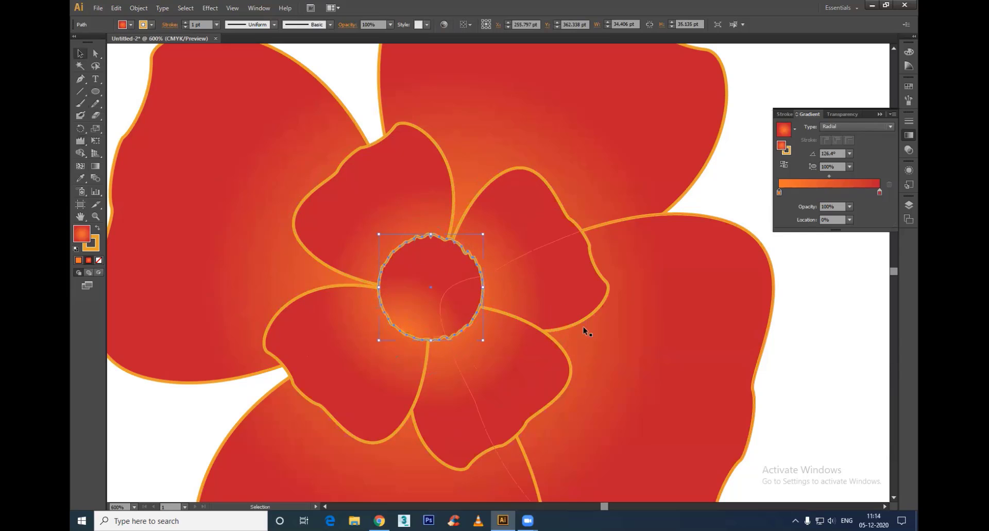
# Step: Change the starting colour of the central circle's radial gradient to dark red
pyautogui.doubleClick(81, 233)
pyautogui.moveTo(506, 209); pyautogui.dragTo(505, 196)
pyautogui.moveTo(504, 308); pyautogui.dragTo(501, 335)
pyautogui.moveTo(435, 286); pyautogui.dragTo(457, 268)
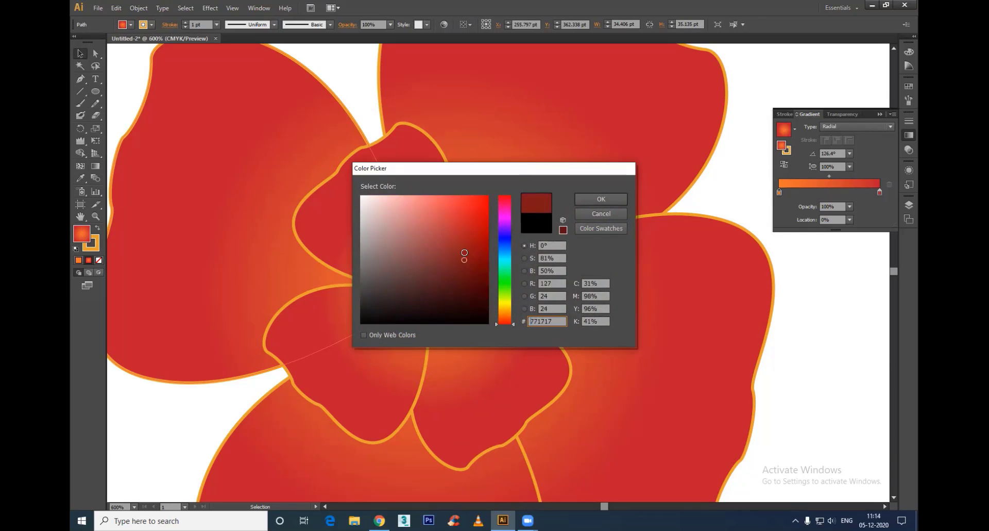
pyautogui.click(601, 199)
pyautogui.click(783, 341)
pyautogui.scroll(-1, 548, 315)
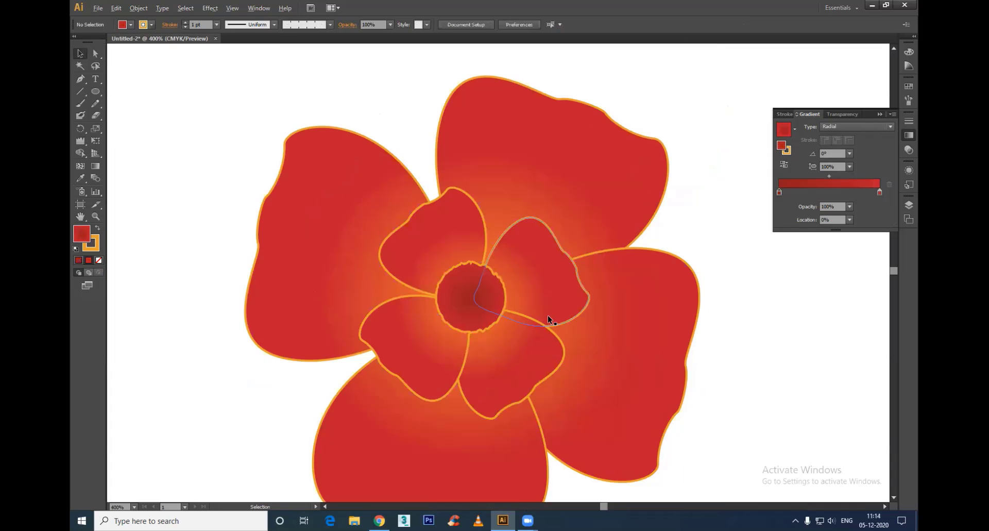
# Step: Apply the dark red to red gradient to the central circle's stroke as well
pyautogui.click(466, 322)
pyautogui.click(92, 246)
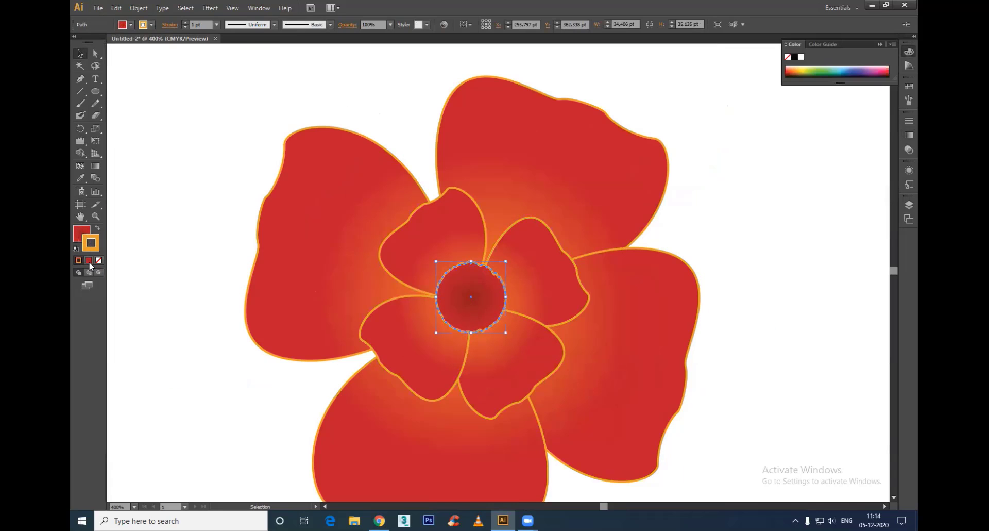
pyautogui.click(89, 261)
pyautogui.click(203, 416)
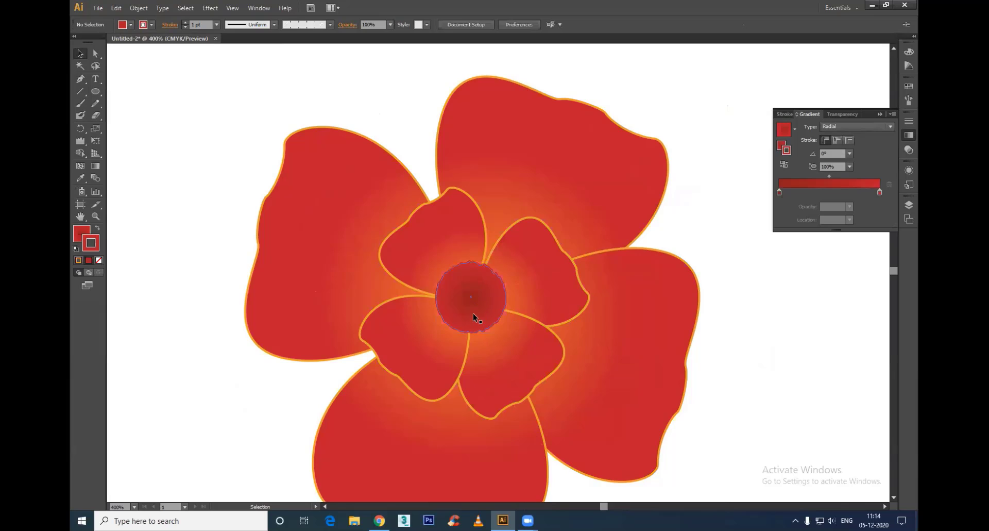
pyautogui.scroll(-3, 472, 313)
pyautogui.click(487, 335)
pyautogui.click(596, 351)
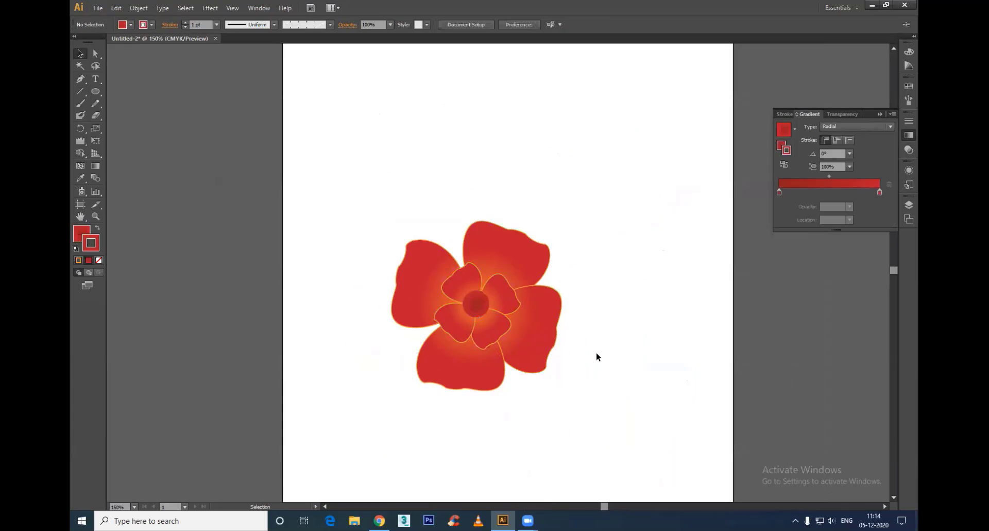
# Step: Make a rotated copy of the outer petal group and send it behind the flower so its petals fill the gaps
pyautogui.click(540, 338)
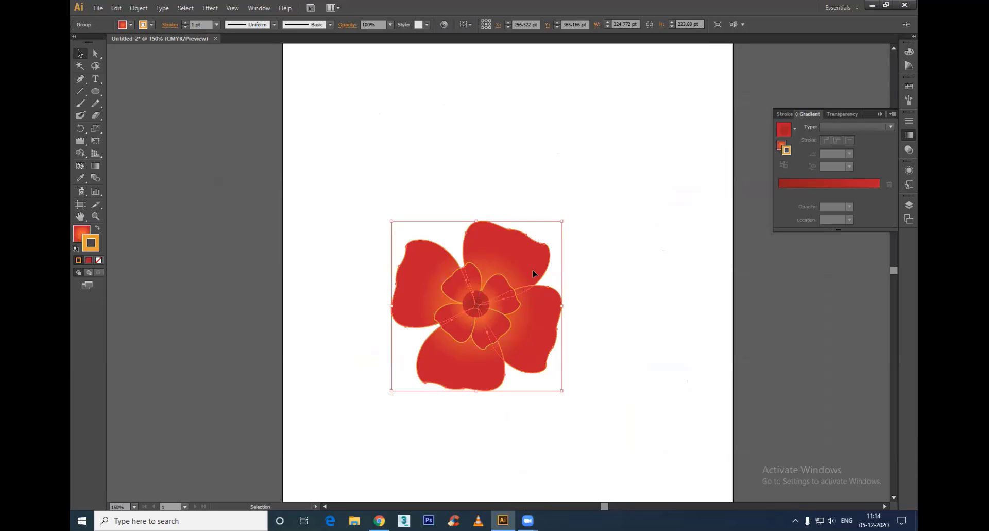
pyautogui.press('r')
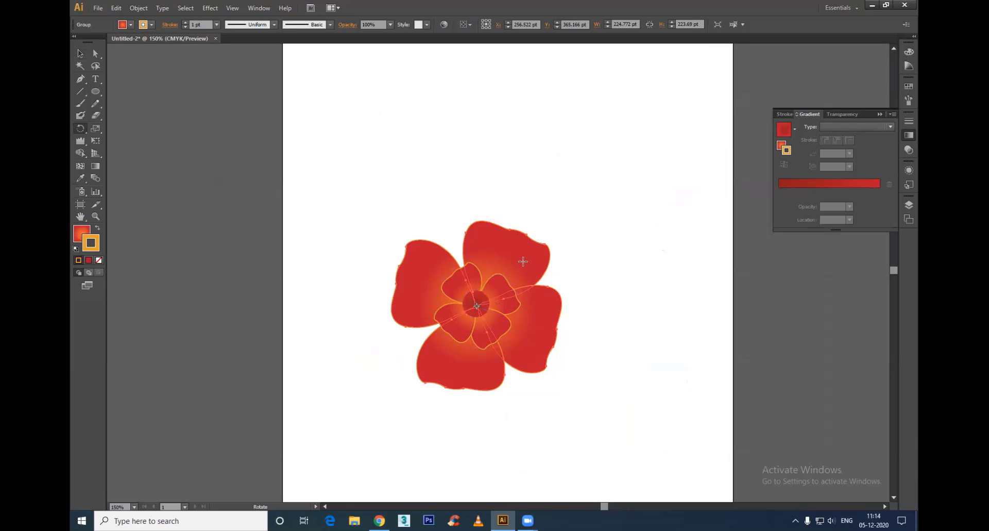
pyautogui.keyDown('alt'); pyautogui.click(538, 270); pyautogui.keyUp('alt')
pyautogui.click(559, 295)
pyautogui.press('v')
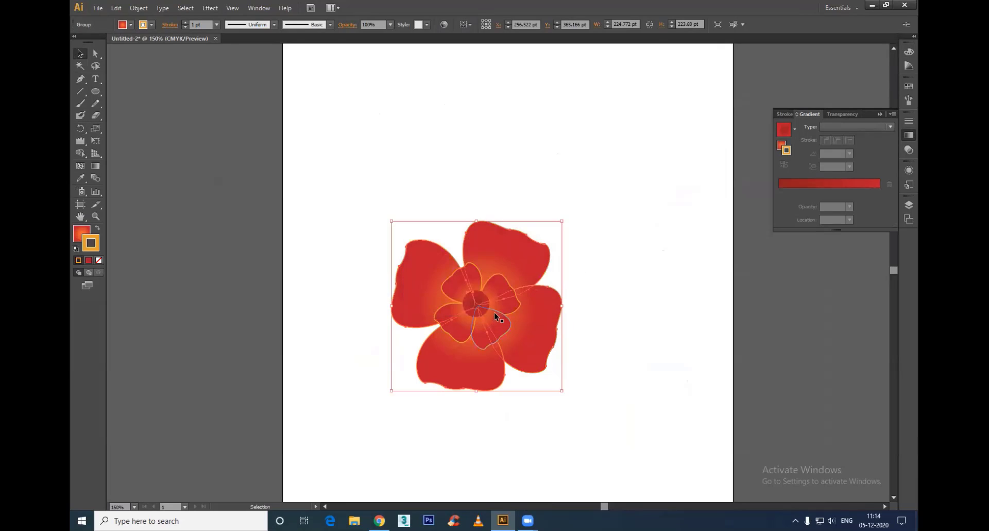
pyautogui.press('r')
pyautogui.moveTo(522, 280); pyautogui.dragTo(537, 303)
pyautogui.press('v')
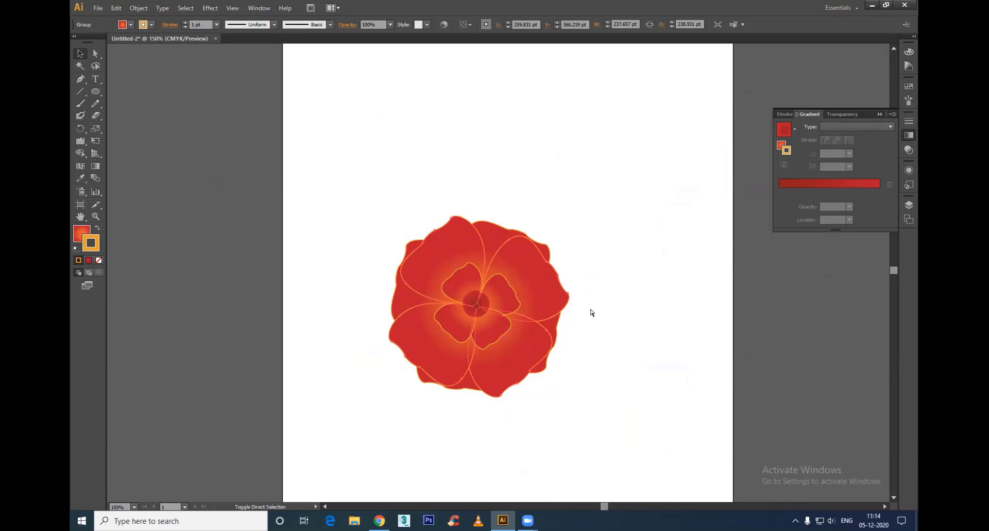
pyautogui.hotkey('ctrl', 'd')
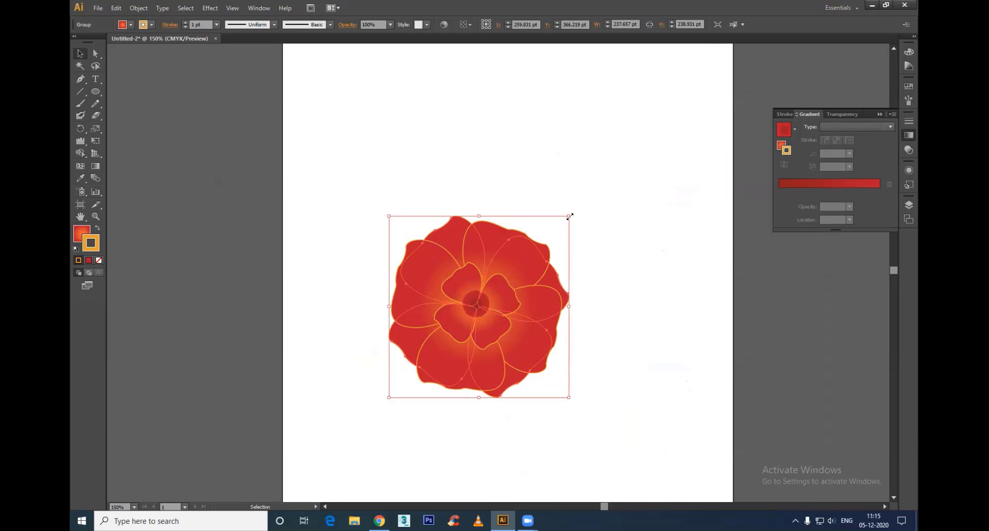
# Step: Enlarge the rear petal group to about 267 pt wide and set its opacity to 90%
pyautogui.moveTo(570, 217); pyautogui.dragTo(582, 204)
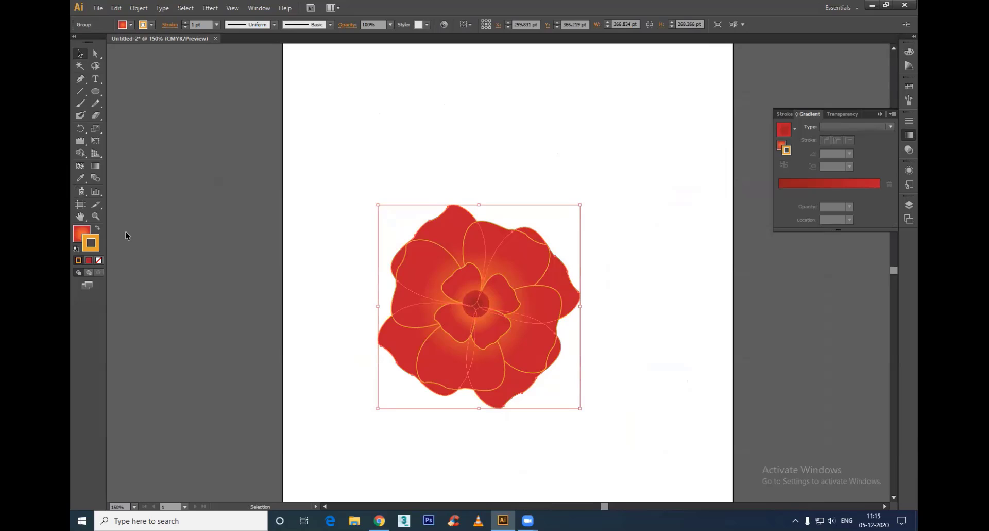
pyautogui.click(391, 24)
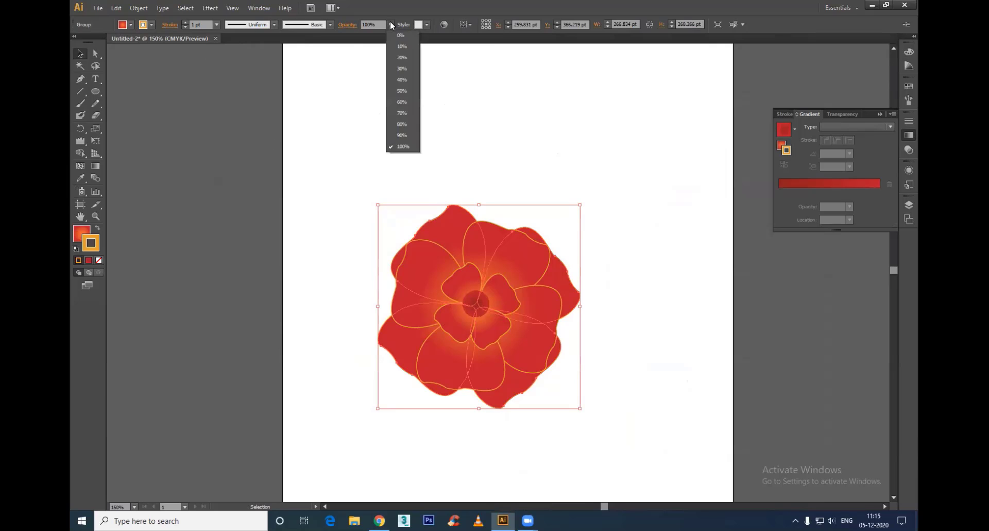
pyautogui.click(402, 91)
pyautogui.click(390, 24)
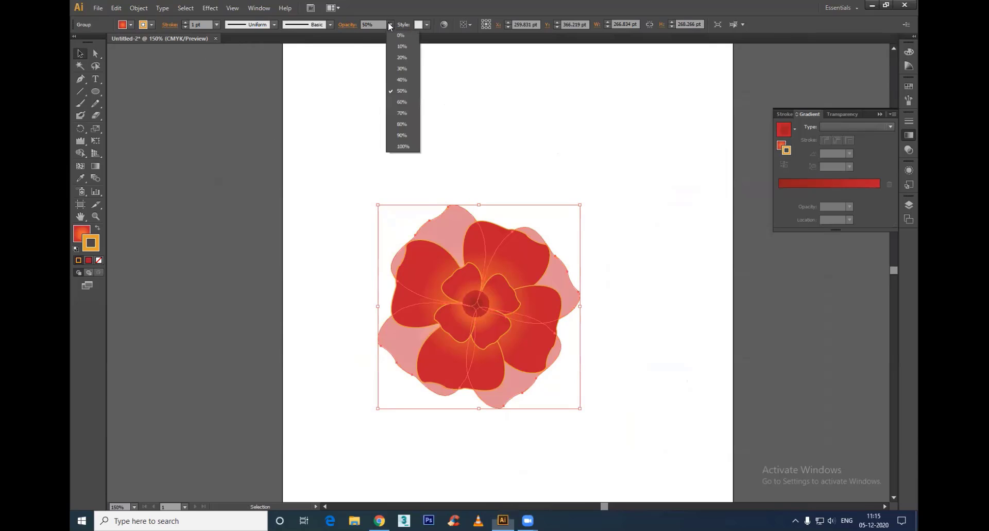
pyautogui.click(401, 113)
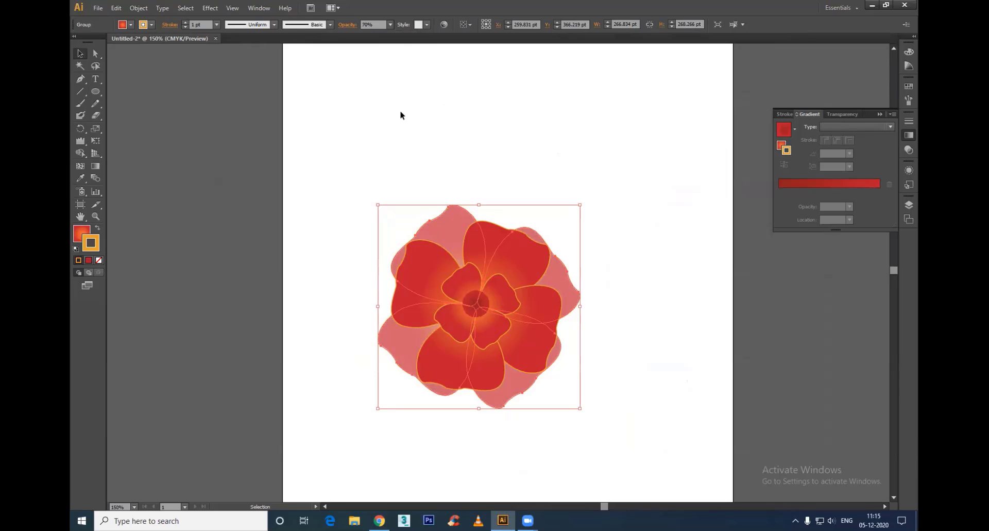
pyautogui.click(390, 24)
pyautogui.click(404, 134)
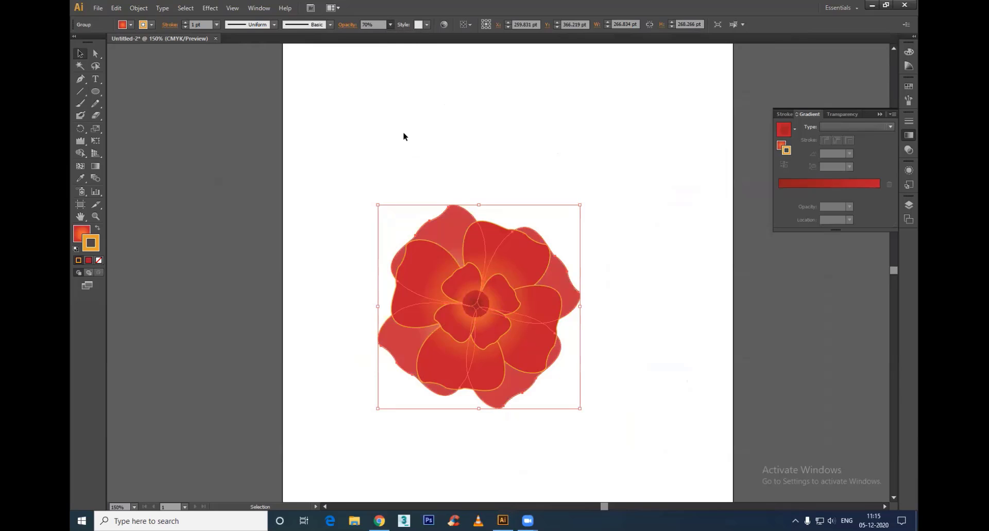
# Step: Enlarge the rear petal group around its centre to about 293 pt wide
pyautogui.click(653, 336)
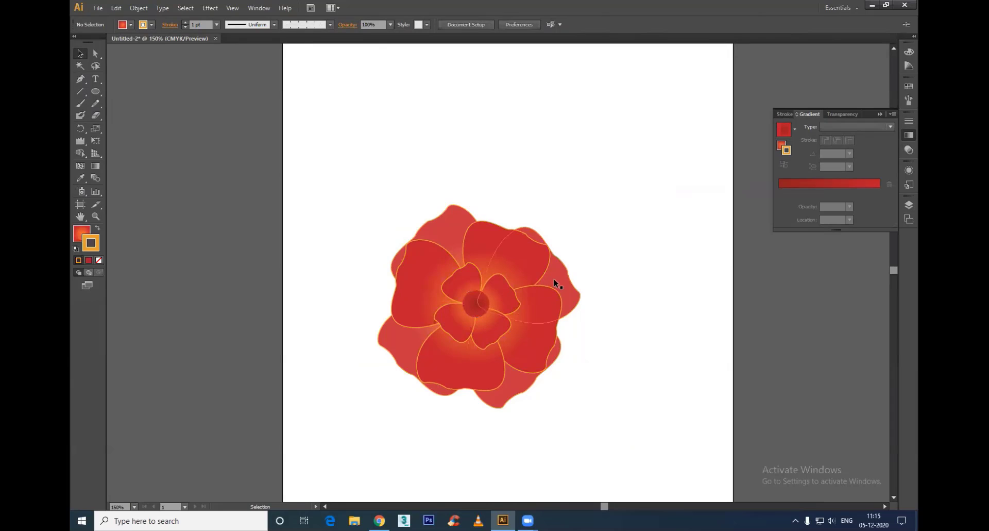
pyautogui.click(570, 280)
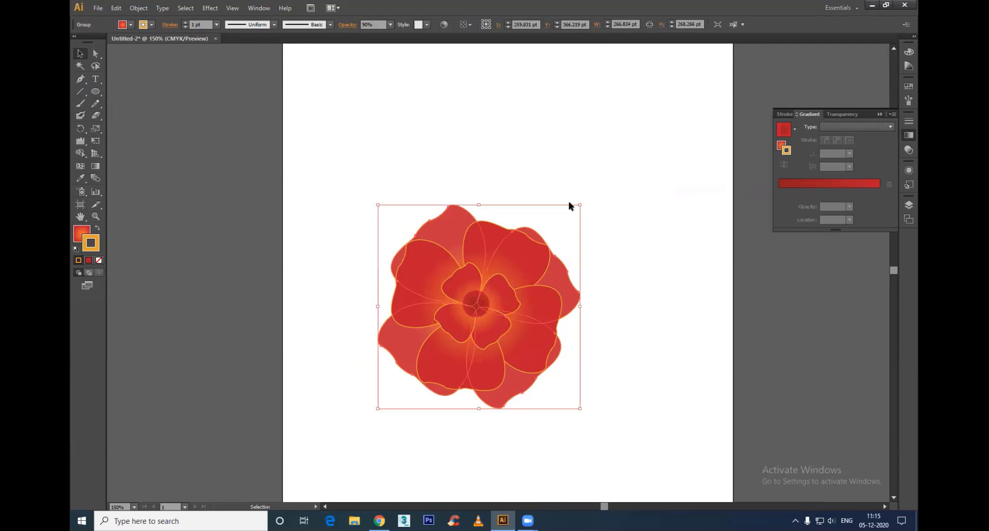
pyautogui.moveTo(580, 205); pyautogui.dragTo(591, 191)
pyautogui.click(646, 286)
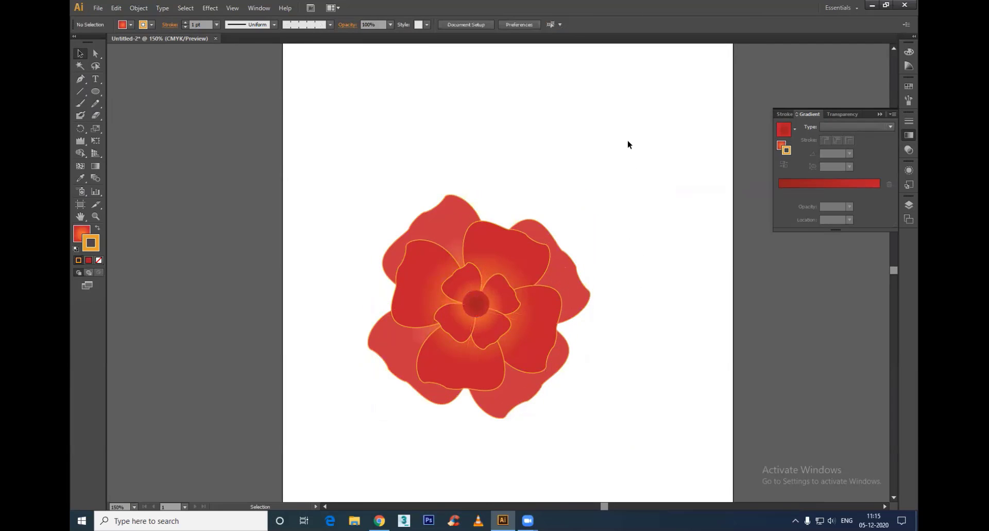
# Step: Try scaling the whole flower down to about 121 pt wide
pyautogui.moveTo(628, 144); pyautogui.dragTo(240, 432)
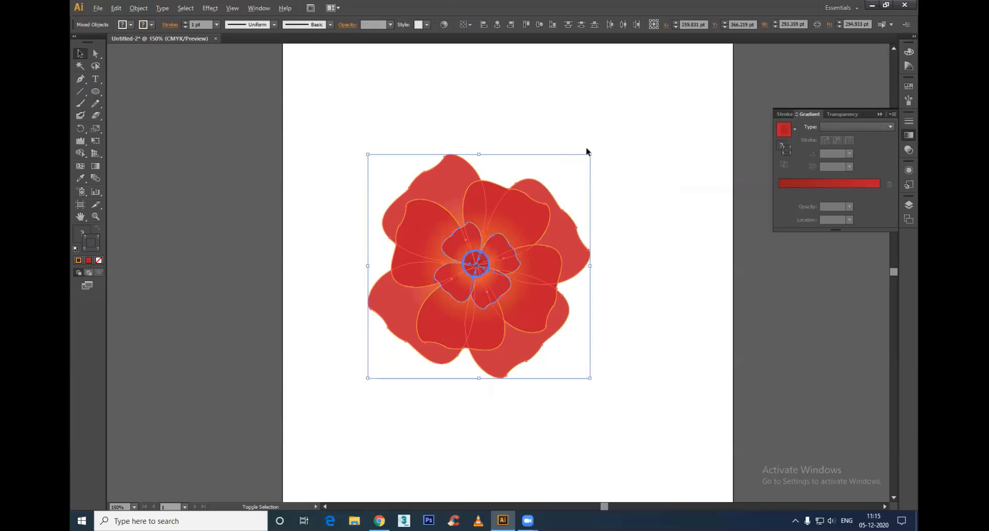
pyautogui.moveTo(590, 153); pyautogui.dragTo(567, 222)
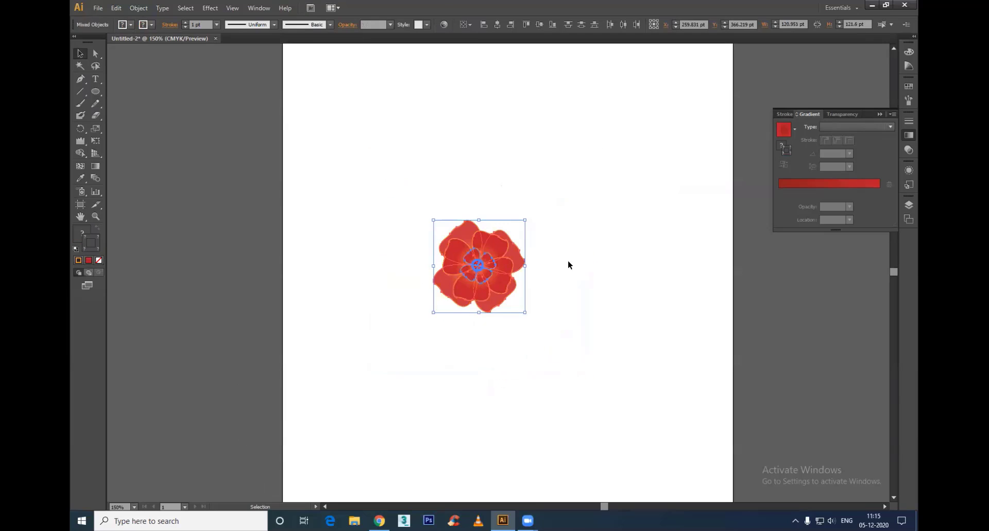
pyautogui.click(568, 259)
pyautogui.moveTo(604, 175); pyautogui.dragTo(453, 314)
pyautogui.hotkey('ctrl', 'z')
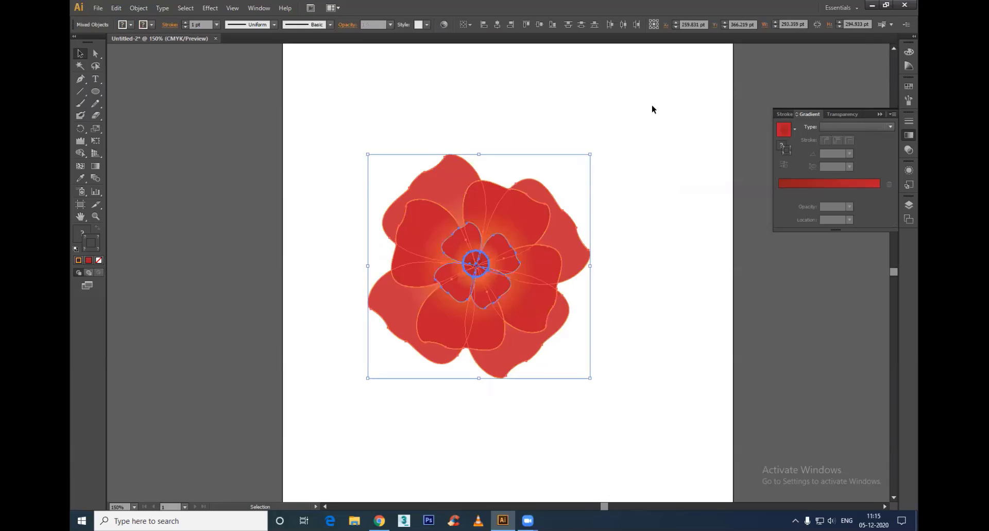
# Step: Expand the fill and stroke of the whole flower and scale it down to about 56 pt wide
pyautogui.click(138, 8)
pyautogui.click(155, 117)
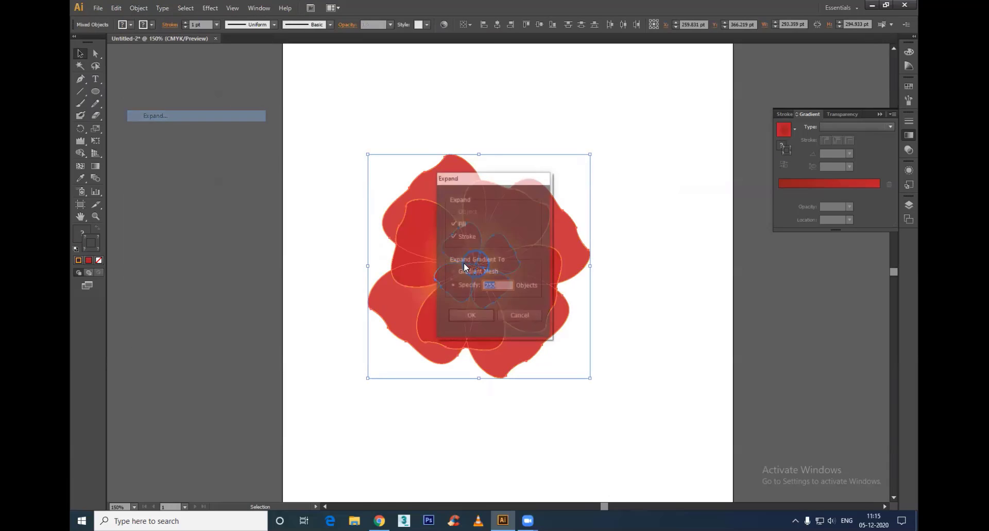
pyautogui.click(470, 317)
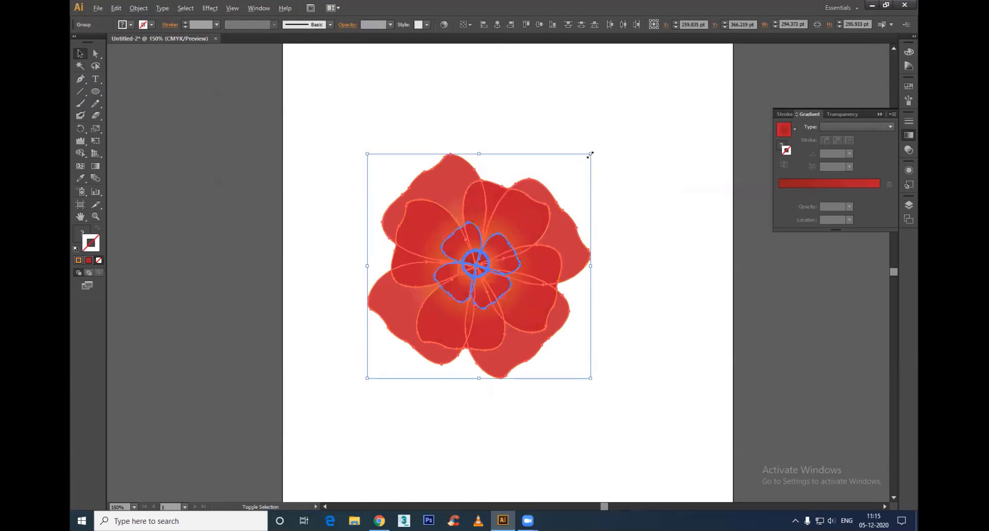
pyautogui.moveTo(592, 154); pyautogui.dragTo(534, 253)
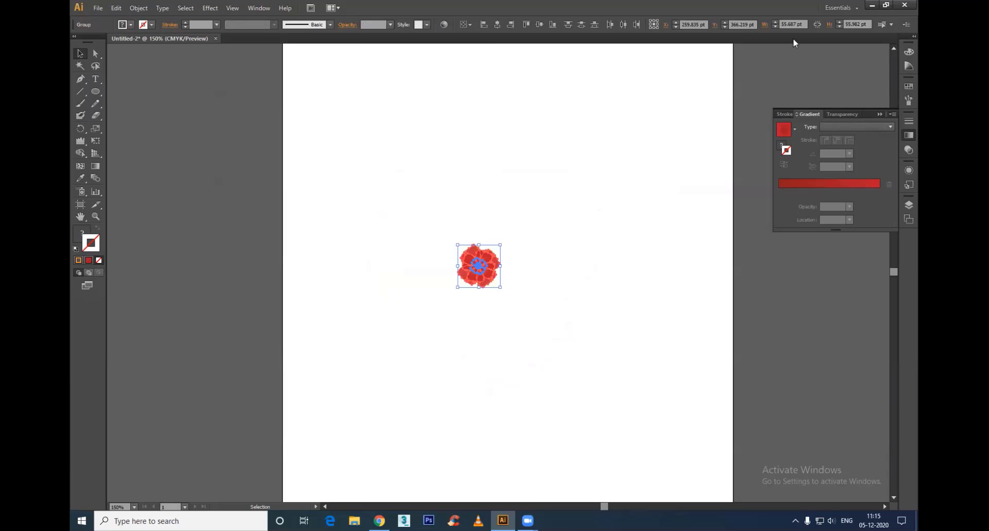
# Step: Save the red flower as a Movie Clip symbol named New Symbol, and delete its instance from the artboard
pyautogui.click(258, 8)
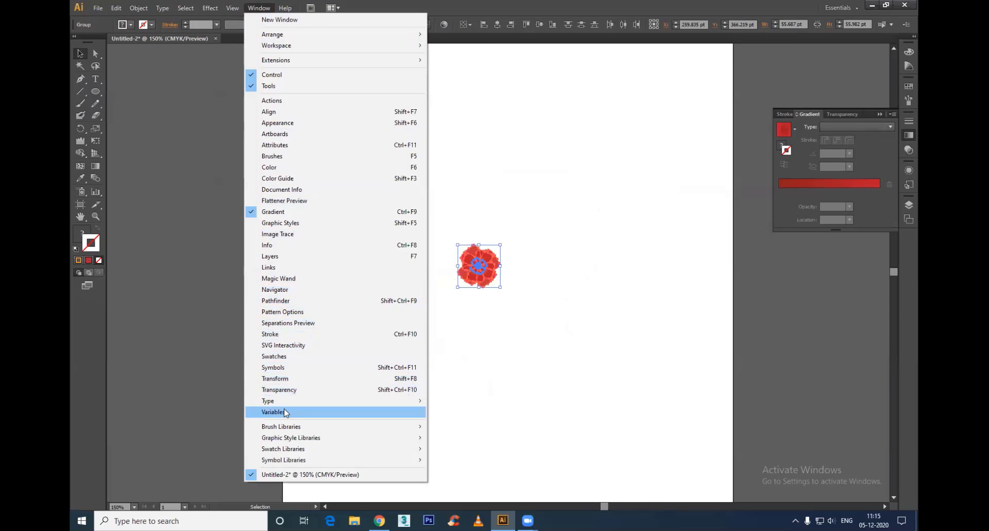
pyautogui.click(295, 367)
pyautogui.moveTo(479, 265); pyautogui.dragTo(738, 209)
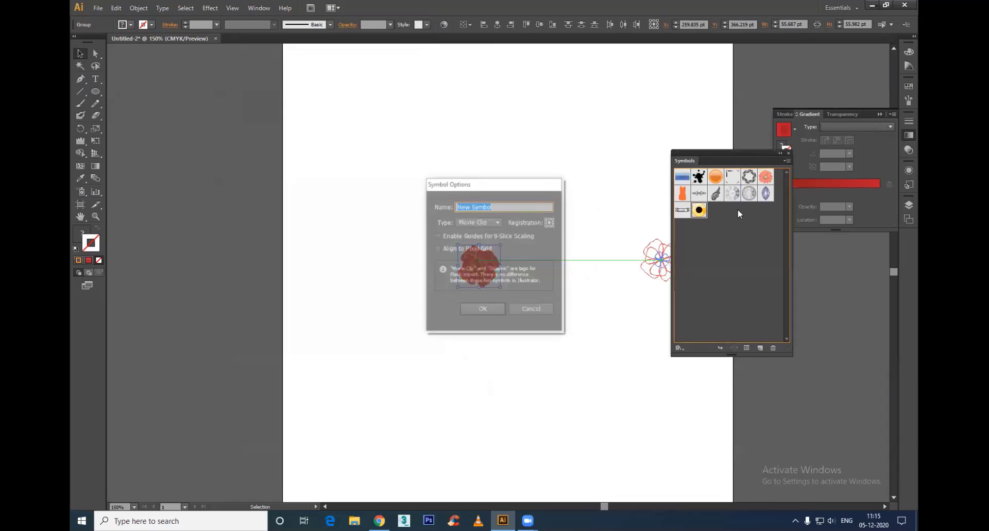
pyautogui.click(471, 310)
pyautogui.click(550, 294)
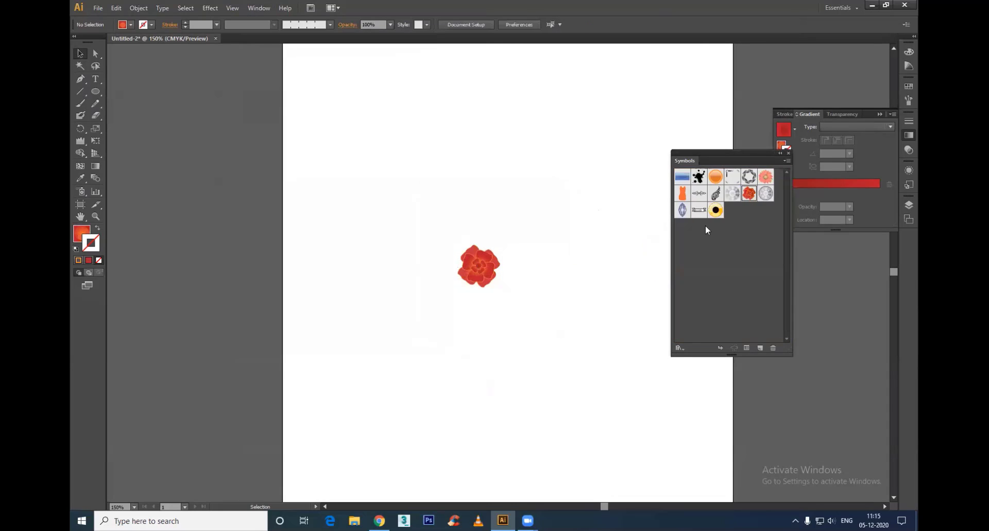
pyautogui.moveTo(539, 173); pyautogui.dragTo(375, 344)
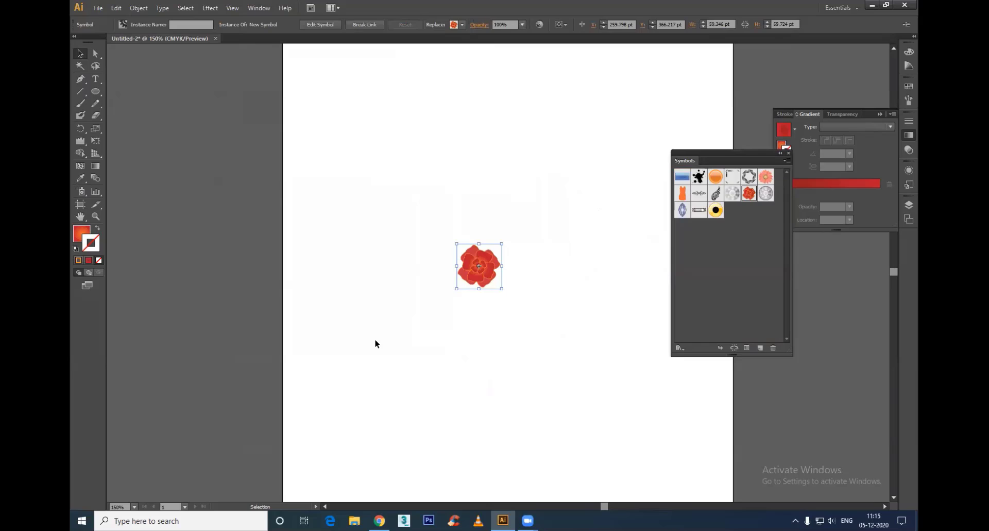
pyautogui.press('Delete')
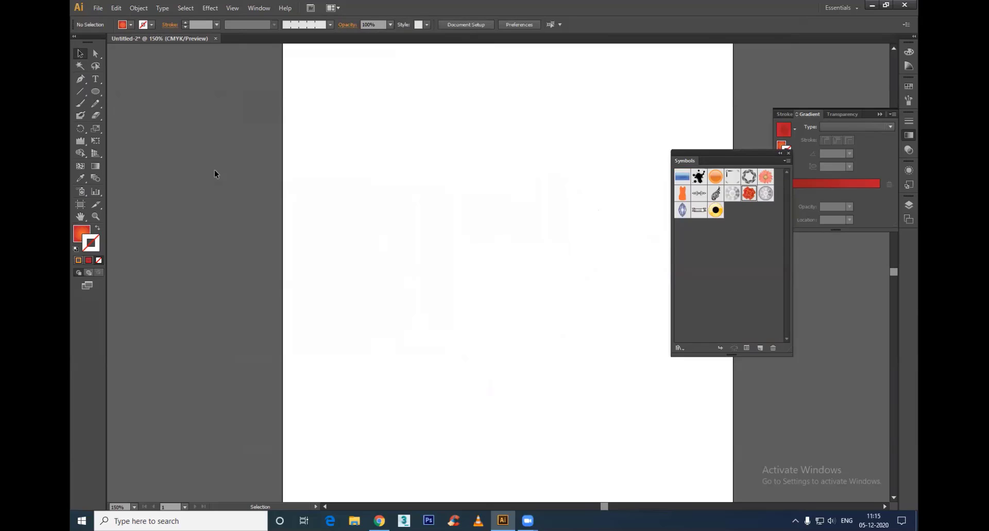
# Step: Try spraying the new red flower symbol across the artboard with the Symbol Sprayer tool
pyautogui.scroll(-2, 446, 250)
pyautogui.moveTo(463, 285); pyautogui.dragTo(429, 265)
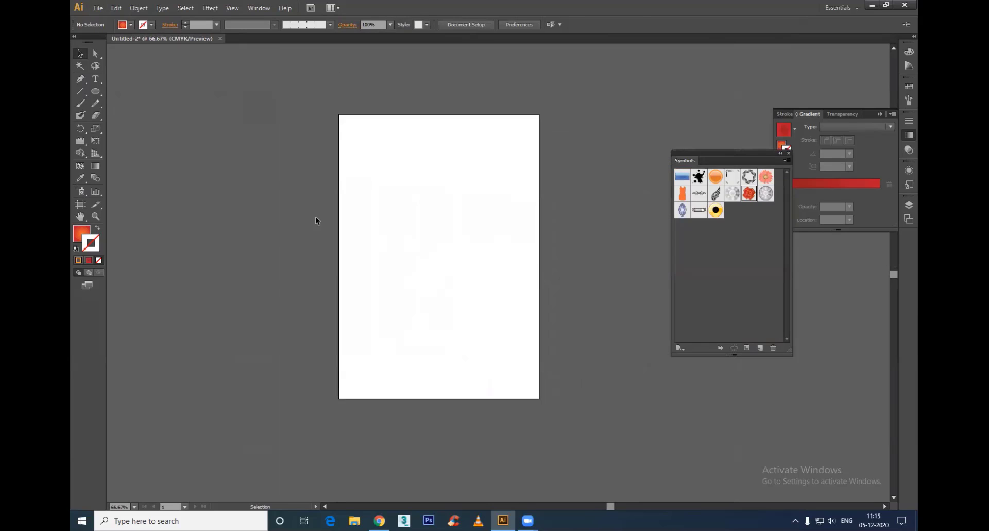
pyautogui.scroll(2, 459, 212)
pyautogui.scroll(-1, 459, 212)
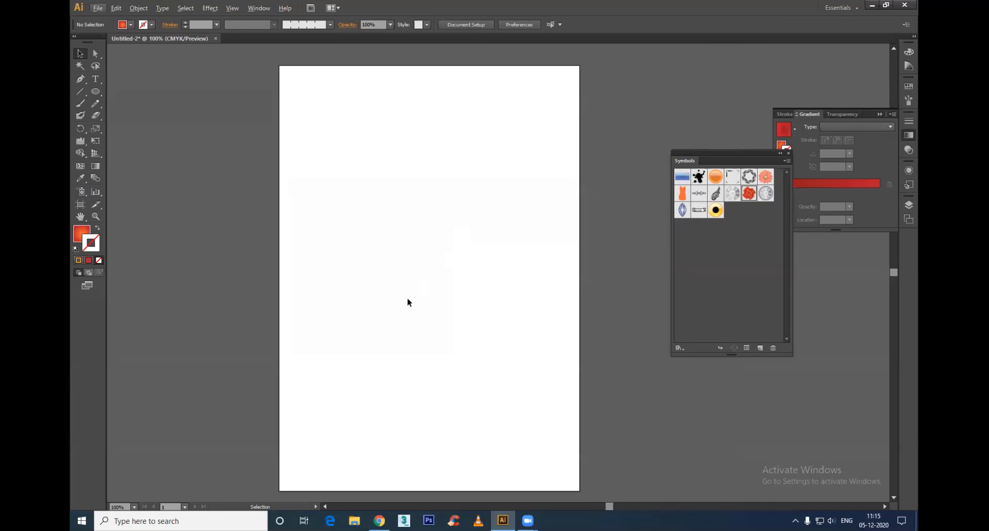
pyautogui.moveTo(407, 301); pyautogui.dragTo(406, 289)
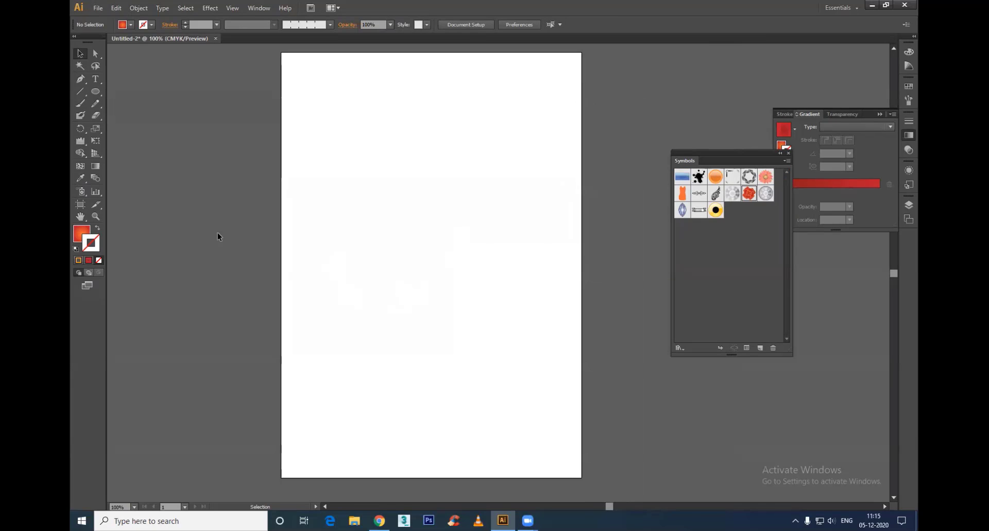
pyautogui.click(77, 192)
pyautogui.moveTo(80, 194)
pyautogui.mouseDown()
pyautogui.moveTo(121, 190)
pyautogui.moveTo(125, 281)
pyautogui.moveTo(126, 191)
pyautogui.mouseUp()
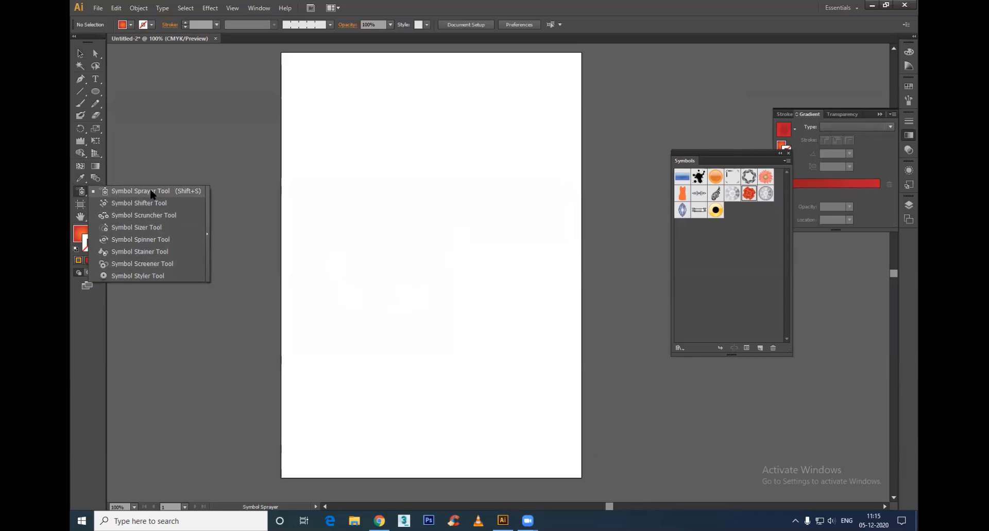
pyautogui.moveTo(151, 191); pyautogui.dragTo(151, 192)
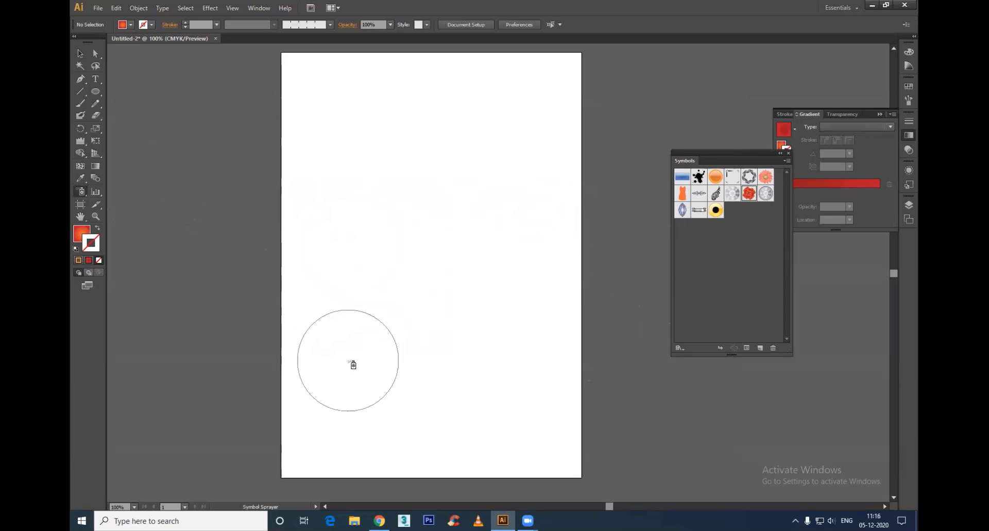
pyautogui.moveTo(347, 362)
pyautogui.mouseDown()
pyautogui.moveTo(320, 275)
pyautogui.moveTo(348, 207)
pyautogui.moveTo(373, 197)
pyautogui.moveTo(349, 314)
pyautogui.moveTo(420, 331)
pyautogui.mouseUp()
pyautogui.hotkey('ctrl', 'z')
pyautogui.moveTo(342, 369)
pyautogui.mouseDown()
pyautogui.moveTo(333, 313)
pyautogui.moveTo(379, 223)
pyautogui.moveTo(349, 309)
pyautogui.moveTo(396, 332)
pyautogui.moveTo(403, 280)
pyautogui.moveTo(435, 258)
pyautogui.moveTo(456, 346)
pyautogui.moveTo(444, 400)
pyautogui.moveTo(366, 398)
pyautogui.moveTo(365, 306)
pyautogui.moveTo(428, 169)
pyautogui.moveTo(320, 206)
pyautogui.mouseUp()
pyautogui.moveTo(312, 340)
pyautogui.mouseDown()
pyautogui.moveTo(319, 445)
pyautogui.moveTo(387, 444)
pyautogui.moveTo(332, 401)
pyautogui.moveTo(382, 379)
pyautogui.moveTo(405, 386)
pyautogui.moveTo(429, 334)
pyautogui.moveTo(585, 387)
pyautogui.mouseUp()
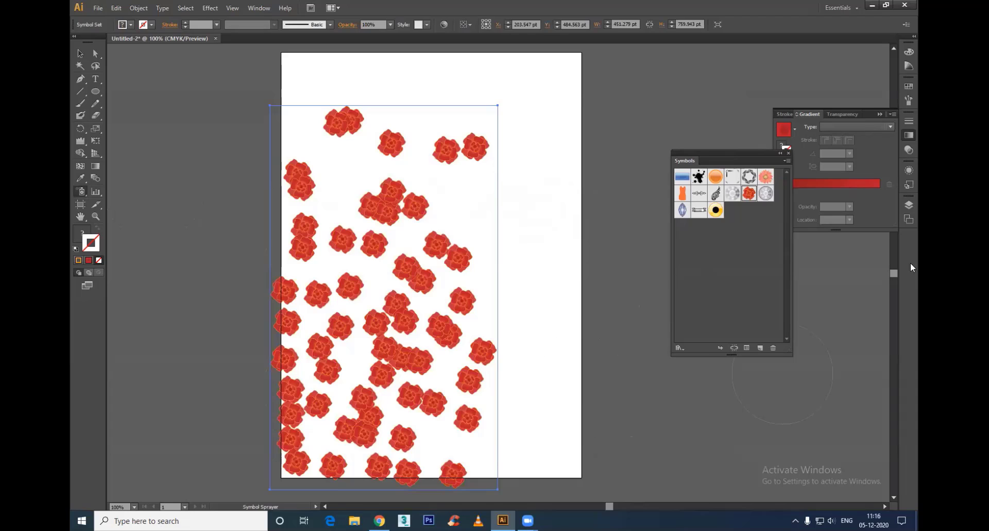
pyautogui.hotkey('ctrl', 'z')
# Step: Spray a dense scatter of the coral daisy symbol over the left and middle of the artboard
pyautogui.click(766, 177)
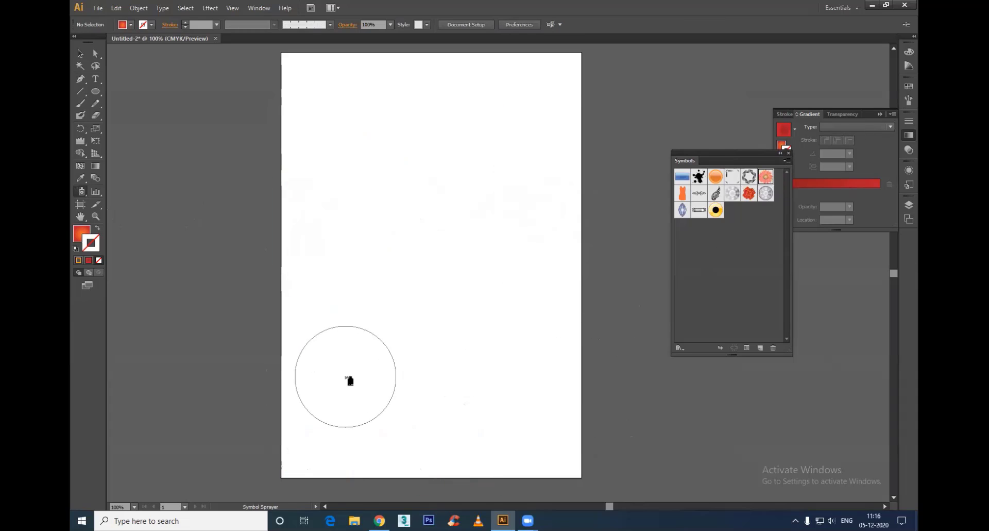
pyautogui.moveTo(345, 376)
pyautogui.mouseDown()
pyautogui.moveTo(335, 282)
pyautogui.moveTo(366, 224)
pyautogui.moveTo(352, 312)
pyautogui.moveTo(397, 370)
pyautogui.moveTo(373, 375)
pyautogui.moveTo(396, 276)
pyautogui.moveTo(381, 227)
pyautogui.moveTo(390, 327)
pyautogui.moveTo(380, 292)
pyautogui.moveTo(437, 393)
pyautogui.moveTo(407, 292)
pyautogui.moveTo(410, 247)
pyautogui.moveTo(439, 343)
pyautogui.moveTo(399, 410)
pyautogui.moveTo(327, 423)
pyautogui.moveTo(308, 324)
pyautogui.mouseUp()
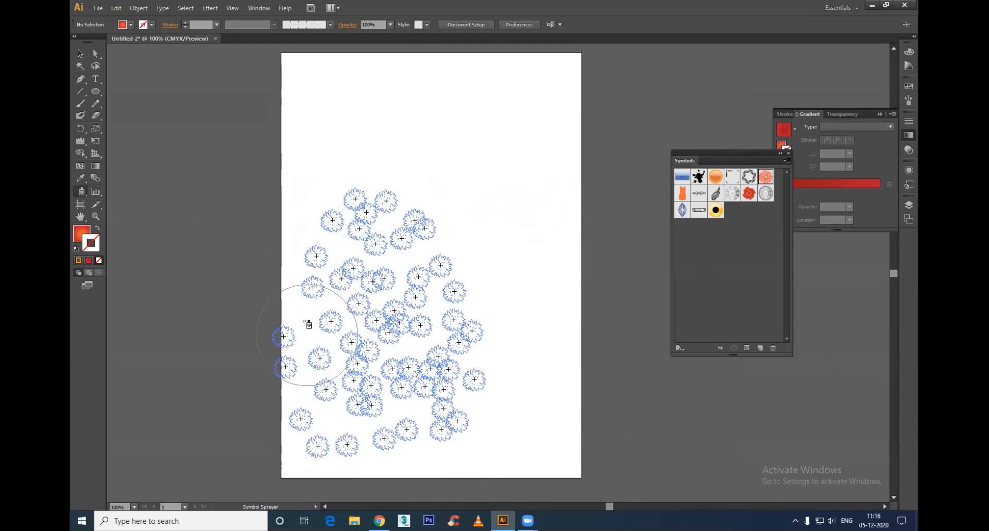
pyautogui.scroll(1, 519, 371)
pyautogui.press('space')
pyautogui.moveTo(528, 369); pyautogui.dragTo(556, 331)
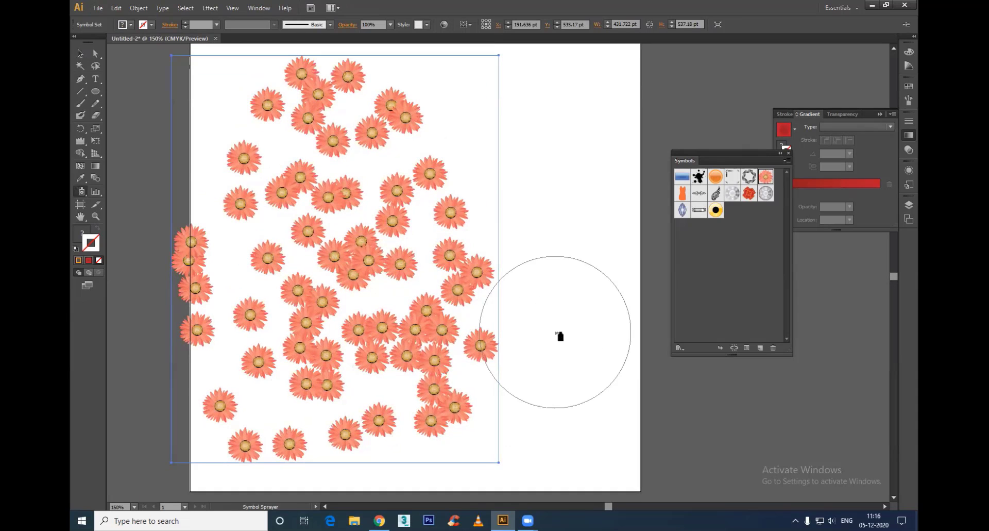
# Step: Push the sprayed daisies inward from the edges of the set into a tighter cluster with the Symbol Shifter tool
pyautogui.click(81, 193)
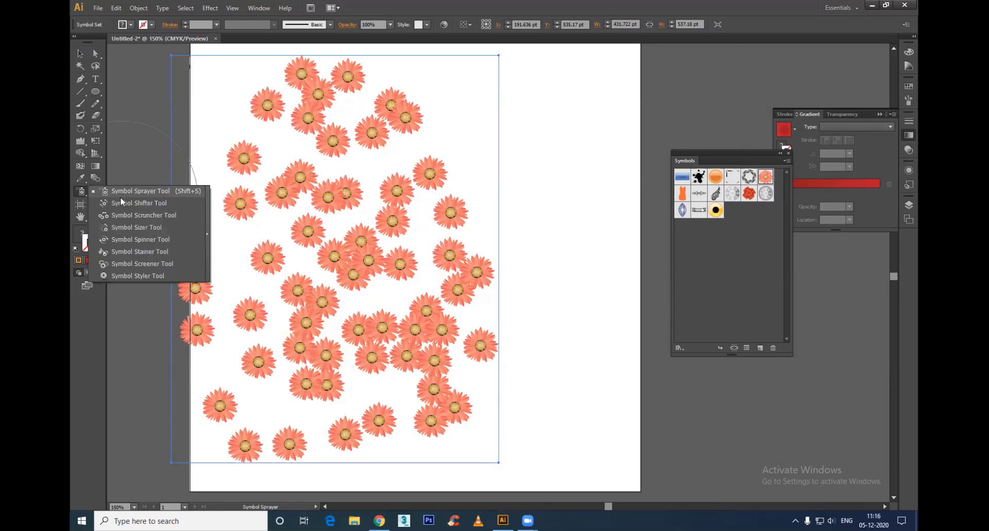
pyautogui.click(124, 204)
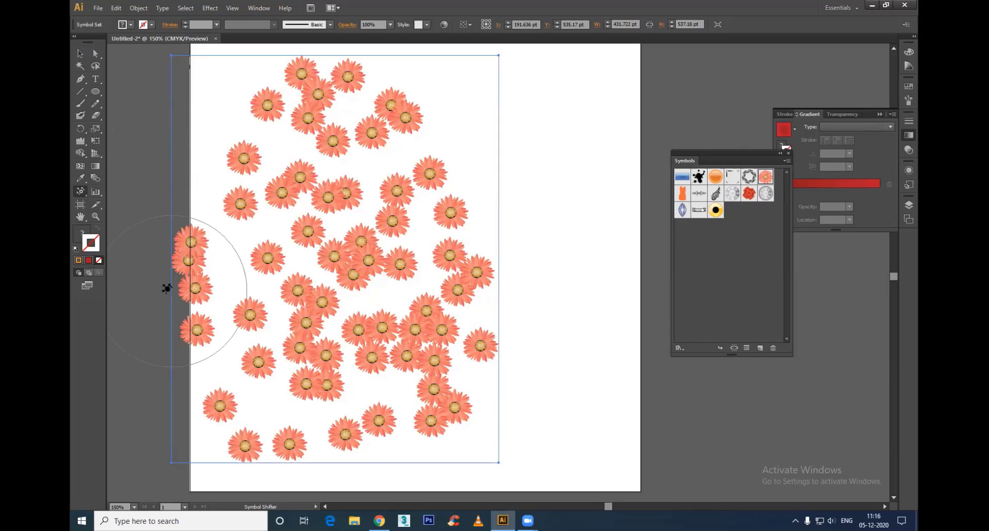
pyautogui.moveTo(155, 270); pyautogui.dragTo(232, 260)
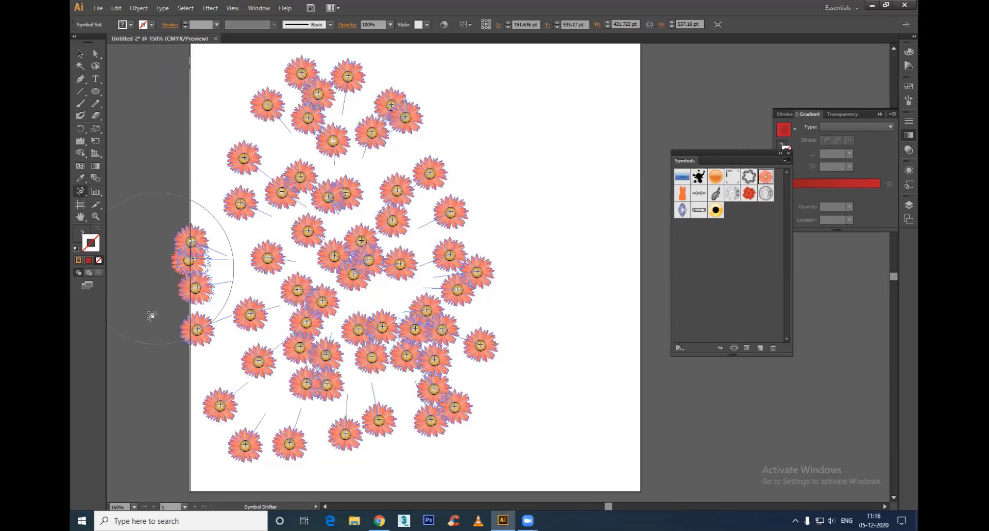
pyautogui.moveTo(152, 315); pyautogui.dragTo(194, 347)
pyautogui.moveTo(235, 372)
pyautogui.mouseDown()
pyautogui.moveTo(204, 431)
pyautogui.moveTo(247, 434)
pyautogui.moveTo(273, 468)
pyautogui.mouseUp()
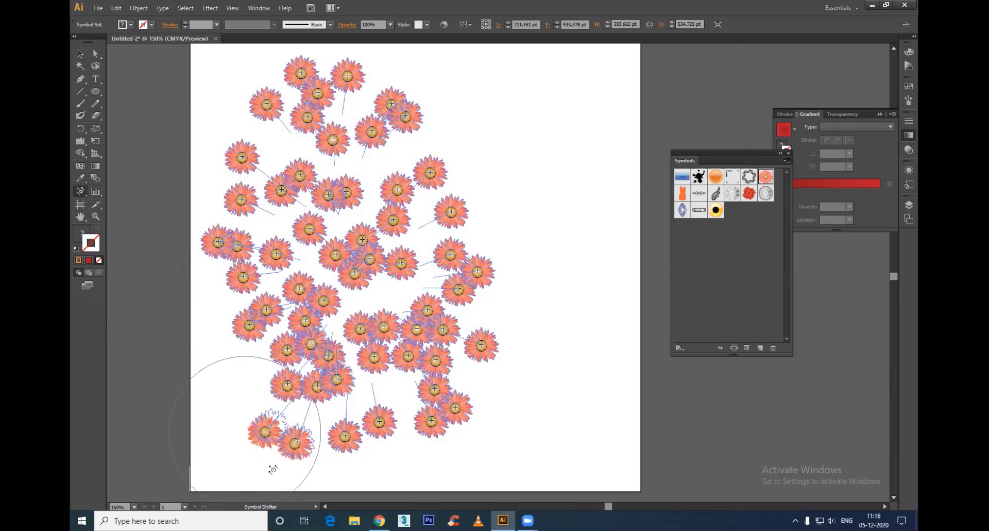
pyautogui.moveTo(465, 445); pyautogui.dragTo(483, 425)
pyautogui.moveTo(504, 317); pyautogui.dragTo(439, 289)
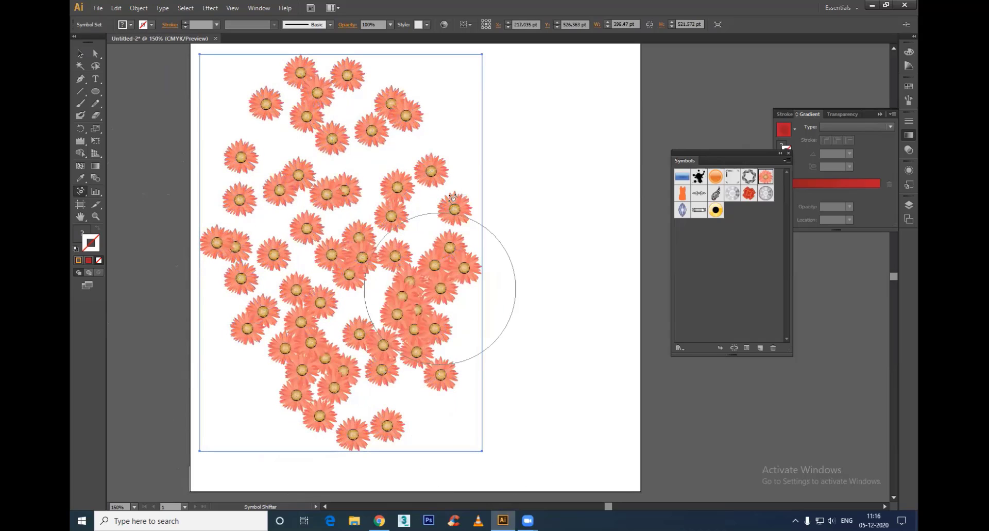
pyautogui.moveTo(422, 141)
pyautogui.mouseDown()
pyautogui.moveTo(381, 112)
pyautogui.moveTo(346, 113)
pyautogui.moveTo(310, 90)
pyautogui.mouseUp()
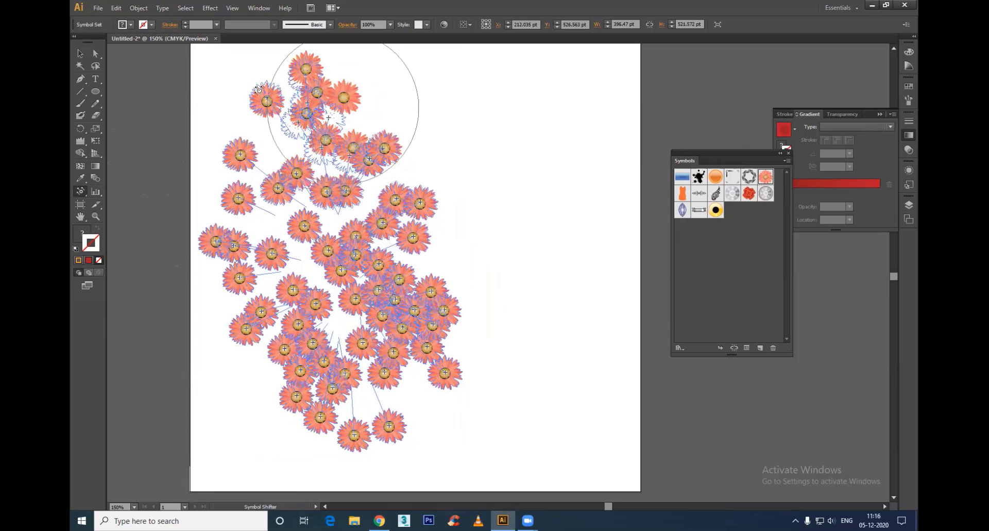
pyautogui.moveTo(347, 136)
pyautogui.mouseDown()
pyautogui.moveTo(391, 123)
pyautogui.moveTo(447, 160)
pyautogui.mouseUp()
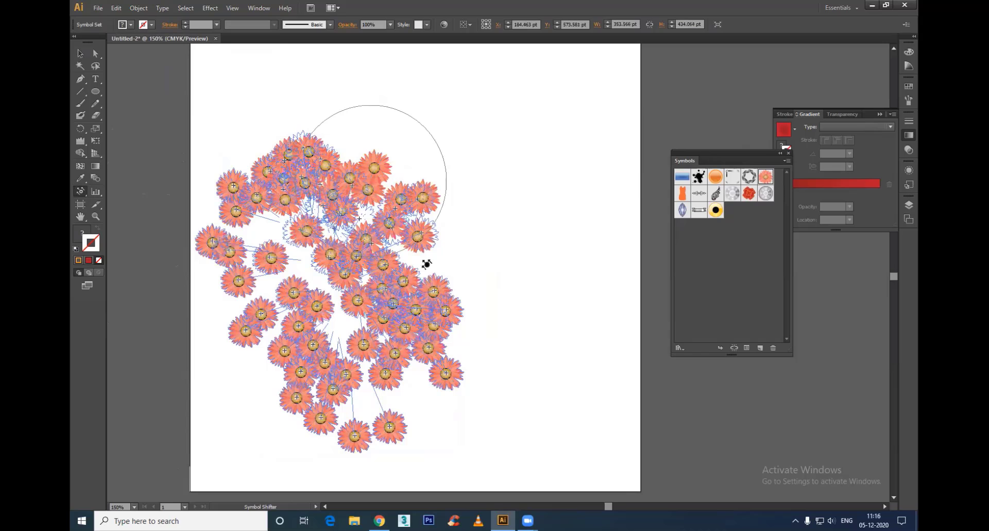
pyautogui.moveTo(352, 302); pyautogui.dragTo(354, 285)
pyautogui.moveTo(319, 242)
pyautogui.mouseDown()
pyautogui.moveTo(357, 281)
pyautogui.moveTo(347, 345)
pyautogui.mouseUp()
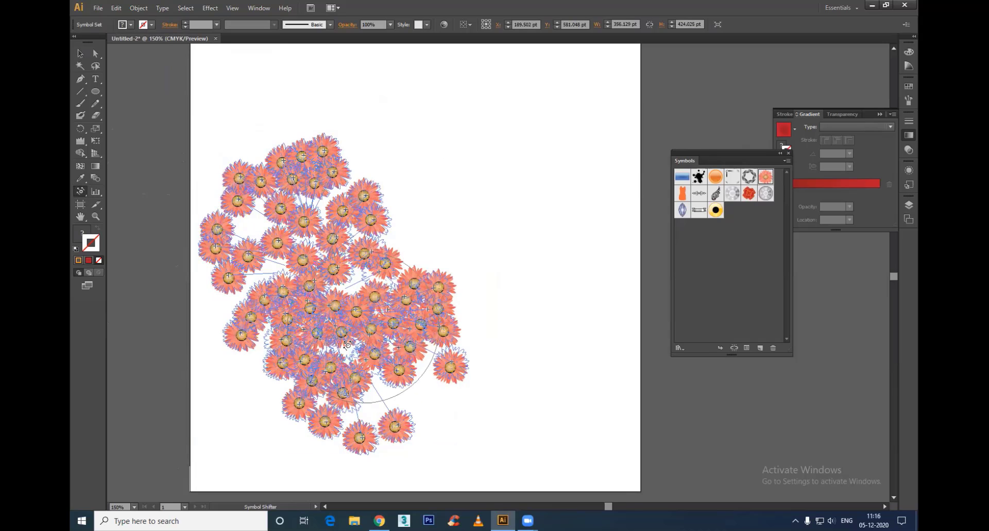
# Step: Spread the daisies in the middle of the set apart with the Symbol Scruncher tool, undoing the first gathering stroke
pyautogui.click(81, 191)
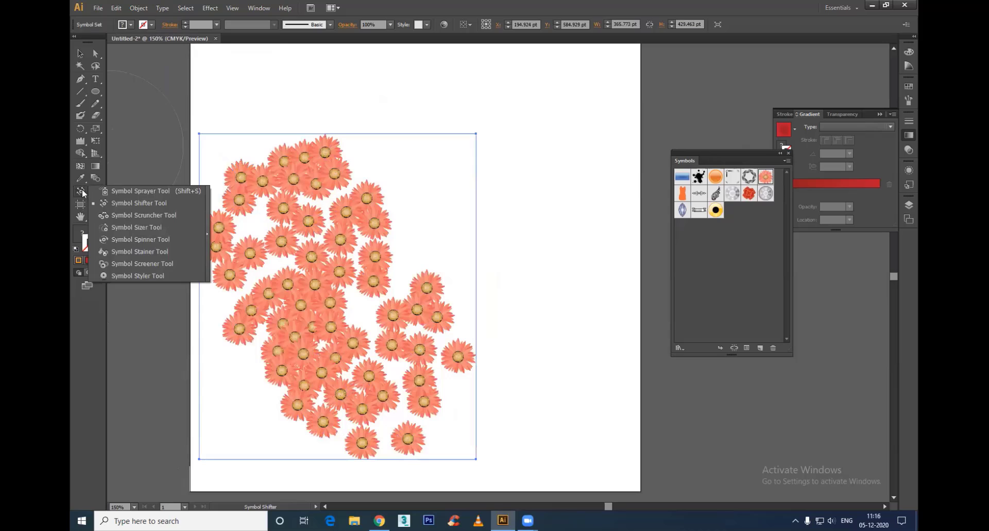
pyautogui.click(147, 215)
pyautogui.moveTo(342, 168); pyautogui.dragTo(338, 170)
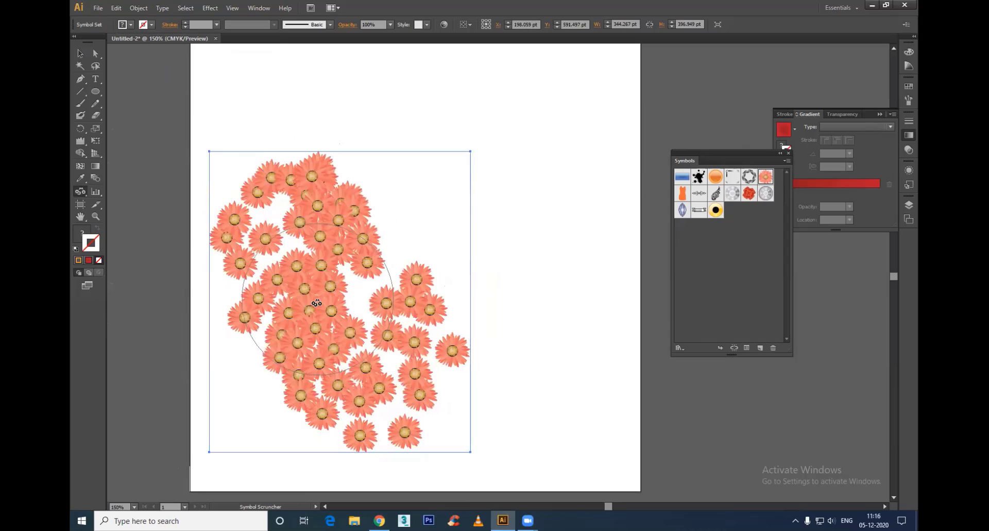
pyautogui.hotkey('ctrl', 'z')
pyautogui.click(333, 294)
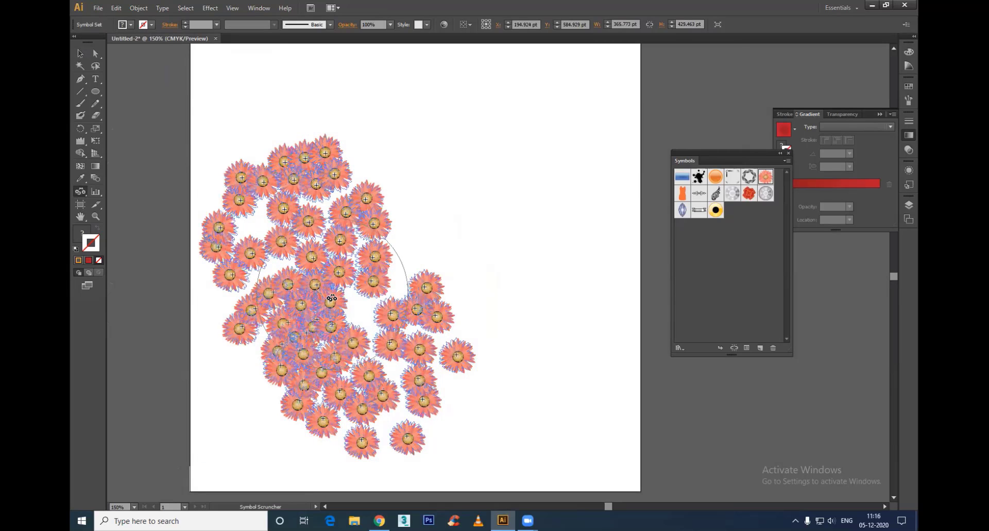
pyautogui.moveTo(333, 297); pyautogui.dragTo(365, 311)
pyautogui.click(323, 292)
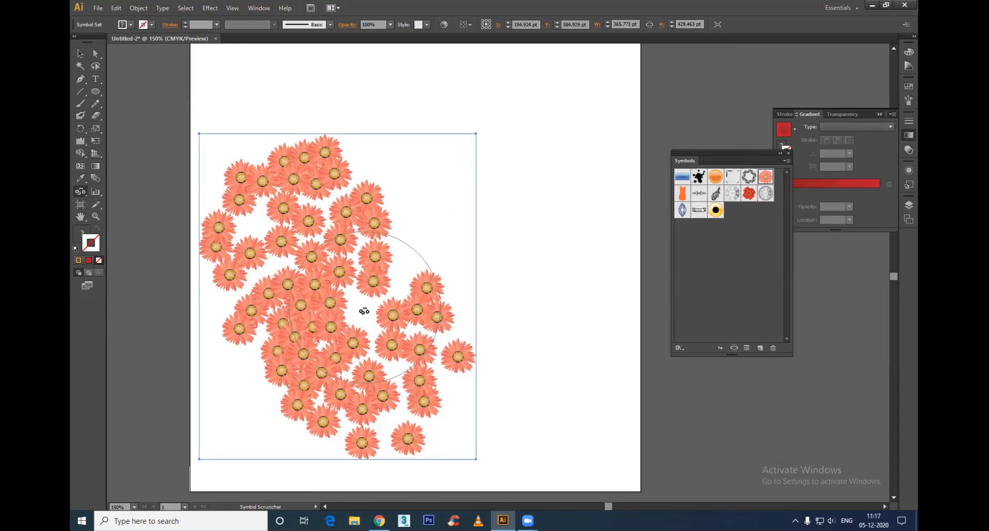
pyautogui.moveTo(364, 310)
pyautogui.mouseDown()
pyautogui.moveTo(303, 309)
pyautogui.moveTo(322, 309)
pyautogui.mouseUp()
# Step: Scrunch the daisies on the right and left sides together, try spreading the topmost ones, and undo the last strokes
pyautogui.moveTo(401, 344); pyautogui.dragTo(401, 345)
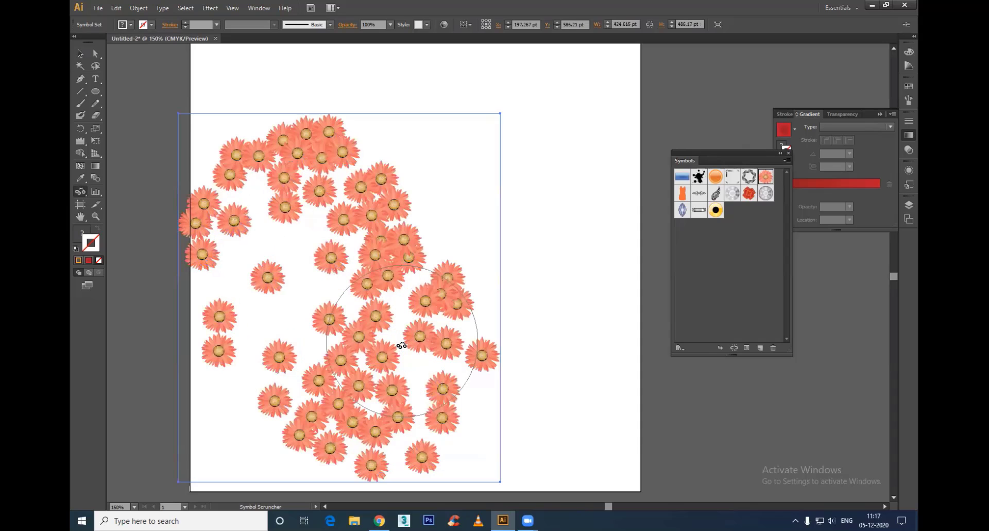
pyautogui.moveTo(220, 218); pyautogui.dragTo(221, 219)
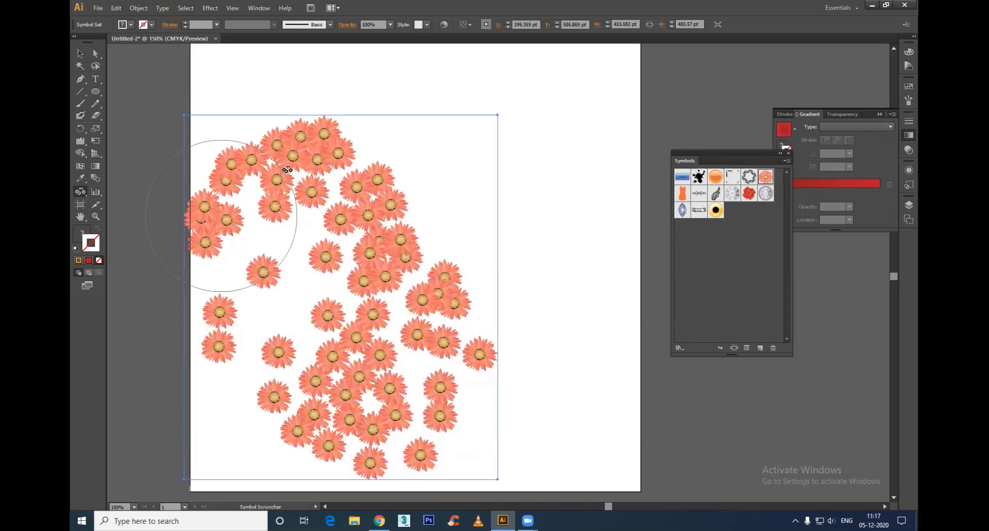
pyautogui.moveTo(302, 138); pyautogui.dragTo(301, 138)
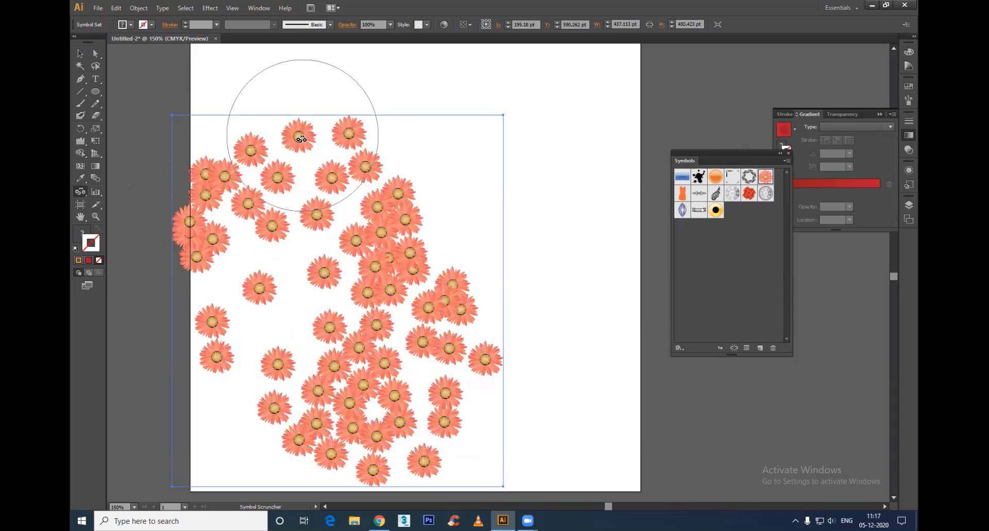
pyautogui.hotkey('ctrl', 'z')
pyautogui.hotkey('ctrl', 'z')
pyautogui.hotkey('ctrl', 'z')
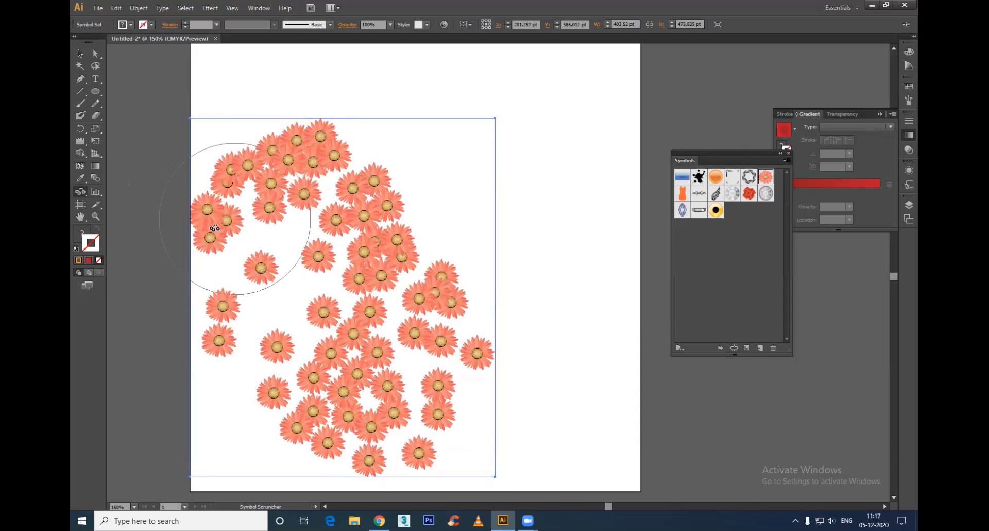
# Step: Enlarge the daisies in the centre and upper part of the set with the Symbol Sizer tool
pyautogui.moveTo(81, 195)
pyautogui.mouseDown()
pyautogui.moveTo(132, 276)
pyautogui.moveTo(122, 228)
pyautogui.mouseUp()
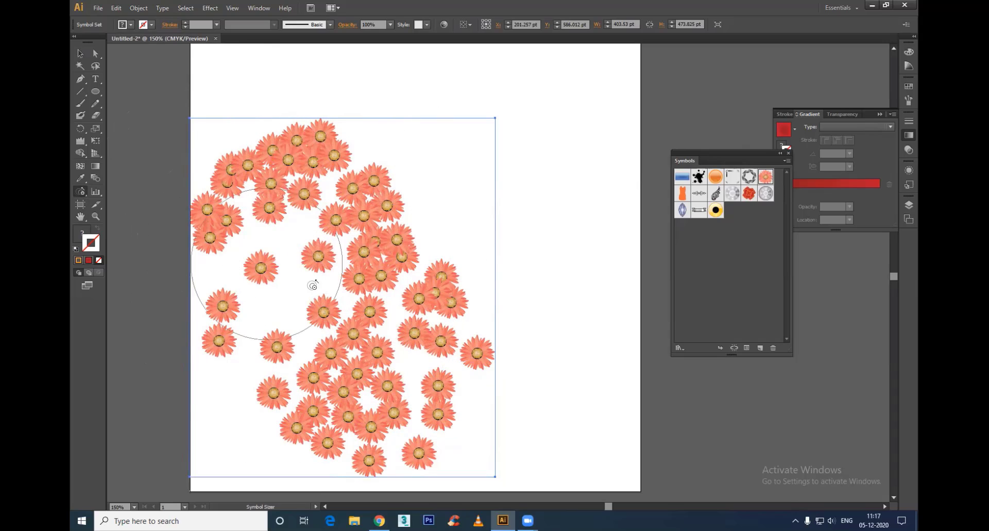
pyautogui.moveTo(376, 254)
pyautogui.mouseDown()
pyautogui.moveTo(394, 320)
pyautogui.moveTo(369, 406)
pyautogui.moveTo(447, 388)
pyautogui.moveTo(490, 357)
pyautogui.moveTo(418, 364)
pyautogui.moveTo(369, 356)
pyautogui.moveTo(368, 309)
pyautogui.mouseUp()
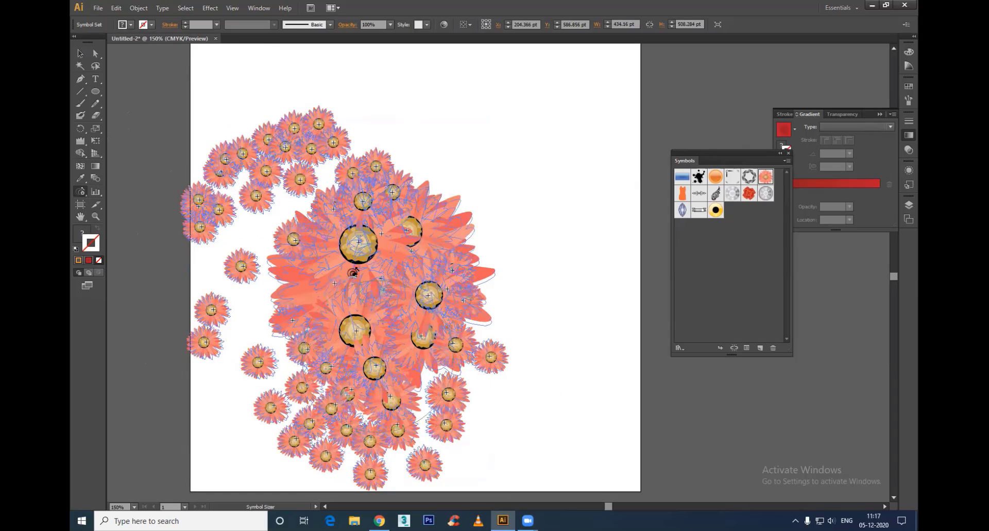
pyautogui.moveTo(336, 189); pyautogui.dragTo(374, 269)
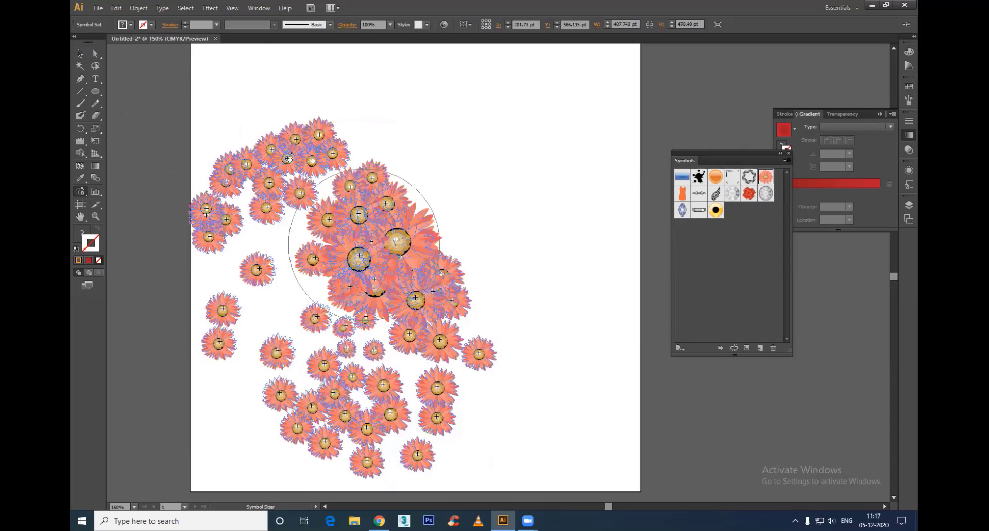
pyautogui.moveTo(287, 135); pyautogui.dragTo(301, 152)
pyautogui.moveTo(470, 328); pyautogui.dragTo(470, 311)
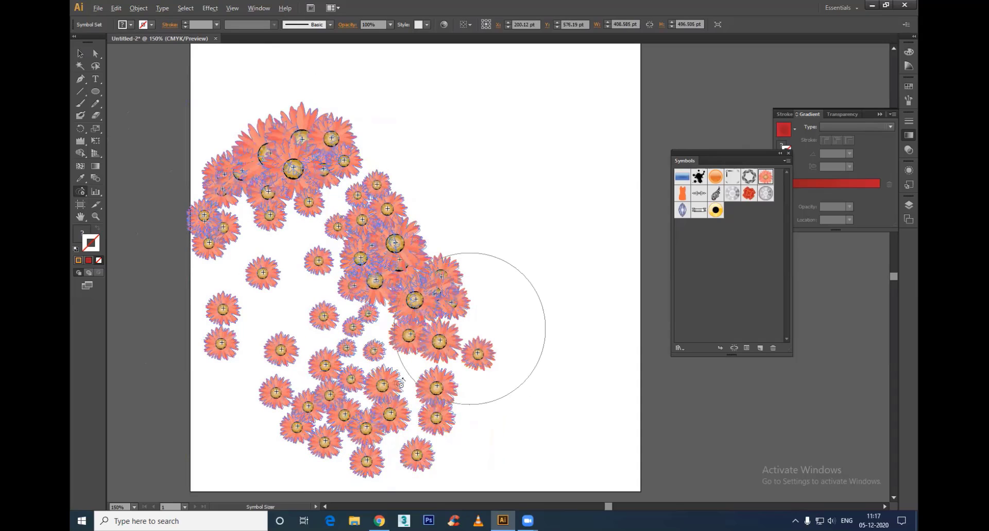
# Step: Vary the daisy sizes further by shrinking those along the top and bottom and enlarging the central ones
pyautogui.moveTo(334, 426)
pyautogui.mouseDown()
pyautogui.moveTo(227, 304)
pyautogui.moveTo(221, 188)
pyautogui.moveTo(304, 172)
pyautogui.moveTo(309, 127)
pyautogui.mouseUp()
pyautogui.moveTo(306, 196)
pyautogui.mouseDown()
pyautogui.moveTo(296, 241)
pyautogui.moveTo(337, 309)
pyautogui.mouseUp()
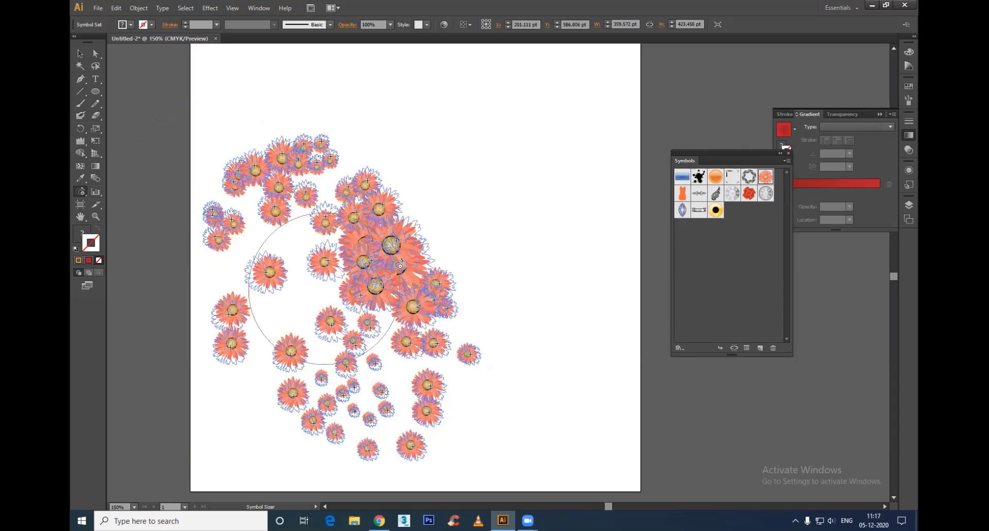
pyautogui.moveTo(449, 283); pyautogui.dragTo(454, 261)
pyautogui.moveTo(397, 172); pyautogui.dragTo(371, 168)
pyautogui.moveTo(397, 246); pyautogui.dragTo(395, 252)
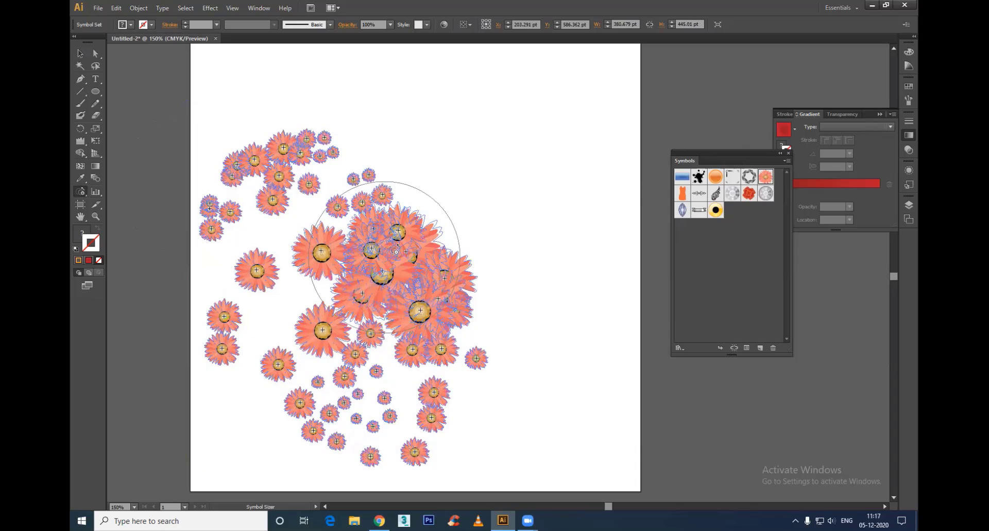
pyautogui.moveTo(436, 219)
pyautogui.mouseDown()
pyautogui.moveTo(453, 223)
pyautogui.moveTo(394, 262)
pyautogui.moveTo(412, 254)
pyautogui.mouseUp()
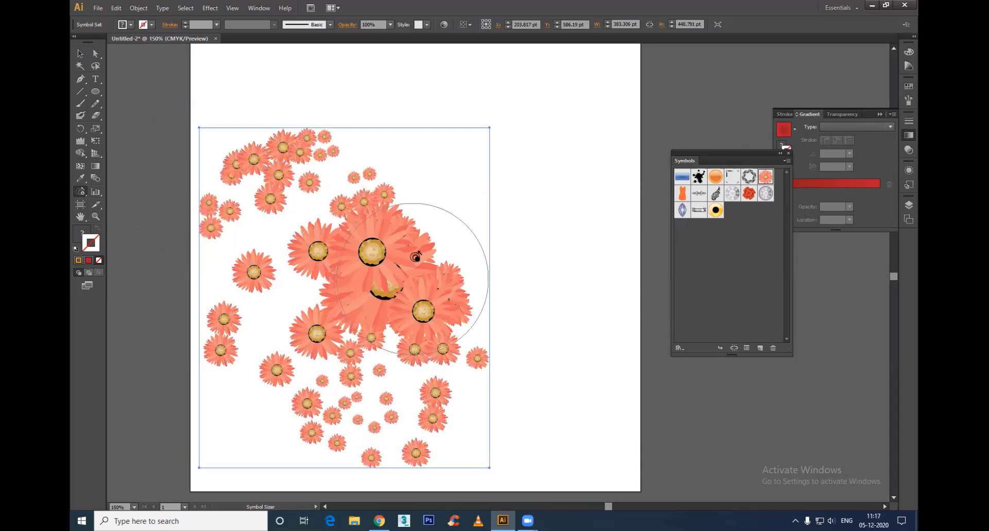
# Step: Move the overlapping large daisies outward with the Symbol Shifter tool to distribute them across the set
pyautogui.click(80, 191)
pyautogui.click(139, 203)
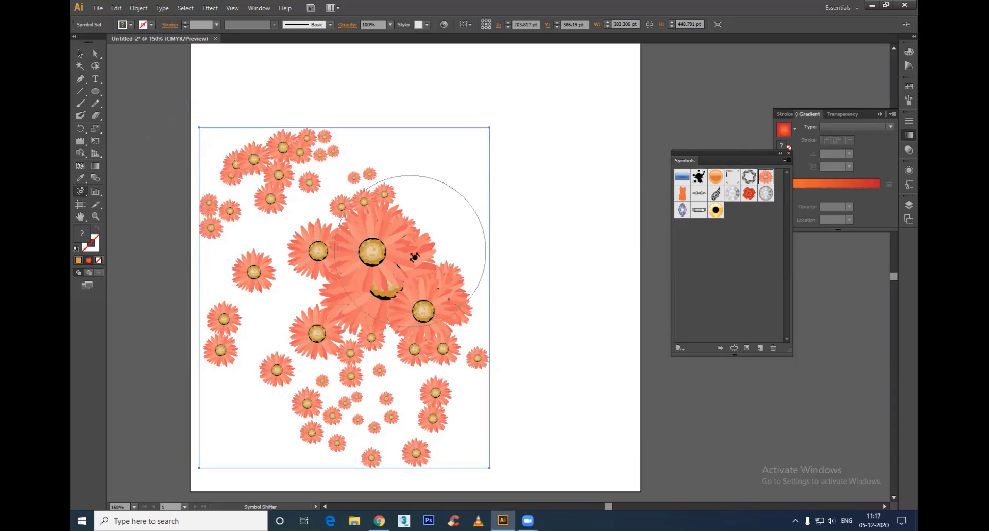
pyautogui.moveTo(413, 254); pyautogui.dragTo(442, 233)
pyautogui.moveTo(472, 262)
pyautogui.mouseDown()
pyautogui.moveTo(501, 197)
pyautogui.moveTo(472, 154)
pyautogui.mouseUp()
pyautogui.moveTo(394, 223); pyautogui.dragTo(390, 264)
pyautogui.moveTo(300, 354); pyautogui.dragTo(334, 274)
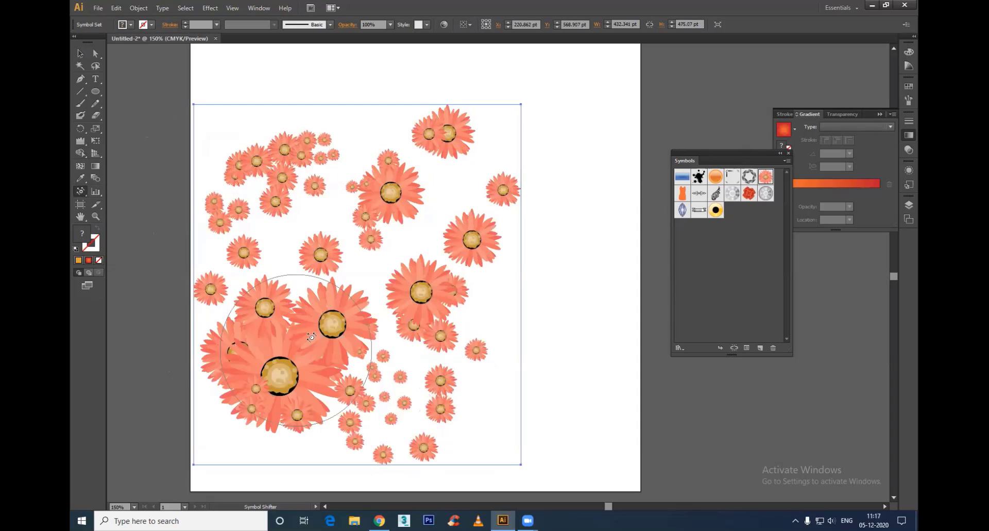
pyautogui.moveTo(311, 337); pyautogui.dragTo(287, 429)
pyautogui.moveTo(353, 362)
pyautogui.mouseDown()
pyautogui.moveTo(384, 409)
pyautogui.moveTo(444, 425)
pyautogui.mouseUp()
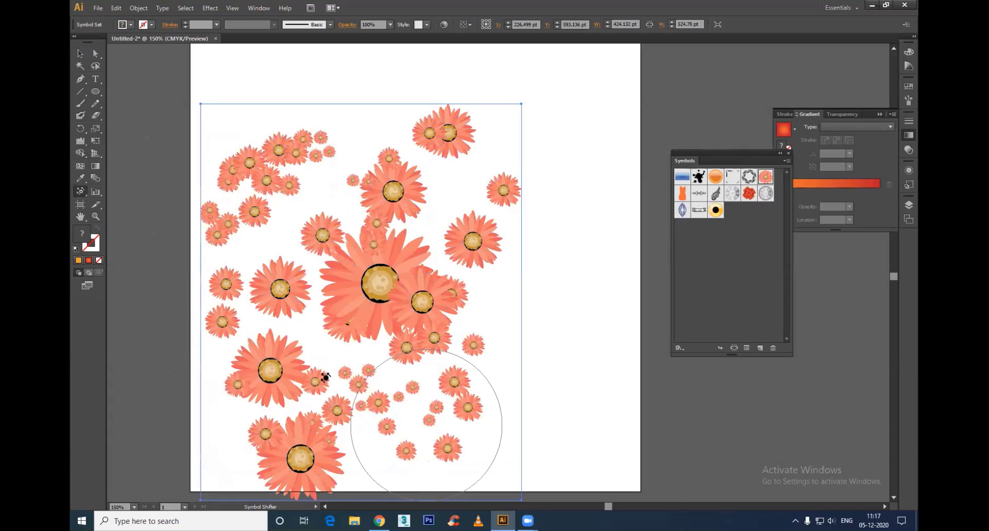
# Step: Rotate daisies around the right, left and lower parts of the set with the Symbol Spinner tool
pyautogui.click(80, 191)
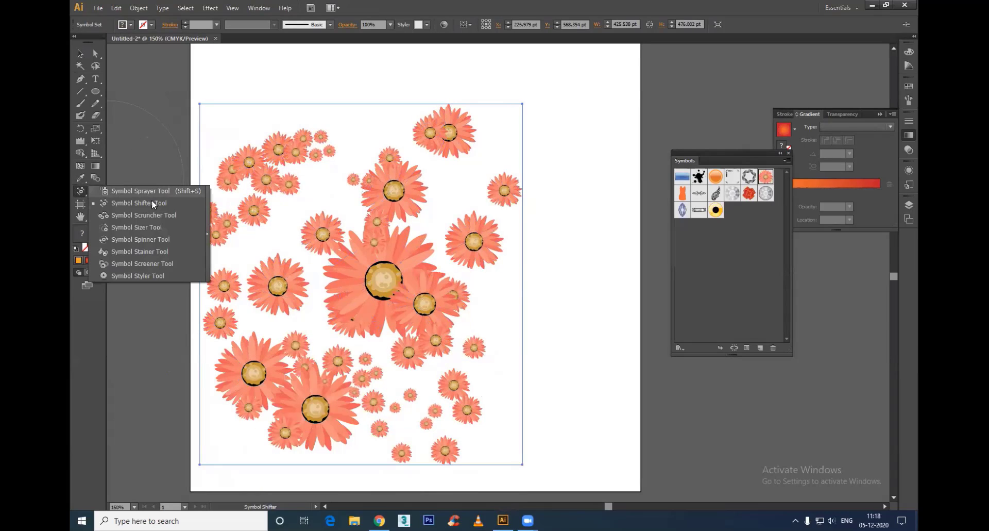
pyautogui.click(145, 240)
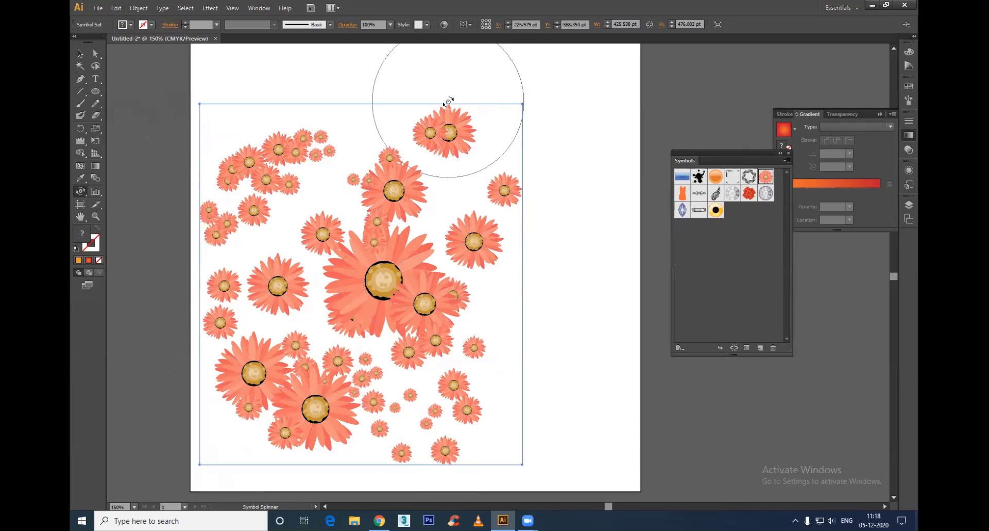
pyautogui.moveTo(508, 187); pyautogui.dragTo(515, 195)
pyautogui.moveTo(477, 240); pyautogui.dragTo(409, 341)
pyautogui.moveTo(257, 170)
pyautogui.mouseDown()
pyautogui.moveTo(259, 150)
pyautogui.moveTo(221, 130)
pyautogui.mouseUp()
pyautogui.moveTo(234, 325); pyautogui.dragTo(224, 404)
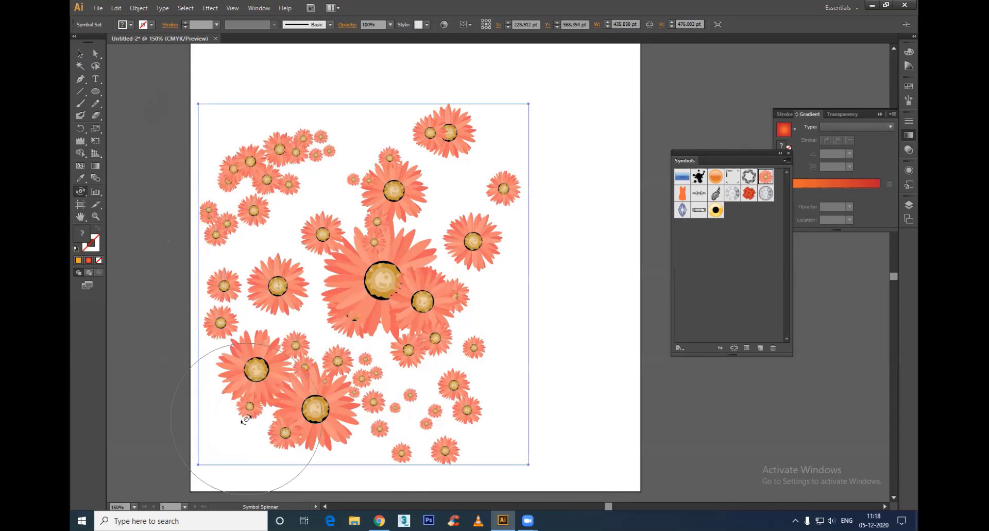
pyautogui.moveTo(374, 397); pyautogui.dragTo(405, 430)
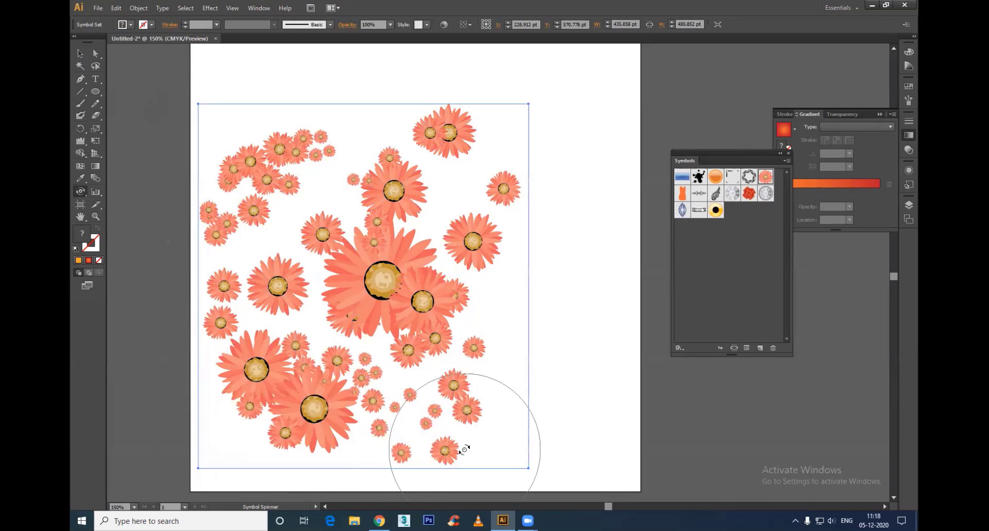
# Step: Set a solid grey fill colour and stain the outer daisies of the set with the Symbol Stainer tool
pyautogui.moveTo(75, 188)
pyautogui.mouseDown()
pyautogui.moveTo(105, 203)
pyautogui.moveTo(125, 258)
pyautogui.moveTo(149, 252)
pyautogui.mouseUp()
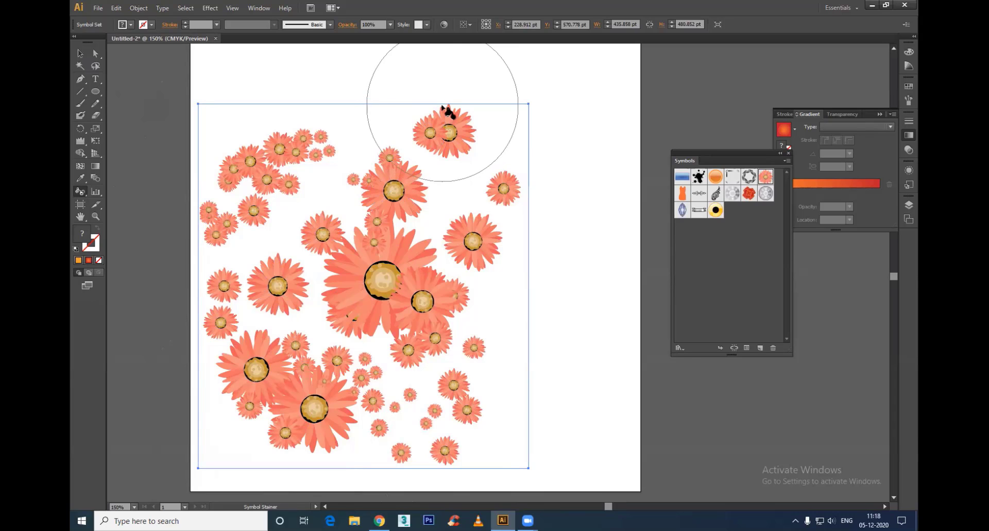
pyautogui.click(448, 126)
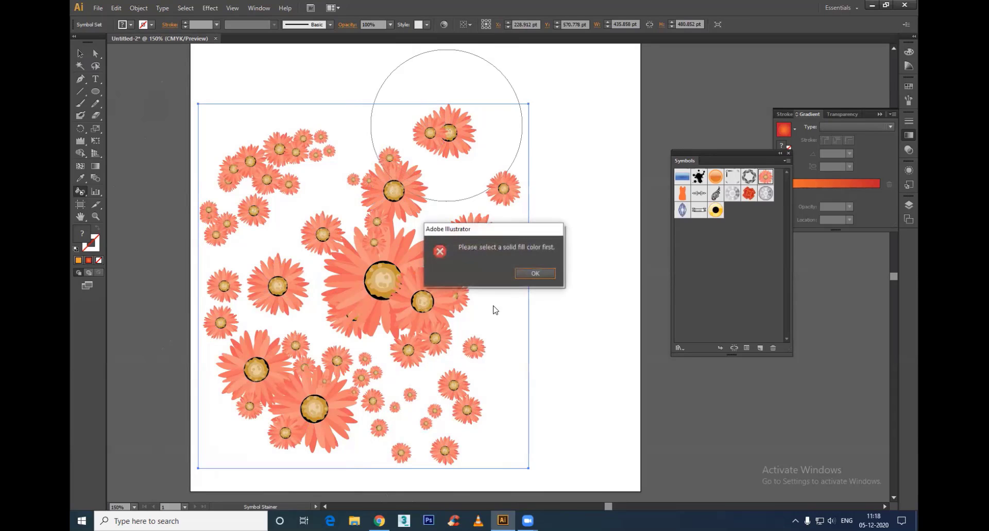
pyautogui.click(534, 275)
pyautogui.click(447, 131)
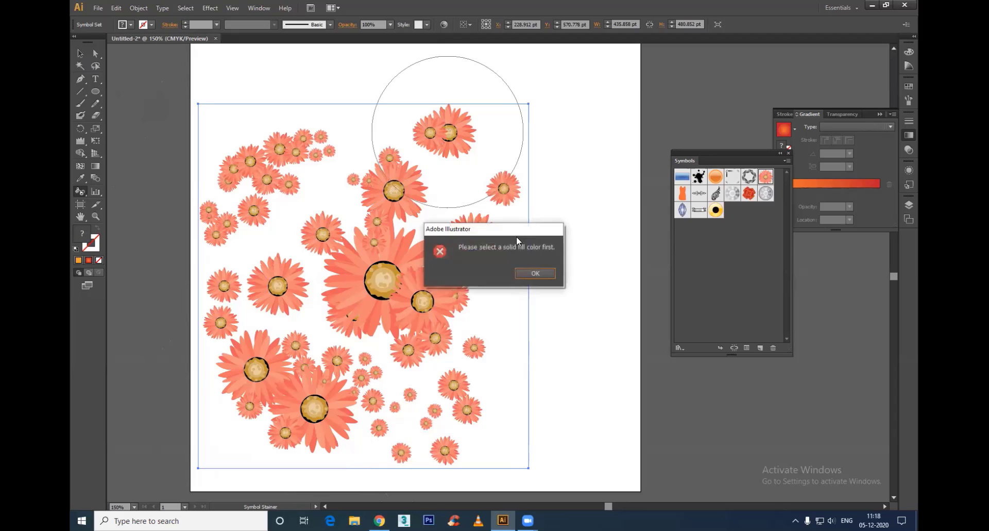
pyautogui.click(534, 274)
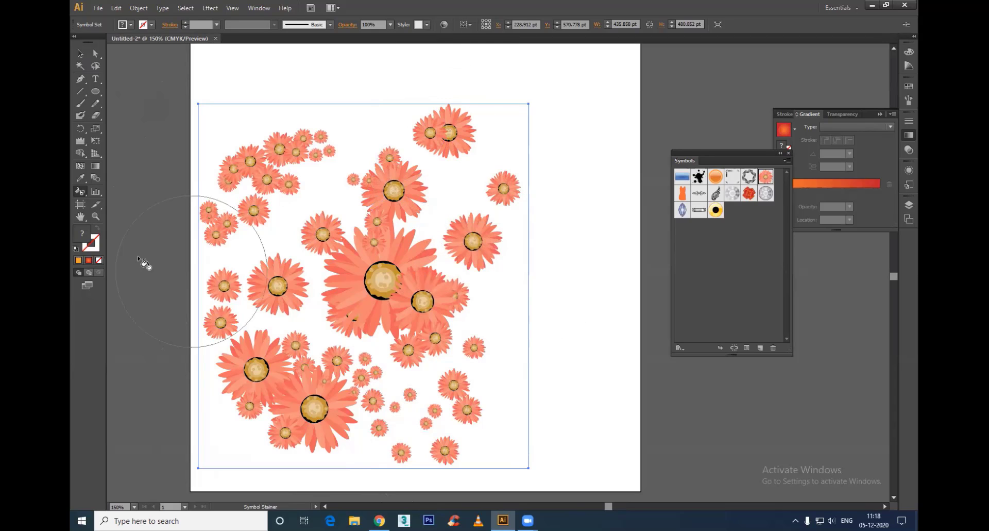
pyautogui.doubleClick(81, 236)
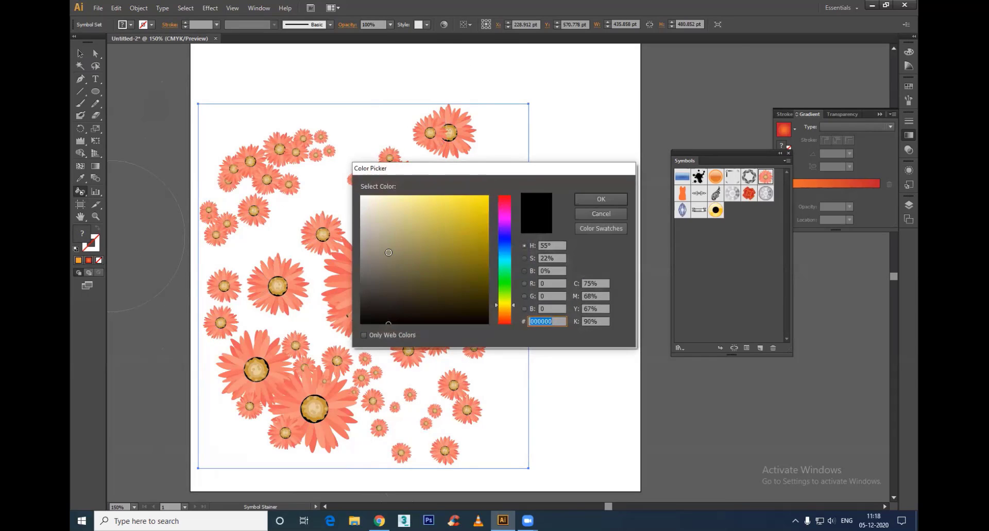
pyautogui.moveTo(361, 220)
pyautogui.mouseDown()
pyautogui.moveTo(360, 201)
pyautogui.moveTo(361, 282)
pyautogui.moveTo(410, 209)
pyautogui.moveTo(359, 225)
pyautogui.moveTo(358, 207)
pyautogui.moveTo(356, 245)
pyautogui.mouseUp()
pyautogui.click(580, 202)
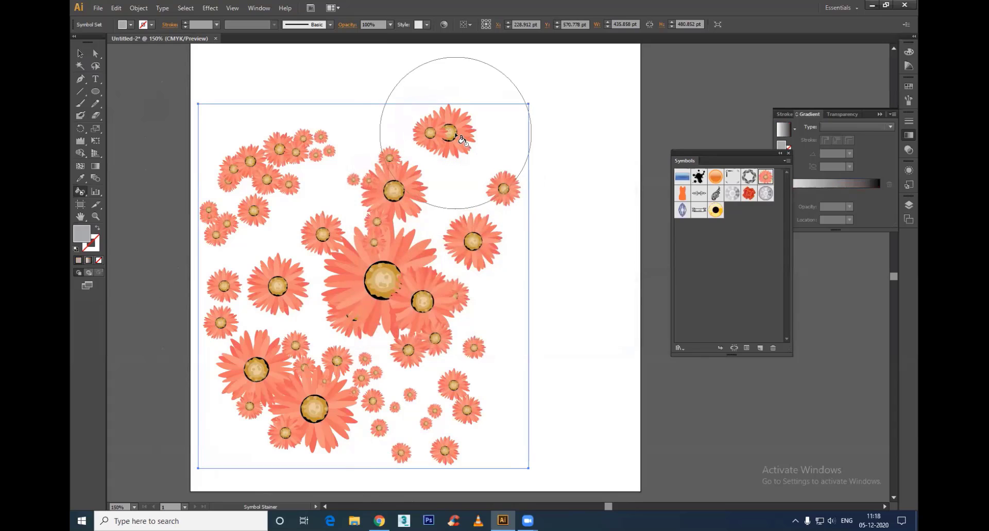
pyautogui.moveTo(452, 132)
pyautogui.mouseDown()
pyautogui.moveTo(479, 380)
pyautogui.moveTo(272, 422)
pyautogui.moveTo(236, 199)
pyautogui.moveTo(347, 172)
pyautogui.mouseUp()
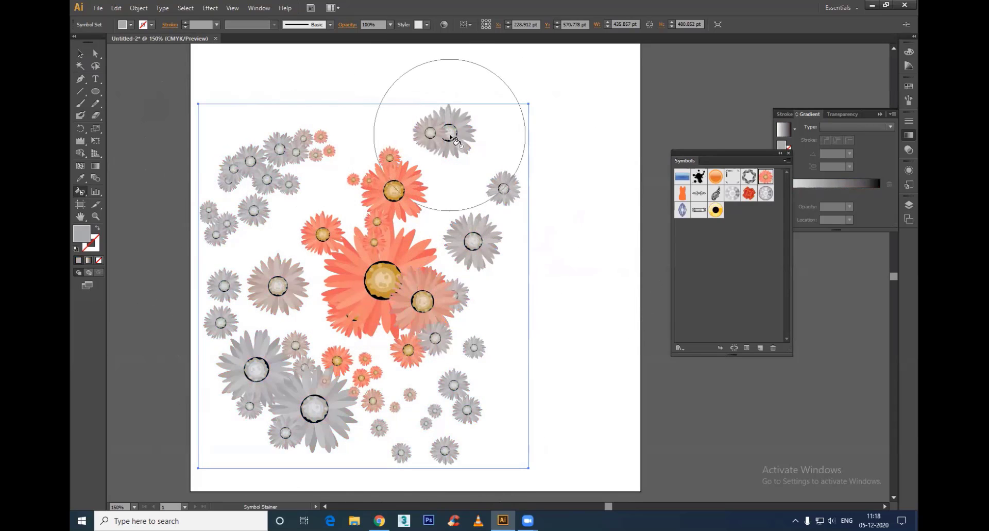
# Step: Change the fill to near-black 0C0C0C and stain the daisies on the right, bottom and upper left of the set
pyautogui.doubleClick(82, 235)
pyautogui.click(367, 329)
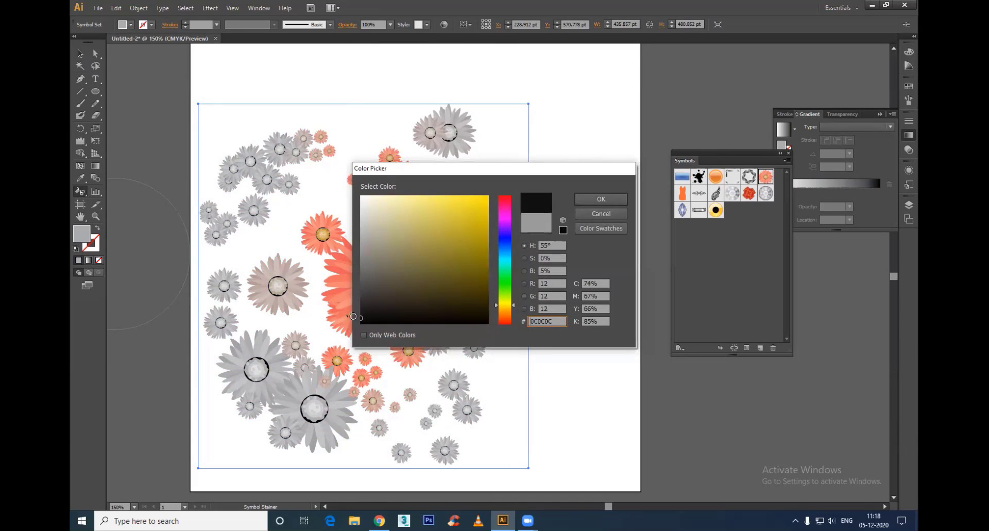
pyautogui.click(600, 199)
pyautogui.moveTo(467, 135)
pyautogui.mouseDown()
pyautogui.moveTo(459, 387)
pyautogui.moveTo(490, 447)
pyautogui.mouseUp()
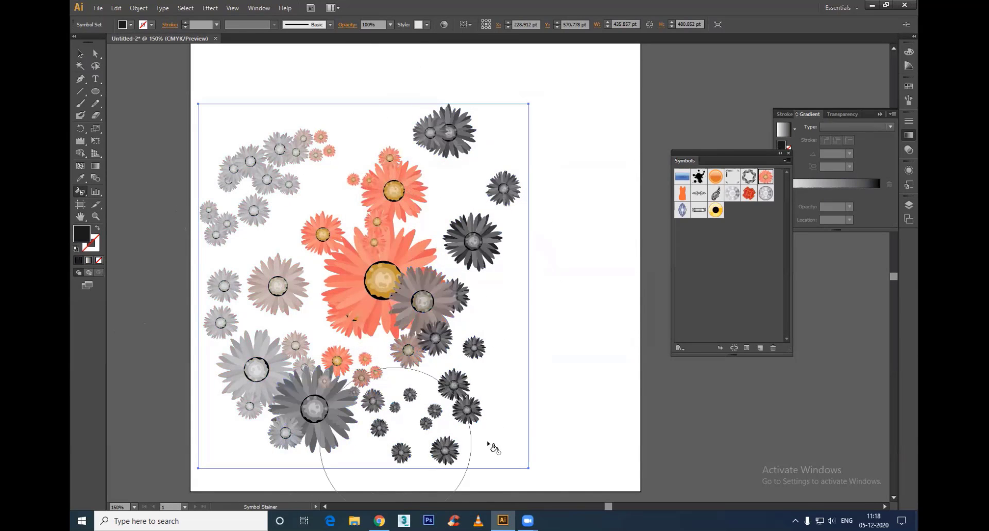
pyautogui.moveTo(260, 167); pyautogui.dragTo(238, 269)
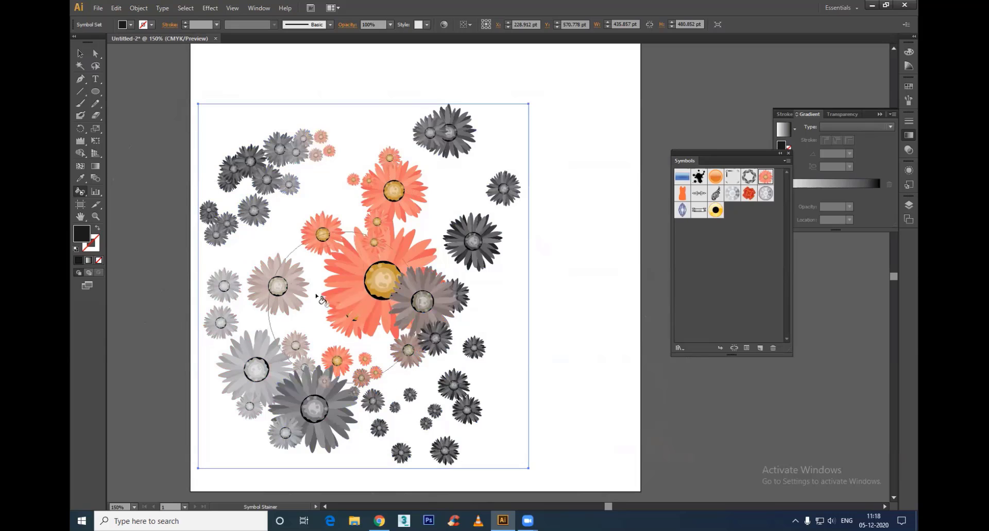
# Step: Change the fill to a lighter grey and stain the daisies across the whole set, including the large central one
pyautogui.doubleClick(83, 235)
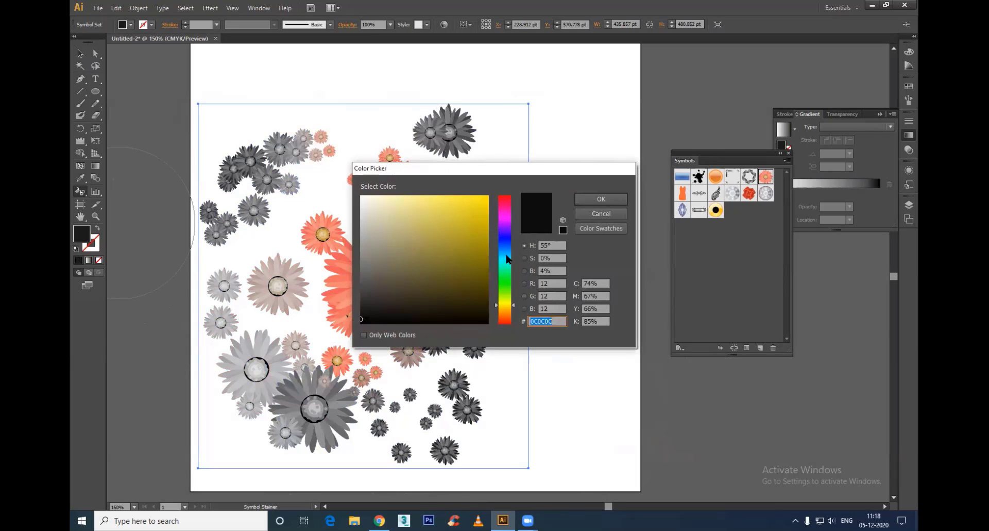
pyautogui.click(507, 259)
pyautogui.click(468, 218)
pyautogui.click(600, 199)
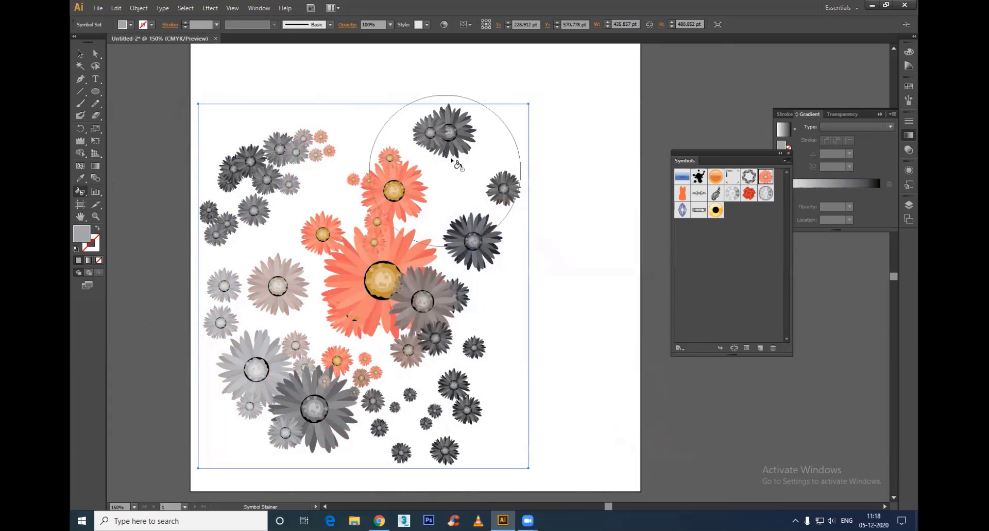
pyautogui.moveTo(376, 115)
pyautogui.mouseDown()
pyautogui.moveTo(342, 148)
pyautogui.moveTo(254, 376)
pyautogui.moveTo(488, 259)
pyautogui.moveTo(553, 268)
pyautogui.moveTo(428, 293)
pyautogui.moveTo(460, 324)
pyautogui.mouseUp()
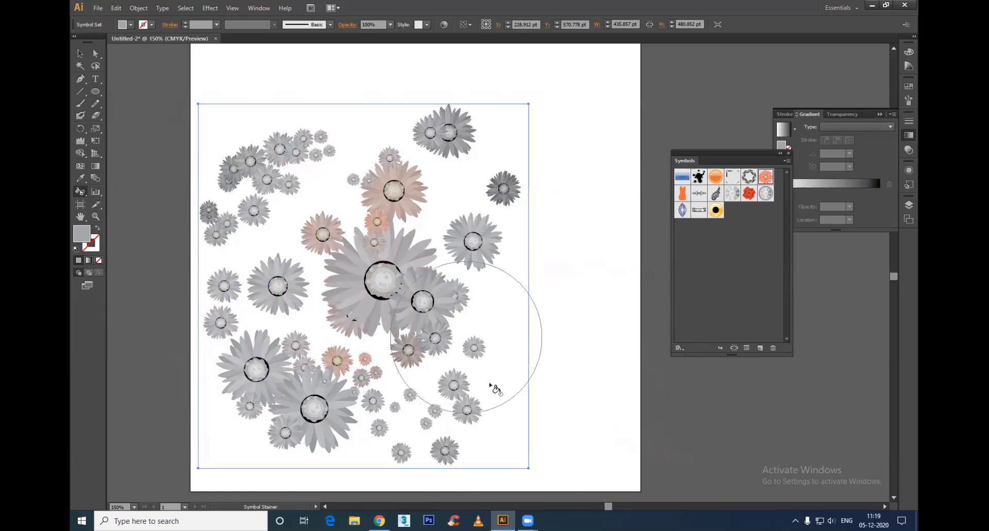
# Step: Undo the last grey stain and restore the original orange on the upper and upper-left daisies of the set with the Symbol Stainer tool
pyautogui.hotkey('ctrl', 'z')
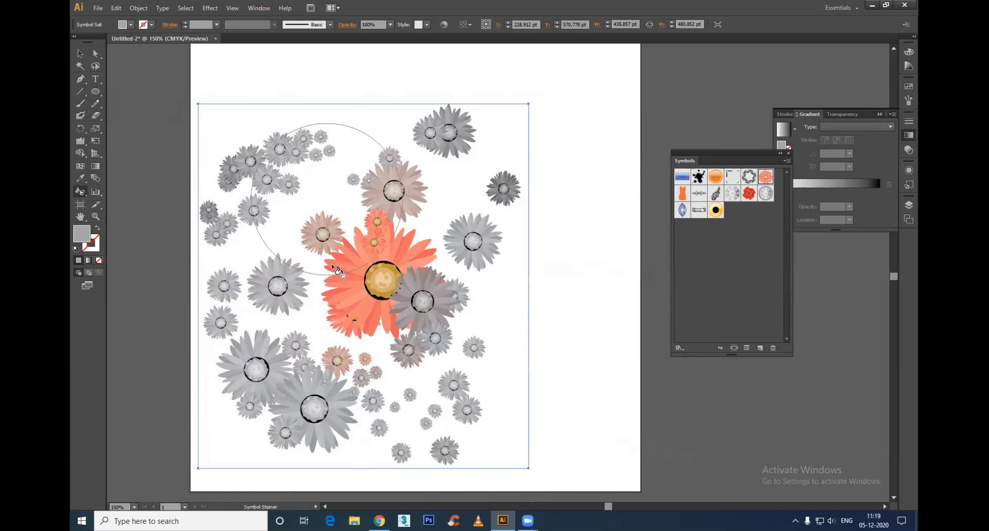
pyautogui.moveTo(394, 170)
pyautogui.mouseDown()
pyautogui.moveTo(422, 137)
pyautogui.moveTo(466, 219)
pyautogui.moveTo(471, 214)
pyautogui.mouseUp()
pyautogui.moveTo(298, 193)
pyautogui.mouseDown()
pyautogui.moveTo(265, 278)
pyautogui.moveTo(275, 286)
pyautogui.mouseUp()
pyautogui.moveTo(294, 165); pyautogui.dragTo(288, 156)
pyautogui.click(284, 161)
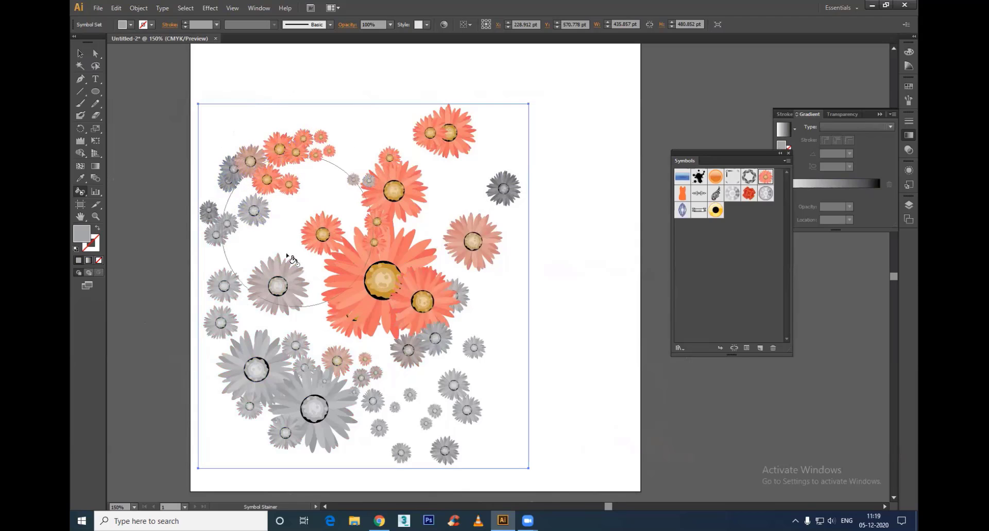
# Step: Restore the original orange on daisies in the left, lower and lower-right parts of the set
pyautogui.moveTo(288, 281)
pyautogui.mouseDown()
pyautogui.moveTo(302, 290)
pyautogui.moveTo(326, 386)
pyautogui.moveTo(319, 400)
pyautogui.mouseUp()
pyautogui.moveTo(399, 373); pyautogui.dragTo(410, 401)
pyautogui.keyDown('alt'); pyautogui.click(432, 340); pyautogui.keyUp('alt')
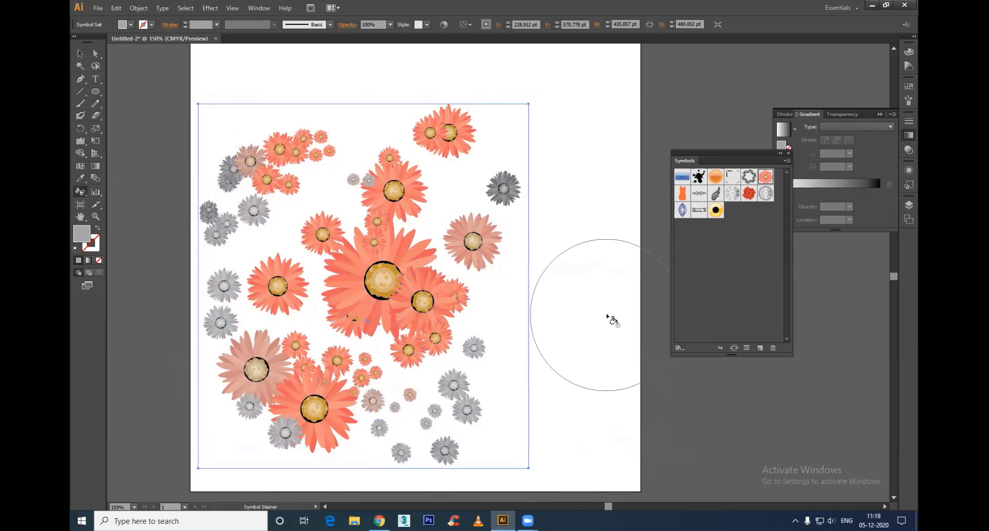
pyautogui.keyDown('alt'); pyautogui.click(264, 208); pyautogui.keyUp('alt')
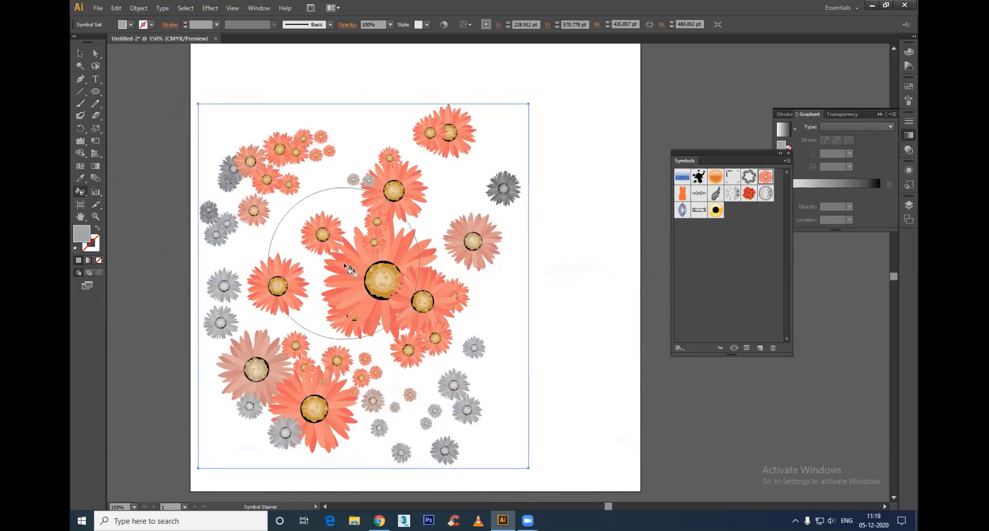
pyautogui.moveTo(390, 417); pyautogui.dragTo(413, 426)
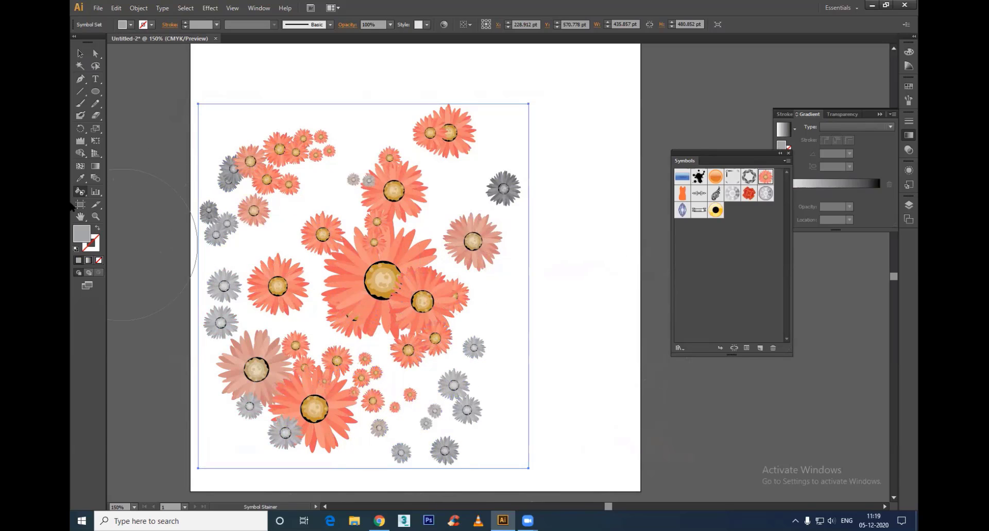
# Step: Fade the outer daisies around the set with the Symbol Screener tool
pyautogui.moveTo(80, 190); pyautogui.dragTo(130, 261)
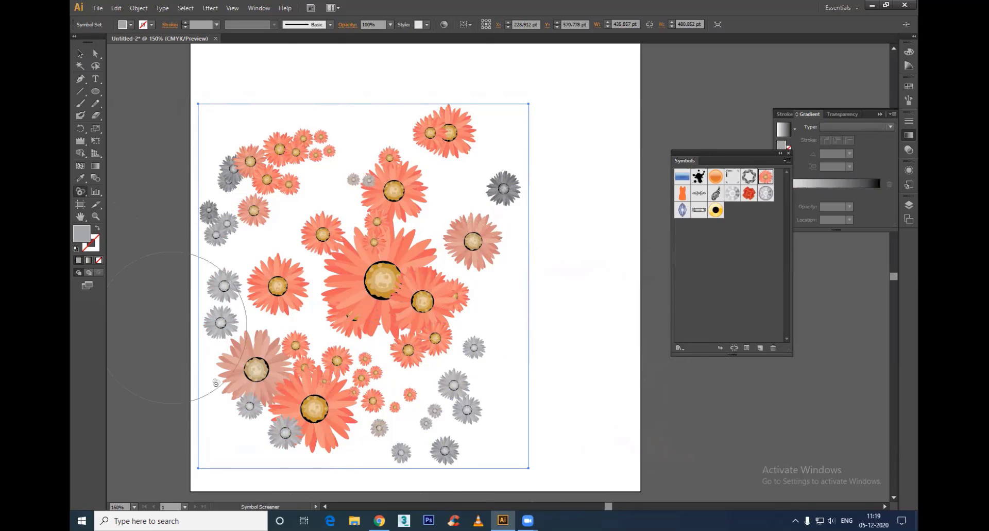
pyautogui.moveTo(486, 331)
pyautogui.mouseDown()
pyautogui.moveTo(433, 147)
pyautogui.moveTo(283, 118)
pyautogui.moveTo(202, 184)
pyautogui.mouseUp()
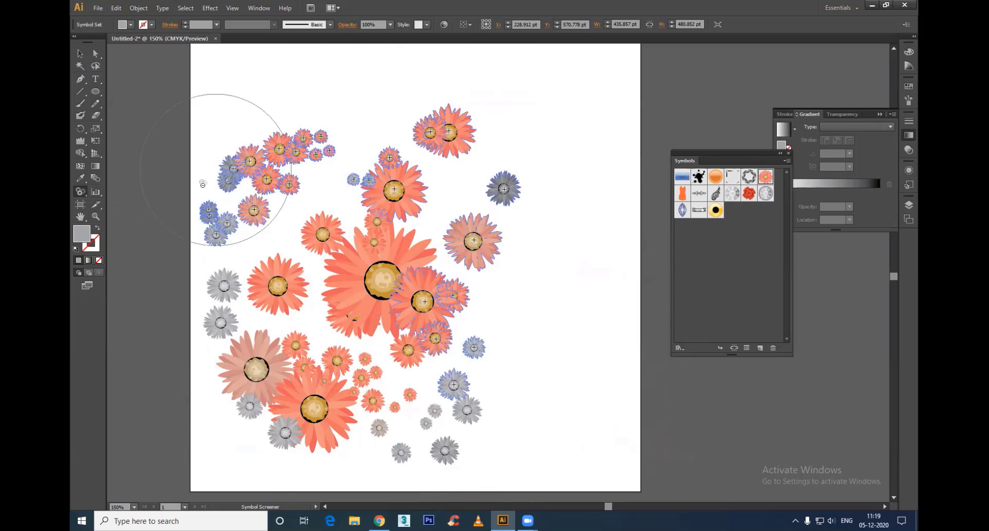
pyautogui.moveTo(356, 494)
pyautogui.mouseDown()
pyautogui.moveTo(525, 422)
pyautogui.moveTo(563, 347)
pyautogui.mouseUp()
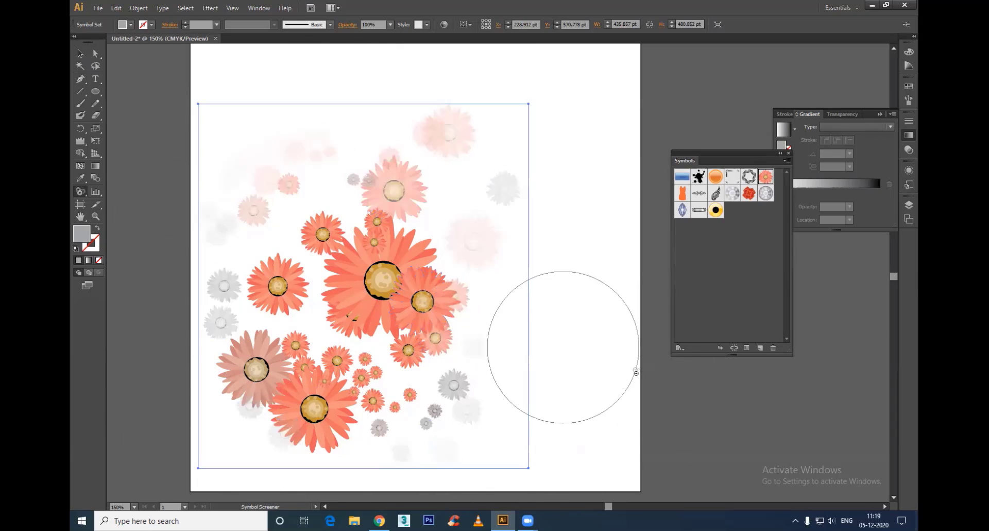
# Step: Make the inner daisies more transparent, including the large central one and those in the left and lower-left parts of the set
pyautogui.click(278, 298)
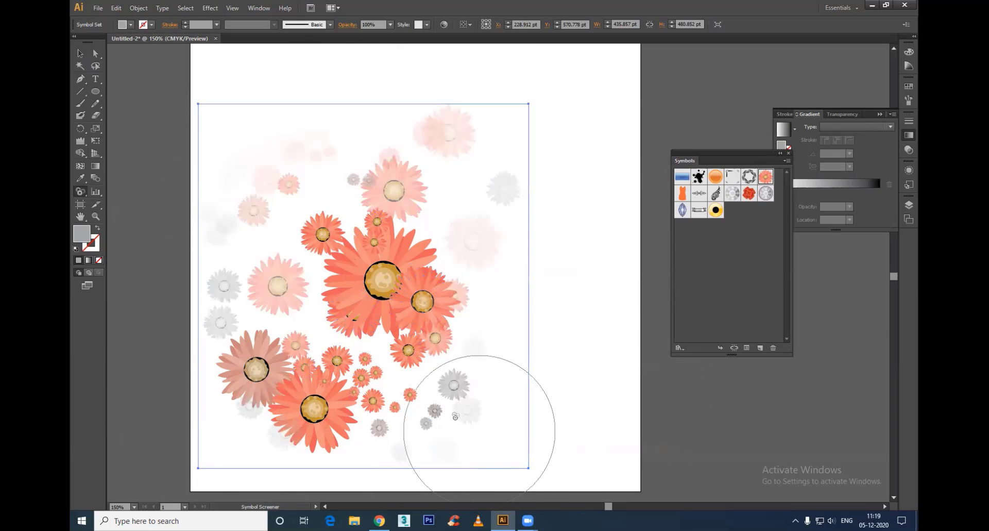
pyautogui.click(371, 388)
pyautogui.moveTo(265, 376)
pyautogui.mouseDown()
pyautogui.moveTo(254, 407)
pyautogui.moveTo(289, 397)
pyautogui.mouseUp()
pyautogui.click(413, 291)
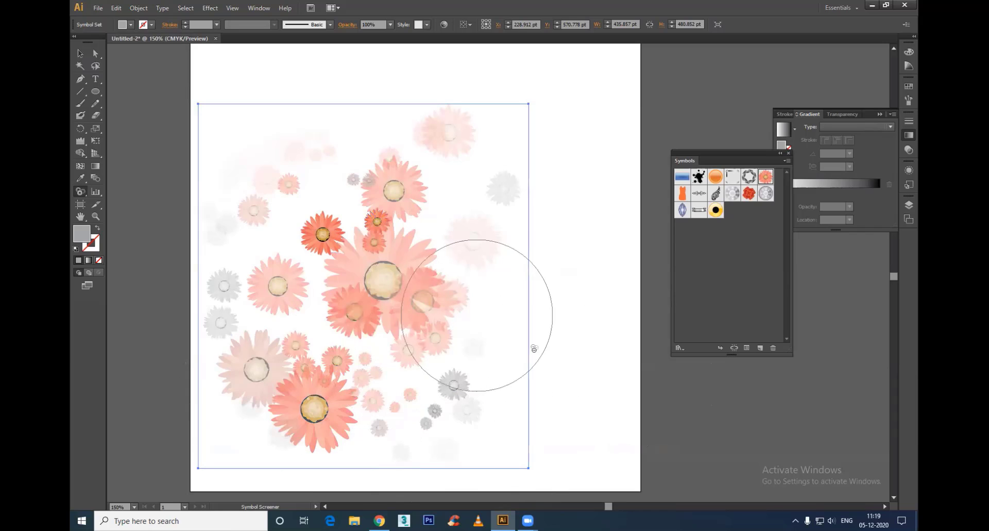
pyautogui.click(302, 226)
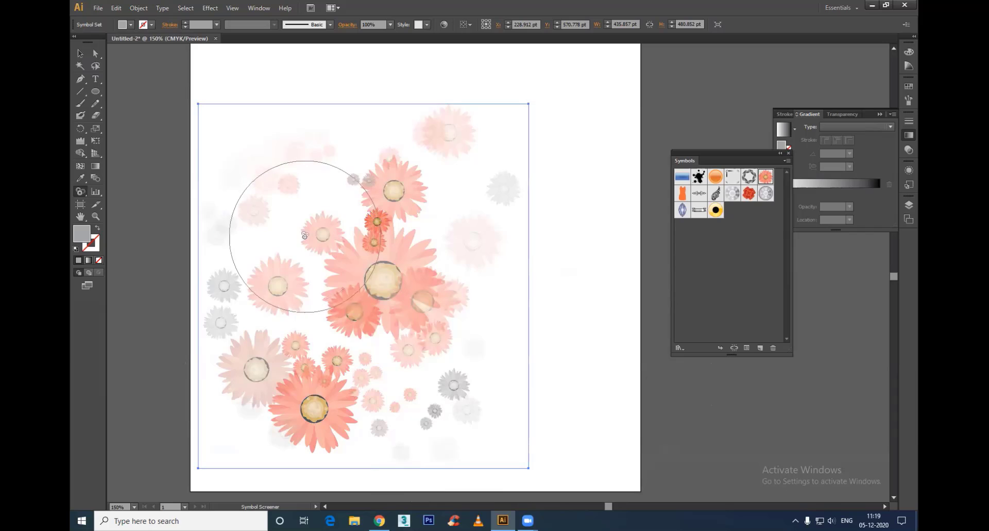
# Step: Bring back opacity on daisies in the lower right, top, upper left, left and far right of the set with the Symbol Screener tool
pyautogui.keyDown('alt'); pyautogui.click(422, 344); pyautogui.keyUp('alt')
pyautogui.click(459, 151)
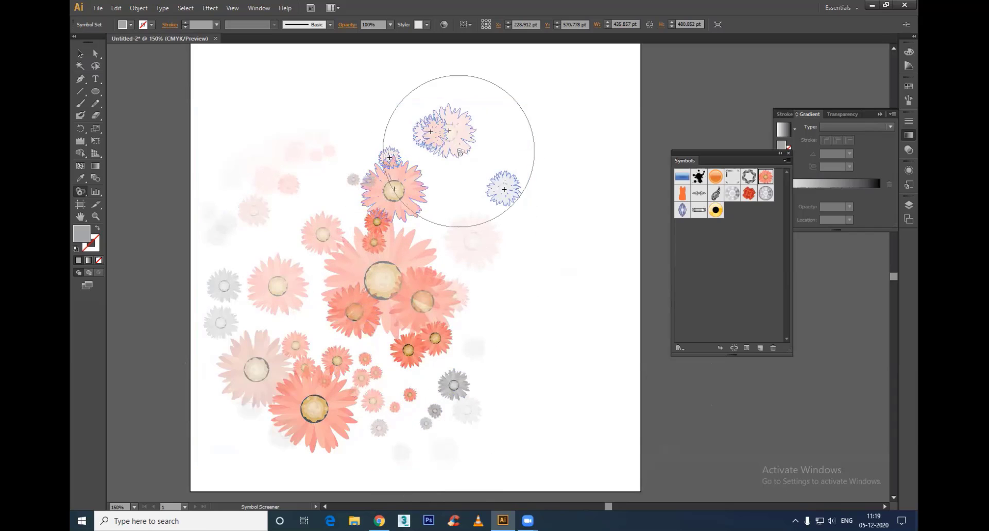
pyautogui.keyDown('alt'); pyautogui.click(435, 137); pyautogui.keyUp('alt')
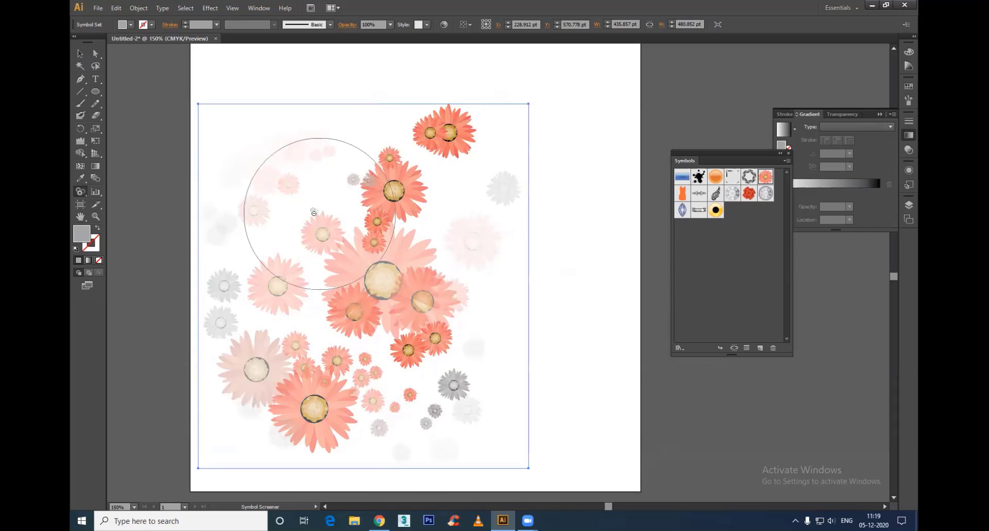
pyautogui.keyDown('alt'); pyautogui.click(278, 175); pyautogui.keyUp('alt')
pyautogui.keyDown('alt'); pyautogui.click(307, 141); pyautogui.keyUp('alt')
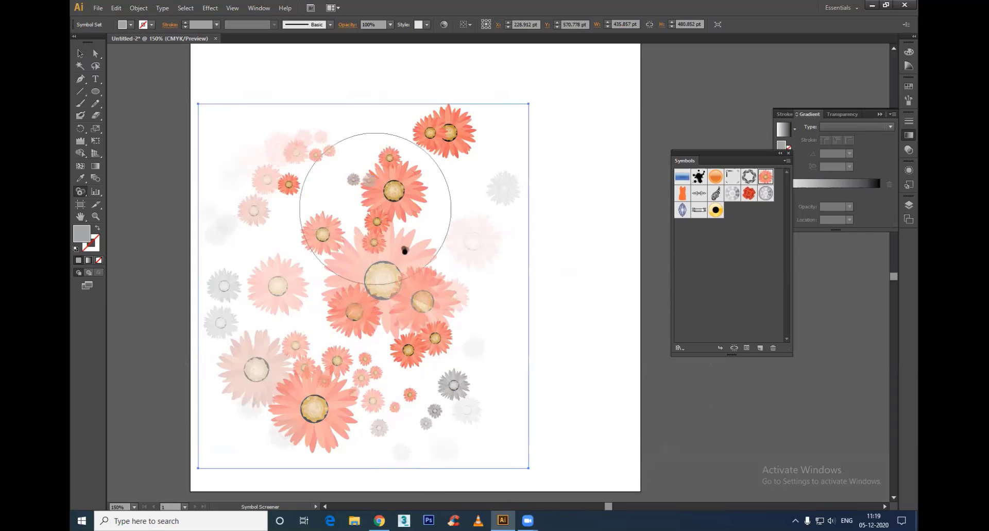
pyautogui.keyDown('alt'); pyautogui.click(221, 323); pyautogui.keyUp('alt')
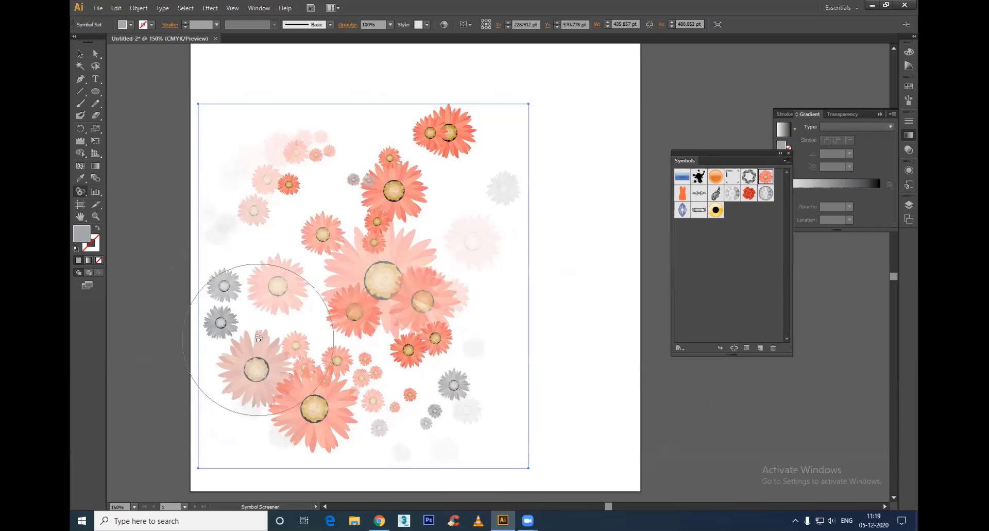
pyautogui.keyDown('alt'); pyautogui.click(504, 190); pyautogui.keyUp('alt')
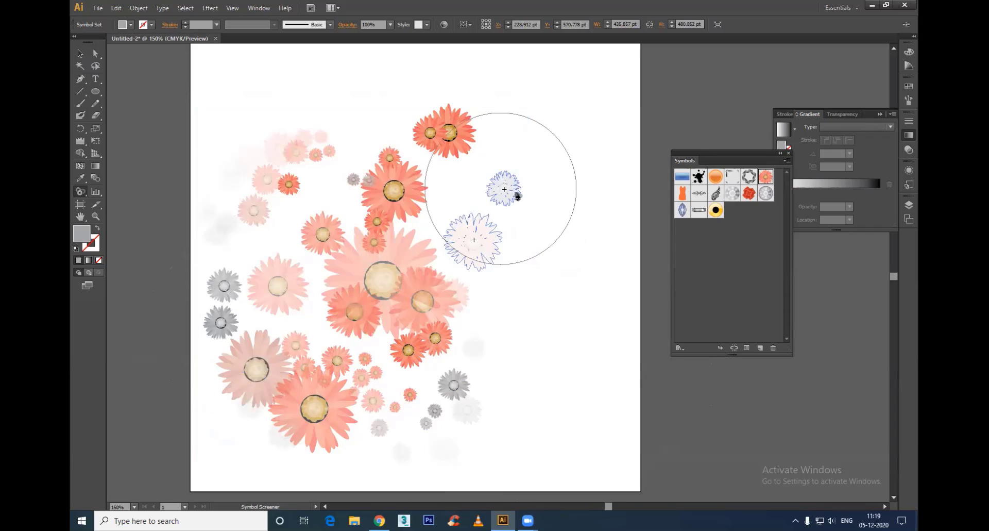
# Step: Undo the last screening stroke, and fade the upper-right daisy pair and the lower-left daisies of the set
pyautogui.click(464, 124)
pyautogui.hotkey('ctrl', 'z')
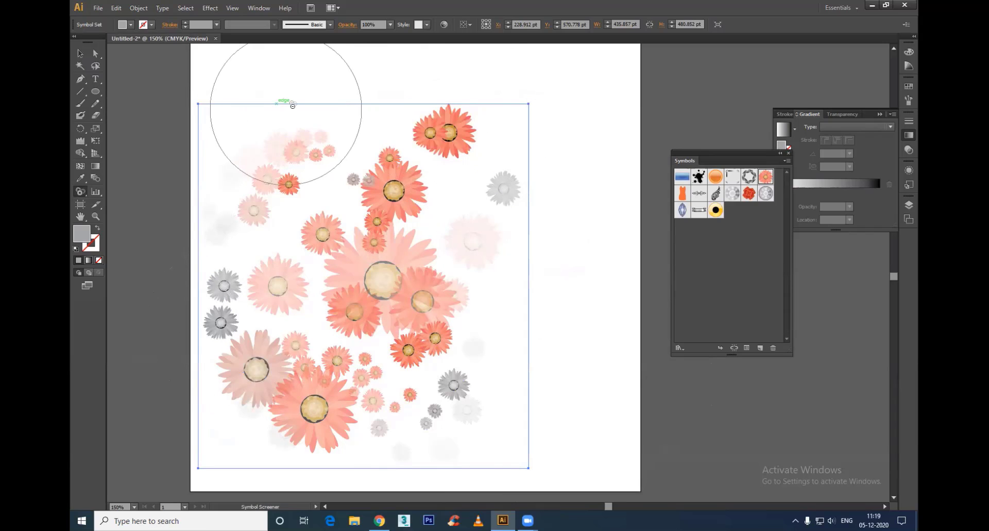
pyautogui.click(467, 71)
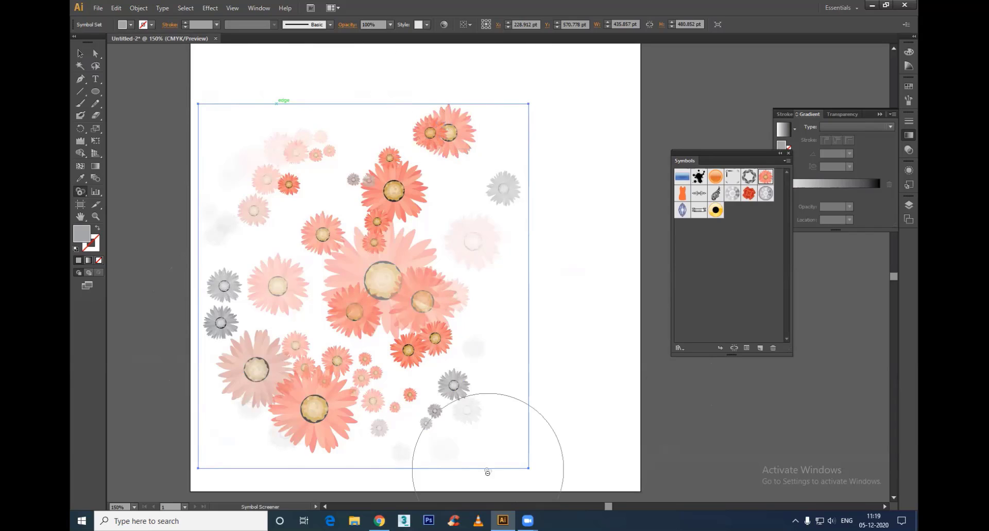
pyautogui.moveTo(344, 449)
pyautogui.mouseDown()
pyautogui.moveTo(268, 435)
pyautogui.moveTo(244, 323)
pyautogui.moveTo(206, 310)
pyautogui.mouseUp()
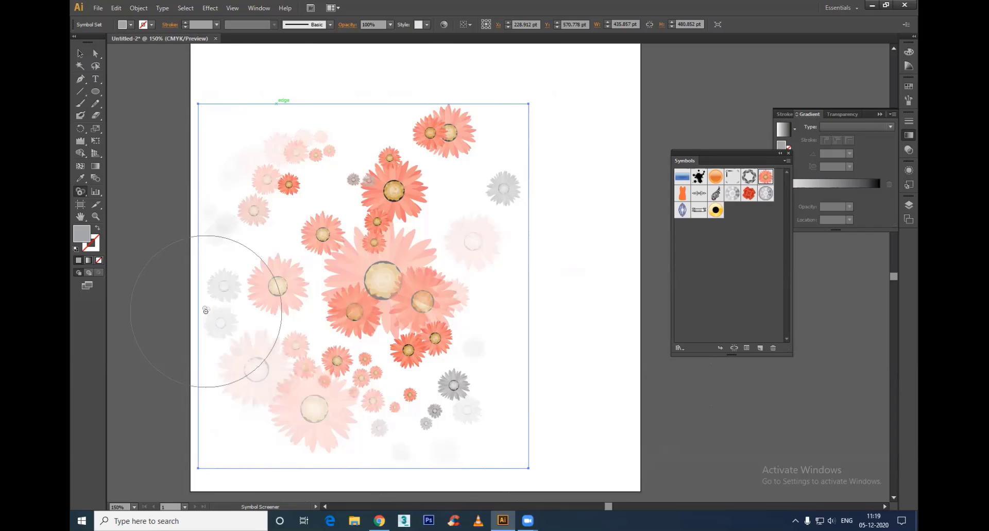
# Step: Move the whole daisy symbol set up and to the right on the artboard, to about X 274 pt, Y 549 pt
pyautogui.click(600, 357)
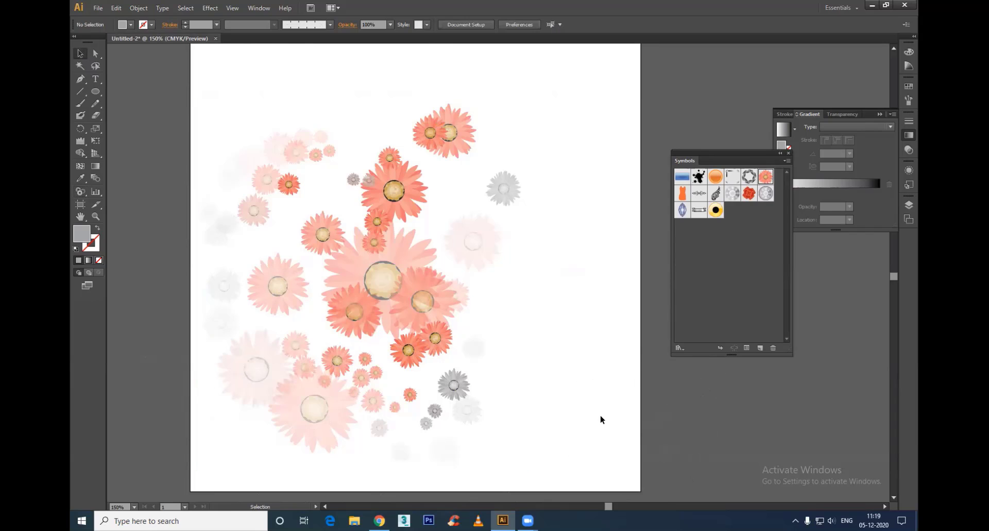
pyautogui.moveTo(400, 300); pyautogui.dragTo(435, 282)
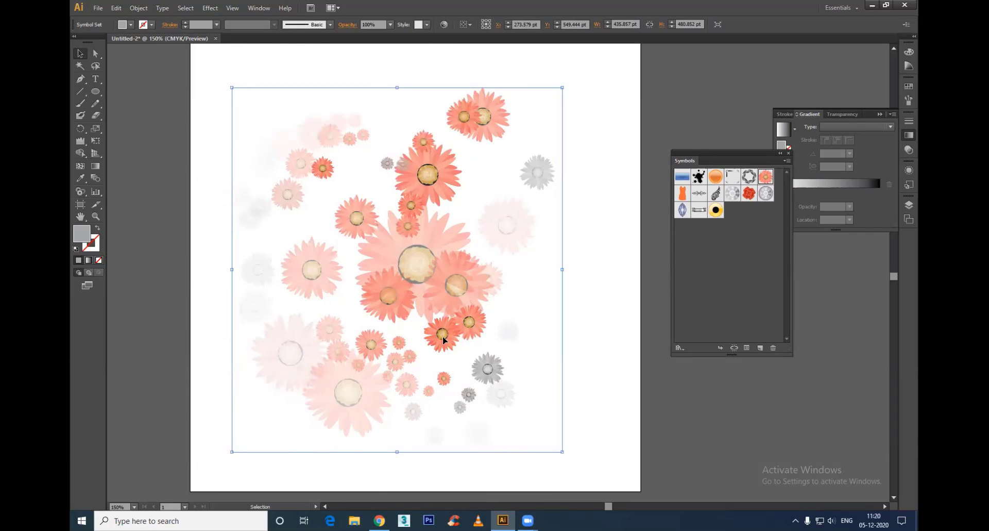